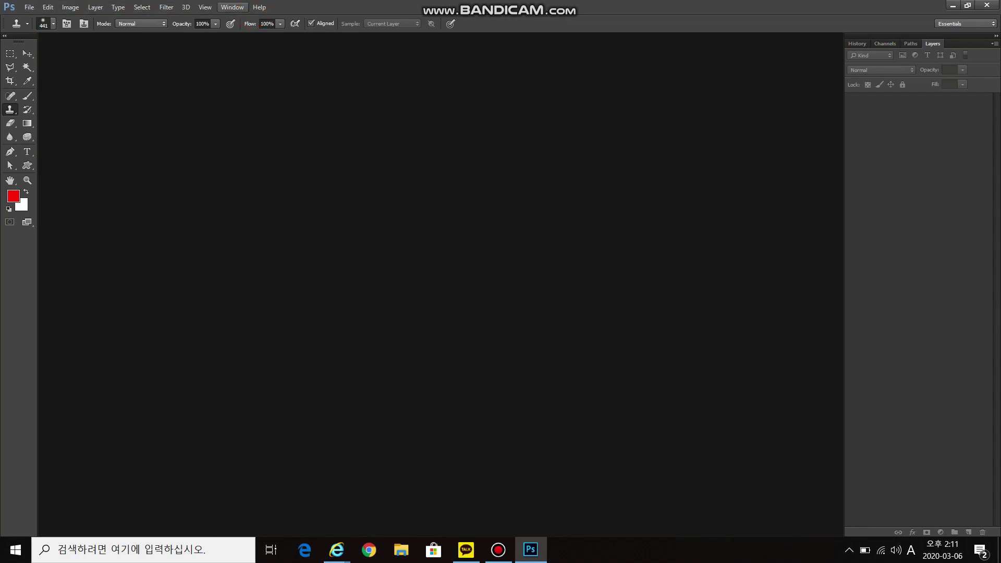
Step: Switch the workspace to the Painting layout
click(232, 7)
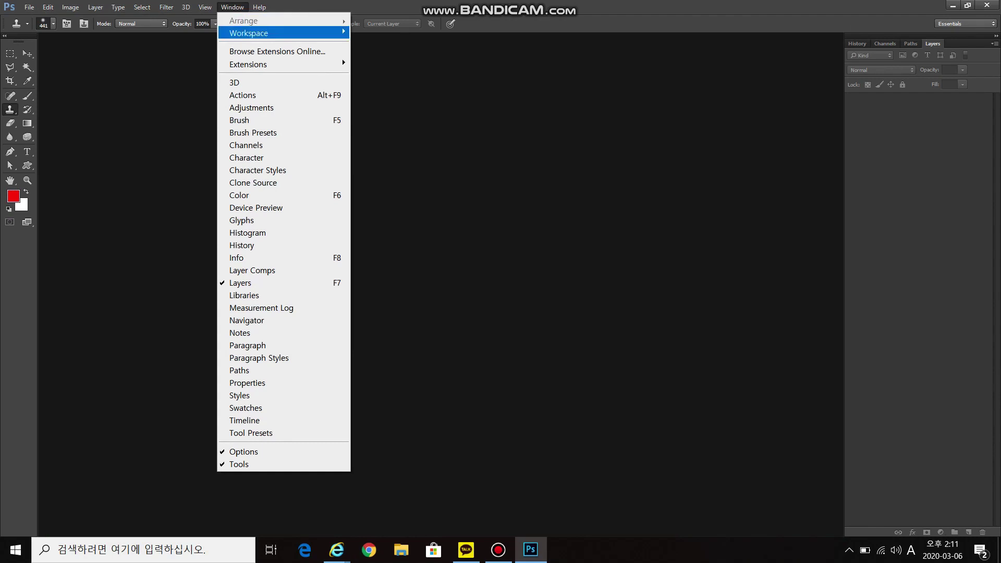
mouse_move(292, 33)
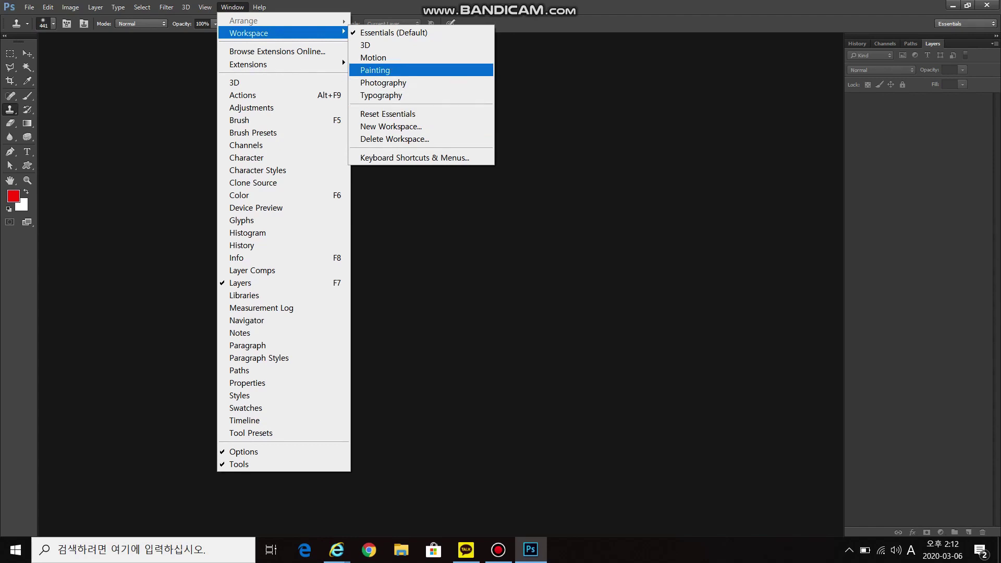
click(373, 70)
Step: Return to the Essentials (Default) workspace and reset it to its original panel layout
click(232, 6)
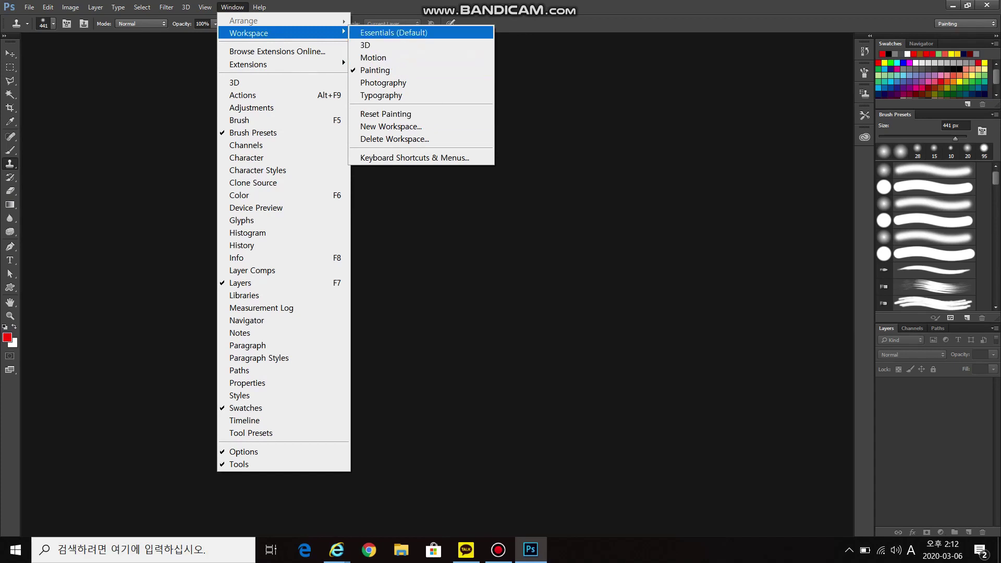
click(394, 32)
click(232, 7)
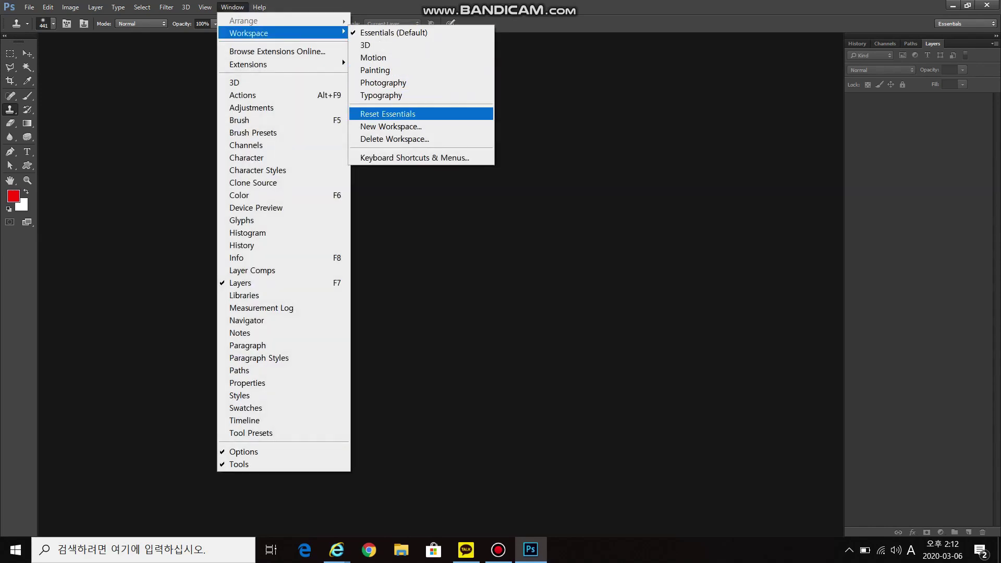
click(388, 113)
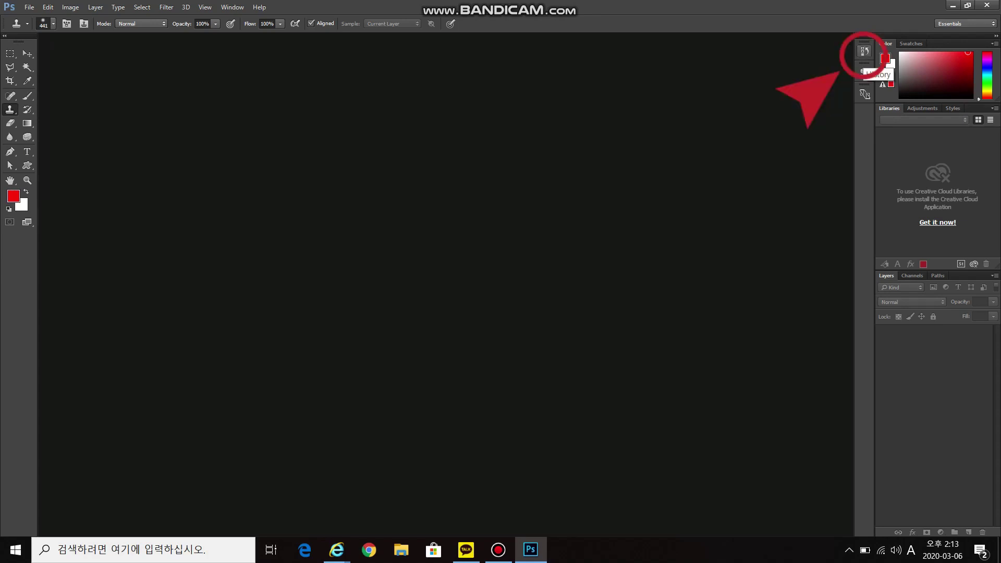
Step: Expand the History panel, float it over the canvas area, and dock it back among the collapsed panels
click(864, 51)
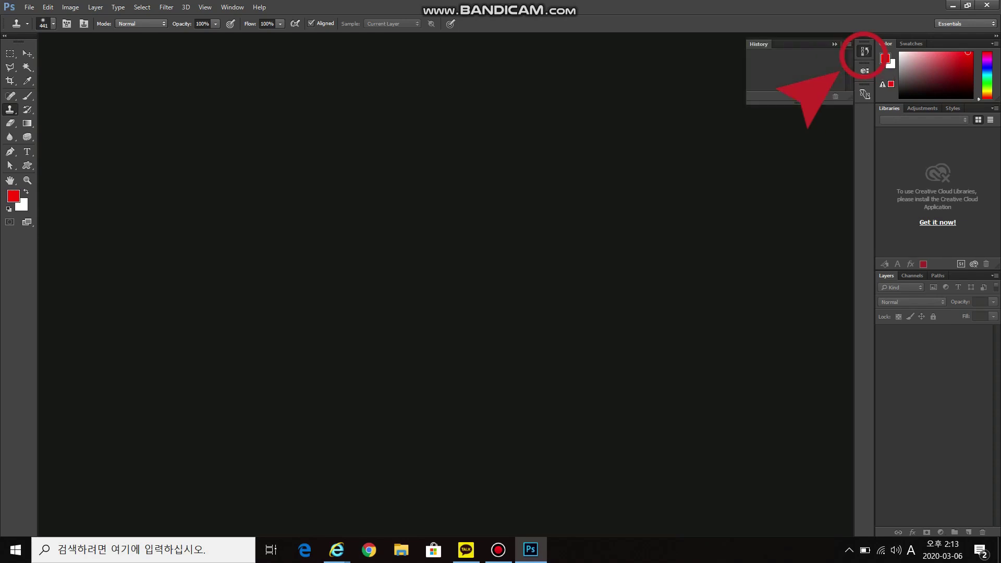
drag(759, 44, 594, 78)
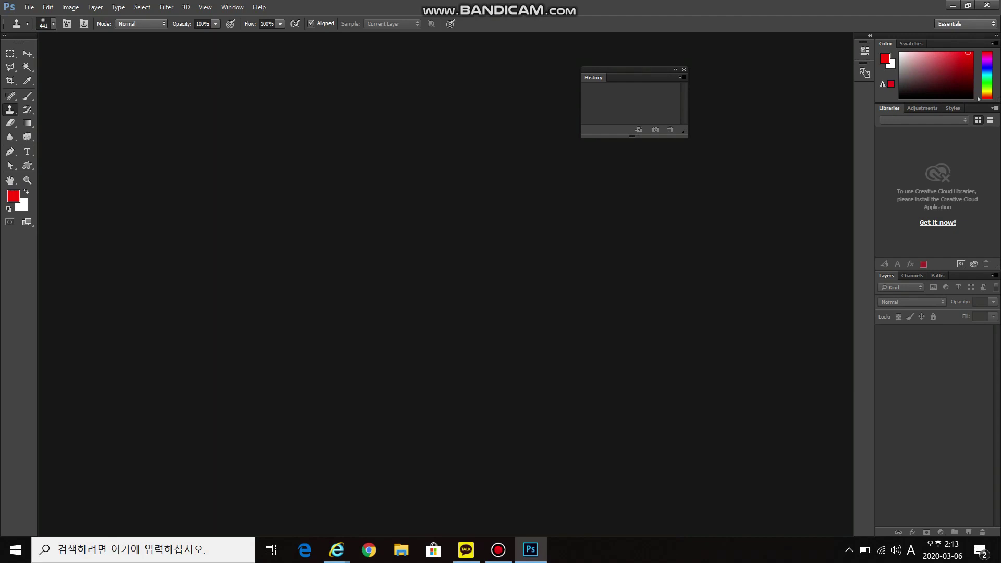
drag(593, 77, 847, 49)
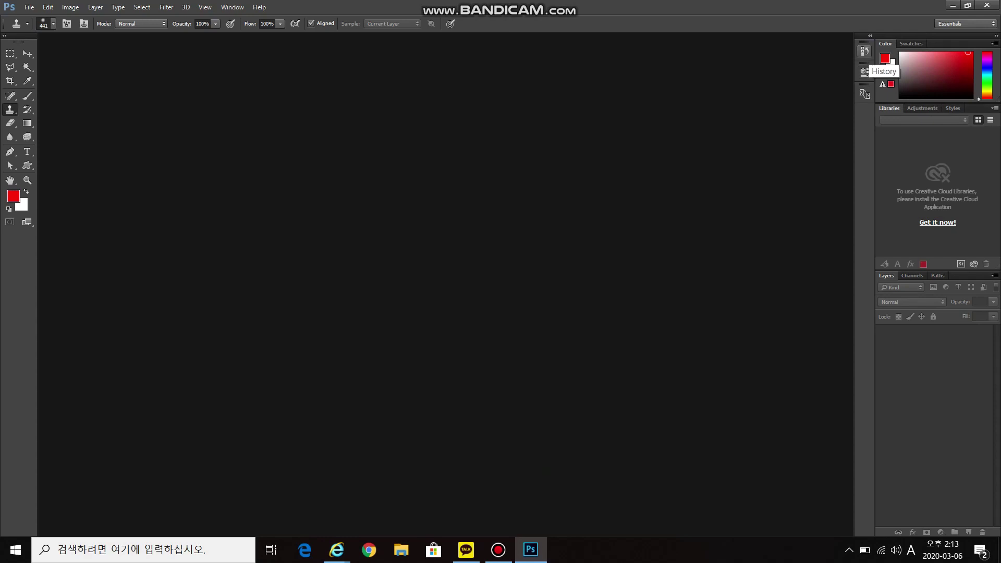
Step: Expand the collapsed History panel and detach it as a floating panel over the canvas area
click(865, 51)
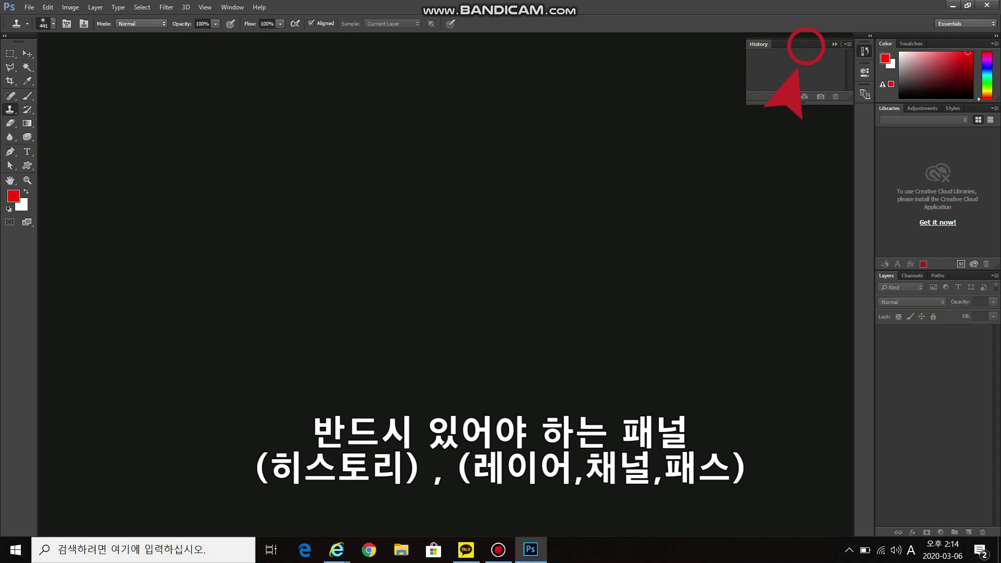
drag(759, 43, 709, 68)
drag(577, 108, 577, 109)
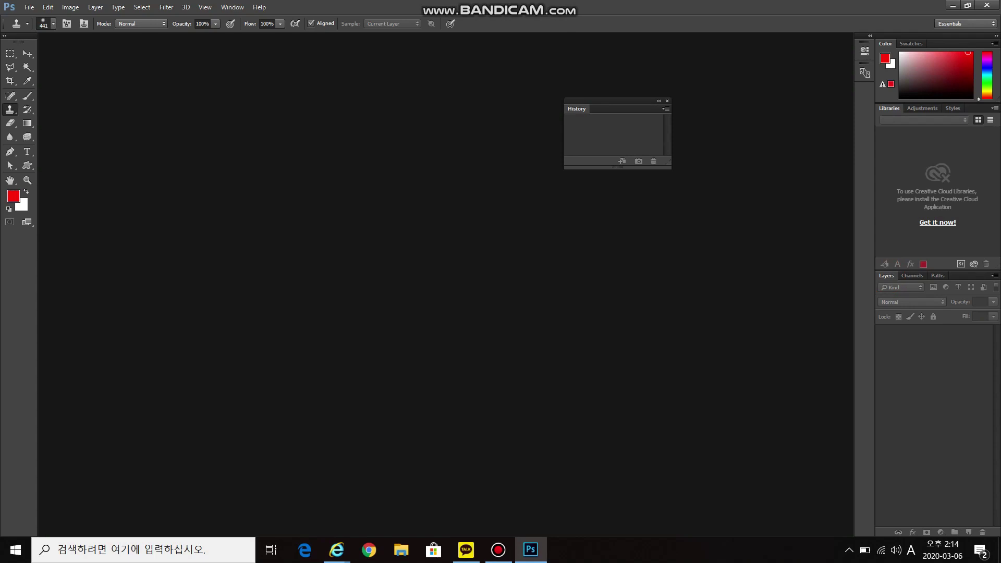
Step: Look through the Channels, Paths and Layers panels that share one group
click(912, 276)
click(938, 276)
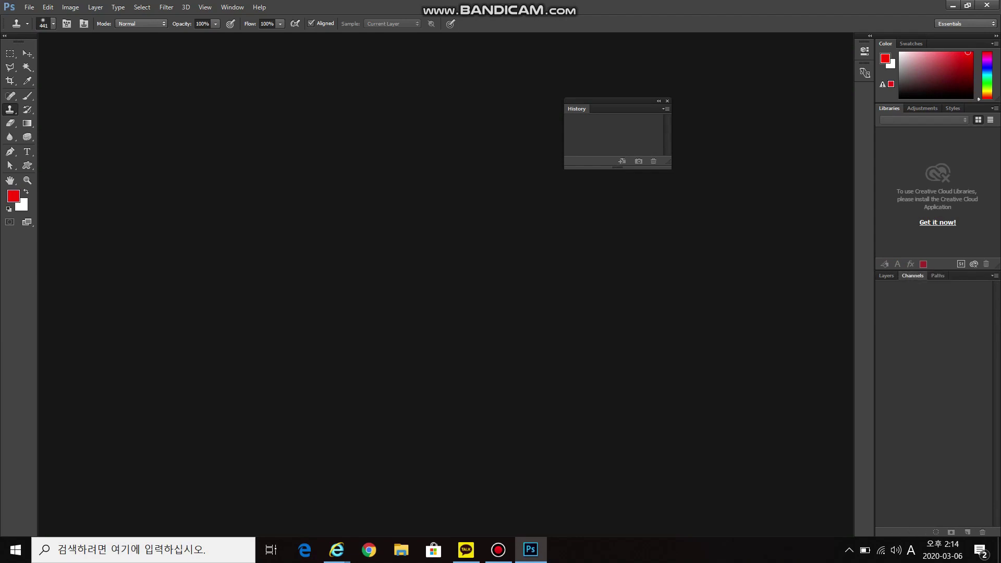
click(887, 276)
click(938, 276)
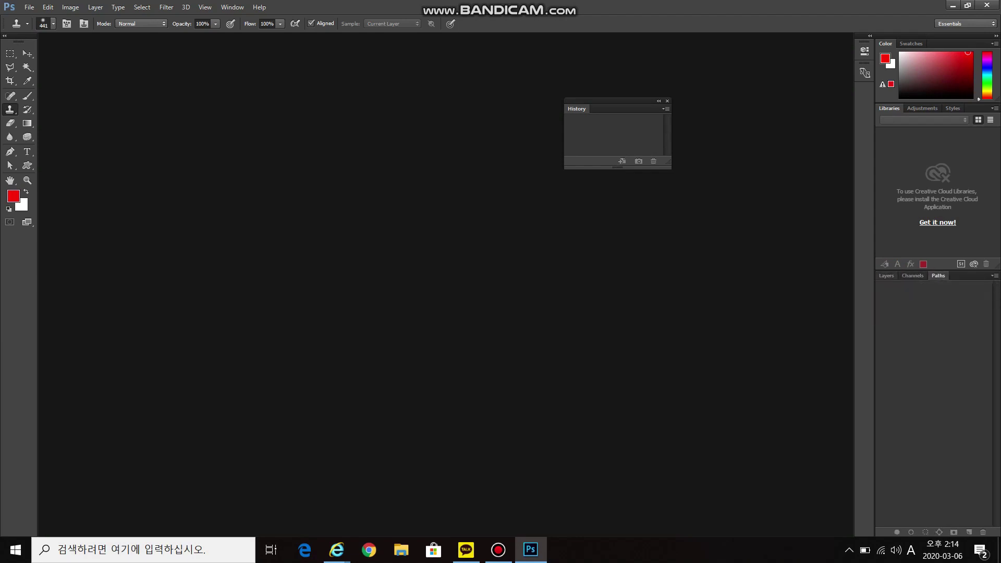
click(886, 275)
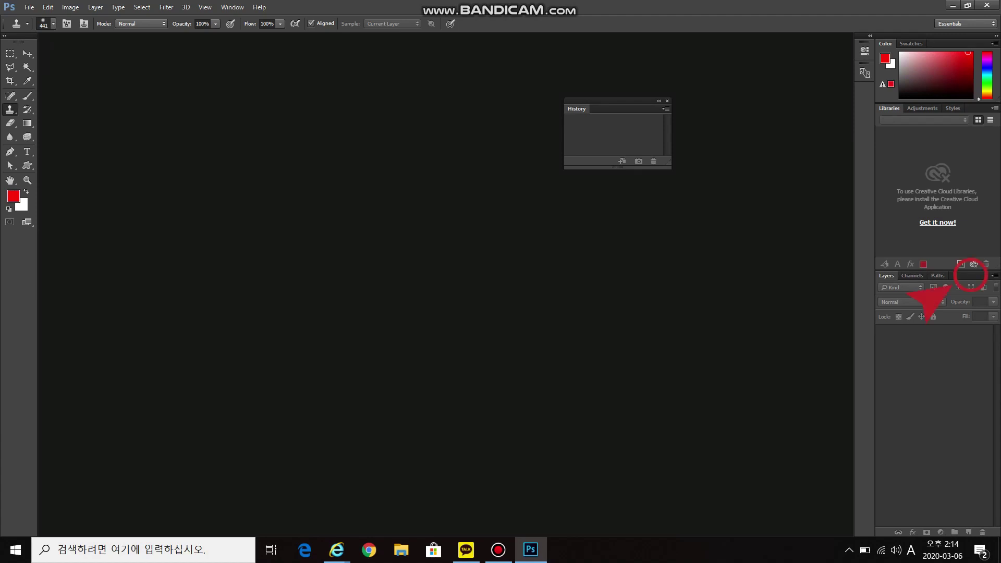
Step: Detach the Layers, Channels and Paths group as a floating panel and space it apart from the History panel
drag(886, 275, 557, 201)
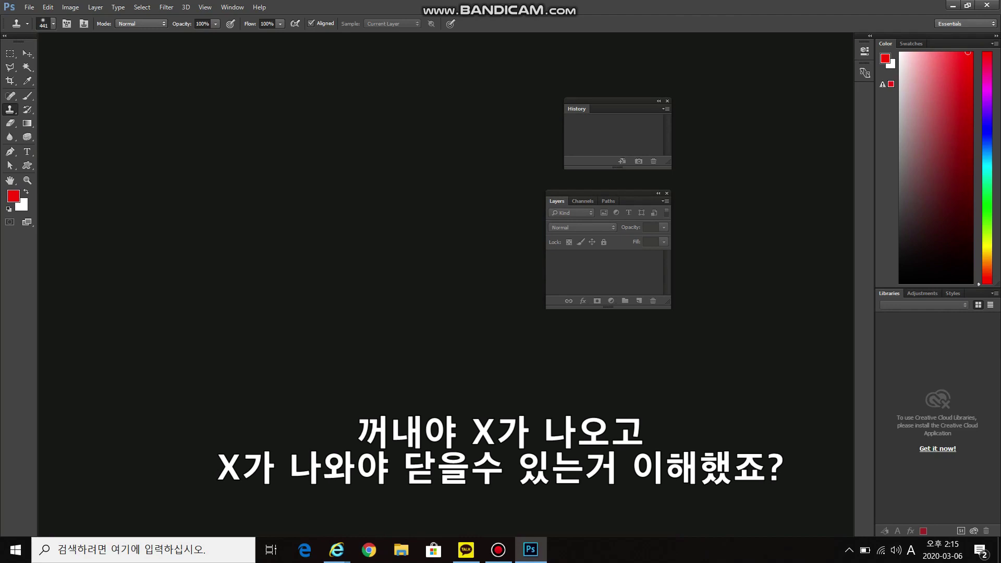
drag(615, 100, 469, 99)
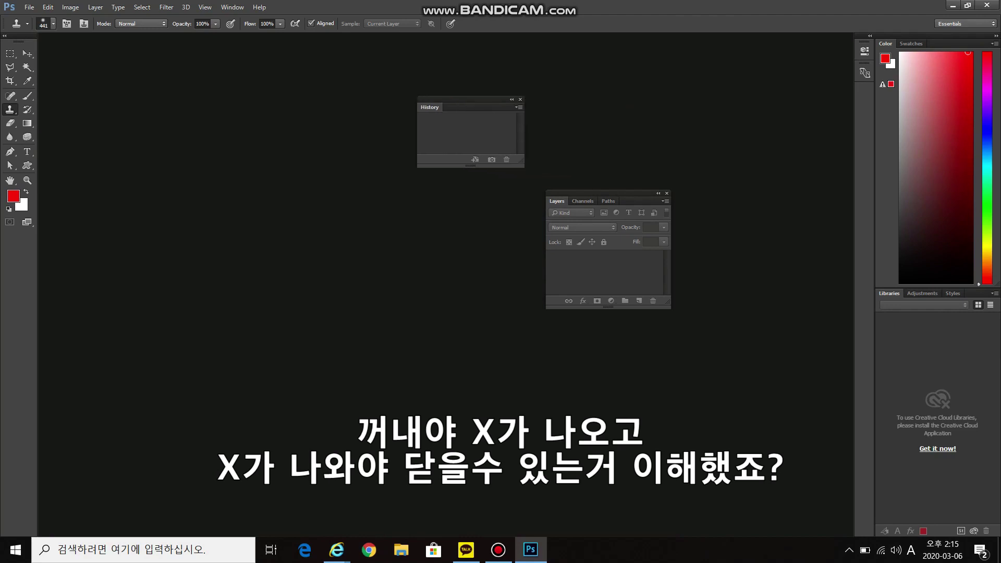
drag(557, 201, 589, 192)
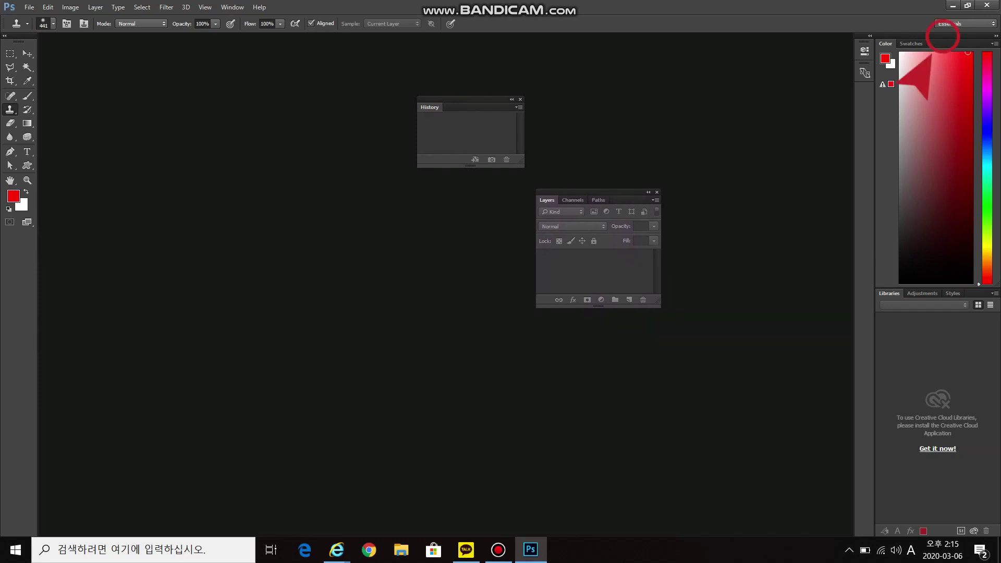
Step: Pull the Color and Libraries panel groups out of the dock and close them along with the remaining collapsed panels
drag(886, 43, 750, 86)
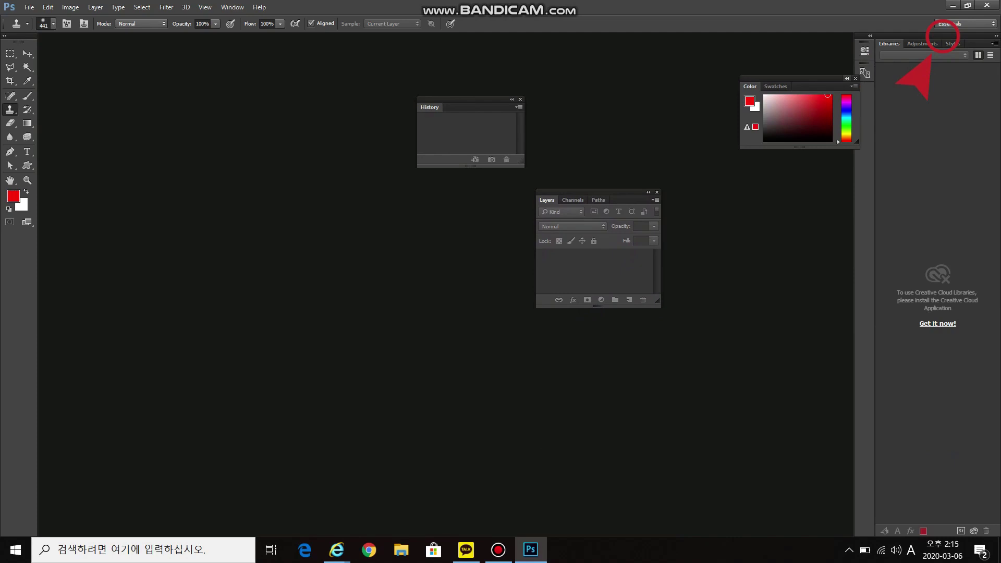
drag(834, 78, 934, 44)
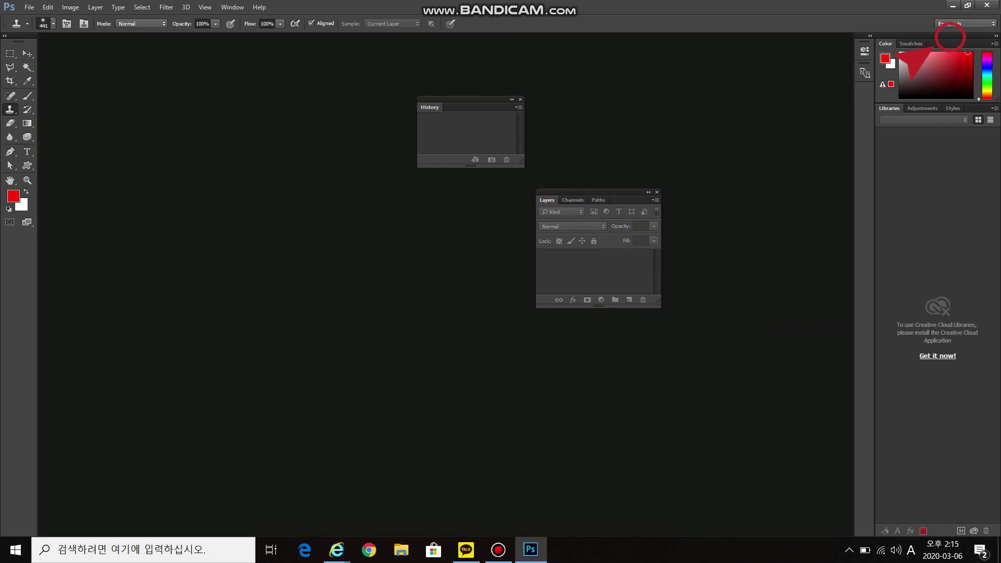
mouse_move(933, 35)
mouse_down()
mouse_move(900, 43)
mouse_move(864, 133)
mouse_move(818, 115)
mouse_up()
click(881, 114)
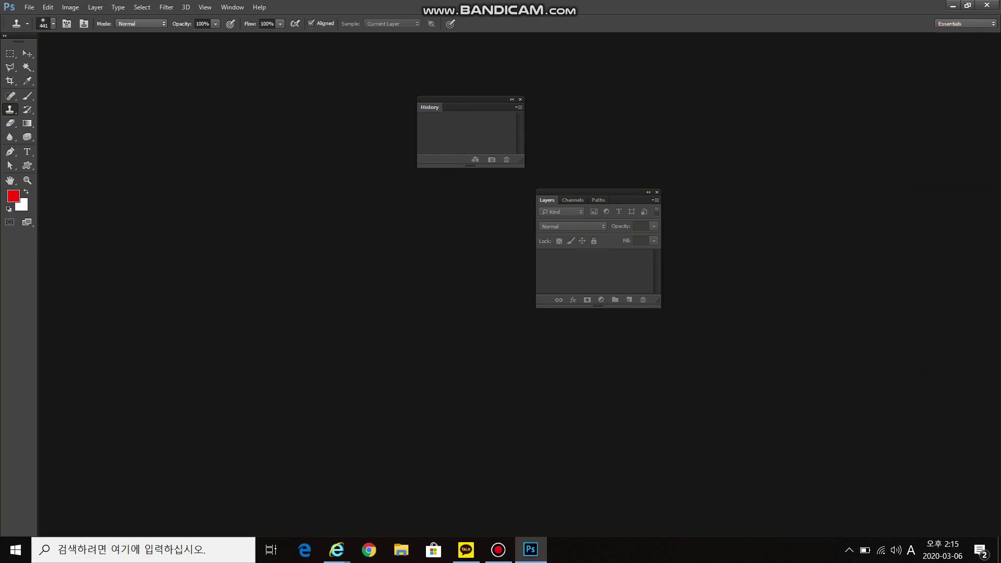
Step: Move the floating History and Layers panels across the workspace and attach the Layers group directly beneath History
drag(469, 99, 911, 54)
drag(600, 192, 917, 133)
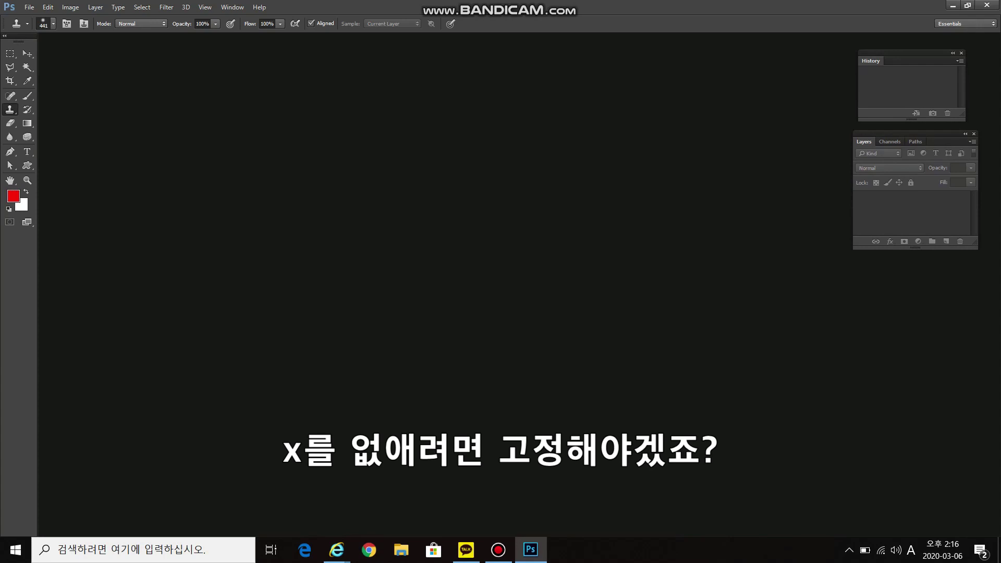
drag(913, 133, 905, 155)
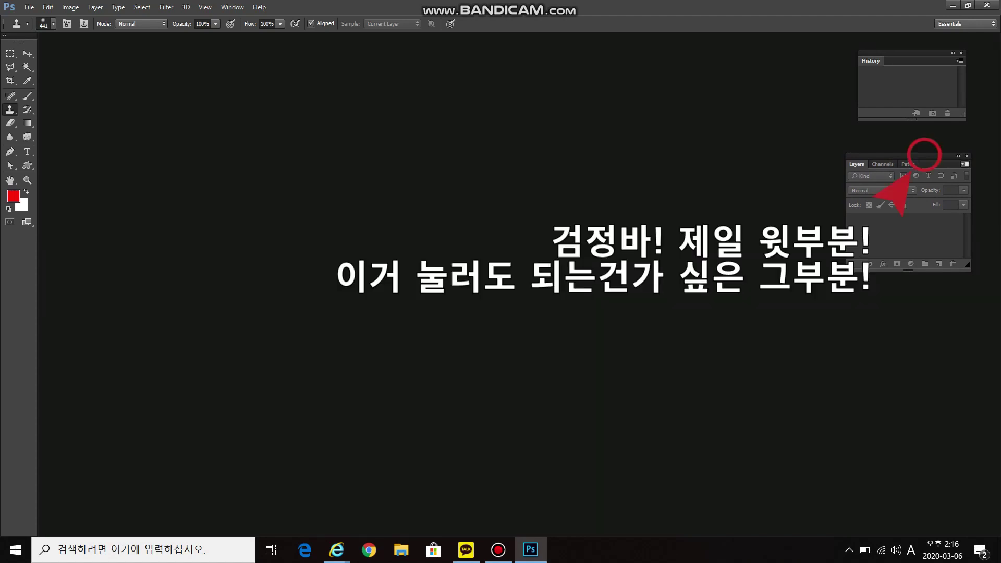
drag(905, 156, 915, 126)
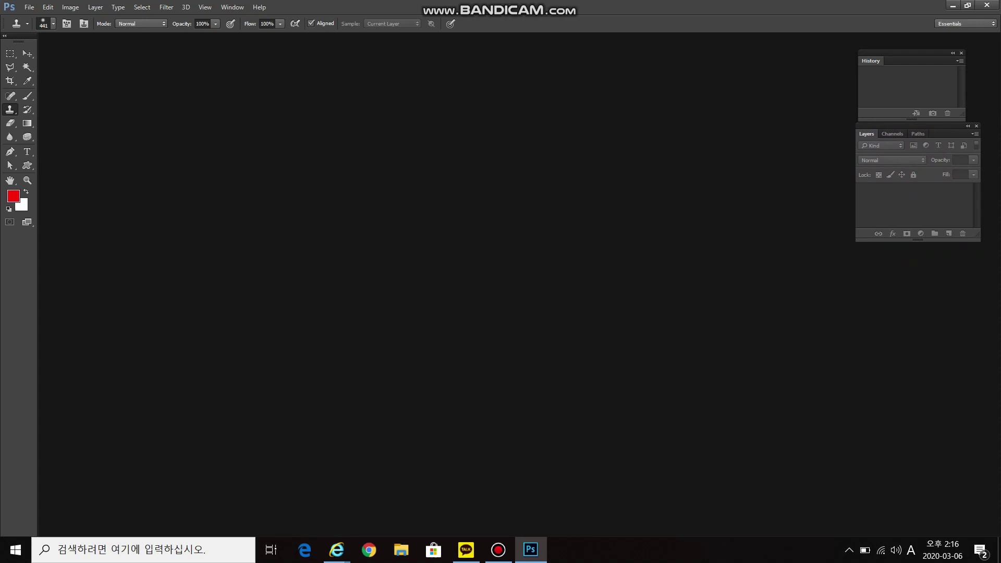
drag(915, 125, 918, 124)
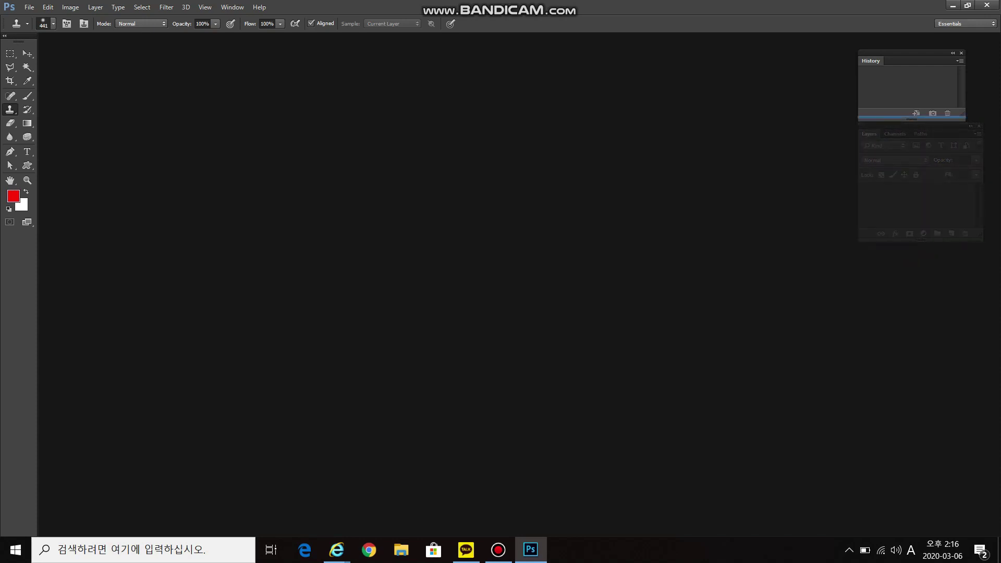
drag(918, 124, 918, 124)
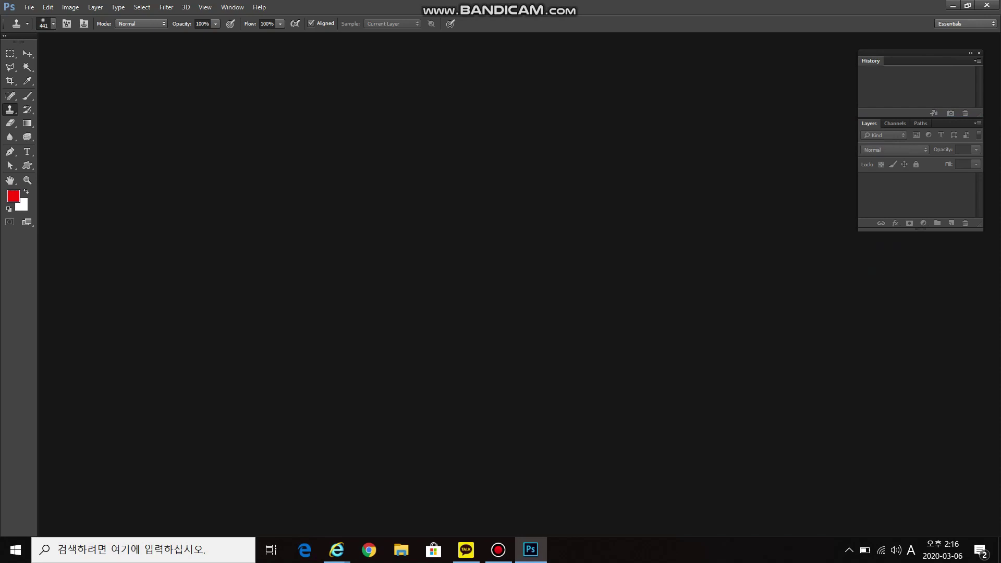
Step: Dock the joined History and Layers stack at the workspace edge opposite the tools, and give the Layers group more height
drag(918, 53, 850, 97)
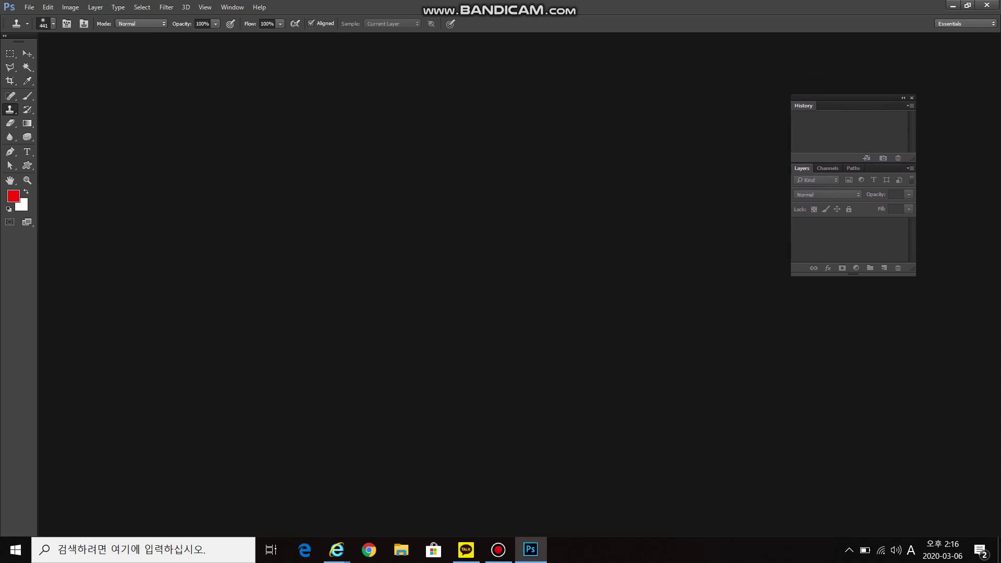
drag(851, 97, 935, 40)
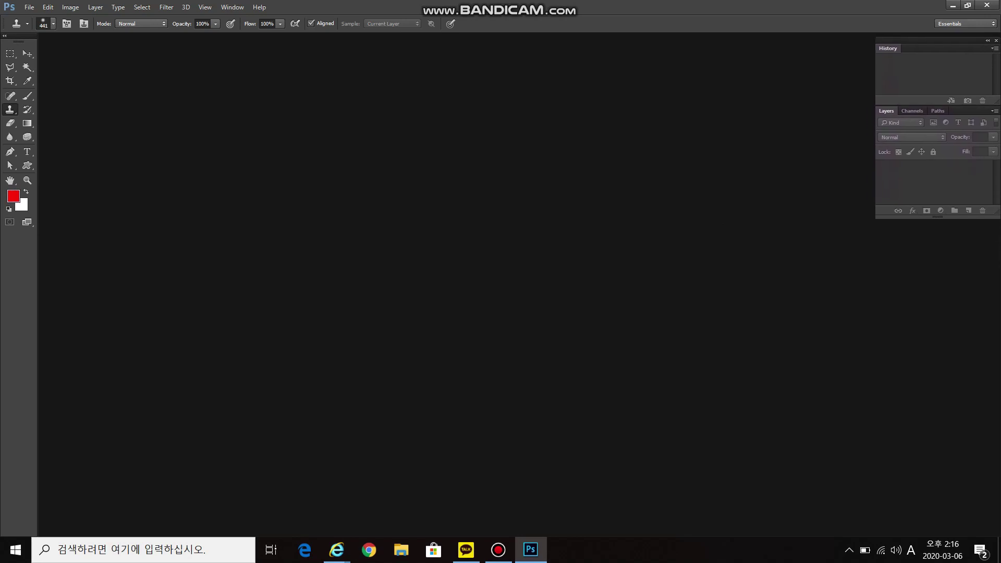
drag(935, 40, 996, 45)
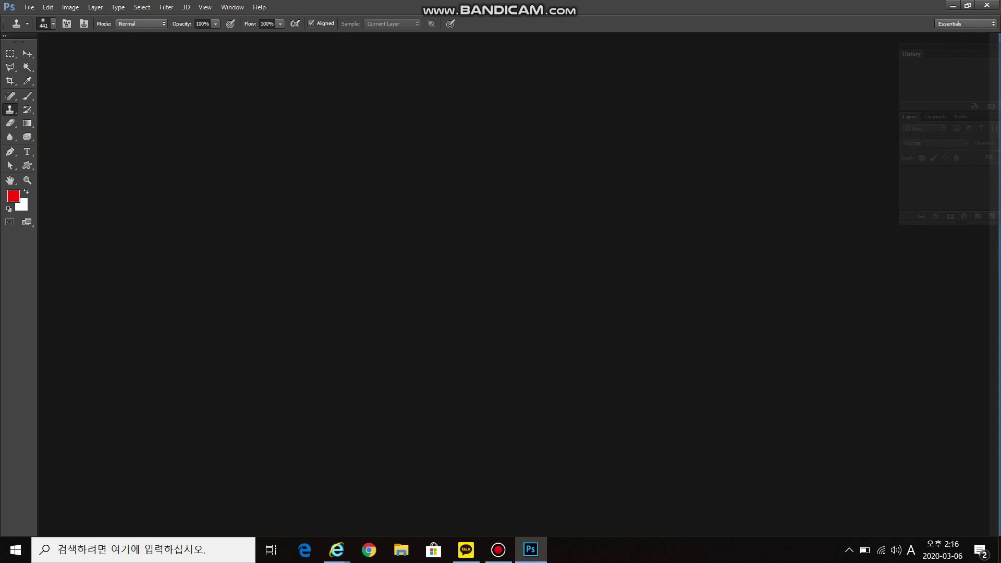
drag(996, 45, 997, 45)
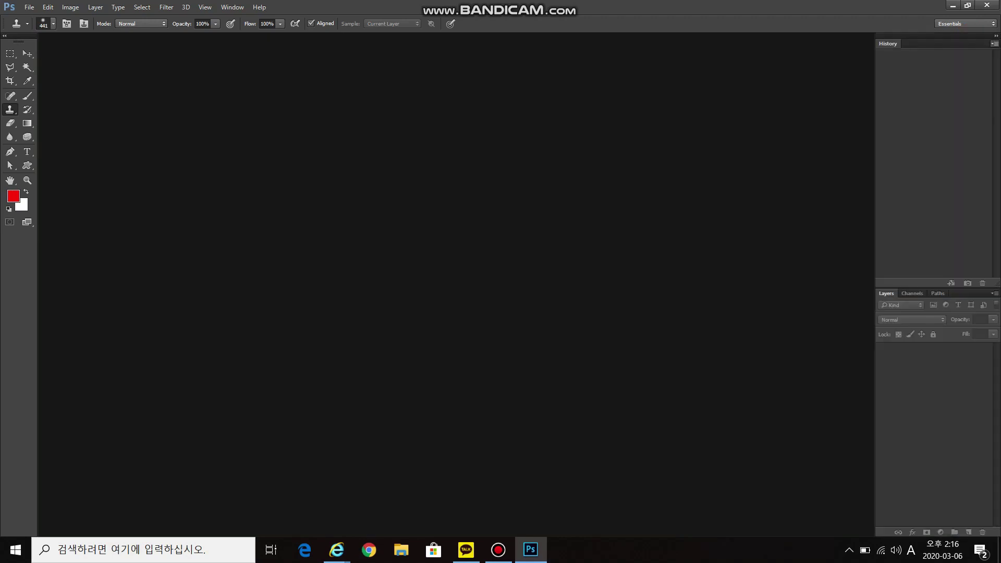
drag(934, 288, 934, 224)
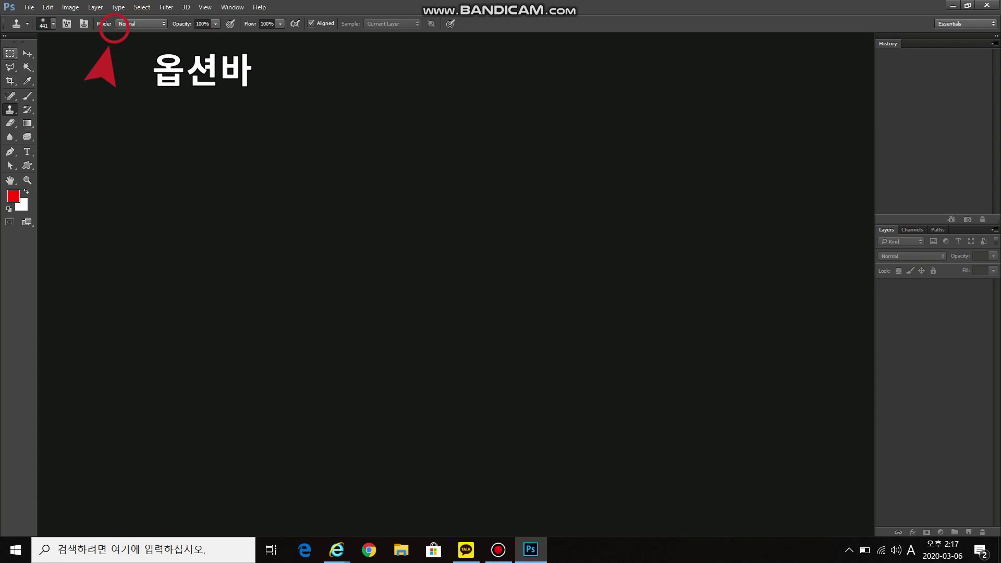
Step: Cycle through the Marquee, Lasso, Crop, Healing, Brush, Eyedropper, Magic Wand and Move tools to compare their option settings
key(m)
key(l)
key(c)
key(j)
key(b)
key(i)
key(w)
key(v)
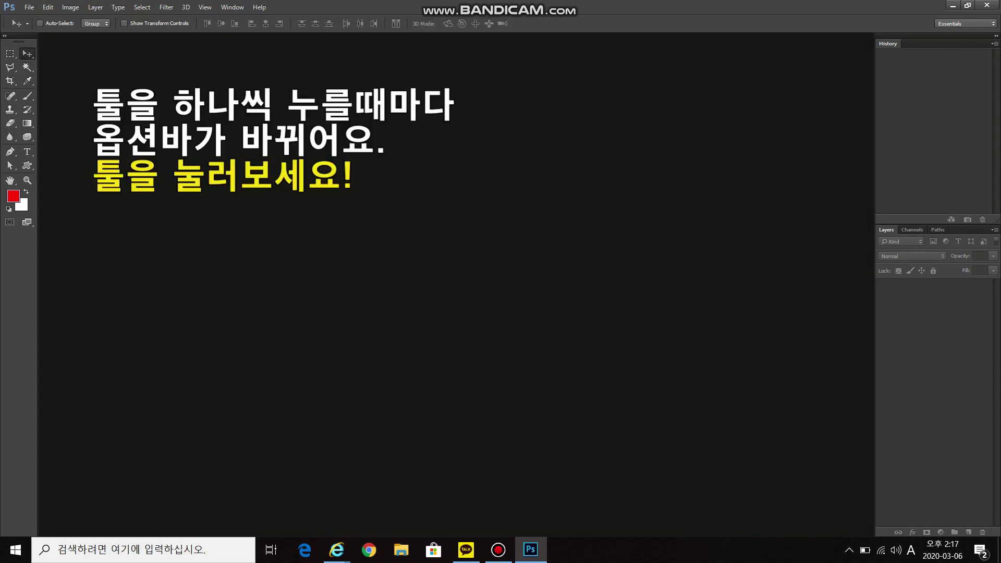
key(m)
key(l)
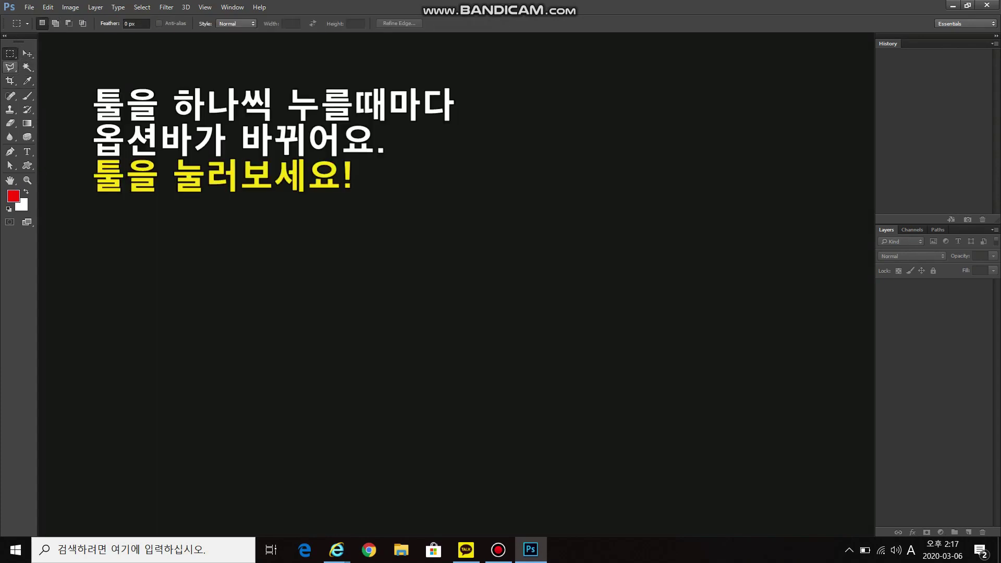
key(c)
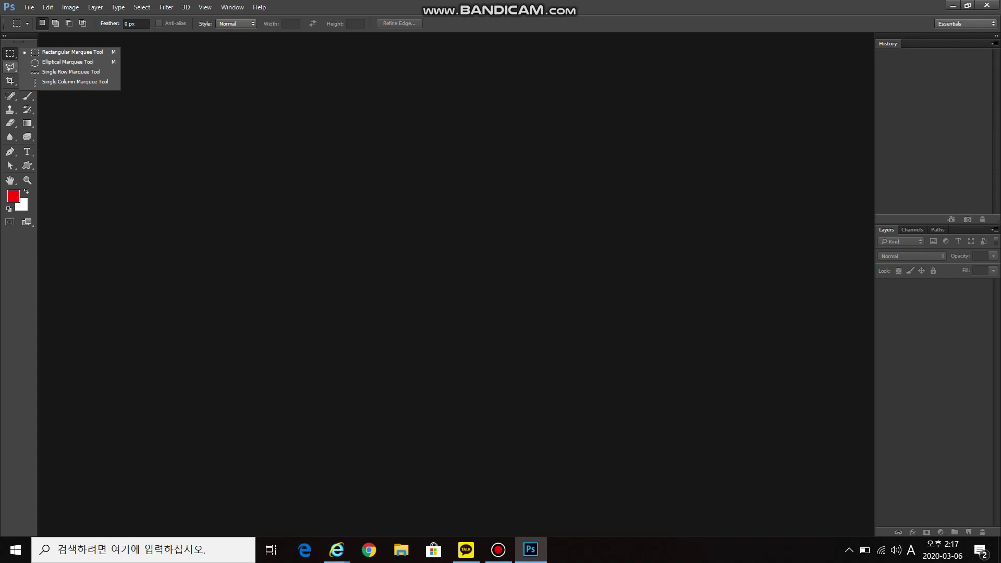
Step: Examine the tool variants grouped under Lasso, Crop, Healing, Clone Stamp, Eraser, Blur, Pen, Move, Magic Wand and Marquee
click(10, 67)
click(9, 81)
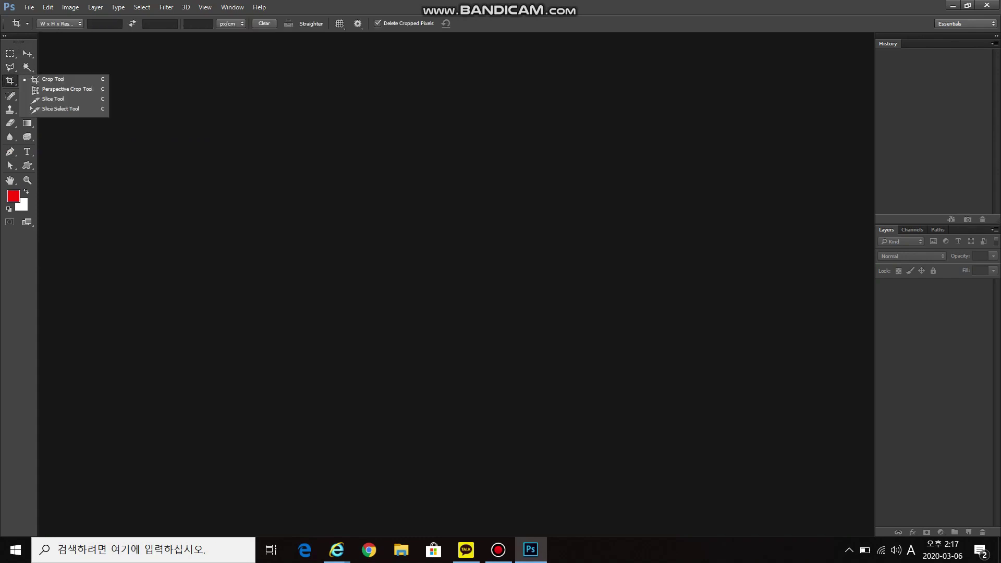
click(10, 96)
click(10, 109)
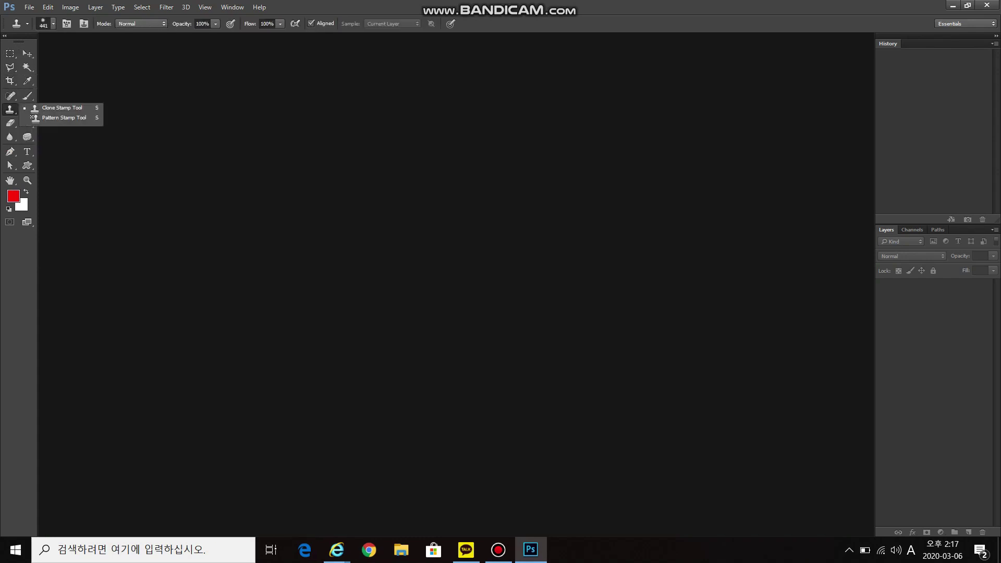
click(10, 123)
click(10, 151)
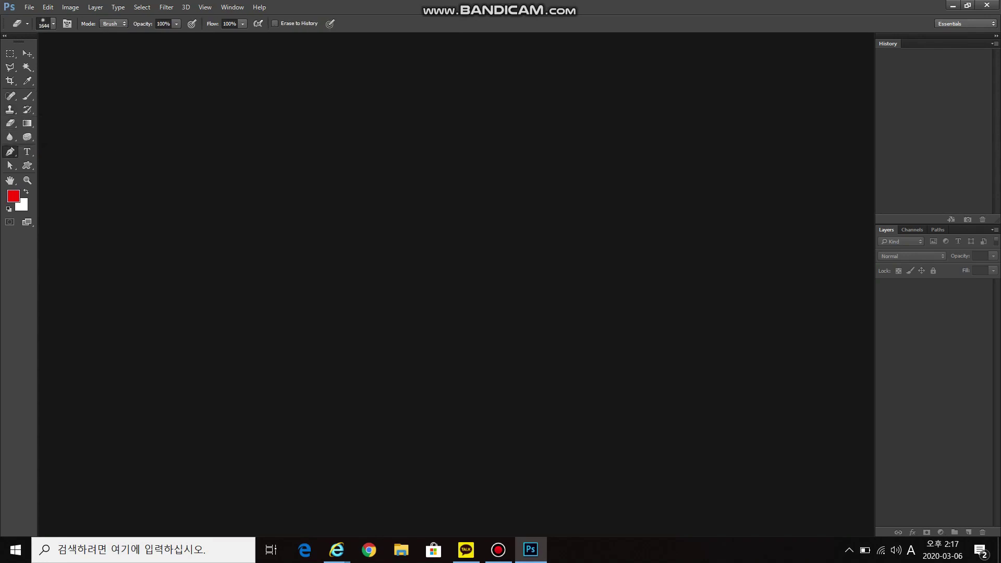
click(9, 136)
click(27, 53)
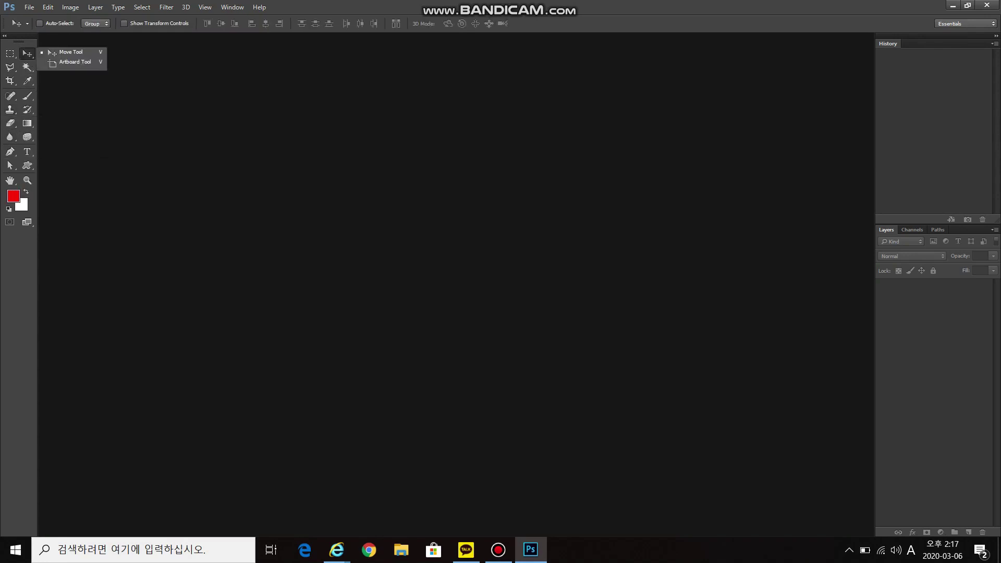
click(28, 67)
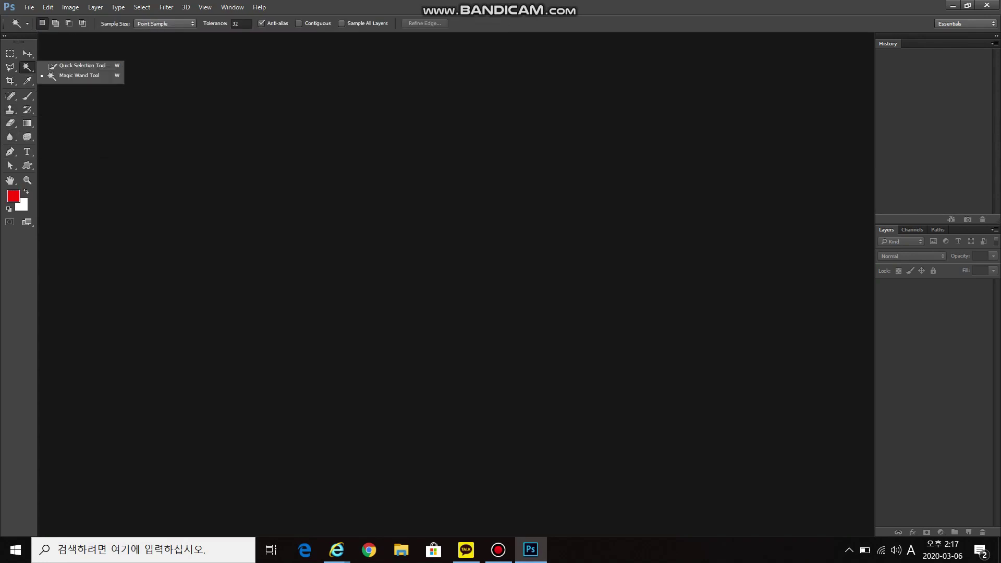
click(27, 53)
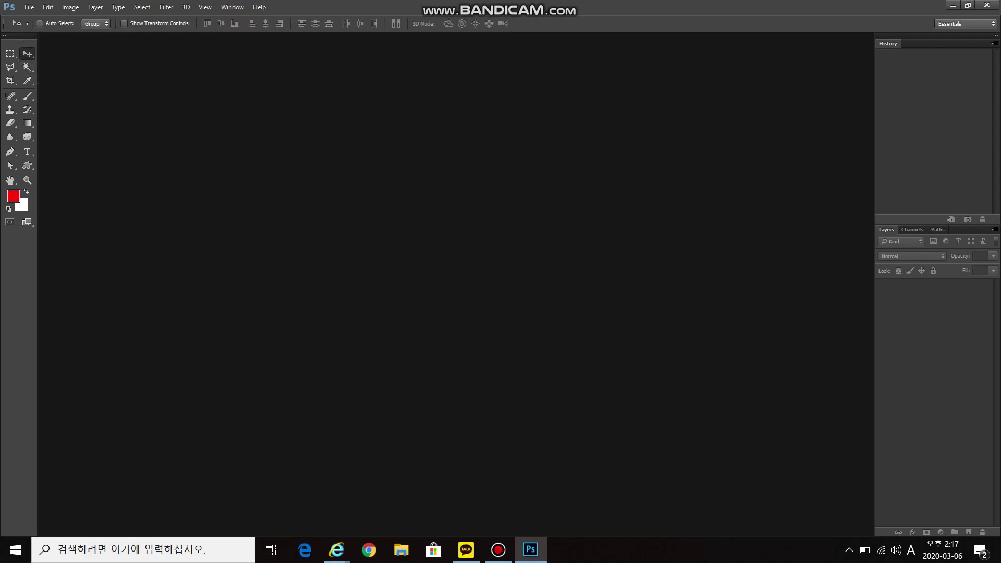
click(10, 53)
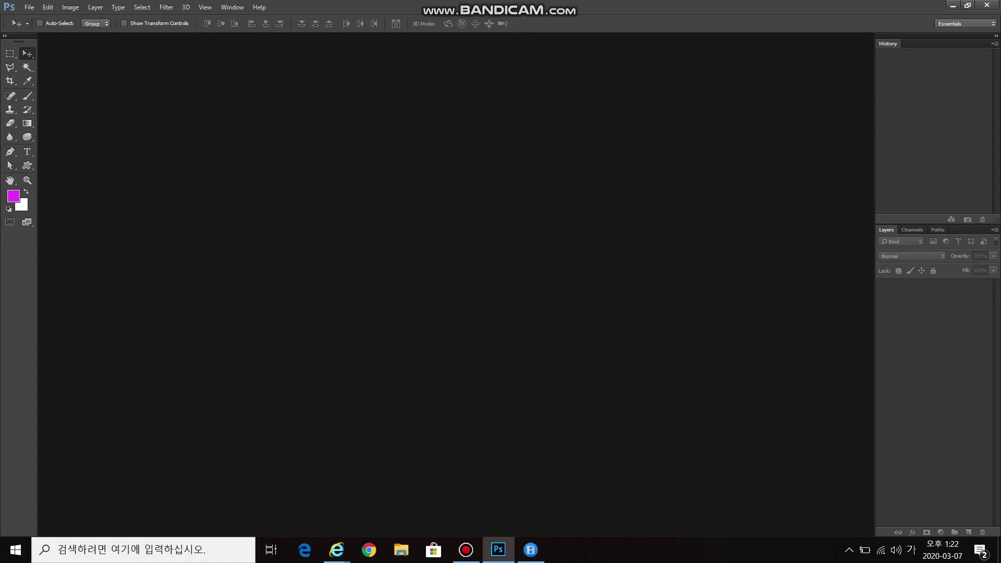
Step: Start creating a new document so that its settings can be edited
key(alt)
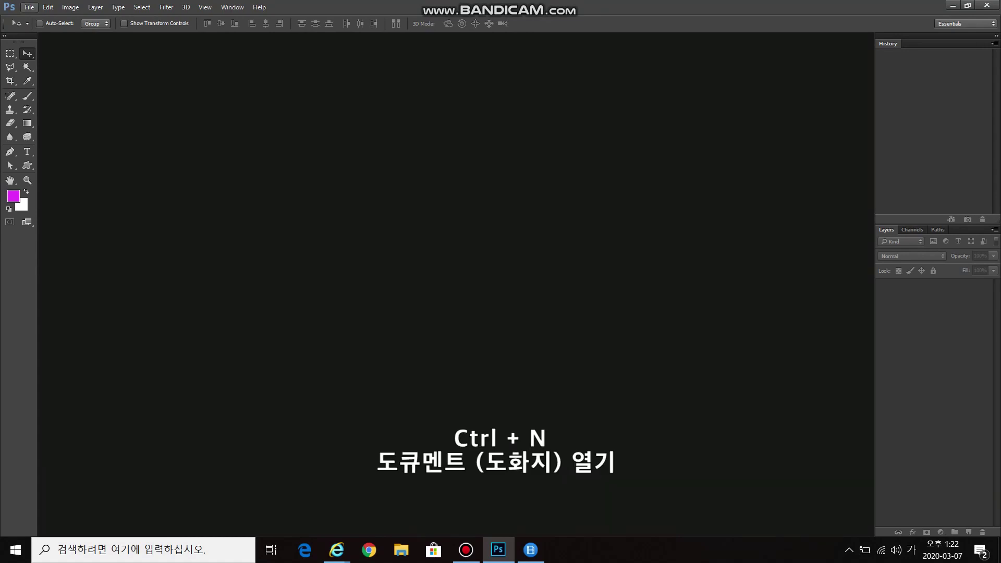
key(Return)
key(Down)
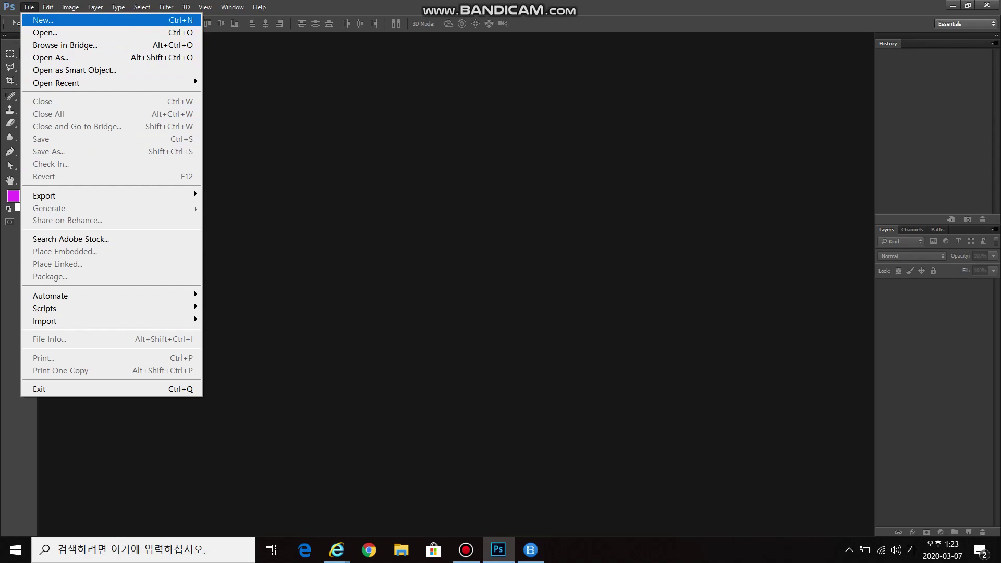
key(Return)
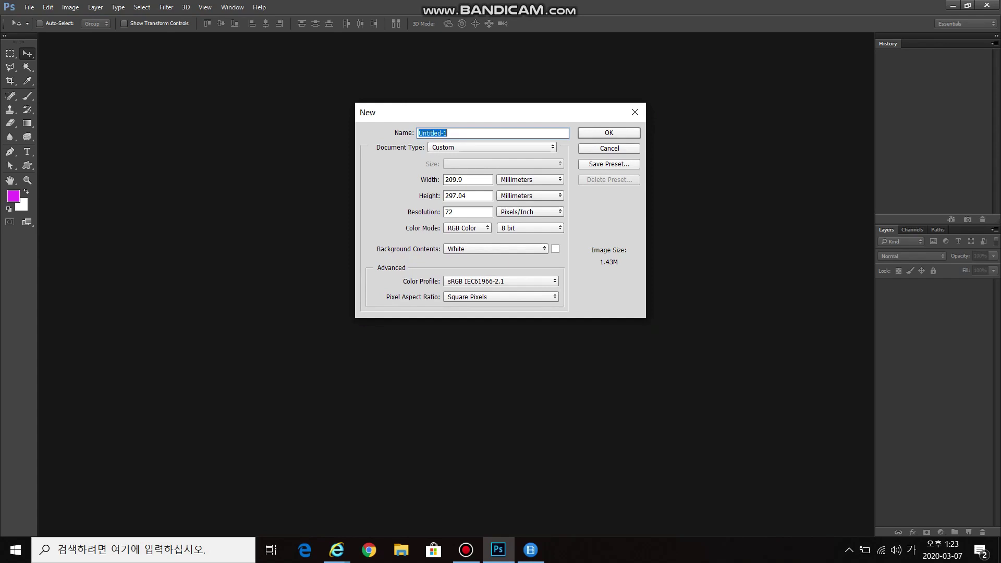
Step: Try resolutions of 300 and 150 pixels/inch for the new document
click(454, 212)
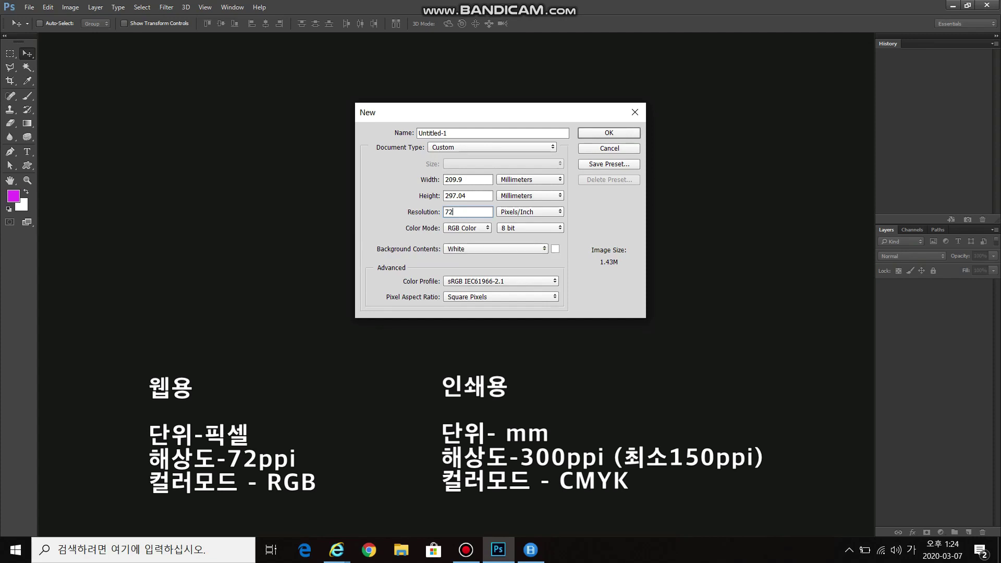
key(shift+Left)
key(shift+Left)
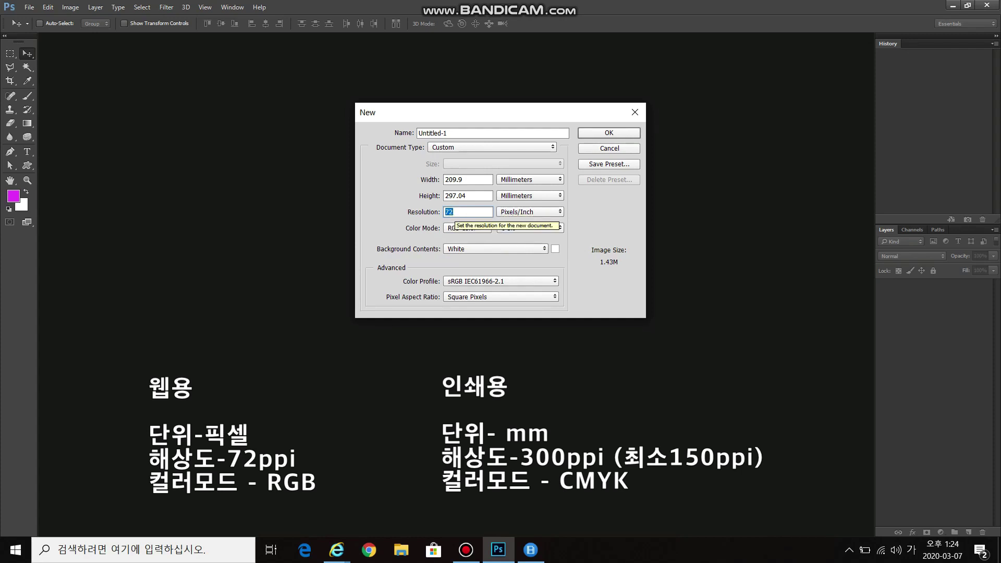
text(300)
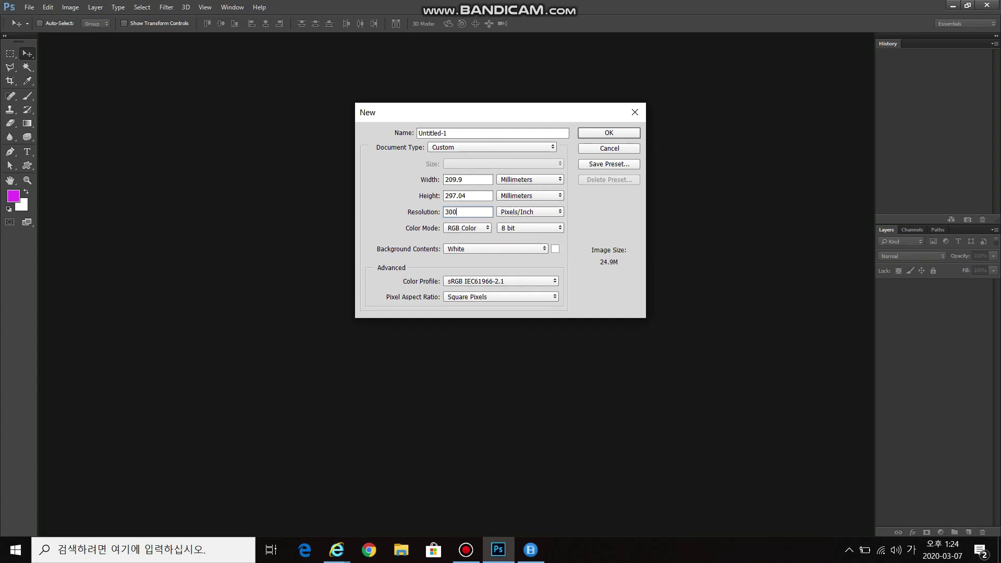
key(ctrl+a)
text(150)
key(ctrl+a)
Step: Name the new document 첫시간 and set its document type to International Paper in A4 size
click(492, 133)
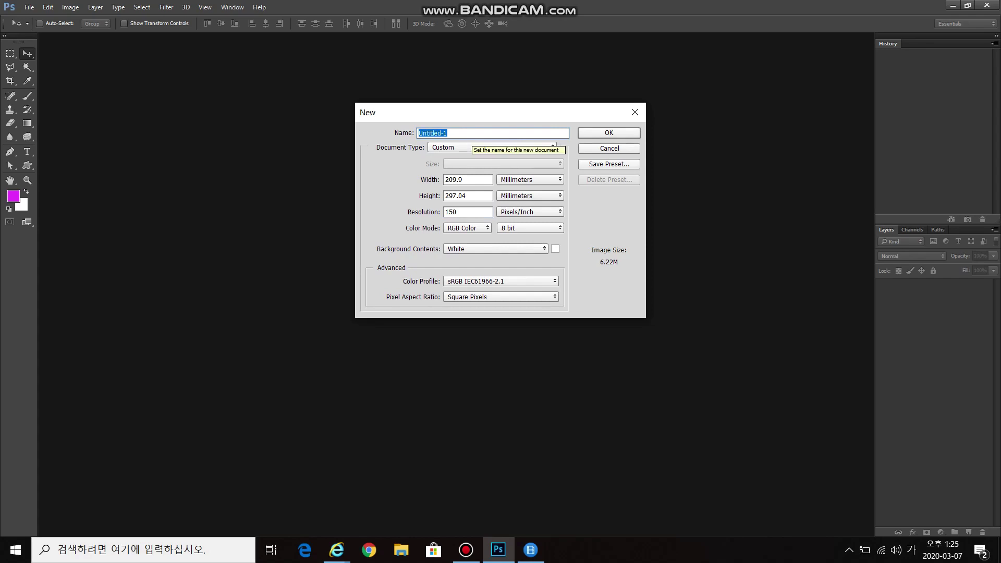
text(첫시간)
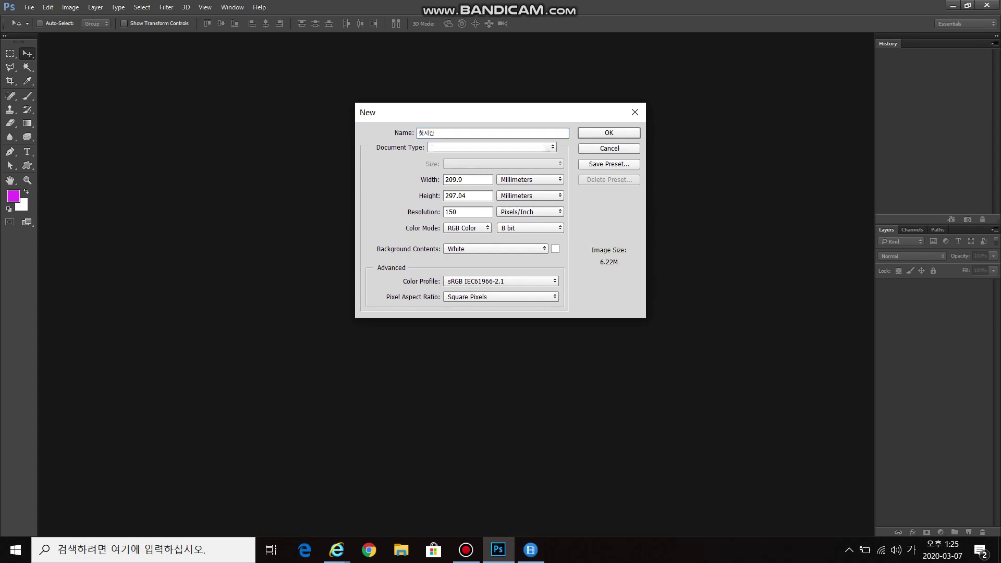
click(492, 147)
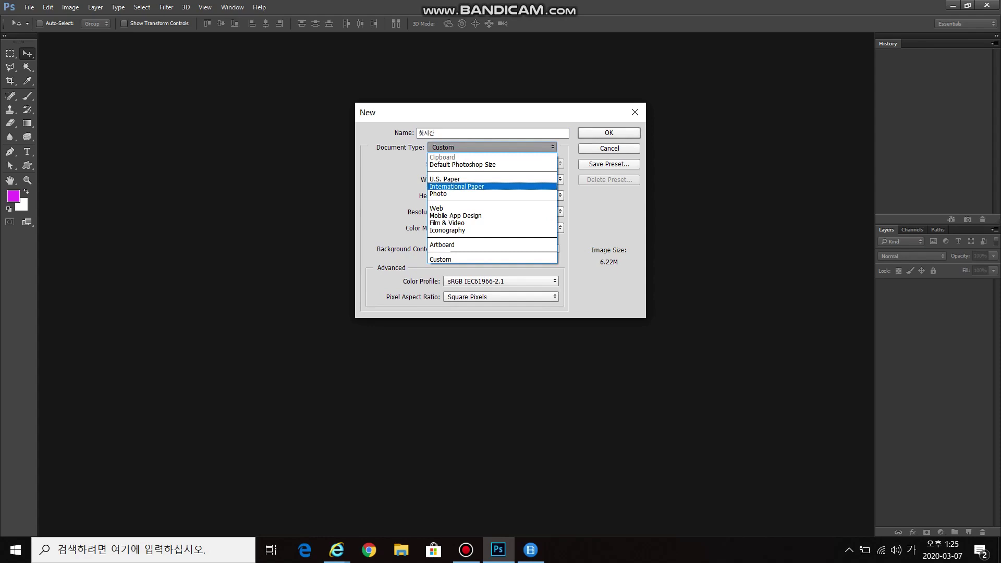
key(Return)
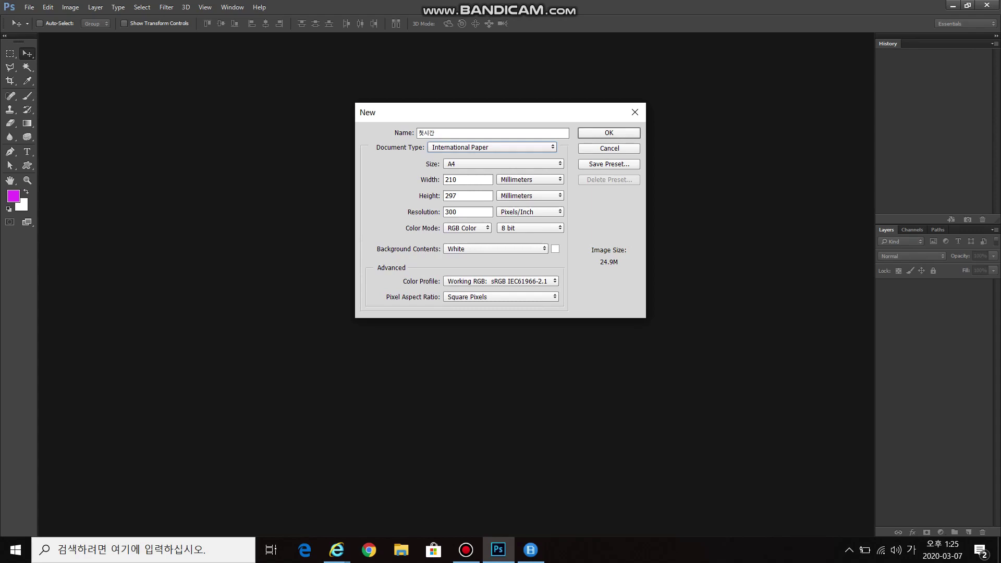
Step: Try CMYK Color as the color mode, and settle on 72 pixels/inch with RGB Color for the new document
click(467, 228)
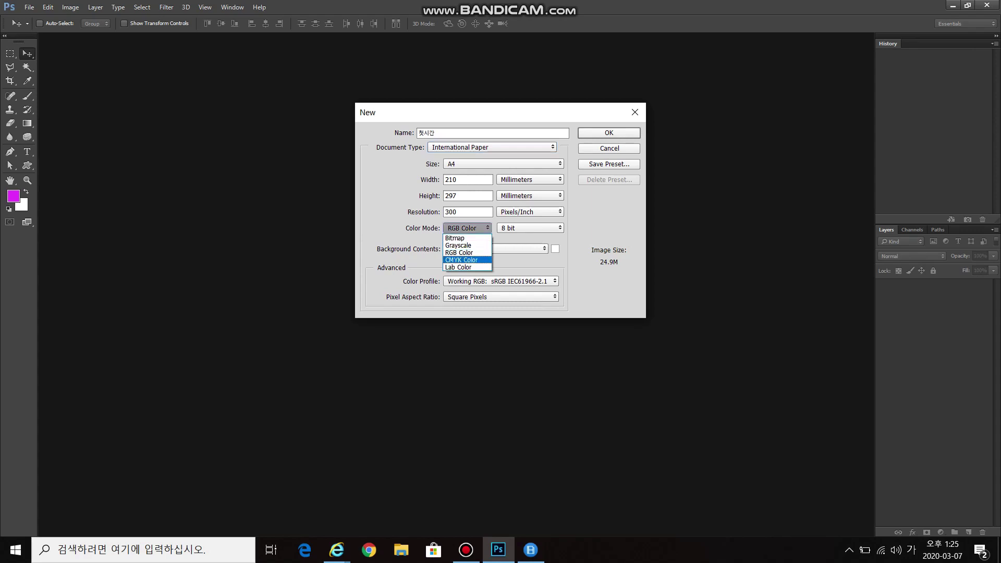
click(468, 253)
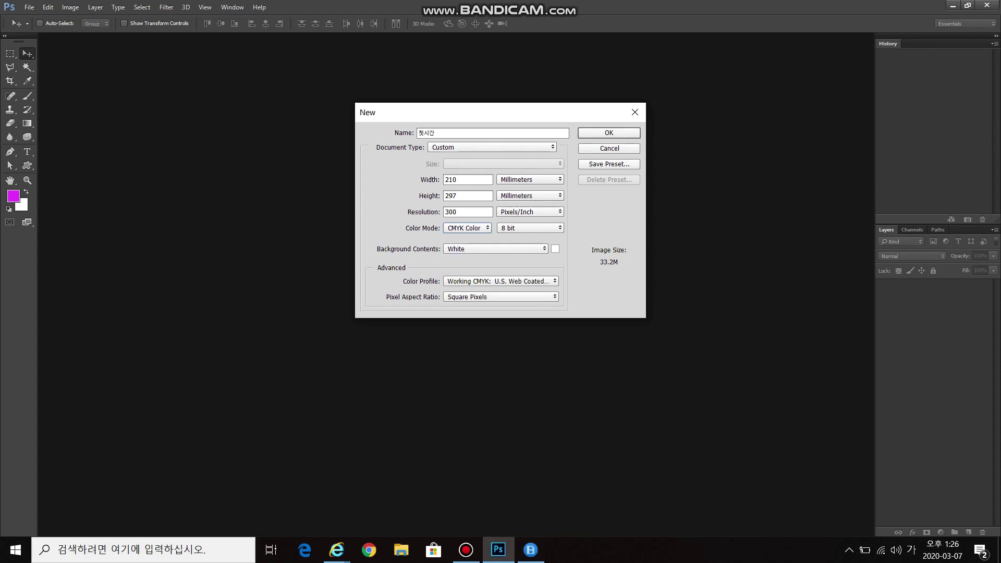
click(452, 211)
text(72)
click(466, 228)
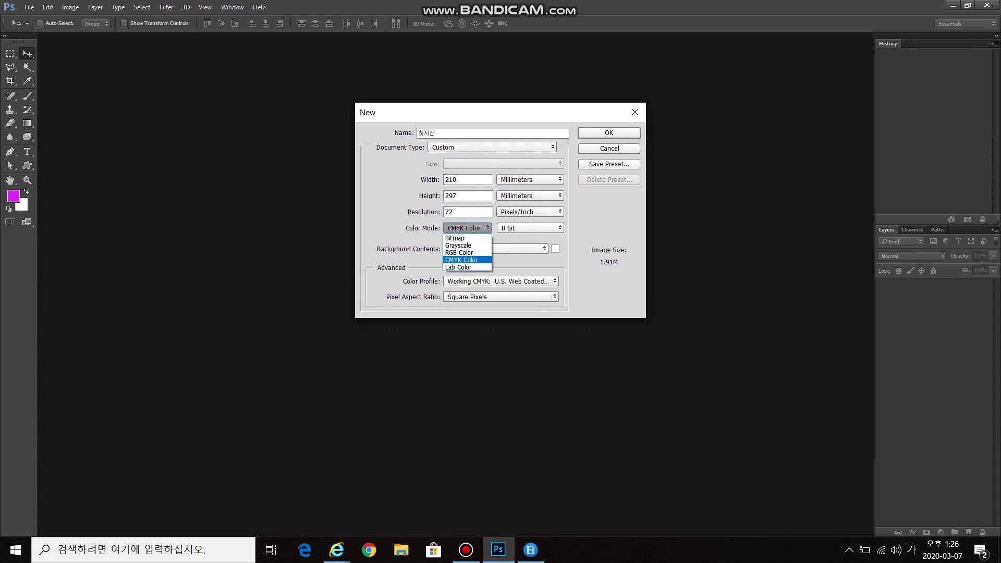
click(459, 253)
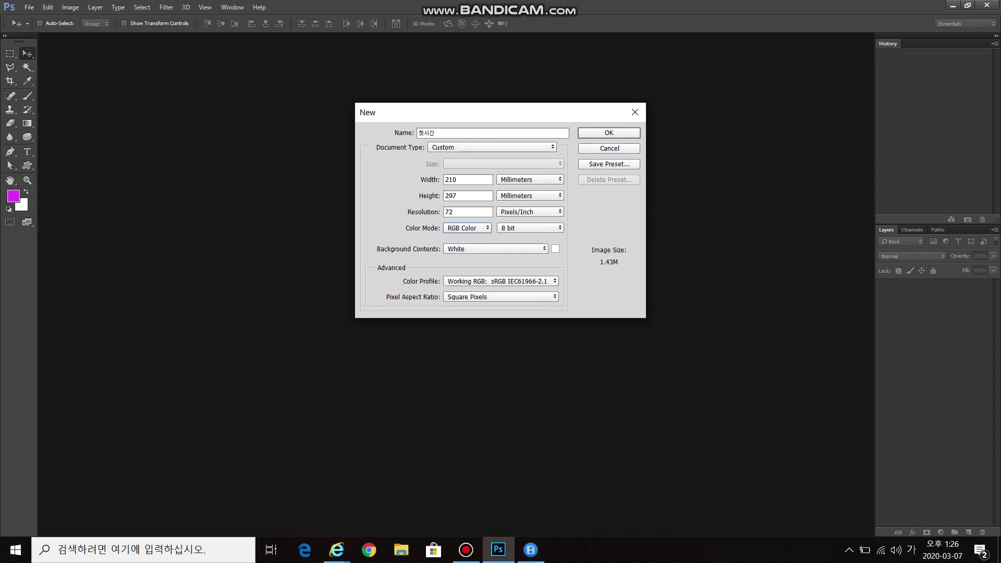
Step: Try Background Color and Transparent as the background contents of the new document
click(495, 249)
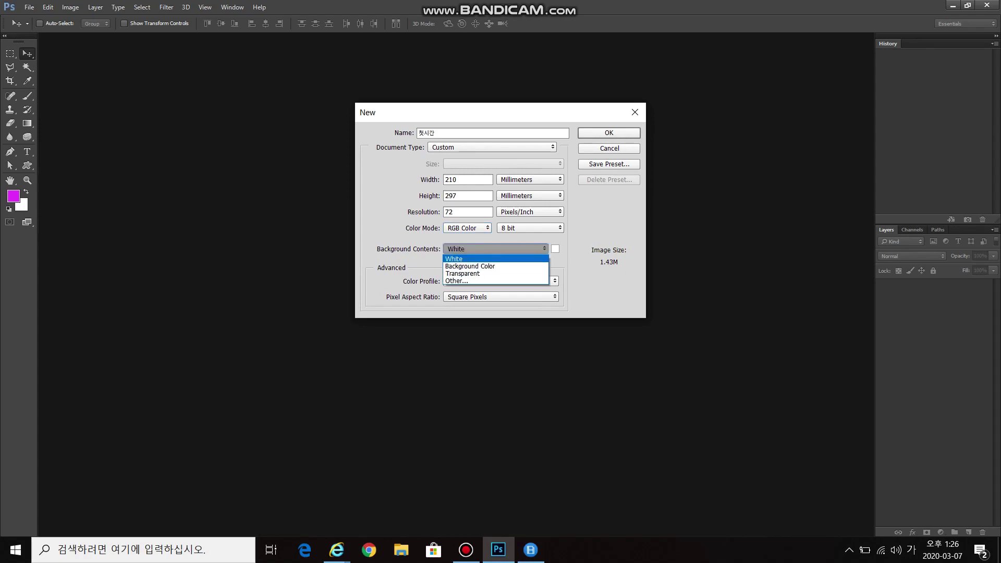
key(Down)
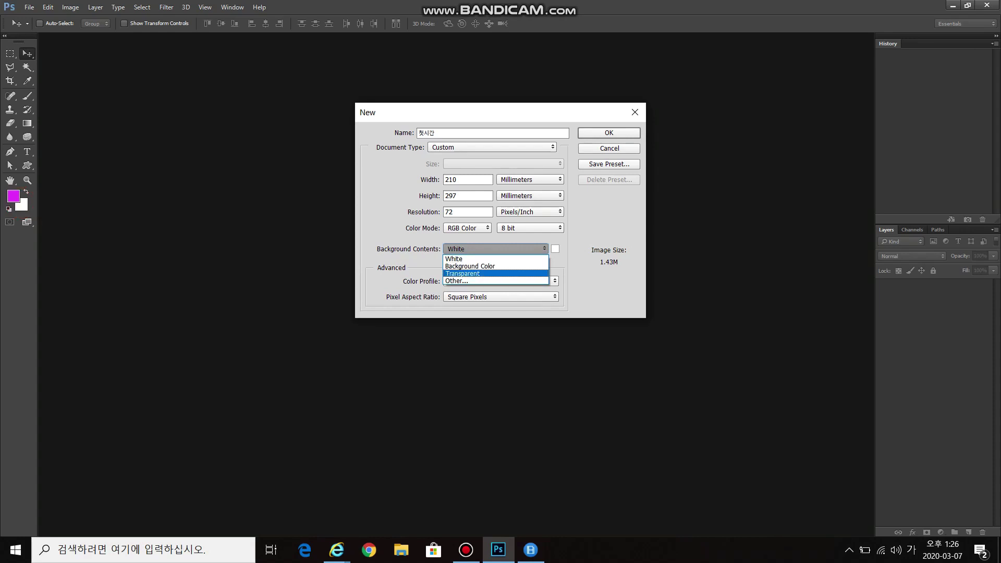
key(Return)
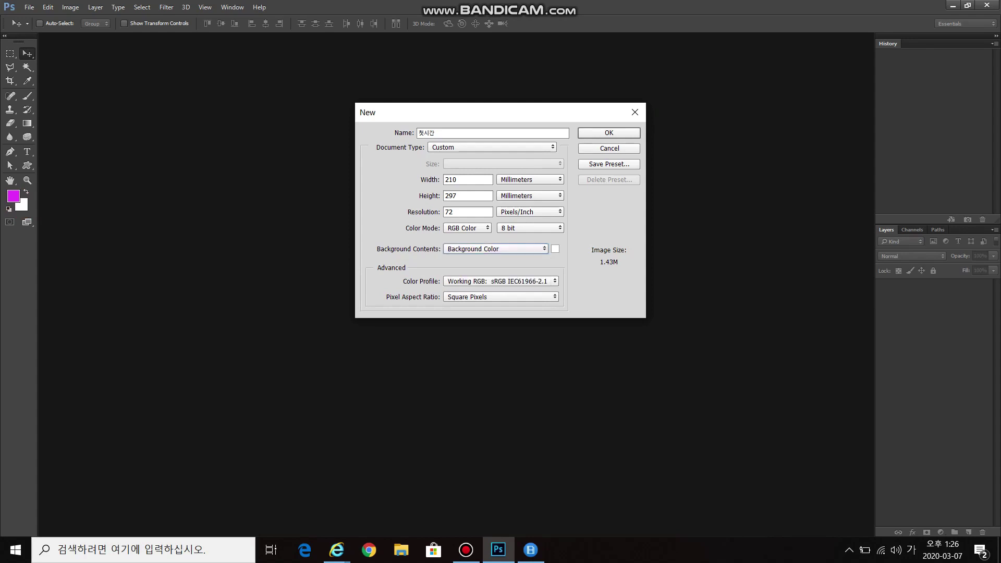
click(495, 249)
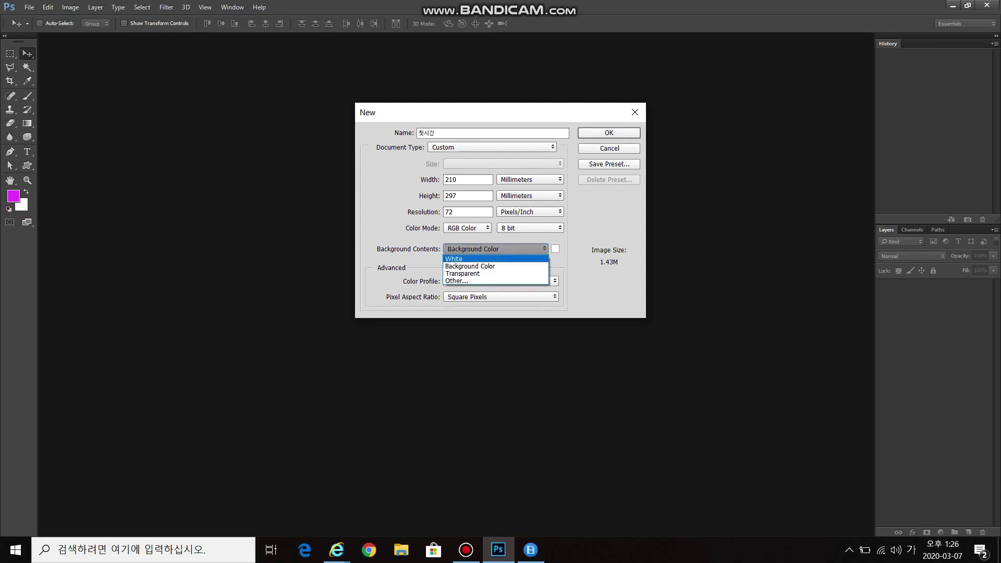
key(Down)
key(Down)
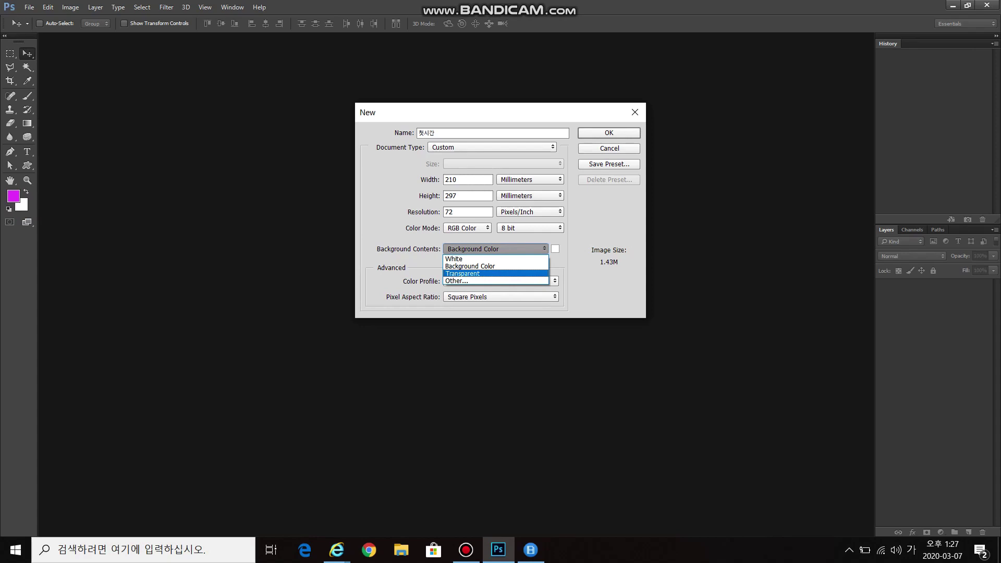
key(Return)
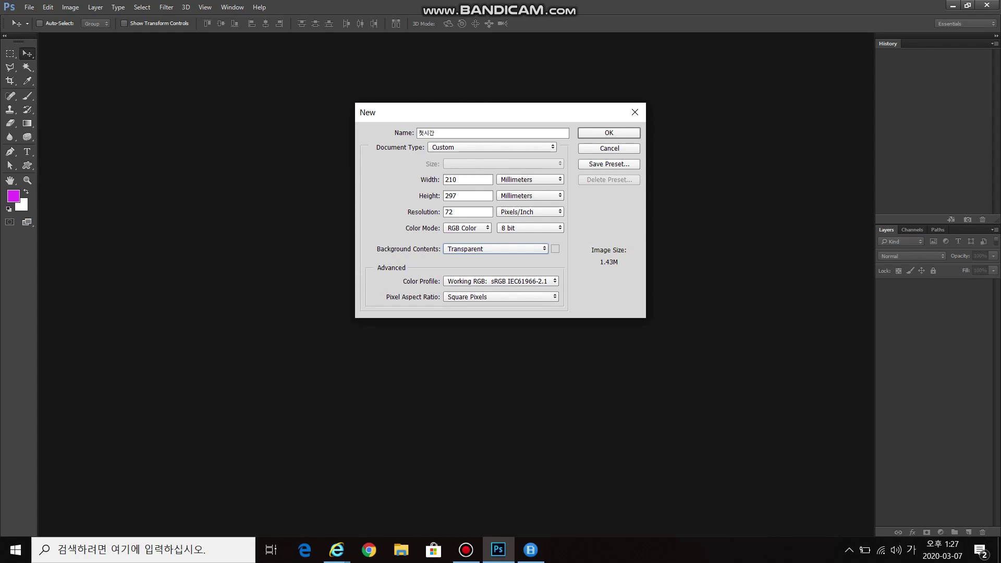
Step: Set the background contents to Other and accept the light grey dcdcdc as the custom color
key(alt+Down)
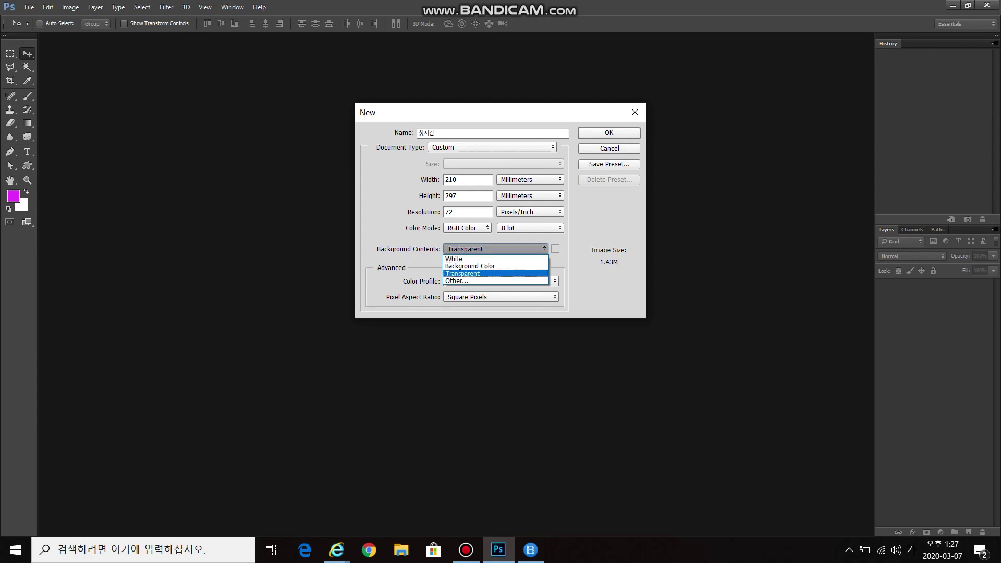
key(Down)
key(Return)
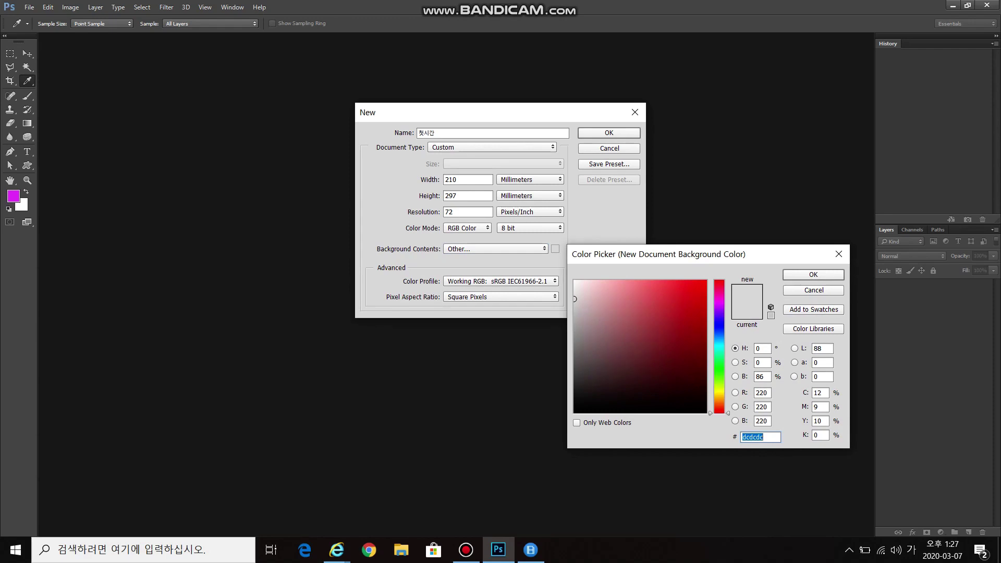
key(Return)
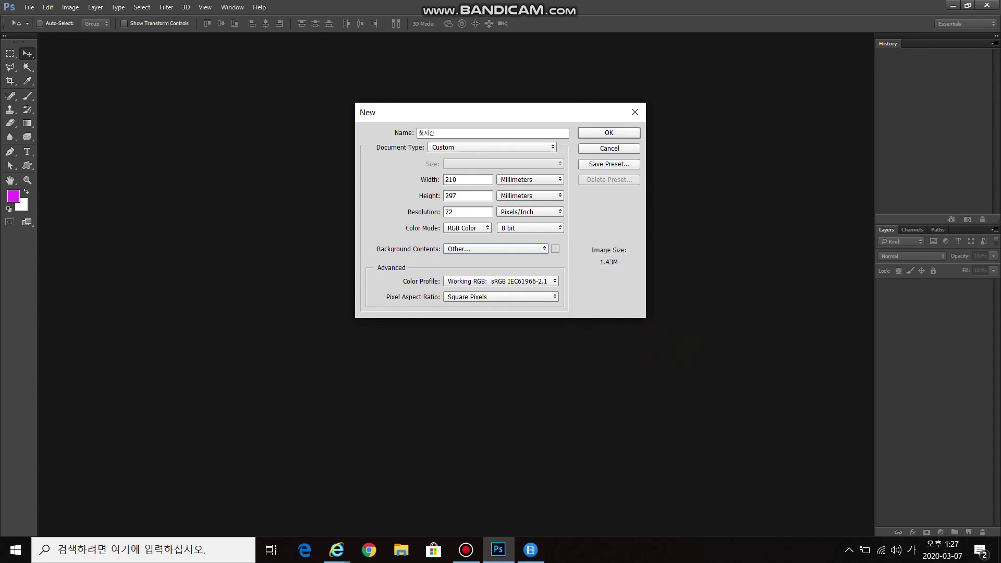
Step: Set the background contents to White and create the new document
key(alt+Down)
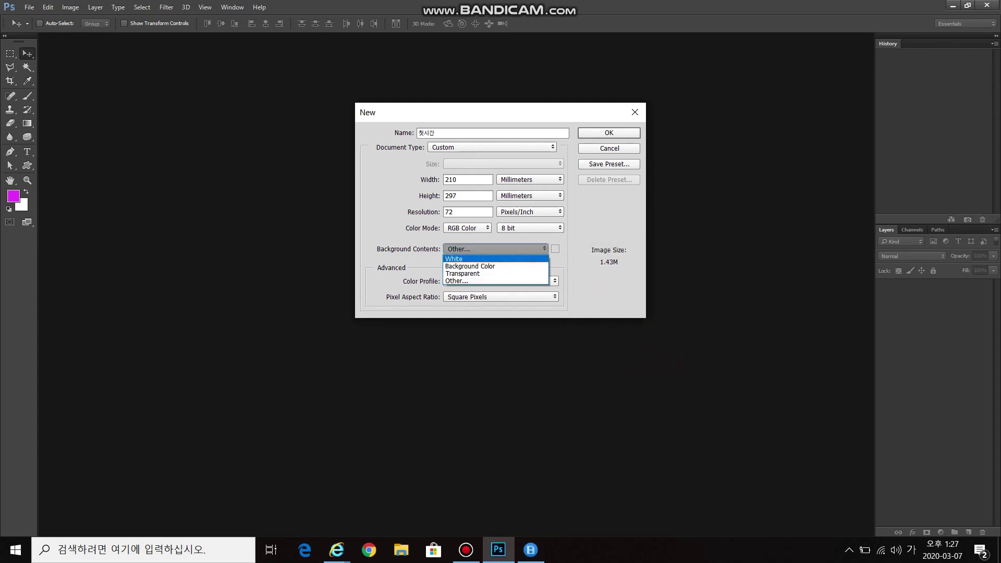
key(Down)
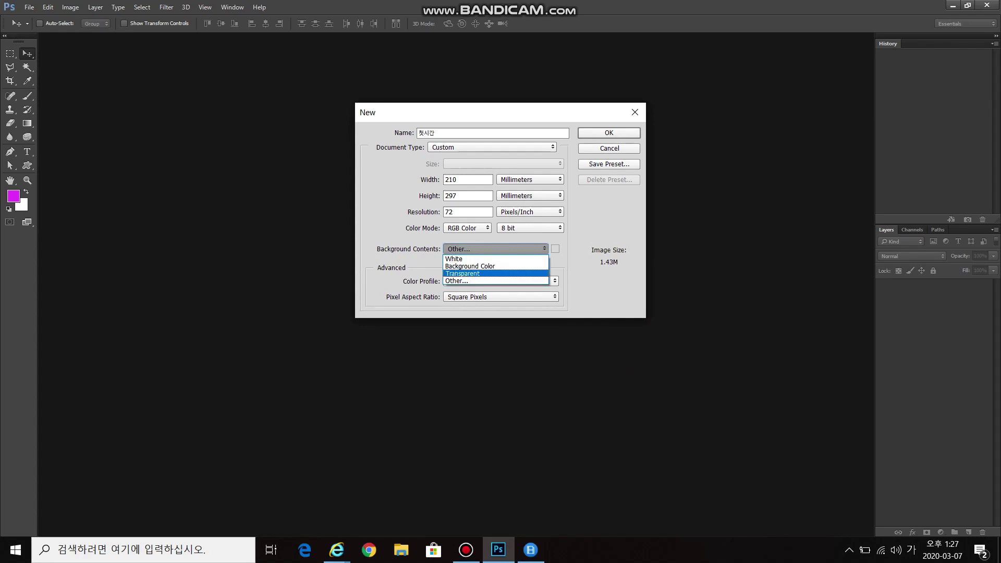
key(Down)
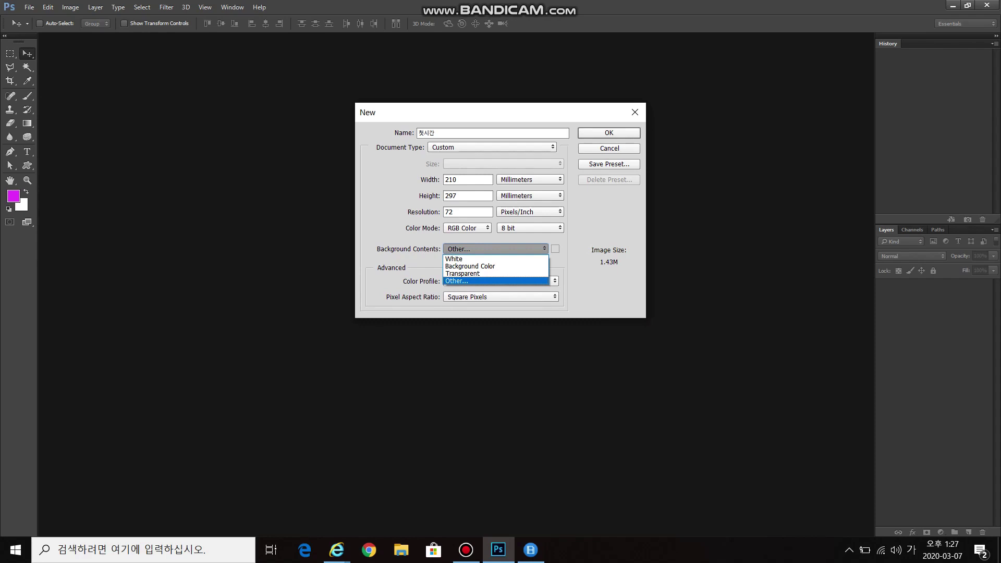
key(Up)
key(Up)
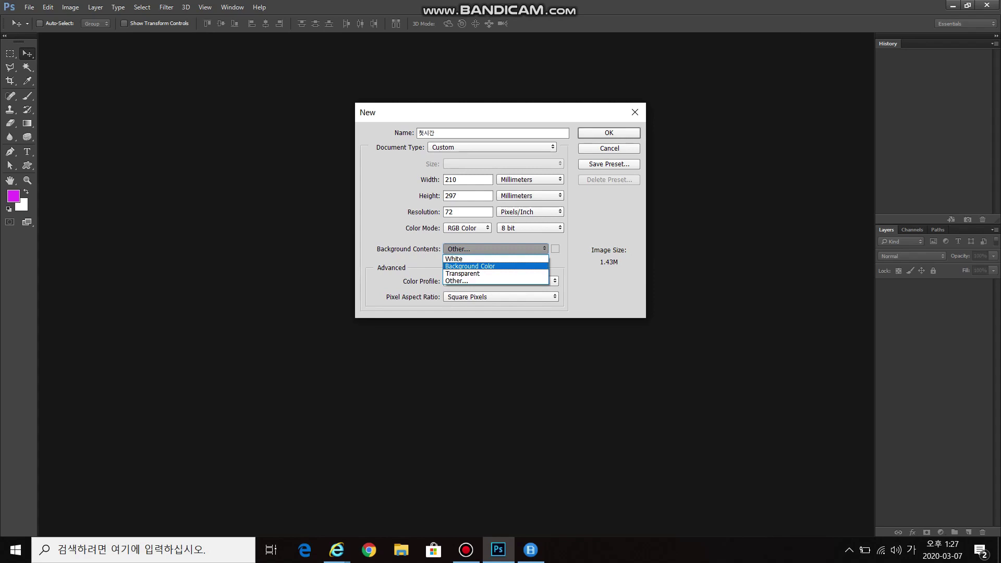
key(Up)
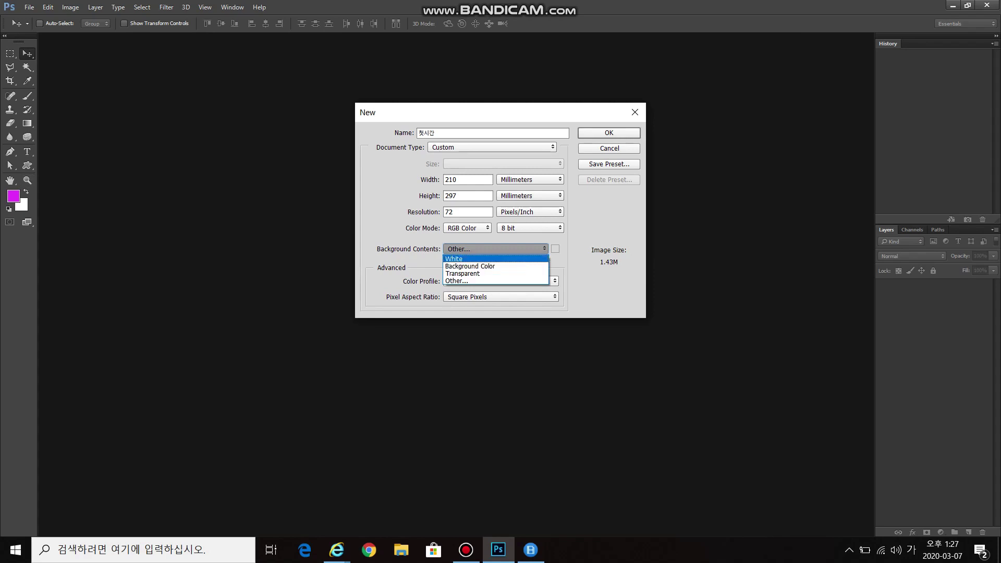
key(Return)
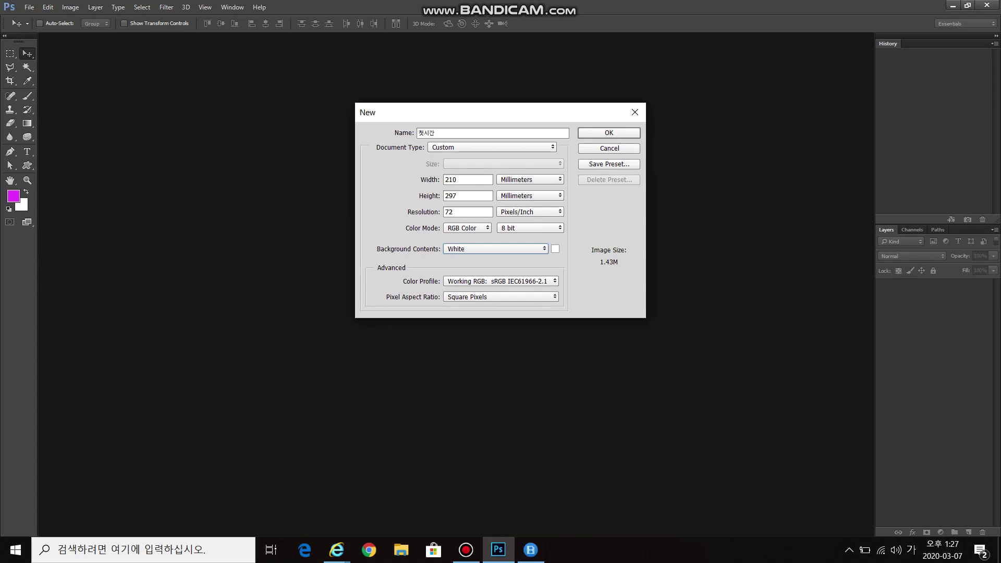
key(Return)
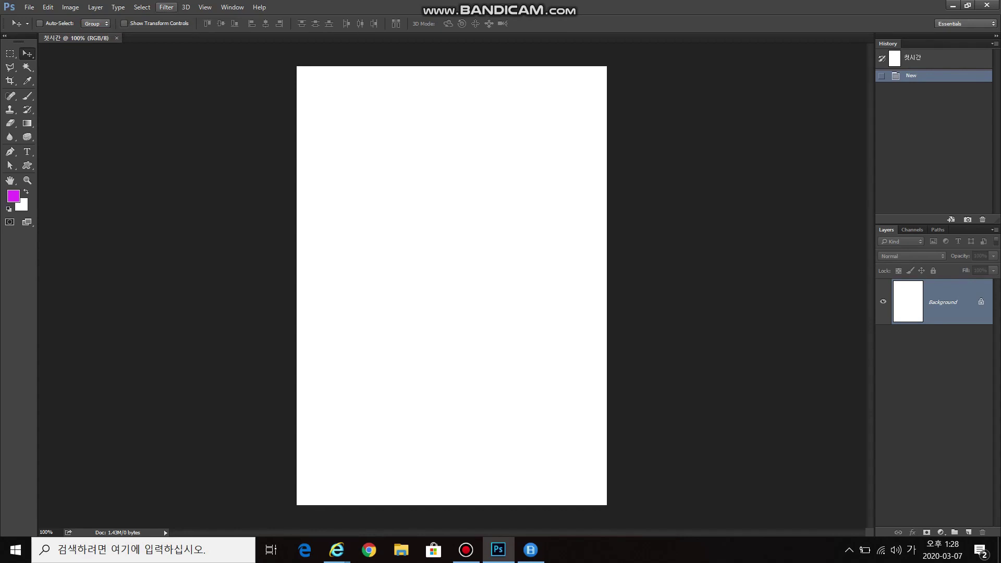
click(166, 7)
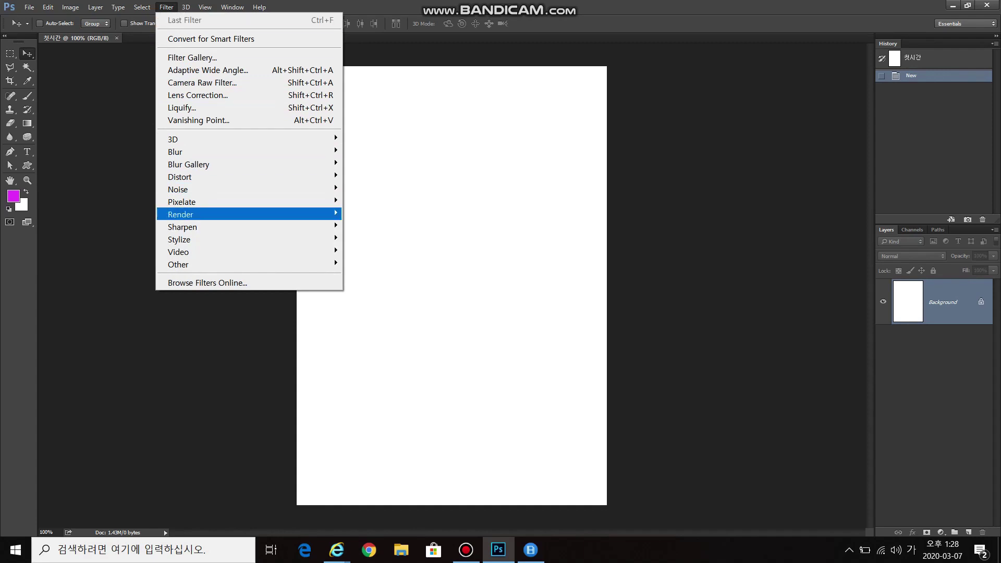
mouse_move(209, 215)
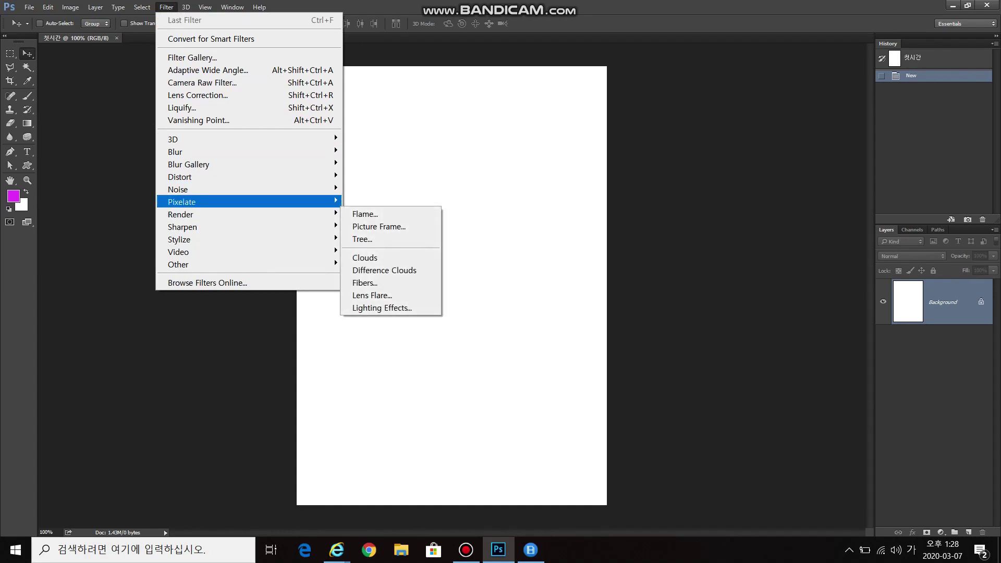
key(Escape)
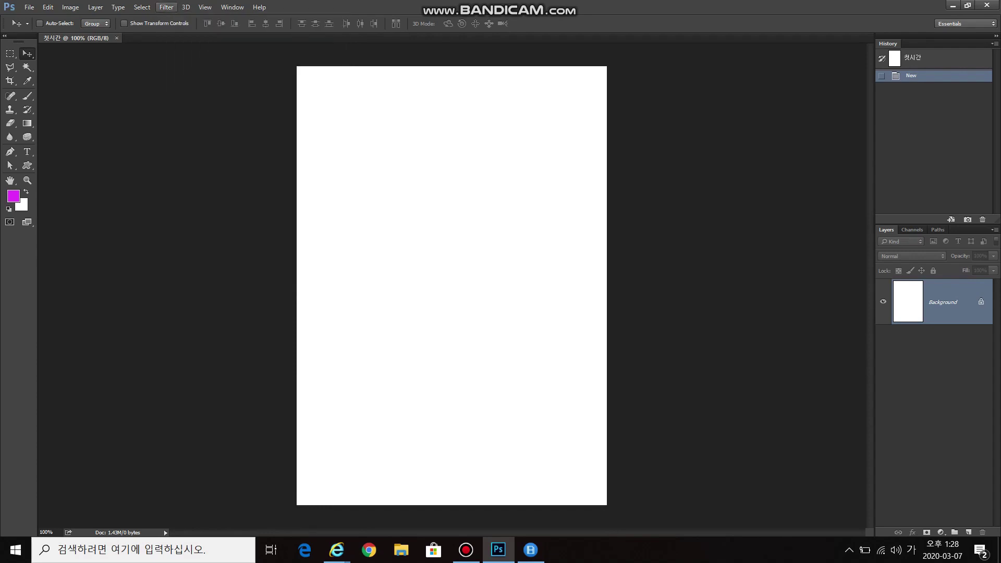
key(Down)
key(Down)
key(Down)
key(Down)
key(Down)
key(Down)
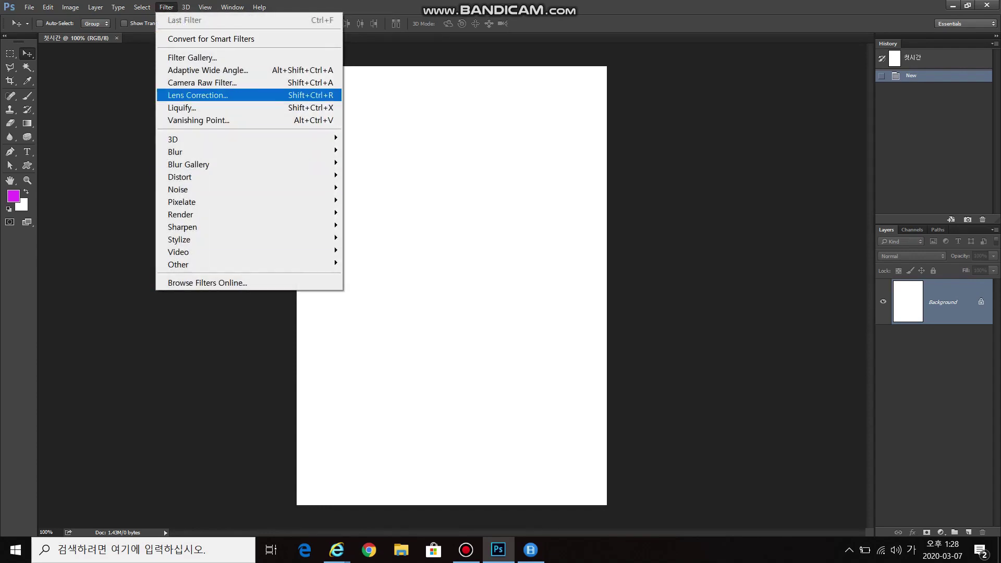
key(Up)
key(Return)
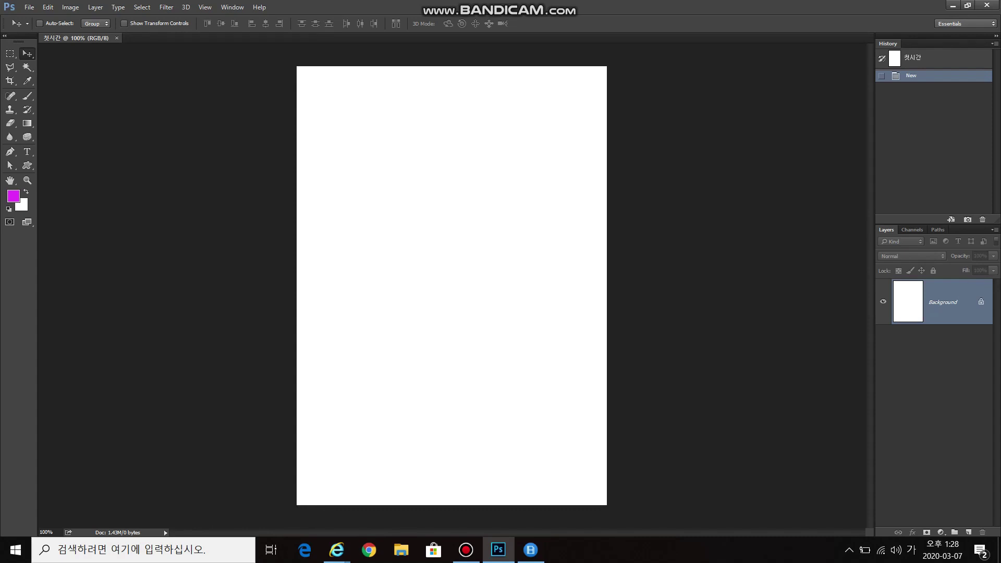
Step: Detach the Layers panel from its dock, float it beside the canvas and resize it
drag(887, 229, 683, 112)
drag(794, 219, 811, 343)
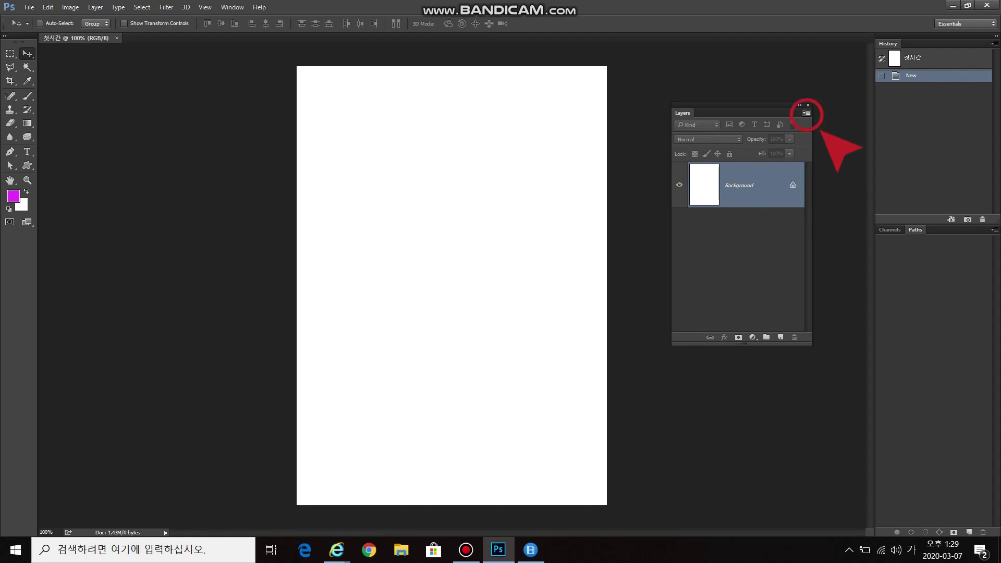
Step: Review the thumbnail size and thumbnail contents settings in the Layers panel options, keeping the largest thumbnail and Layer Bounds
click(806, 113)
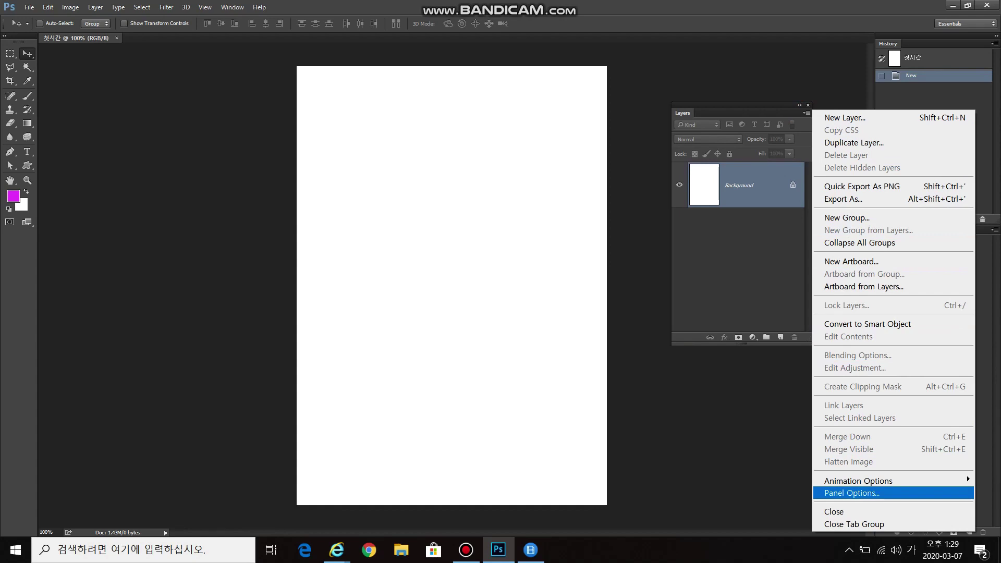
click(856, 493)
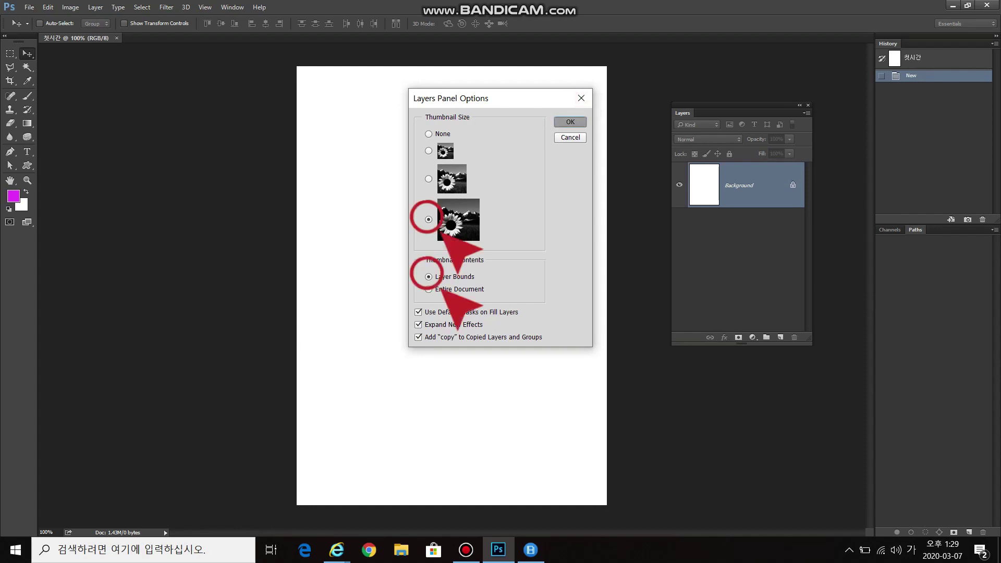
key(Return)
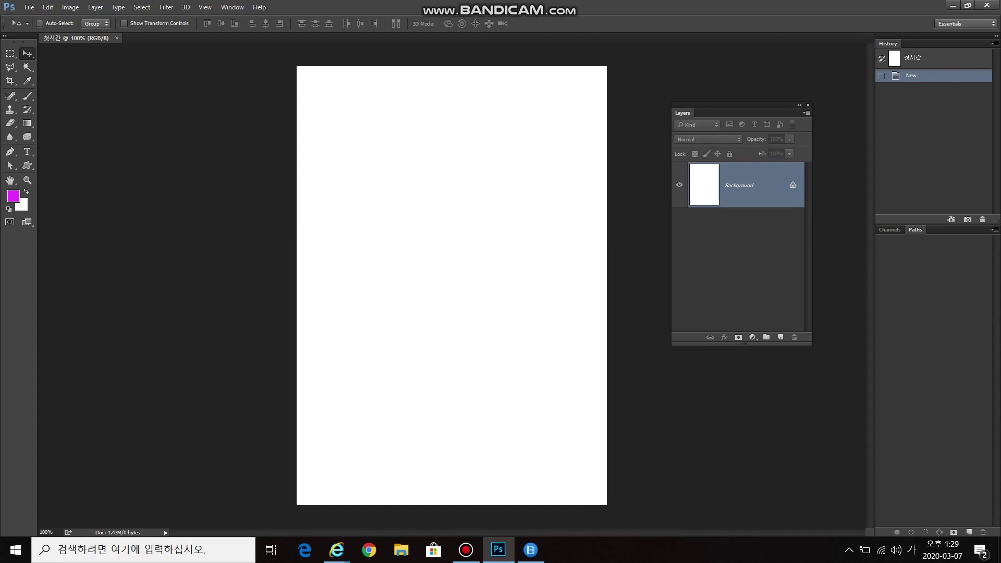
click(807, 112)
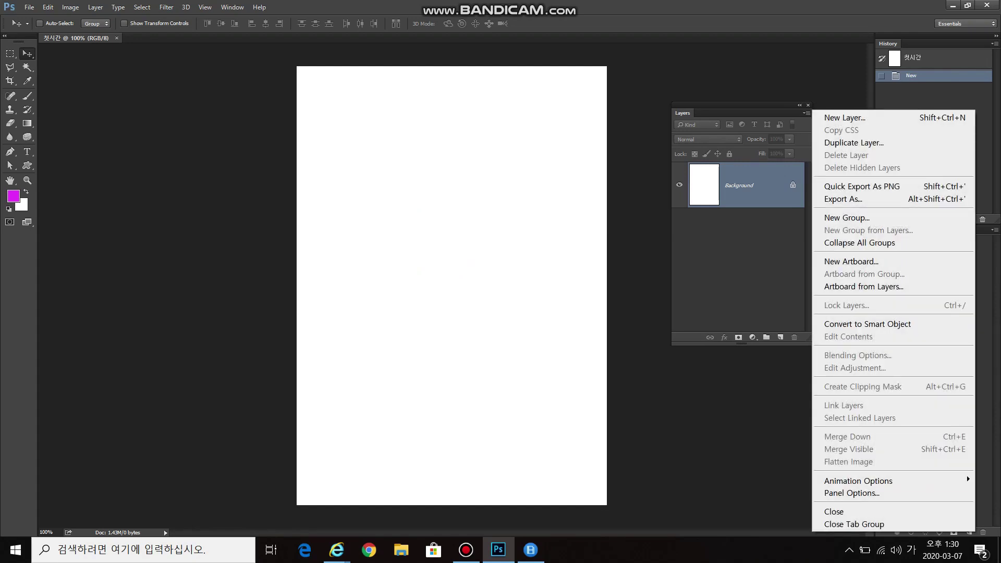
click(965, 493)
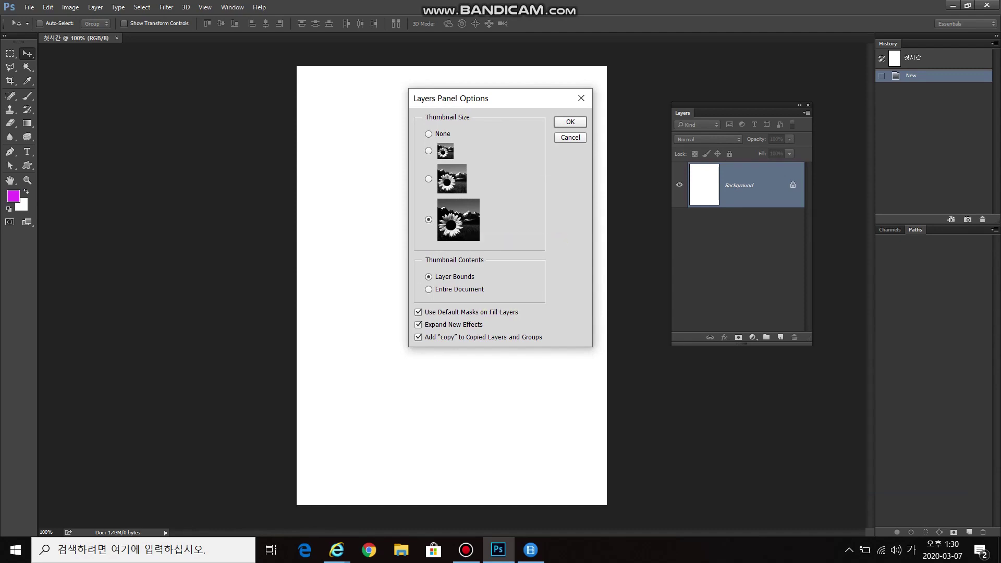
key(Return)
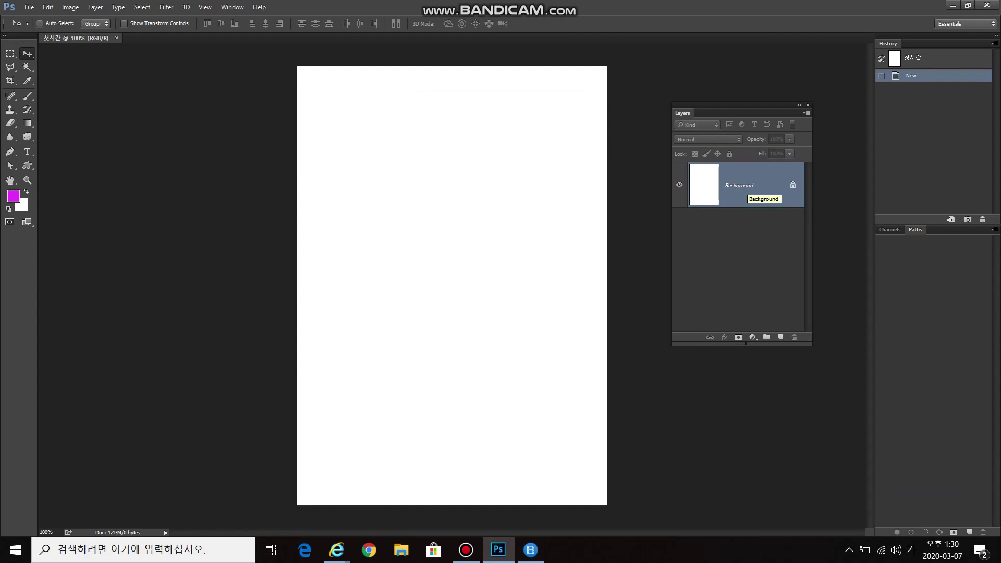
Step: Add two empty layers above the background and delete the upper one
key(ctrl+shift+alt+n)
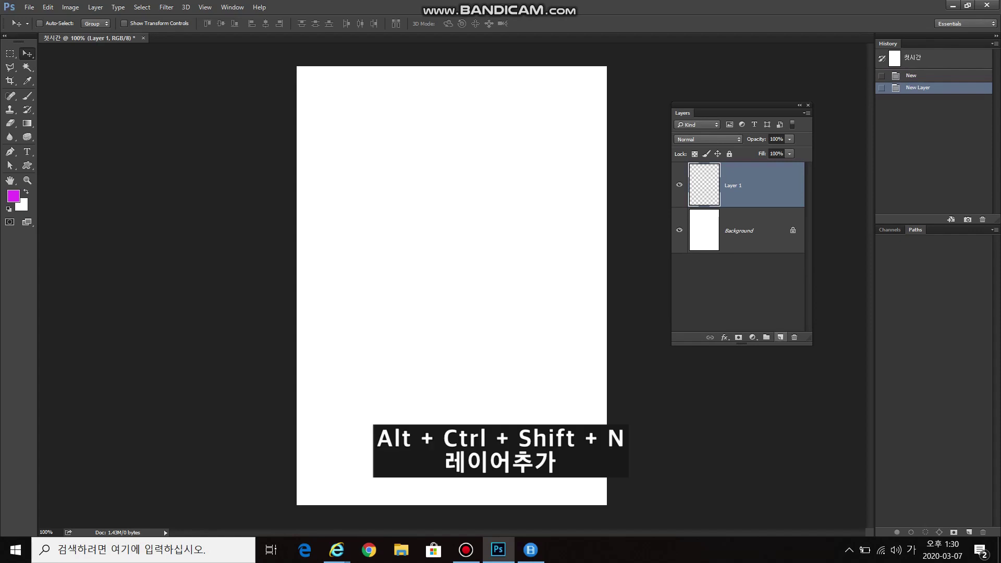
key(ctrl+shift+alt+n)
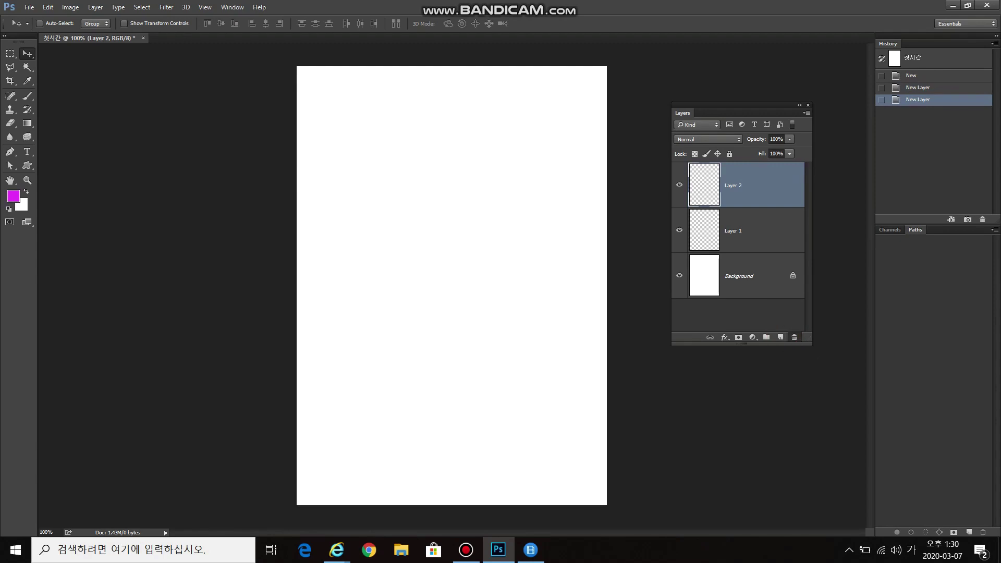
click(795, 337)
click(476, 204)
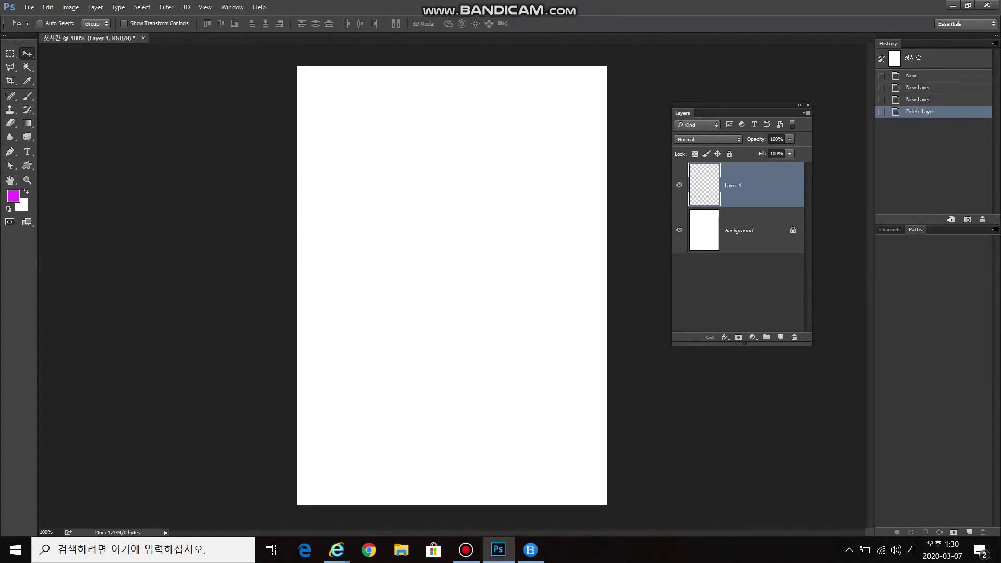
Step: Paint a magenta zigzag in the upper part of Layer 1 using the Brush tool with a soft 43 px tip
key(b)
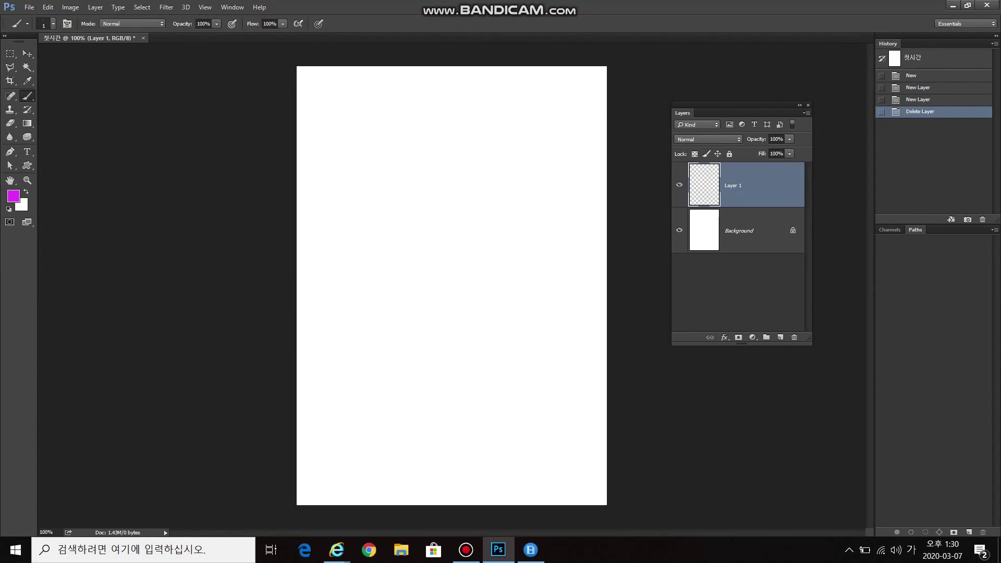
mouse_move(396, 141)
mouse_down()
mouse_move(411, 158)
mouse_move(402, 183)
mouse_move(434, 216)
mouse_move(448, 256)
mouse_up()
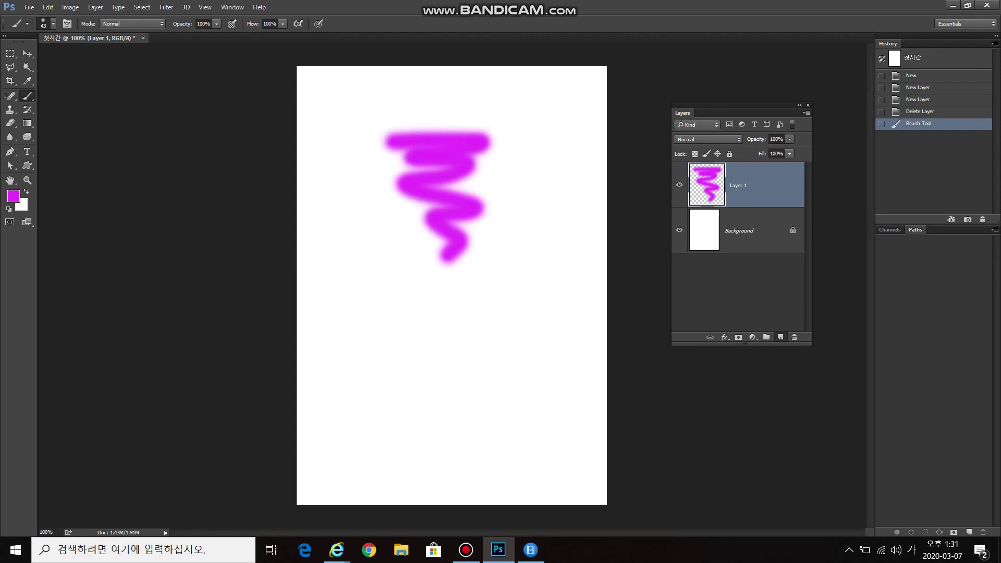
Step: Add another layer and paint a small squiggle on it below the magenta zigzag in red ff0000 with a 15 px brush
click(780, 337)
click(13, 196)
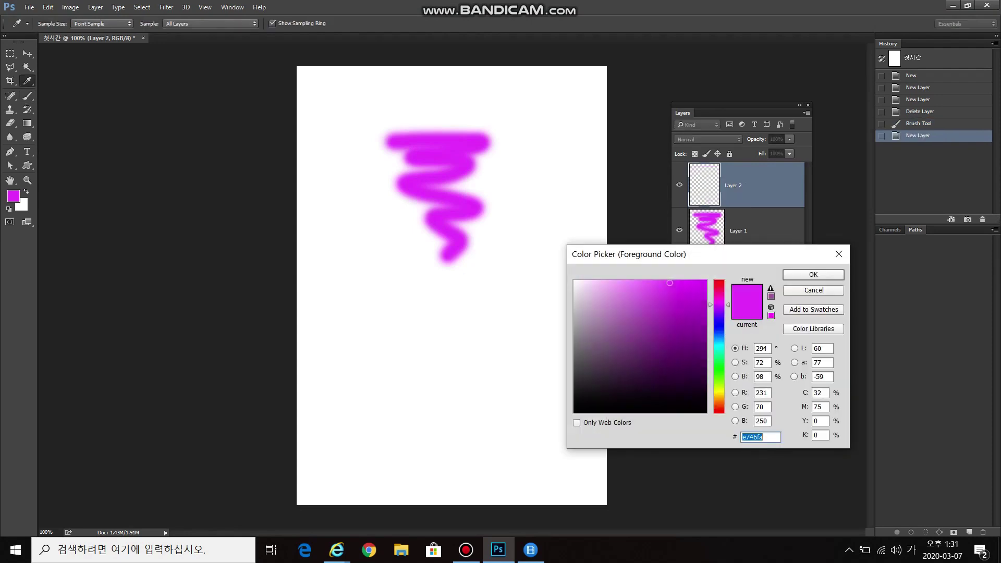
text(ff0000)
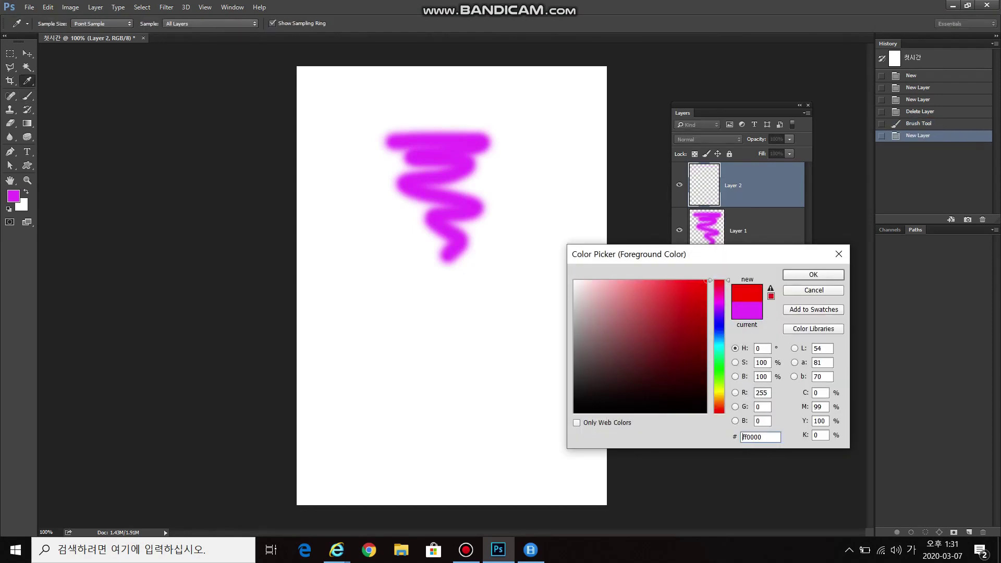
key(Return)
mouse_move(504, 264)
mouse_down()
mouse_move(507, 299)
mouse_move(493, 322)
mouse_up()
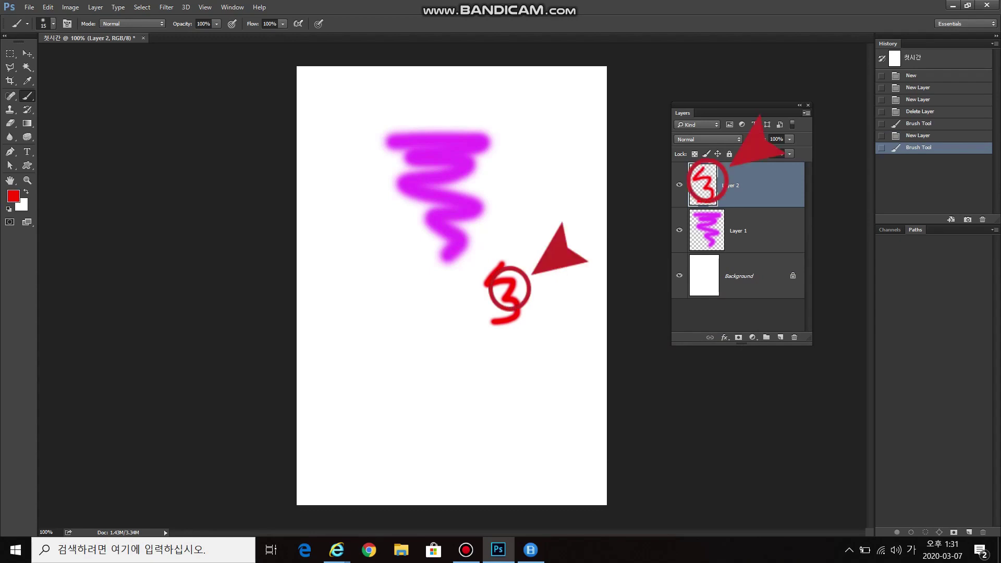
Step: Change the thumbnail contents in the Layers panel options to Entire Document
click(807, 112)
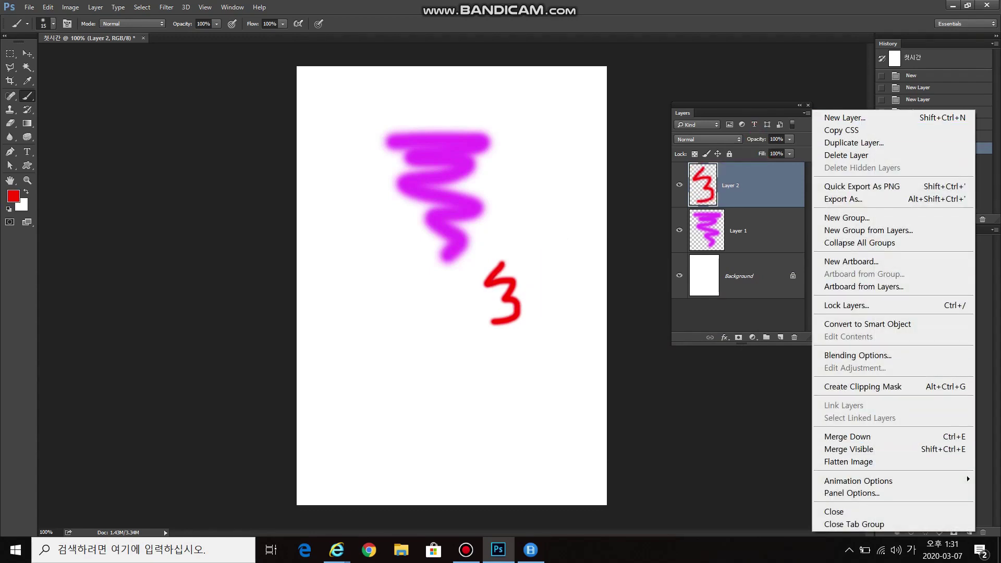
click(965, 493)
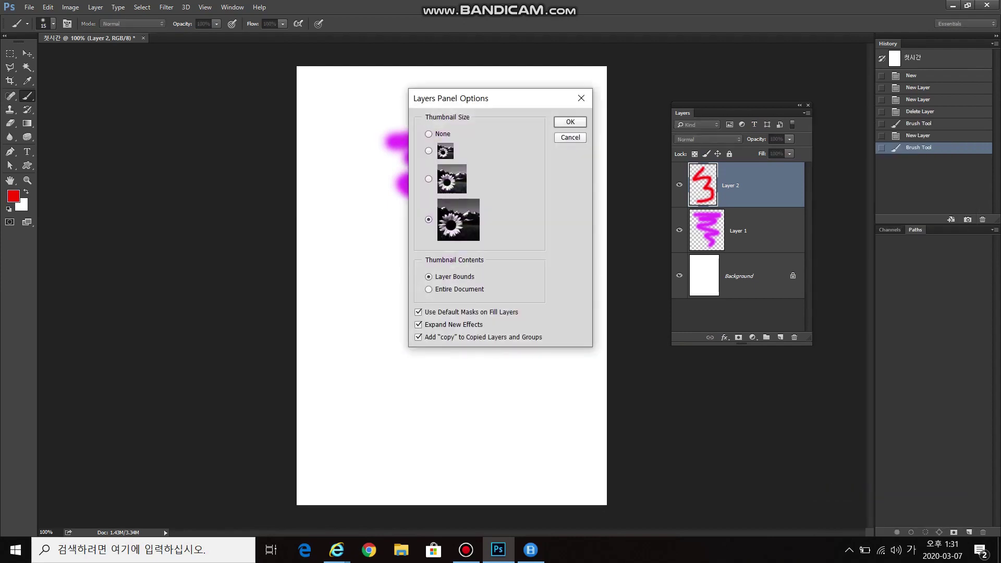
click(429, 289)
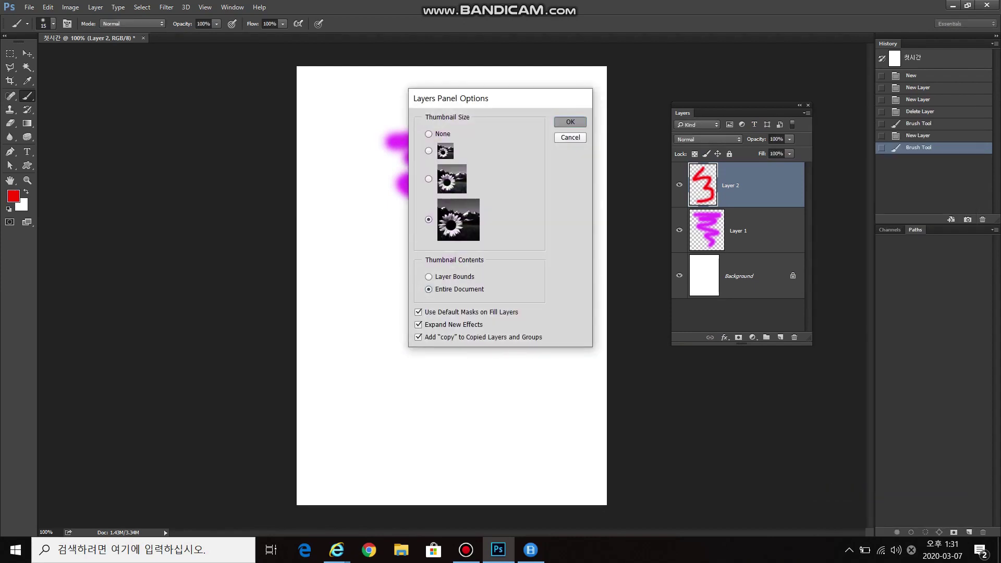
click(571, 122)
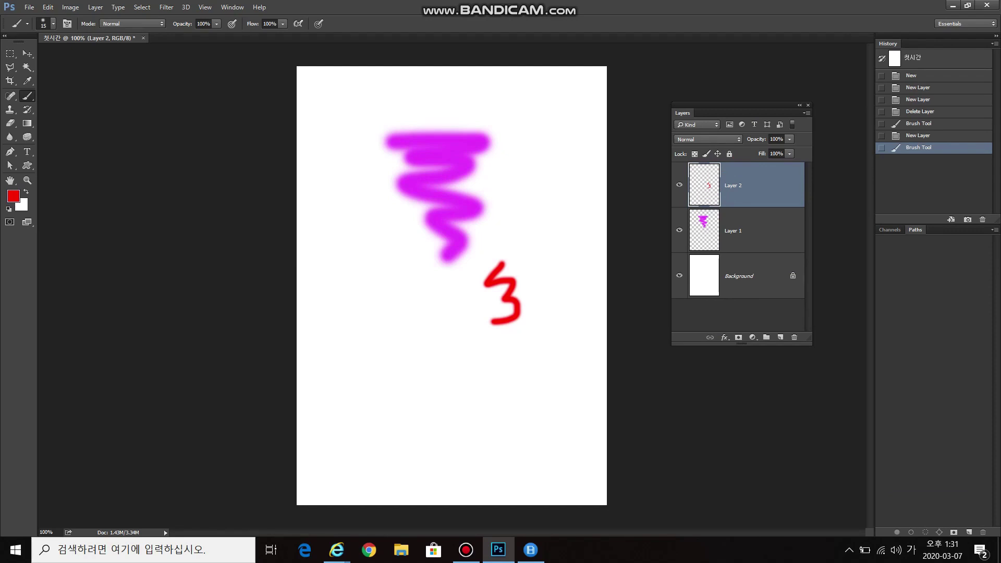
Step: Set the foreground color to light blue and paint a tiny mark beside the magenta zigzag on Layer 2 with a 3 px brush
click(13, 196)
text(00ccff)
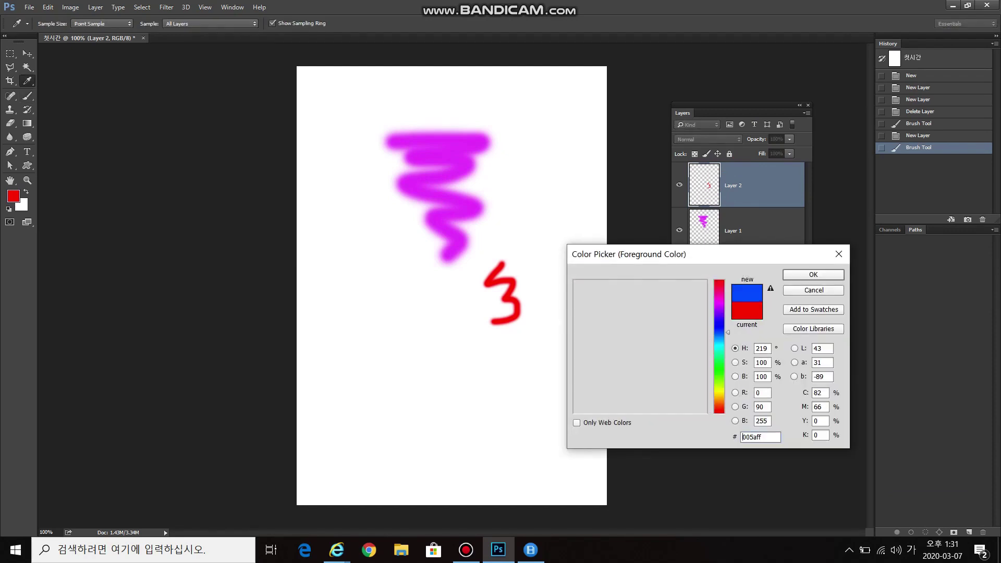
key(Return)
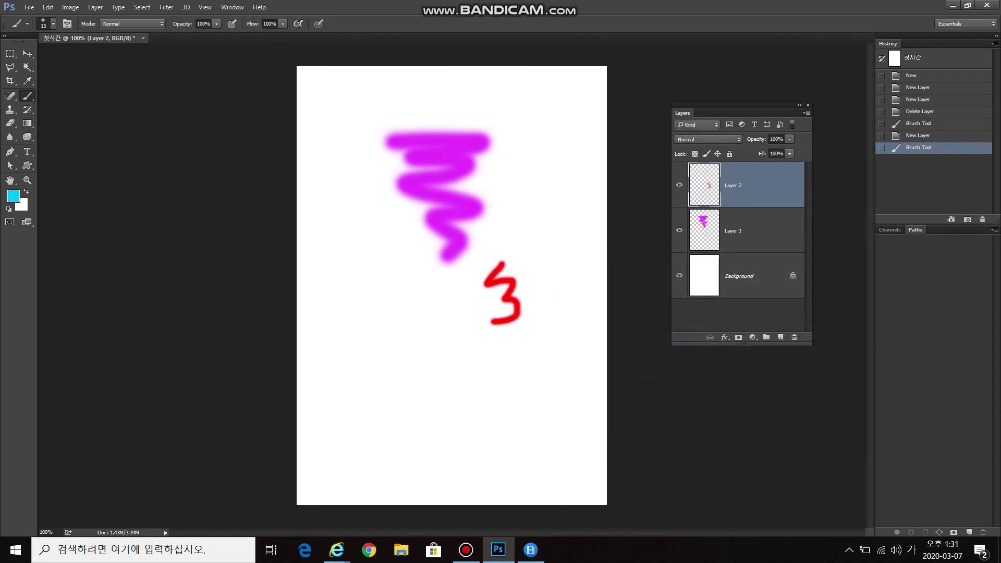
alt+right_click(356, 224)
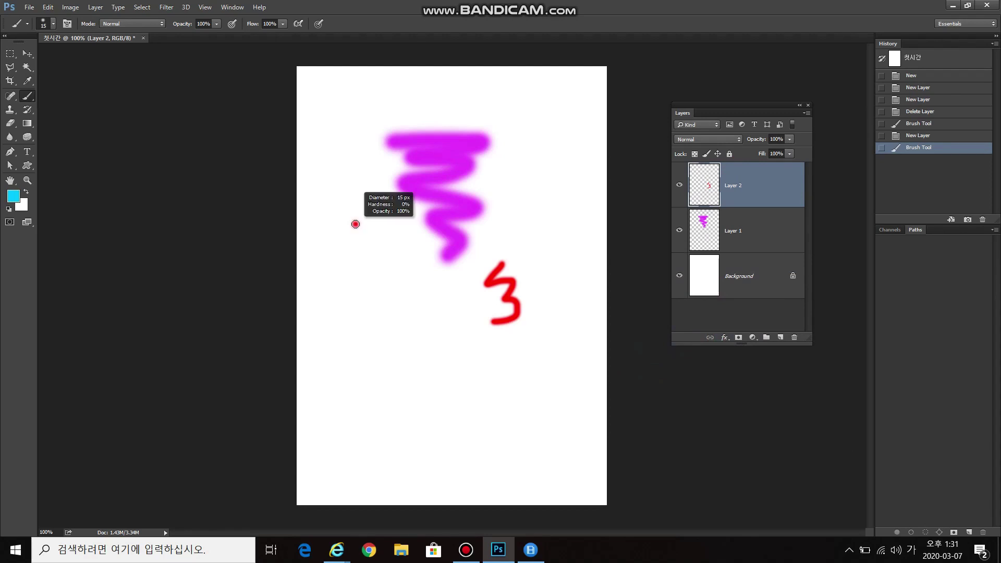
click(355, 248)
drag(354, 247, 356, 250)
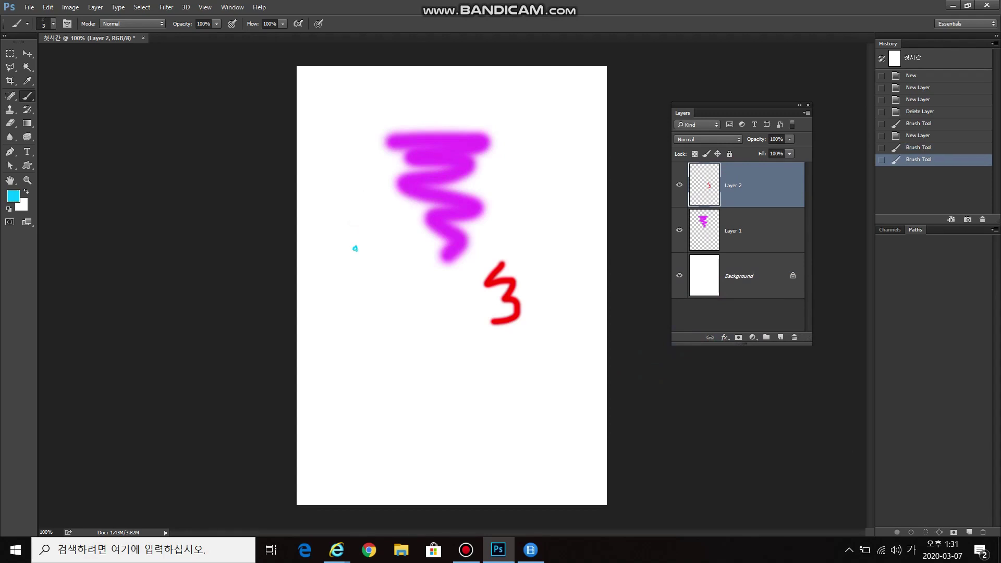
Step: Undo the light blue mark on Layer 2 and paint a short light blue stroke on a new layer, beside the red squiggle
key(ctrl+z)
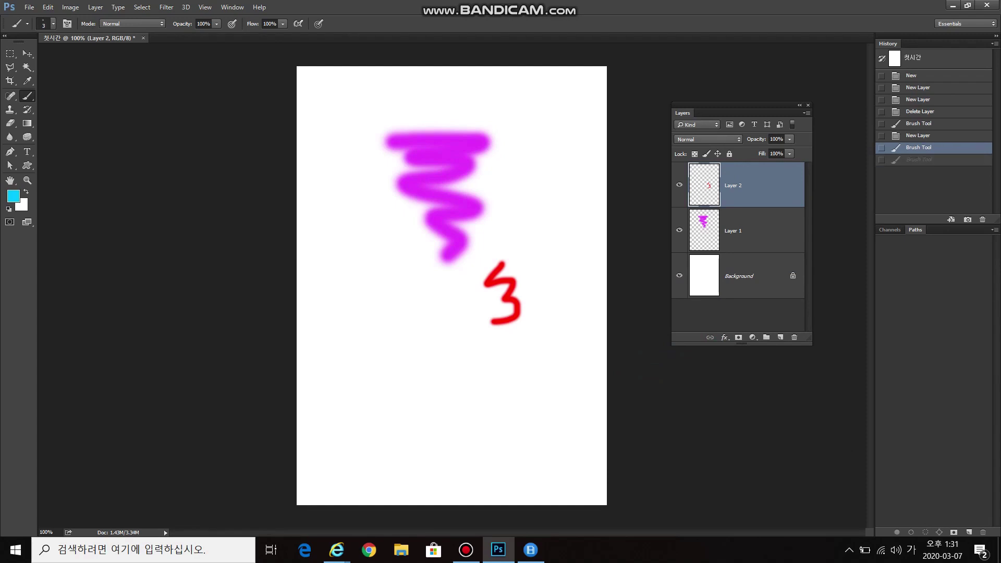
key(ctrl+shift+alt+n)
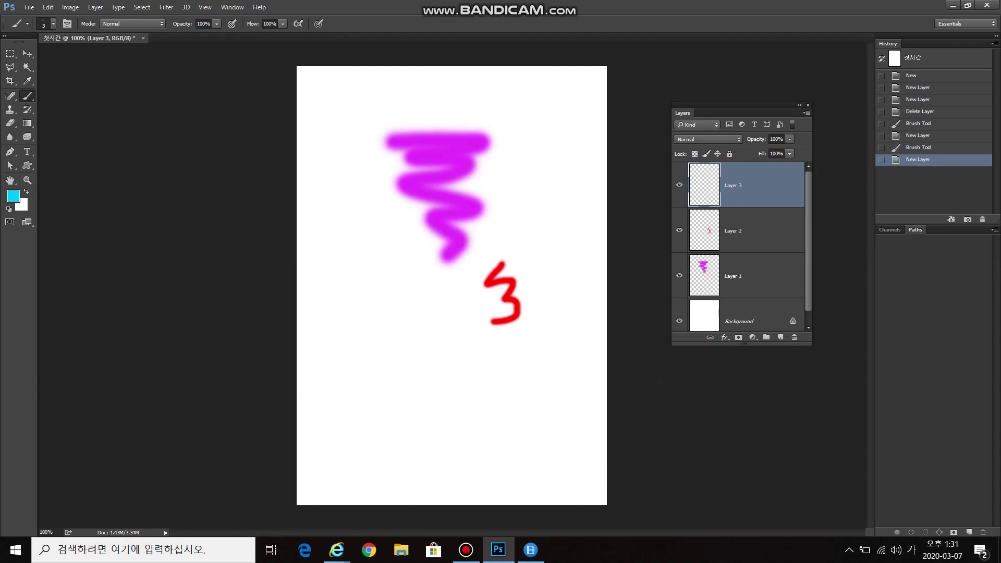
drag(387, 301, 392, 295)
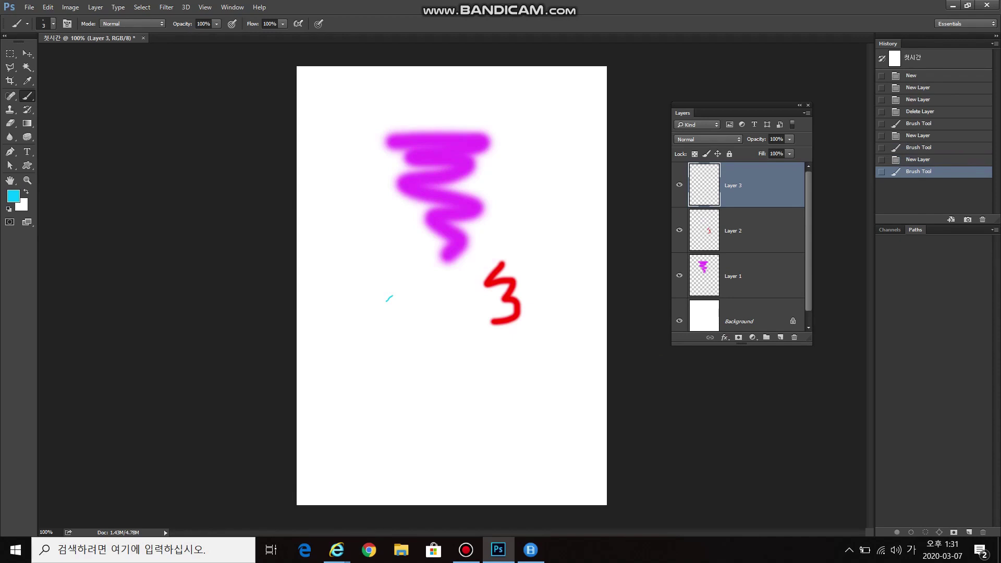
Step: Toggle the visibility of Layer 3, try deleting the layer, and undo the deletion
key(ctrl+comma)
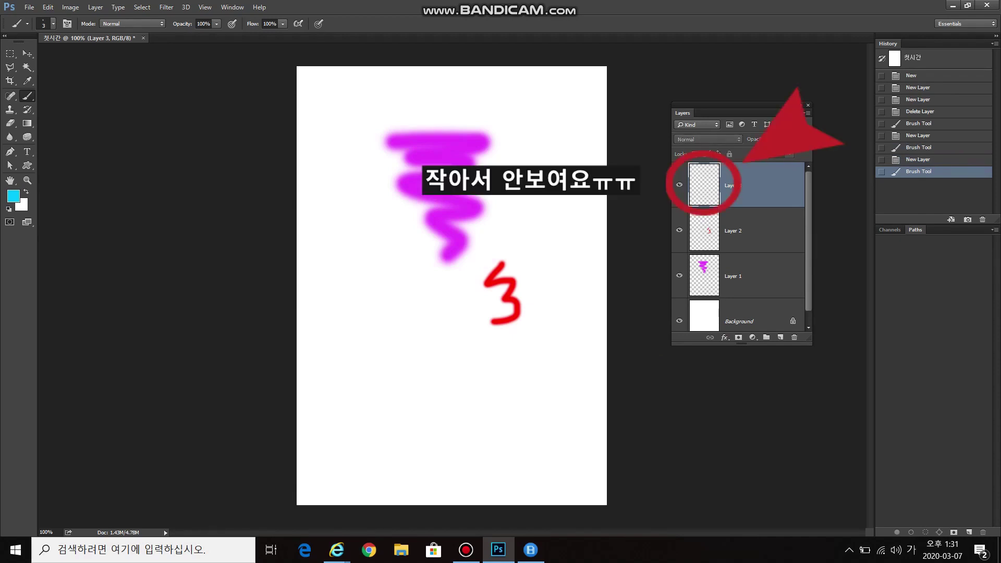
key(ctrl+comma)
key(Delete)
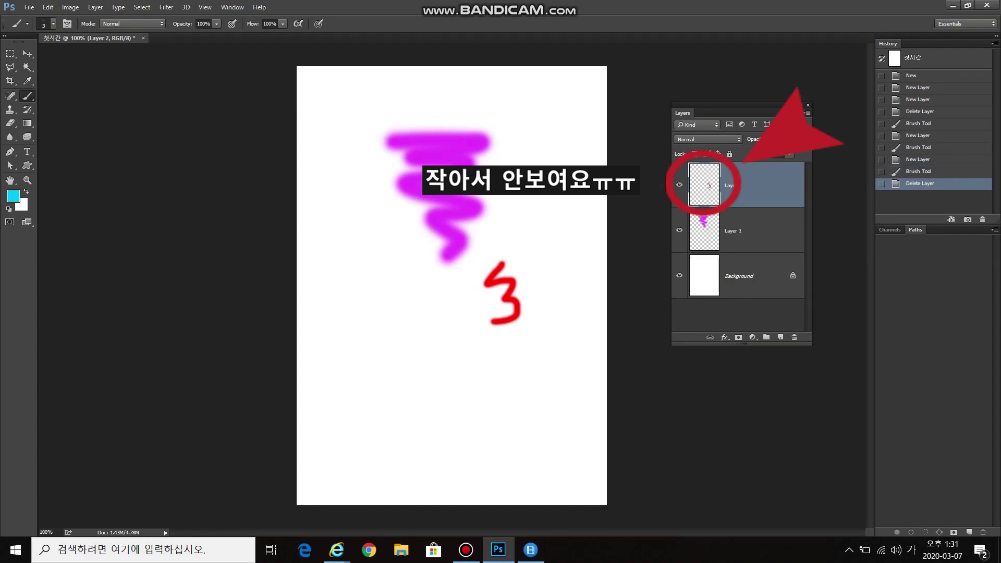
key(ctrl+z)
Step: Move the light blue stroke on Layer 3 slightly up and to the right with the Move tool
key(v)
mouse_move(420, 261)
mouse_down()
mouse_move(425, 245)
mouse_move(429, 253)
mouse_up()
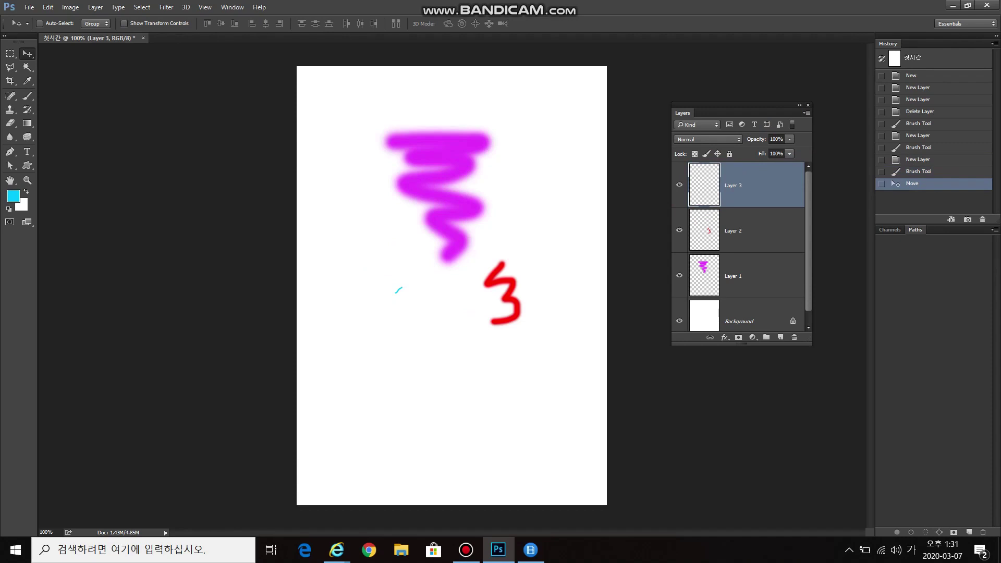
Step: Change the thumbnail contents in the Layers panel options to Layer Bounds
click(807, 112)
click(852, 493)
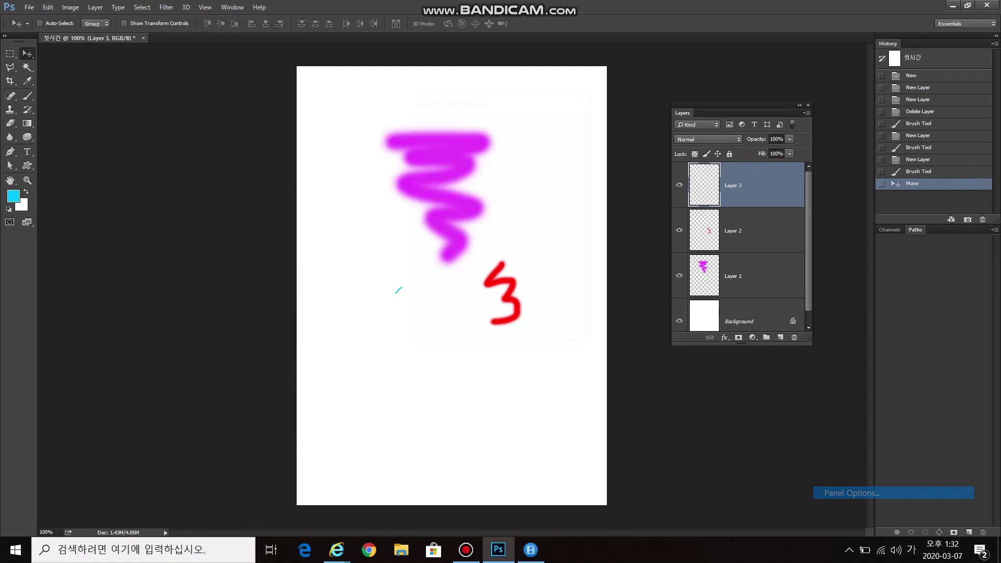
click(429, 277)
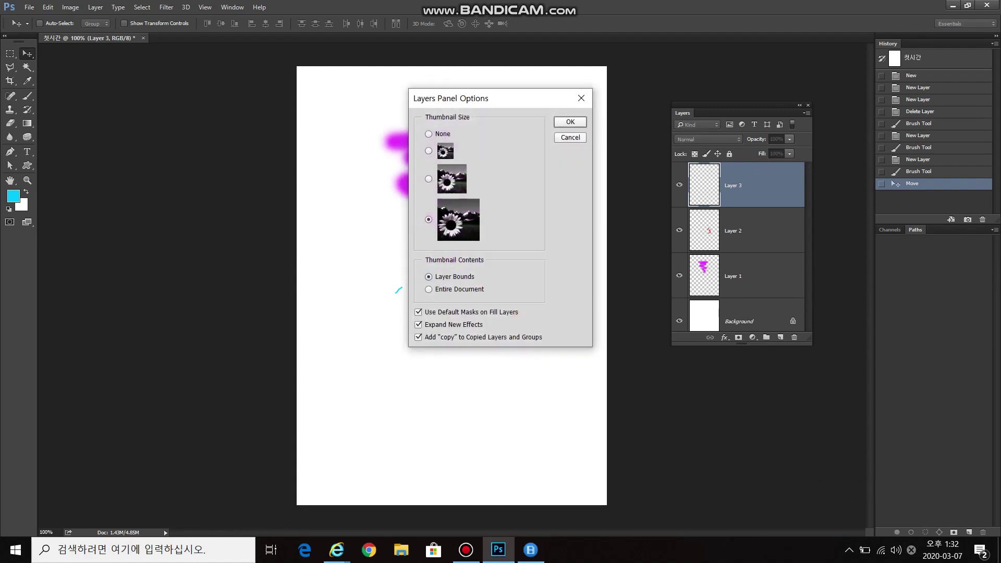
click(570, 122)
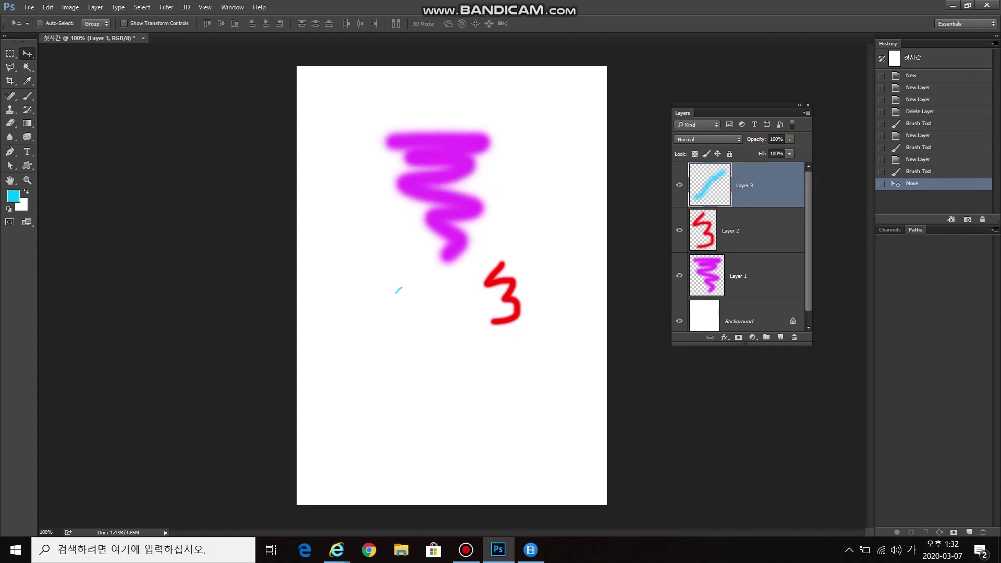
scroll(740, 247, down, 1)
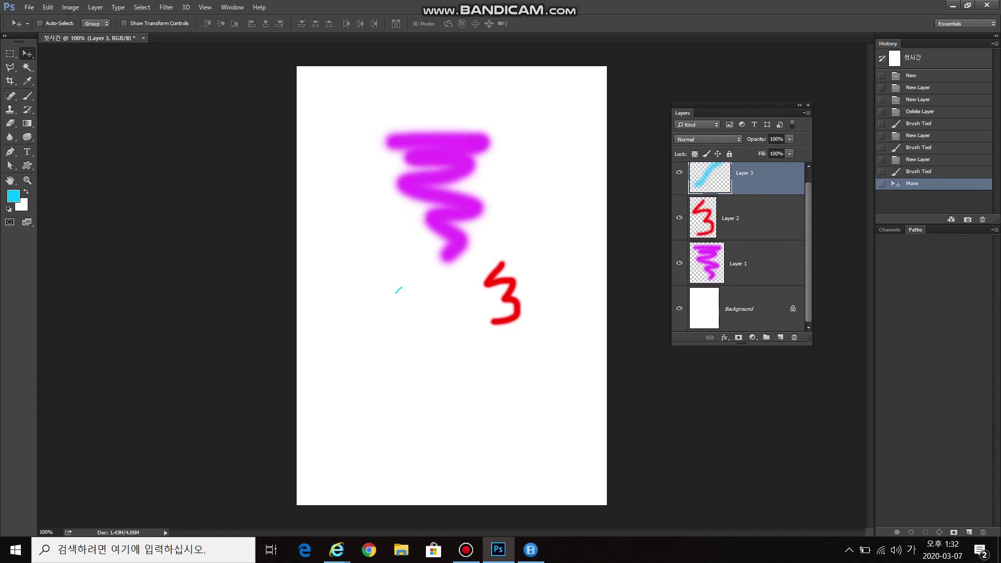
Step: Review the thumbnail settings in the Layers panel options, and dock the Layers panel in the same group as Channels and Paths
click(807, 113)
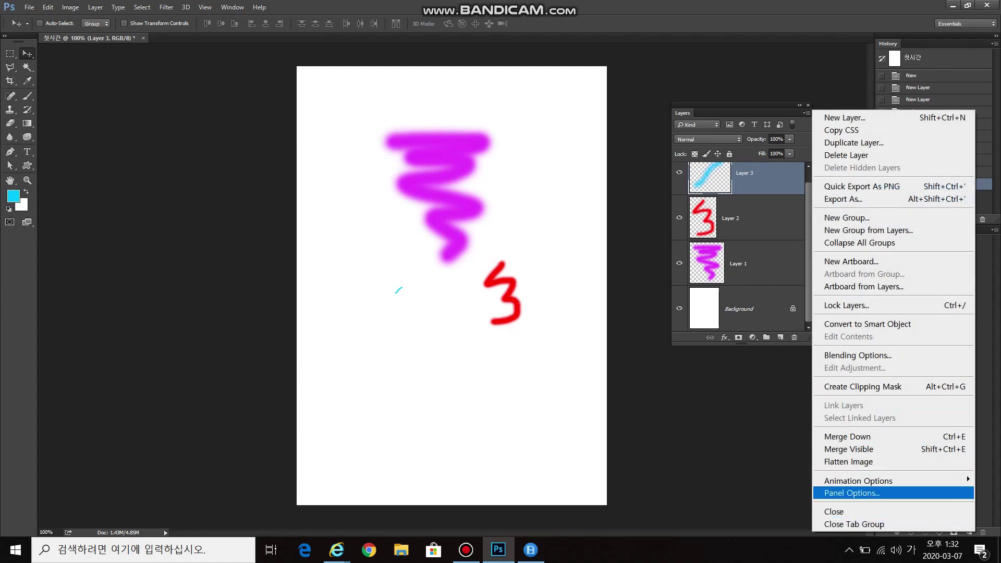
click(964, 493)
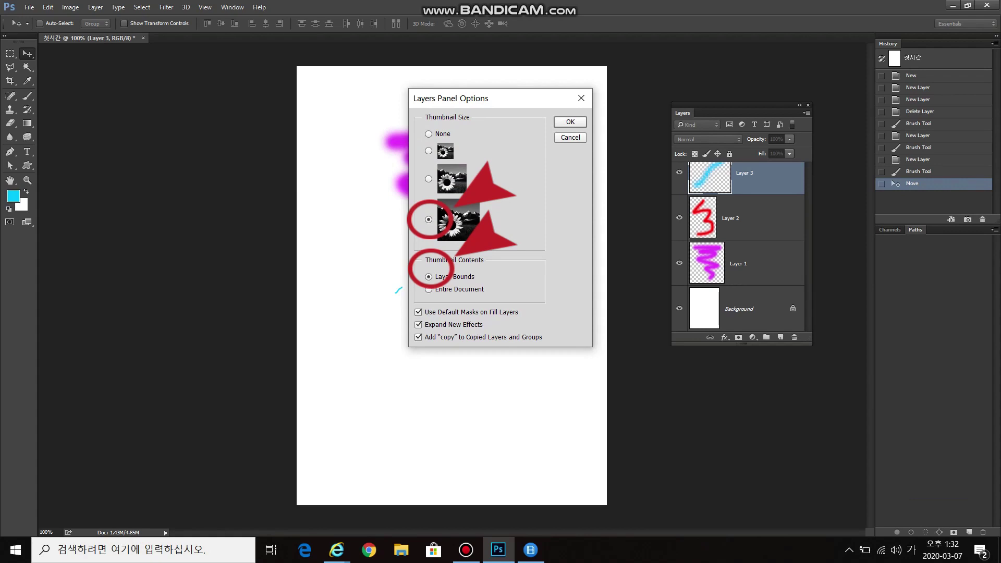
key(Return)
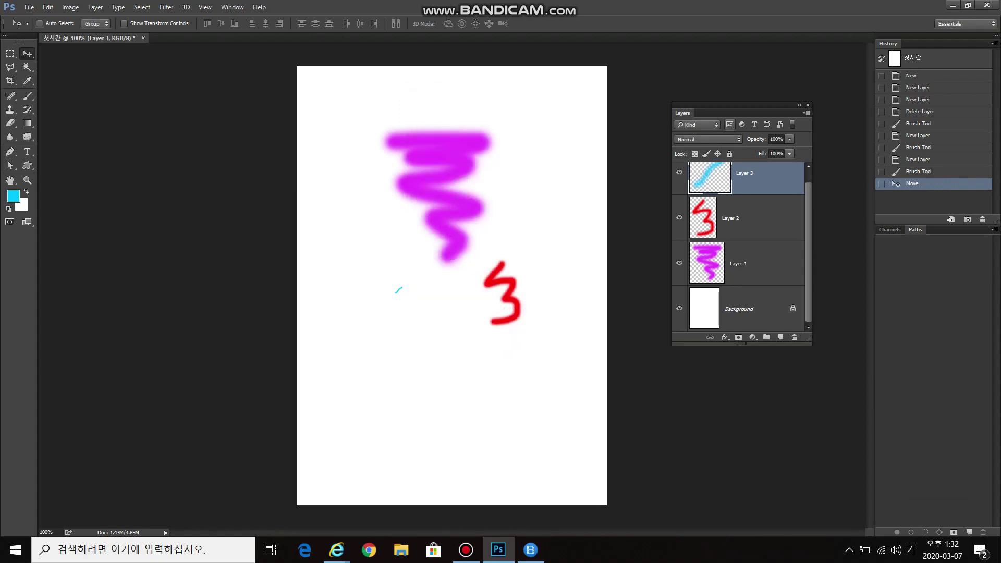
drag(683, 113, 887, 238)
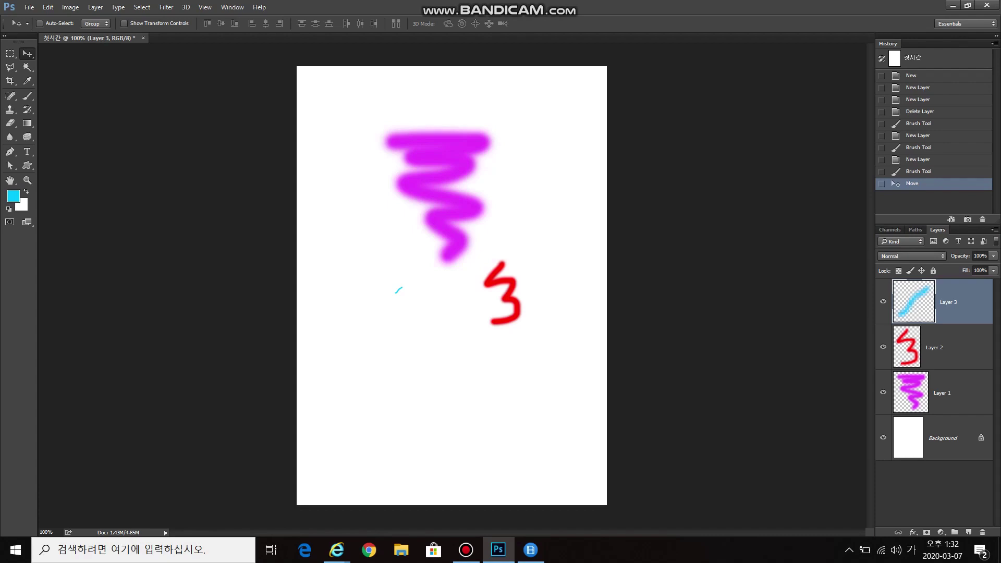
Step: Step backward through the history to the document's initial New state
key(ctrl+alt+z)
key(ctrl+alt+z)
key(ctrl+alt+z)
key(ctrl+alt+z)
key(ctrl+alt+z)
key(ctrl+alt+z)
key(ctrl+alt+z)
key(ctrl+alt+z)
key(ctrl+alt+z)
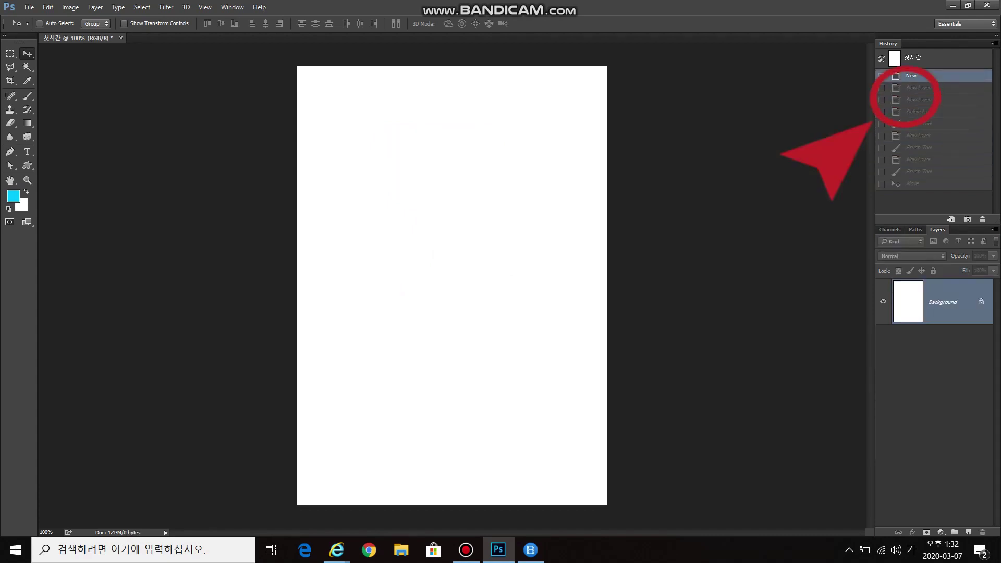
Step: Step forward through the history to the final Move state, restoring all painted layers
key(ctrl+shift+z)
key(ctrl+shift+z)
key(ctrl+shift+z)
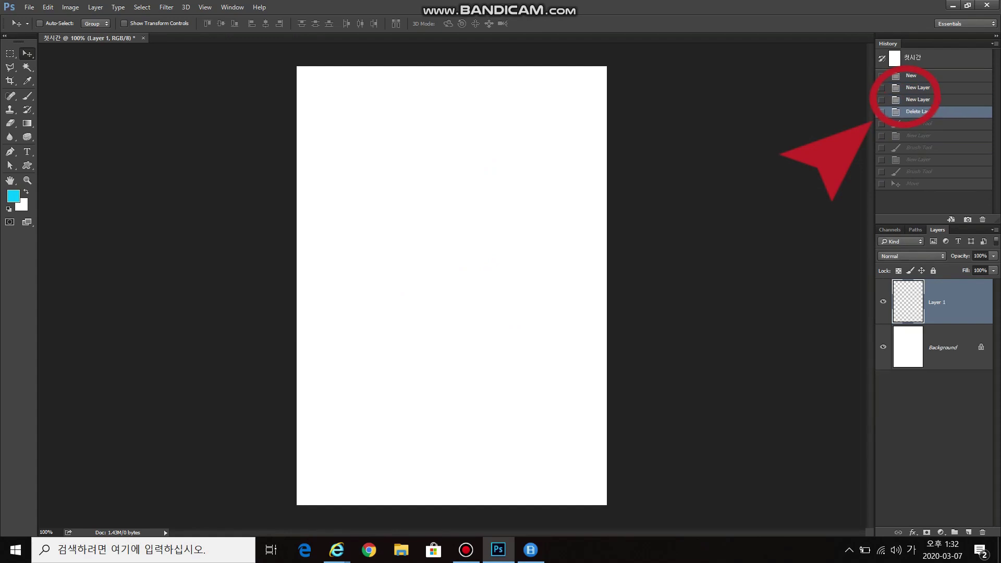
key(ctrl+shift+z)
key(ctrl+shift+z)
key(ctrl+shift+z)
key(ctrl+shift+z)
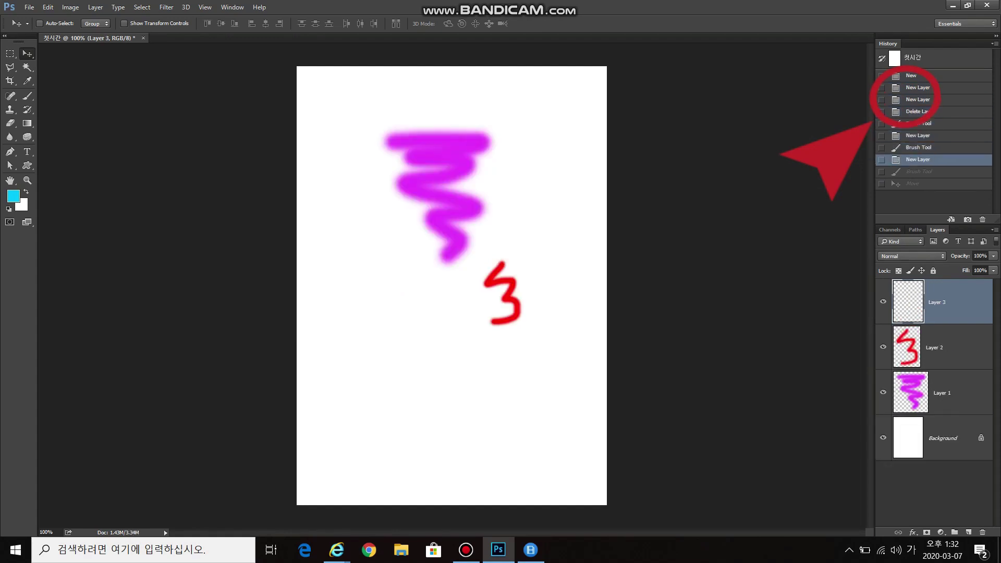
key(ctrl+shift+z)
key(ctrl+shift+z)
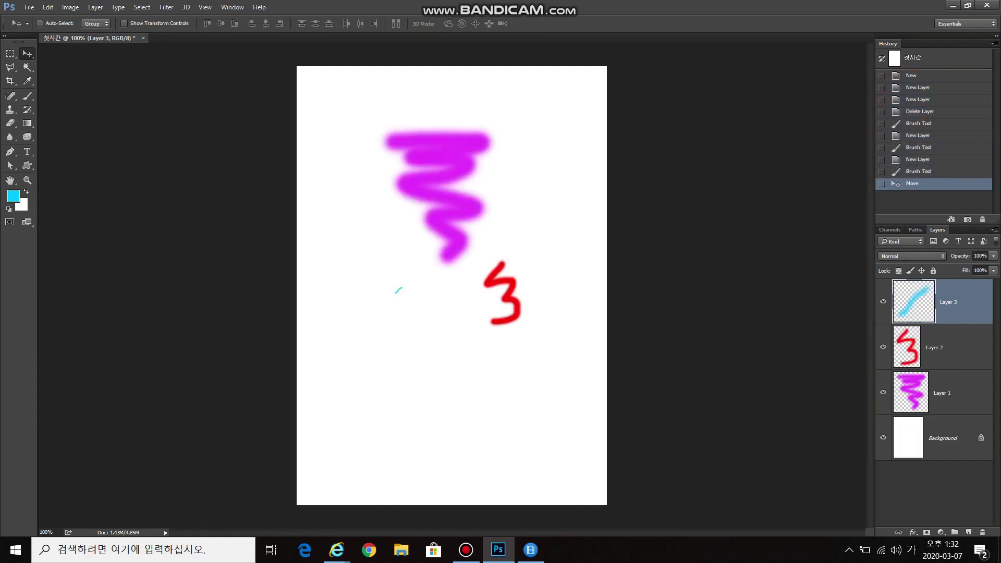
Step: Step back four history states to the empty Layer 2, and step forward again to the Move state
key(ctrl+alt+z)
key(ctrl+alt+z)
key(ctrl+alt+z)
key(ctrl+alt+z)
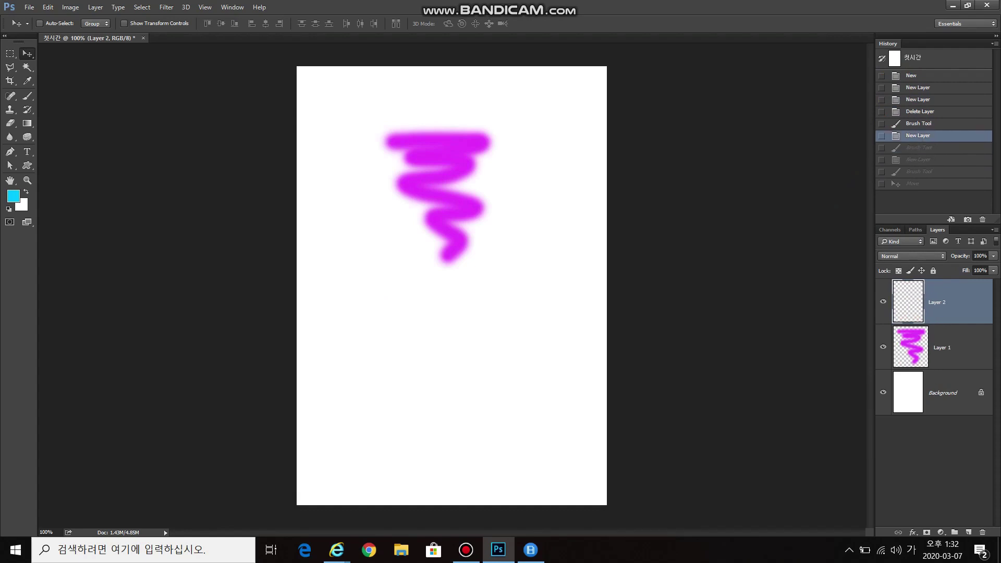
key(ctrl+shift+z)
key(ctrl+shift+z)
key(ctrl+shift+z)
key(ctrl+shift+z)
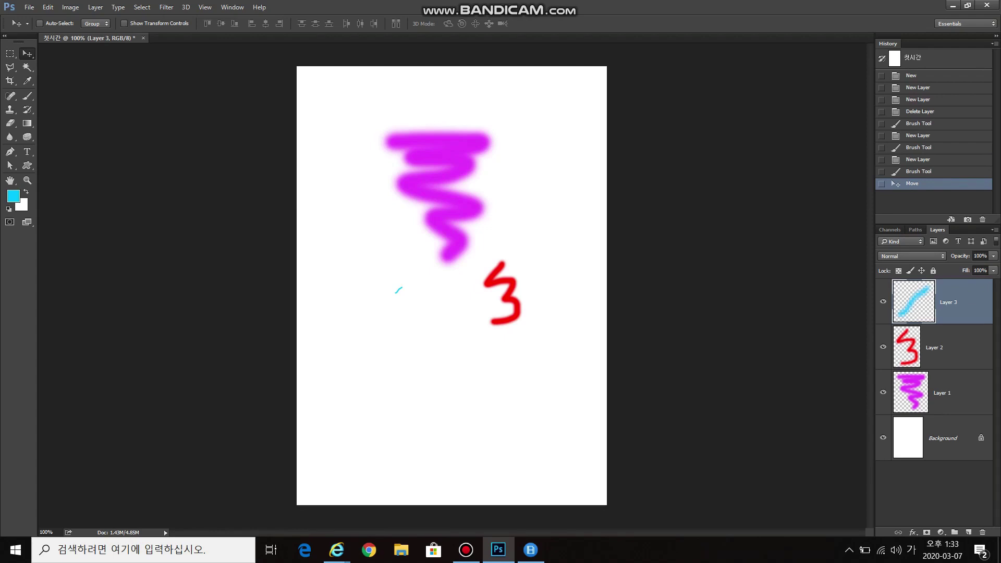
Step: Step back seven history states, past the painting on Layer 1, and step forward again to the latest state
key(ctrl+alt+z)
key(ctrl+alt+z)
key(ctrl+alt+z)
key(ctrl+alt+z)
key(ctrl+alt+z)
key(ctrl+alt+z)
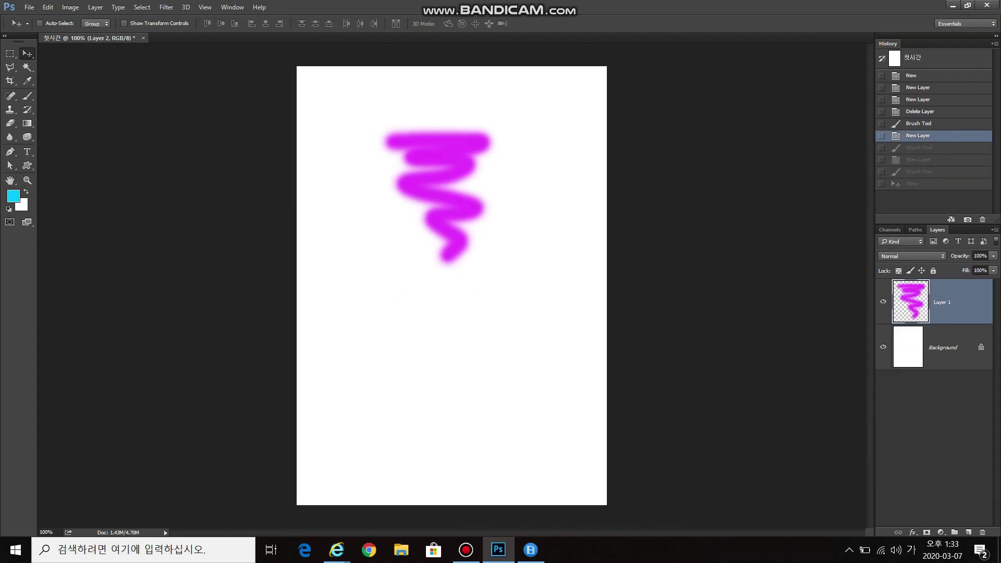
key(ctrl+alt+z)
key(ctrl+shift+z)
key(ctrl+shift+z)
key(ctrl+shift+z)
key(ctrl+shift+z)
key(ctrl+shift+z)
key(ctrl+shift+z)
key(ctrl+shift+z)
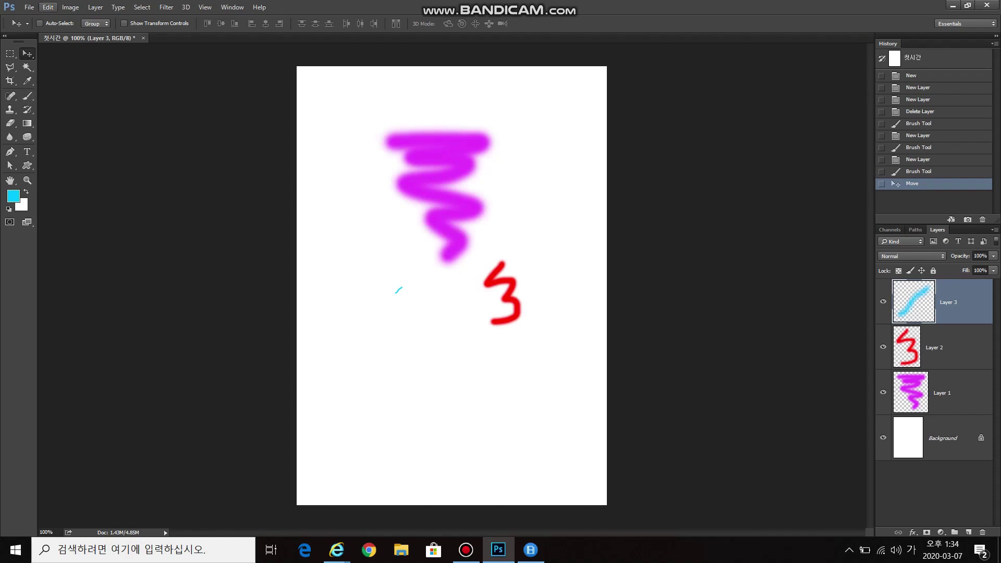
Step: Open the Preferences and look through the categories from General to Performance
click(47, 6)
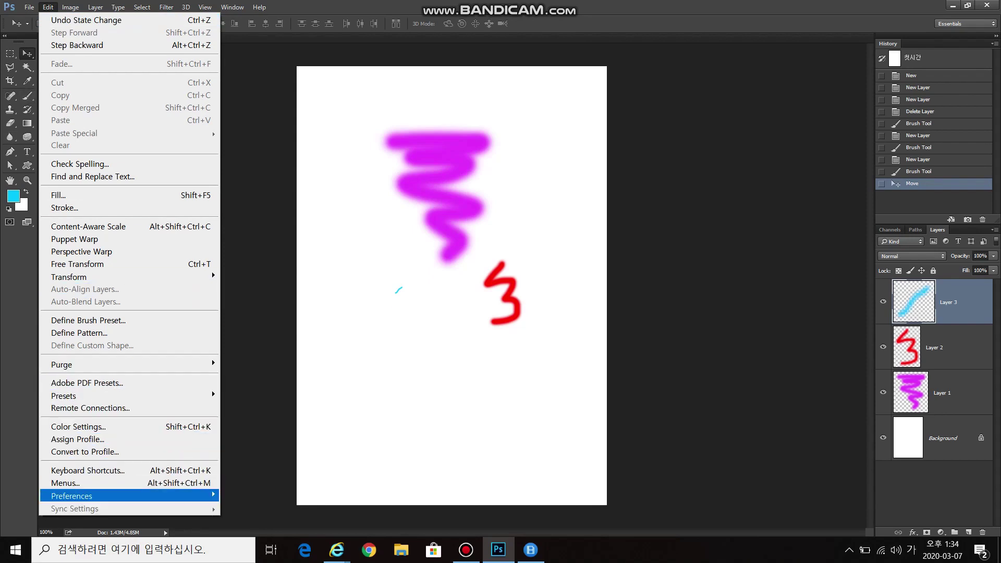
mouse_move(78, 496)
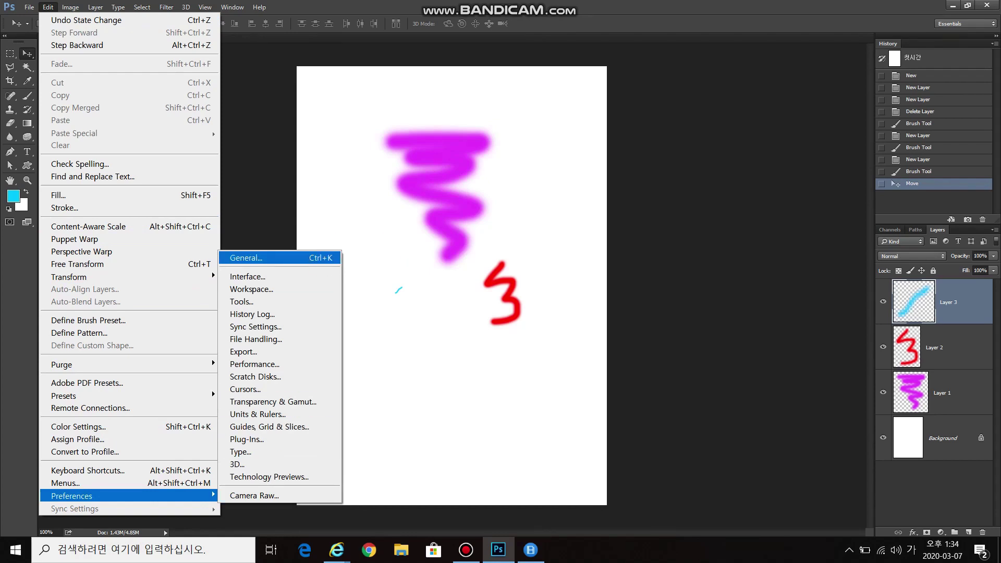
key(Return)
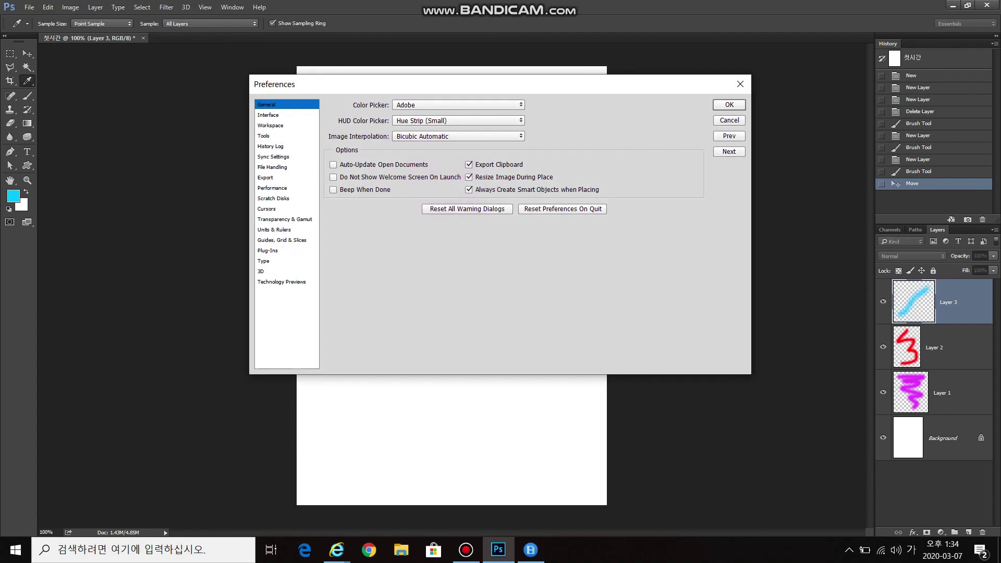
click(269, 114)
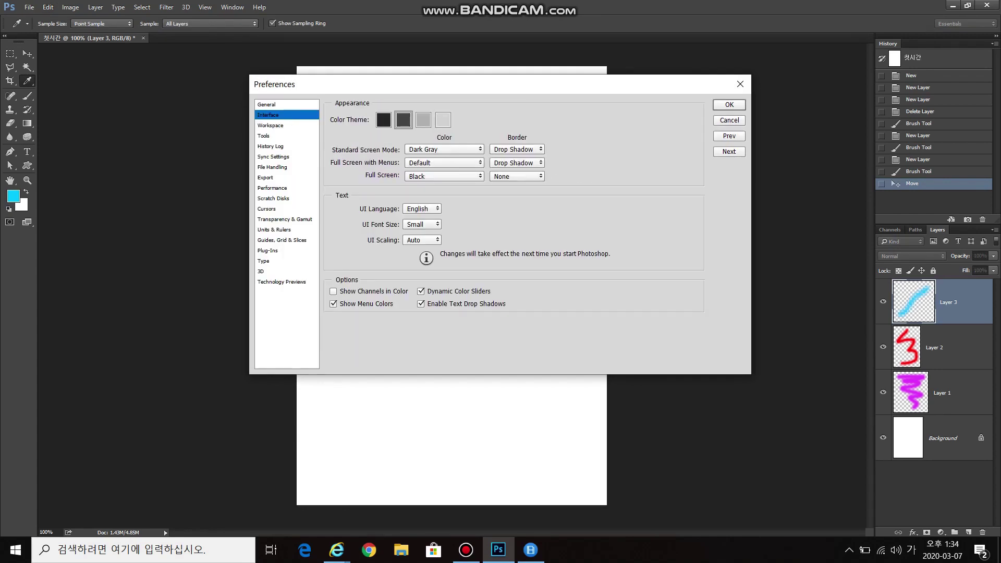
click(271, 125)
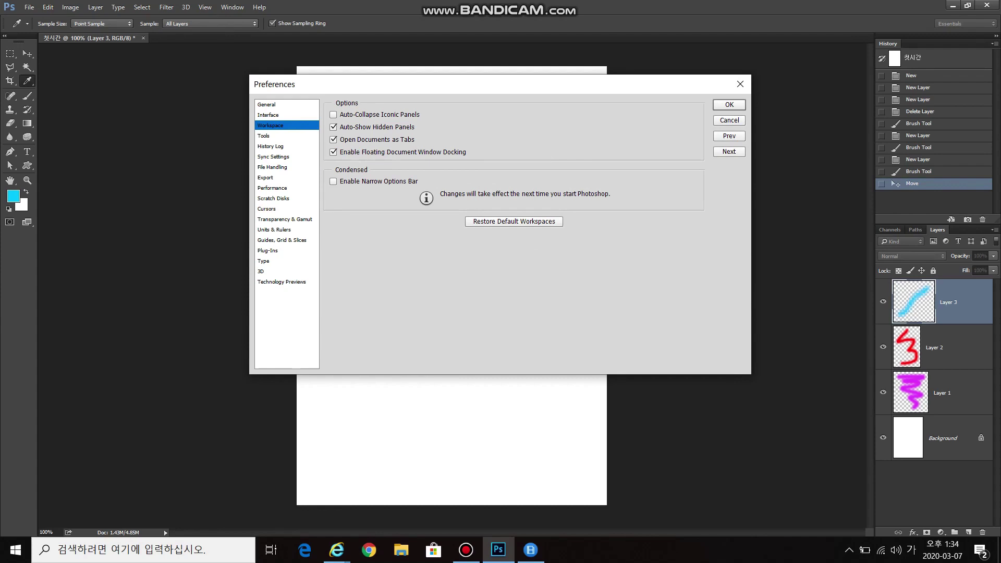
click(263, 136)
click(270, 146)
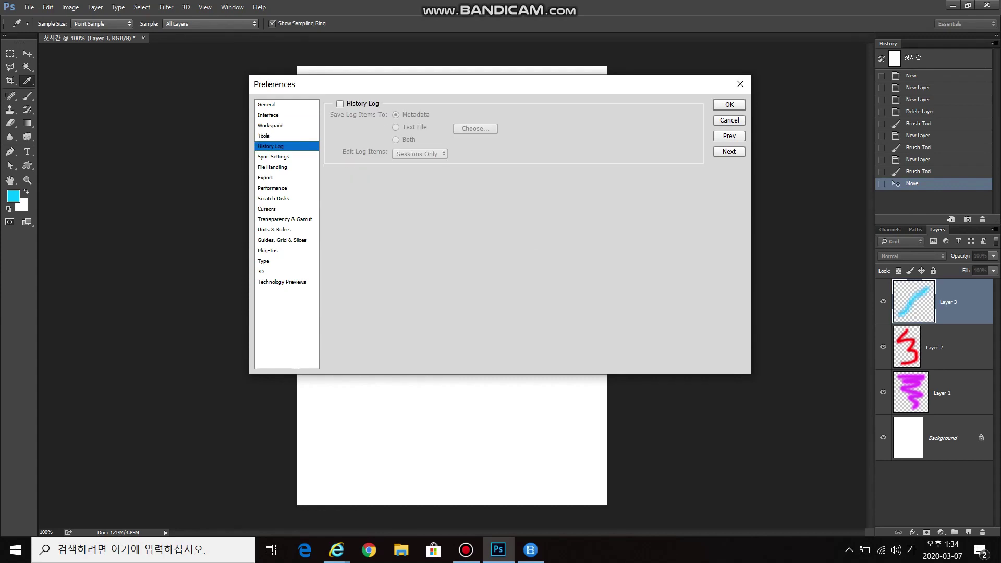
click(273, 156)
click(272, 166)
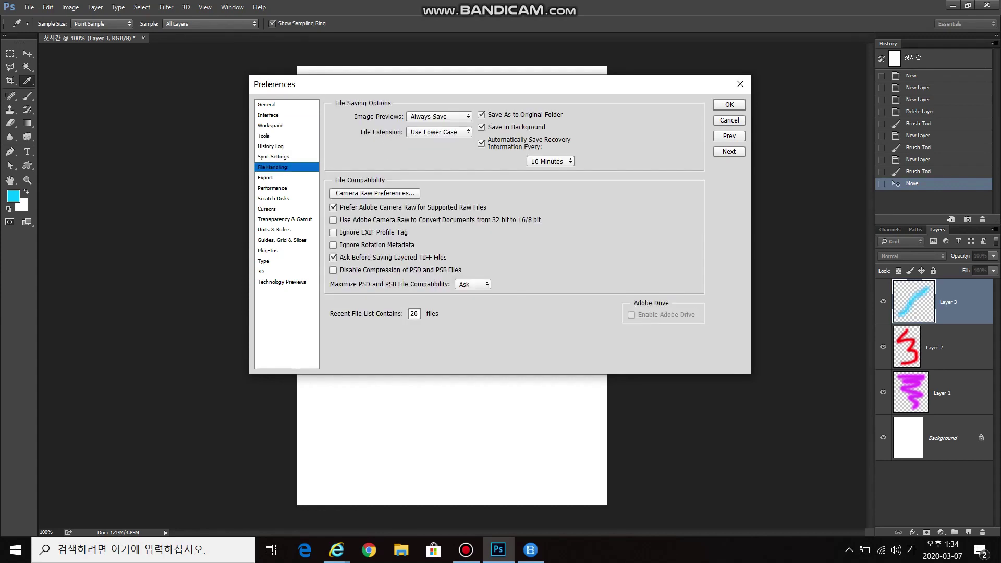
click(265, 177)
click(271, 188)
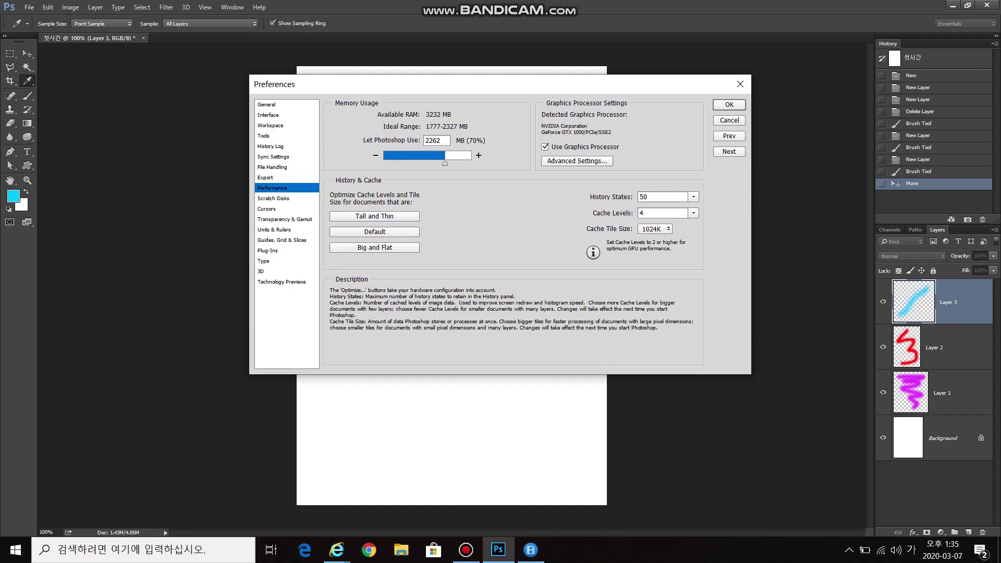
Step: Enter 150 for History States in the Performance preferences, and close the dialog without applying it
double_click(644, 197)
text(150)
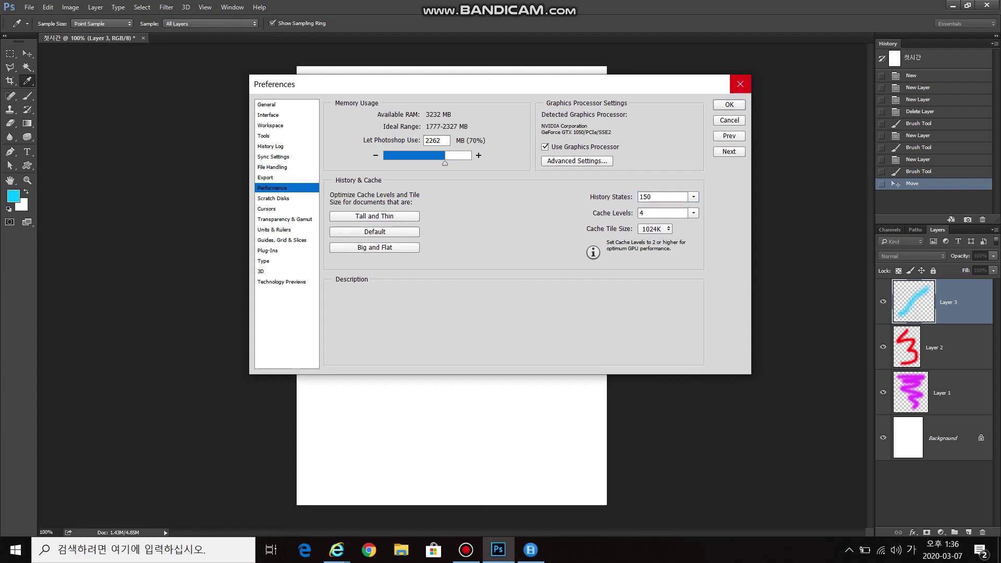
click(741, 84)
key(v)
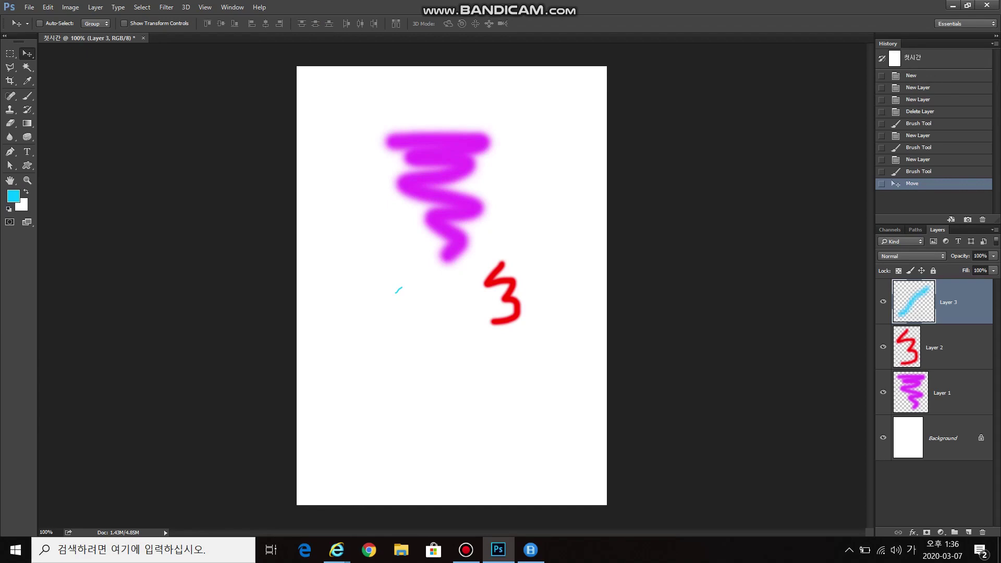
Step: Undo the last four history states one by one and redo them all
key(ctrl+alt+z)
key(ctrl+alt+z)
key(ctrl+alt+z)
key(ctrl+alt+z)
key(ctrl+shift+z)
key(ctrl+shift+z)
key(ctrl+shift+z)
key(ctrl+shift+z)
Step: Select Layer 1 and try red, pink and light pink shades for the foreground color, ending on white ffffff
key(alt+bracketleft)
key(alt+bracketleft)
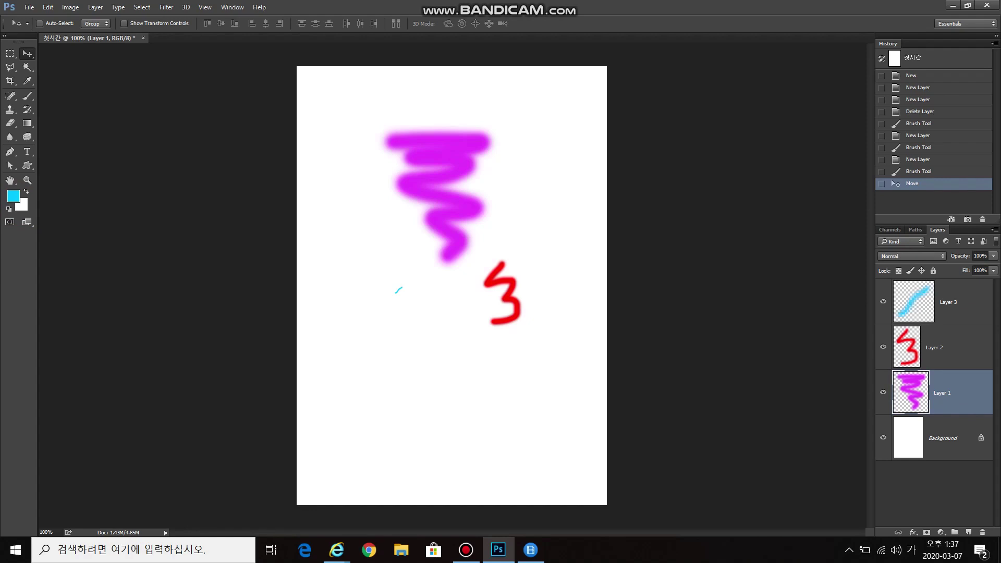
click(13, 196)
drag(626, 252, 554, 137)
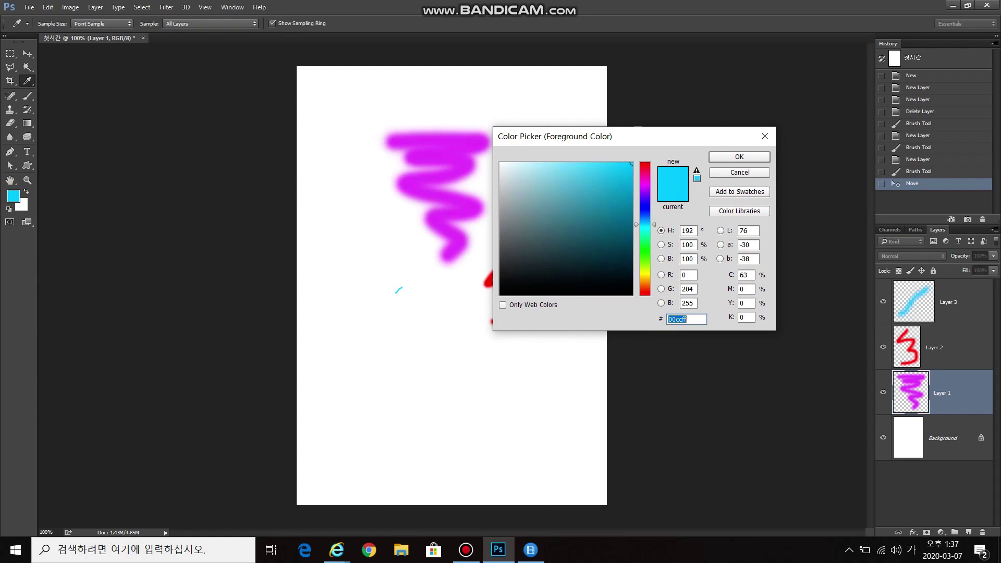
text(ff0000)
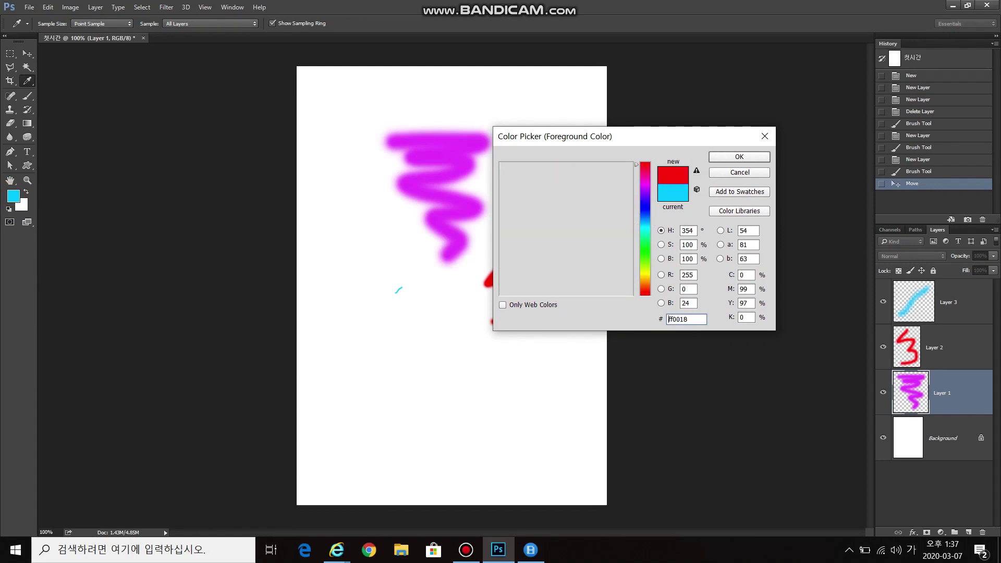
key(BackSpace)
key(BackSpace)
key(BackSpace)
key(BackSpace)
key(BackSpace)
key(BackSpace)
text(a16e6e)
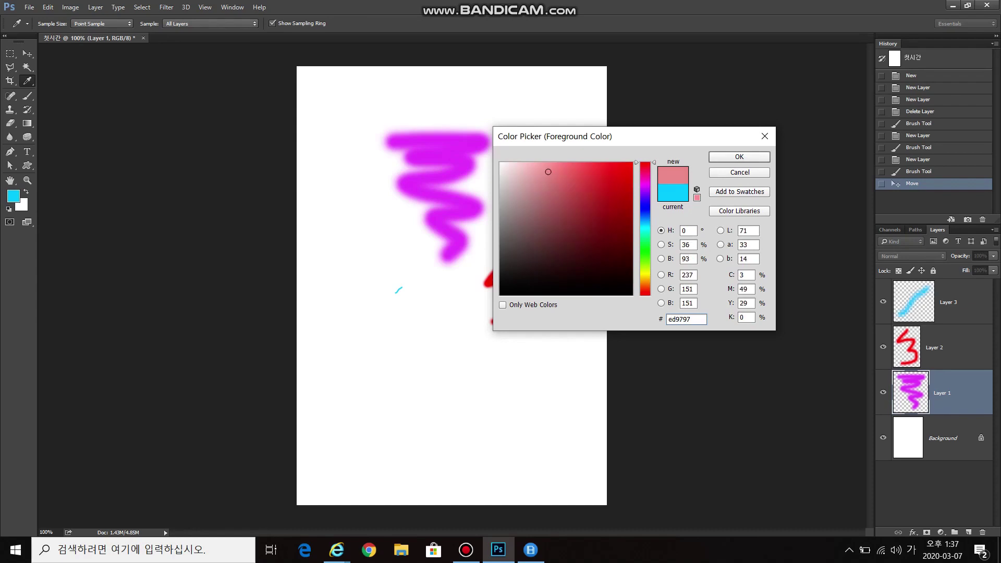
click(533, 182)
click(531, 164)
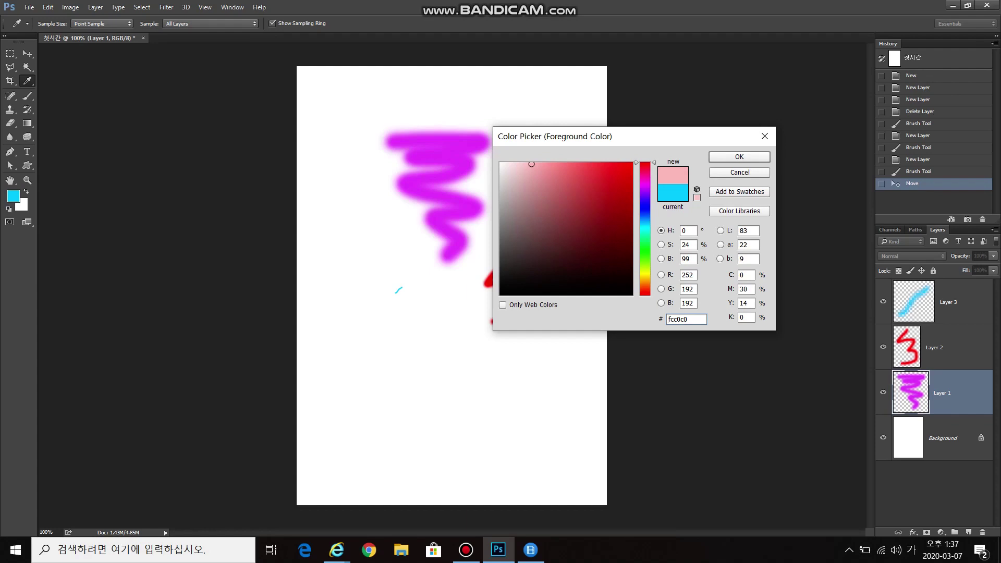
drag(532, 165, 501, 163)
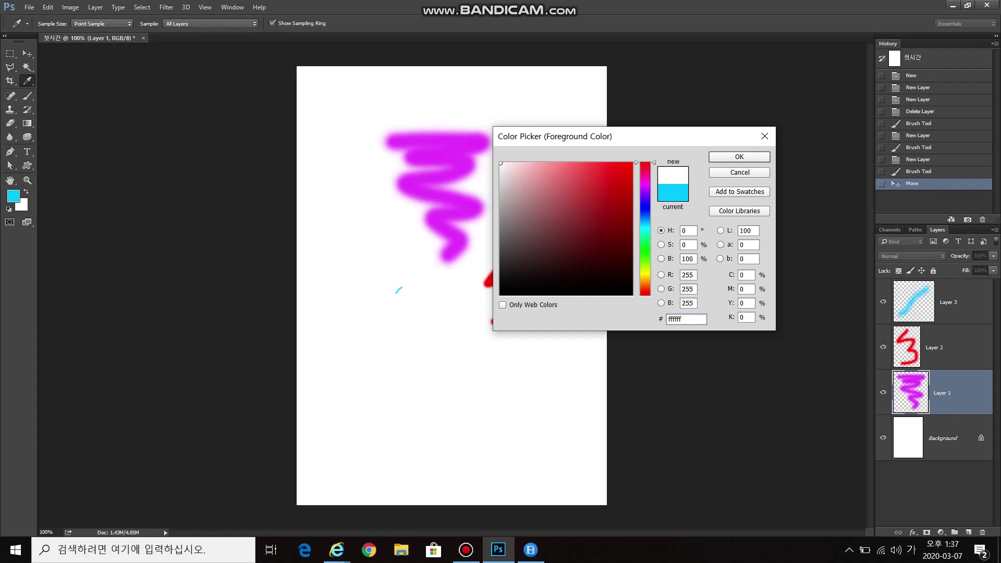
Step: Shift the hue to yellow-green and set the foreground color to c4e836
click(645, 227)
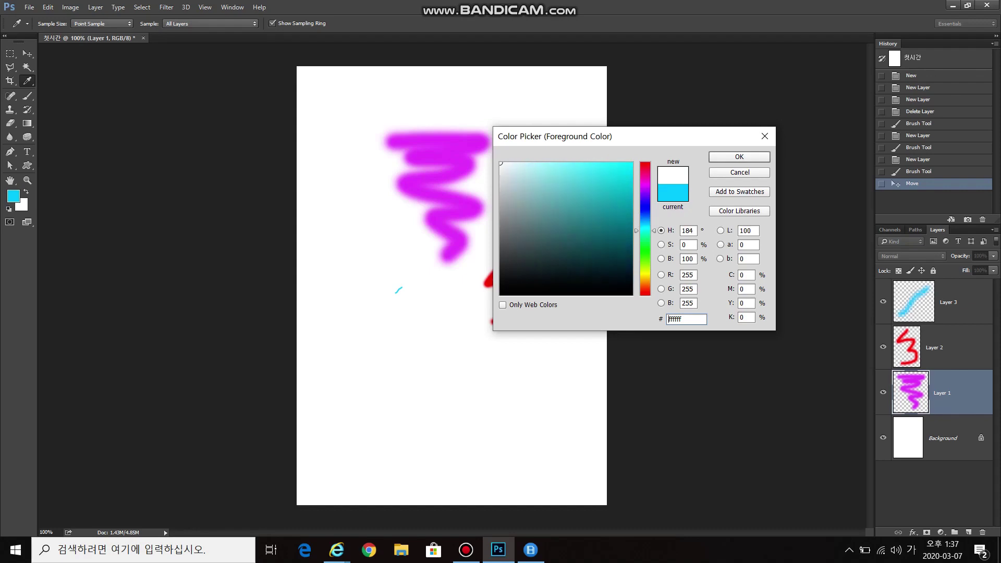
drag(645, 226, 645, 269)
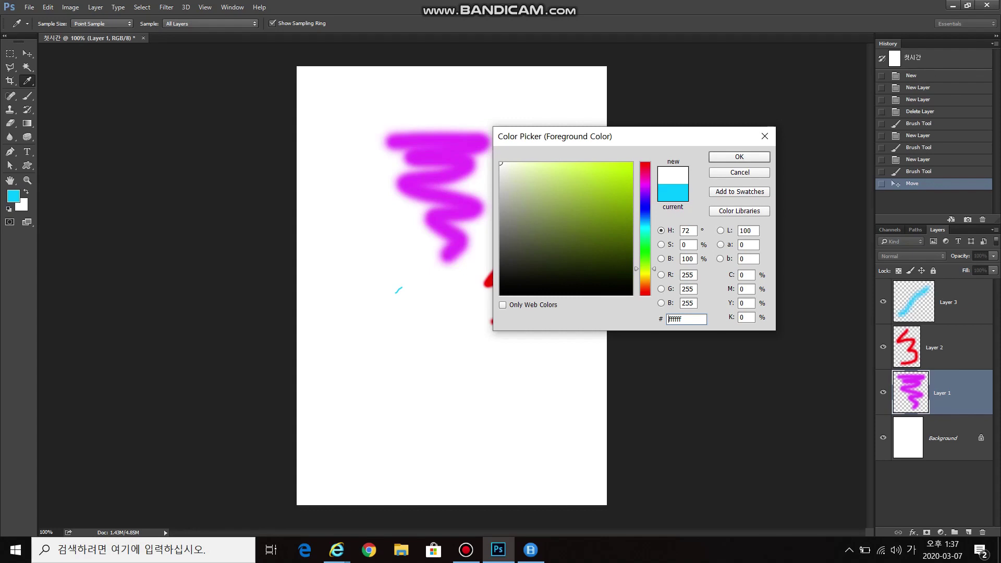
drag(570, 212, 601, 175)
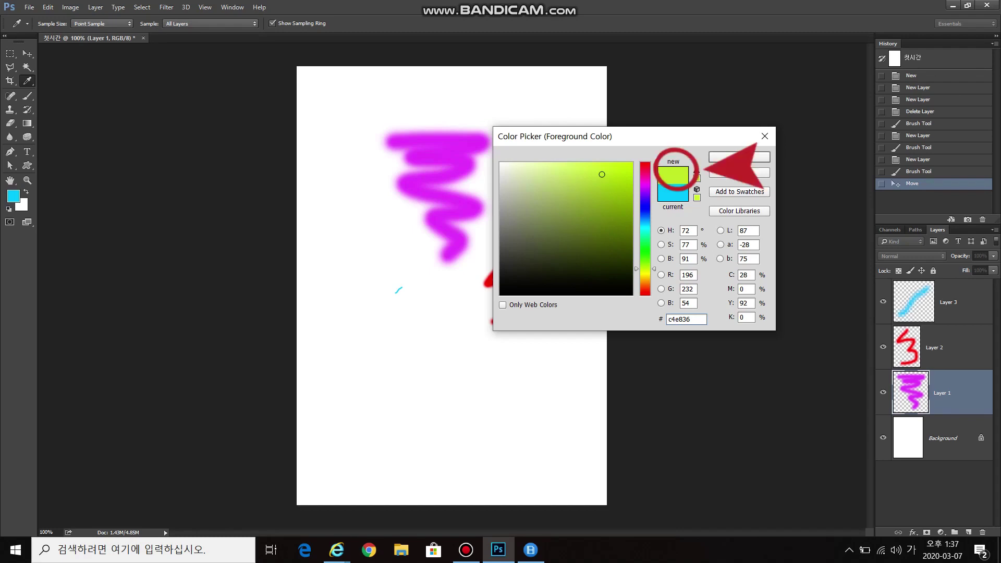
key(Return)
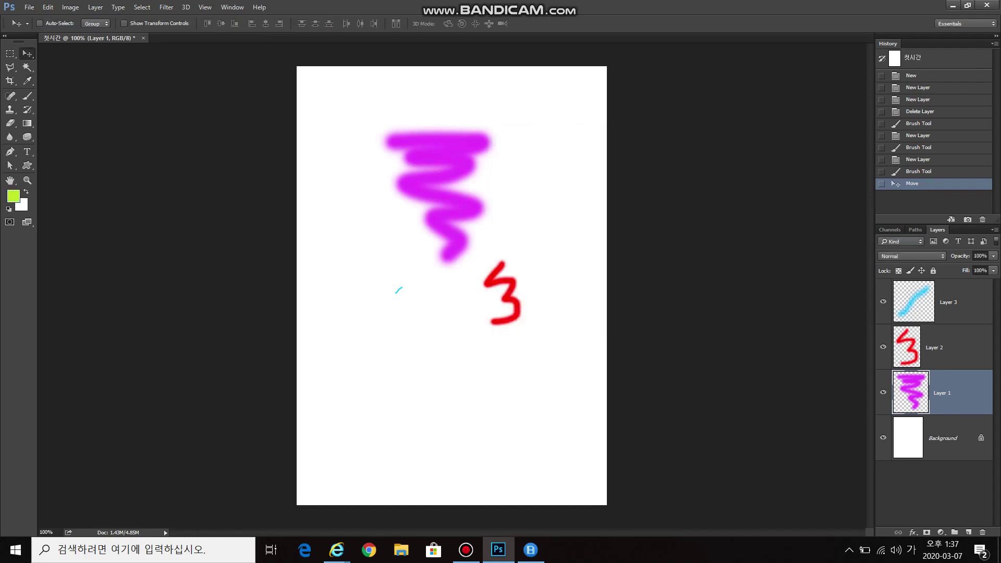
Step: Set the background color to a dark brownish red, and reset both colors to the default black and white
click(21, 204)
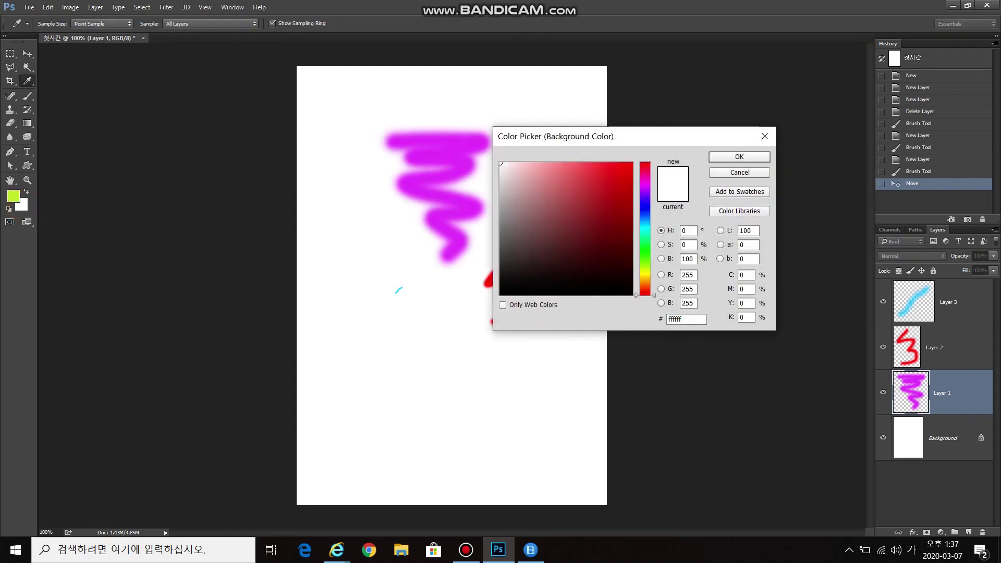
click(599, 179)
click(556, 252)
key(Return)
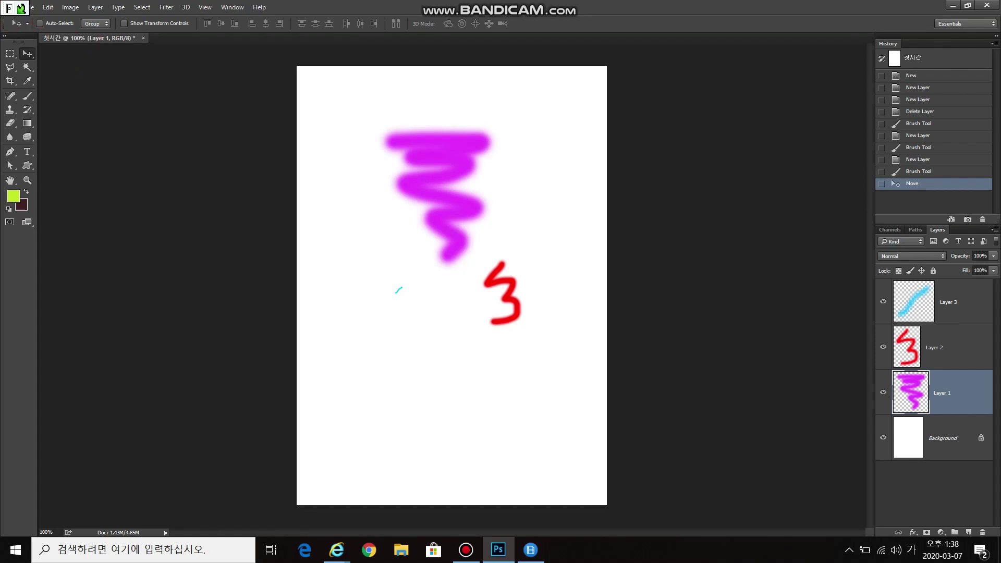
key(Hangul)
key(d)
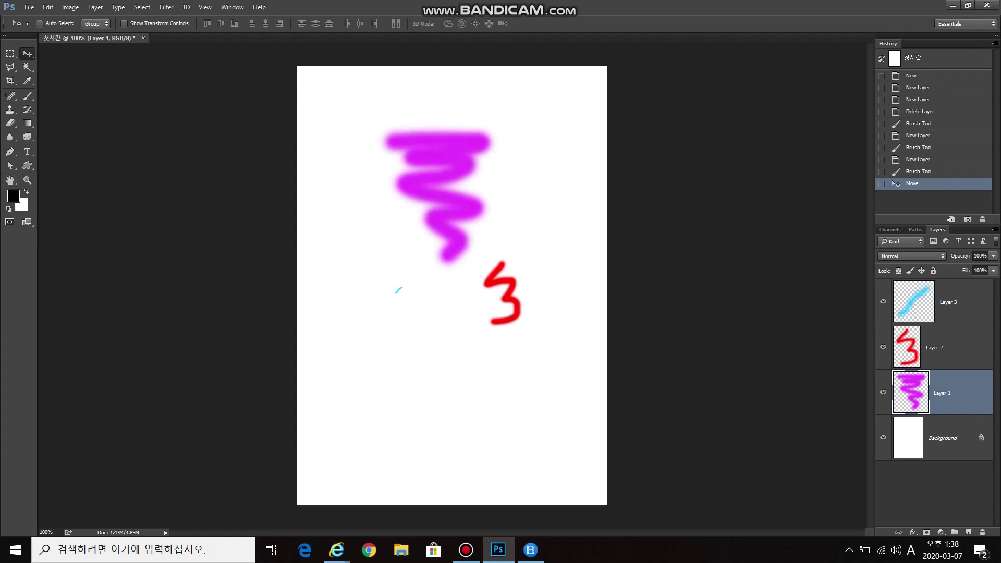
Step: Set the foreground color to red and the background color to very dark red, and reset both to their defaults
click(13, 196)
click(624, 168)
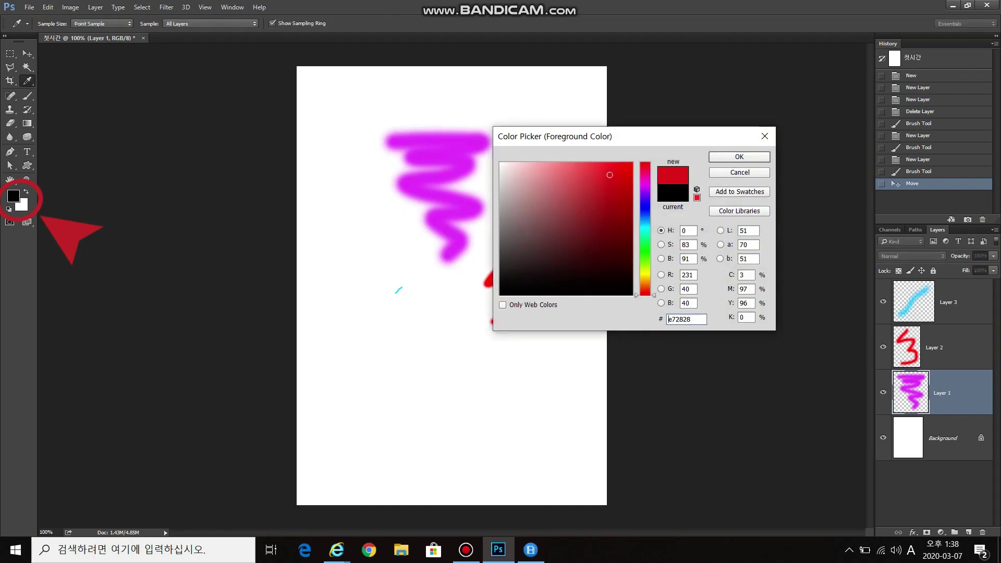
click(740, 156)
click(22, 204)
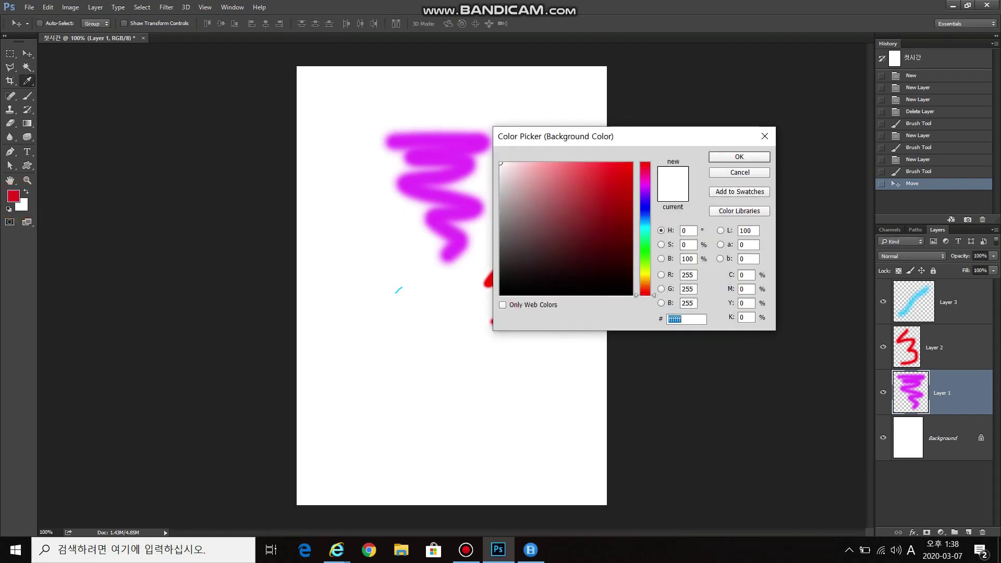
click(614, 256)
click(737, 158)
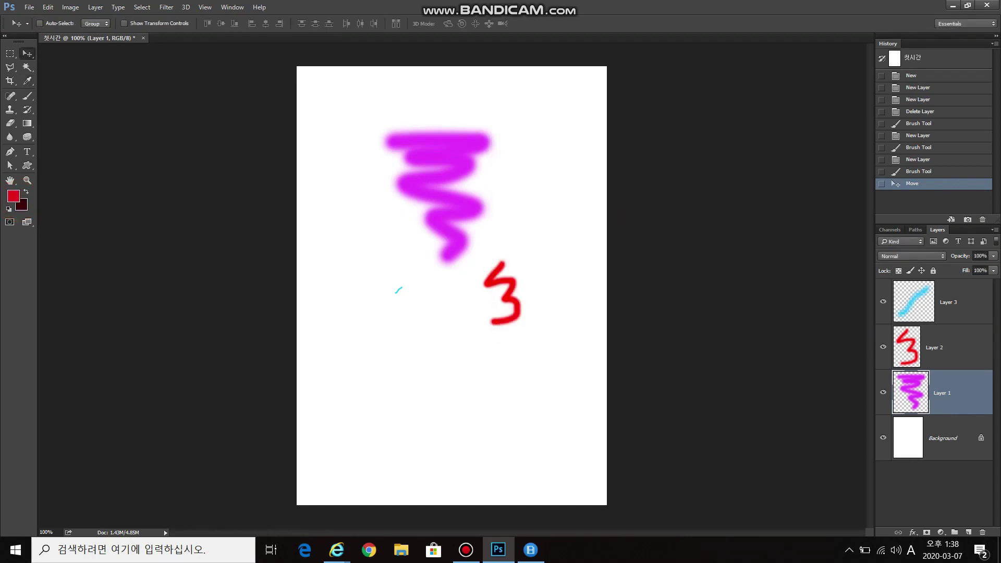
key(d)
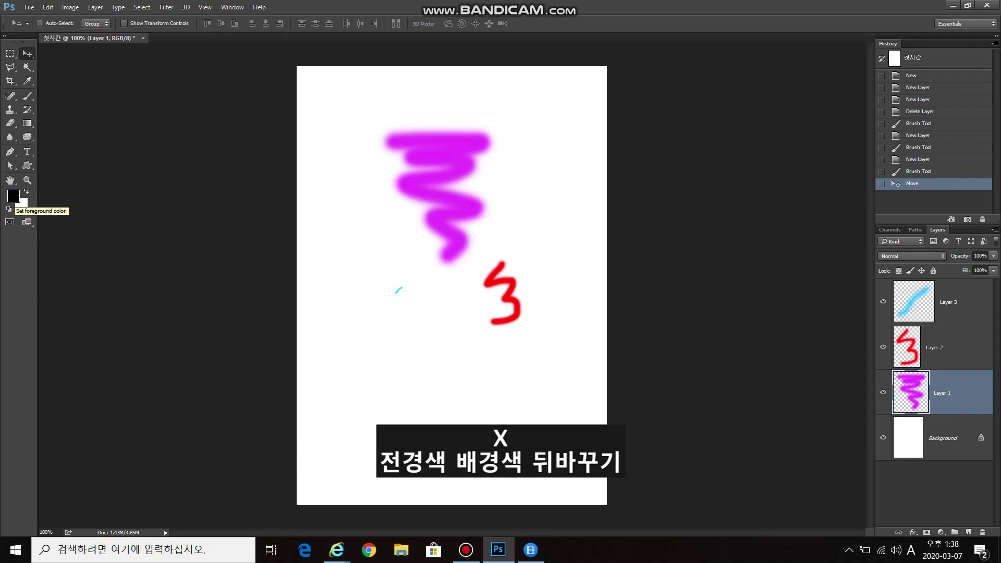
Step: Set the foreground color to a muted red and the background color to bright green
click(14, 197)
click(598, 183)
click(735, 158)
click(22, 205)
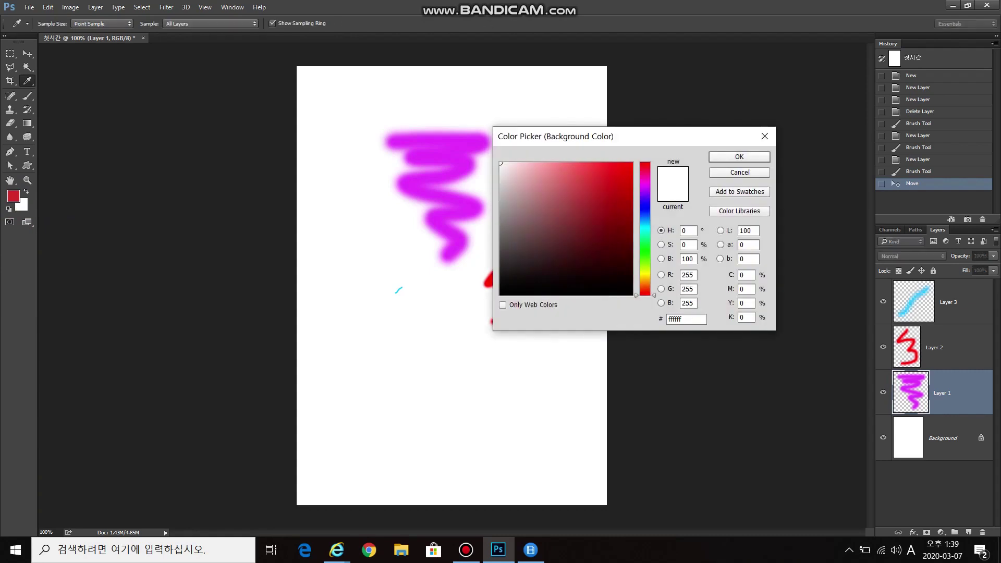
click(615, 175)
click(740, 156)
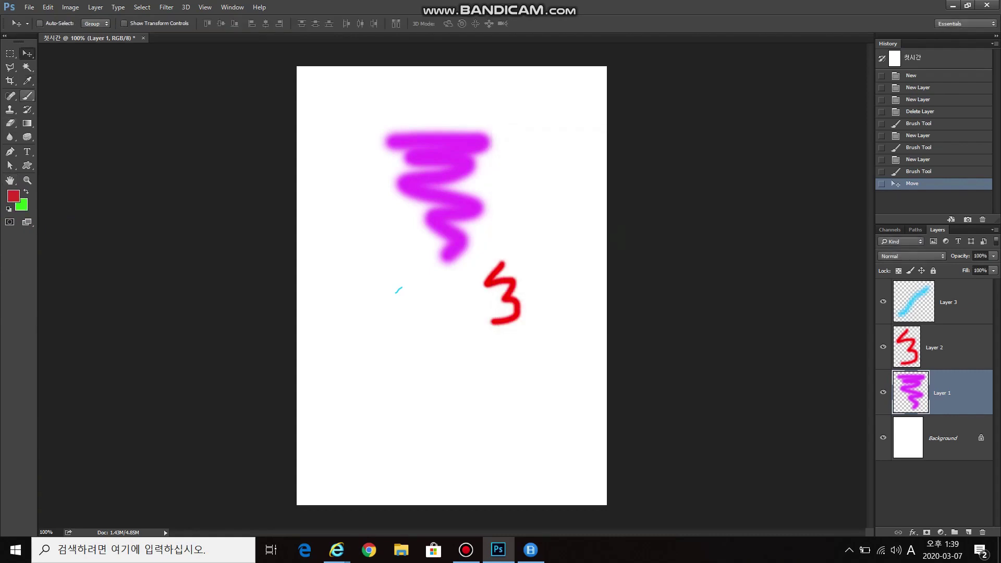
Step: Brush red scribbles below the purple shape on Layer 1, add a green scribble with the colors swapped, and swap them back
click(28, 96)
drag(378, 280, 468, 382)
drag(389, 330, 444, 419)
mouse_move(392, 230)
mouse_down()
mouse_move(417, 313)
mouse_move(396, 365)
mouse_move(443, 339)
mouse_up()
key(x)
mouse_move(314, 227)
mouse_down()
mouse_move(320, 285)
mouse_move(378, 232)
mouse_move(414, 272)
mouse_up()
key(x)
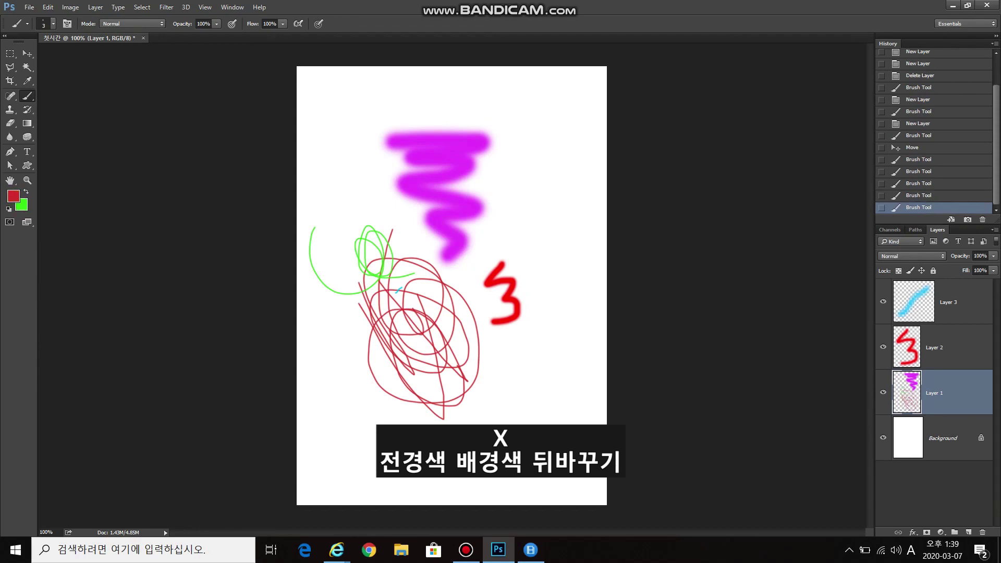
Step: Brush thin red crossing lines and loops over the purple shape on Layer 1
drag(430, 124, 386, 199)
drag(385, 131, 491, 219)
drag(394, 212, 464, 225)
mouse_move(368, 120)
mouse_down()
mouse_move(491, 156)
mouse_move(433, 203)
mouse_up()
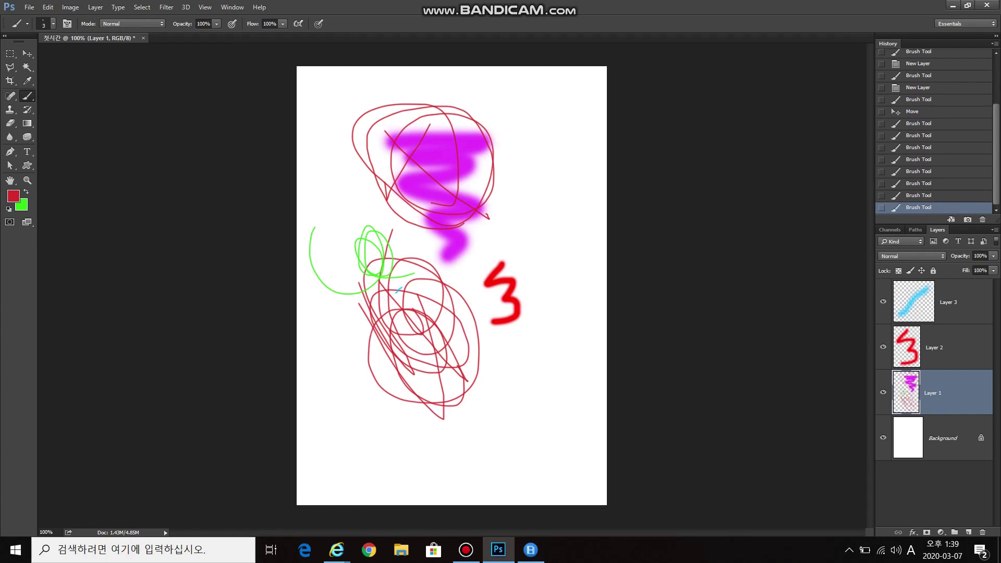
Step: Swap the foreground and background colors back and forth repeatedly, ending with red as the foreground
key(x)
key(x)
key(x)
key(x)
key(x)
key(x)
key(x)
key(x)
key(x)
key(x)
key(x)
key(x)
key(x)
key(x)
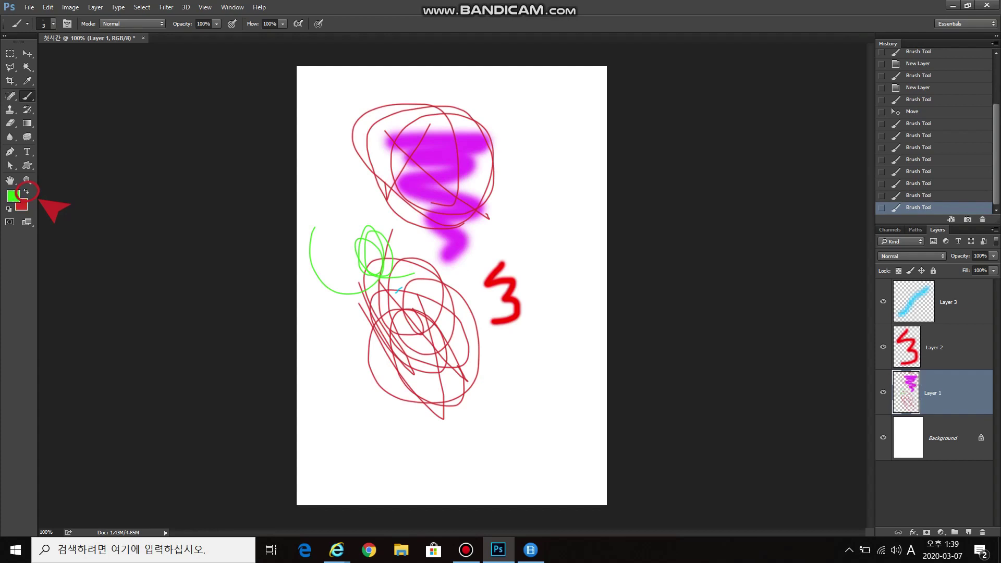
key(x)
key(x)
key(x)
key(x)
key(x)
key(x)
key(x)
key(x)
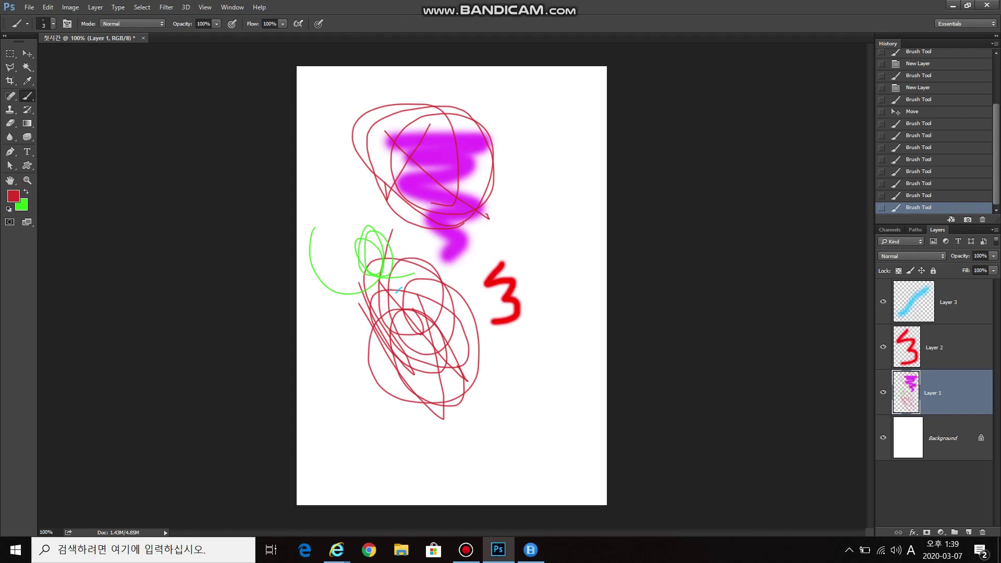
Step: Reset the colors to default black and white, and step the layer selection up and down, ending on Layer 3
key(d)
key(alt+bracketright)
key(alt+bracketright)
key(alt+bracketleft)
key(alt+bracketleft)
key(alt+bracketright)
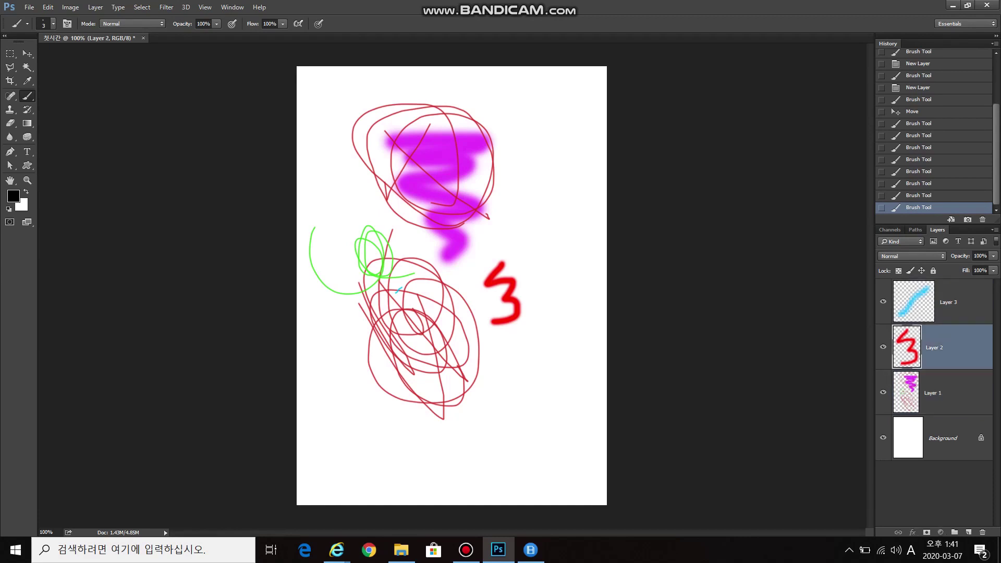
key(alt+bracketright)
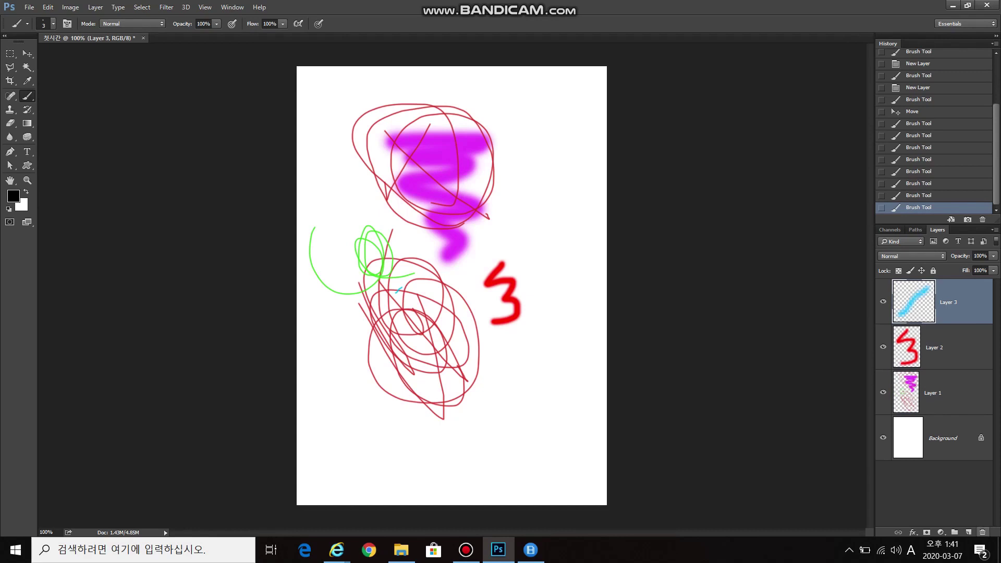
Step: Delete Layer 3, Layer 2 and Layer 1 so that only the Background layer is left
click(983, 533)
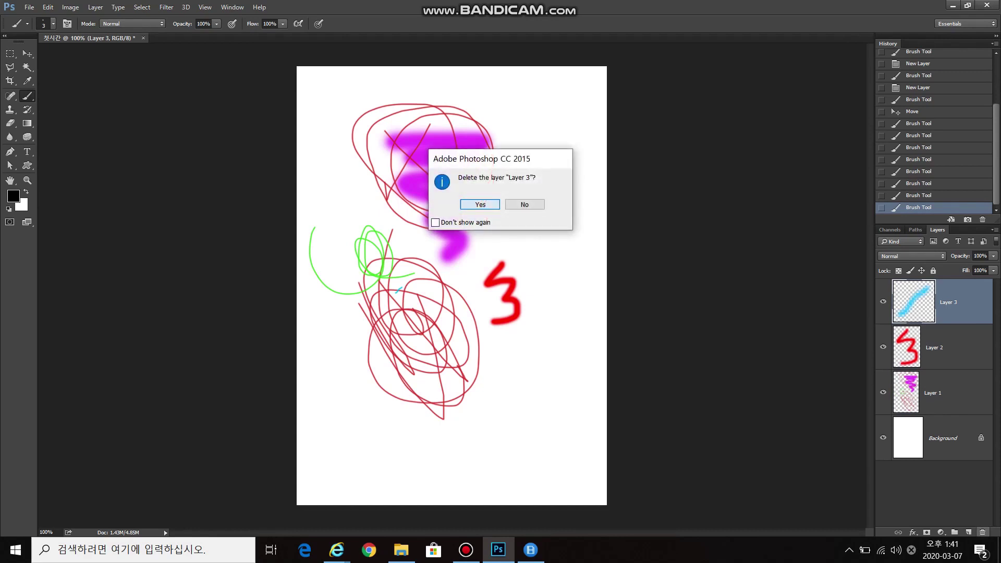
click(476, 204)
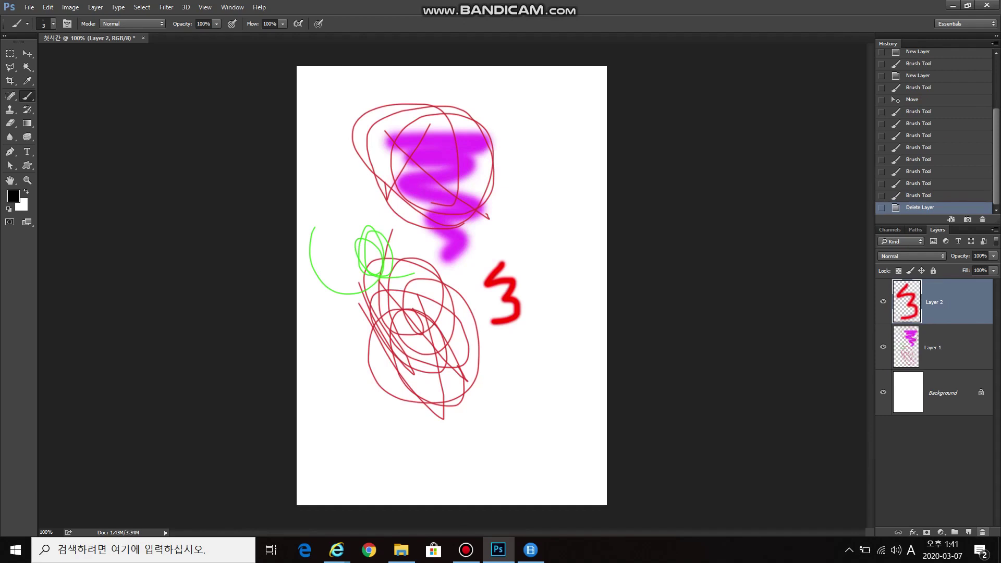
click(983, 532)
key(Return)
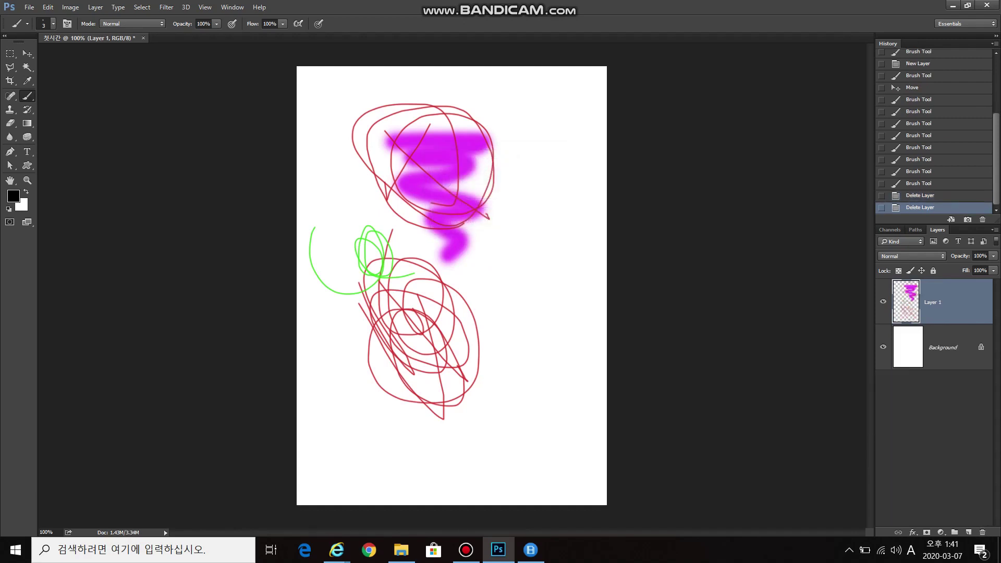
click(983, 532)
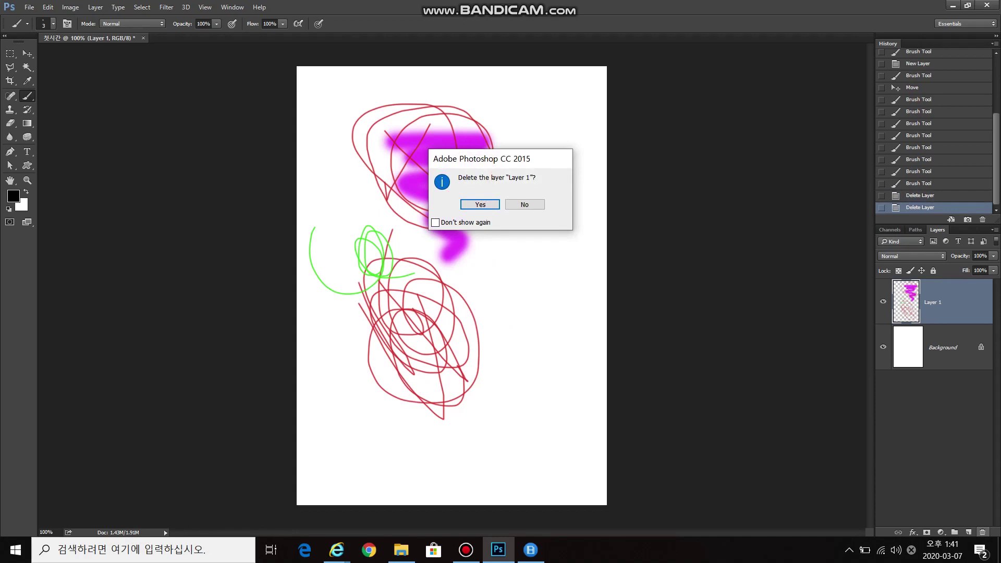
key(Return)
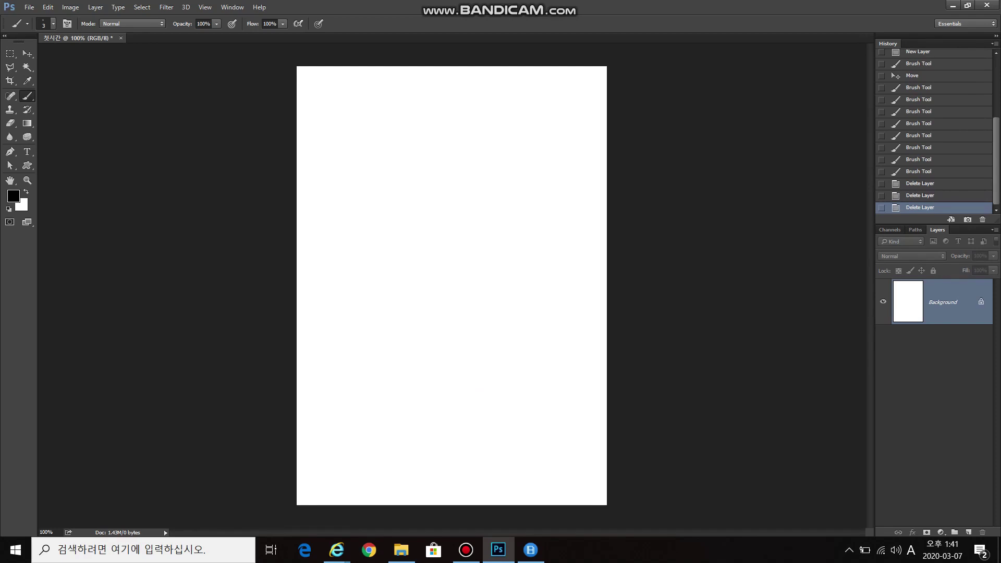
Step: Brush large black loops on the Background layer, and revert the document to its opening history snapshot 첫시간
mouse_move(451, 207)
mouse_down()
mouse_move(414, 206)
mouse_move(438, 379)
mouse_up()
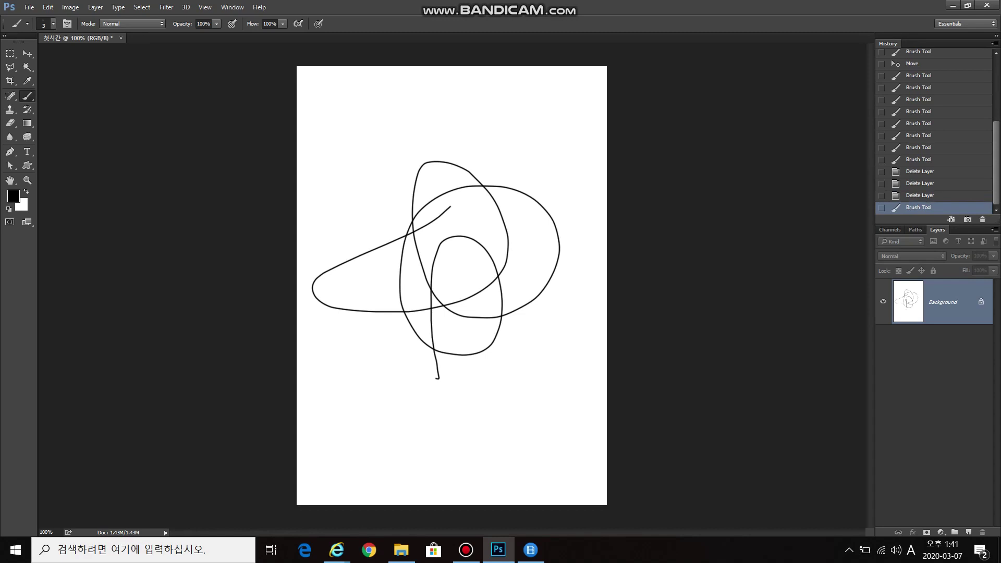
scroll(934, 130, up, 4)
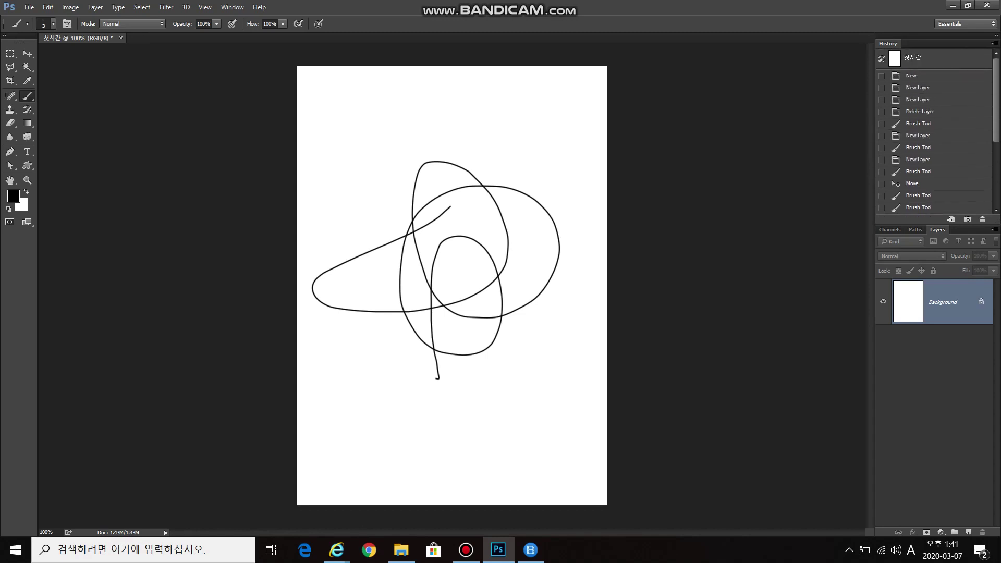
click(917, 58)
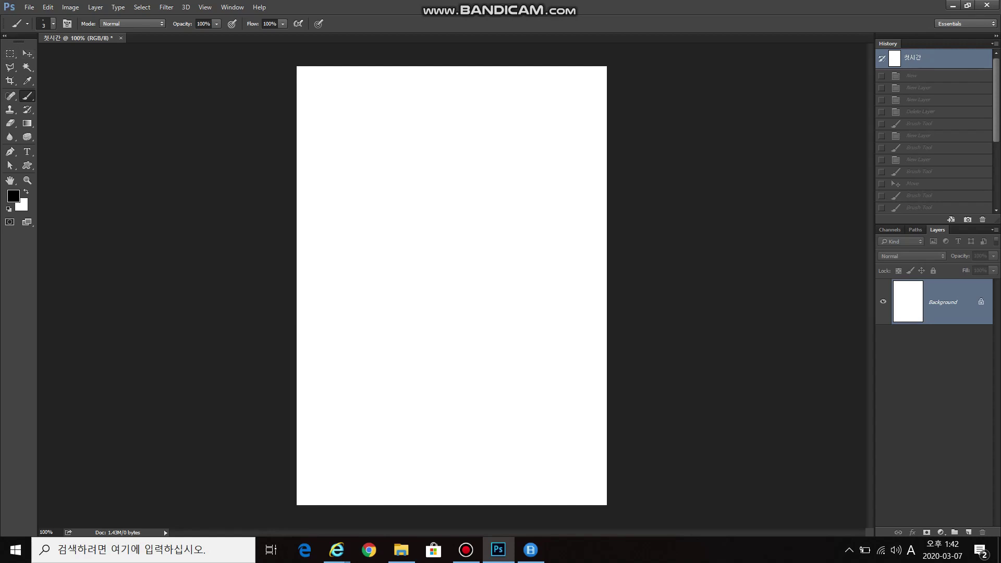
Step: Undock the Layers panel so it floats beside the canvas, and brush a small black loop on the Background layer
drag(938, 229, 714, 74)
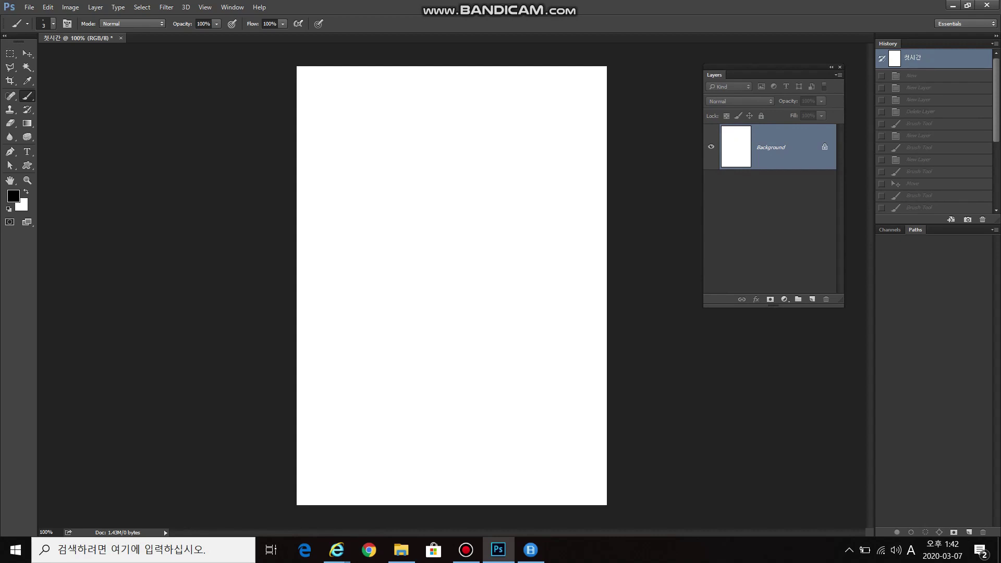
mouse_move(467, 169)
mouse_down()
mouse_move(465, 201)
mouse_move(506, 237)
mouse_up()
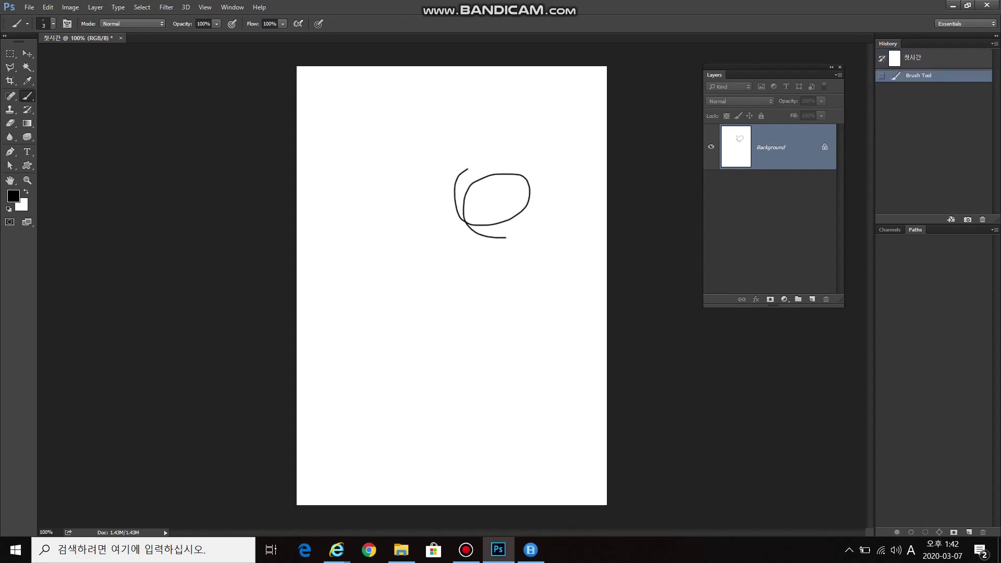
Step: Revert the document to its opening history snapshot 첫시간, and brush large black loops on a new layer
click(912, 57)
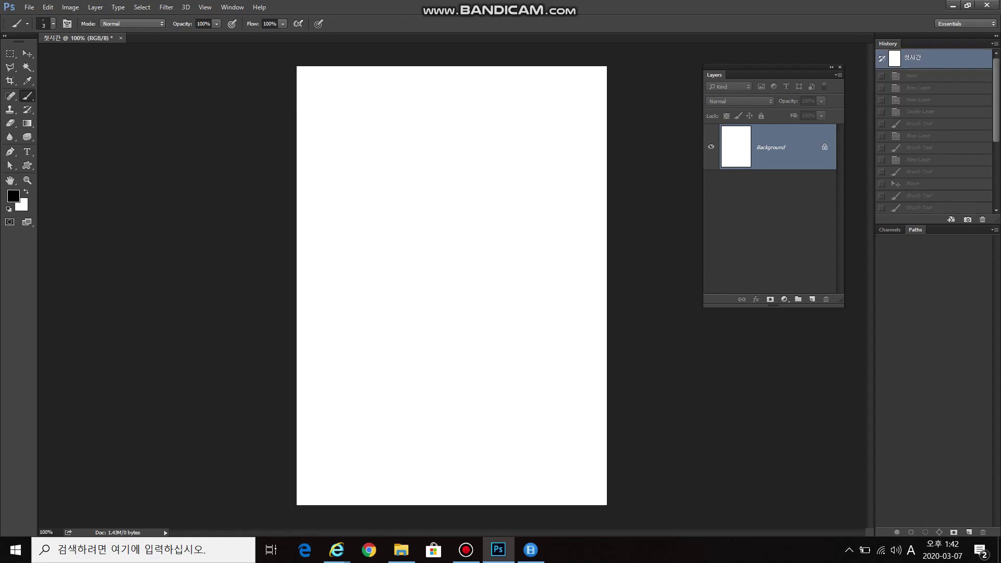
key(ctrl+shift+alt+n)
mouse_move(356, 232)
mouse_down()
mouse_move(469, 344)
mouse_move(505, 320)
mouse_up()
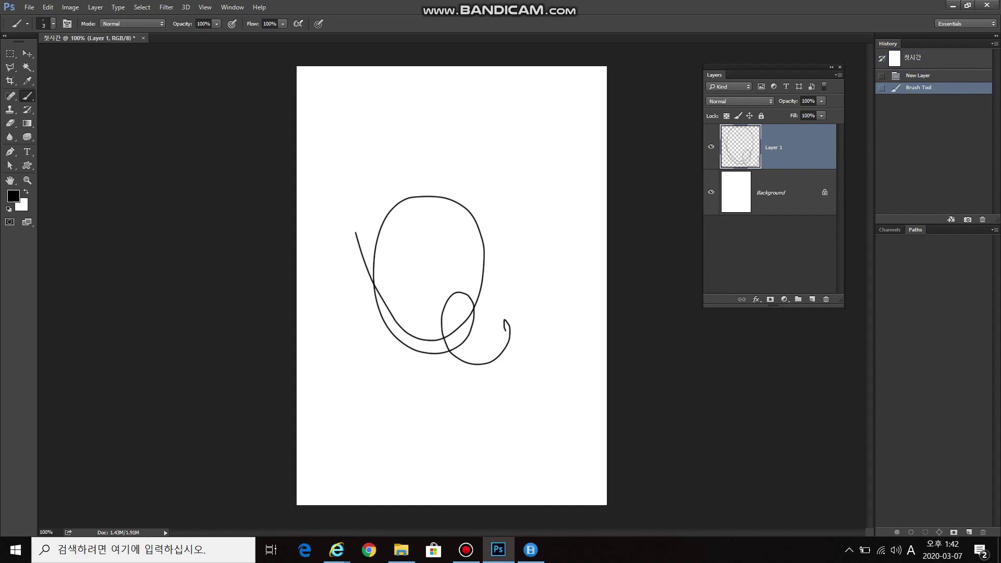
Step: Brush a small black scribble near the page's upper edge on a second new layer, and delete both new layers
key(ctrl+shift+alt+n)
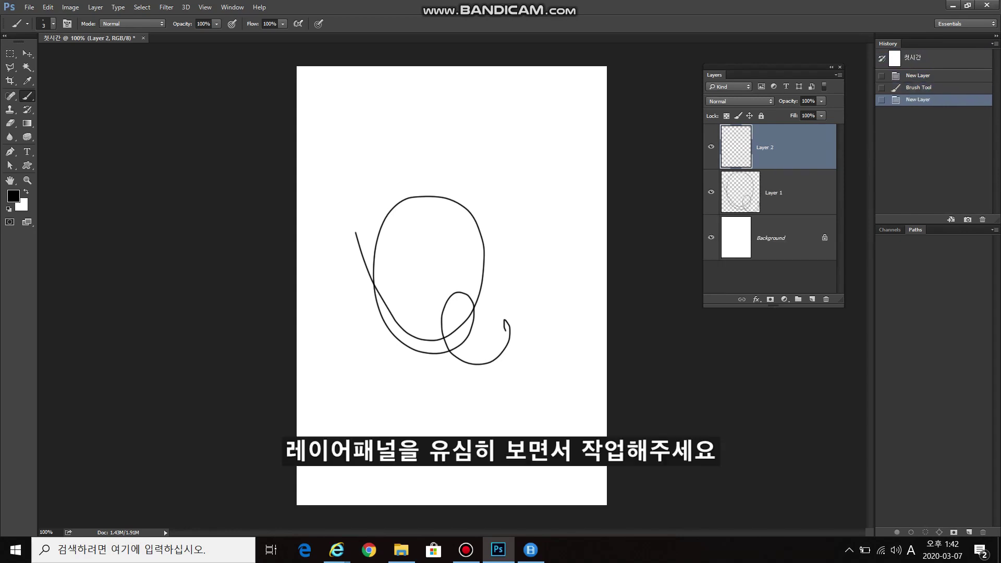
mouse_move(490, 140)
mouse_down()
mouse_move(522, 104)
mouse_move(551, 107)
mouse_up()
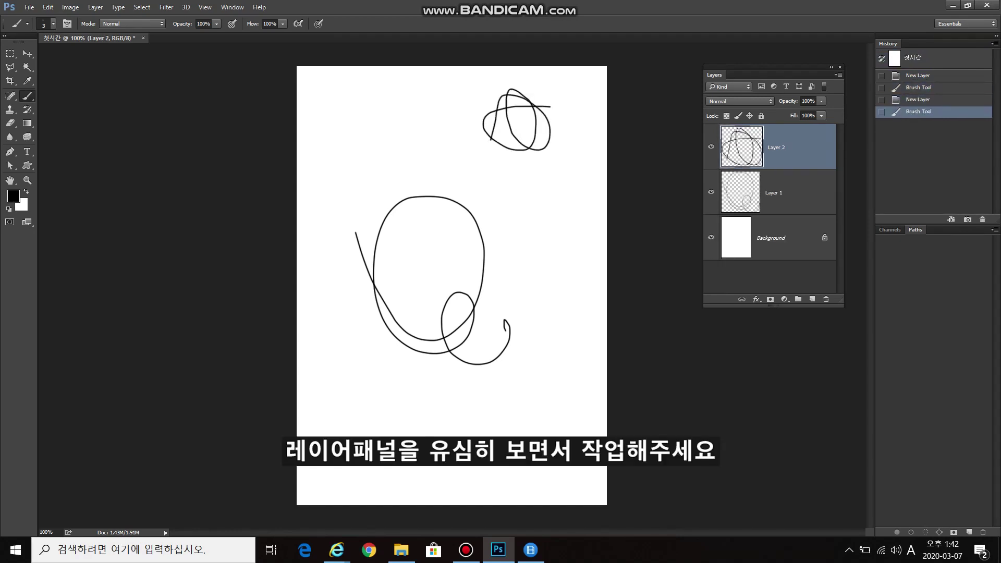
mouse_move(782, 147)
mouse_down()
mouse_move(826, 299)
mouse_move(785, 279)
mouse_move(826, 299)
mouse_up()
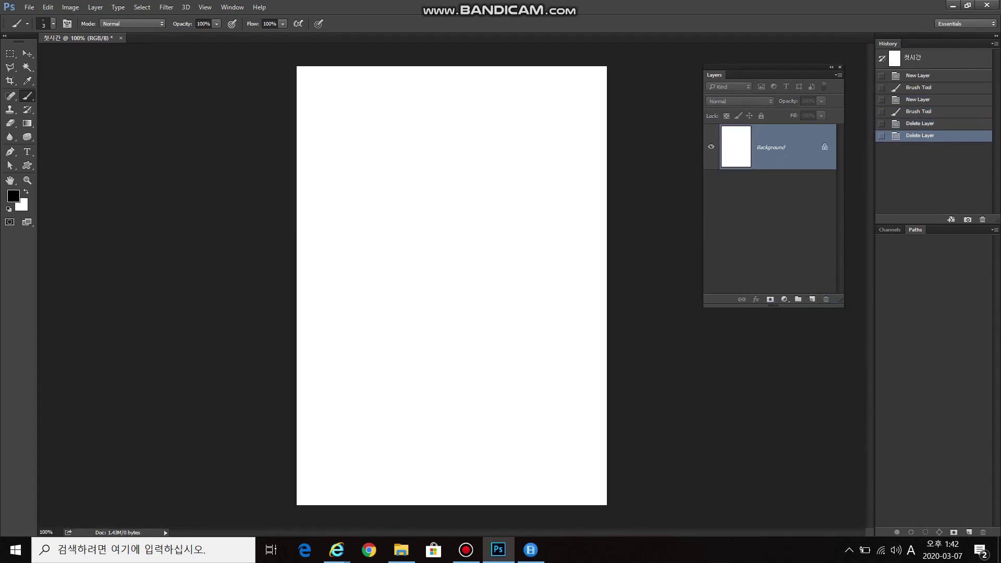
Step: Start a text line in the page's upper left area and enlarge the text size to 59.94 pt
key(t)
click(349, 167)
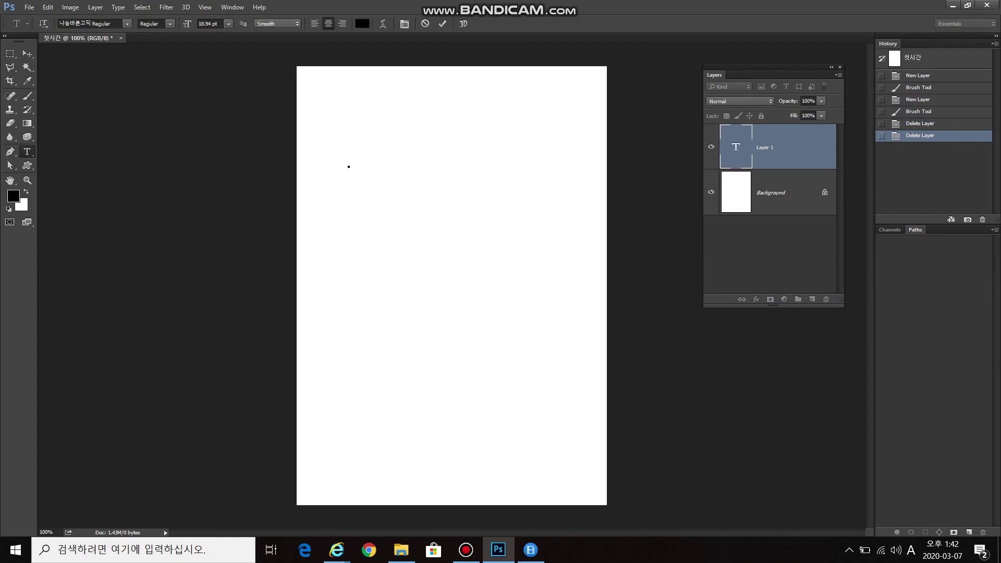
key(Hangul)
key(BackSpace)
key(BackSpace)
text(16>미)
key(BackSpace)
key(BackSpace)
key(ctrl+shift+period)
key(ctrl+shift+period)
key(ctrl+shift+period)
key(ctrl+shift+period)
Step: Enter the left-aligned text "Alt + Ctrl + Shift + N" and move it left so the line fits on the page
key(Hangul)
text(Alt)
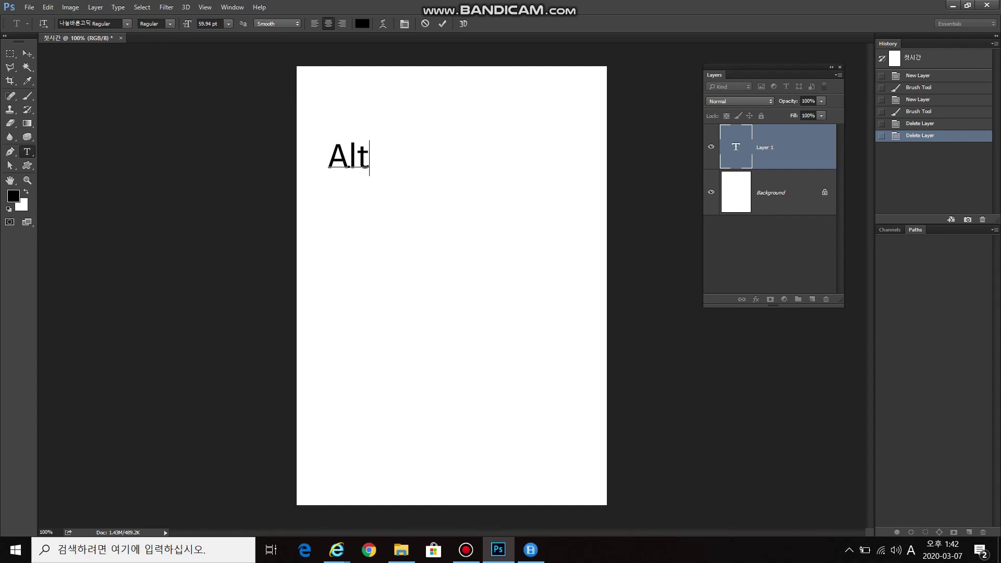
key(ctrl+shift+l)
text(+ Ctrl + )
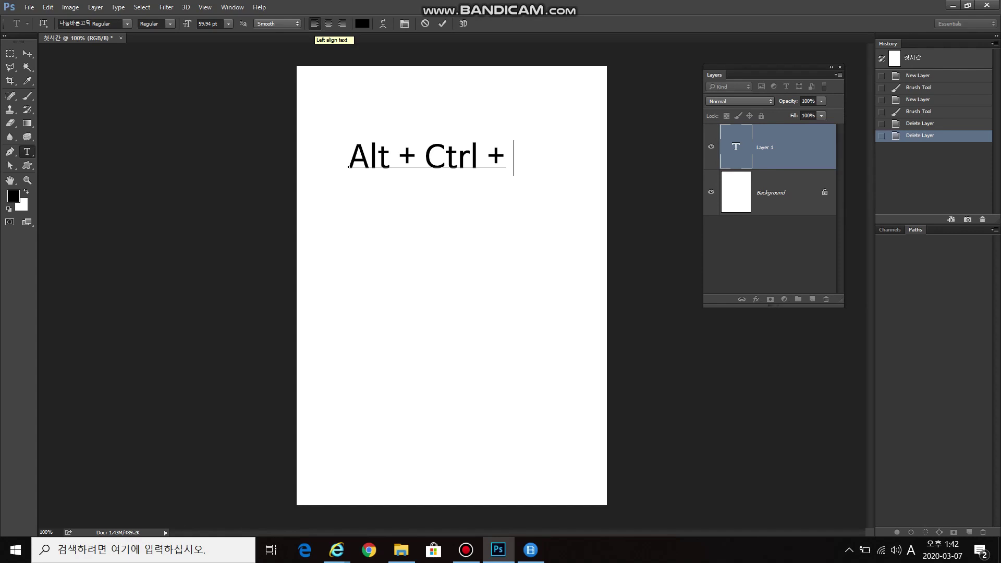
text(Shift +)
key(ctrl)
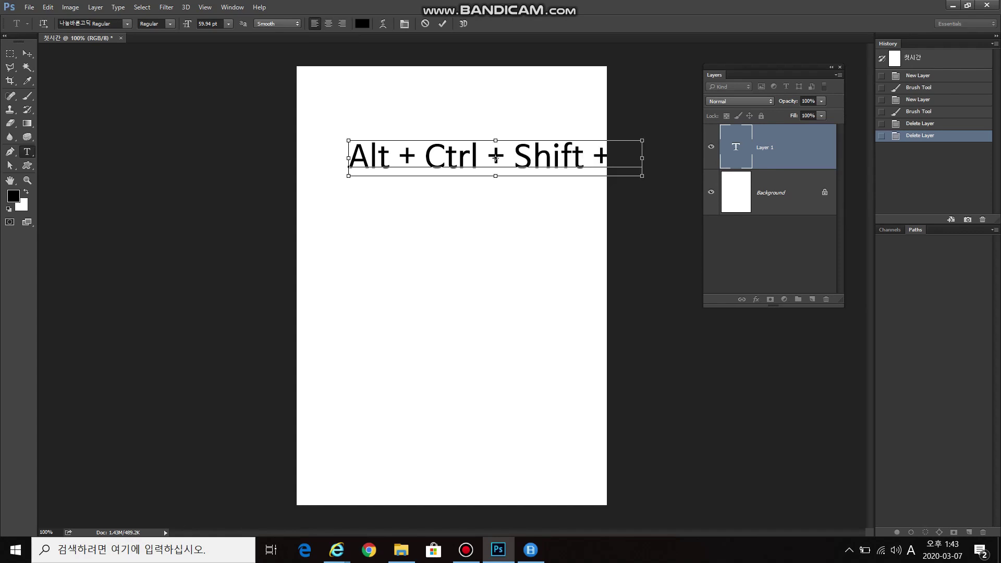
drag(495, 158, 448, 158)
text(N)
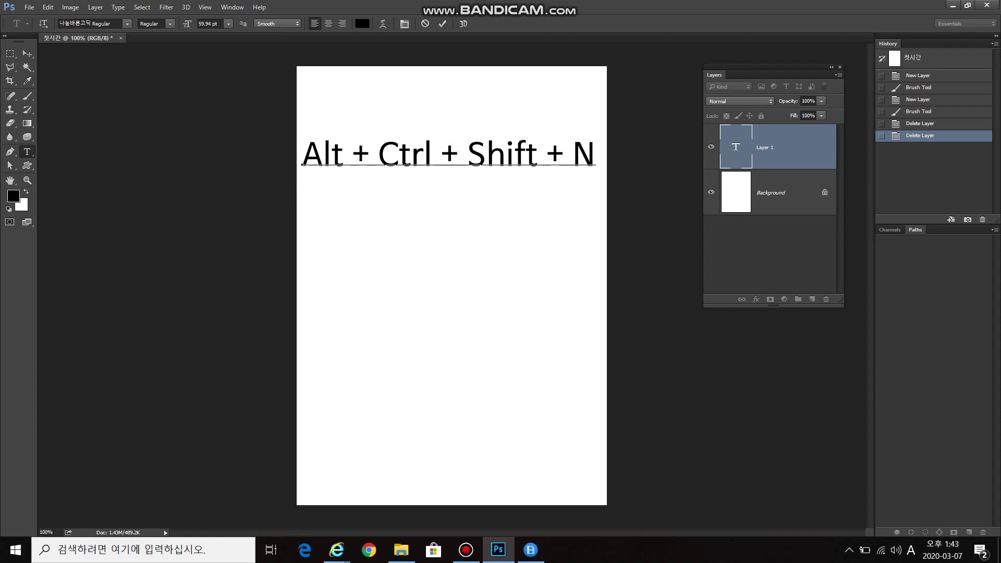
Step: Add a second line "레이어 추가" and increase the line spacing of the whole text so the lines stop overlapping
key(Return)
key(Hangul)
text(레이어)
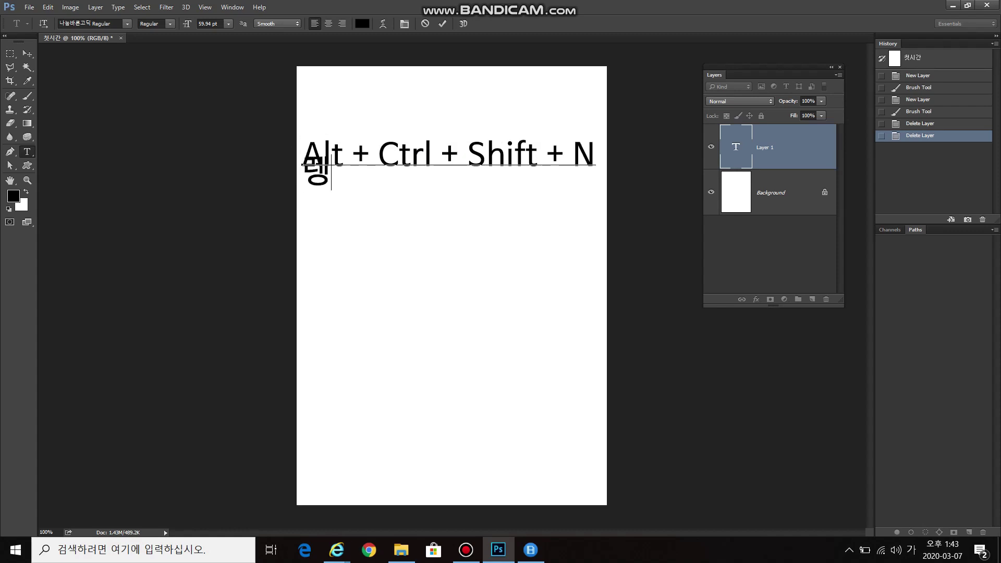
text( 추가)
key(ctrl+a)
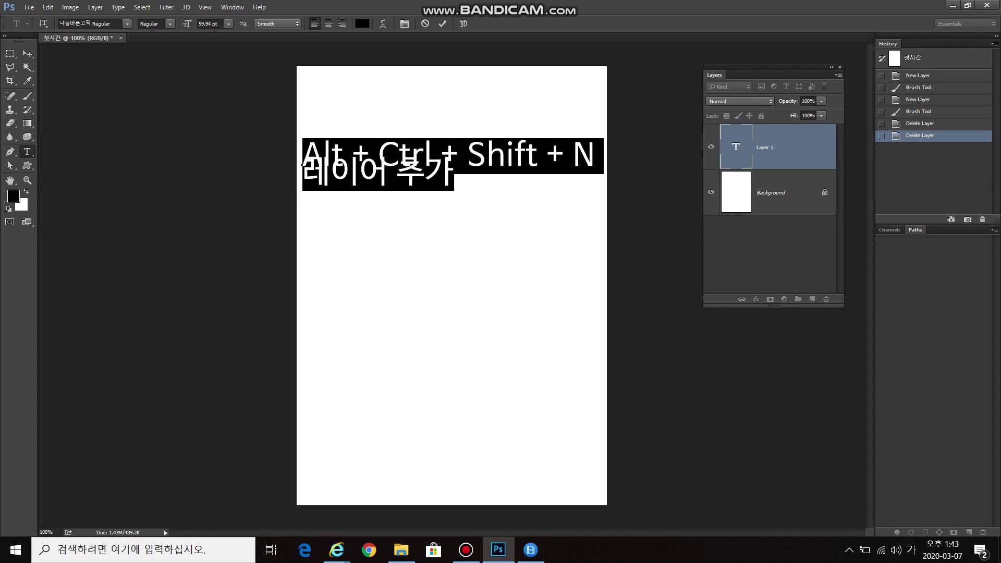
key(alt+Down)
key(alt+Down)
key(alt+Down)
key(alt+Down)
key(alt+Down)
key(alt+Down)
key(alt+Down)
key(alt+Down)
key(alt+Down)
key(alt+Down)
key(alt+Down)
key(alt+Down)
key(alt+Down)
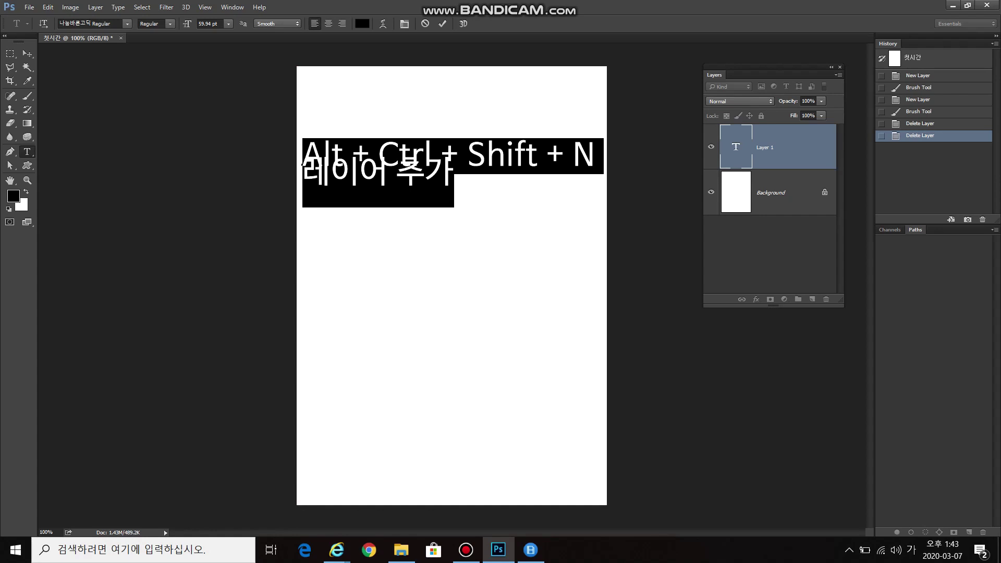
Step: Commit the text with an empty line added at its end, and delete the text layer
click(454, 189)
key(Return)
key(Hangul)
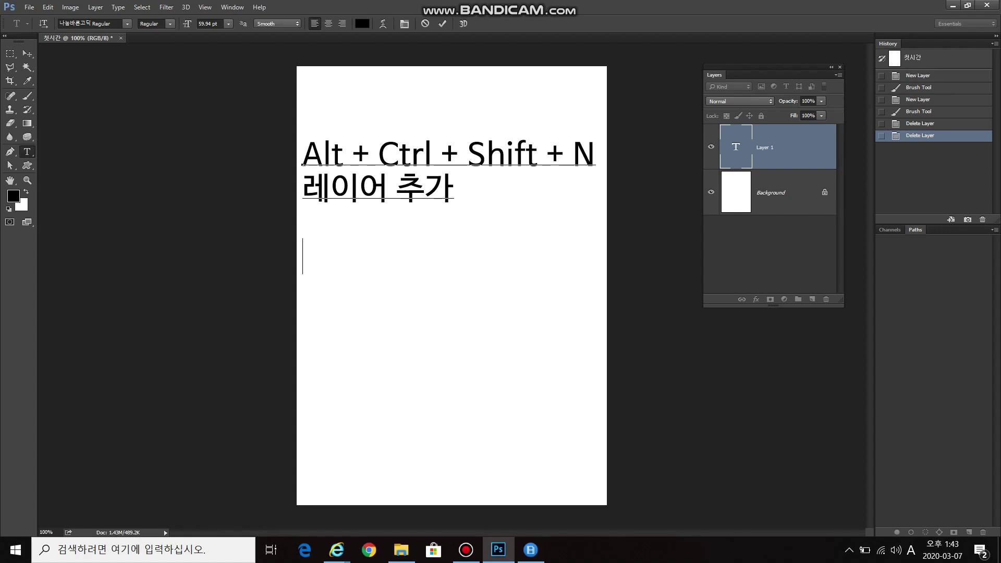
key(ctrl+Return)
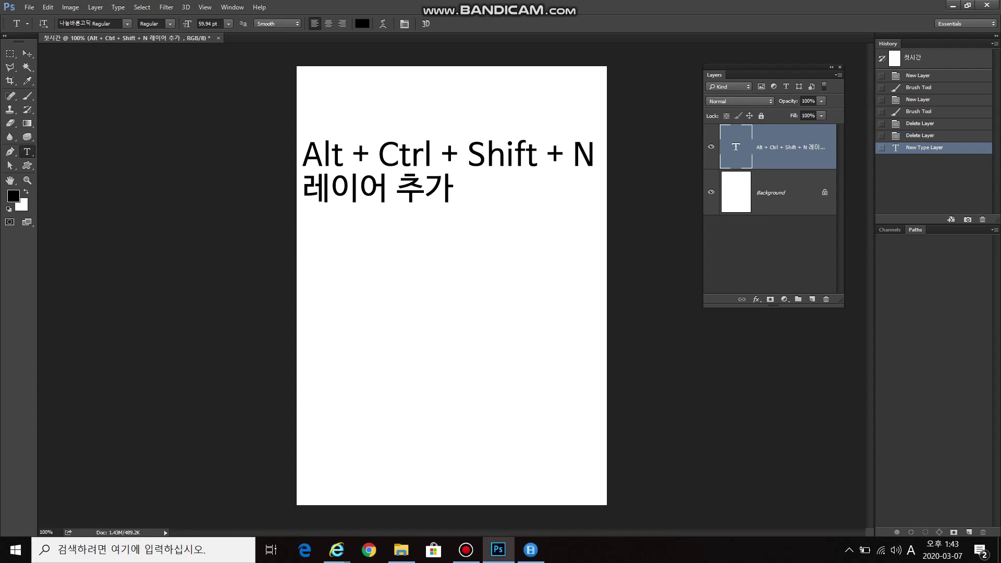
key(Delete)
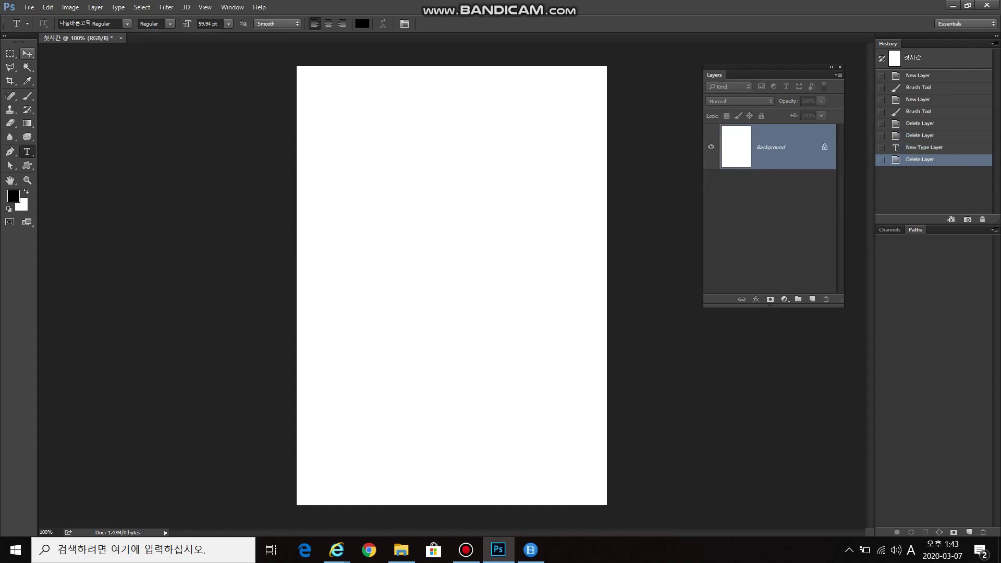
Step: Draw four rectangular selections one after another on the page with the Rectangular Marquee tool, and deselect
key(m)
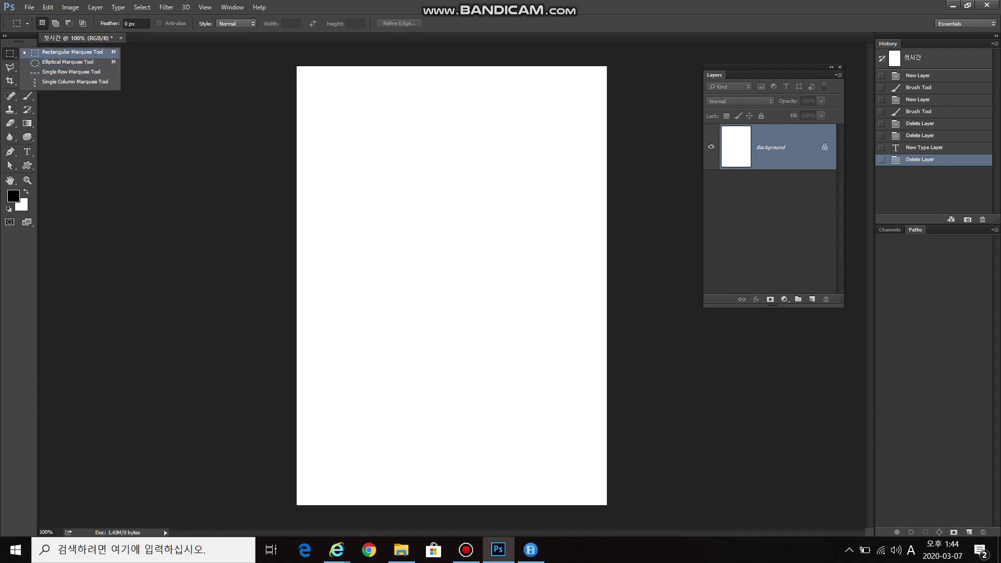
click(72, 52)
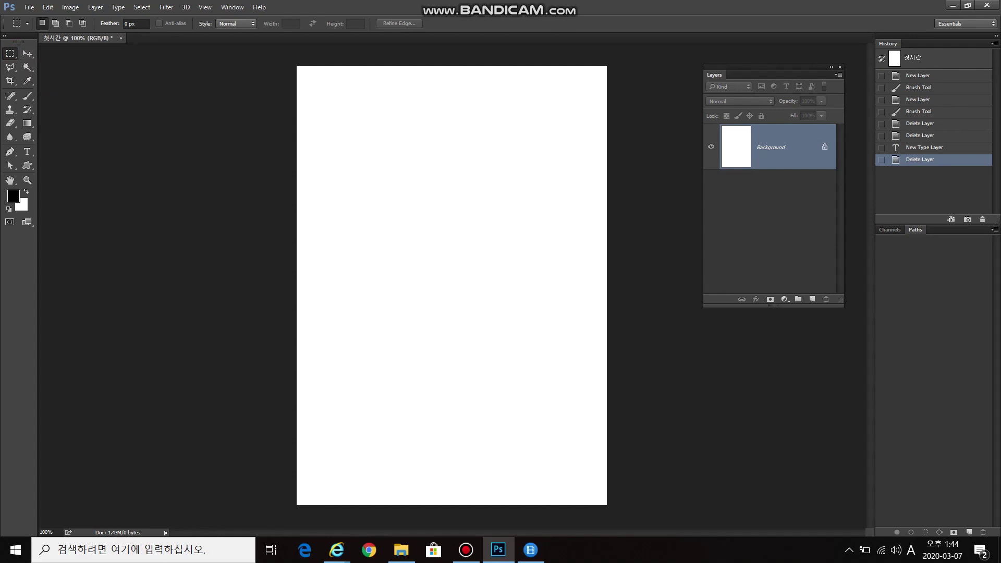
drag(327, 91, 418, 182)
drag(448, 128, 558, 166)
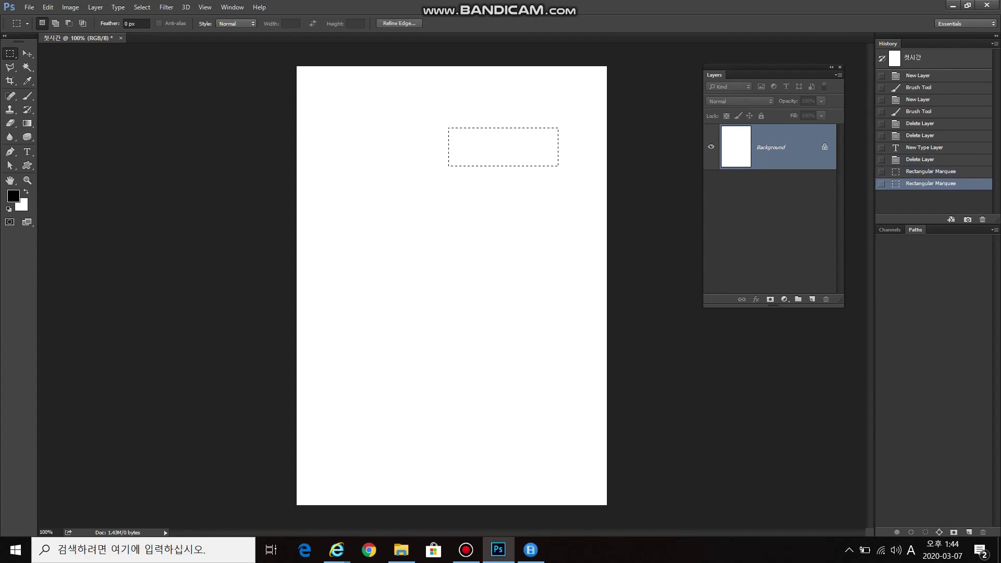
drag(341, 97, 476, 322)
drag(487, 143, 557, 201)
key(ctrl+d)
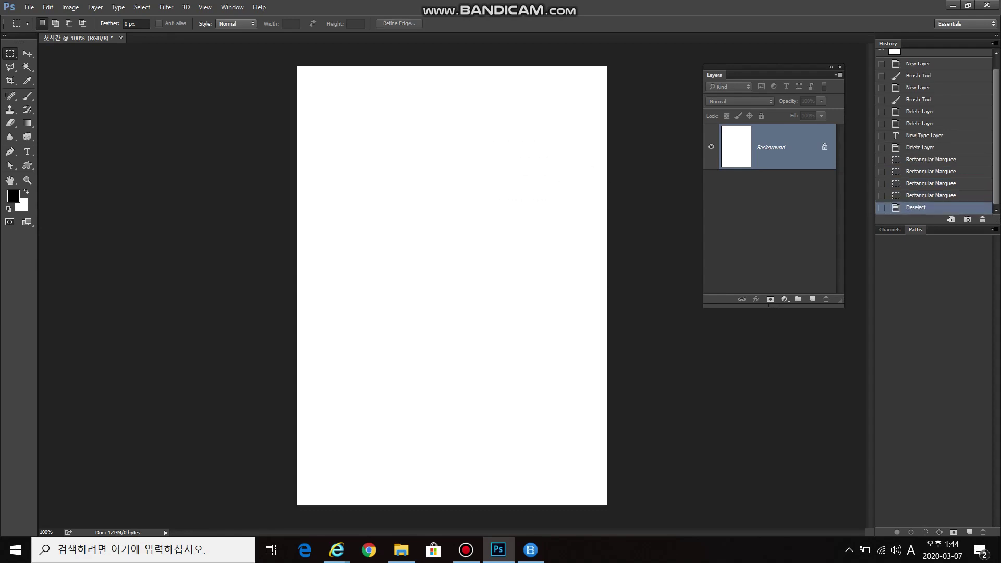
Step: Draw two square selections, the second outward from its centre in the upper half of the page, deselecting after each
drag(376, 124, 452, 199)
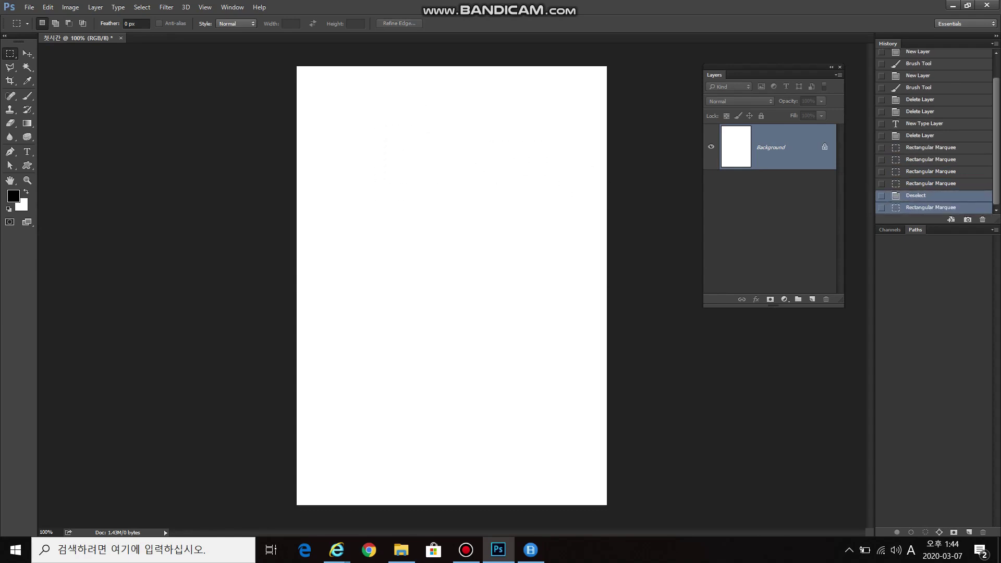
key(ctrl+d)
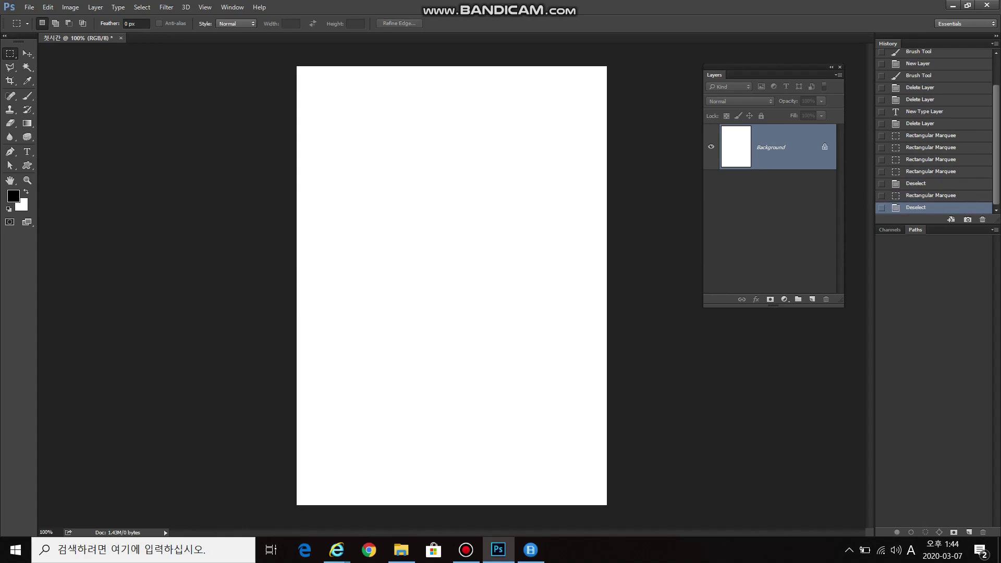
drag(462, 228, 539, 305)
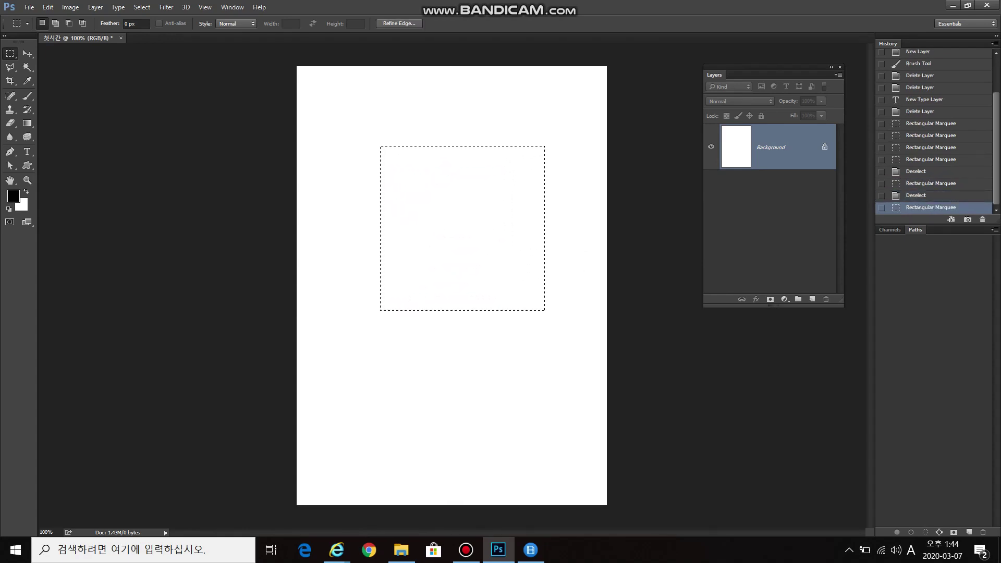
key(ctrl+d)
Step: Draw a series of replacing rectangular selections, starting with a wide flat one near the page's upper edge, and deselect
drag(352, 101, 551, 130)
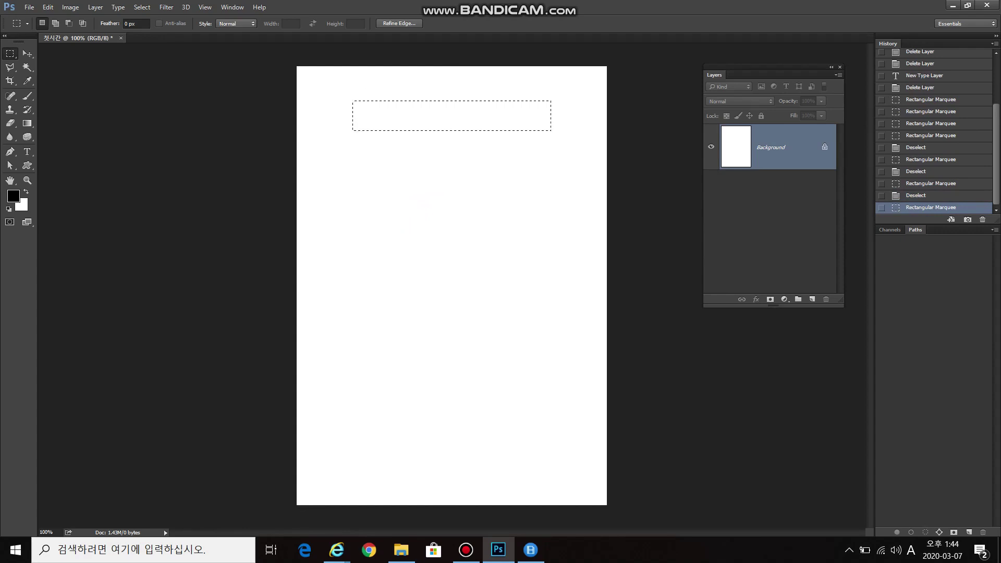
drag(389, 161, 463, 241)
mouse_move(375, 98)
mouse_down()
mouse_move(499, 145)
mouse_move(417, 141)
mouse_move(500, 211)
mouse_up()
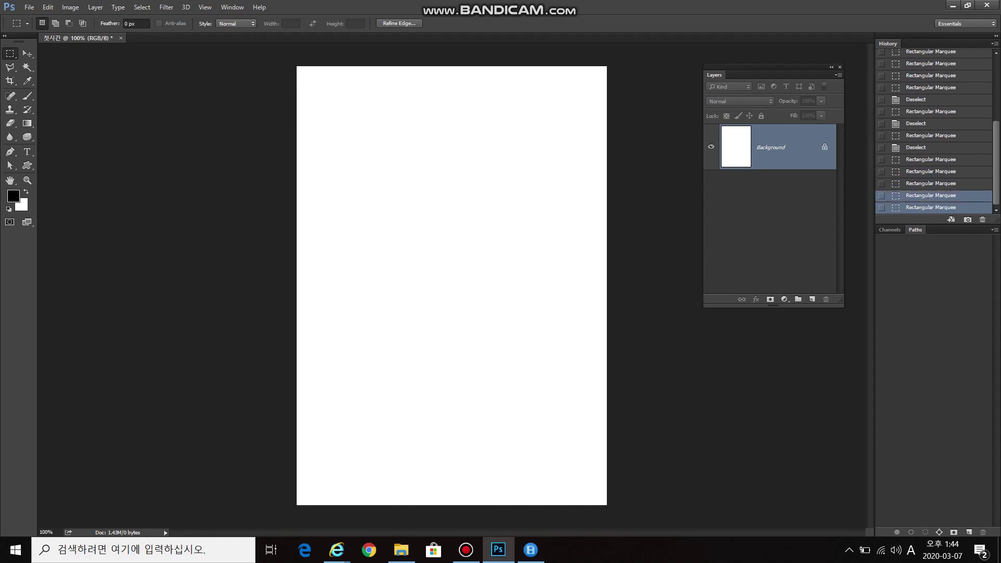
drag(353, 230, 421, 313)
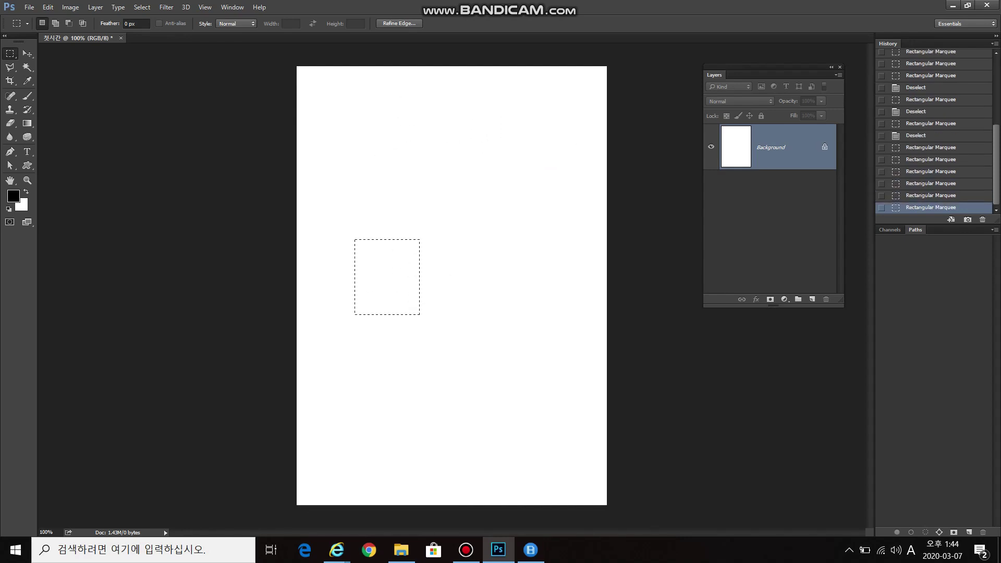
drag(452, 198, 528, 270)
drag(490, 104, 556, 179)
key(ctrl+d)
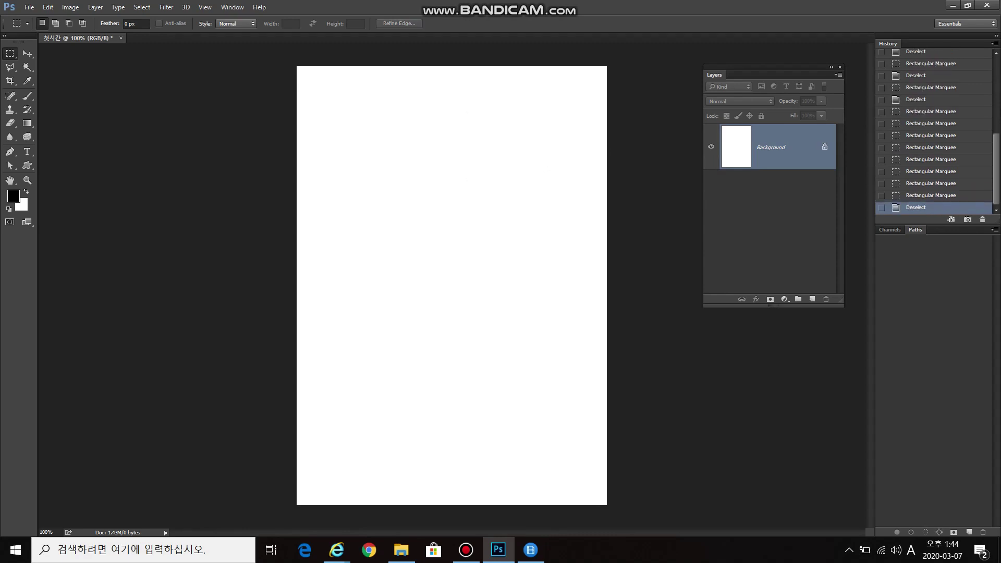
Step: Select a nearly square area in the page's upper left part, and bring up and decline the Windows Sticky Keys prompt
drag(450, 191, 463, 204)
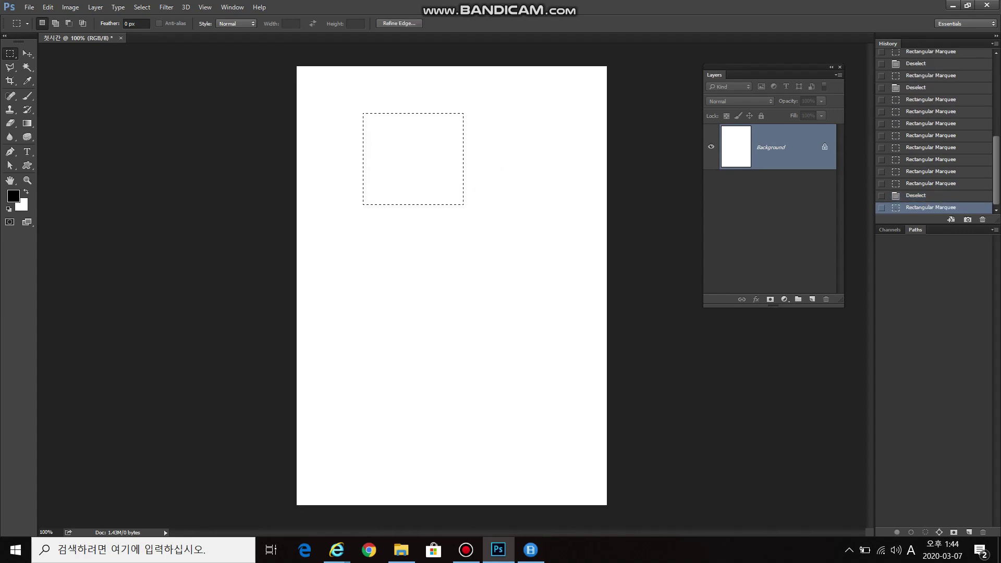
key(shift)
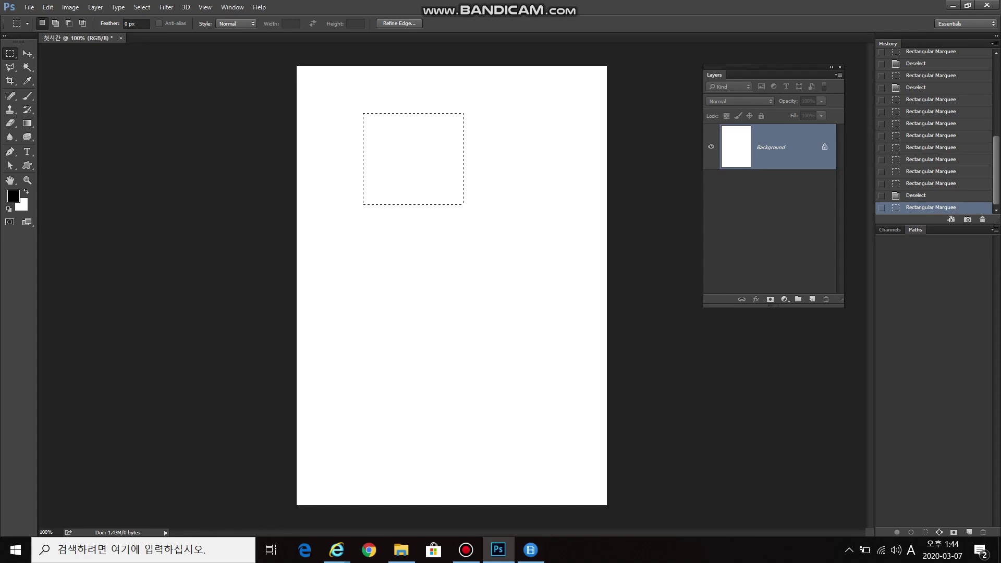
key(shift)
key(shift)
key(shift)
key(shift)
key(shift)
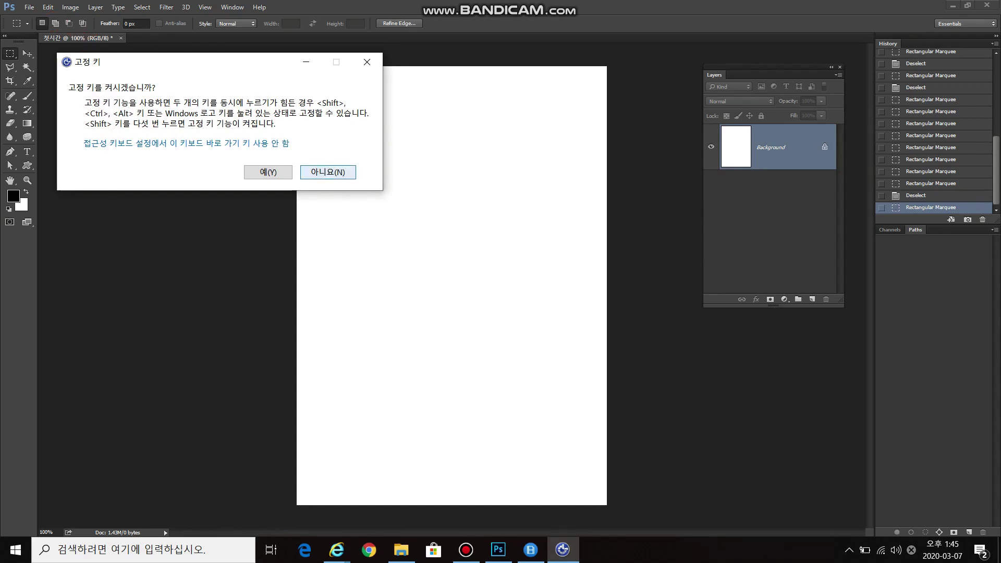
click(328, 172)
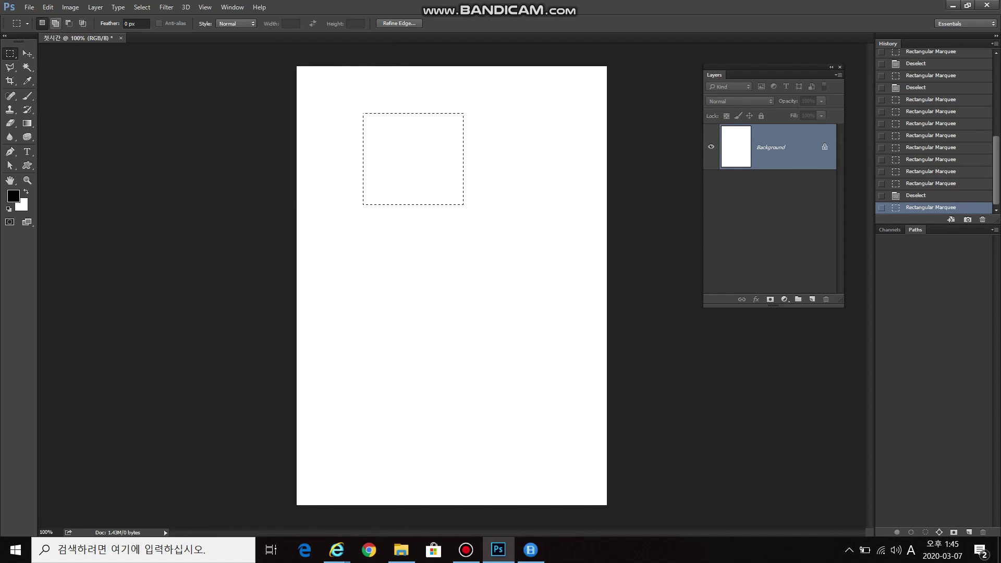
Step: Add an overlapping rectangle at the selection's lower right corner and four separate rectangles below it to the selection
click(55, 23)
drag(430, 177, 525, 258)
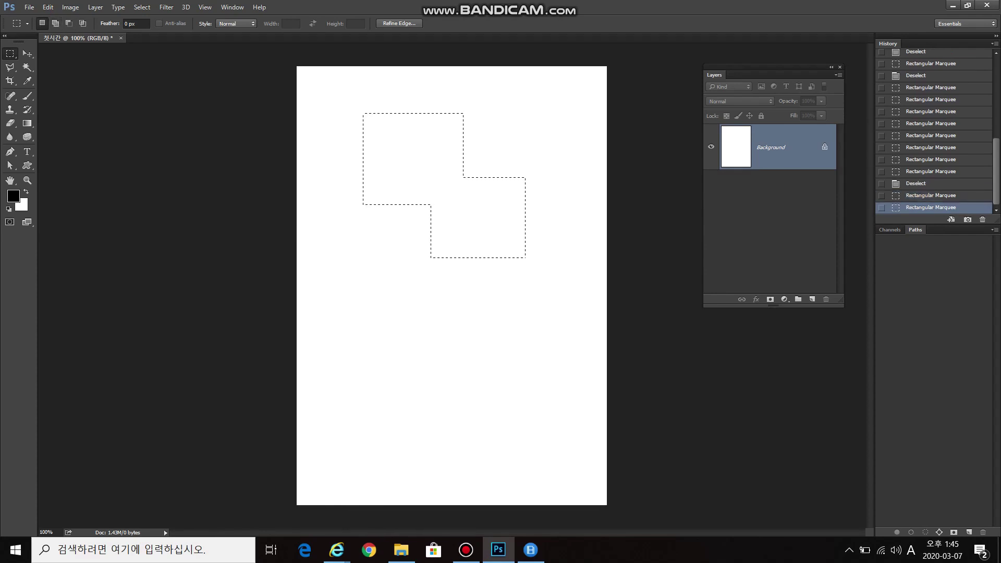
drag(436, 298, 478, 363)
drag(354, 266, 420, 309)
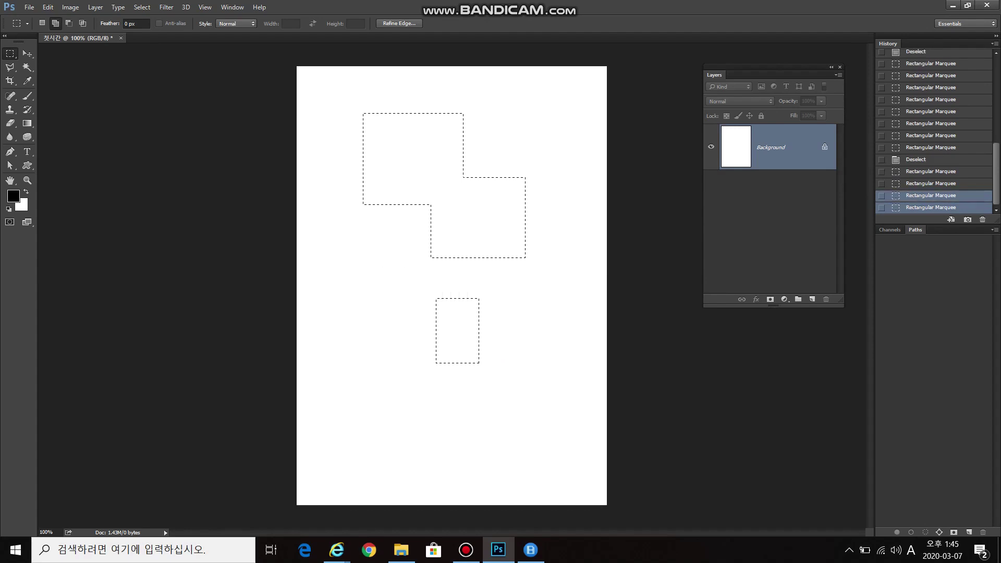
drag(511, 288, 561, 337)
drag(384, 396, 521, 438)
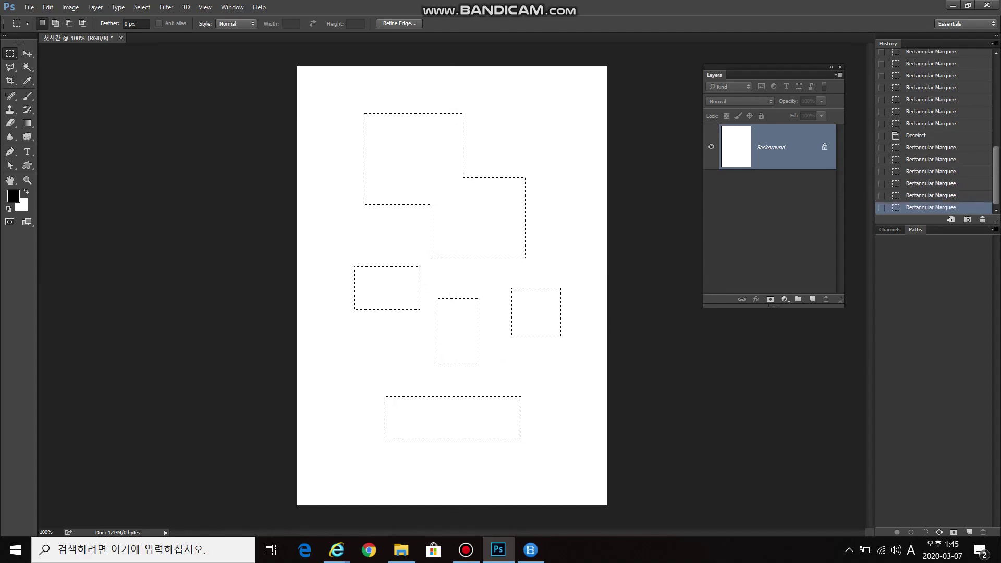
Step: Subtract a rectangle from the selection that cuts into the three small areas at the page's lower right
key(alt)
drag(574, 427, 473, 331)
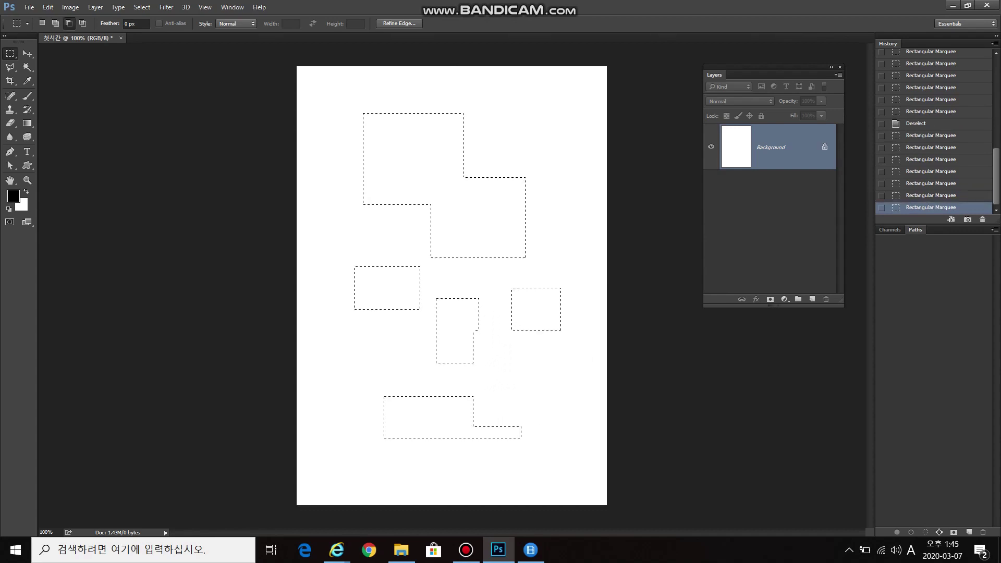
Step: Subtract rectangles to remove the two small middle areas, notch the large stepped shape, and cut holes in the remaining two lower areas
drag(435, 294, 492, 365)
drag(499, 277, 549, 295)
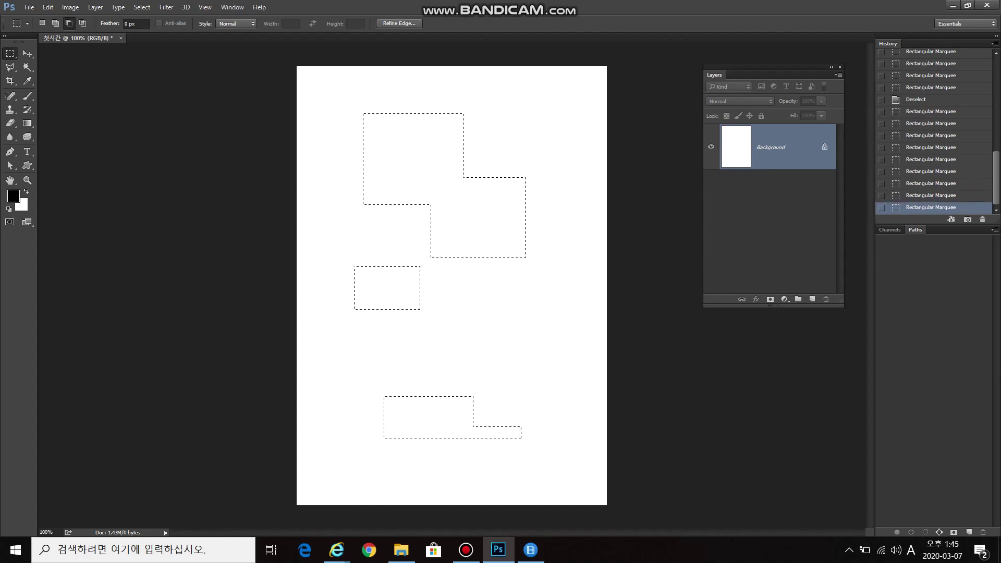
drag(533, 180, 484, 286)
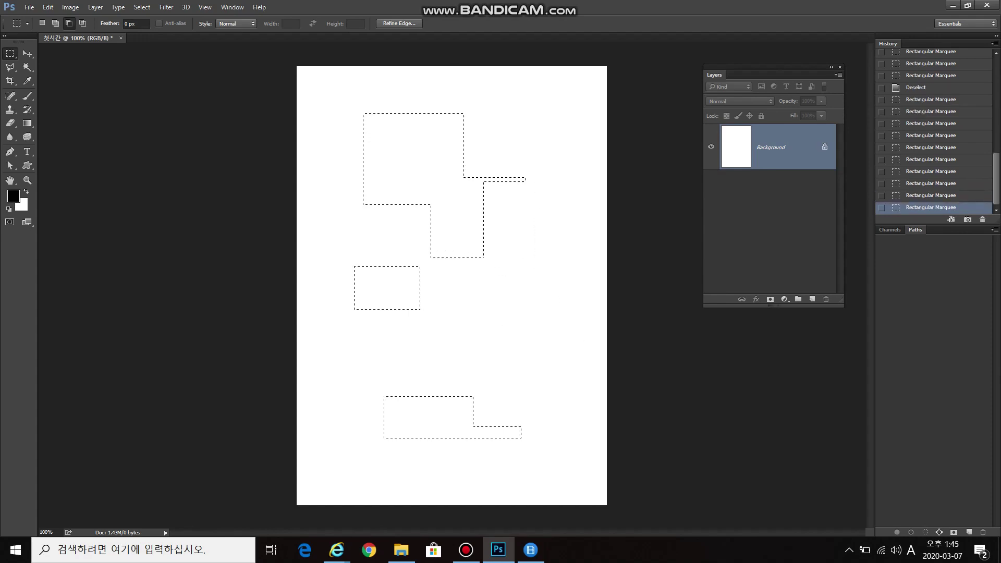
drag(440, 175, 442, 177)
drag(404, 300, 404, 300)
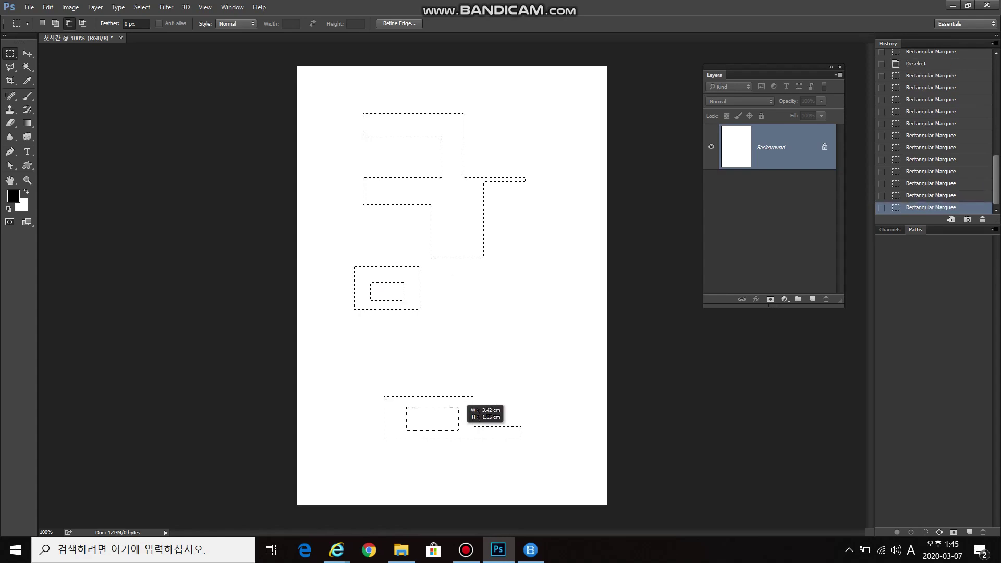
drag(459, 430, 462, 430)
Step: Intersect the selection with a rectangle starting inside the large shape's lower part, restore the New selection mode, and deselect
key(shift+alt)
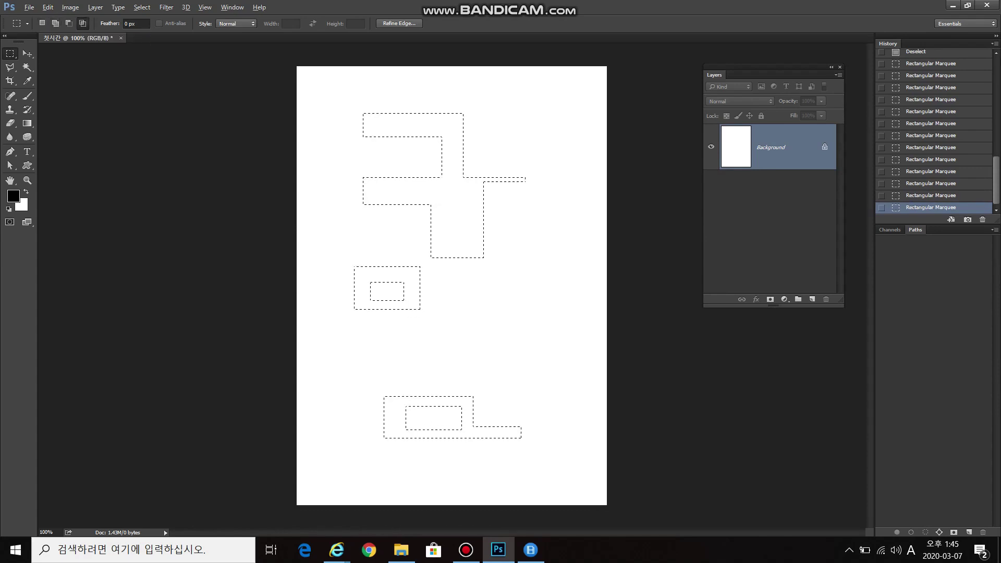
drag(455, 211, 558, 339)
key(shift)
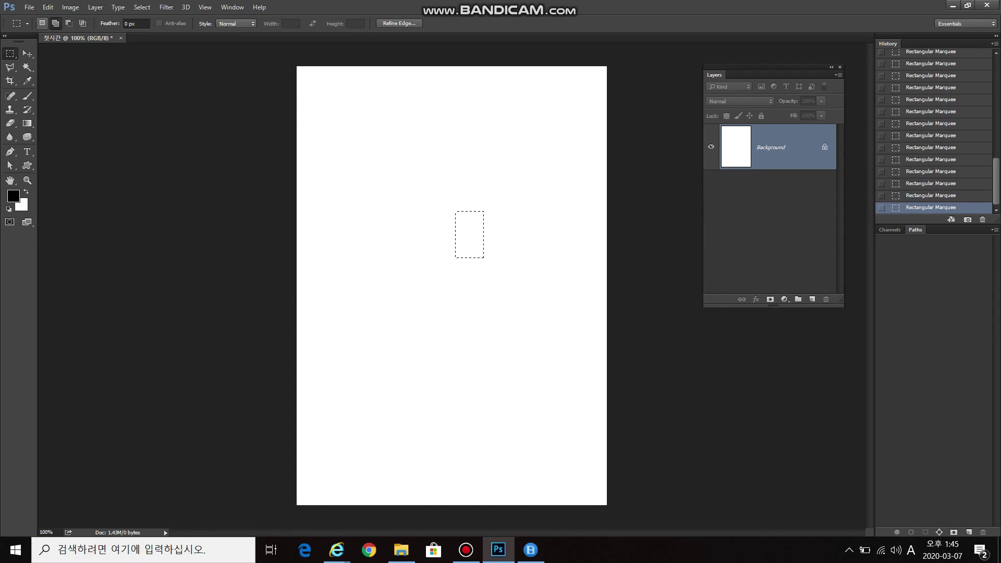
click(42, 23)
key(ctrl+d)
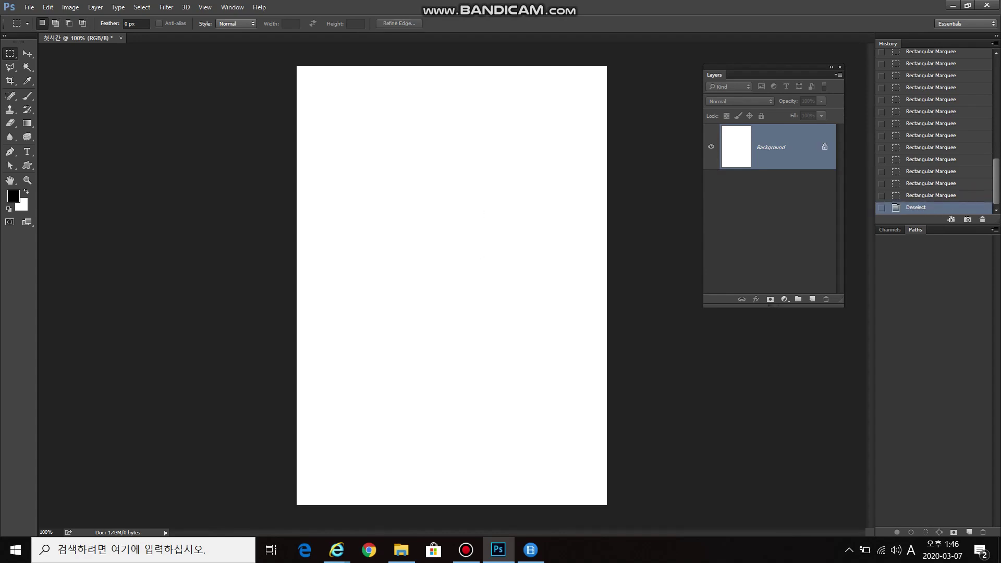
Step: Select a tall rectangle in the page's upper middle and set the foreground color to ff0000
drag(400, 135, 502, 288)
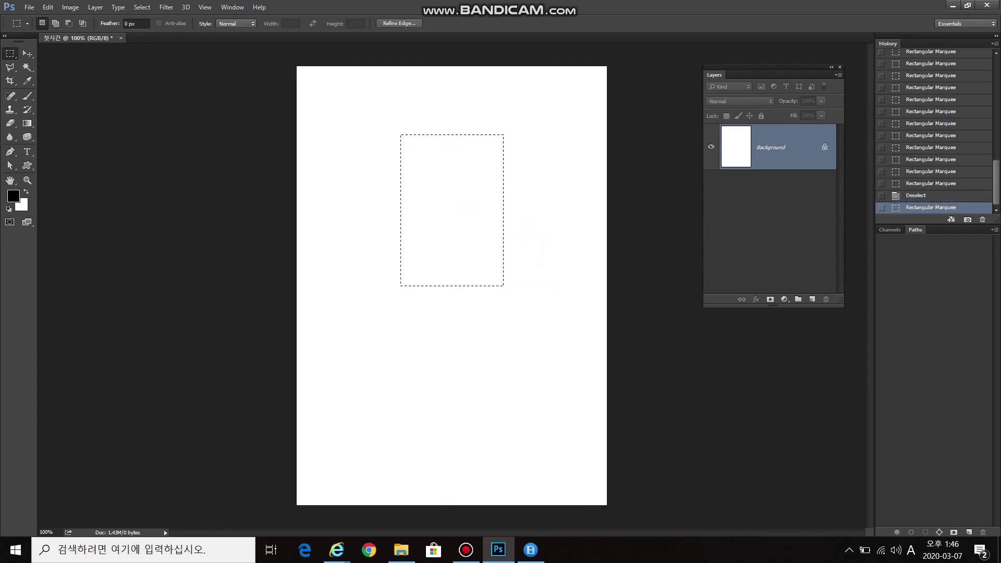
text(ff0000)
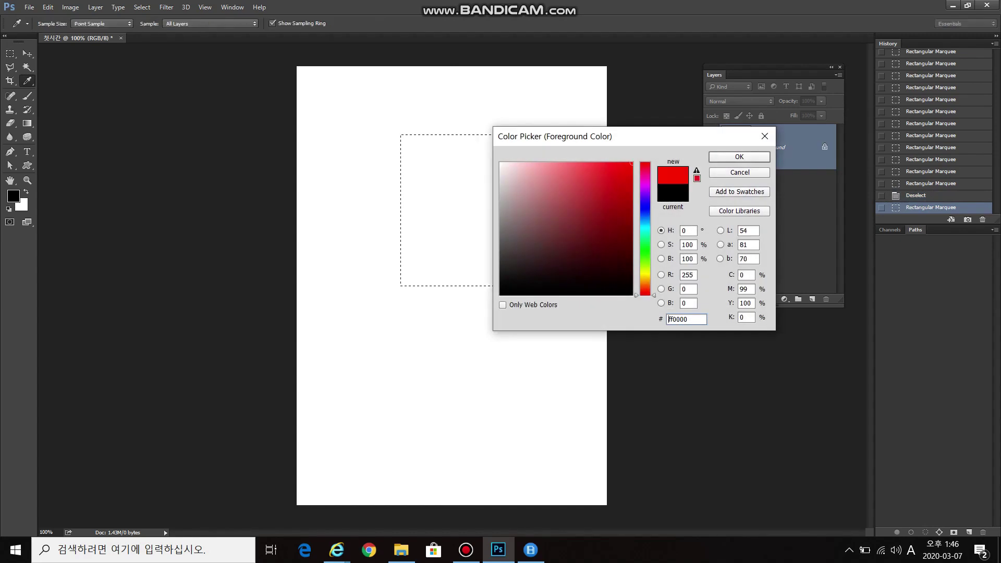
key(Return)
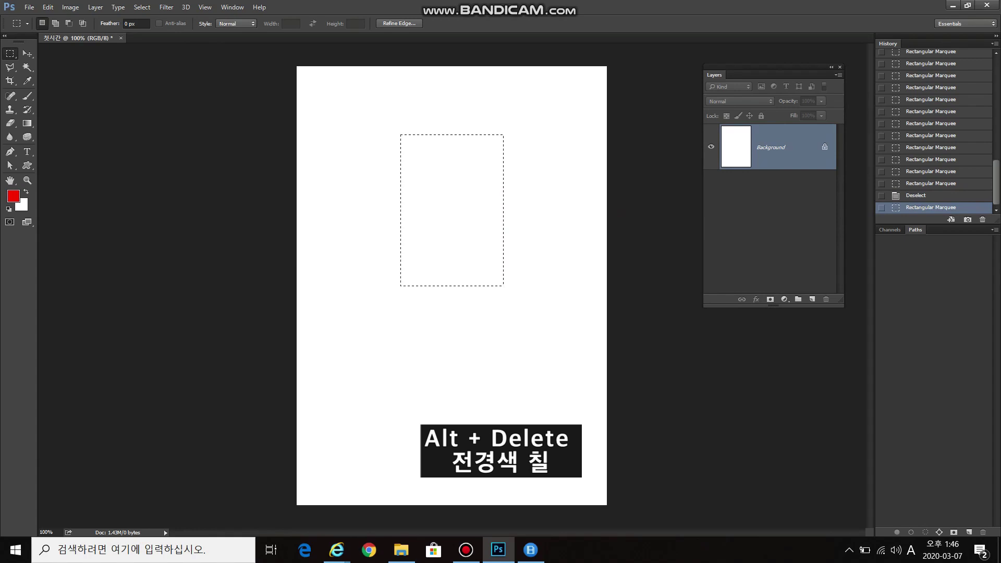
Step: Try filling the selected rectangle with the foreground color on the Background and on a new layer, undo both attempts, and deselect
key(alt+Delete)
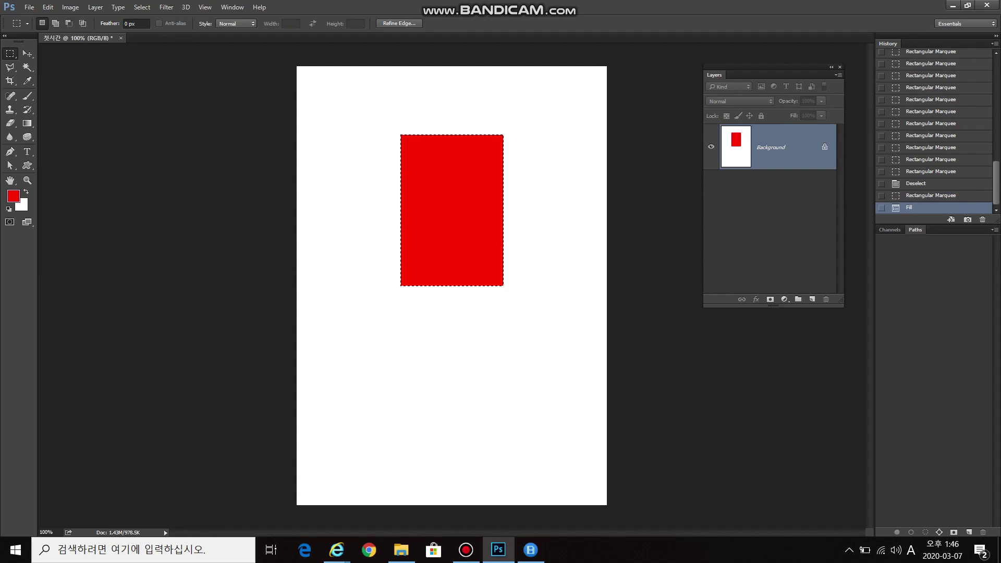
key(ctrl+z)
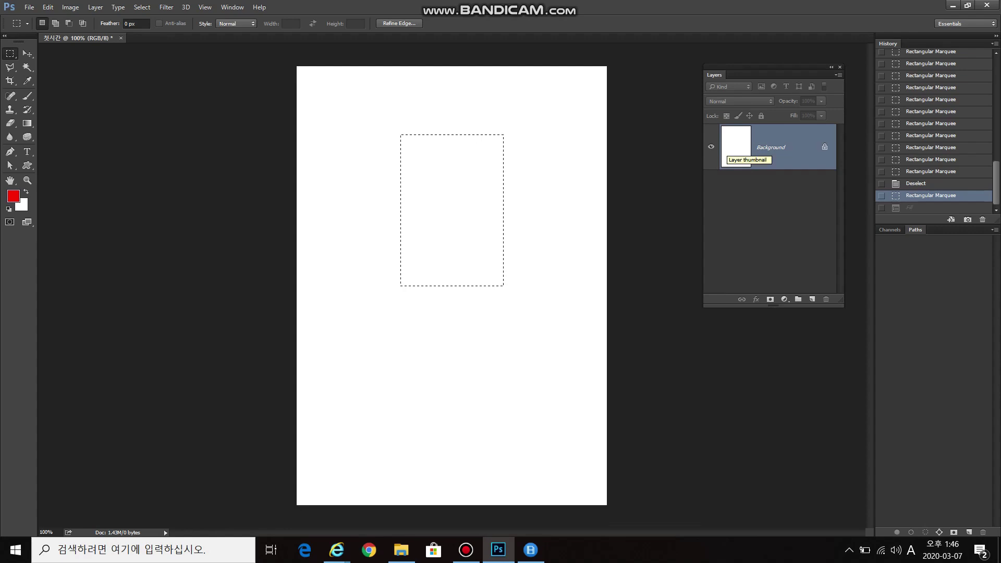
key(ctrl+shift+alt+n)
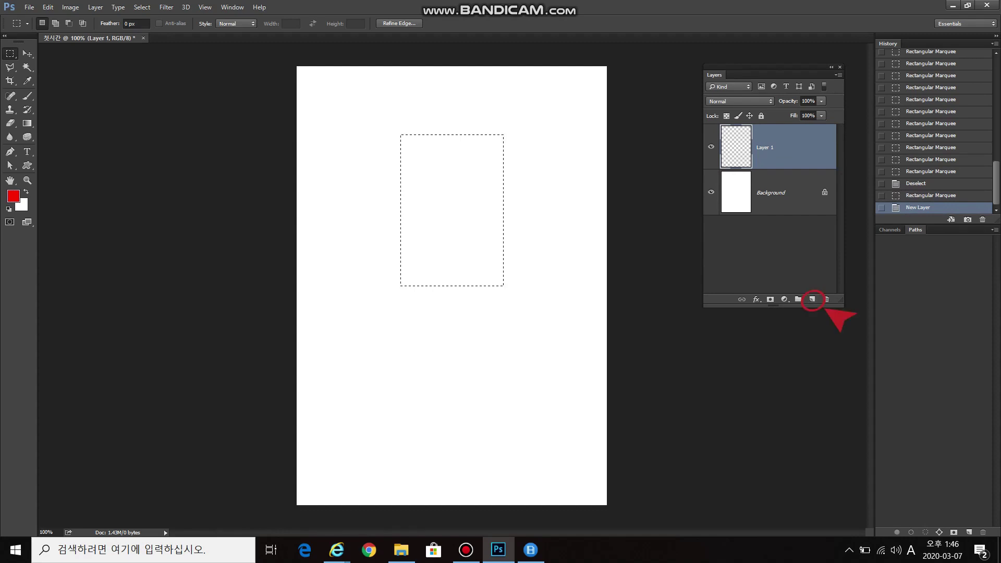
key(alt+BackSpace)
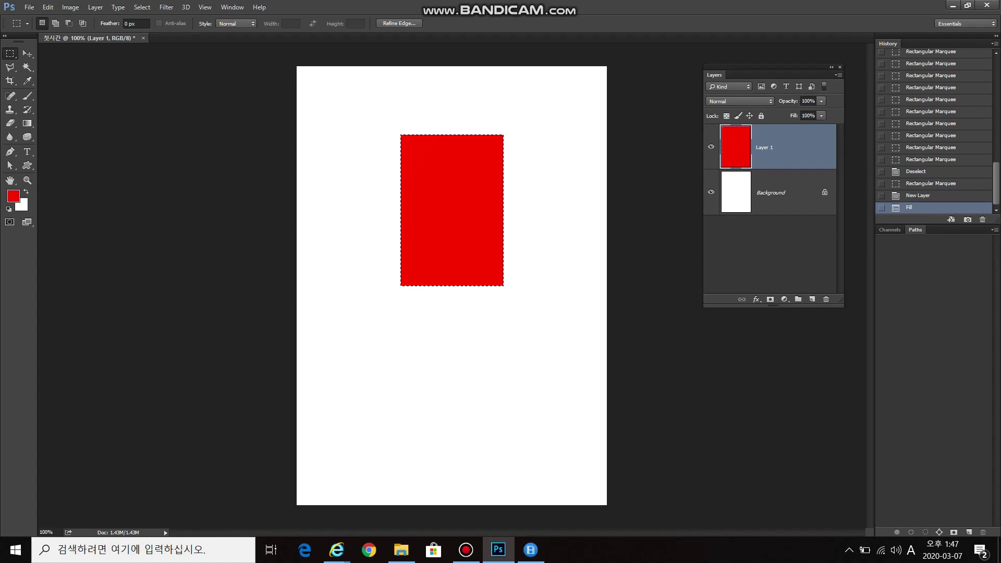
key(ctrl+alt+z)
key(ctrl+alt+z)
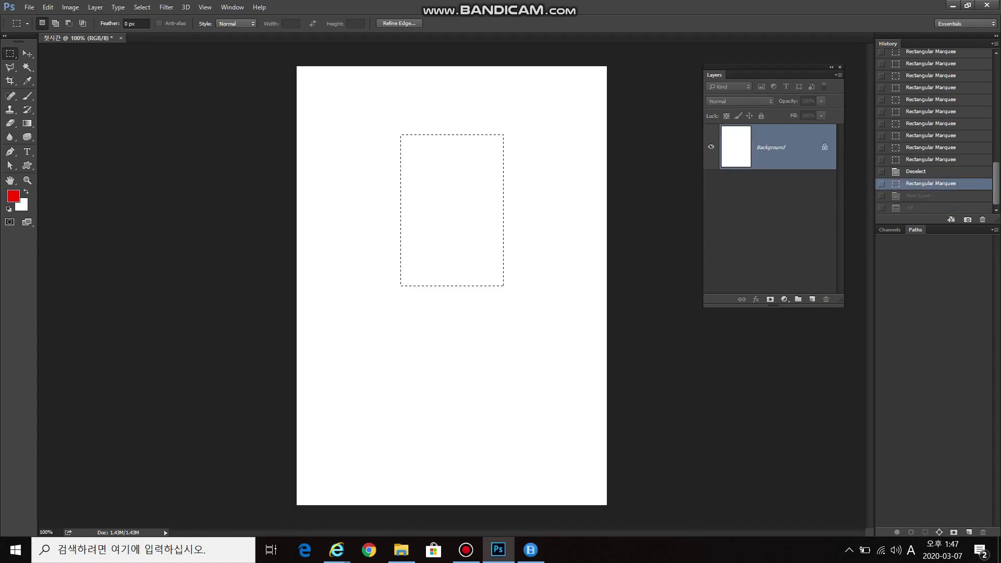
key(ctrl+d)
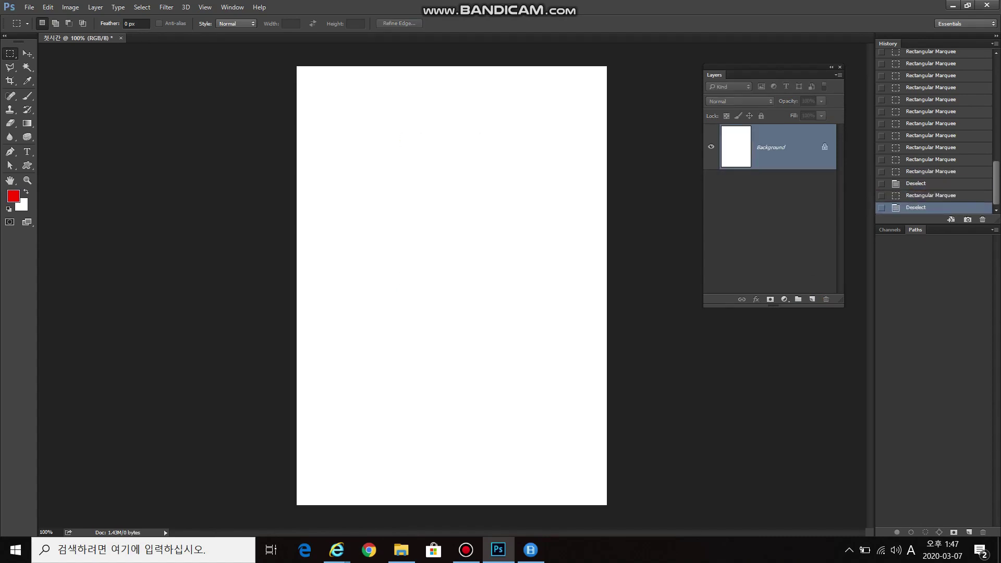
Step: Add a new layer, fill the whole layer with the foreground color, and undo that fill
key(ctrl+shift+alt+n)
key(alt+BackSpace)
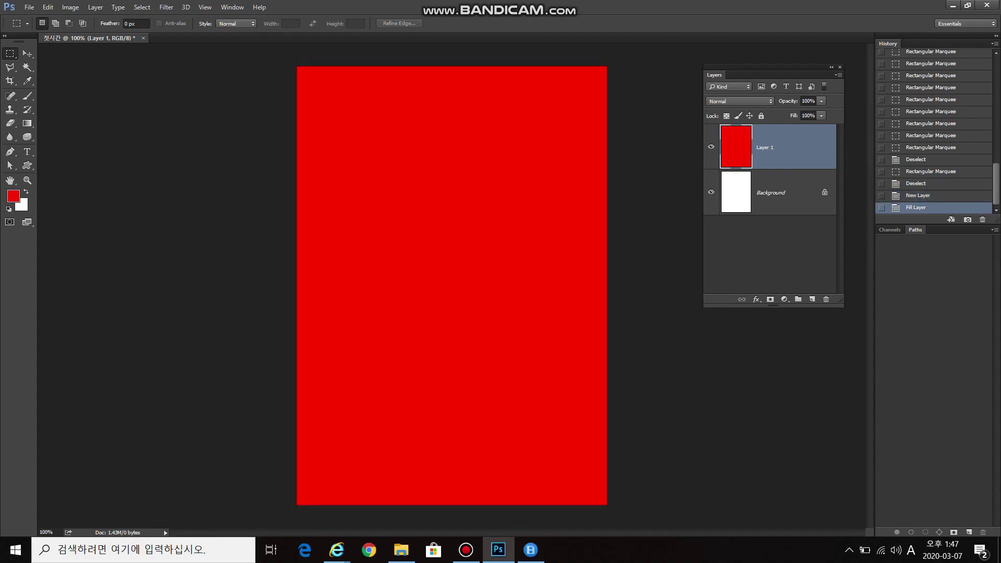
key(ctrl+z)
Step: Fill a small, nearly square selection in the page's upper middle with the red foreground color and deselect
drag(441, 185, 487, 227)
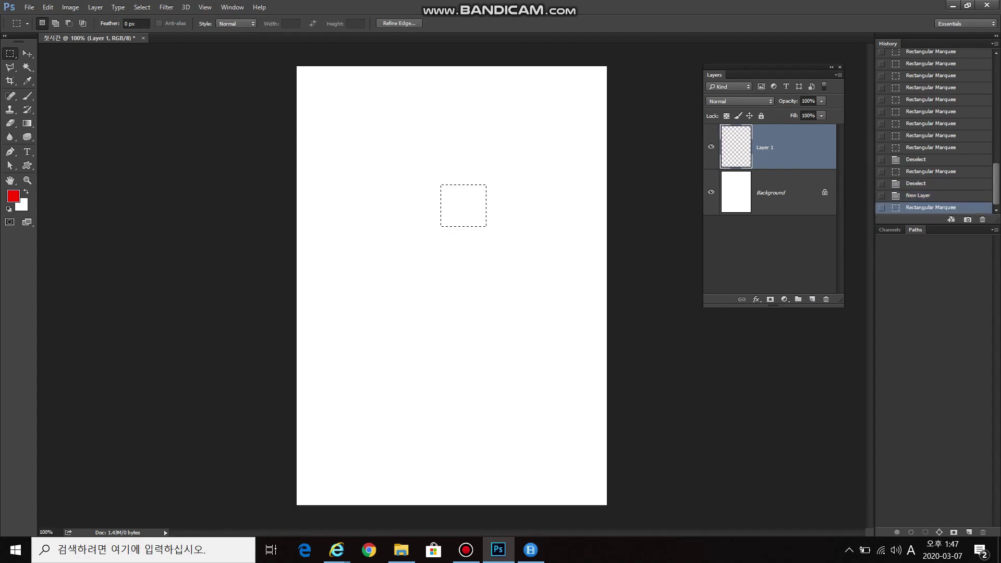
key(alt+BackSpace)
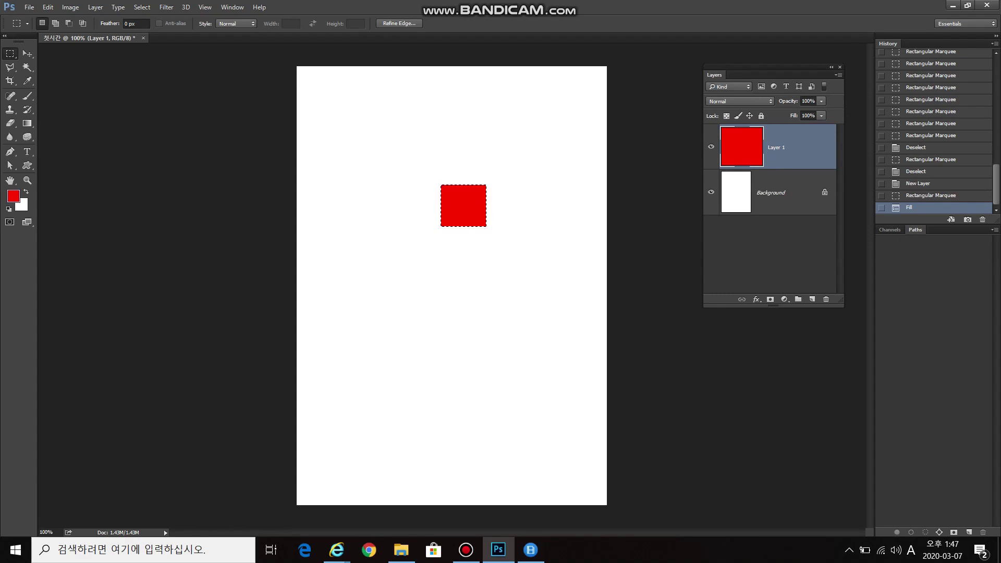
key(ctrl+d)
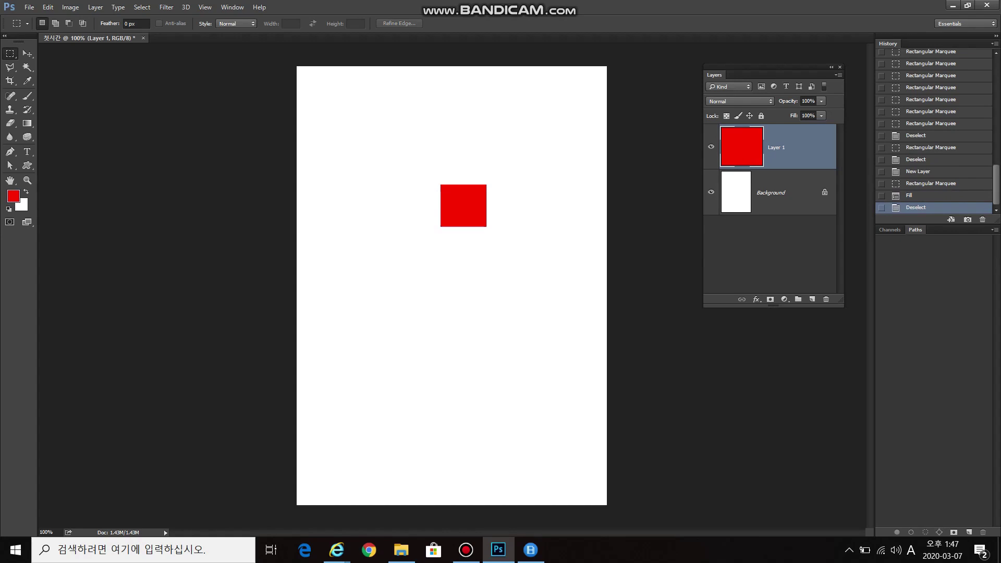
Step: Add another new layer and practise drawing, adding and subtracting elliptical selections around the red square before deselecting
key(ctrl+alt+shift+n)
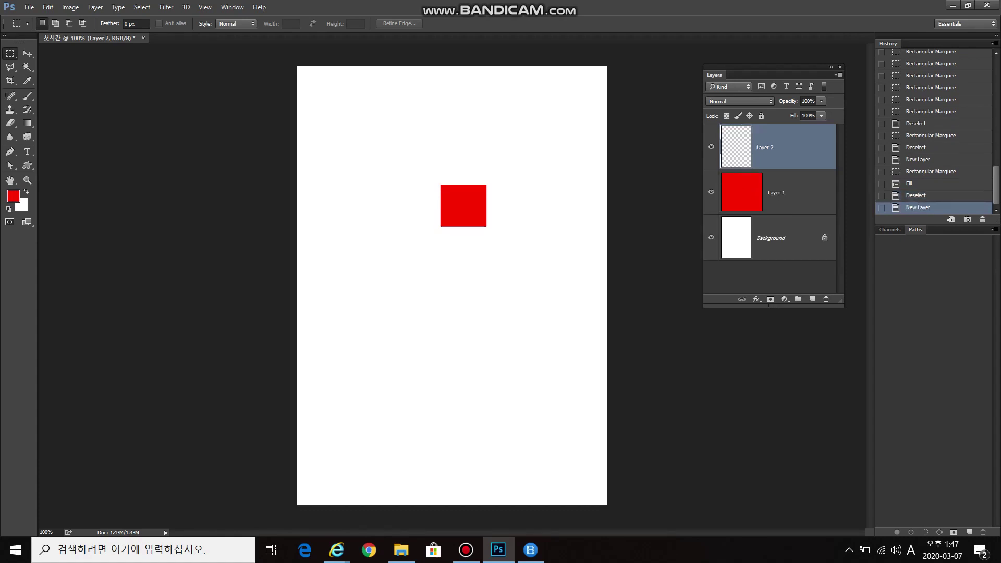
drag(10, 53, 52, 63)
drag(351, 176, 503, 310)
drag(507, 212, 569, 278)
drag(388, 207, 452, 282)
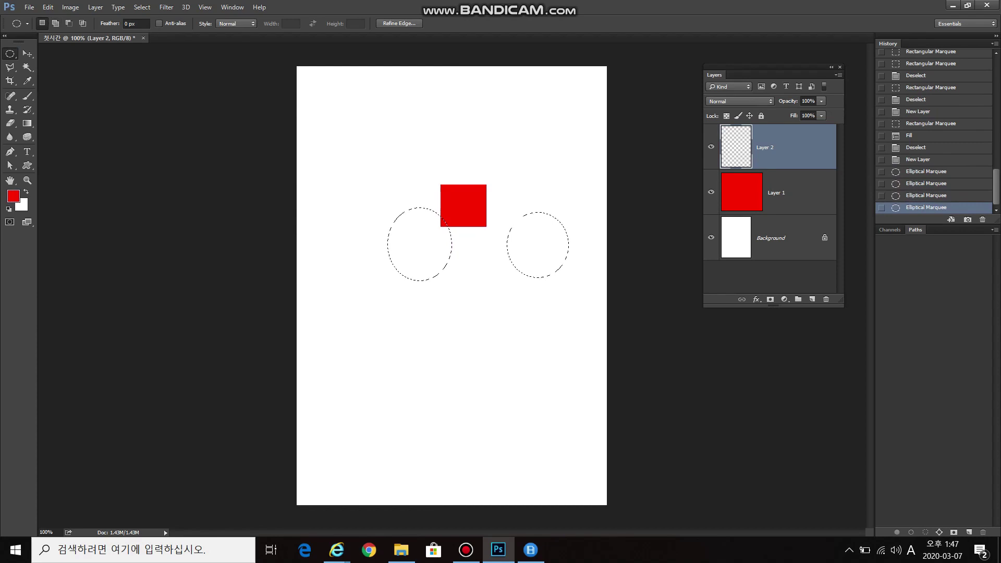
drag(423, 244, 473, 292)
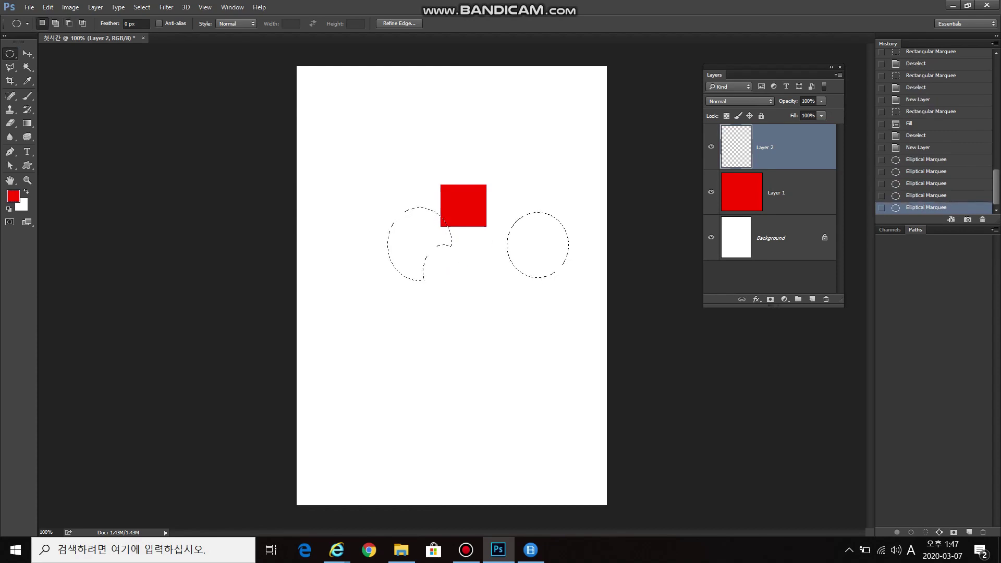
key(ctrl+d)
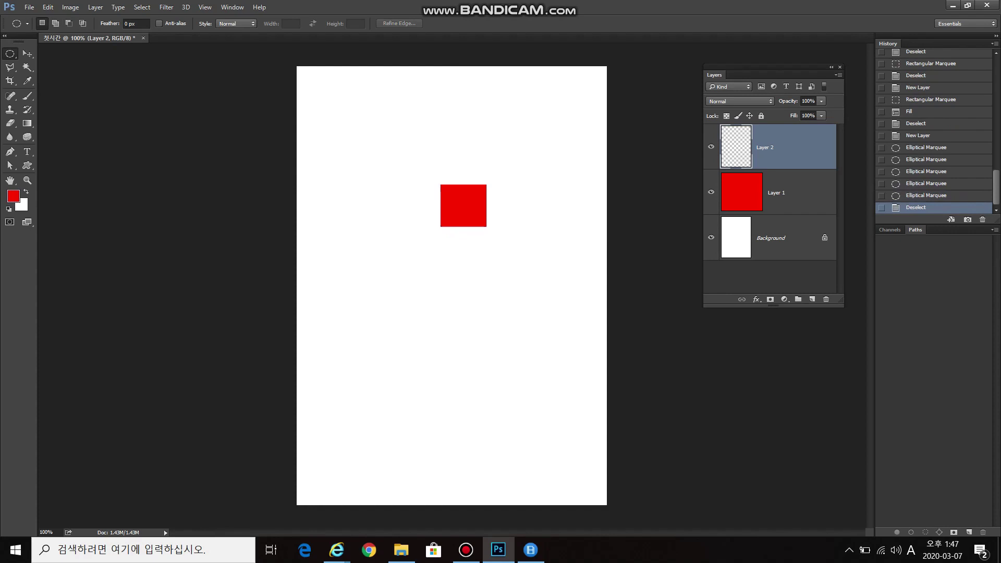
Step: Draw a circular selection diagonally below the red square's left side, fill it with a vivid blue background color, and deselect
drag(367, 225, 436, 294)
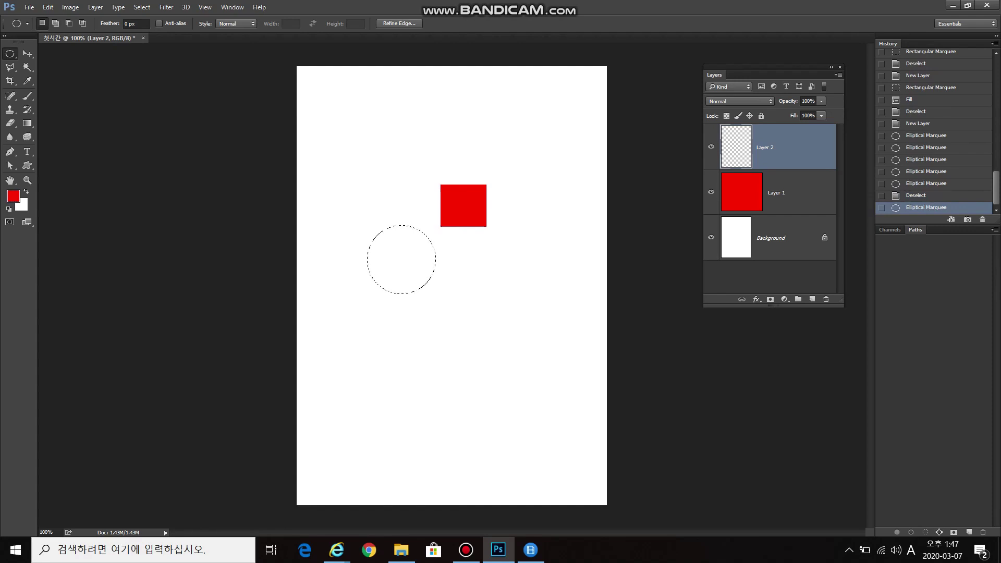
click(21, 204)
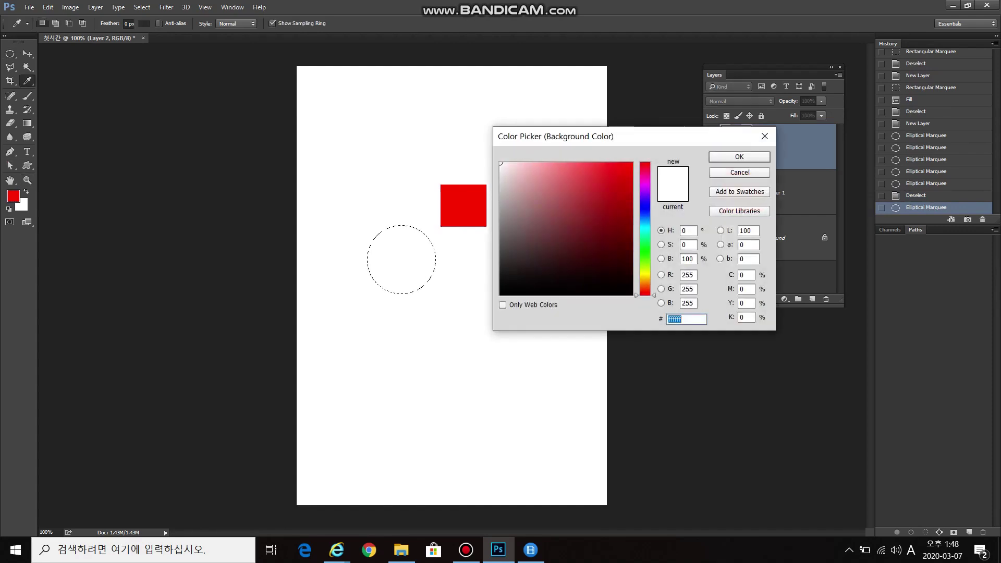
click(578, 163)
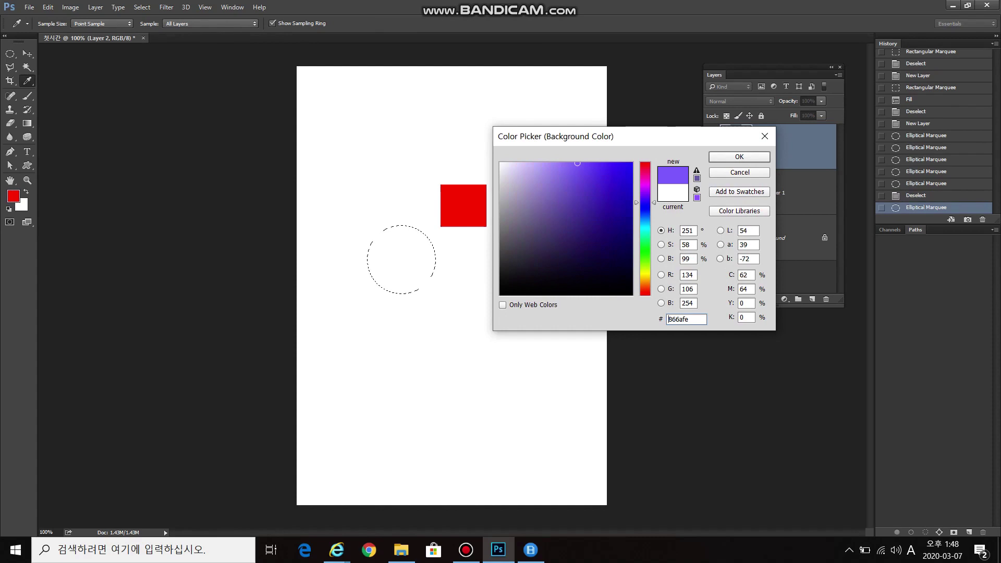
drag(578, 163, 621, 162)
key(Return)
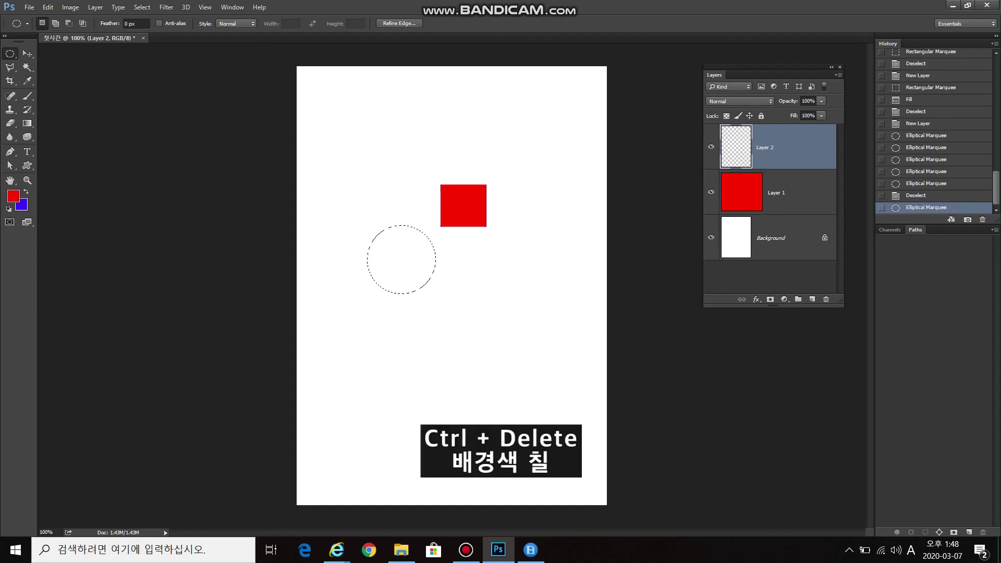
key(ctrl+Delete)
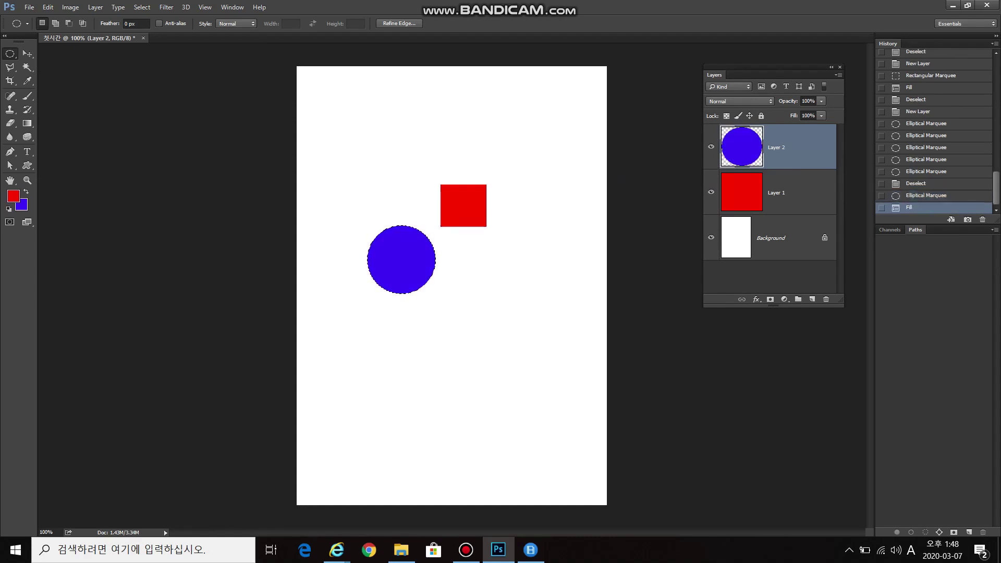
key(ctrl+d)
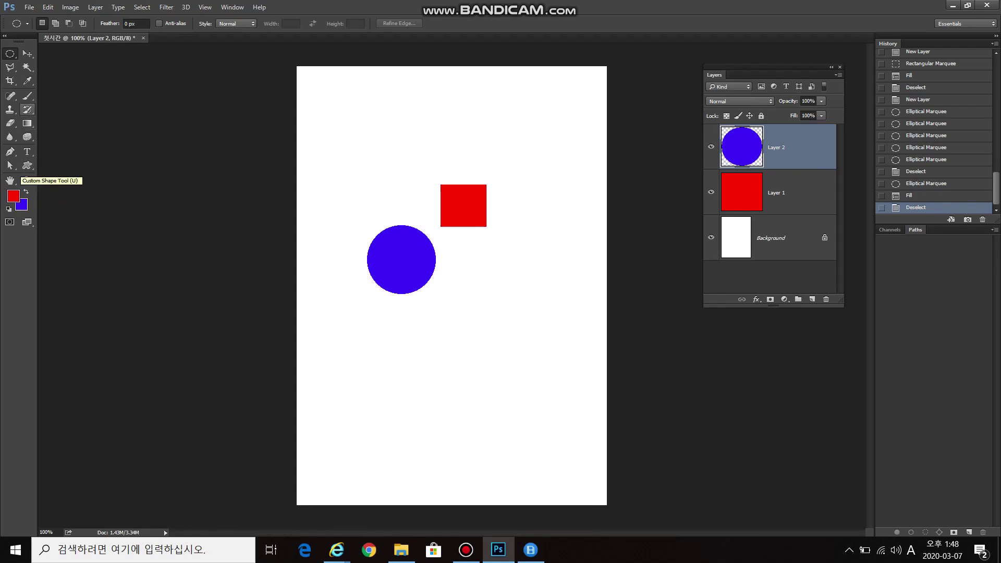
Step: Activate the Horizontal Type tool and set the text color to black (000000)
click(27, 152)
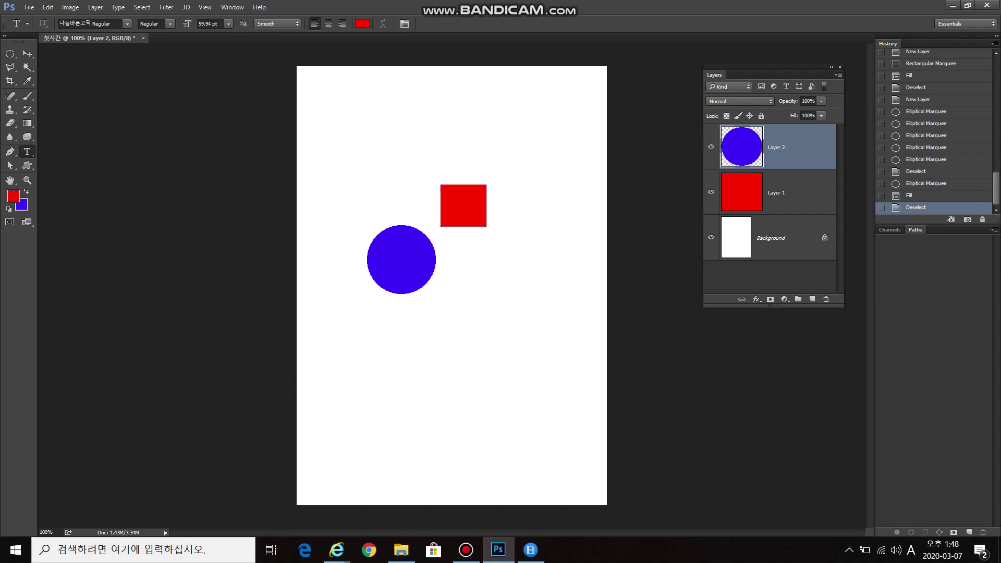
click(362, 24)
click(504, 293)
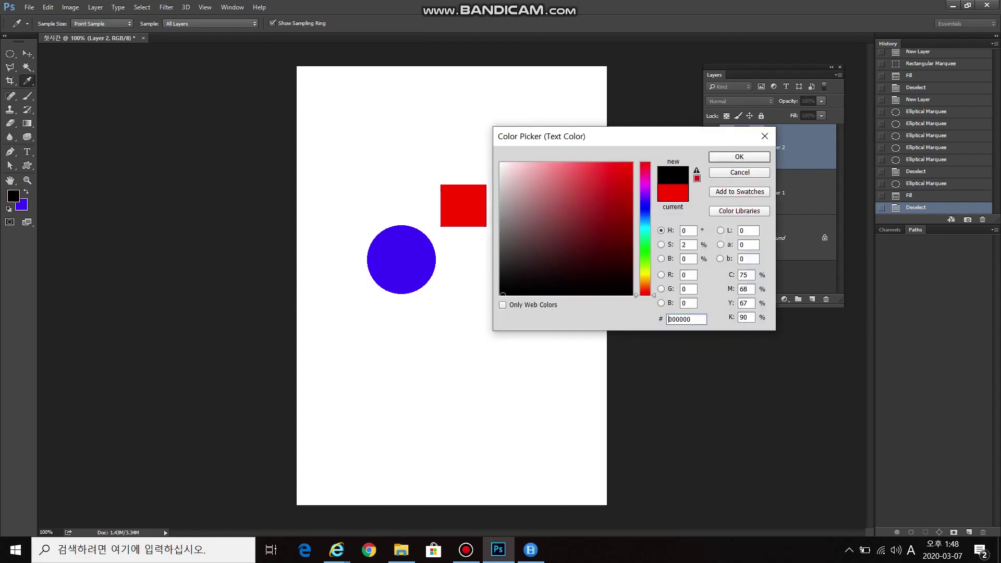
click(737, 157)
Step: Start a text note near the page's upper left corner with the lines "전경색 칠" and "Alt + delete"
click(330, 119)
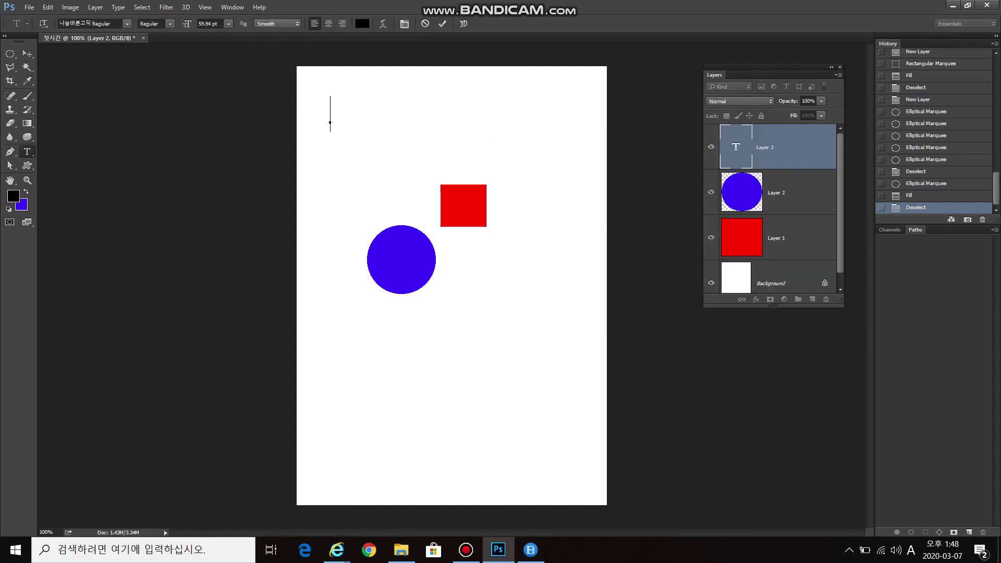
text(wj)
key(BackSpace)
key(BackSpace)
key(Hangul)
text(전겨ㅇ)
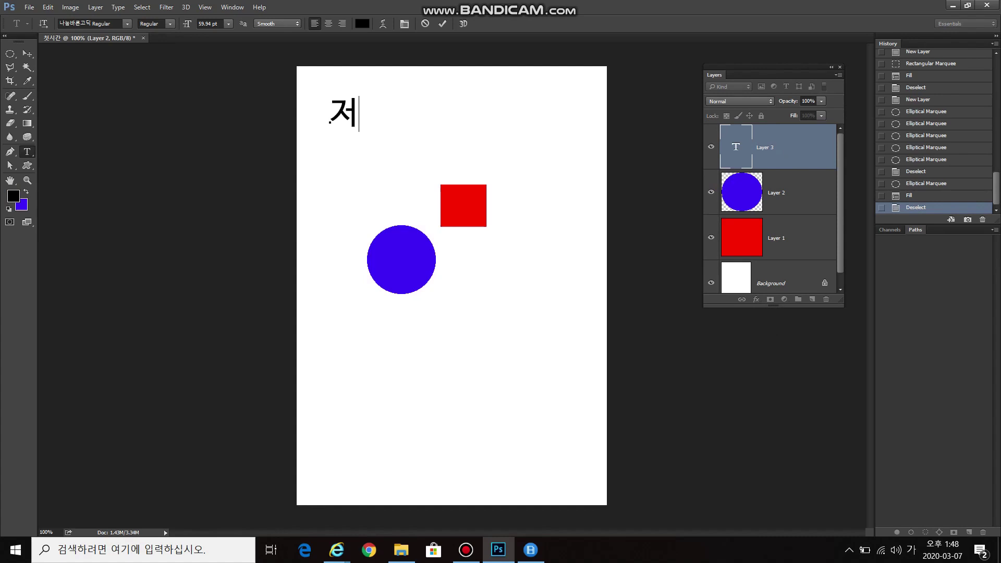
key(BackSpace)
key(BackSpace)
text(경색 칠)
key(Return)
key(Hangul)
text(A)
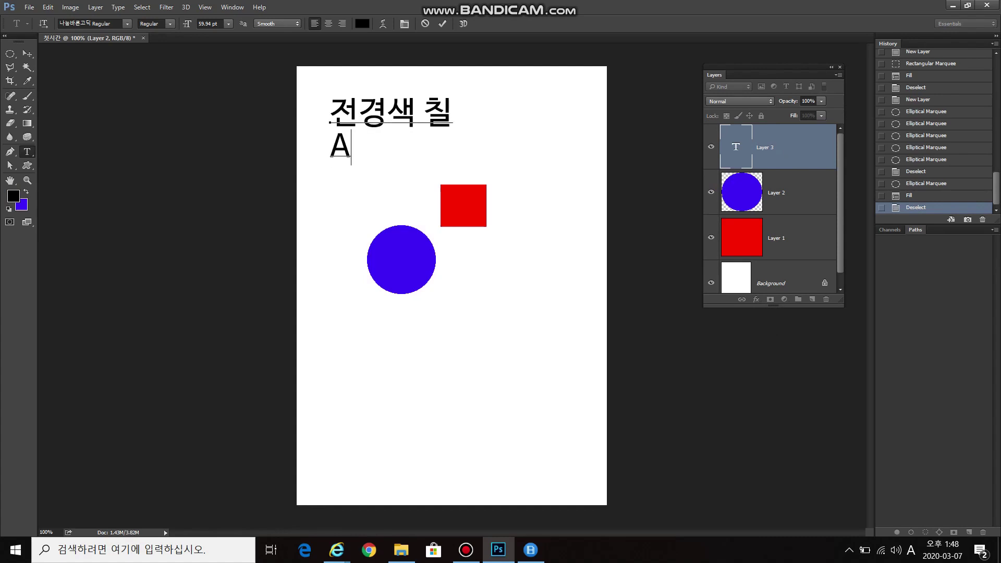
text(lt + del)
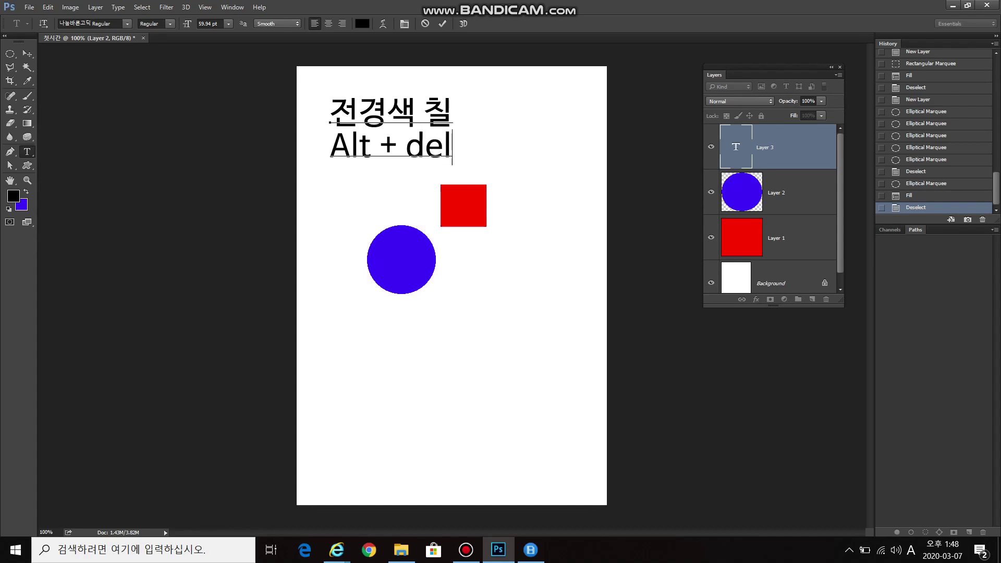
text(ete)
Step: Add the lines "배경색 칠" and "Ctrl + delete" below a blank line and commit the text
key(Return)
key(Return)
key(Hangul)
text(배겨ㅇ색 칠)
key(Return)
key(Hangul)
text(Ctrl + )
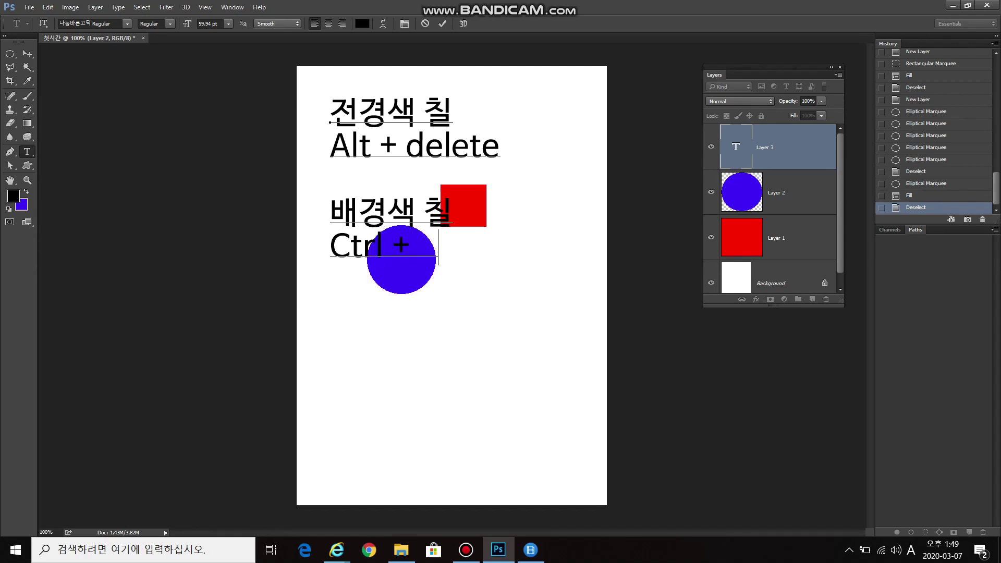
text(delete)
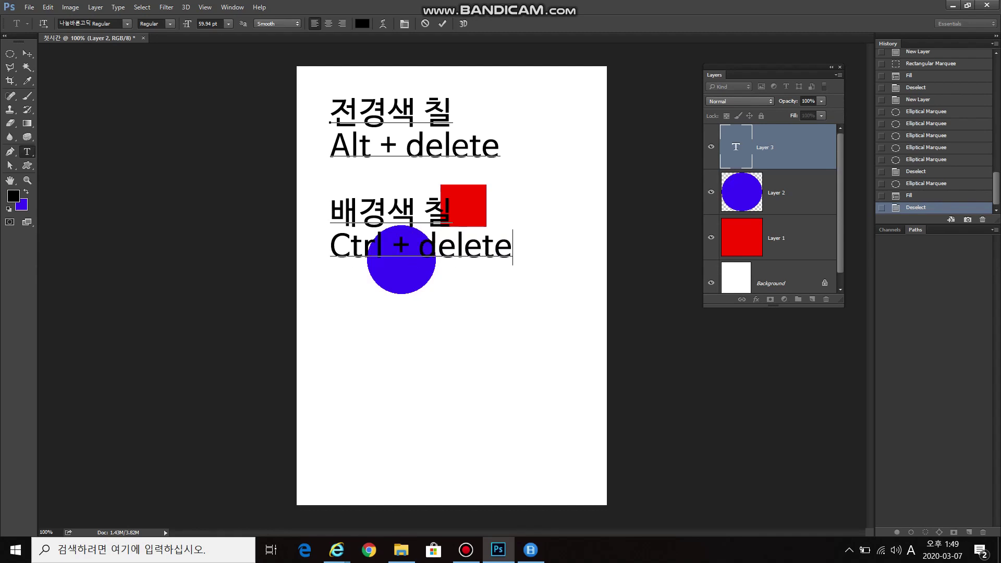
key(ctrl+Return)
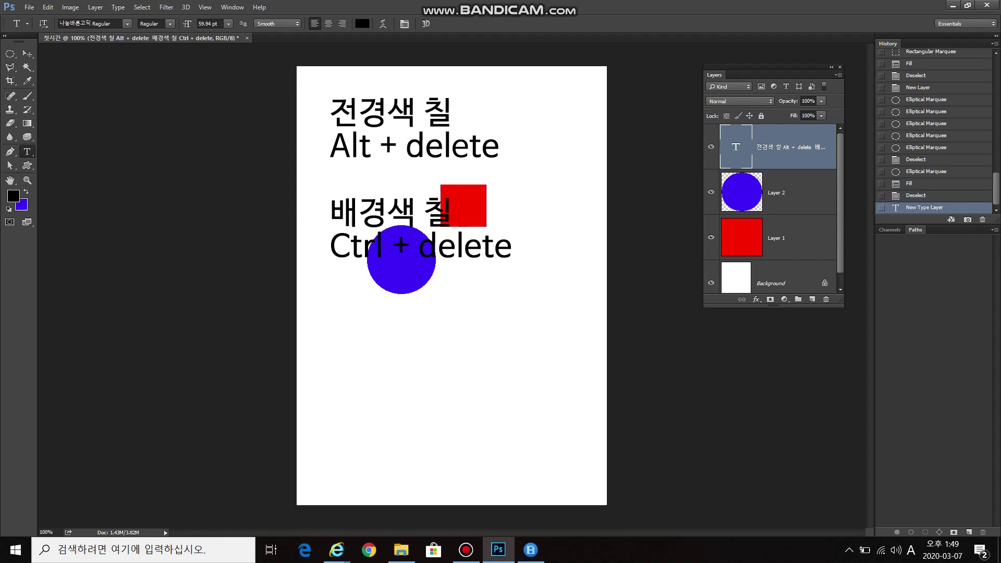
Step: Move the red square and blue circle together below the text, and shift the text slightly to the right
click(27, 54)
drag(467, 213, 540, 340)
click(777, 193)
shift+click(777, 238)
key(alt+period)
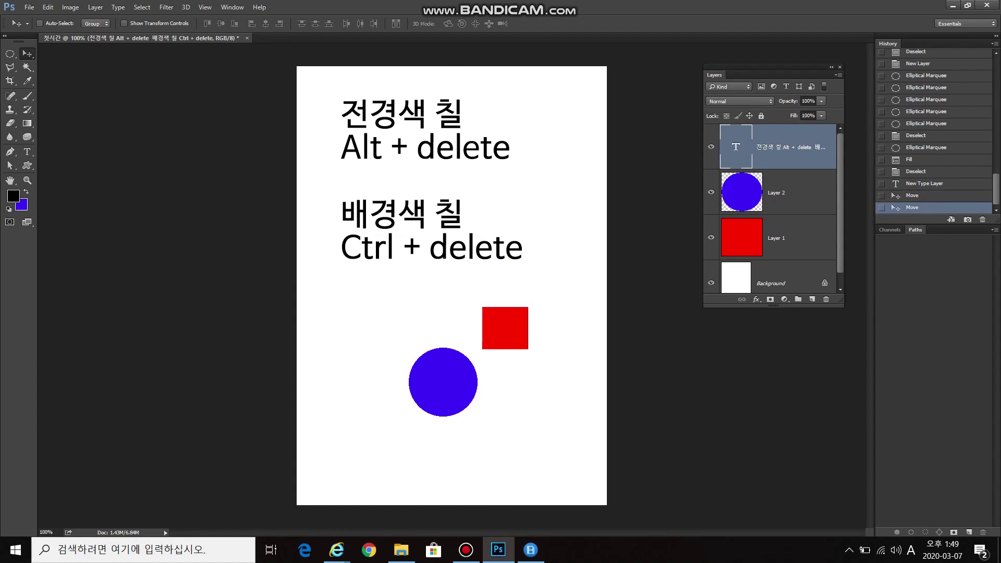
Step: Delete the text layer and move the red square and blue circle together back to the page's upper middle
key(m)
key(v)
key(Delete)
drag(521, 243, 506, 112)
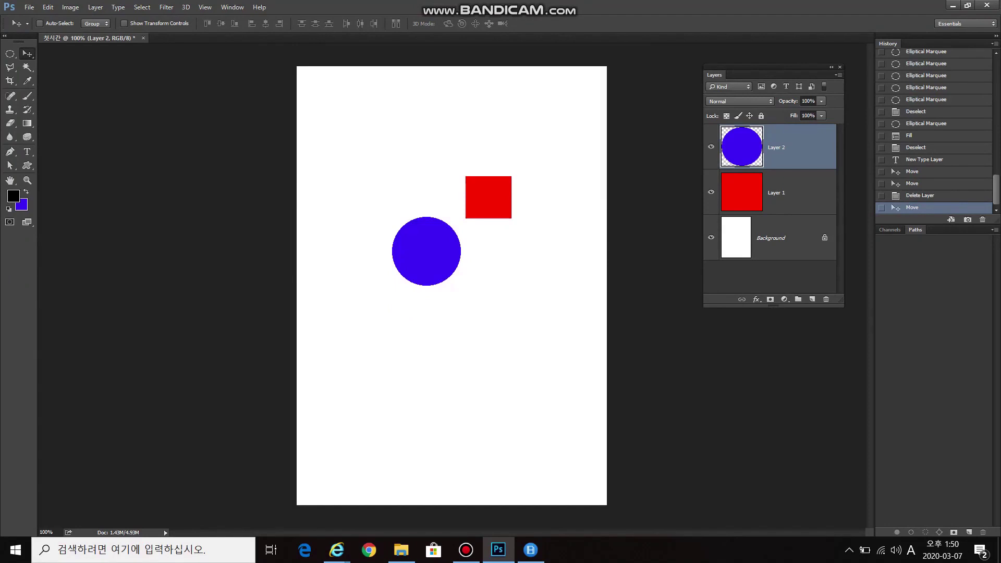
Step: Examine the tool variants grouped with the Move tool and with the Elliptical Marquee tool
right_click(28, 53)
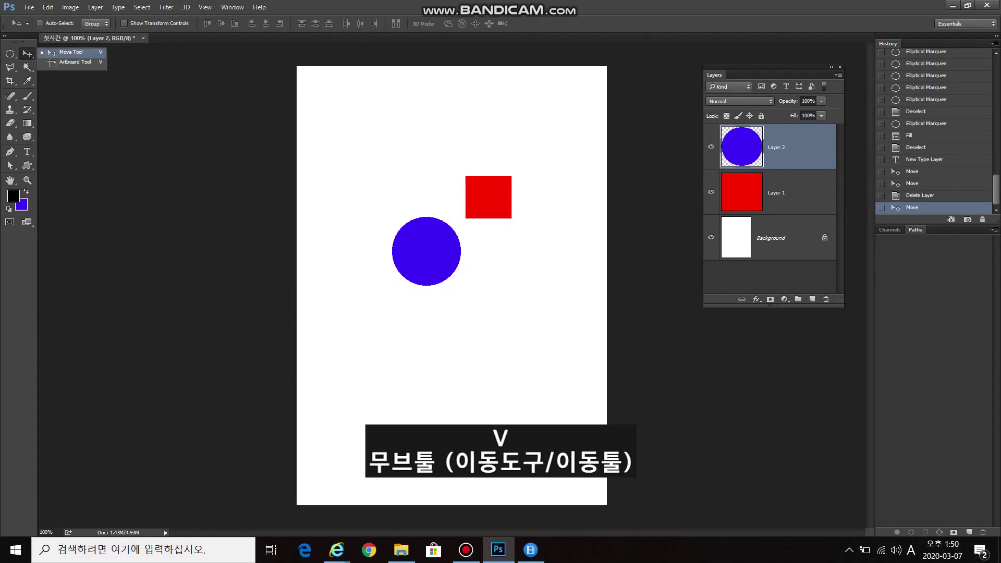
right_click(9, 53)
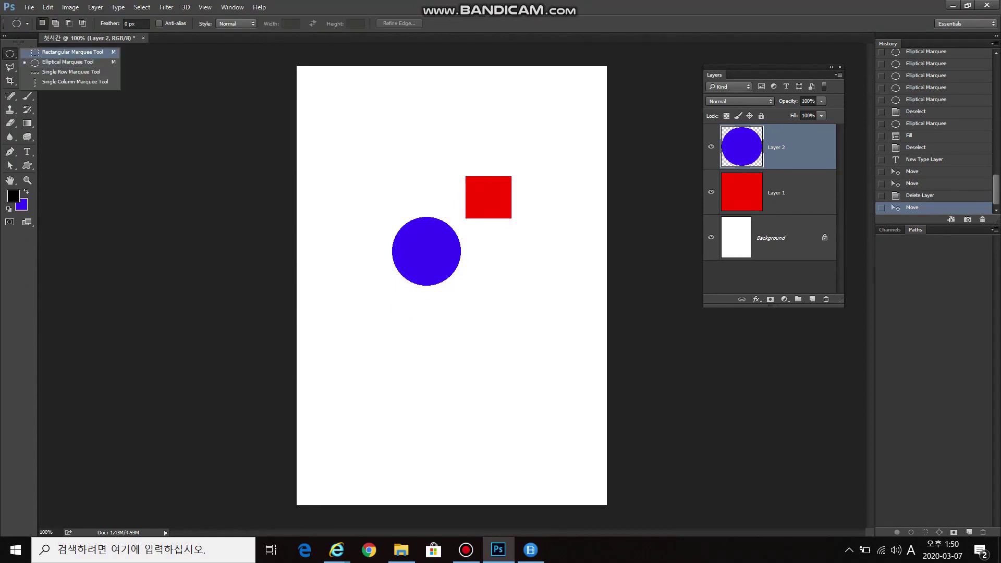
key(Escape)
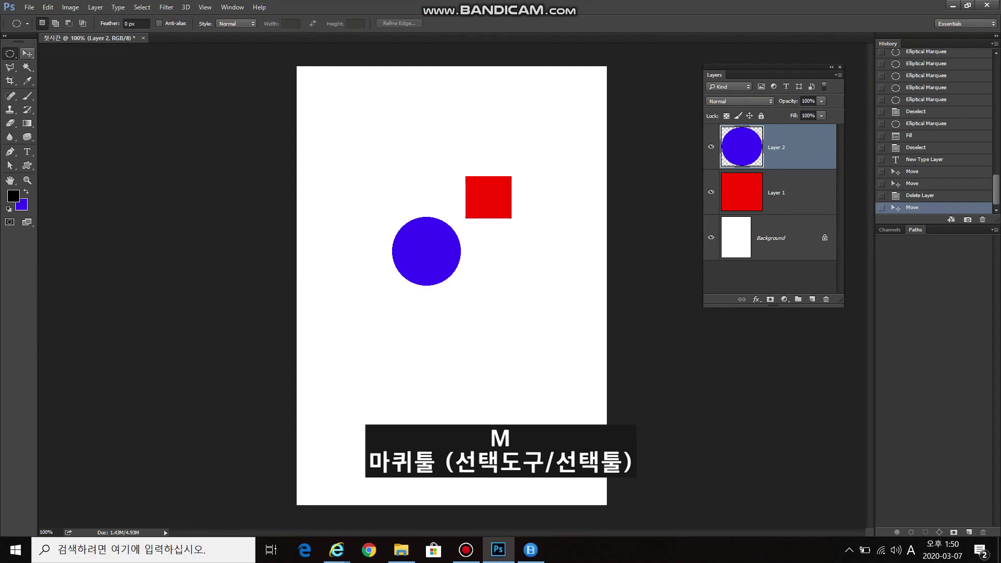
Step: Spread the shapes apart, moving the blue circle to the left and the red square to the upper right with the Move tool
key(v)
drag(426, 230, 391, 243)
mouse_move(489, 197)
mouse_down()
mouse_move(512, 217)
mouse_move(488, 216)
mouse_up()
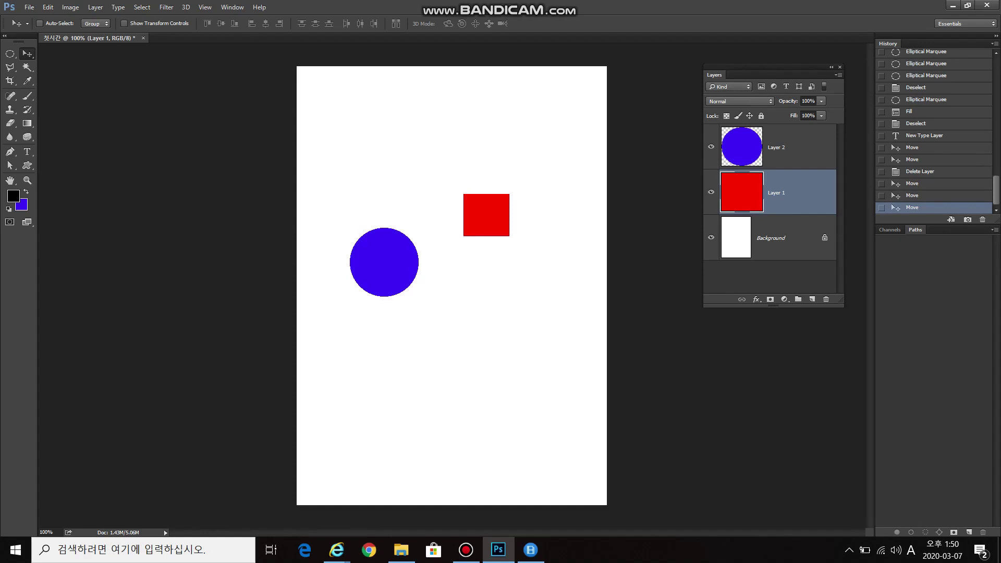
drag(390, 285, 390, 260)
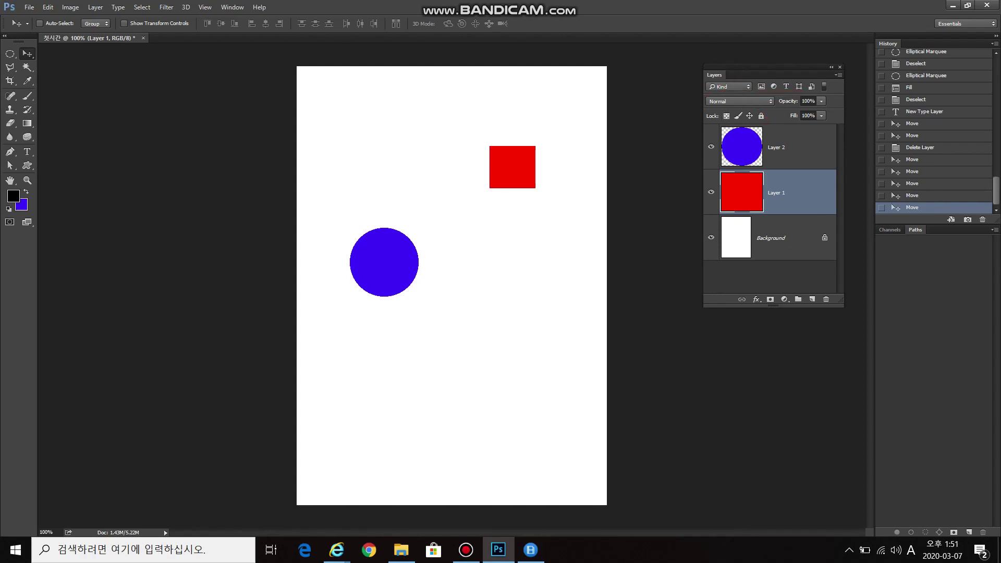
Step: Move the blue circle onto the red square and practise reordering their layers, ending with the circle behind the square
click(782, 148)
drag(391, 284, 513, 172)
drag(777, 147, 777, 214)
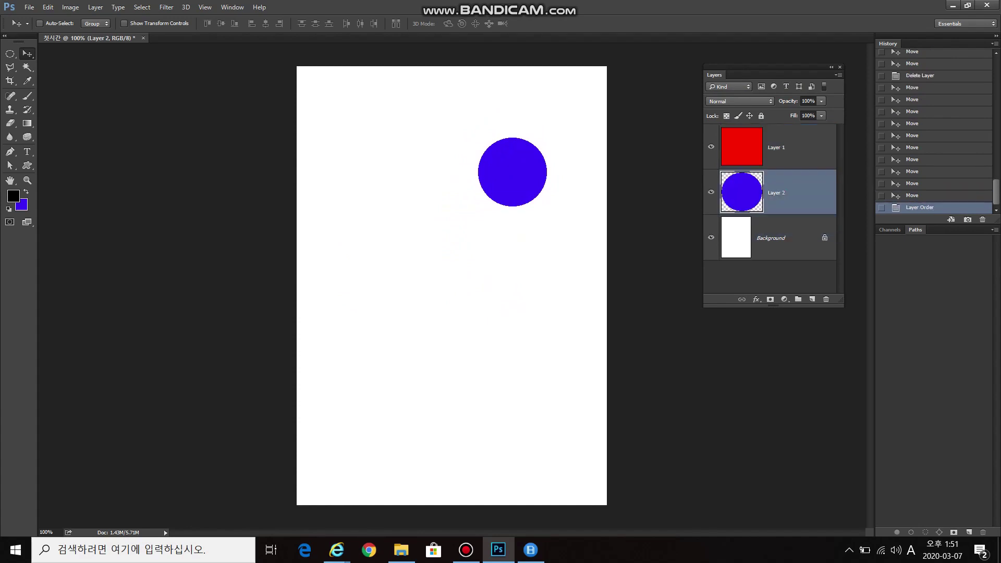
key(ctrl+])
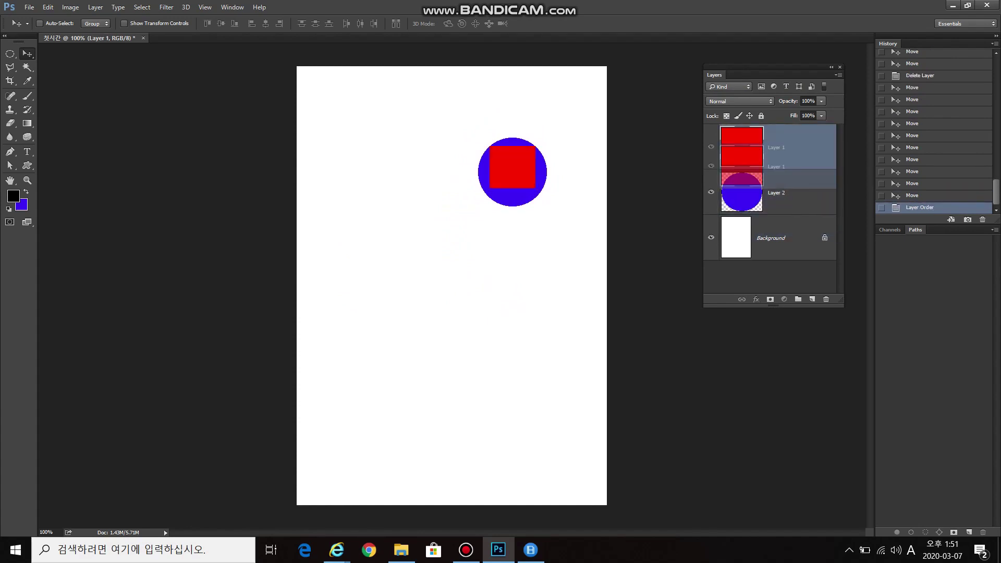
key(ctrl+])
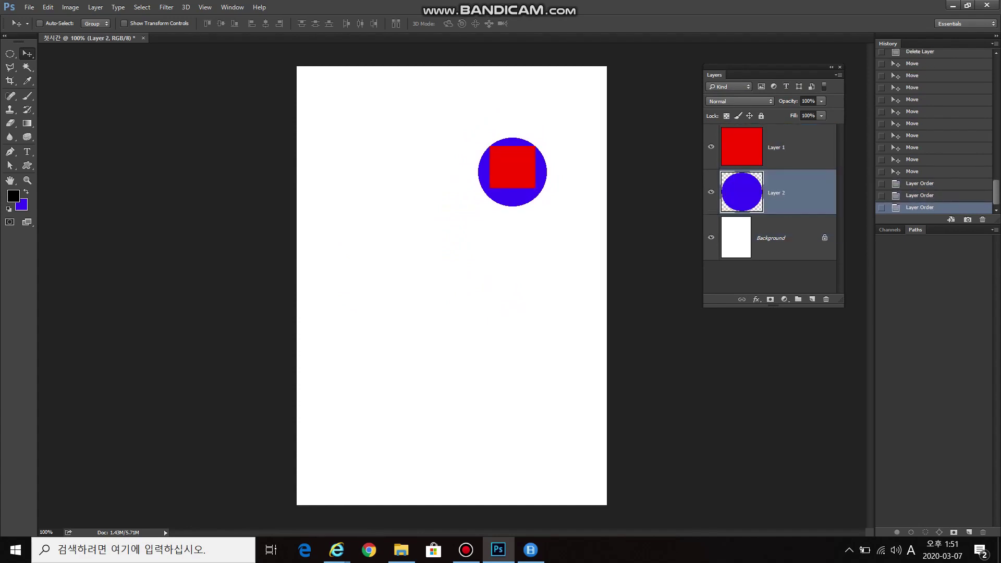
Step: Offset the red square over the circle's upper left edge and practise bringing layers forward and sending them backward, ending with the square in front
click(777, 147)
drag(509, 167, 501, 129)
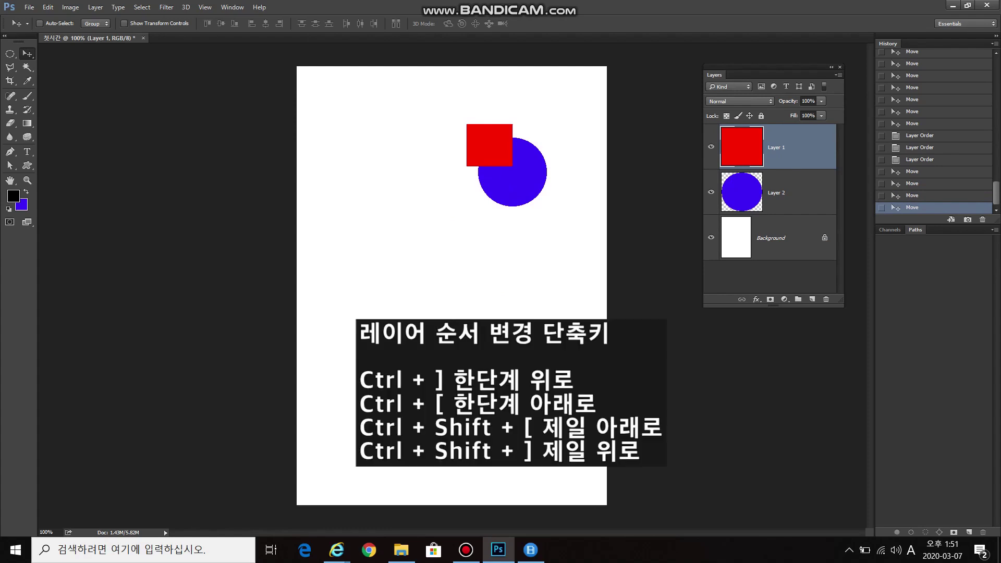
key(ctrl+bracketleft)
click(777, 147)
key(ctrl+bracketleft)
key(ctrl+bracketright)
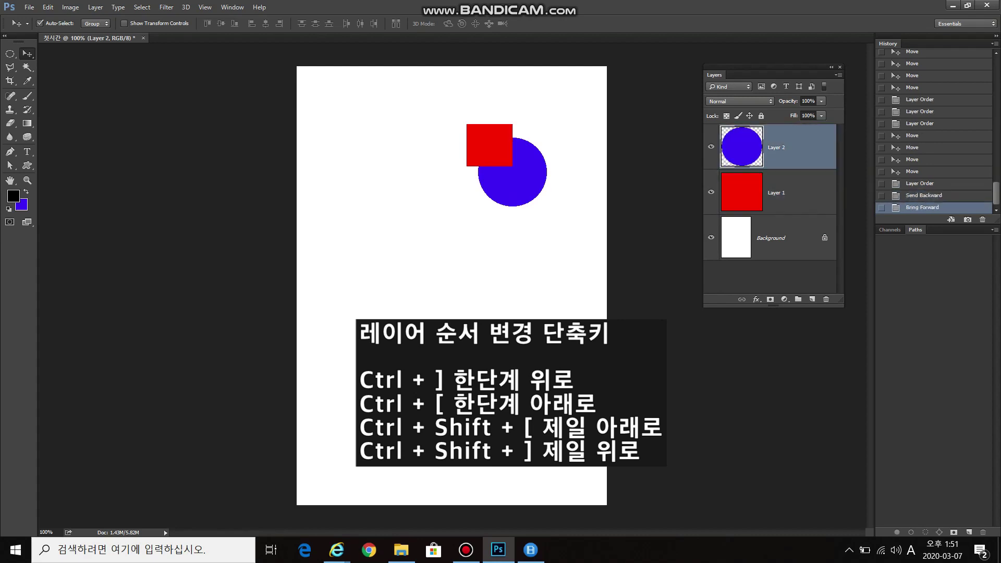
key(ctrl+bracketleft)
key(ctrl+bracketright)
key(ctrl+bracketleft)
key(ctrl+bracketright)
key(ctrl+bracketleft)
key(ctrl+bracketright)
key(ctrl+bracketleft)
key(ctrl+bracketright)
key(ctrl+bracketleft)
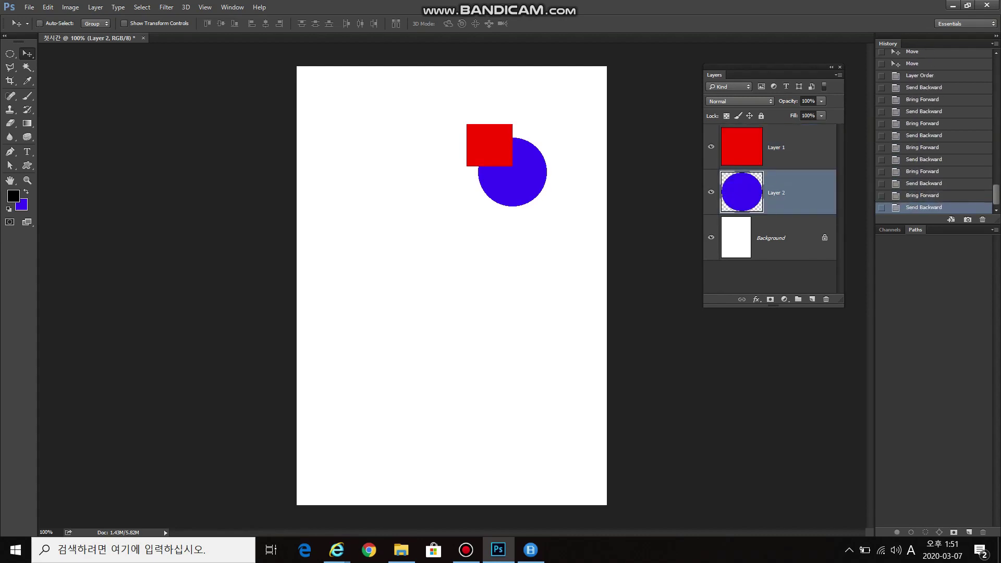
Step: Move the red square clear of the circle's left side and practise swapping the two layers, ending with the square's layer on top
click(777, 147)
drag(498, 131, 446, 137)
drag(777, 147, 777, 199)
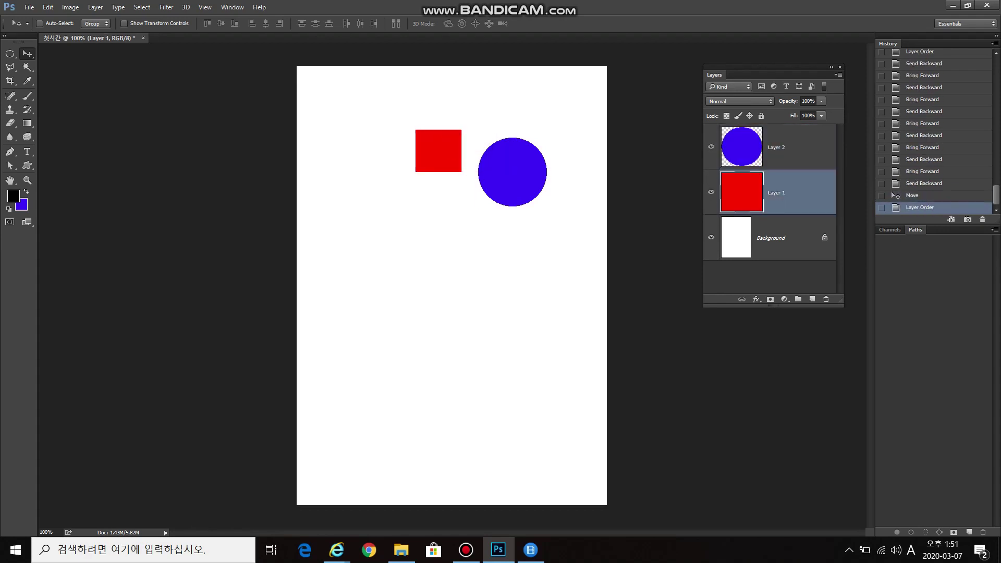
drag(777, 149, 777, 206)
drag(777, 148, 777, 200)
Step: Move the blue circle and red square around in turn, leaving them side by side with the square to the left of the circle
drag(539, 157, 495, 161)
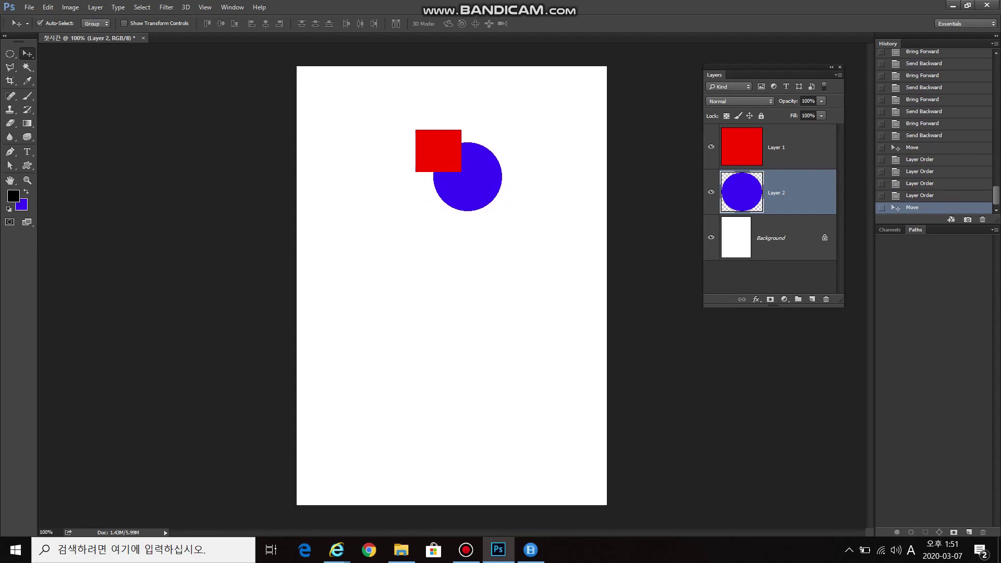
drag(438, 152, 398, 171)
drag(469, 187, 502, 237)
drag(413, 159, 438, 216)
drag(498, 230, 508, 166)
drag(435, 208, 422, 155)
mouse_move(508, 151)
mouse_down()
mouse_move(513, 184)
mouse_move(508, 167)
mouse_up()
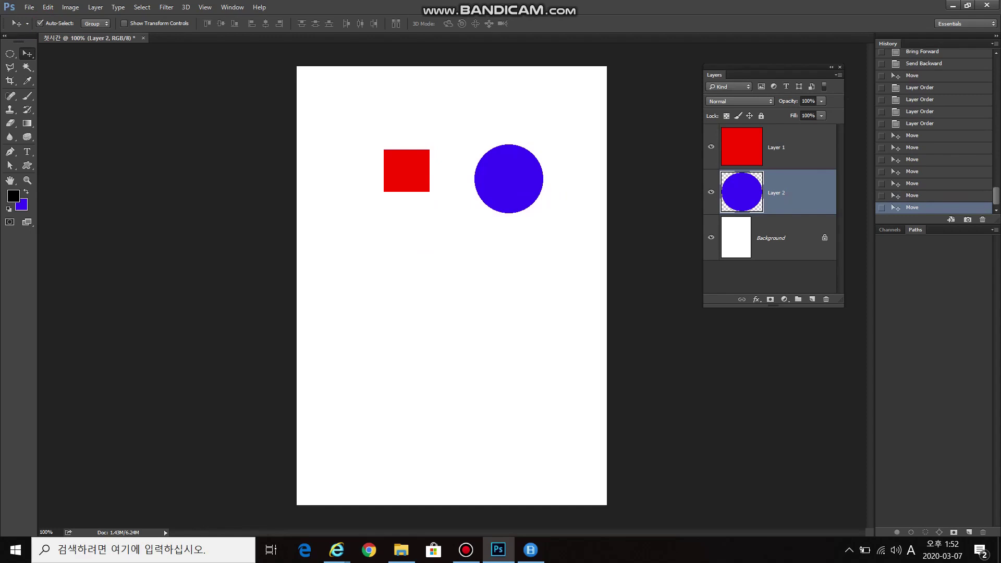
Step: Add a new layer at the top of the stack and paint a tiny black brush mark below the red square
key(ctrl+shift+alt+n)
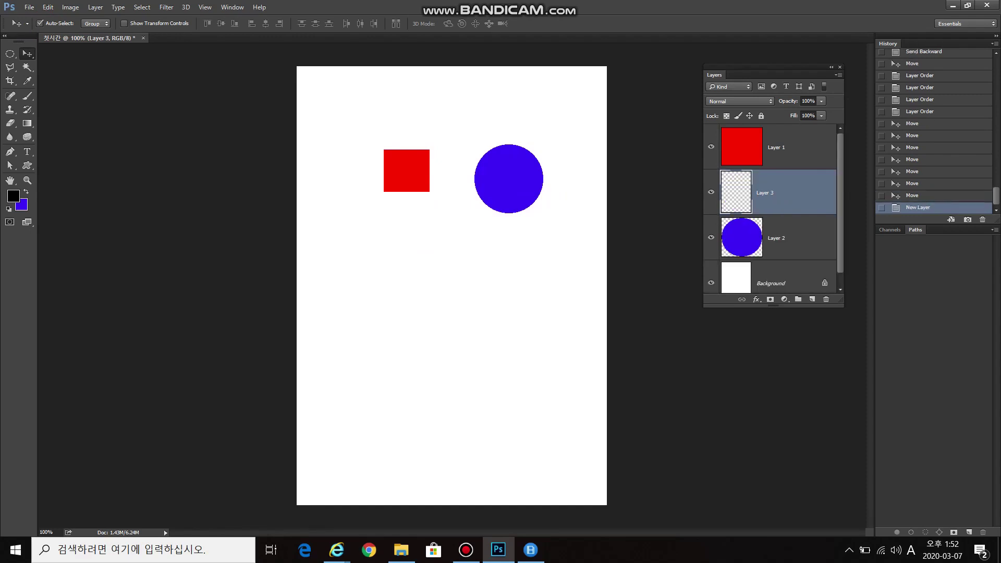
drag(767, 192, 766, 130)
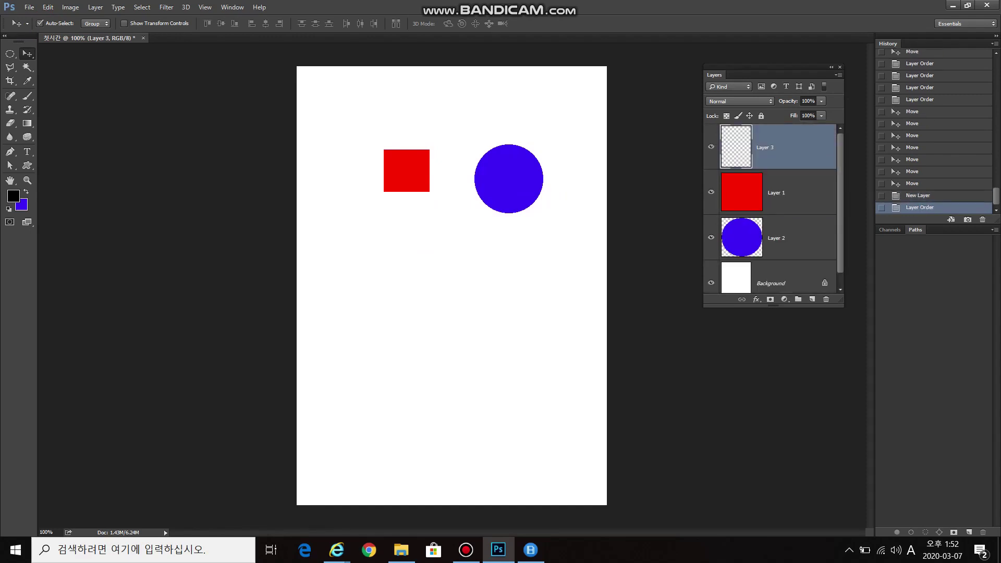
key(b)
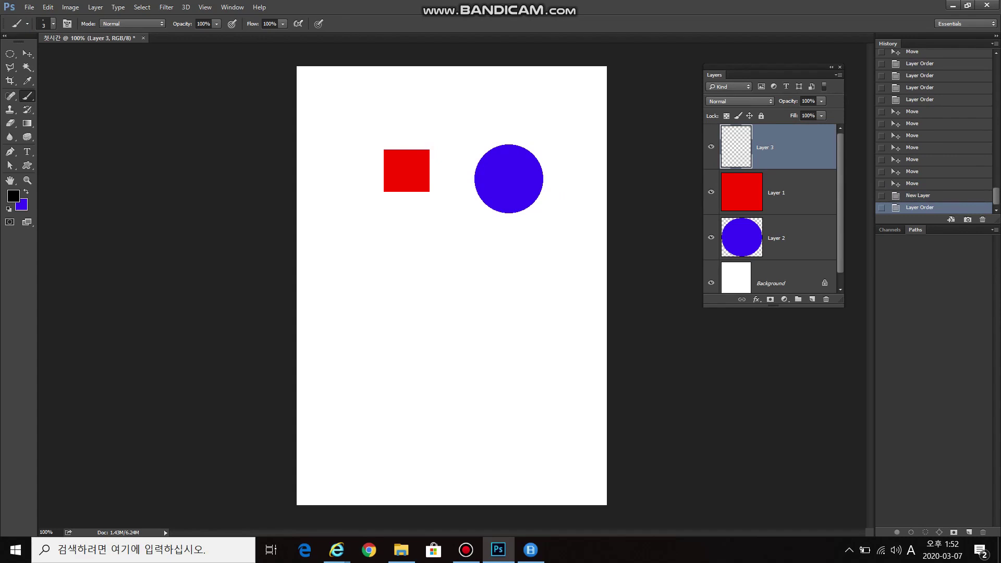
drag(397, 213, 399, 215)
Step: Practise picking the tiny brush mark with a selection box, move it up to the red square, and select both layers together
key(v)
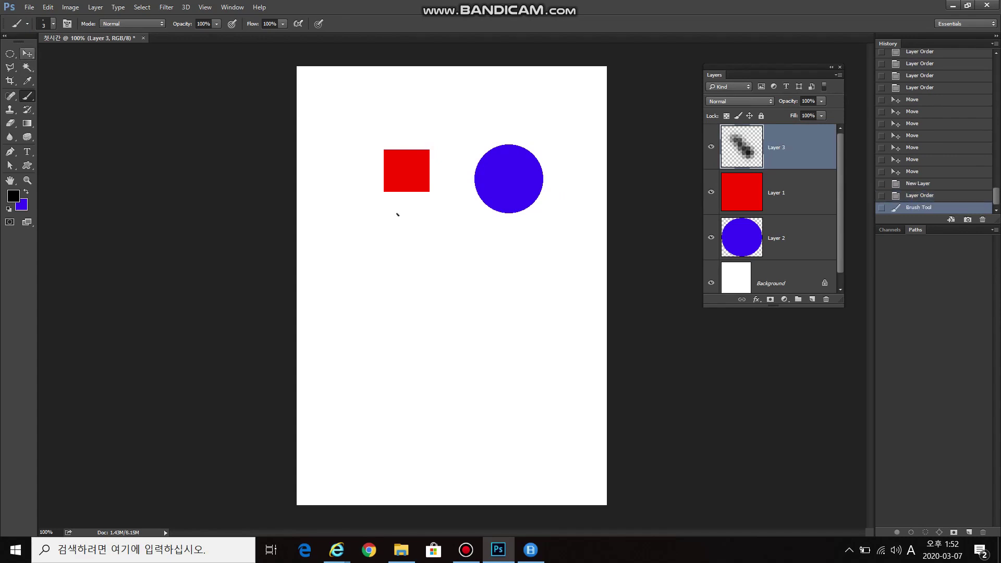
click(417, 214)
mouse_move(414, 230)
mouse_down()
mouse_move(413, 199)
mouse_move(336, 203)
mouse_up()
click(337, 203)
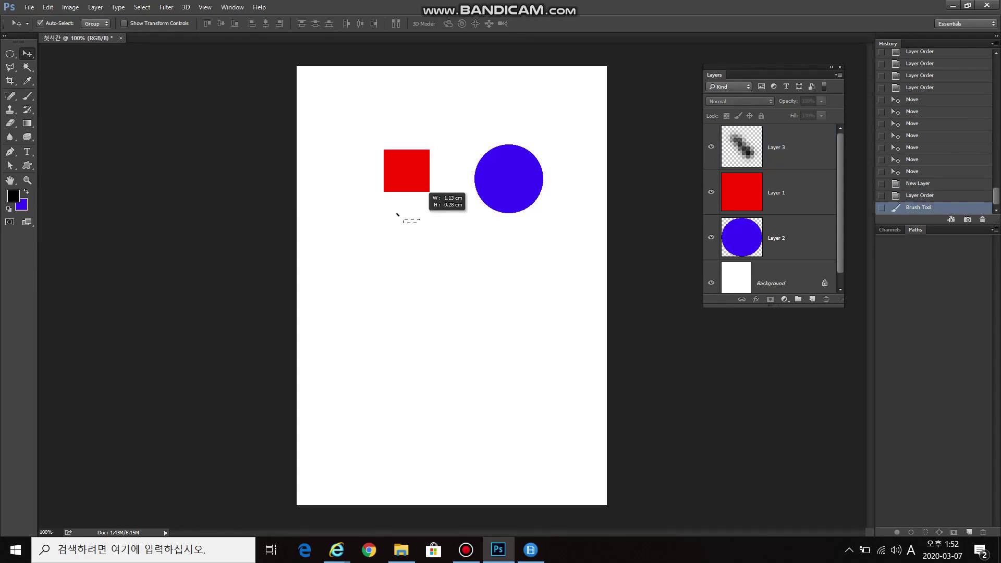
mouse_move(402, 210)
mouse_down()
mouse_move(382, 225)
mouse_move(384, 271)
mouse_move(403, 220)
mouse_move(409, 229)
mouse_move(426, 203)
mouse_move(425, 236)
mouse_move(430, 204)
mouse_move(452, 183)
mouse_move(417, 168)
mouse_move(427, 208)
mouse_move(412, 155)
mouse_up()
shift+click(413, 172)
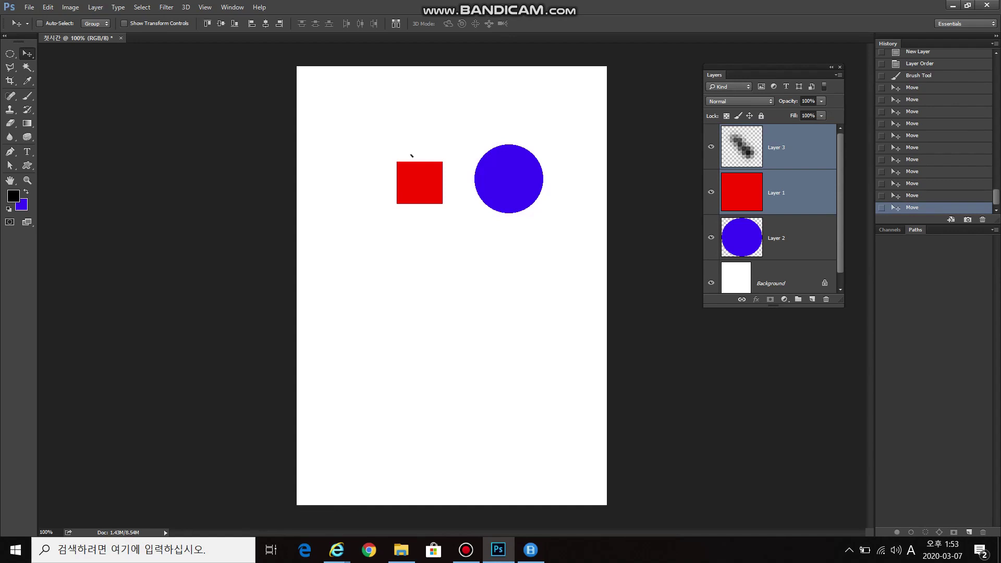
Step: Delete the brush mark's layer and swap the two shape layers back and forth, ending with the red square's layer on top
click(777, 147)
key(Delete)
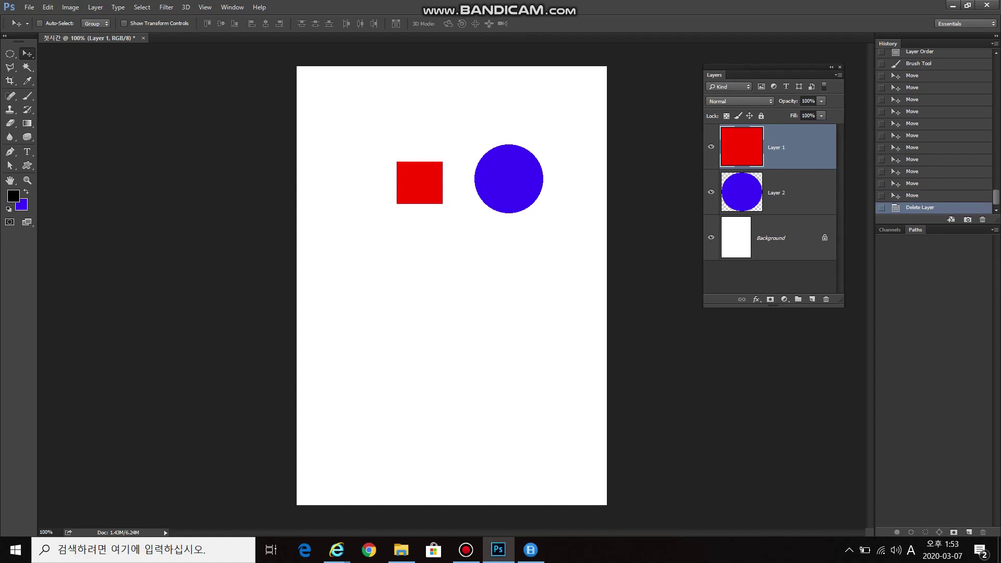
drag(777, 147, 746, 214)
drag(741, 147, 741, 193)
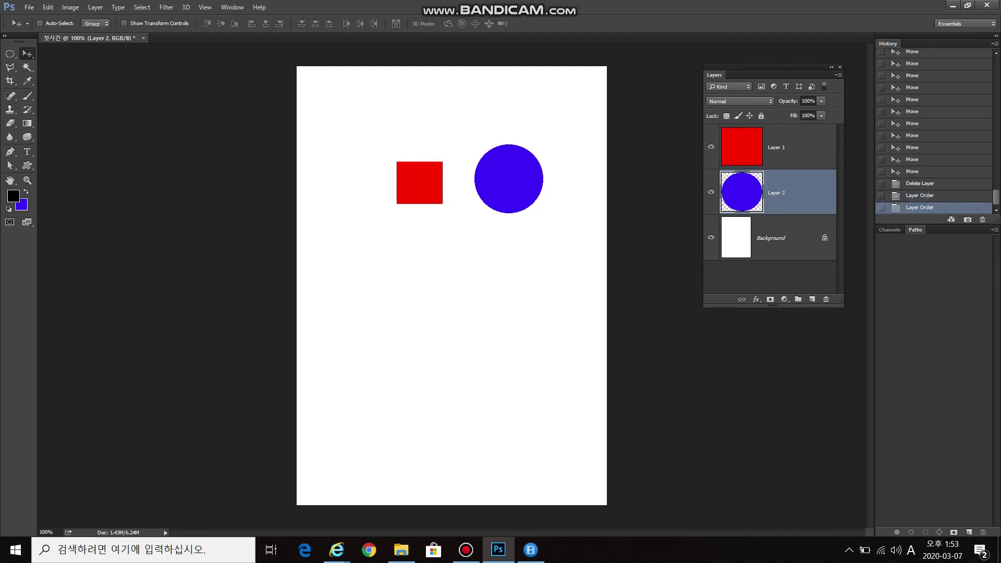
Step: Reposition the blue circle and red square so that the square overlaps the circle's upper right edge
click(782, 147)
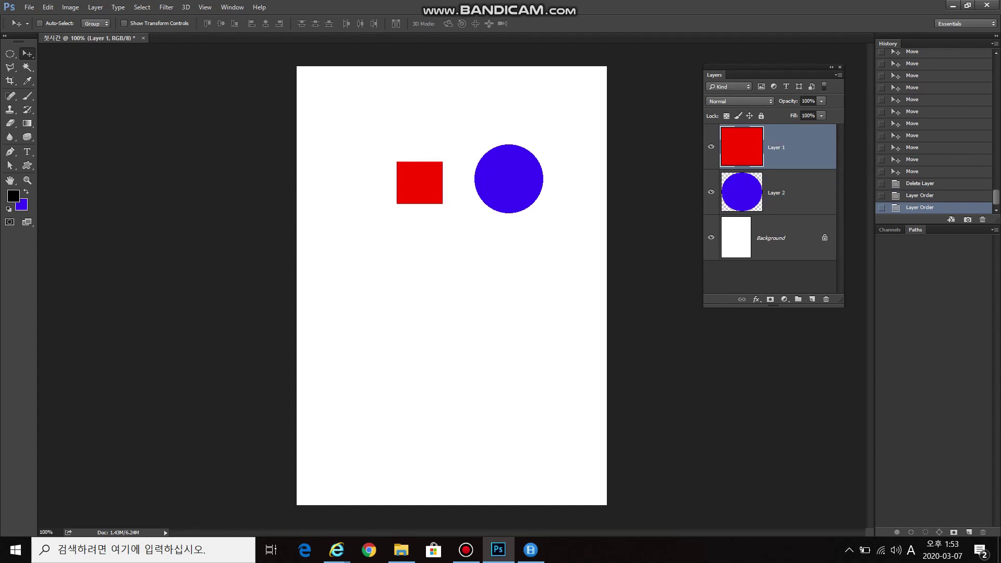
mouse_move(420, 182)
mouse_down()
mouse_move(441, 144)
mouse_move(485, 157)
mouse_move(461, 197)
mouse_move(427, 197)
mouse_up()
click(783, 193)
click(782, 147)
drag(507, 147, 485, 147)
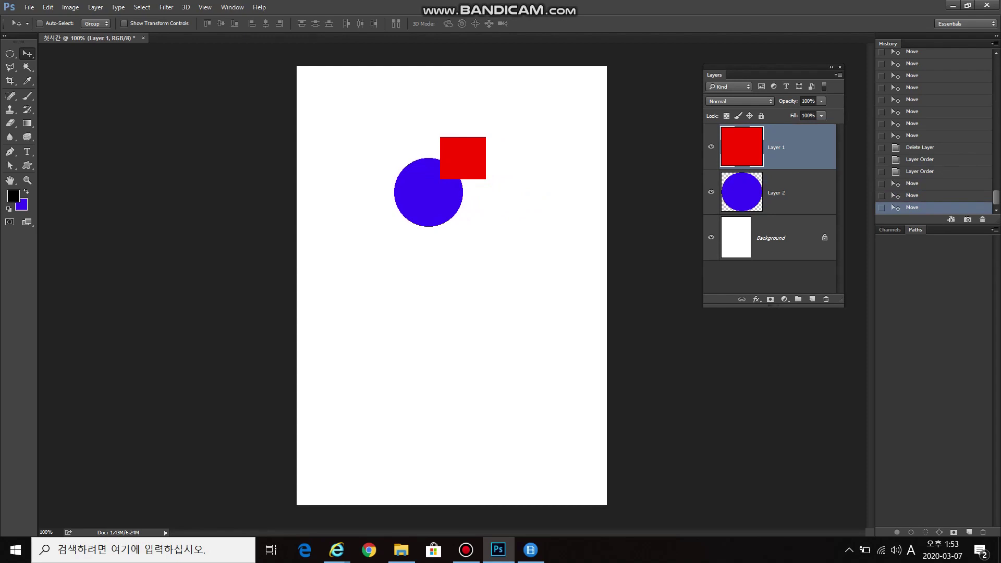
Step: Hide both shape layers and, on a new layer, fill a circular selection with black and a taller elliptical one with blue, deselecting after each
drag(711, 147, 711, 191)
click(812, 299)
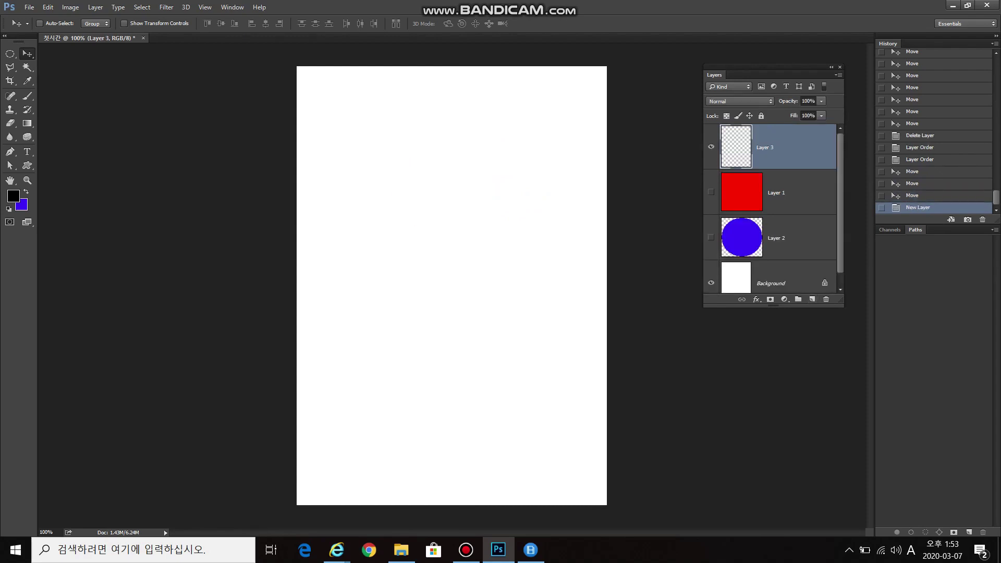
click(9, 53)
drag(316, 150, 493, 353)
key(alt+BackSpace)
key(ctrl+d)
key(ctrl+BackSpace)
key(ctrl+d)
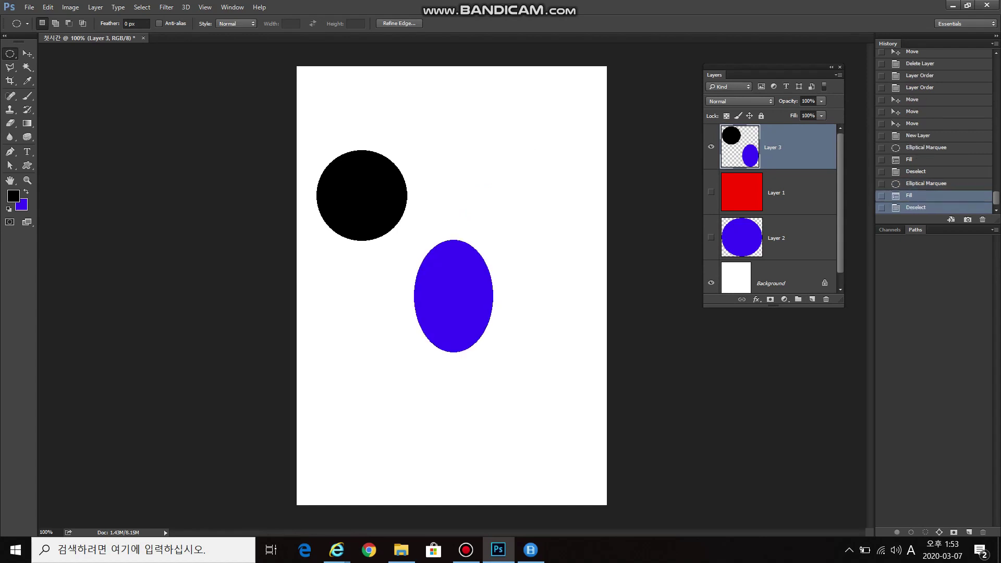
Step: Move the layer with the black circle and the blue ellipse around the page, leaving both shapes further right and slightly higher
key(v)
drag(473, 265, 524, 280)
drag(391, 159, 395, 221)
drag(541, 337, 533, 284)
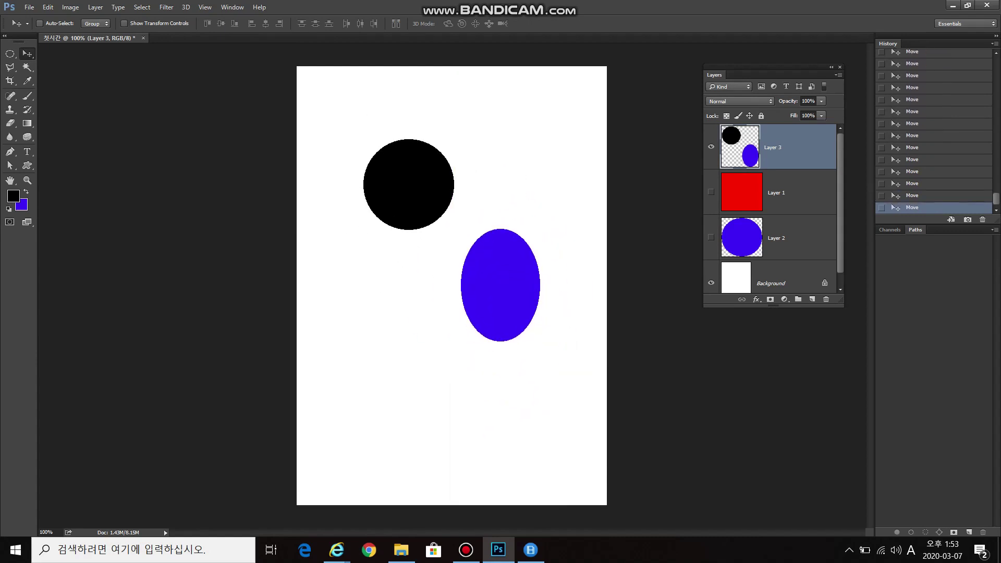
Step: Fill an elliptical selection overlapping the black circle's left edge with crimson on the same layer, deselect, and move the three shapes together
key(m)
drag(332, 151, 409, 198)
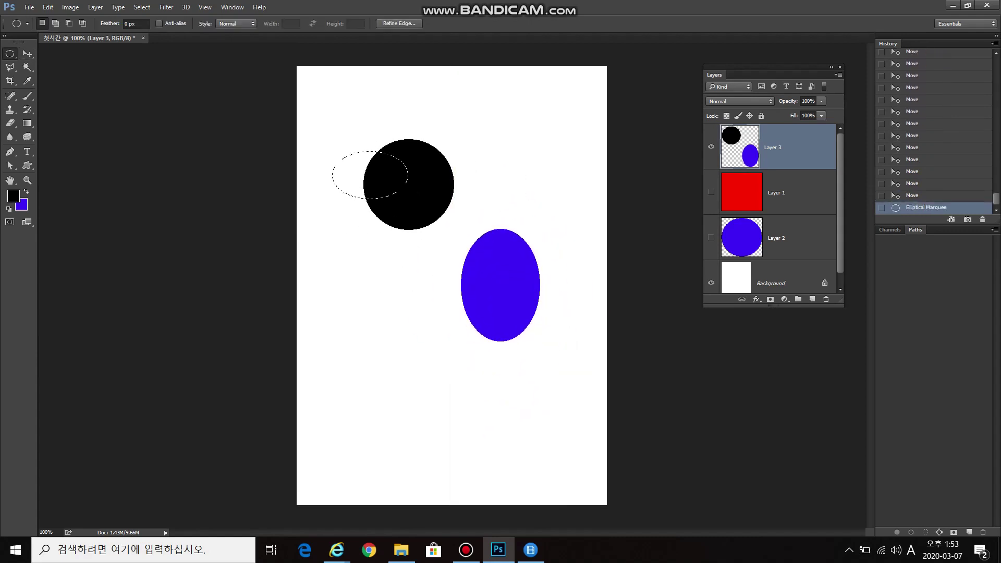
click(13, 195)
click(597, 189)
key(Return)
key(alt+BackSpace)
key(ctrl+d)
key(v)
drag(383, 188, 452, 187)
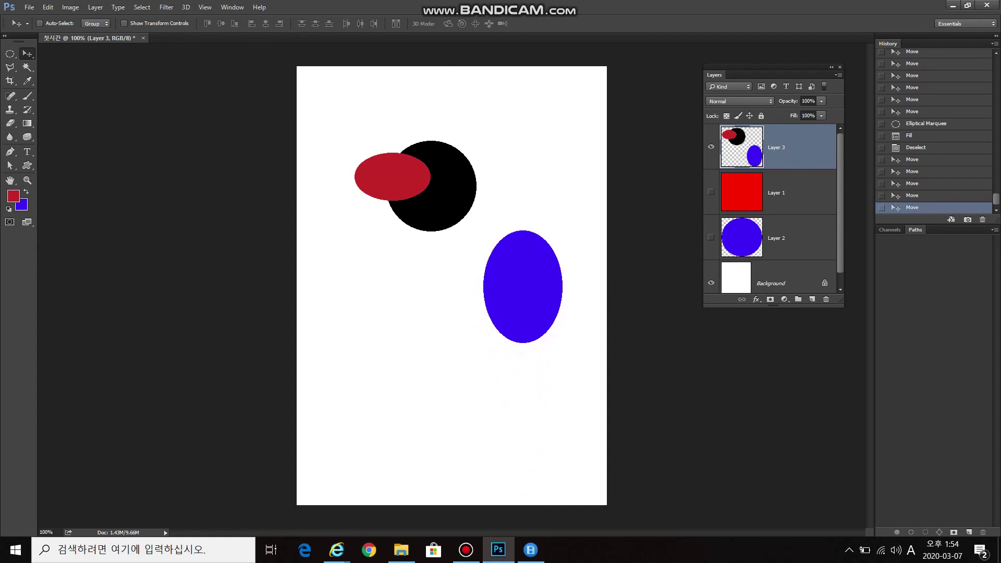
Step: Delete the layer holding the three ellipses and show the blue circle and red square layers again
key(Delete)
click(711, 147)
click(710, 192)
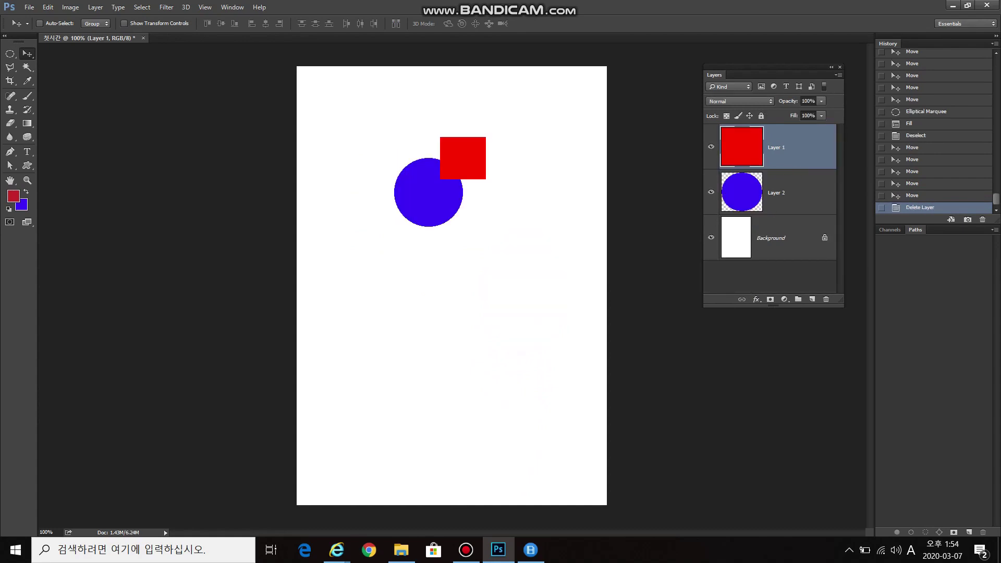
Step: On a new layer, fill an elliptical selection below the blue circle with the crimson foreground color and deselect
key(ctrl+alt+shift+n)
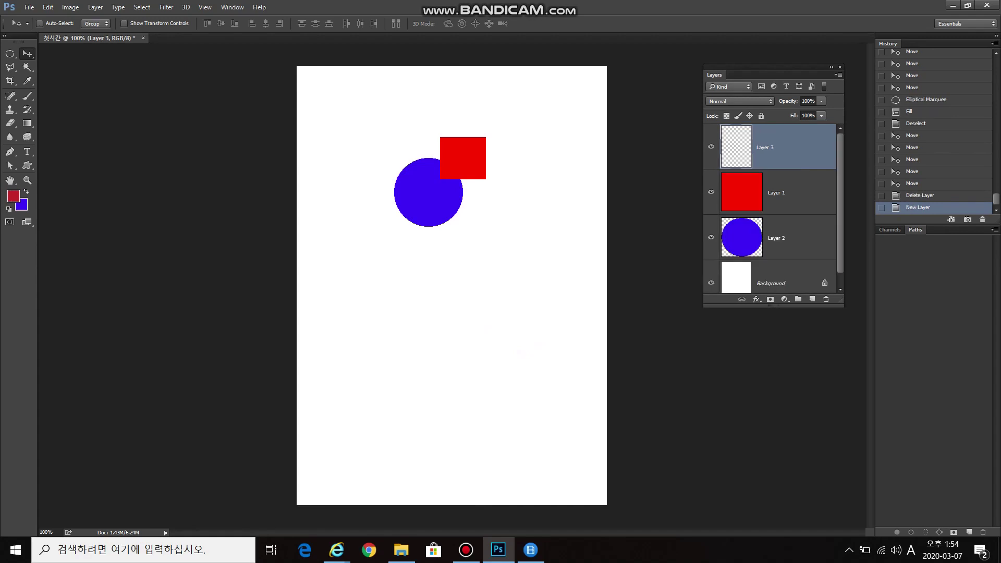
key(m)
drag(418, 241, 496, 308)
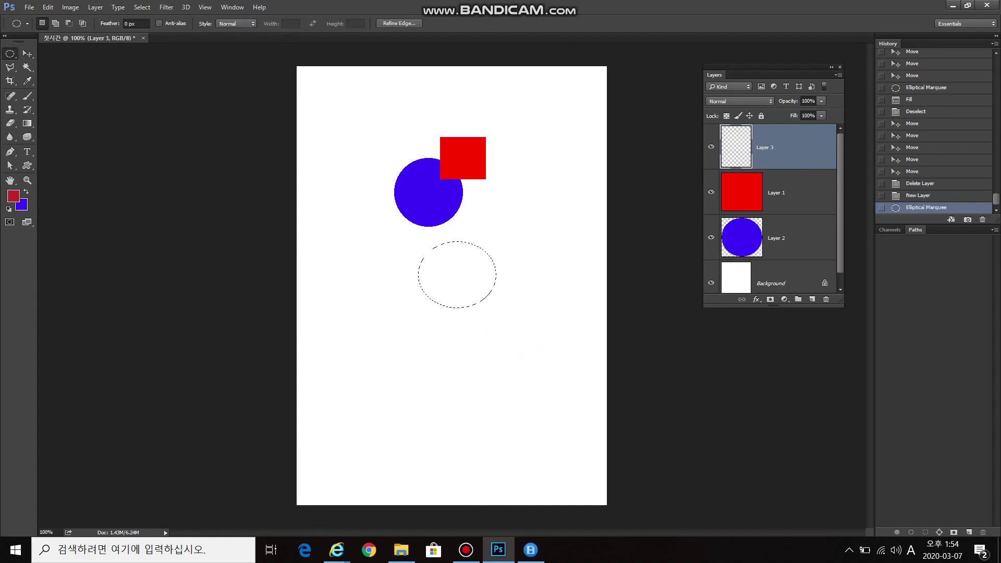
key(alt+BackSpace)
key(ctrl+d)
Step: On separate new layers, fill a small ellipse beside the crimson one with background blue and a wide ellipse below with foreground crimson, deselecting after each
drag(495, 224, 540, 252)
key(ctrl+BackSpace)
key(ctrl+d)
key(ctrl+shift+alt+n)
drag(409, 353, 511, 424)
key(alt+BackSpace)
key(ctrl+d)
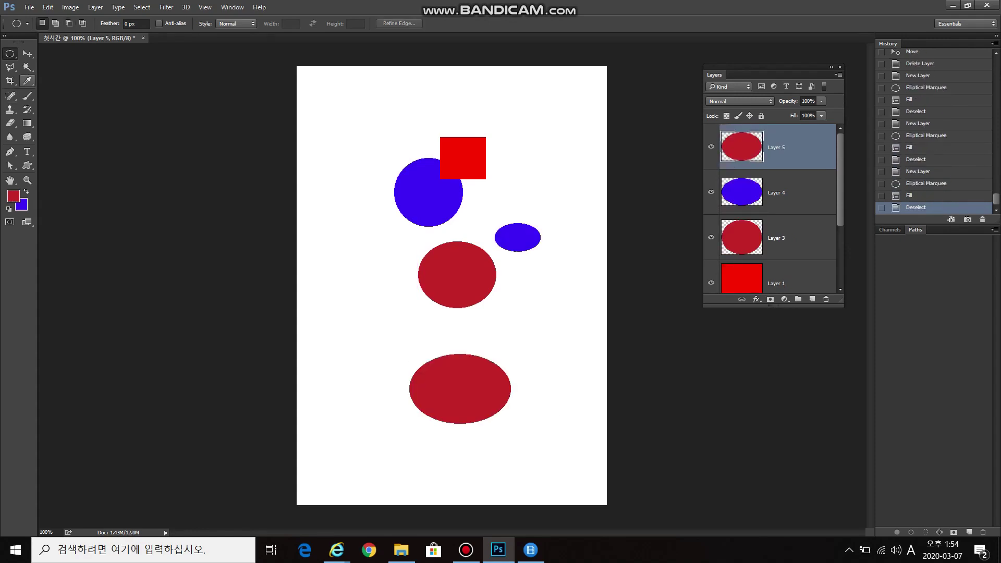
Step: Move the wide crimson ellipse over the blue circle, the small blue ellipse onto its lower edge as top layer, and the rounder crimson ellipse above them
key(v)
drag(464, 362, 405, 180)
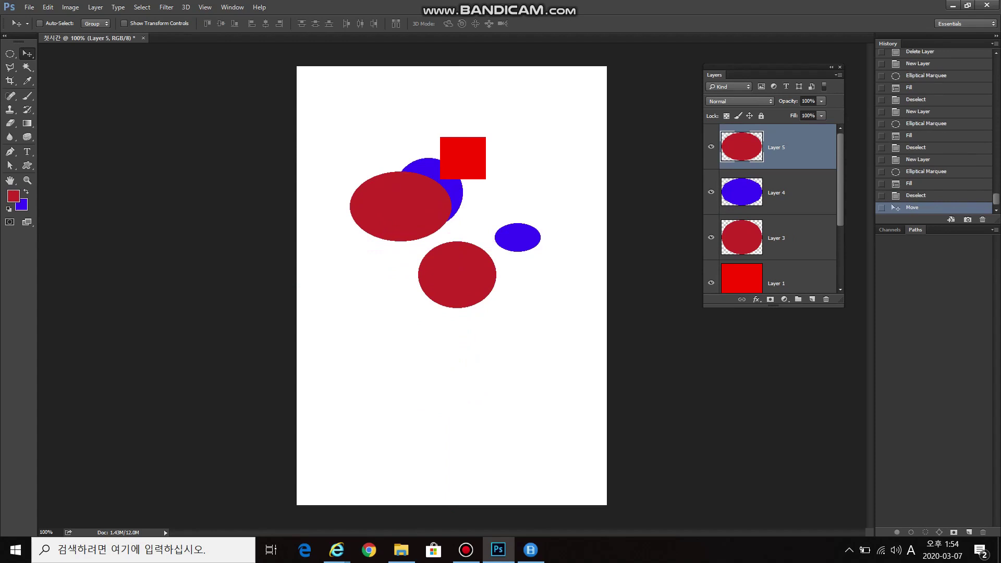
click(777, 193)
drag(529, 232, 435, 237)
drag(777, 193, 777, 149)
click(777, 237)
drag(449, 292, 377, 141)
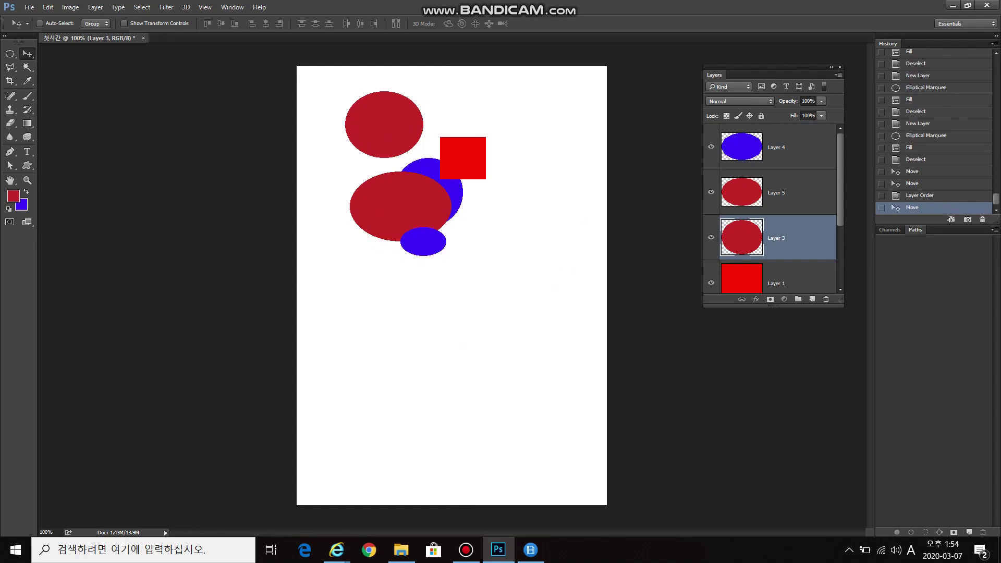
Step: Select the top layer and lengthen the Layers panel until every layer down to Background is in view
key(alt+period)
drag(774, 305, 773, 475)
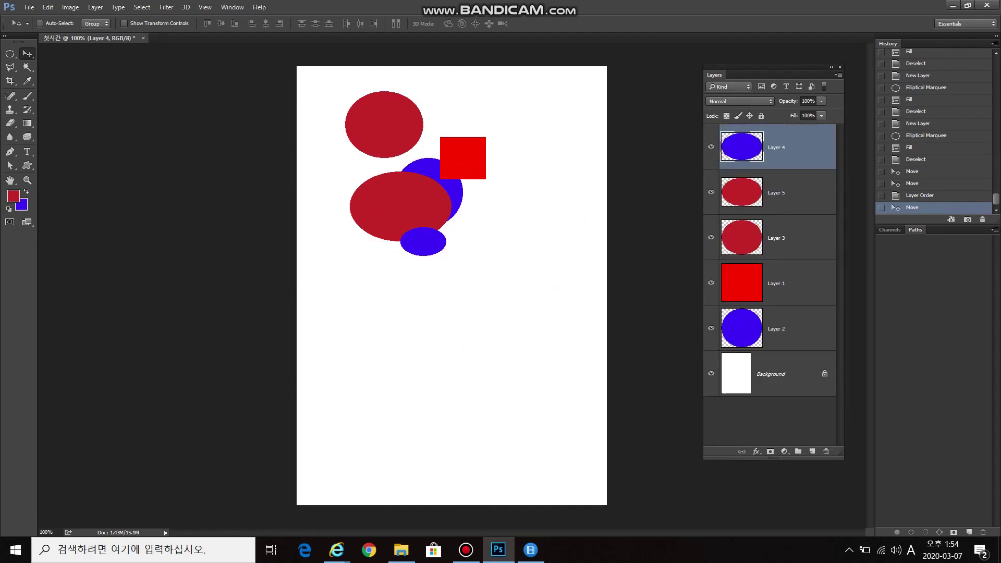
Step: Select all shape layers, merge them into one layer, and undo the merge
key(ctrl+alt+a)
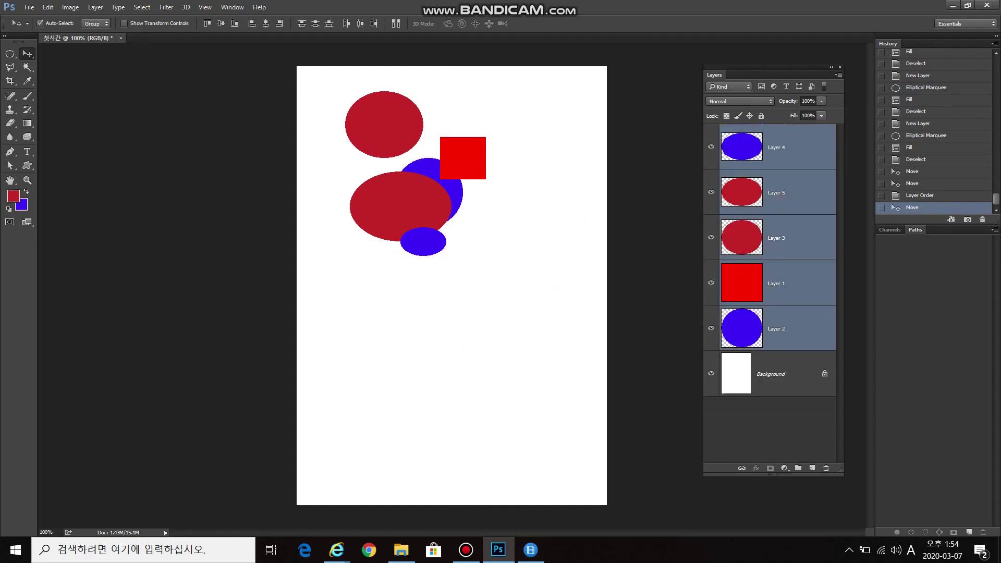
key(ctrl+e)
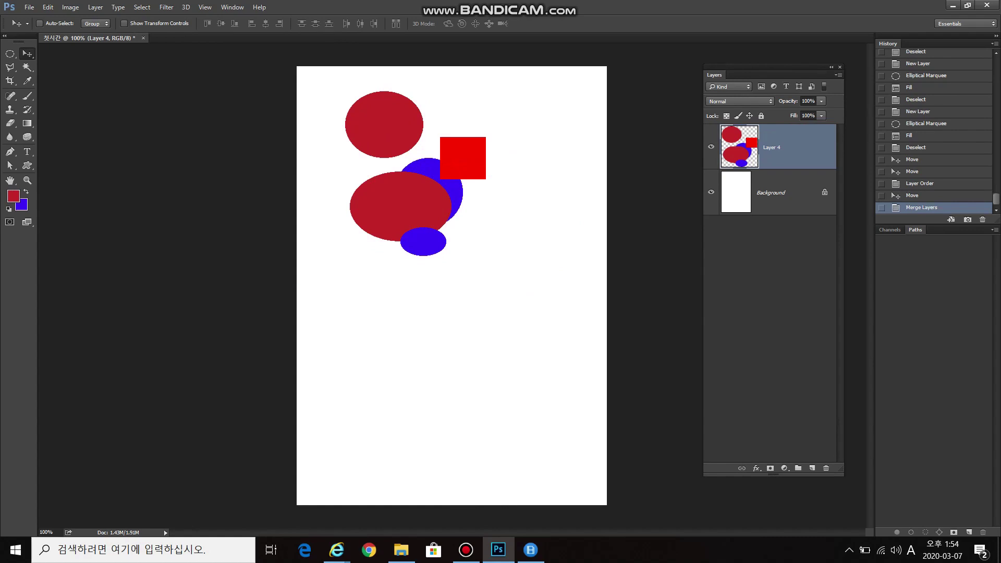
key(ctrl+z)
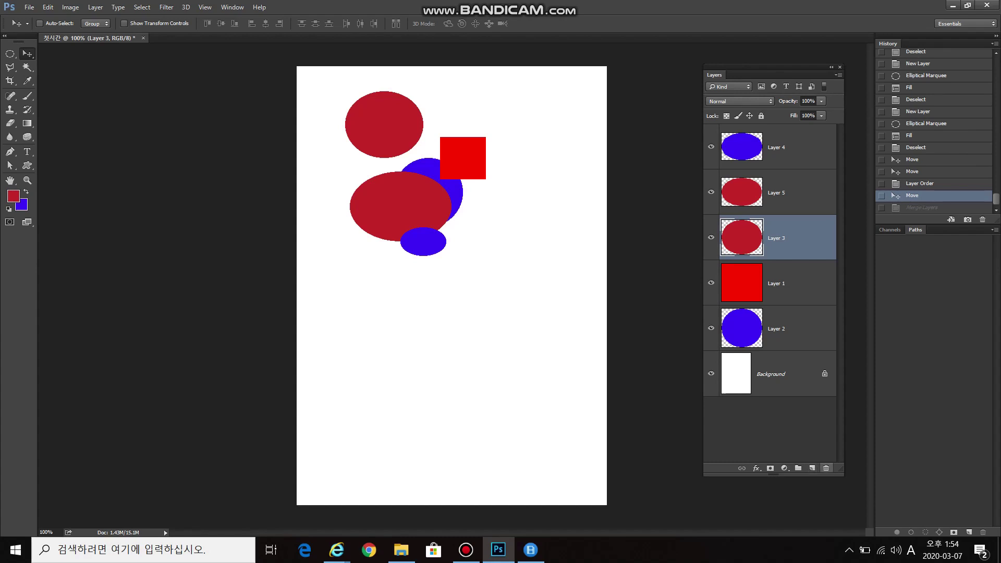
Step: Practise restacking the crimson ellipse layers, ending with Layer 5 above the red square and Layer 3 directly beneath it
drag(742, 146, 742, 258)
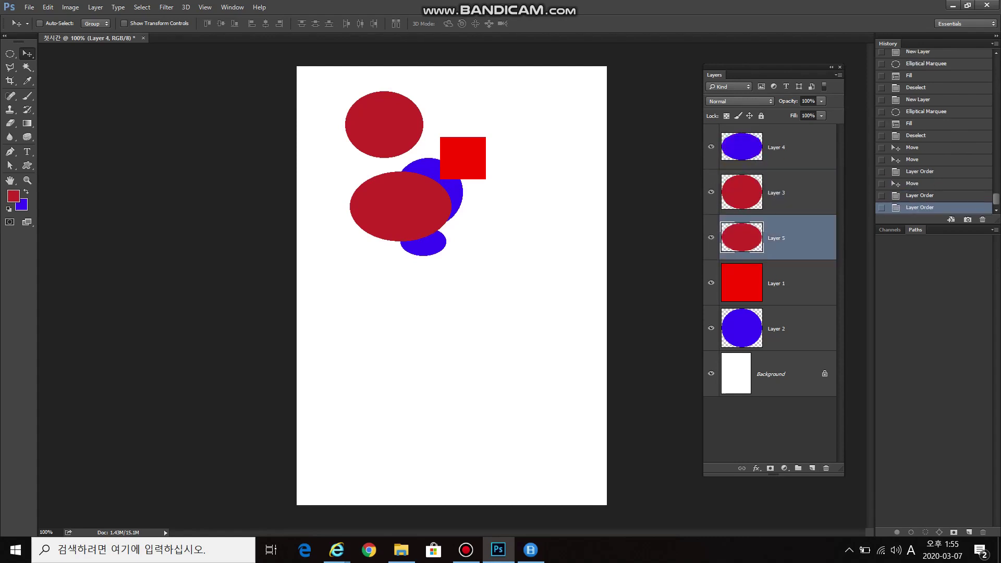
drag(742, 192, 742, 305)
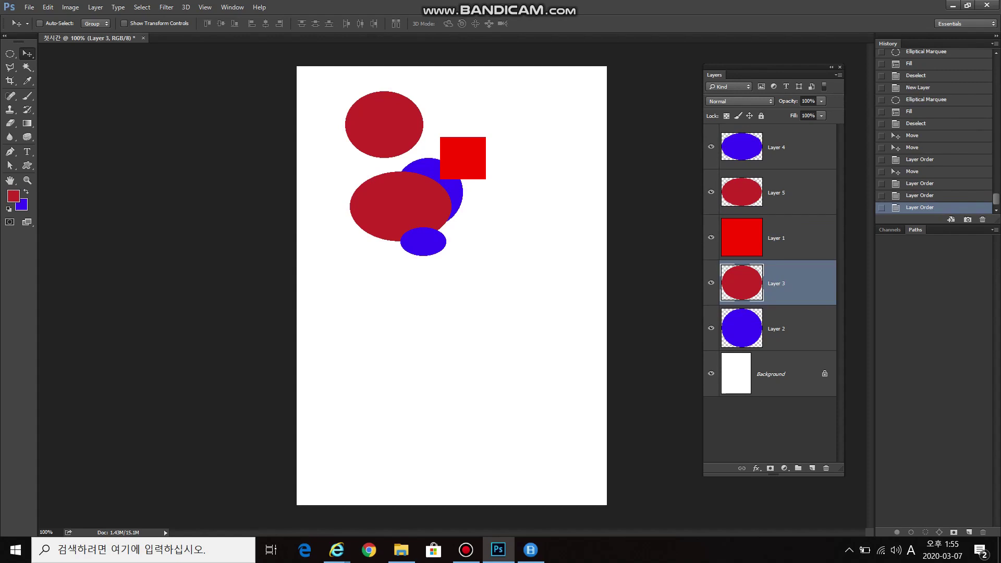
Step: View the tools grouped with the Move tool and with the Elliptical Marquee tool
right_click(27, 53)
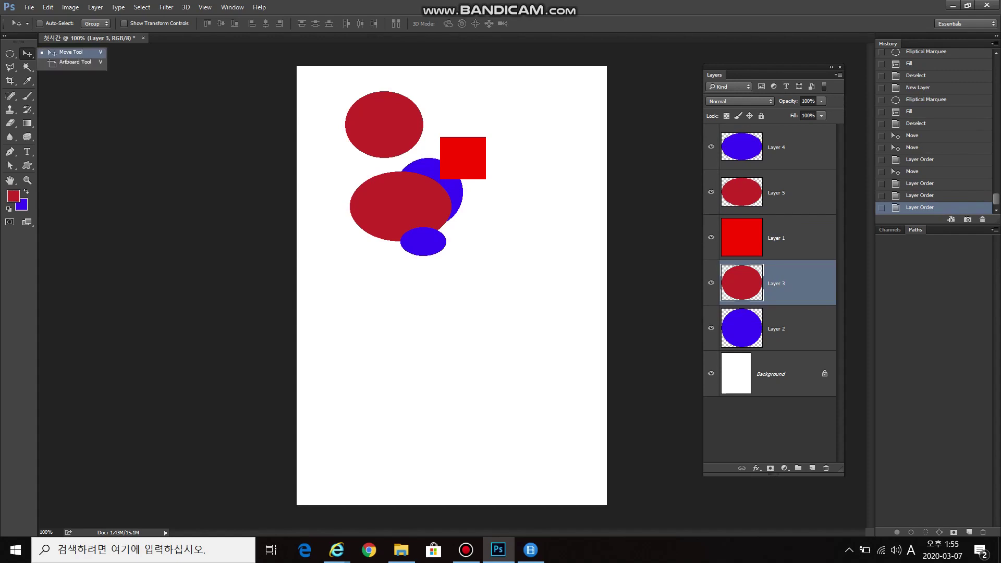
click(9, 53)
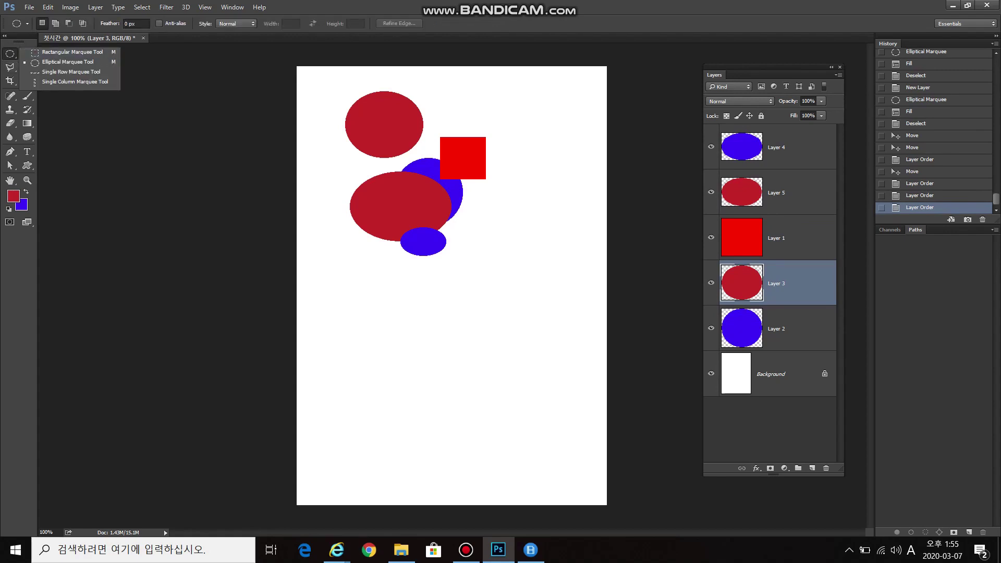
key(Escape)
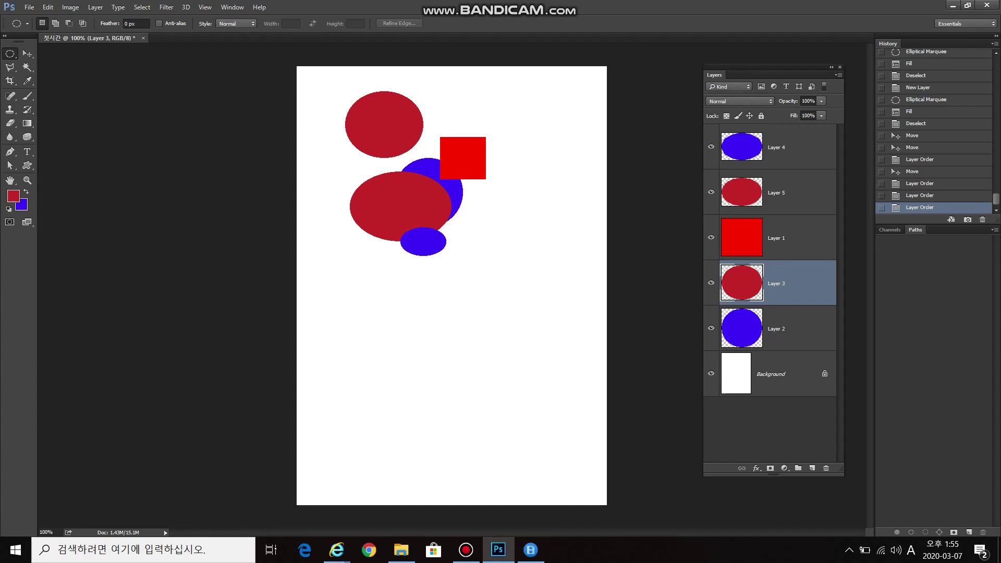
Step: Rename the small blue ellipse's layer as 레이어이름바꿔요
double_click(777, 147)
key(Hangul)
text(레이어이름)
text(바꿈)
text(요)
key(Return)
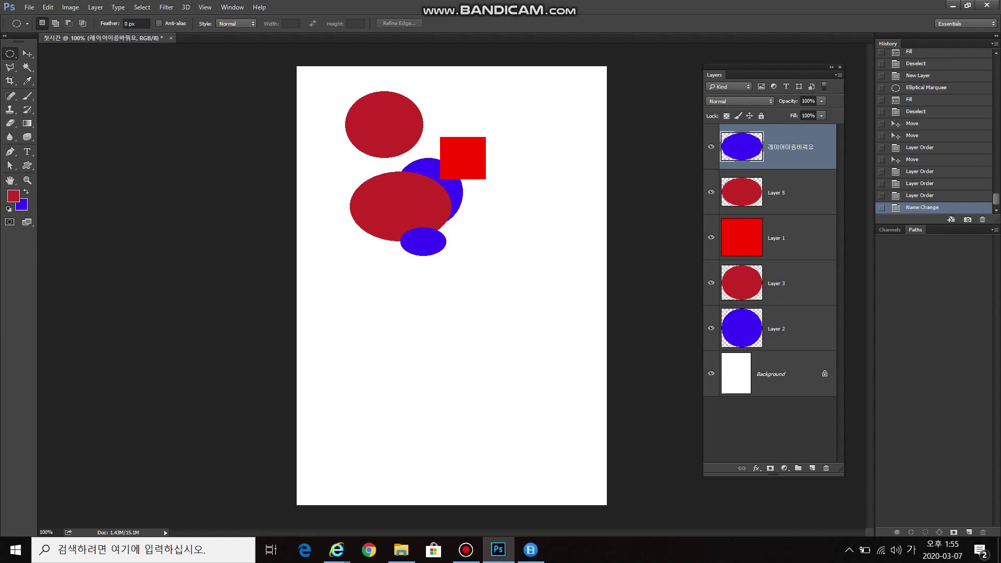
Step: Open Layer 5's name for editing and its Layer Style settings, leaving each without making changes
double_click(776, 192)
key(Return)
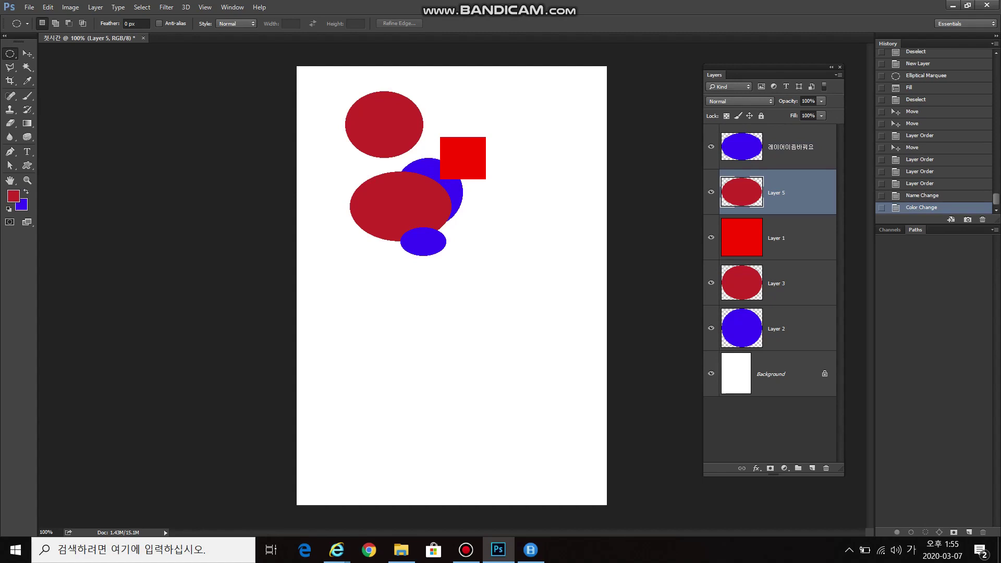
double_click(812, 191)
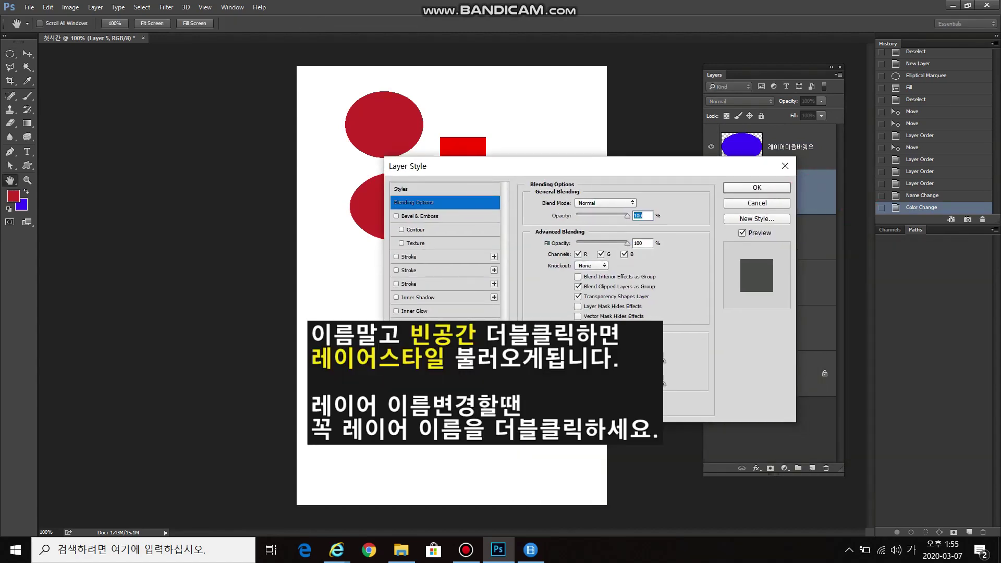
key(Escape)
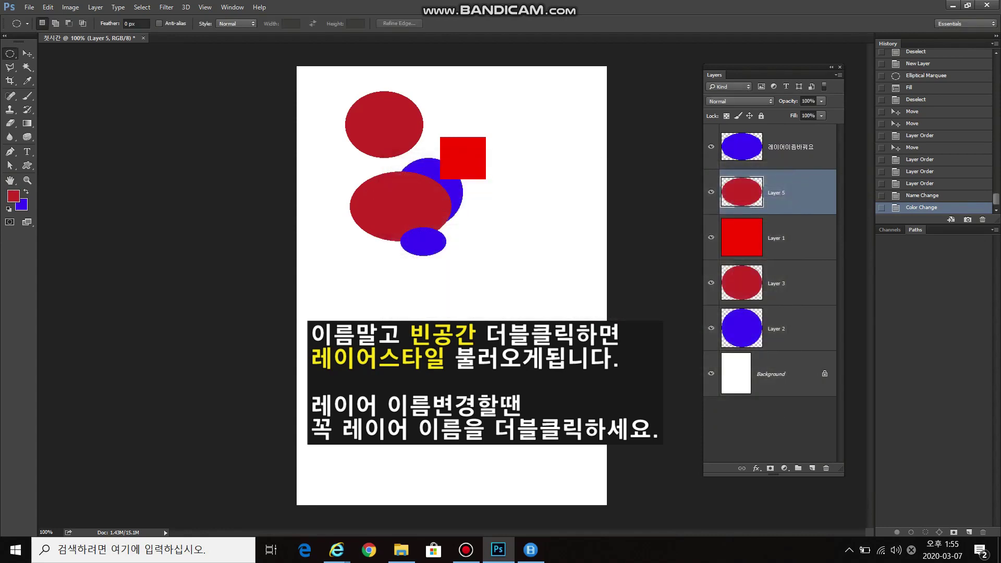
double_click(777, 192)
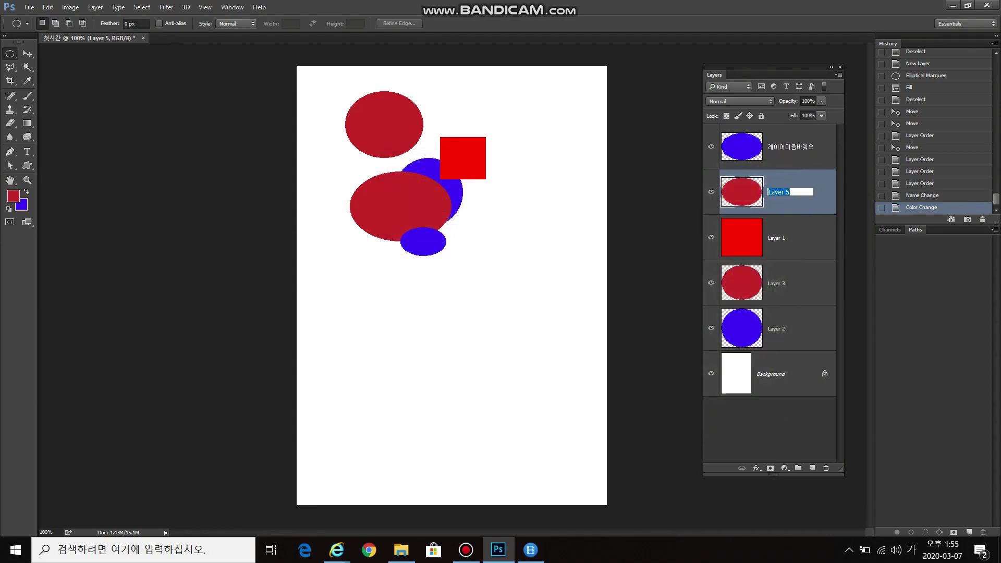
key(Return)
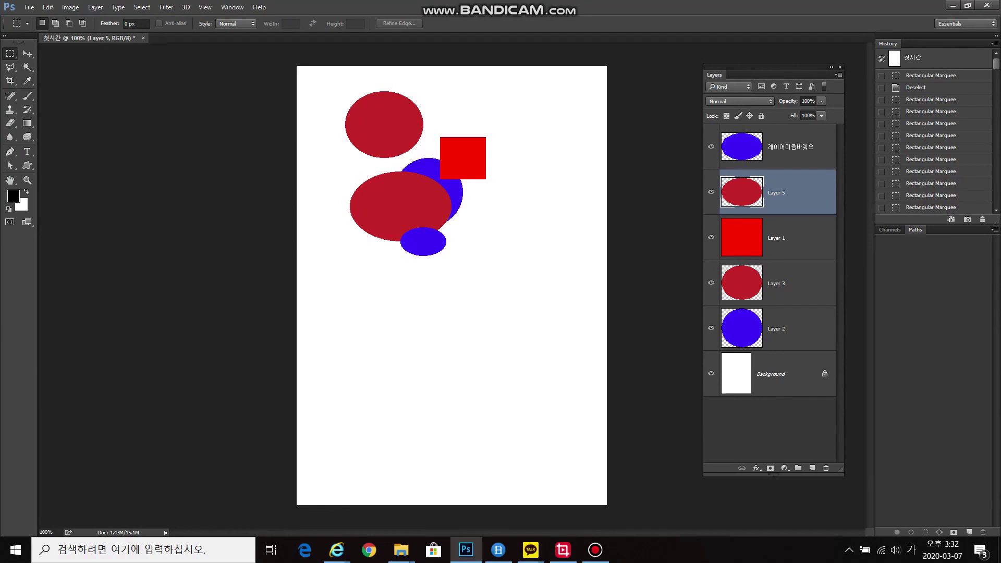
Step: Practise selecting all five shape layers as one range, and return to only the red square's layer
click(787, 146)
shift+click(788, 329)
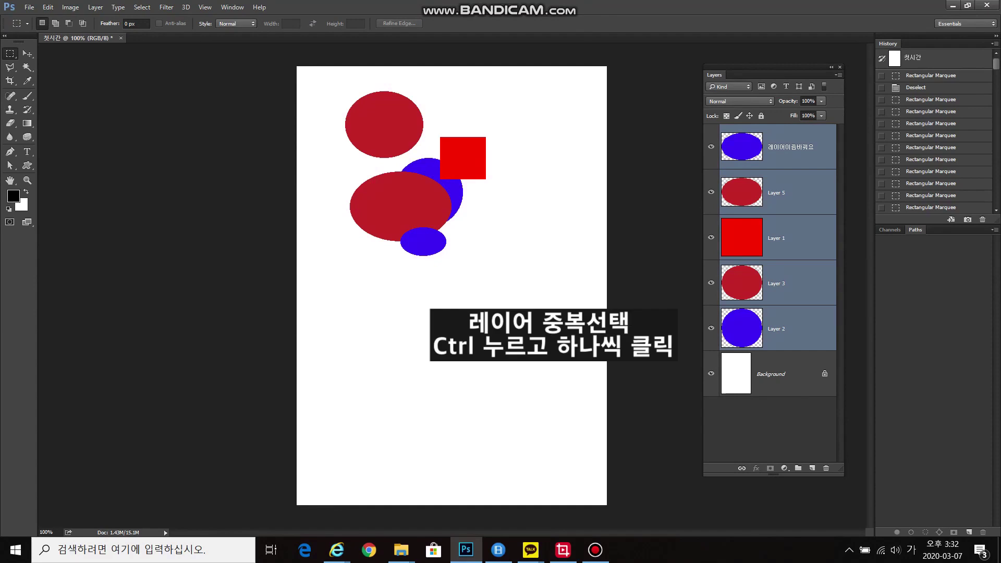
click(742, 147)
click(777, 238)
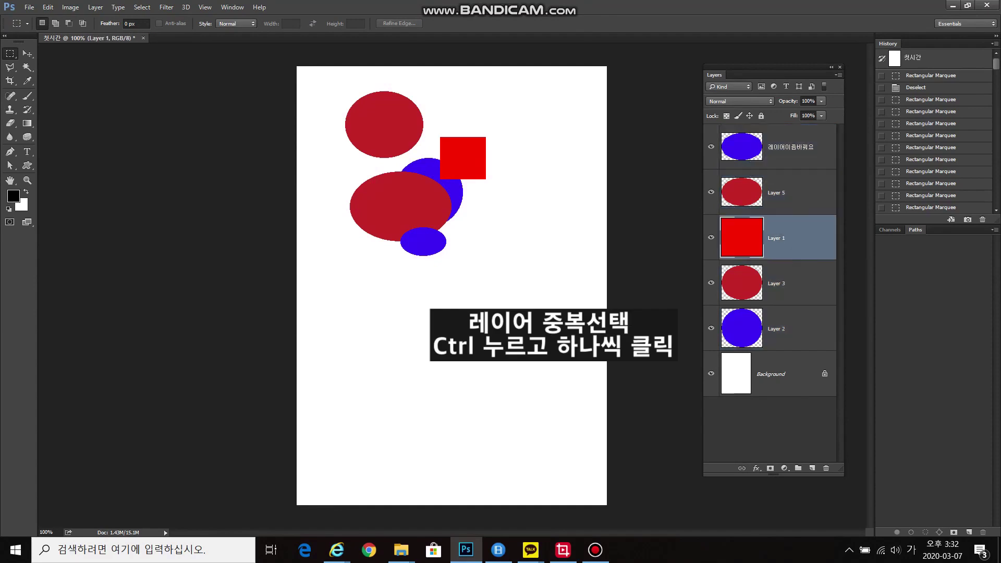
Step: Starting from the top layer, add the other four shape layers to the selection one at a time
click(742, 147)
ctrl+click(776, 192)
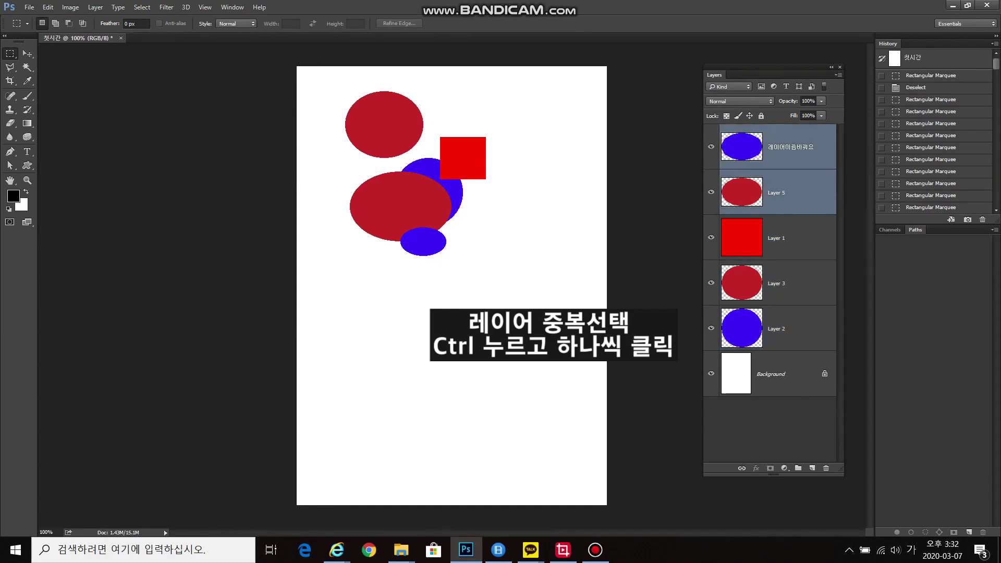
ctrl+click(776, 238)
ctrl+click(776, 283)
ctrl+click(776, 329)
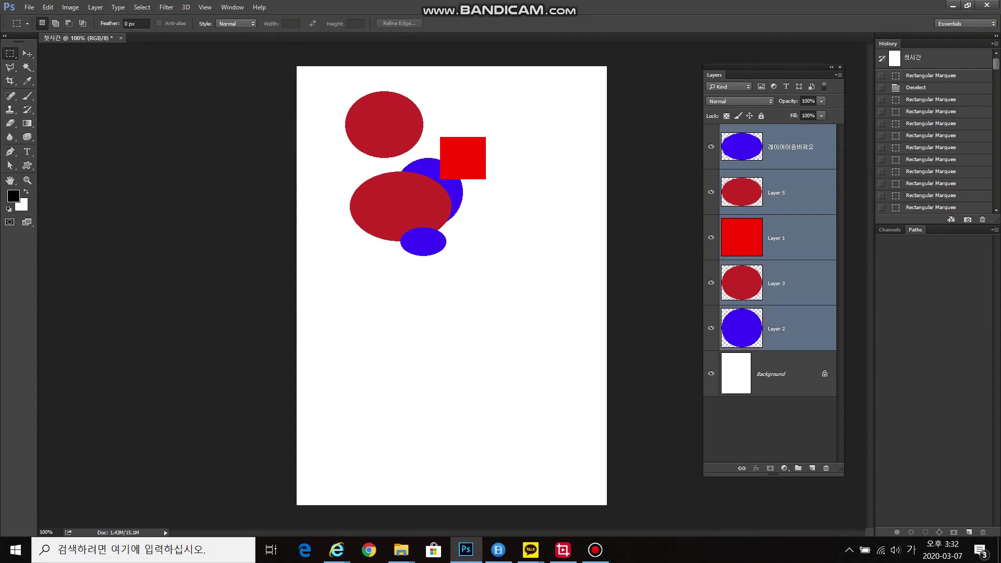
Step: Remove the five shape layers from the layer selection one by one until none is selected
ctrl+click(776, 328)
ctrl+click(776, 283)
ctrl+click(776, 192)
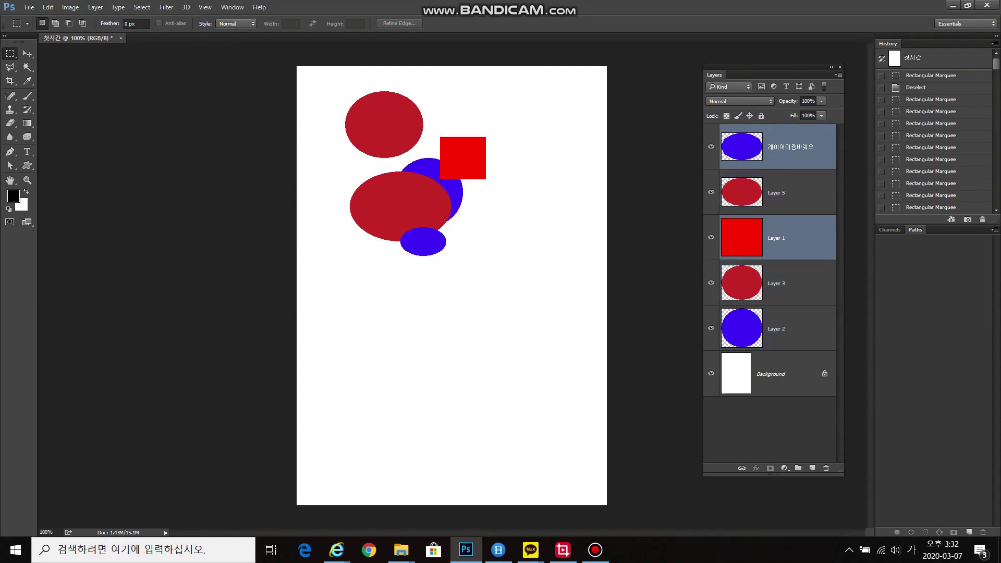
ctrl+click(776, 147)
ctrl+click(776, 237)
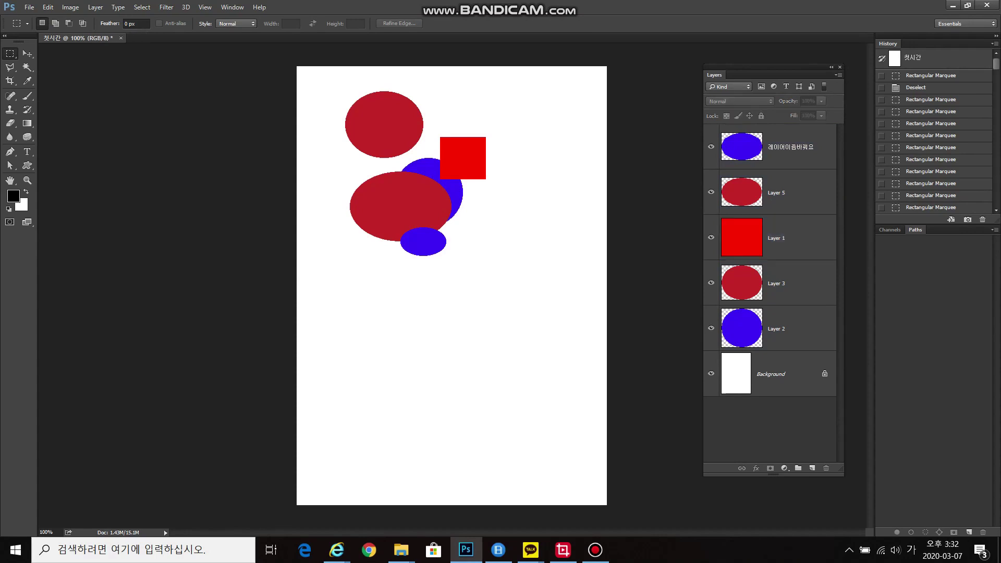
Step: Select the whole range of shape layers from the top one down to Layer 2 and delete them
click(776, 147)
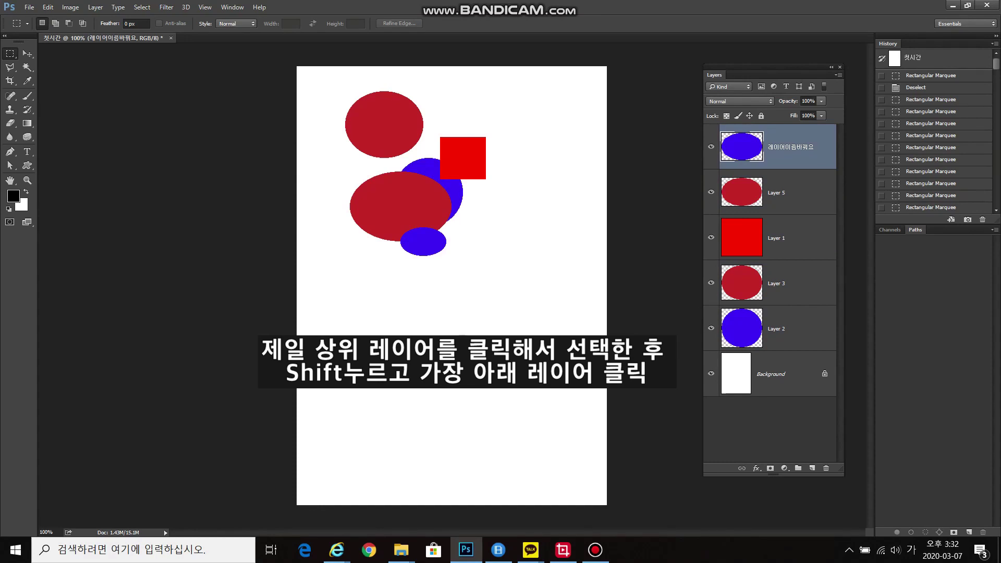
shift+click(776, 329)
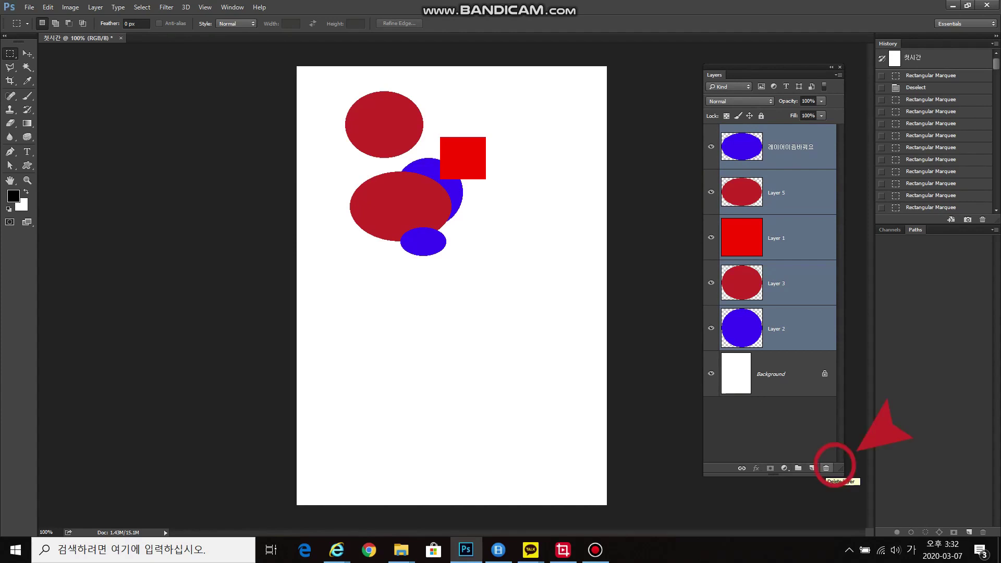
key(Delete)
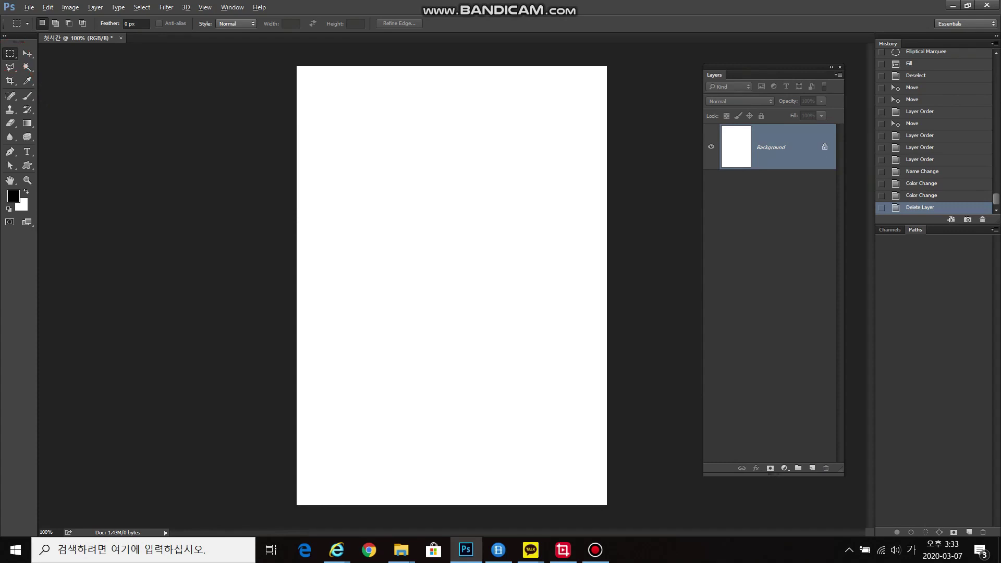
Step: Zoom in on the empty page to about 195%
scroll(451, 281, up, 3)
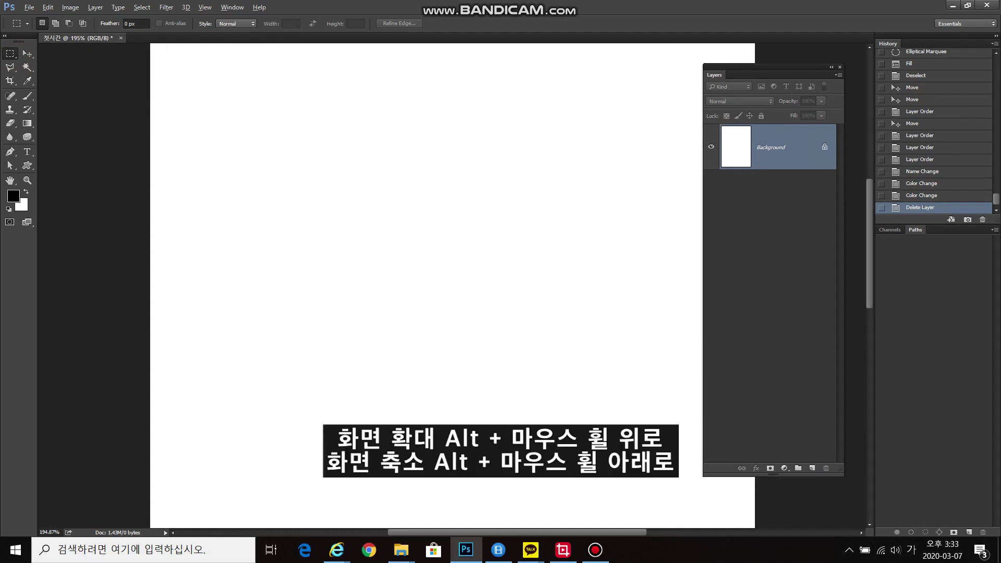
key(alt)
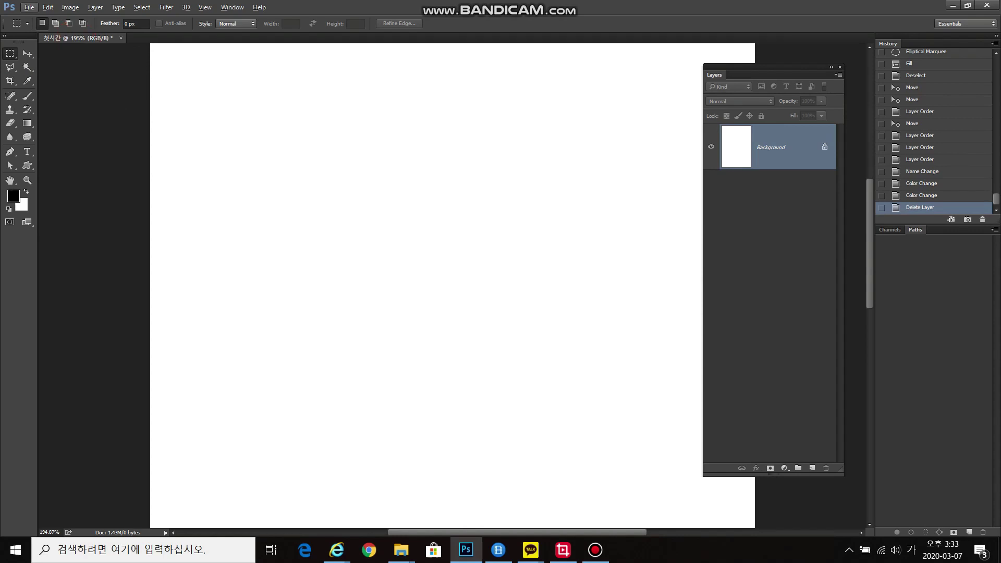
Step: Scroll the enlarged page up and down and pan it until its upper-left corner is in view
scroll(452, 286, up, 3)
scroll(453, 286, down, 3)
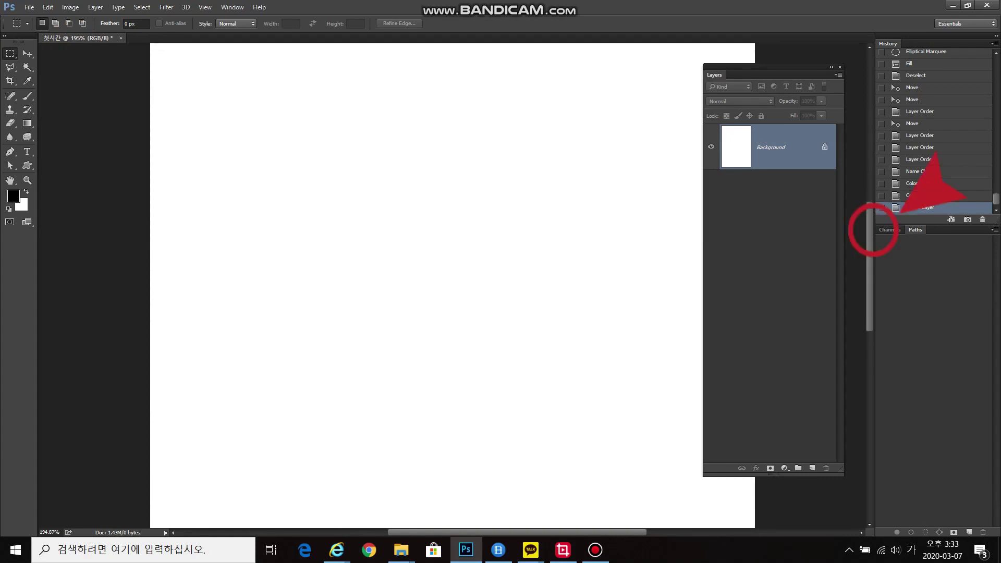
scroll(452, 286, up, 2)
scroll(453, 285, down, 2)
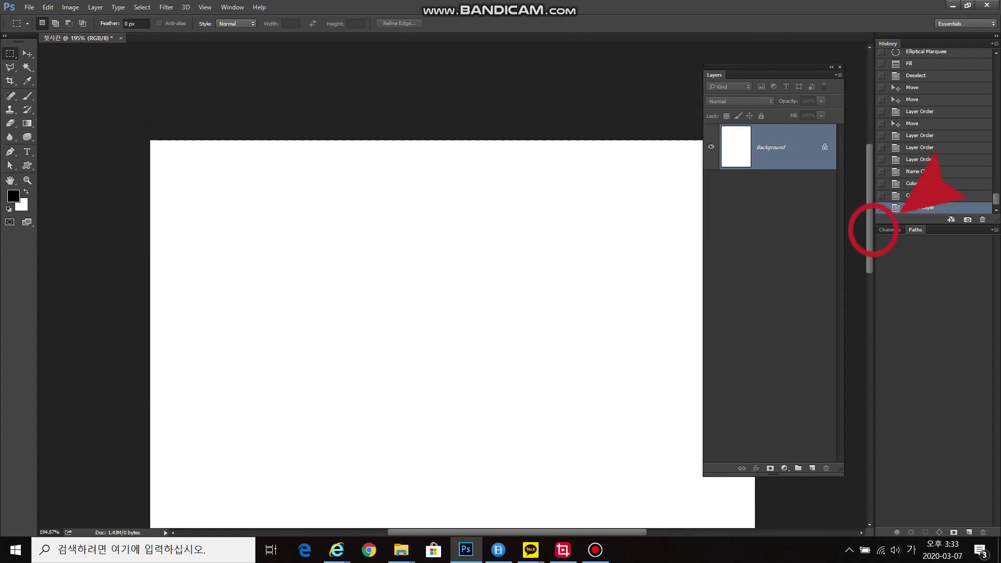
scroll(453, 286, up, 5)
scroll(453, 286, down, 7)
drag(417, 287, 480, 333)
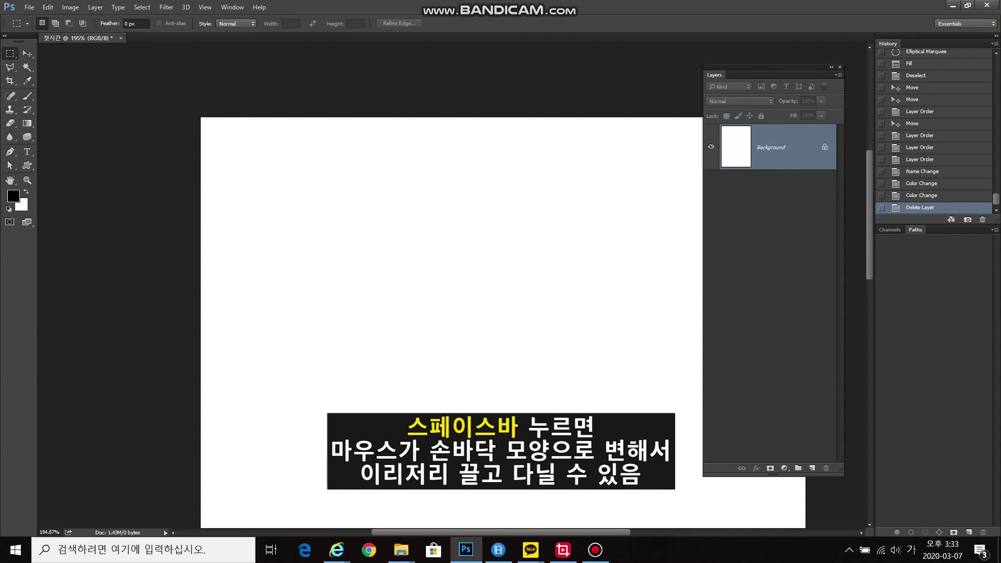
mouse_move(480, 333)
mouse_down()
mouse_move(570, 359)
mouse_move(483, 345)
mouse_up()
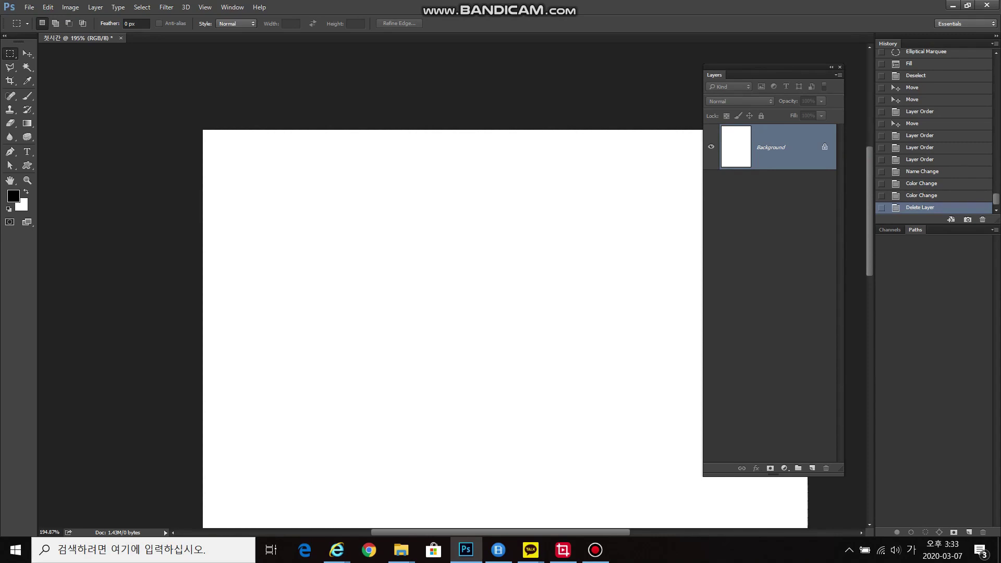
Step: On a new layer, draw a square rectangular-marquee selection near the page's upper-left corner, fill it with black and deselect
key(ctrl+shift+alt+n)
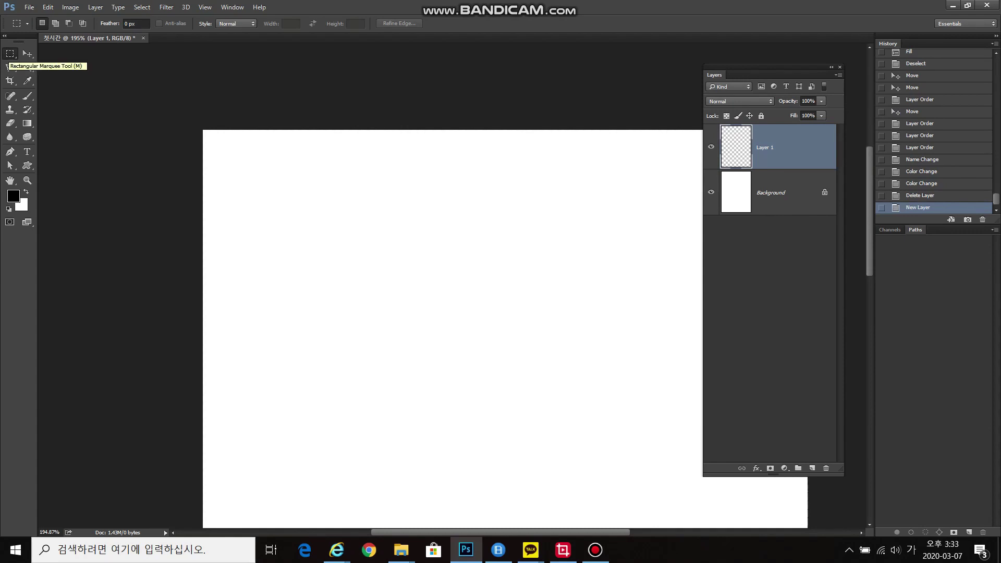
right_click(9, 54)
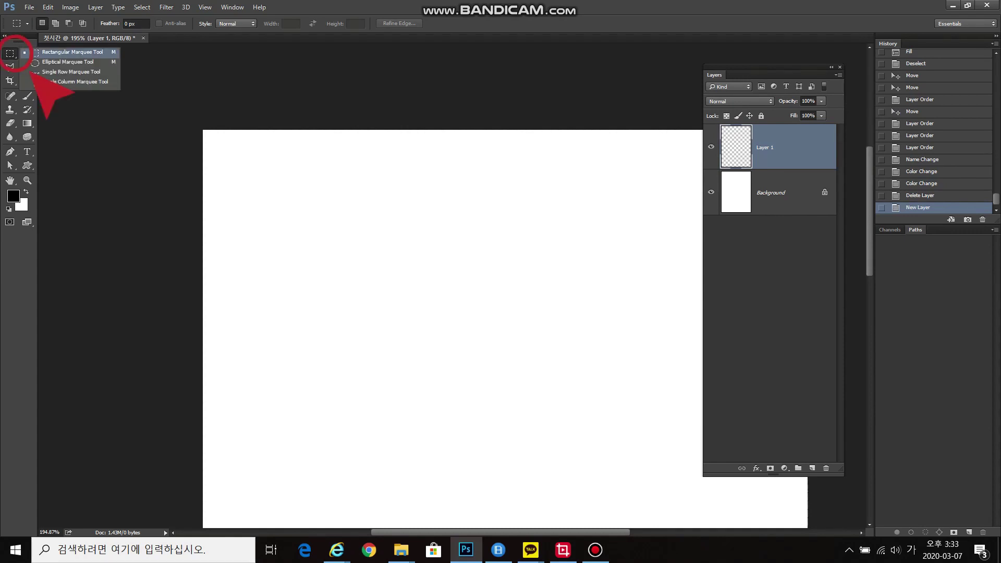
click(58, 54)
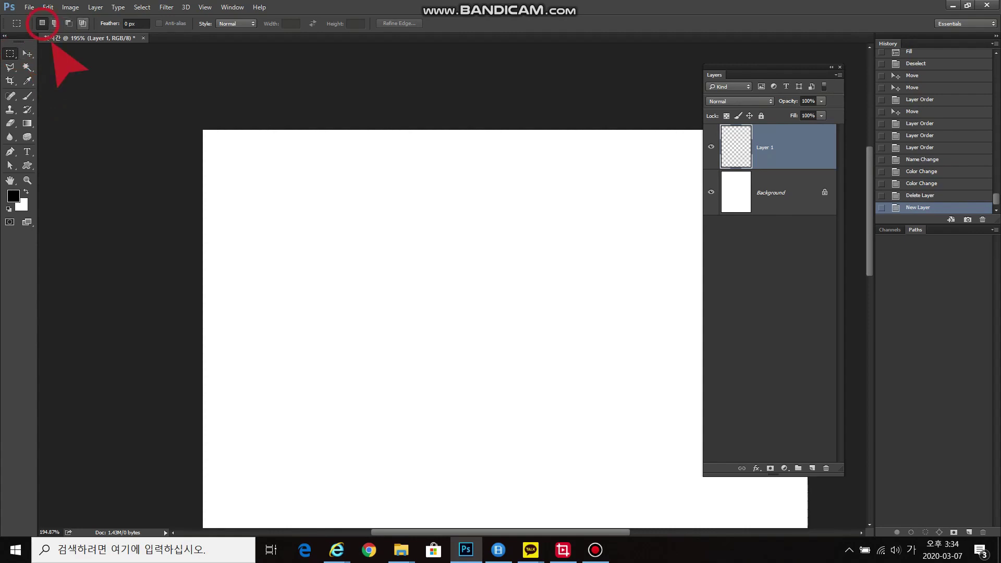
click(55, 23)
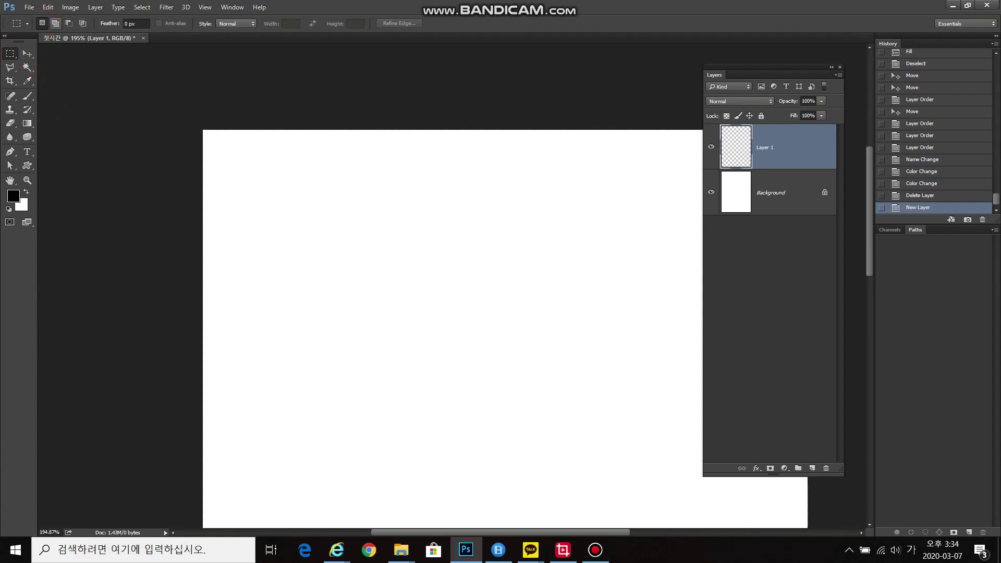
key(alt+shift)
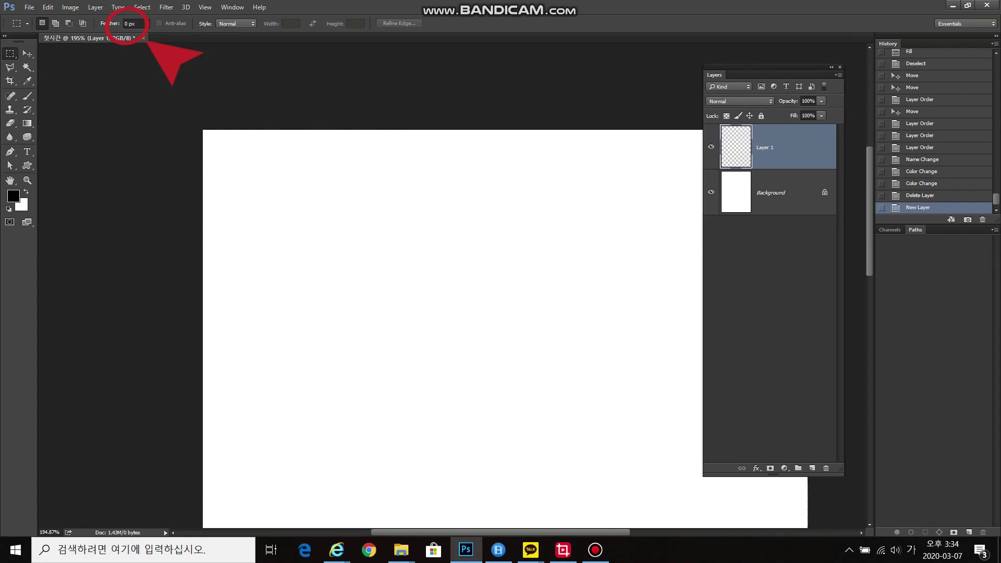
mouse_move(225, 146)
mouse_down()
mouse_move(291, 167)
mouse_move(302, 226)
mouse_move(322, 243)
mouse_up()
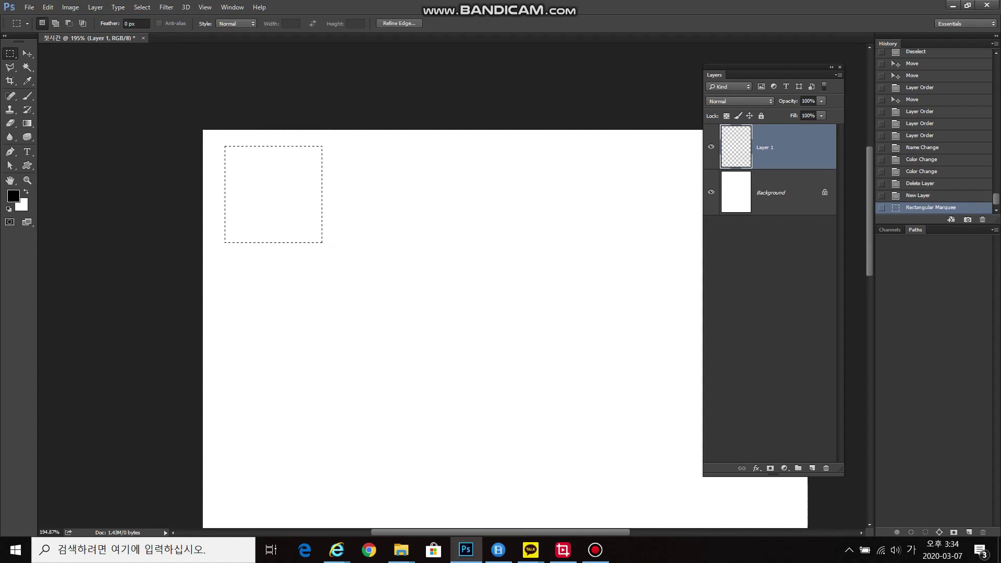
key(alt+BackSpace)
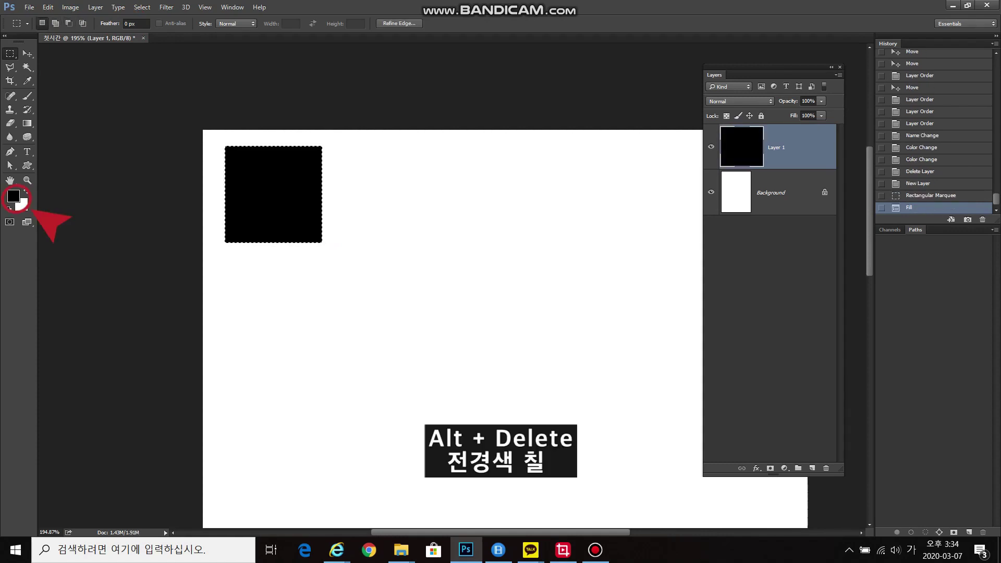
key(ctrl+d)
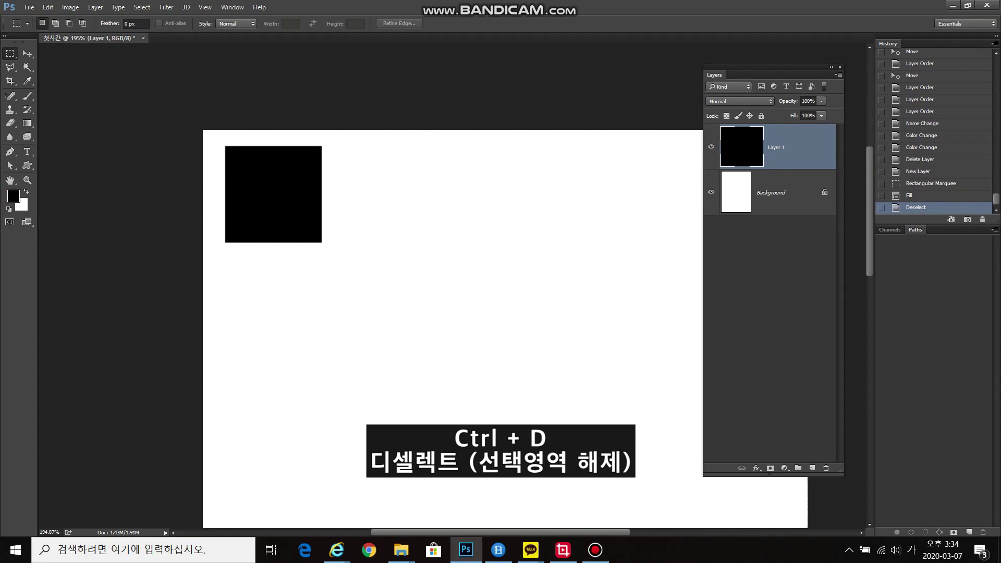
Step: Add another new layer, then set the marquee feather to 10 px and the foreground color to bright blue
key(ctrl+shift+alt+n)
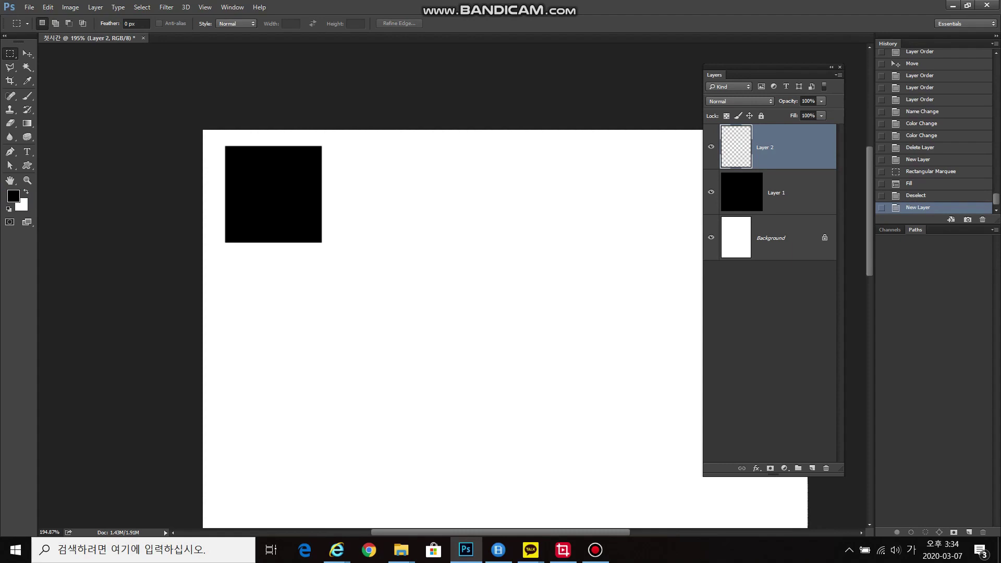
scroll(302, 159, up, 3)
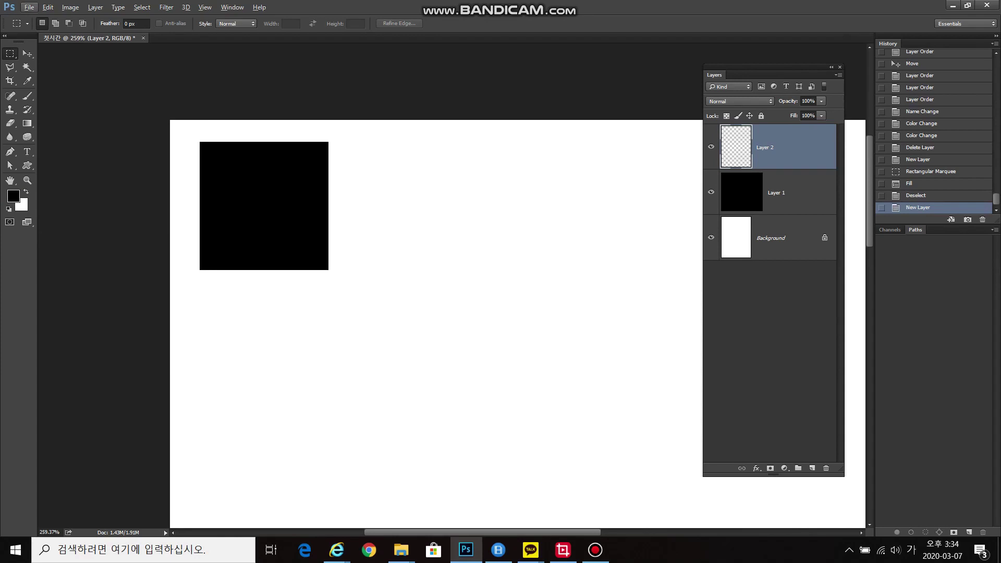
click(128, 23)
text(10)
key(Return)
click(13, 196)
click(645, 214)
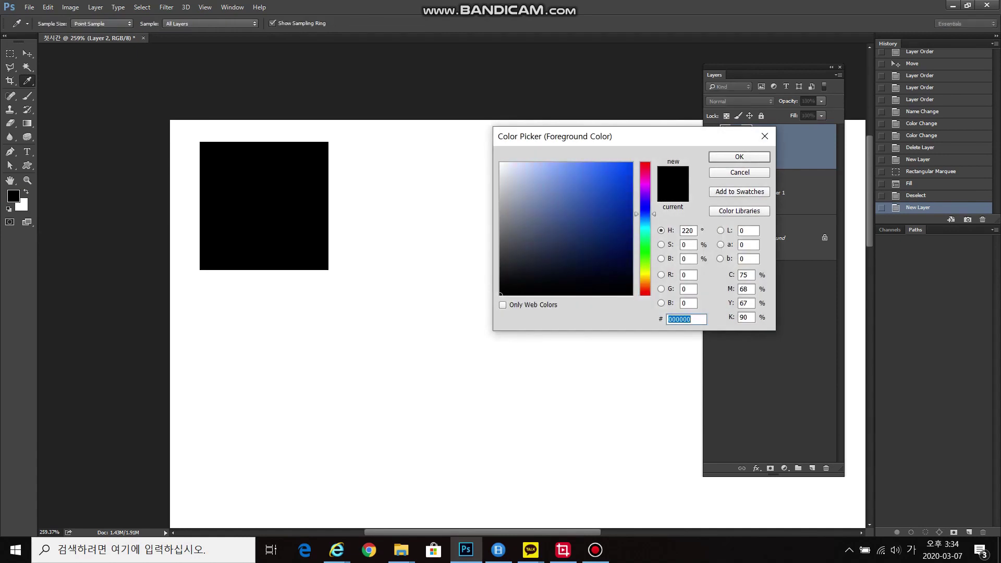
click(631, 164)
click(740, 157)
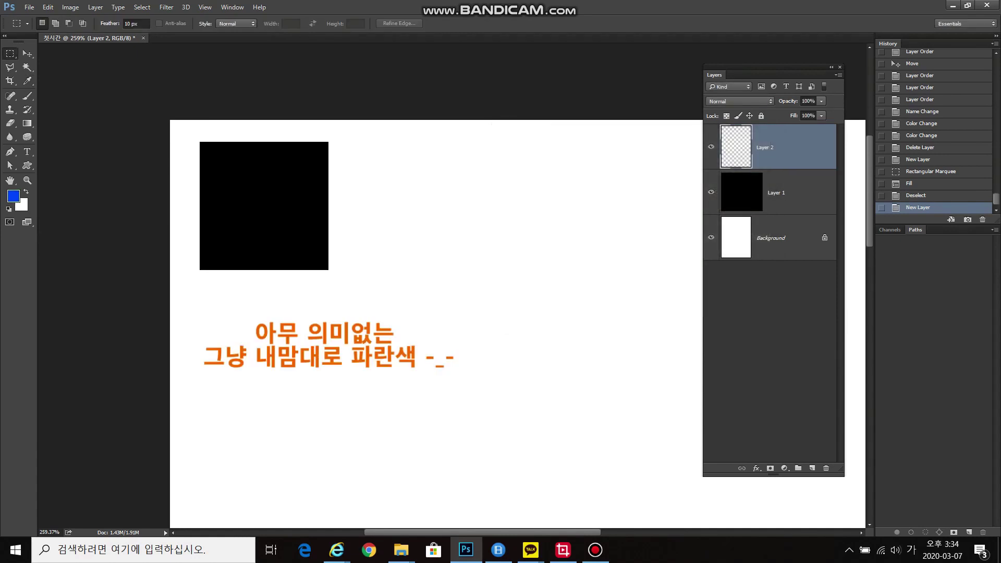
Step: Draw a square selection with 10 px feather beside the black square and add a new layer for it
drag(340, 141, 469, 269)
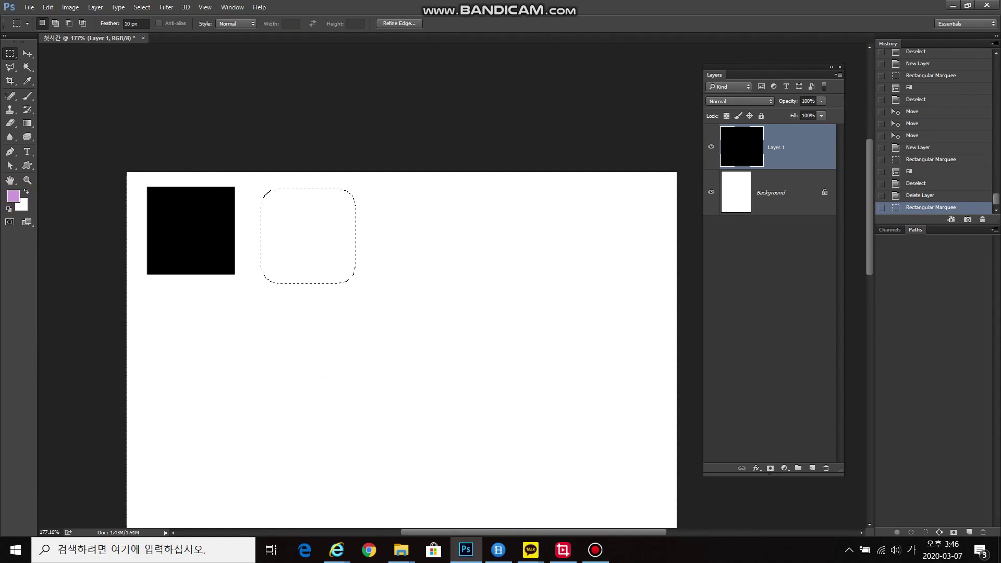
key(alt)
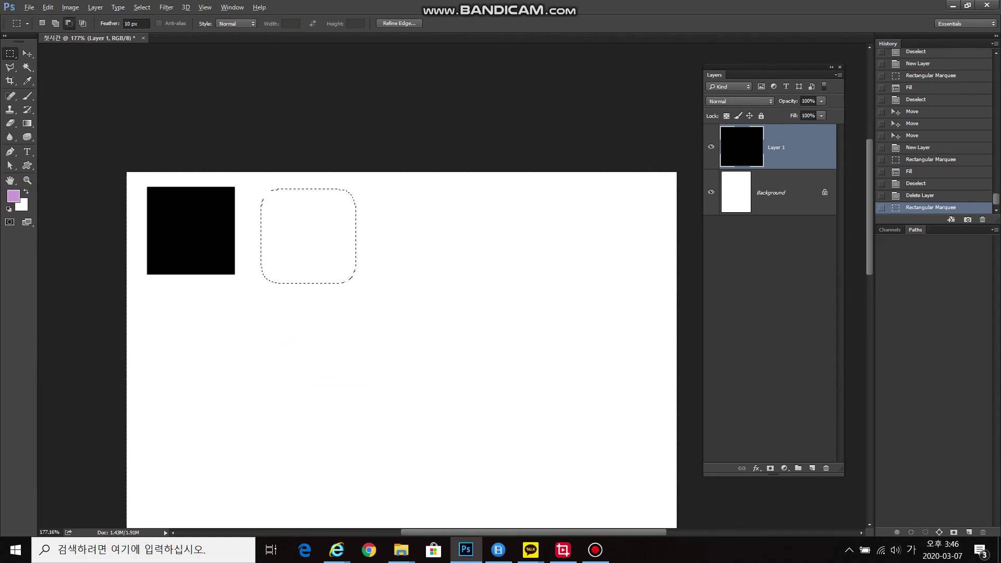
key(ctrl+shift+alt+n)
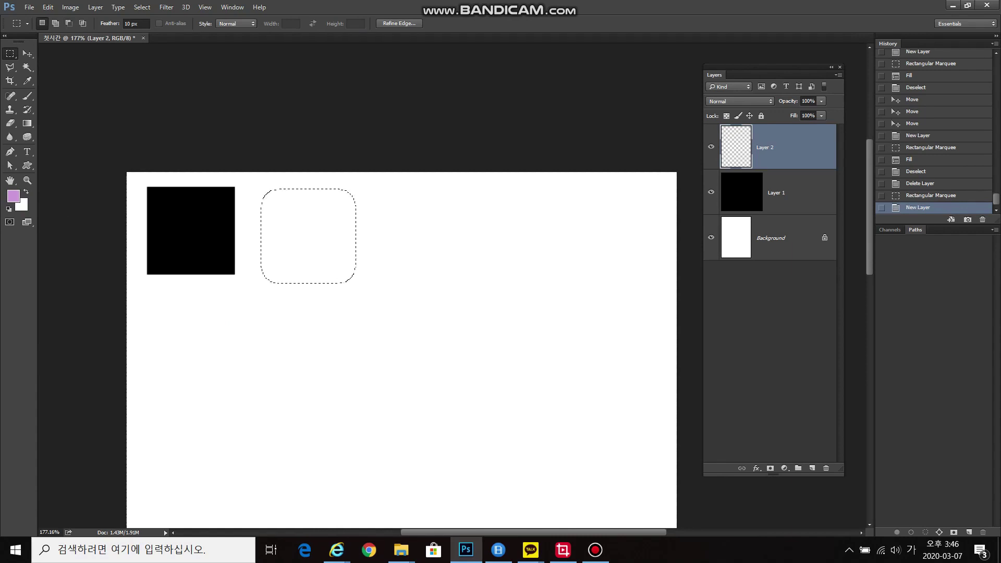
Step: Change the foreground color to deep blue, fill the feathered selection with it and deselect
click(13, 196)
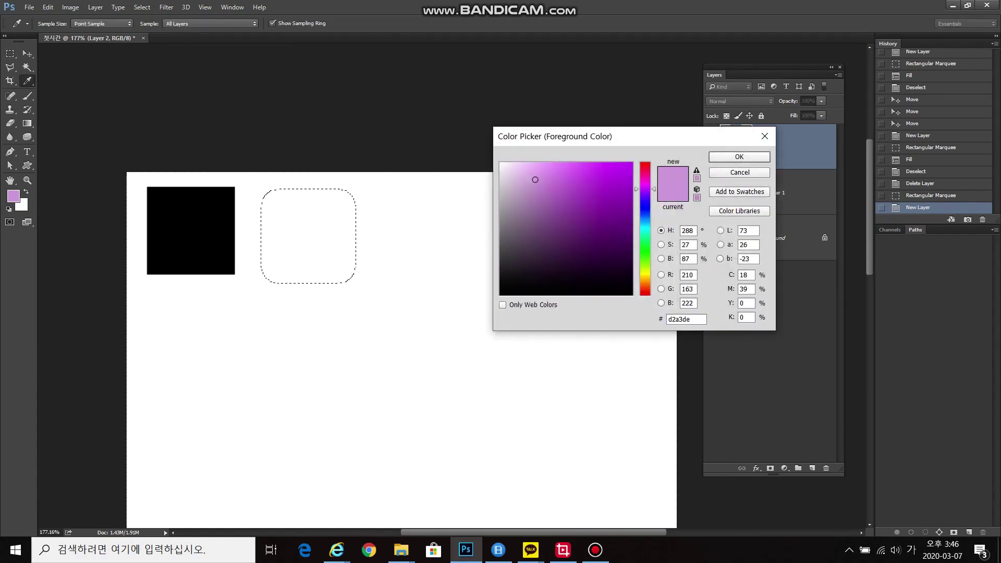
text(2c28e5)
key(Return)
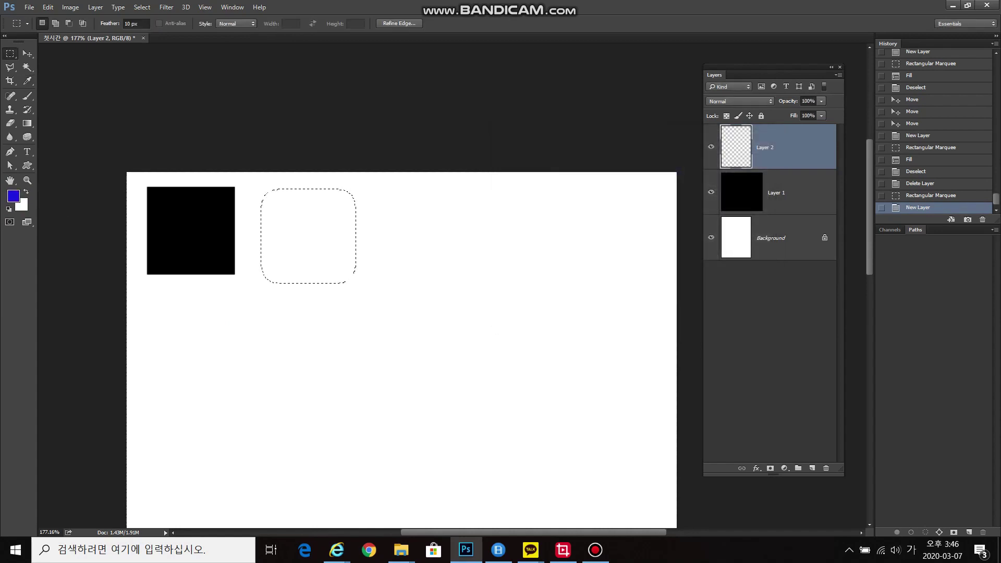
key(alt+BackSpace)
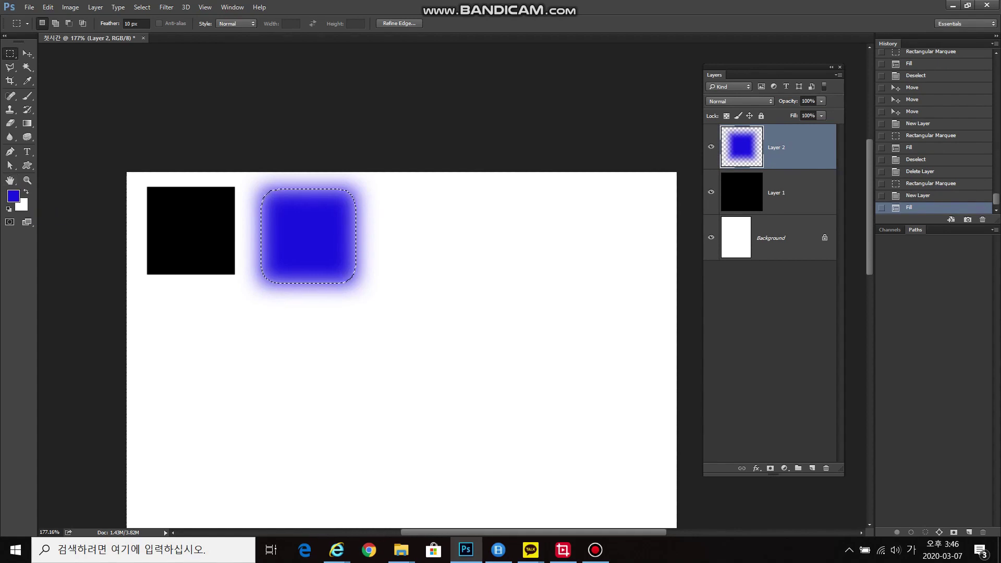
key(ctrl+d)
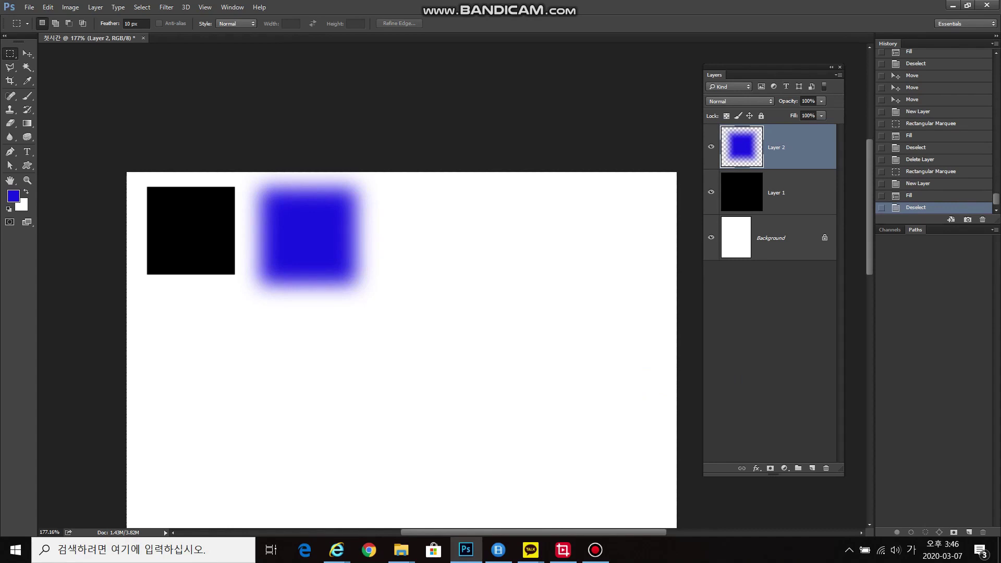
Step: Try a 30 px feather on a square selection beside the blue square, then deselect it
double_click(127, 24)
text(30)
drag(402, 198, 509, 311)
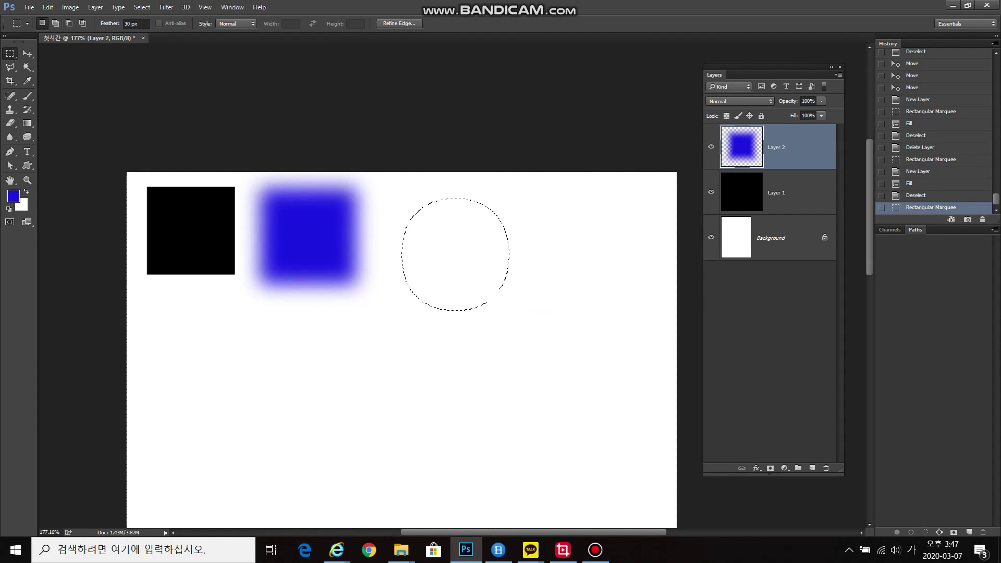
key(ctrl+d)
Step: Set the marquee feather to 10 px, draw a square selection beside the blue square, and open the feather value for editing
key(Return)
text(10)
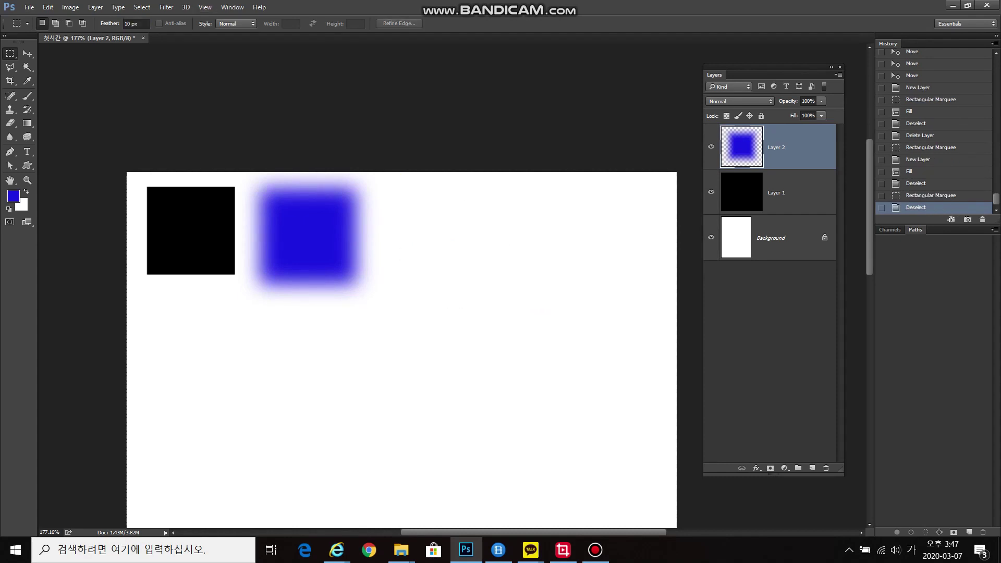
drag(410, 200, 510, 305)
click(130, 23)
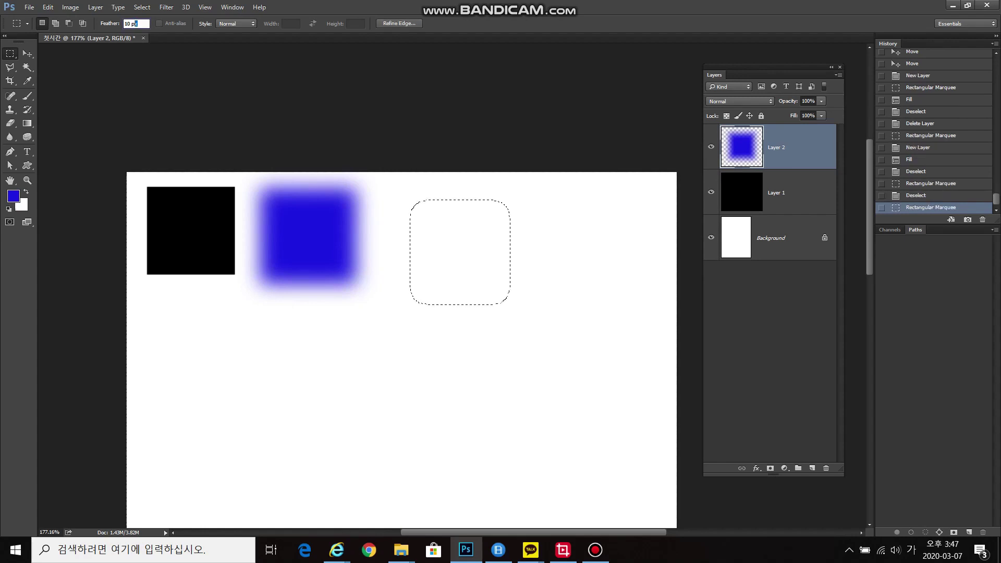
Step: Set the marquee feather to 30 px and select a square area to the right of the blue square
text(300)
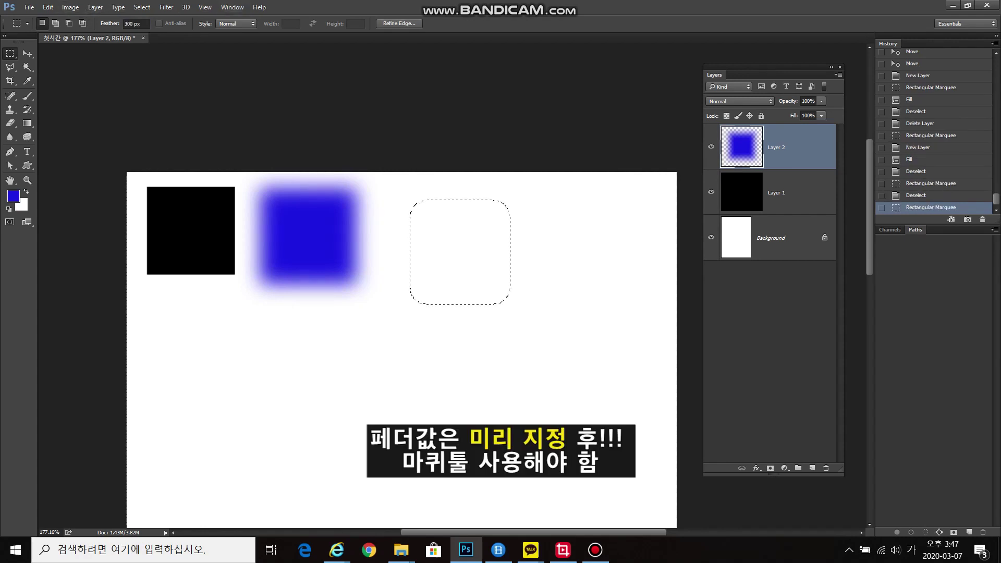
text(30)
key(Return)
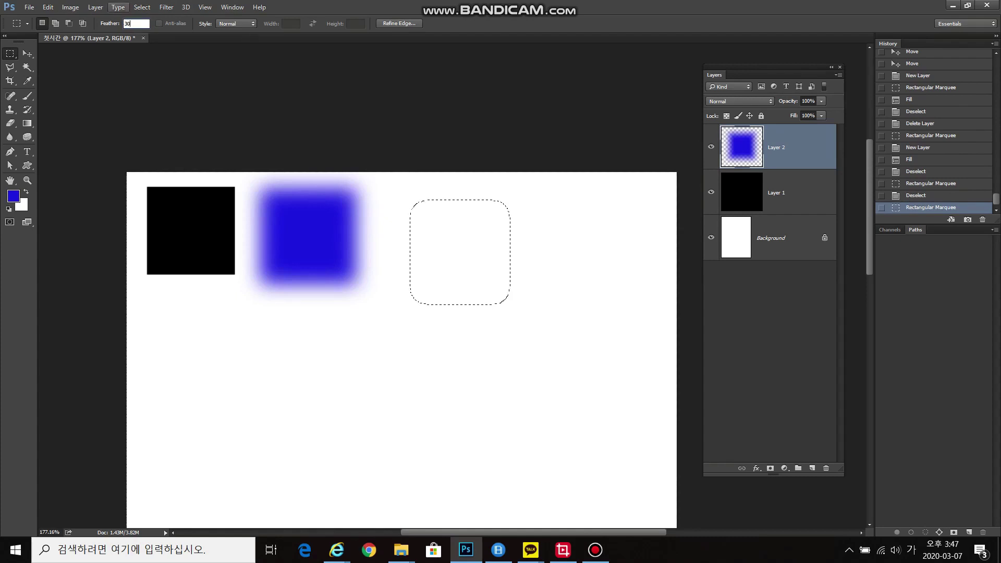
click(394, 201)
drag(393, 201, 492, 298)
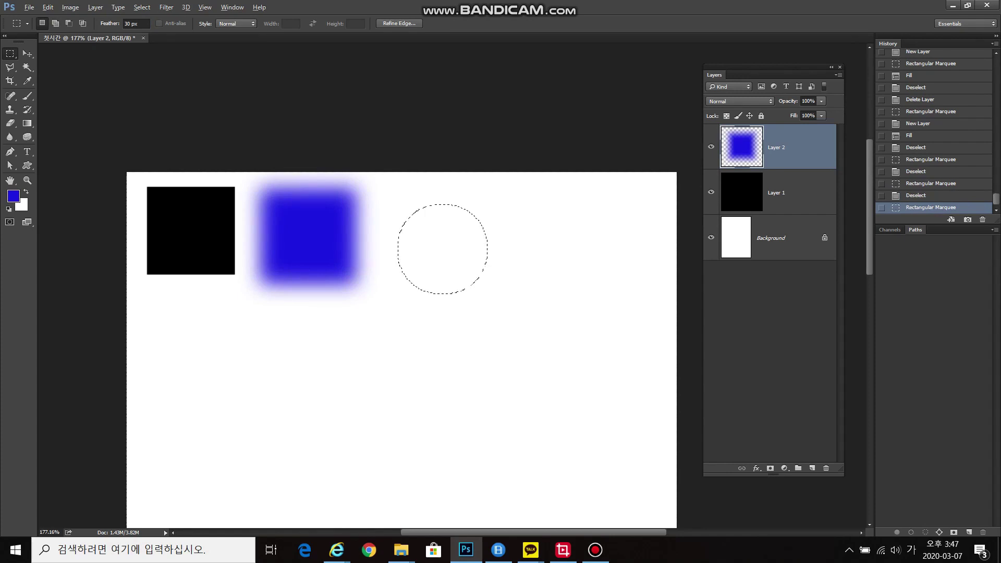
Step: Fill the feathered selection with magenta f814eb on a new layer and deselect it
key(ctrl+shift+alt+n)
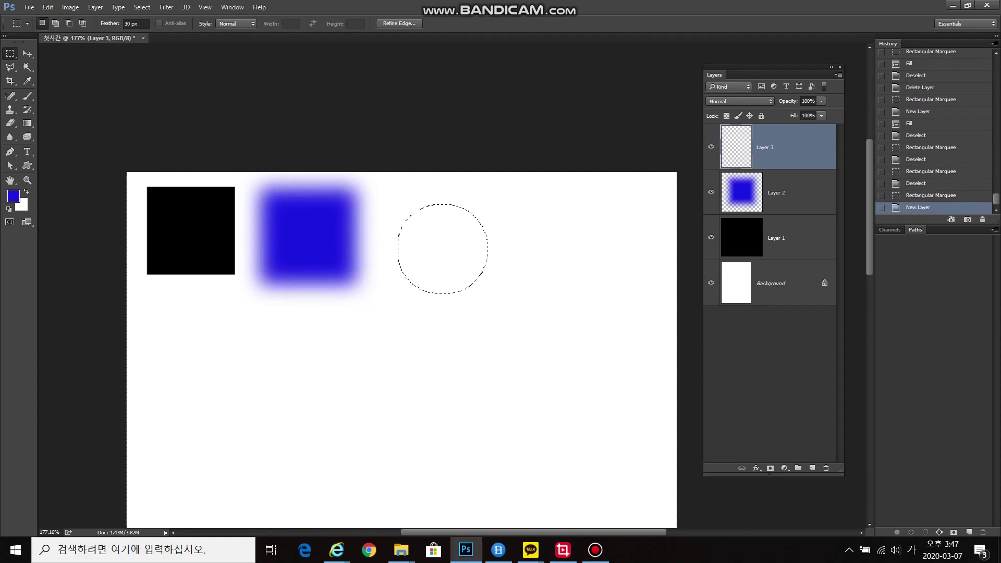
click(13, 196)
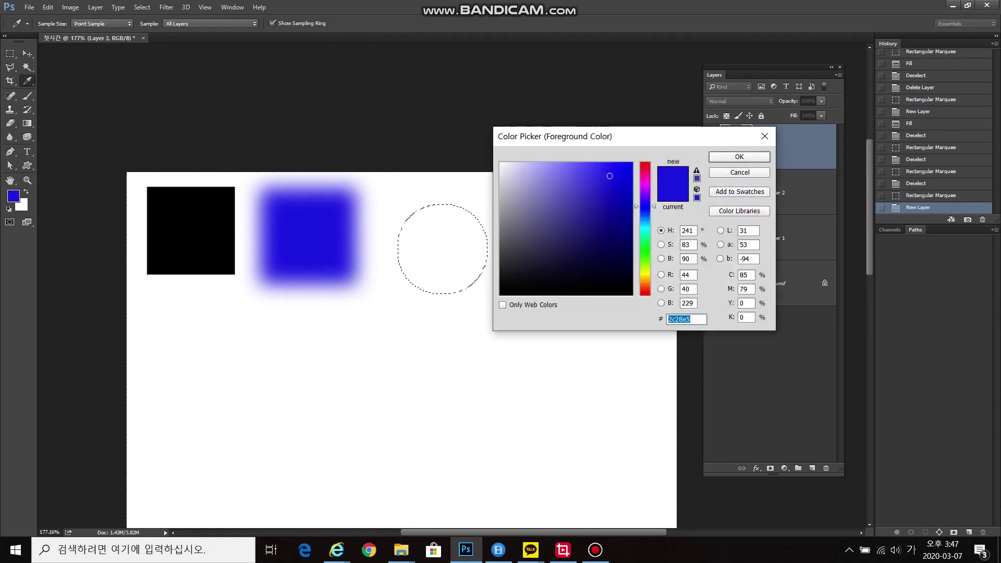
click(645, 184)
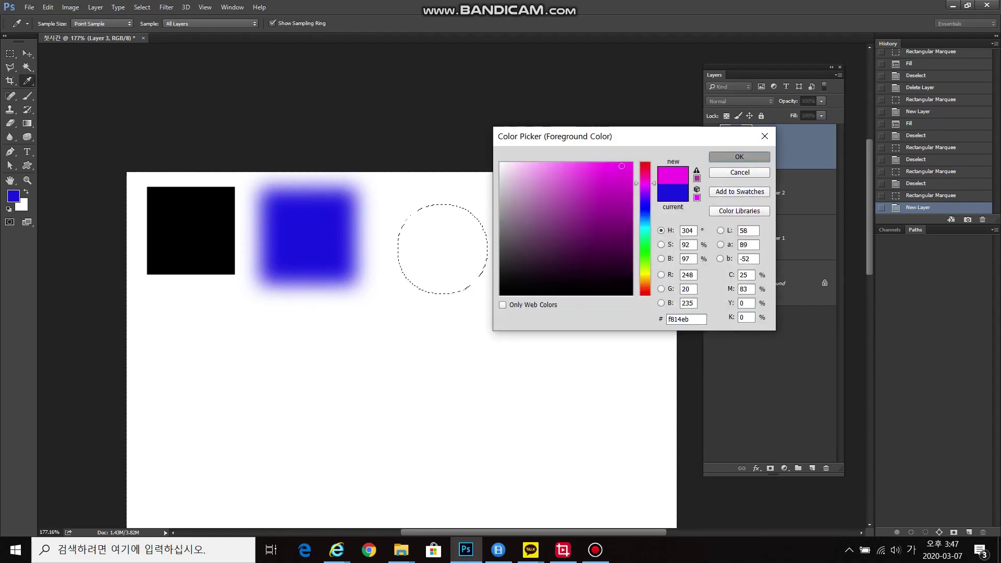
key(Return)
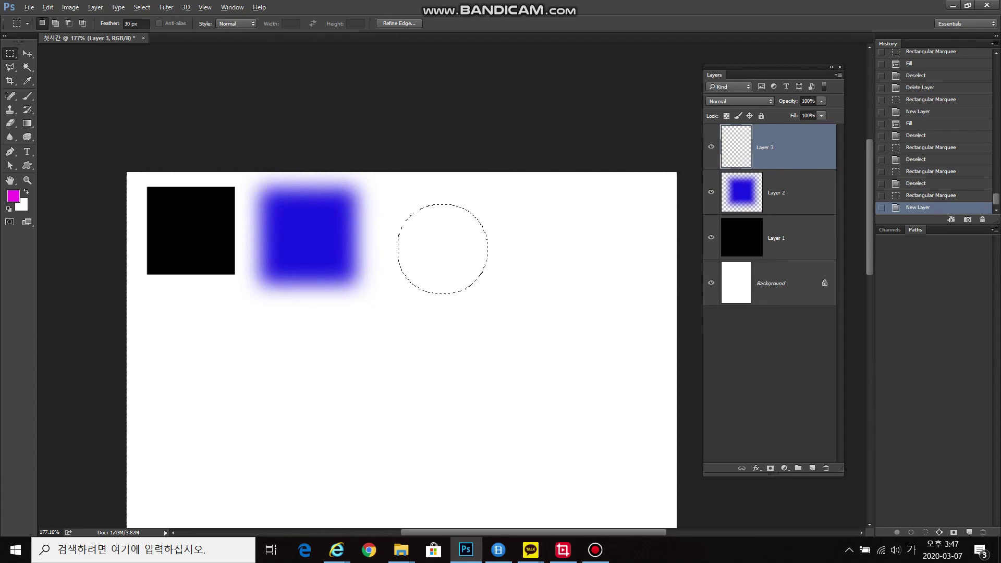
key(alt+BackSpace)
key(ctrl+d)
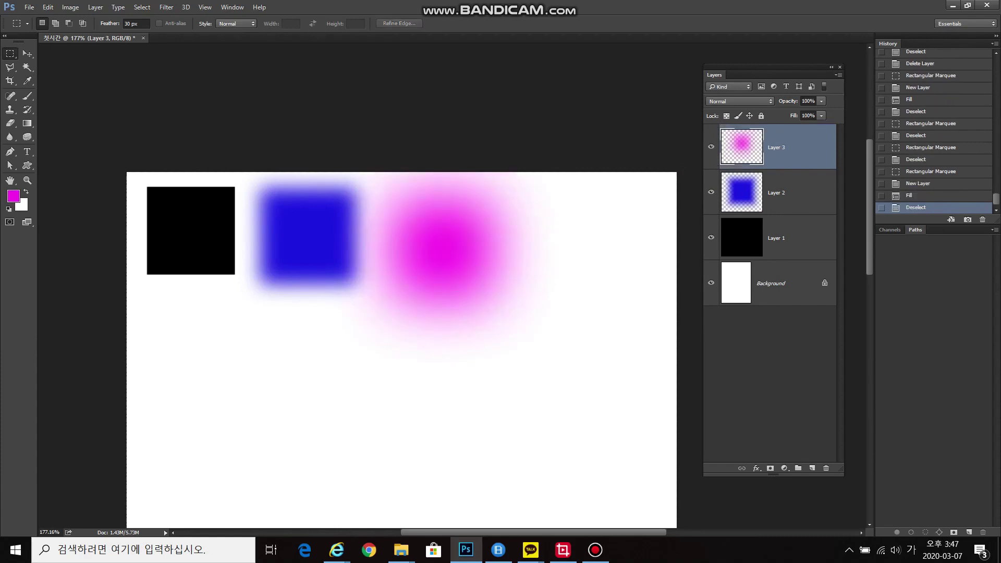
Step: Move the blurred magenta shape slightly down and to the right on the canvas
key(v)
drag(466, 211, 473, 249)
drag(476, 284, 509, 286)
mouse_move(514, 232)
mouse_down()
mouse_move(514, 191)
mouse_move(512, 228)
mouse_up()
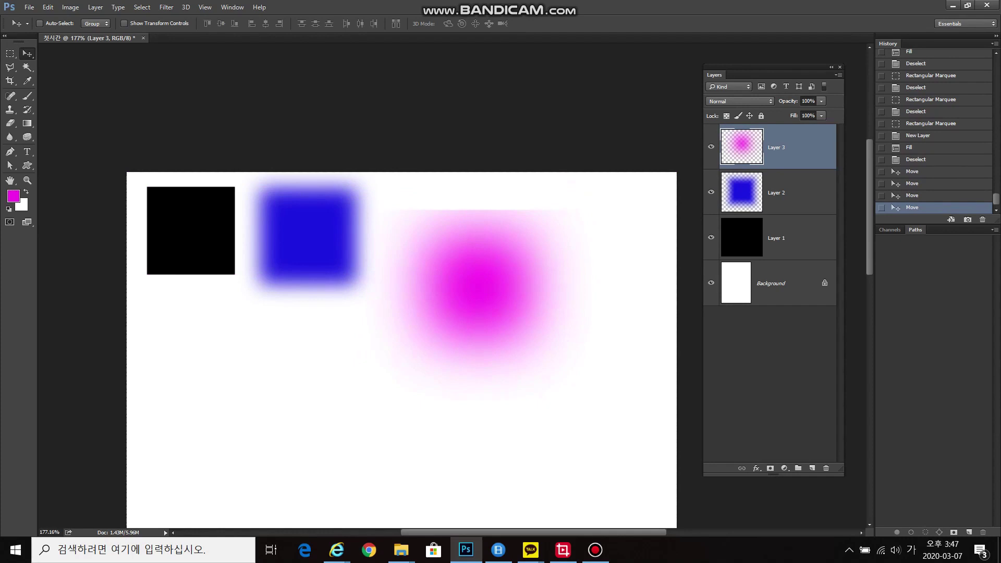
Step: Brush a magenta arc with hatch strokes above the blurred shape's flat edge and a small arrow beside it
key(b)
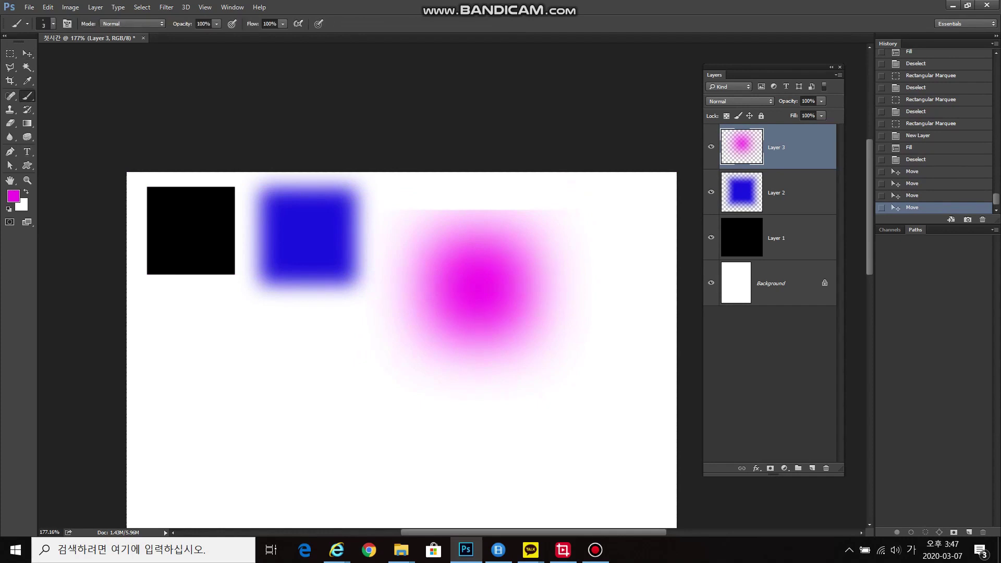
mouse_move(408, 197)
mouse_down()
mouse_move(434, 174)
mouse_move(532, 183)
mouse_move(555, 207)
mouse_move(483, 192)
mouse_up()
drag(506, 208, 511, 196)
mouse_move(554, 269)
mouse_down()
mouse_move(575, 266)
mouse_move(570, 278)
mouse_up()
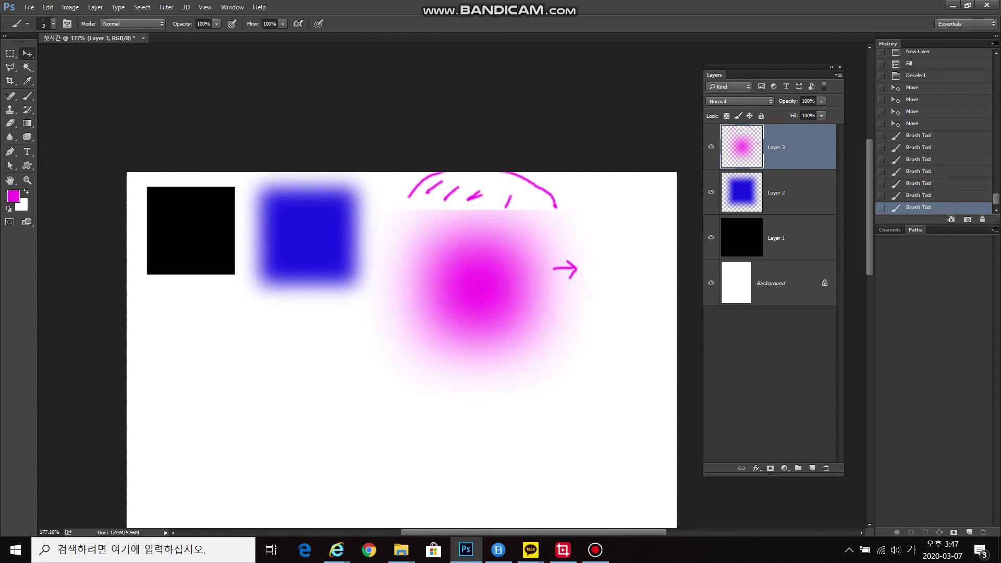
Step: Set the Rectangular Marquee feather to 100 px and add a new empty layer
key(v)
key(m)
key(Return)
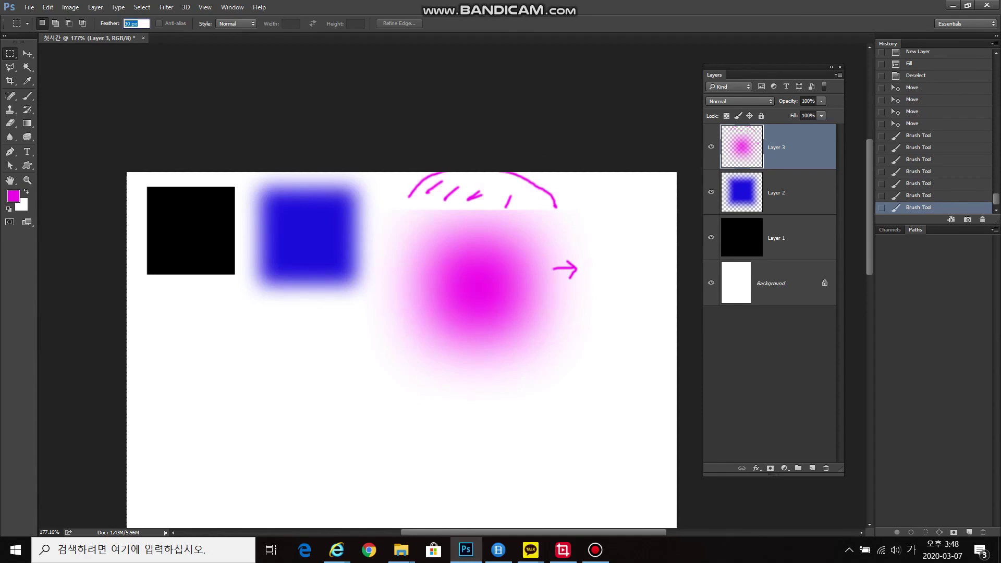
text(100)
key(Return)
key(ctrl+shift+alt+n)
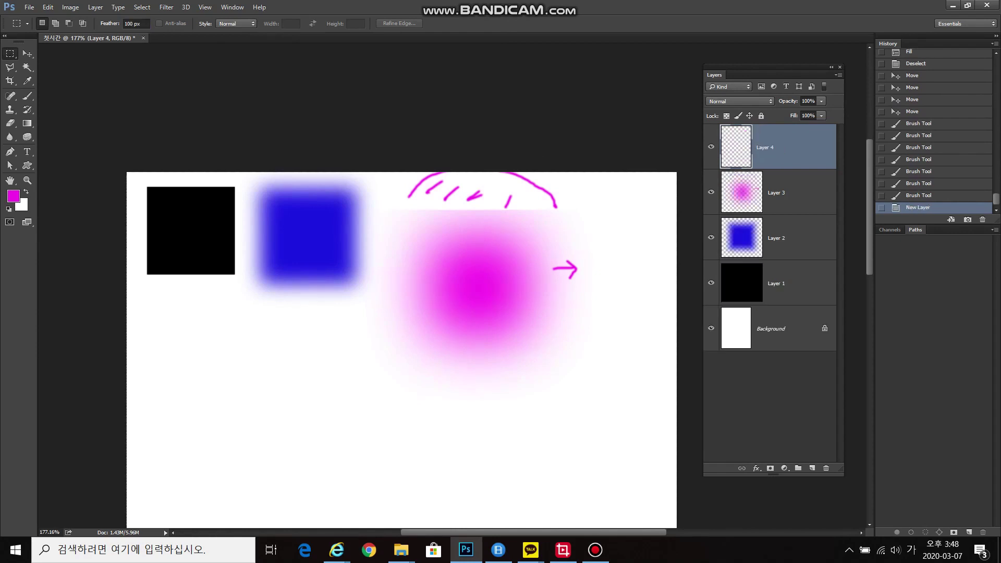
Step: Try 100 px feathered rectangular selections of about 1.83 × 1.83 cm and 6.60 × 4.90 cm below the shapes
drag(304, 341, 356, 392)
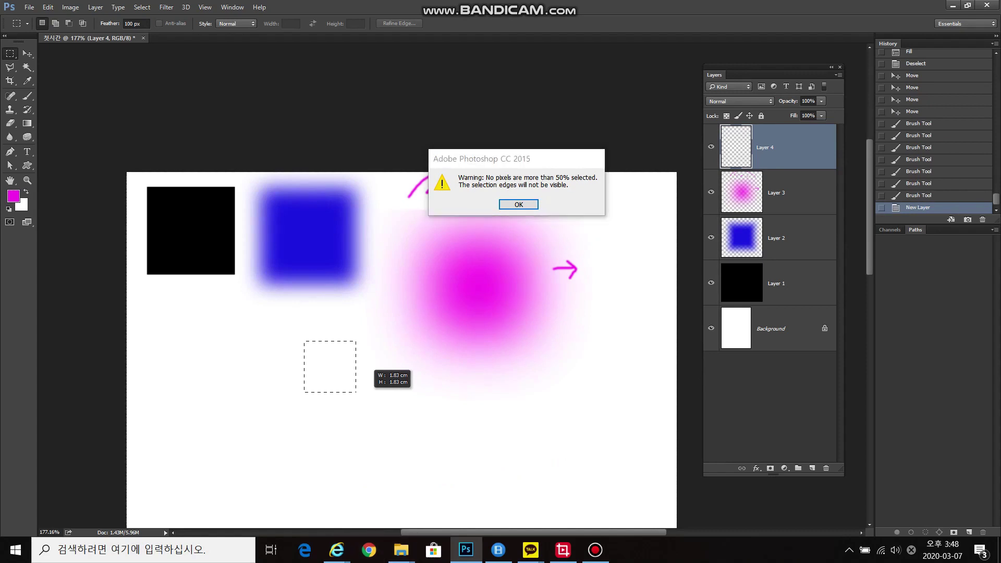
key(Return)
drag(230, 327, 437, 480)
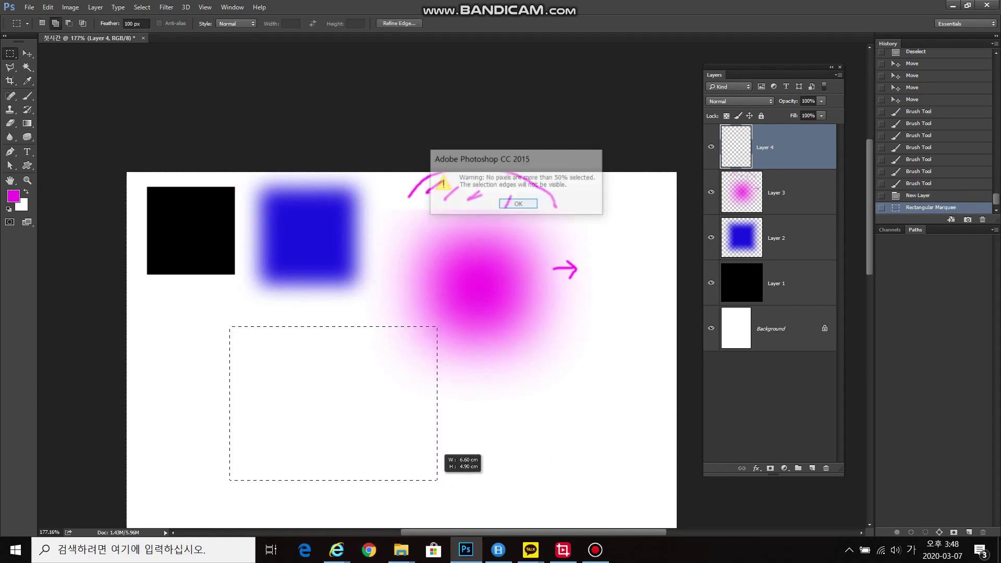
key(Return)
Step: Add a larger feathered area to the selection mid-canvas, fill it with magenta and undo the fill
scroll(401, 349, down, 1)
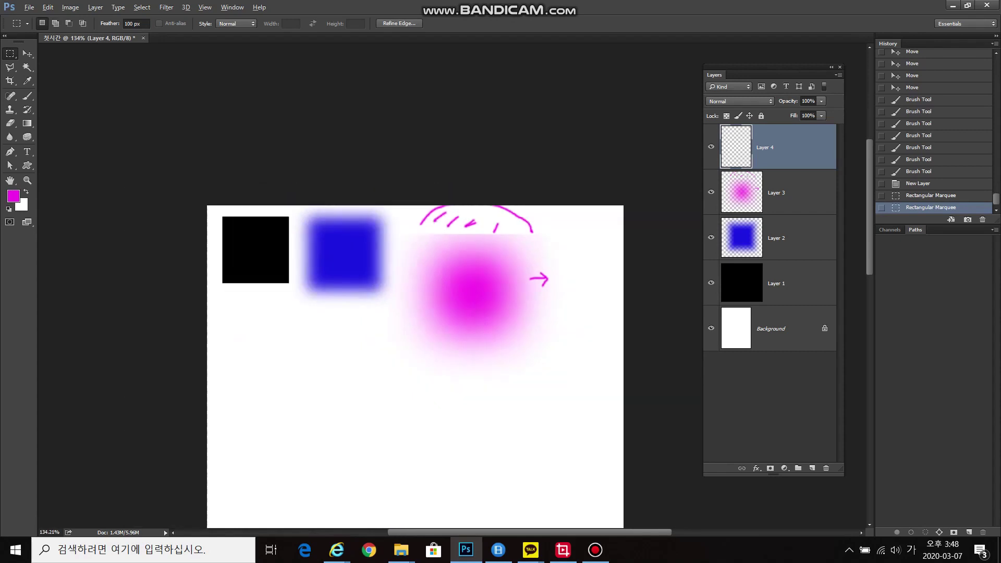
scroll(402, 350, down, 3)
shift+drag(328, 240, 477, 399)
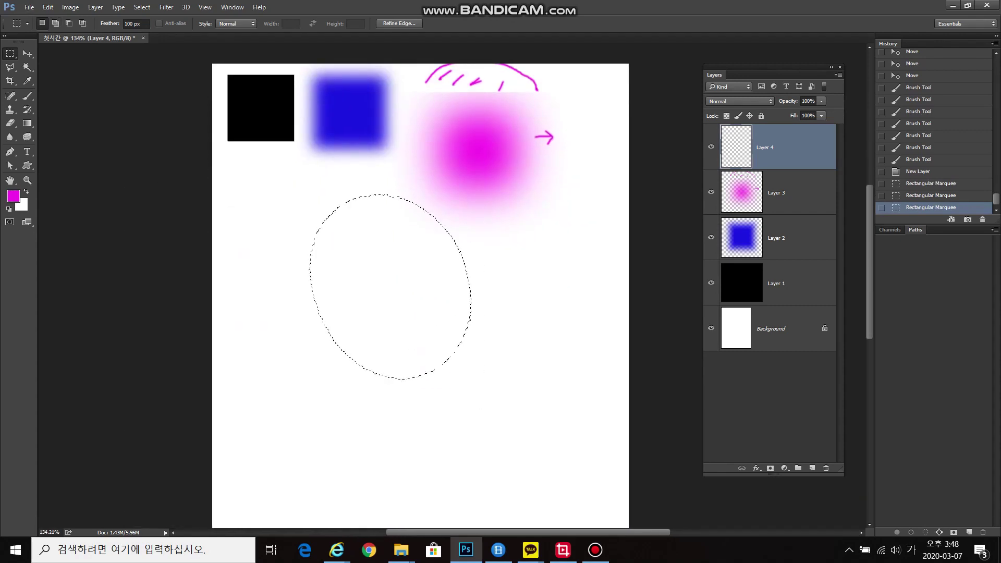
key(alt+BackSpace)
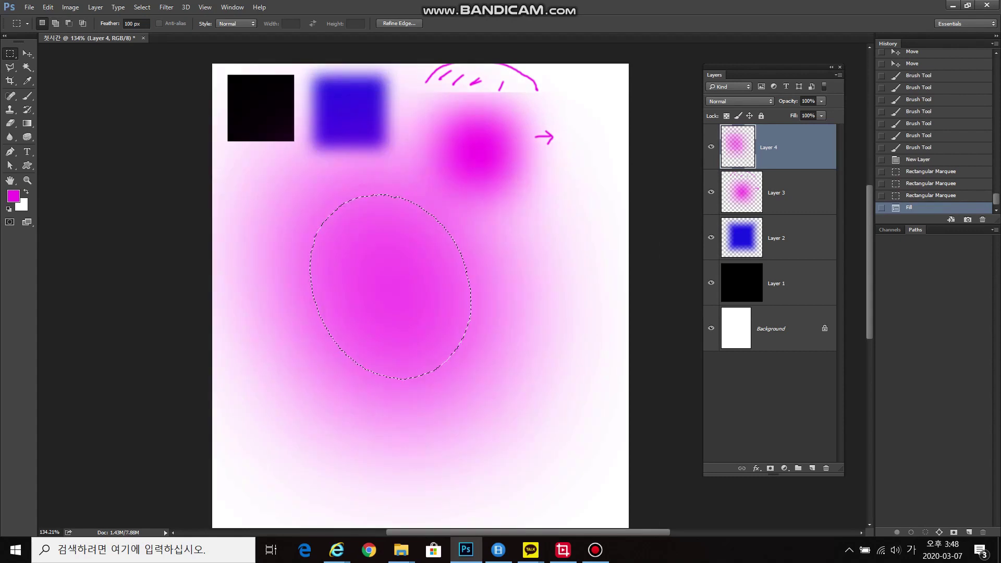
key(ctrl+z)
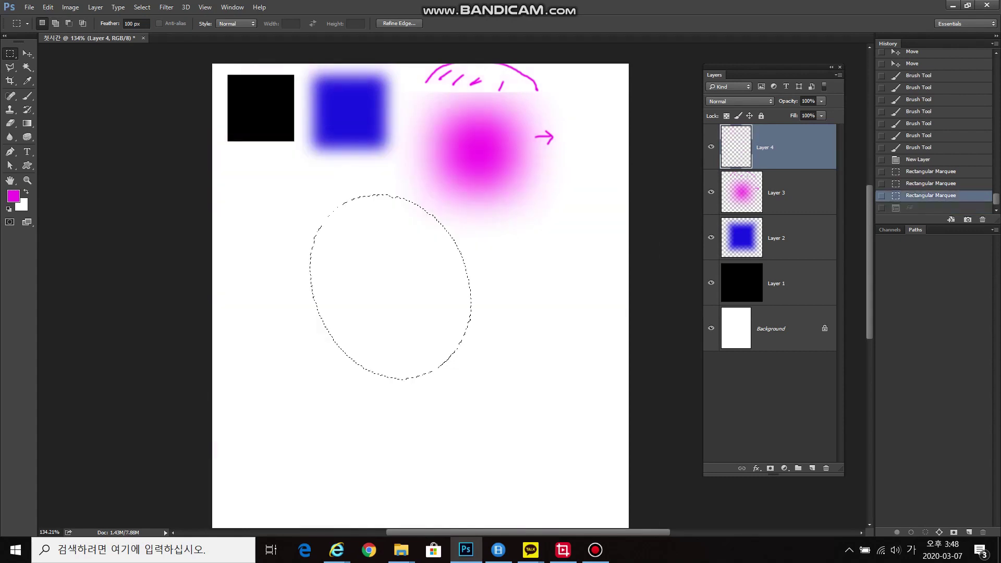
Step: Clear the selection, set the marquee feather to 0 px and select a square below the blue square
key(Return)
key(ctrl+d)
key(Return)
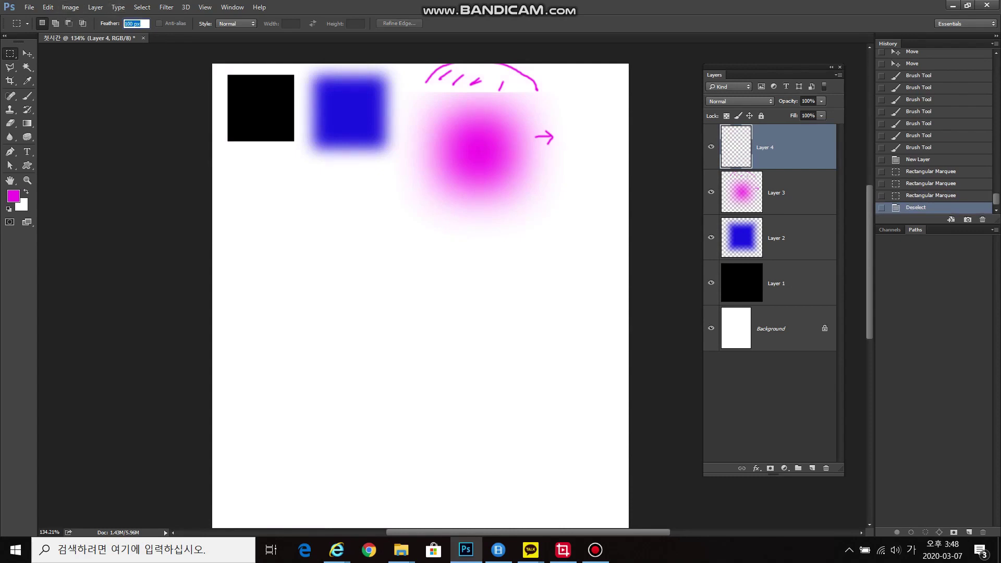
text(0)
key(Return)
drag(285, 215, 383, 314)
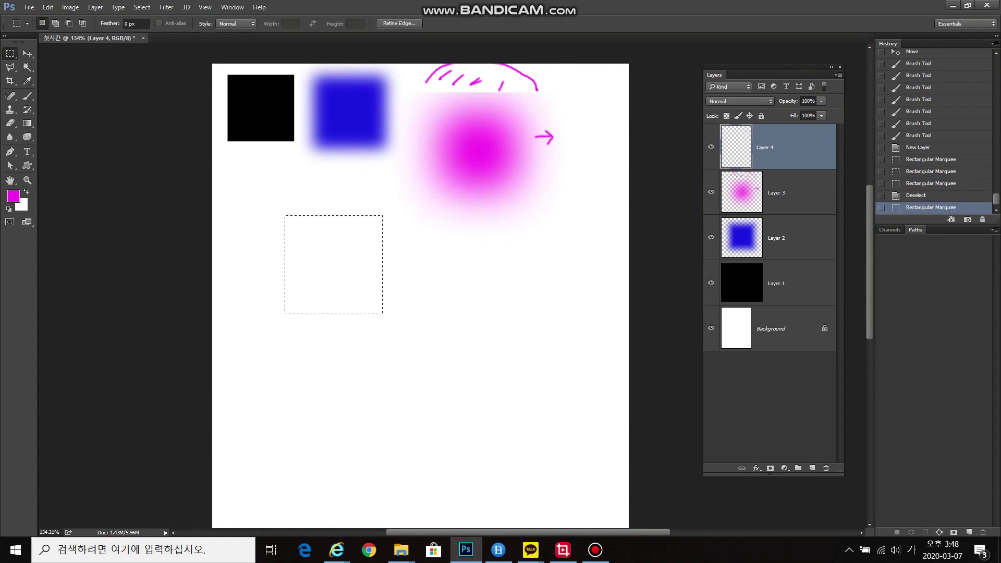
Step: Fill the square selection with magenta and deselect it, then undo both changes
key(alt+BackSpace)
key(ctrl+d)
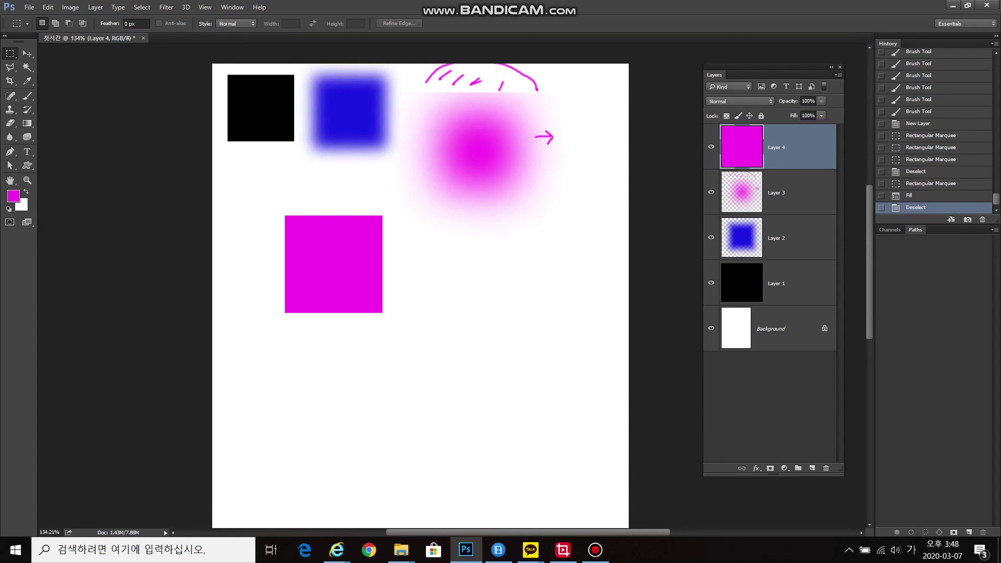
key(ctrl+alt+z)
key(ctrl+alt+z)
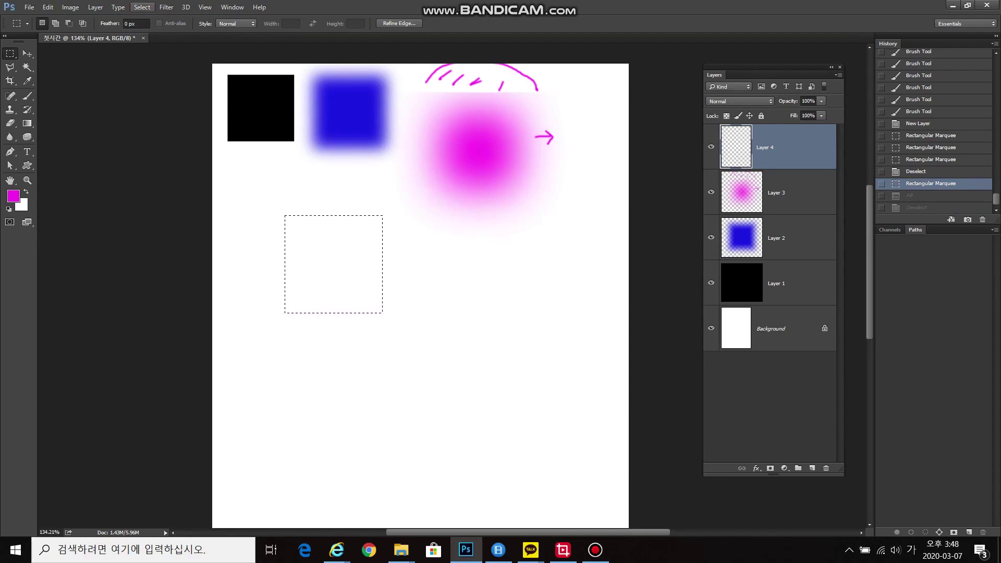
Step: Feather the existing square selection by 20 pixels and then deselect it
click(142, 7)
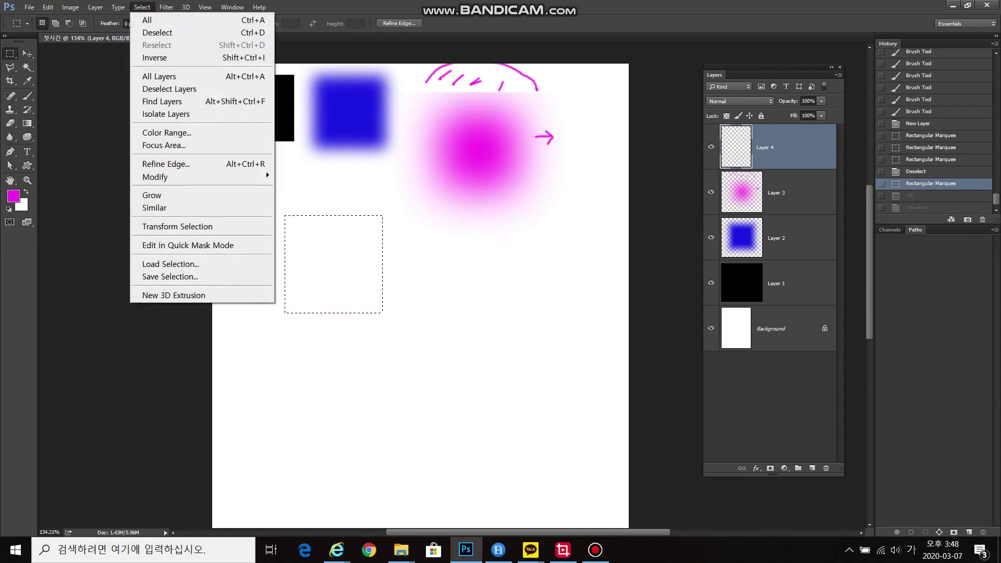
mouse_move(265, 176)
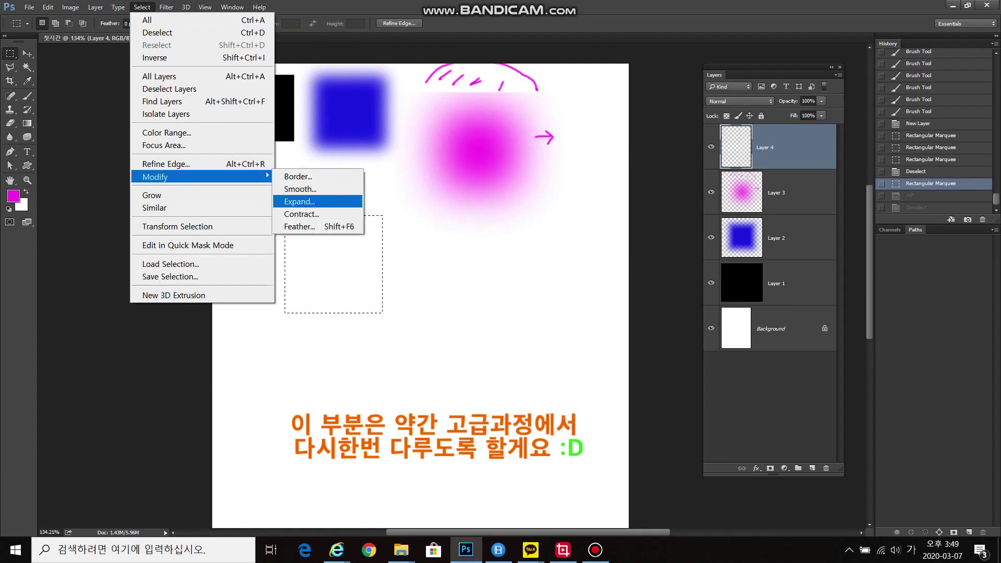
click(300, 227)
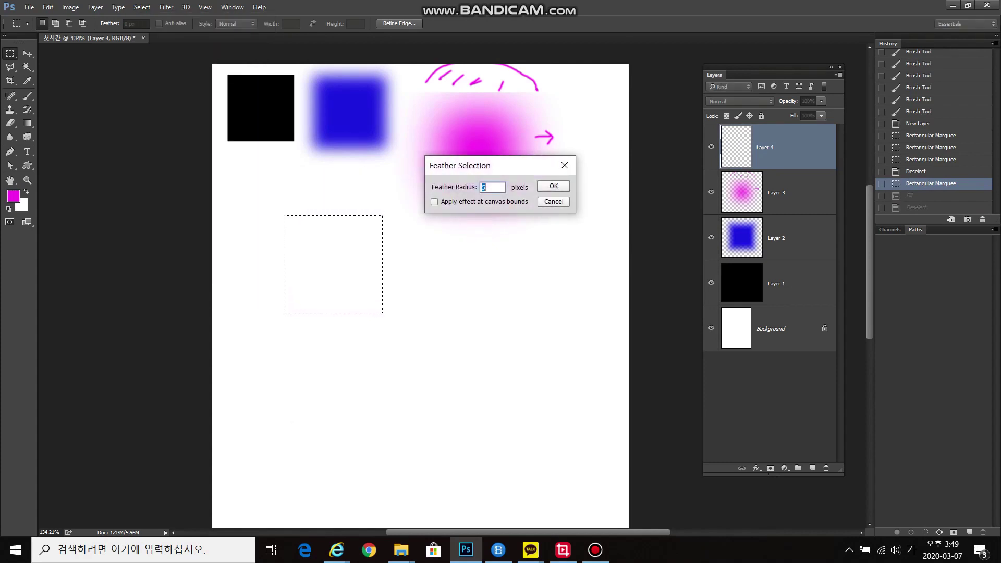
text(5)
key(ctrl+a)
text(20)
key(Return)
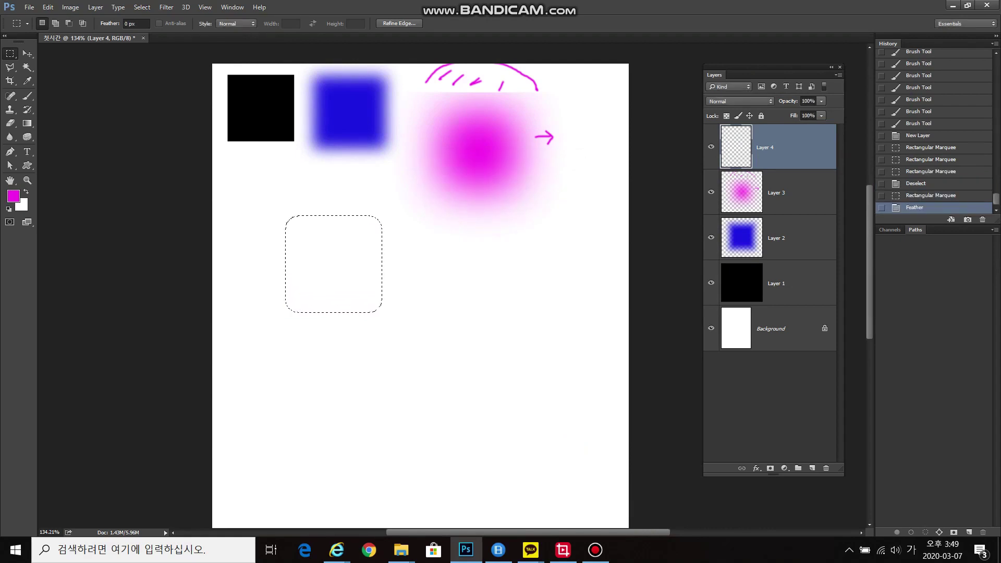
click(136, 24)
key(ctrl+d)
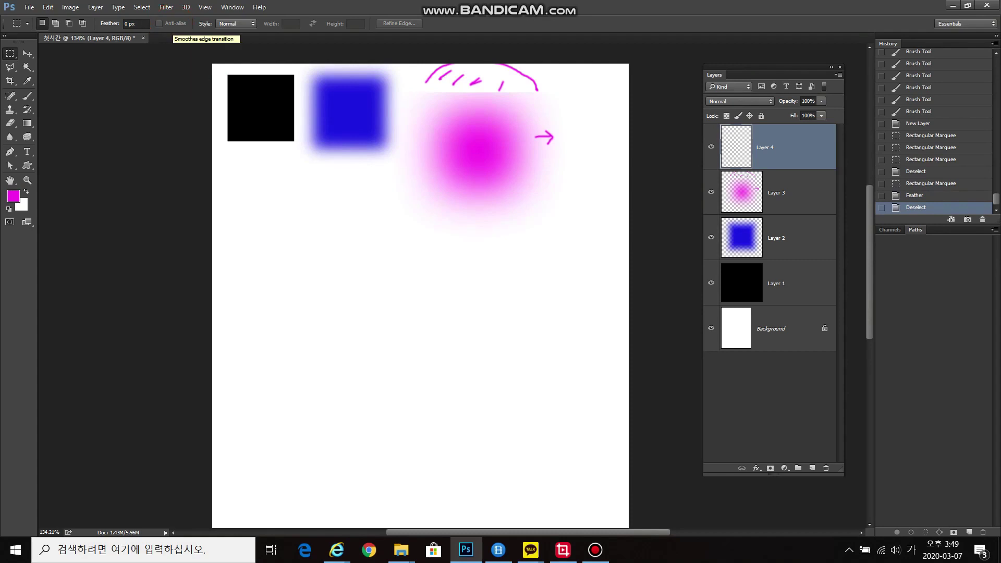
Step: Draw a triangular selection below the blue square with the Polygonal Lasso and deselect it
click(10, 53)
click(68, 62)
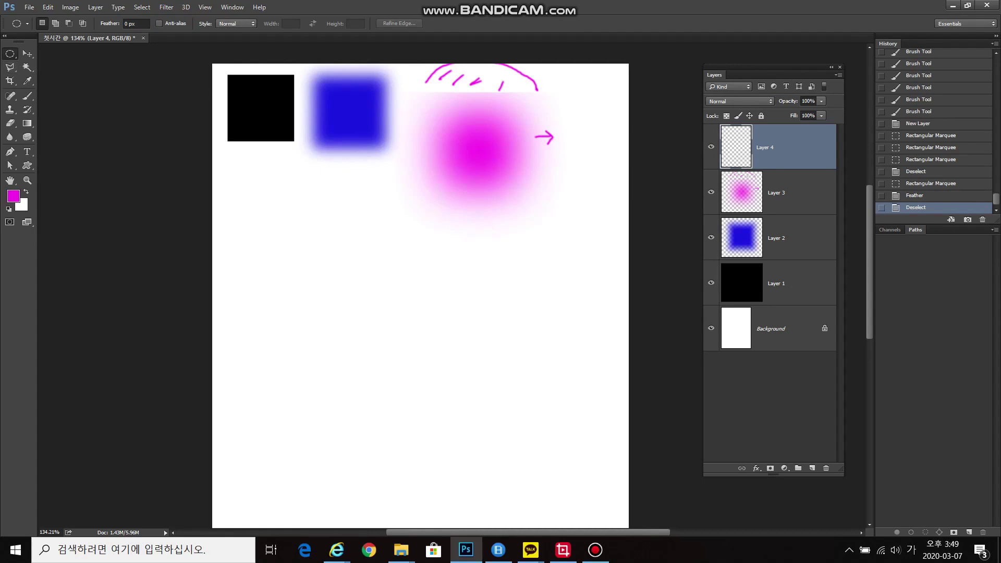
click(9, 67)
click(354, 180)
click(275, 234)
click(390, 264)
click(354, 180)
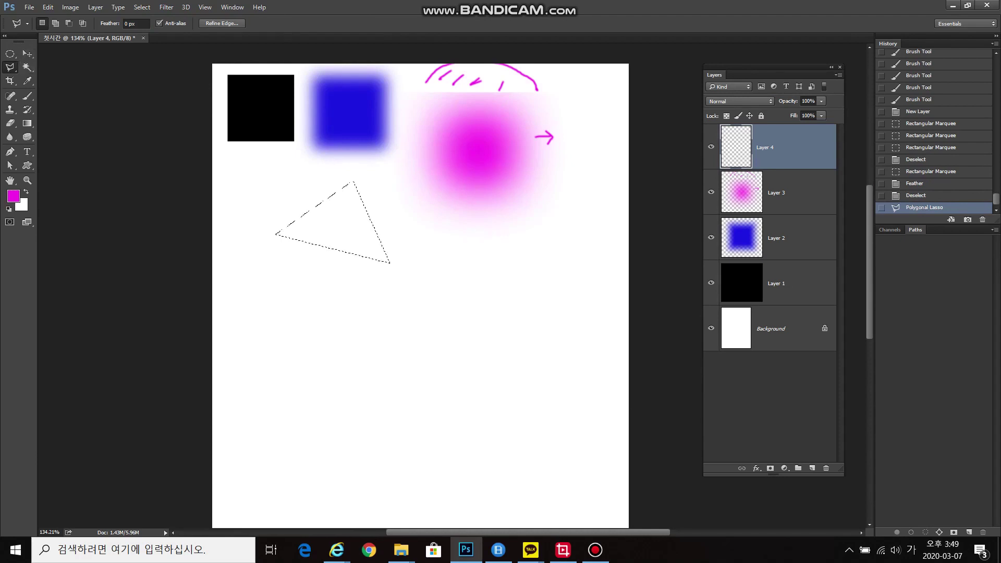
key(ctrl+d)
Step: Switch to the Elliptical Marquee tool and view its selection style options
click(9, 53)
right_click(9, 53)
click(58, 53)
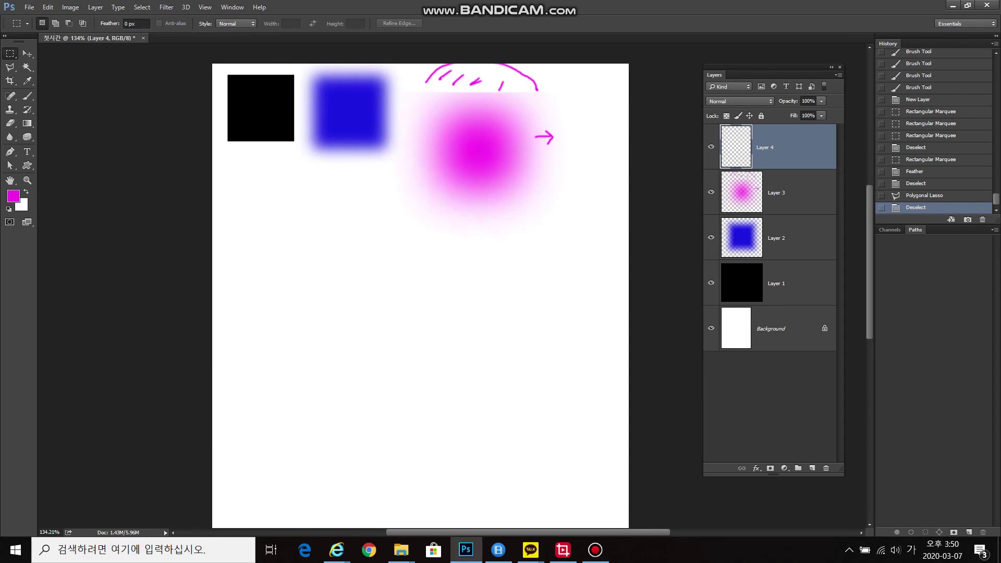
right_click(10, 53)
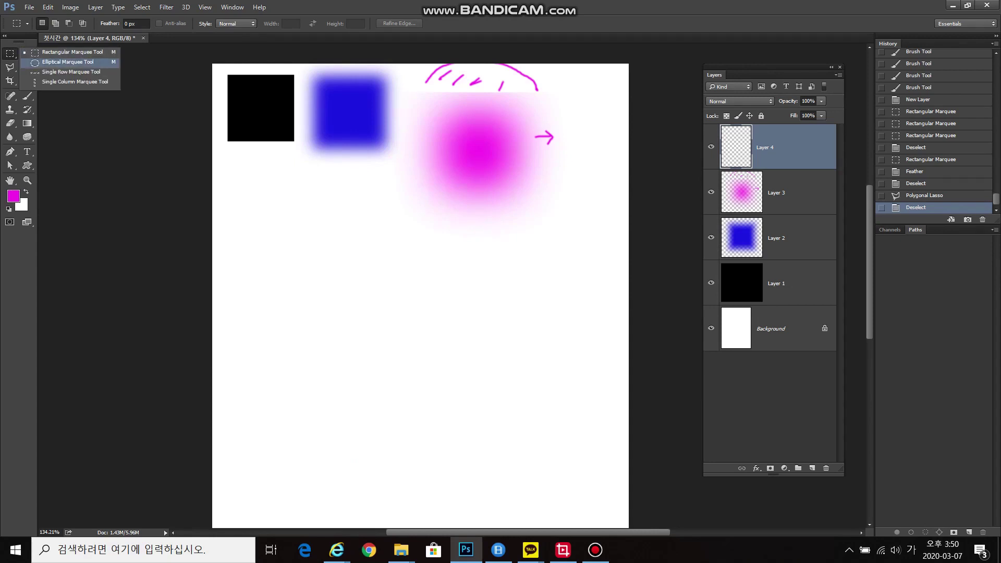
click(67, 62)
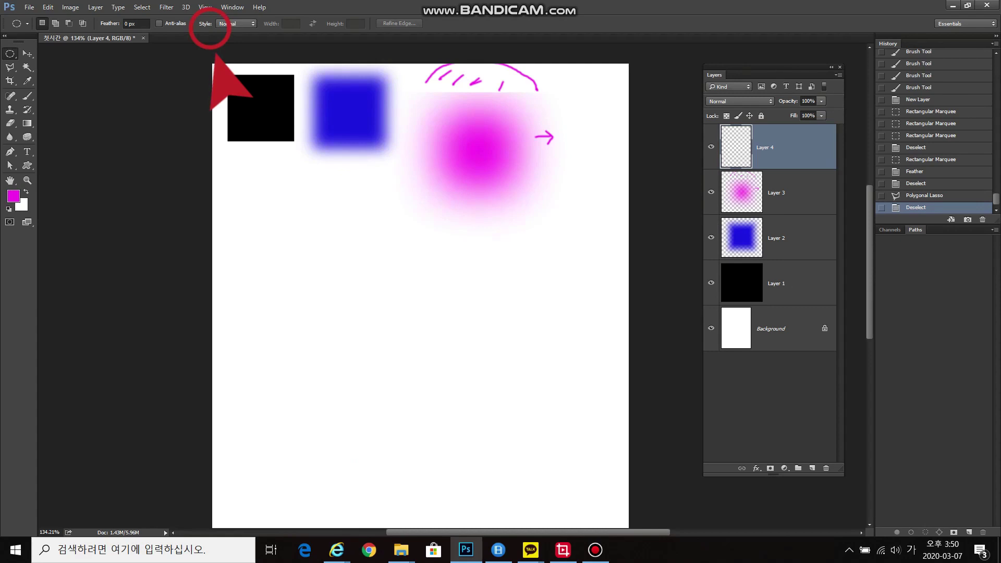
click(236, 24)
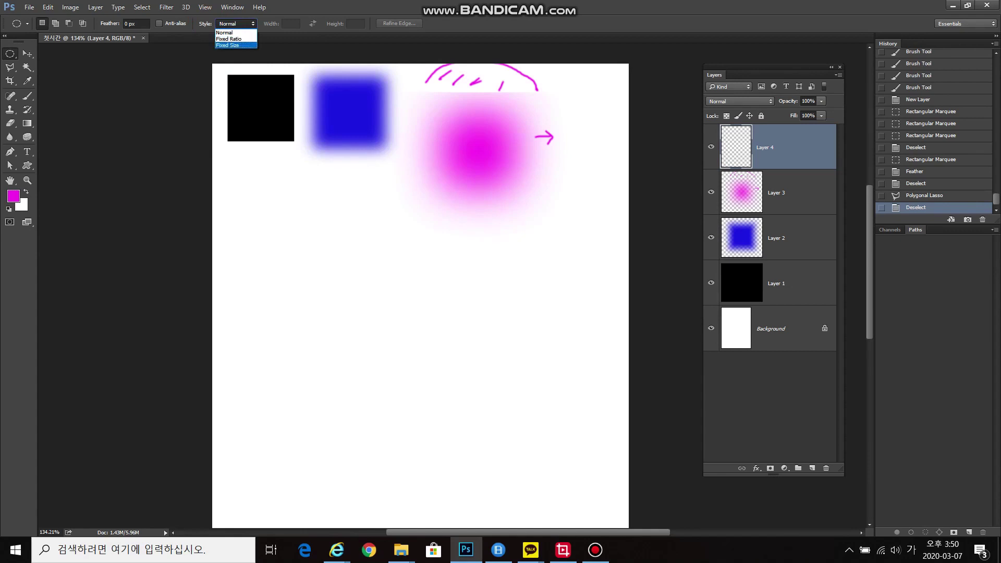
key(Escape)
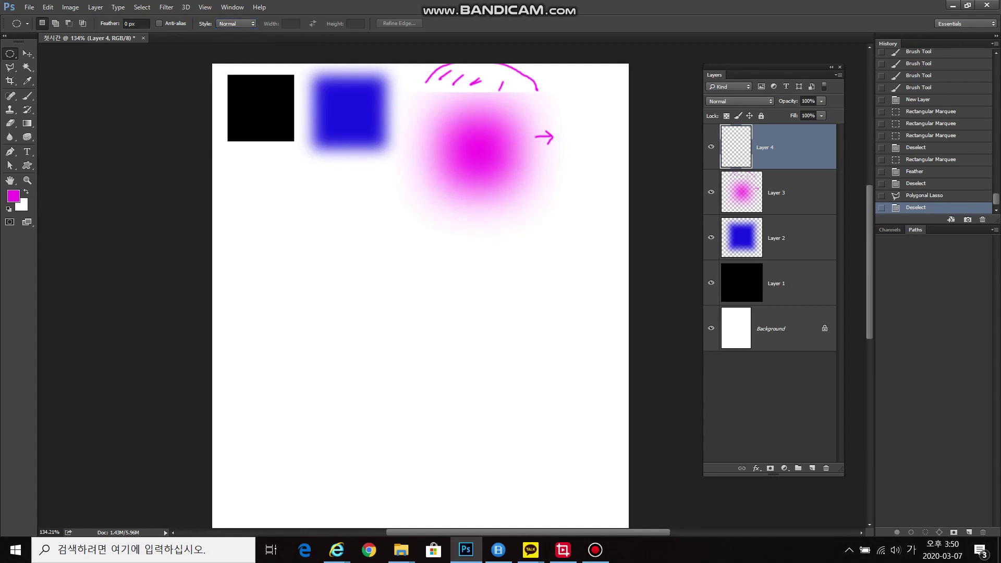
Step: Draw a wide elliptical selection below the blue square and switch to the Rectangular Marquee tool
drag(251, 178, 420, 229)
right_click(10, 54)
click(72, 52)
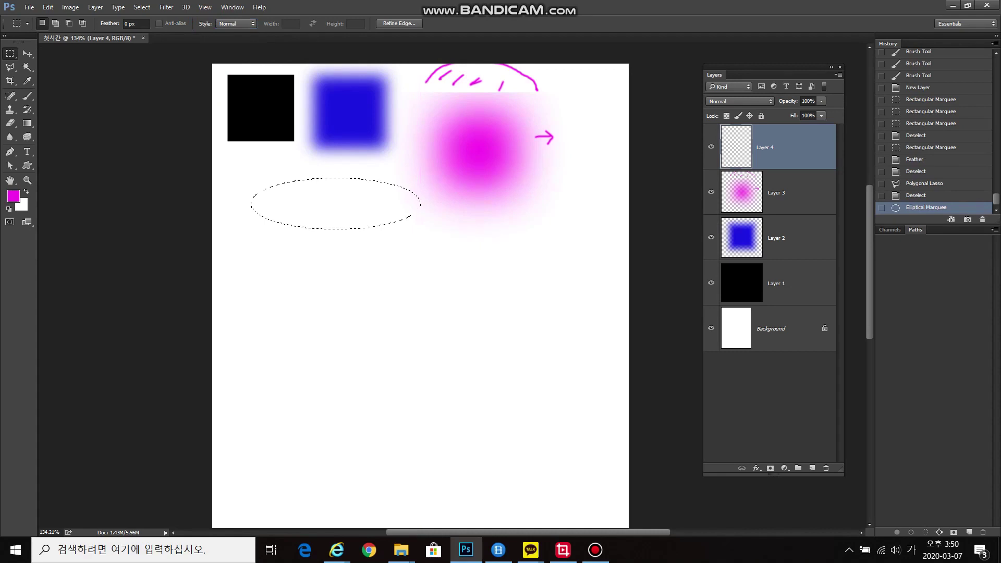
Step: Draw freely proportioned rectangular selections in the empty lower part of the canvas and deselect them
drag(306, 315, 344, 411)
drag(351, 333, 285, 326)
key(ctrl+d)
key(ctrl+d)
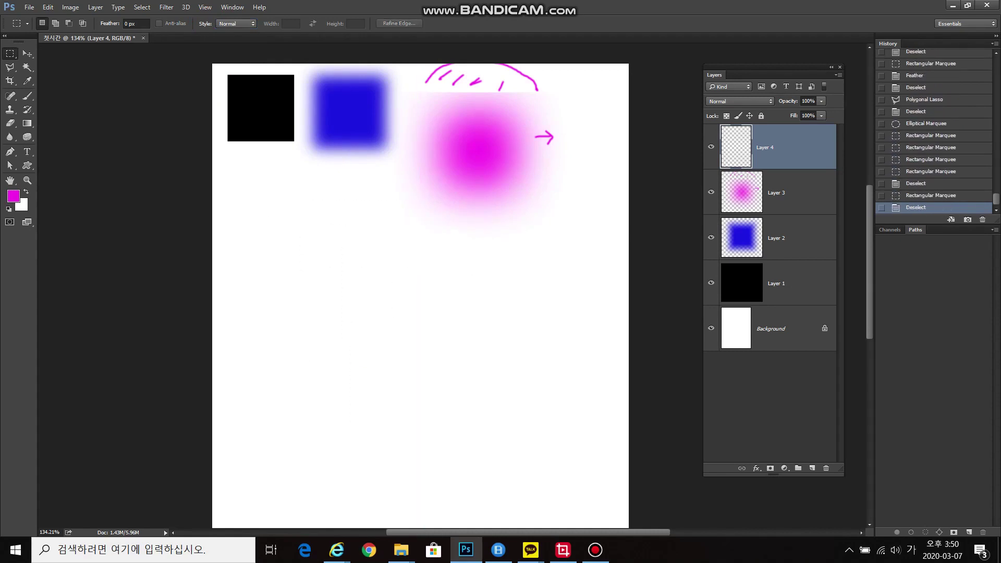
Step: Set the marquee style to Fixed Ratio at 1 to 1 and draw several square selections below the coloured shapes
click(236, 23)
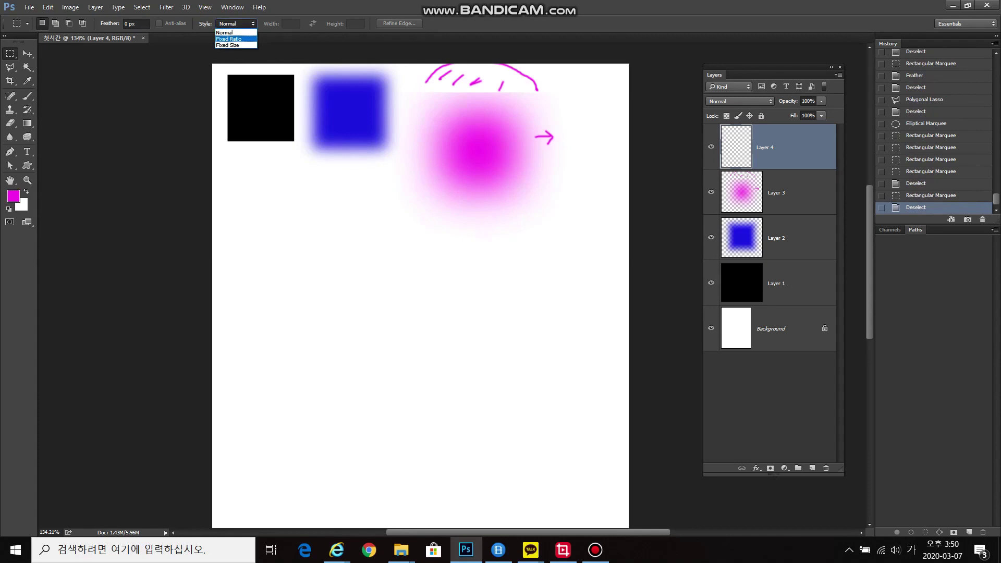
click(228, 38)
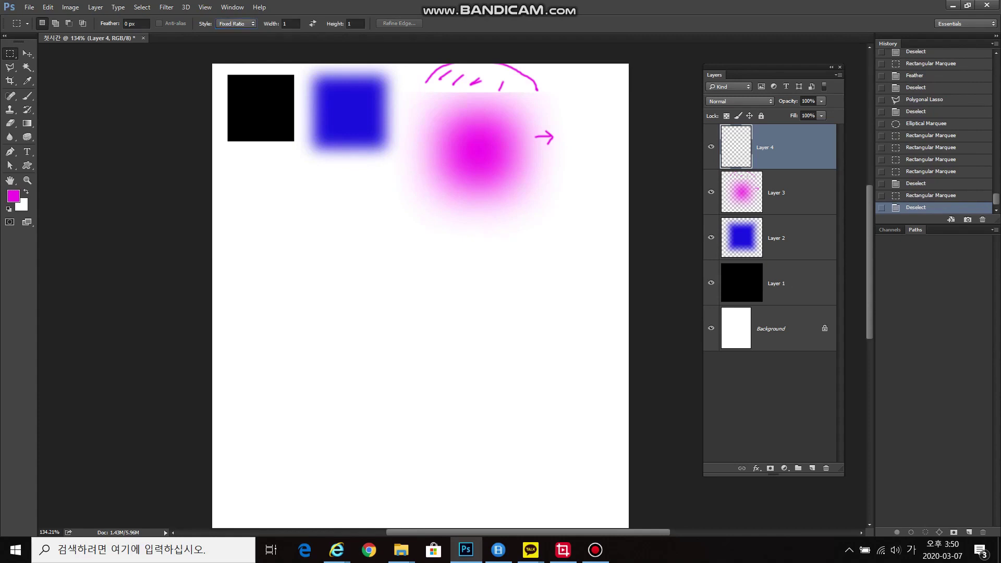
drag(404, 247, 545, 386)
drag(306, 226, 392, 307)
drag(453, 227, 546, 323)
Step: Set the marquee style to Fixed Size and place 59.4 cm by 2 cm selections at different heights across the canvas
click(236, 24)
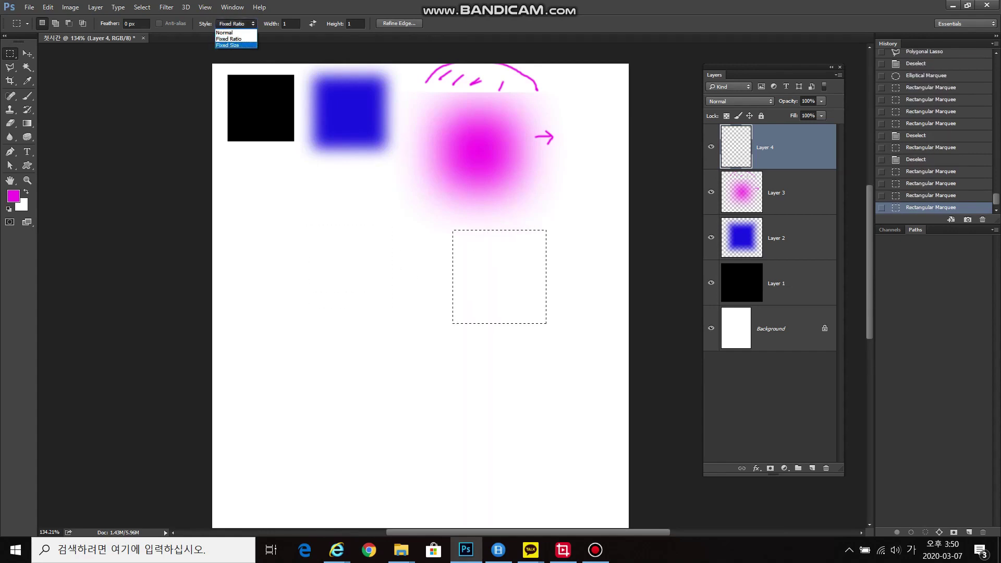
key(Down)
key(Return)
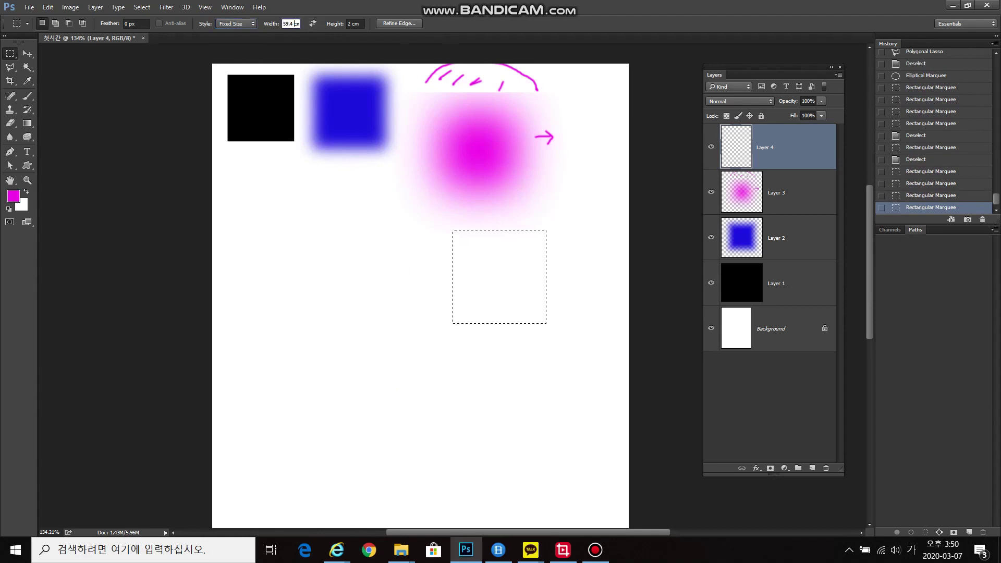
click(213, 255)
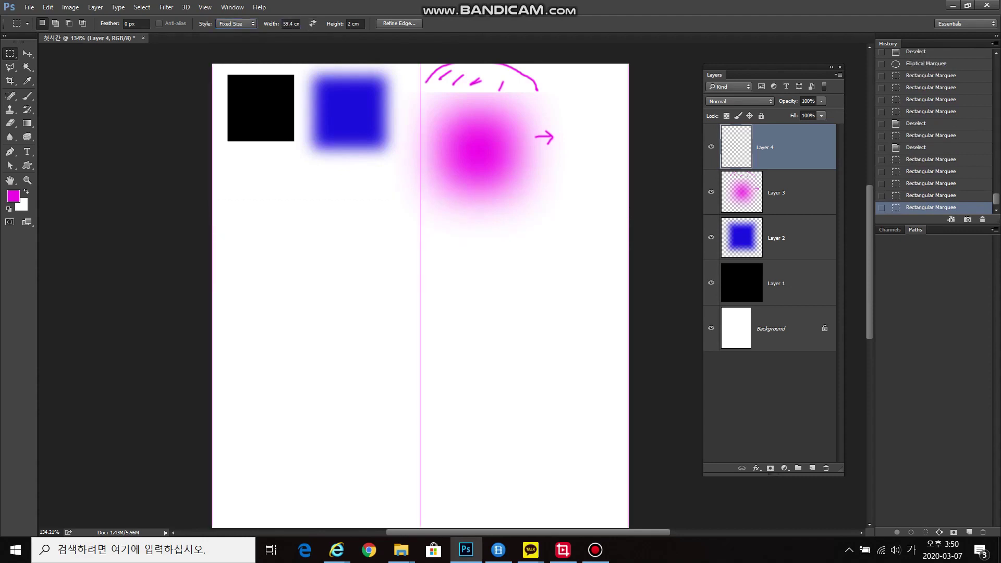
click(339, 354)
click(213, 232)
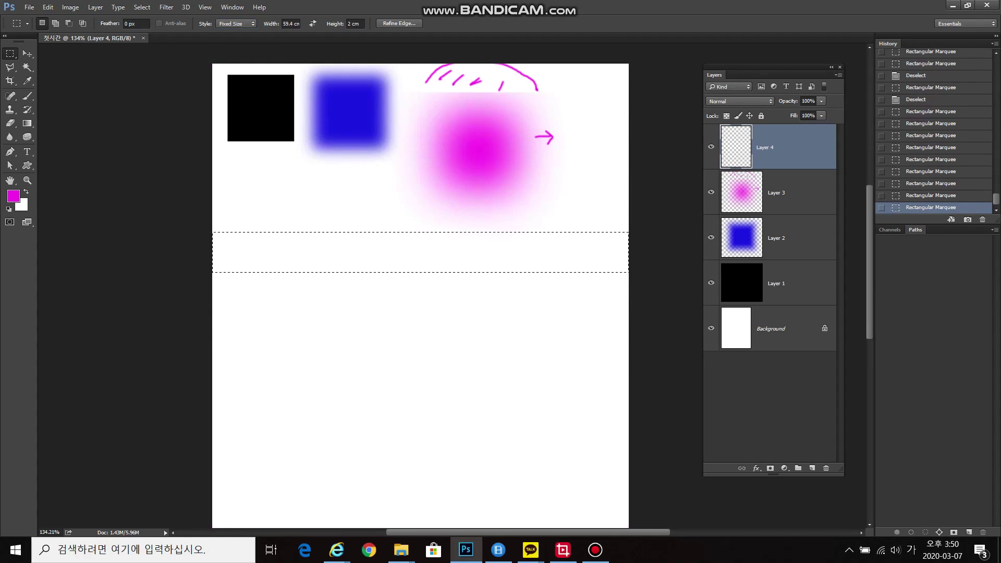
click(236, 23)
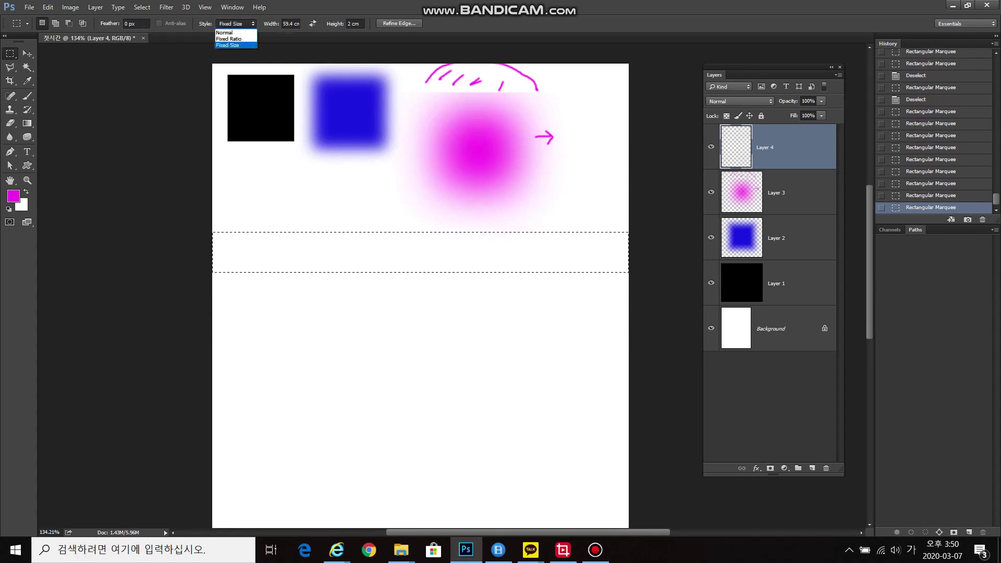
key(Return)
click(421, 198)
Step: Return the marquee style to Normal and deselect the band across the canvas
click(236, 24)
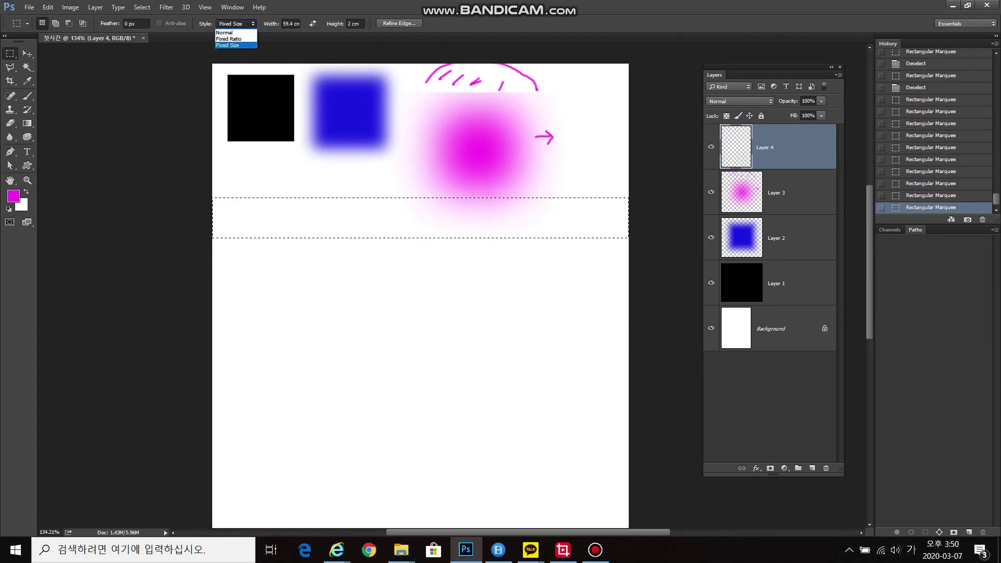
key(Return)
click(356, 23)
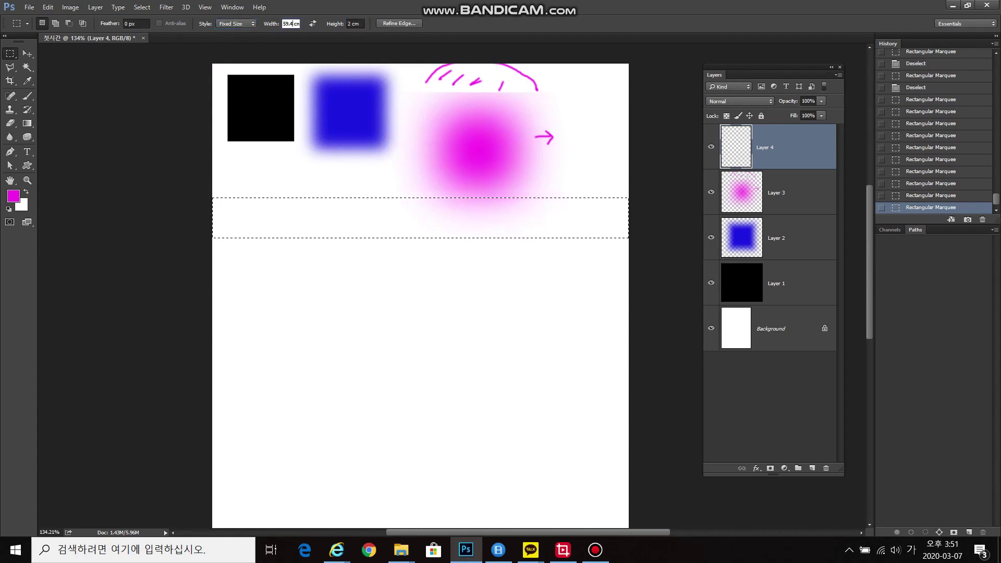
click(237, 23)
key(Return)
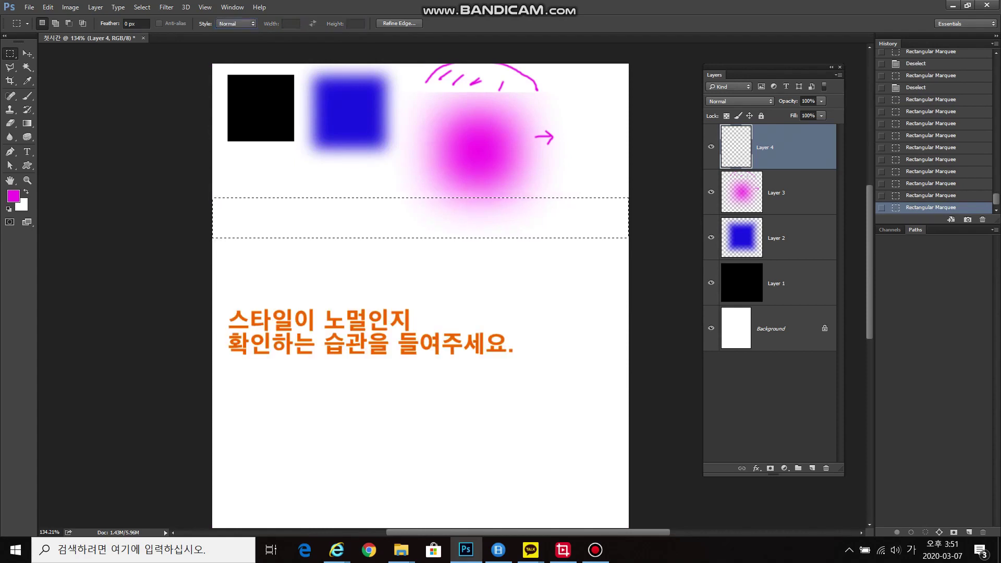
key(ctrl+d)
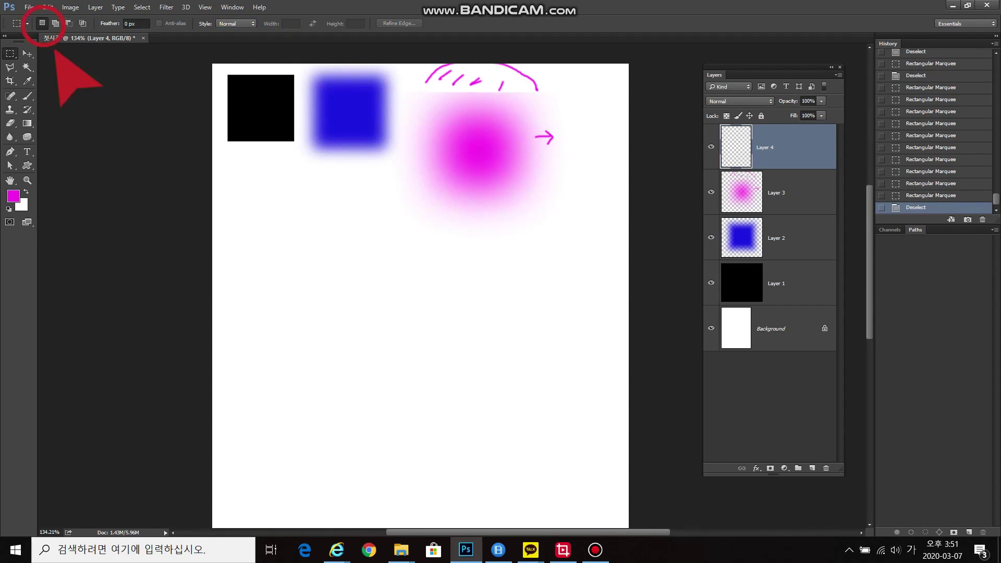
Step: Check the marquee's feather setting, draw a rectangular test selection below the blue square and deselect it
click(136, 23)
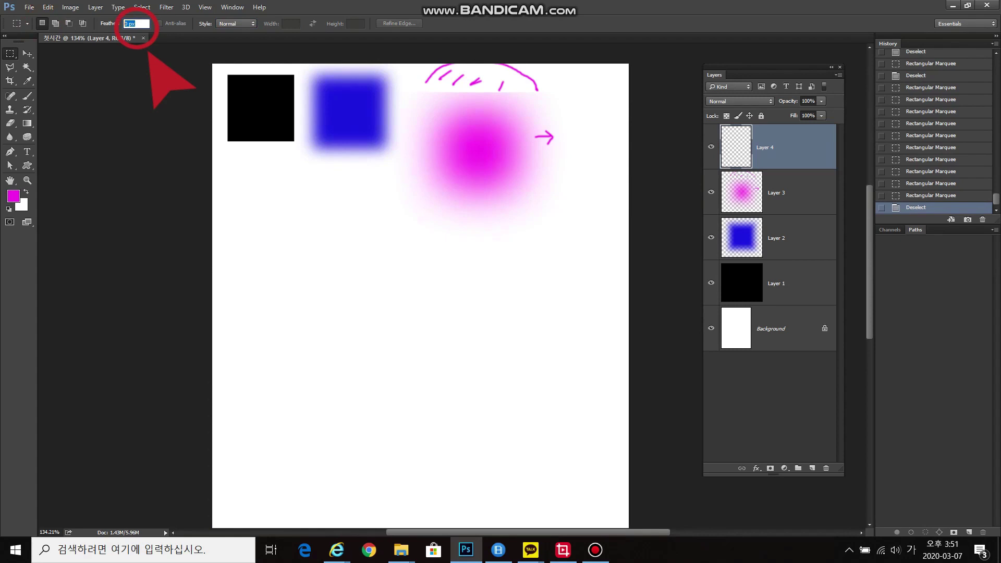
key(Return)
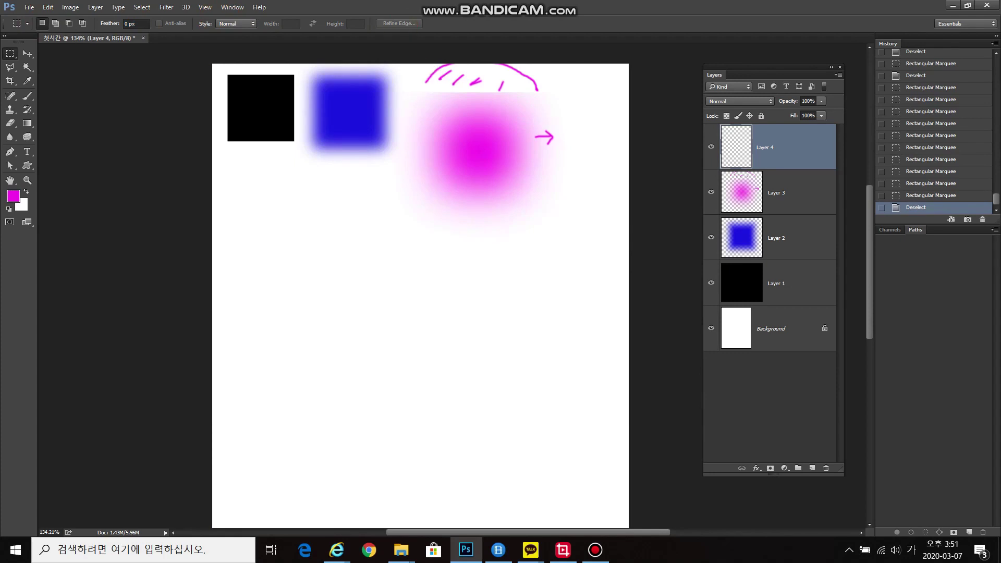
drag(363, 215, 449, 278)
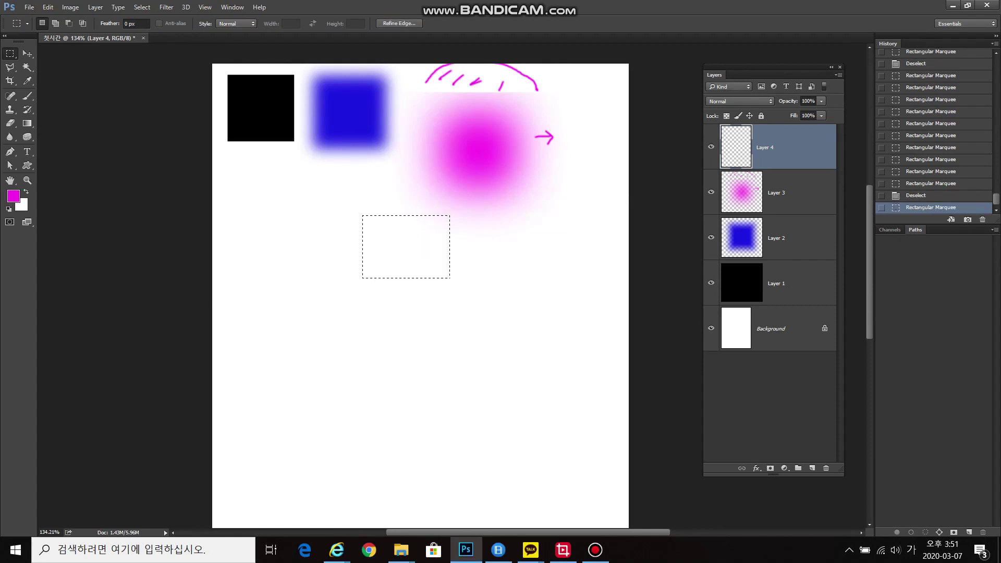
key(ctrl+d)
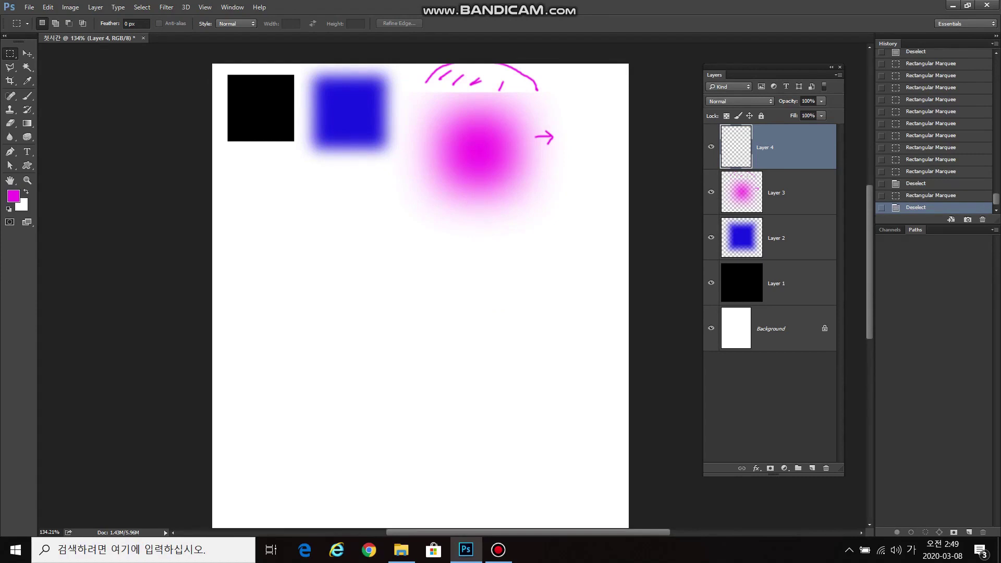
Step: Switch to the Elliptical Marquee tool and close the document without saving its changes
right_click(10, 53)
click(52, 63)
key(ctrl+w)
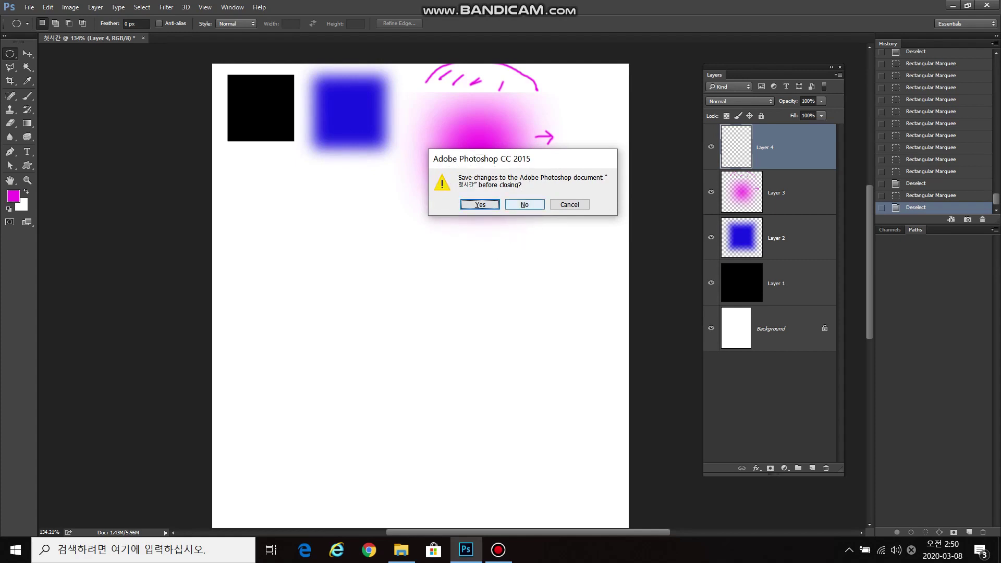
click(525, 204)
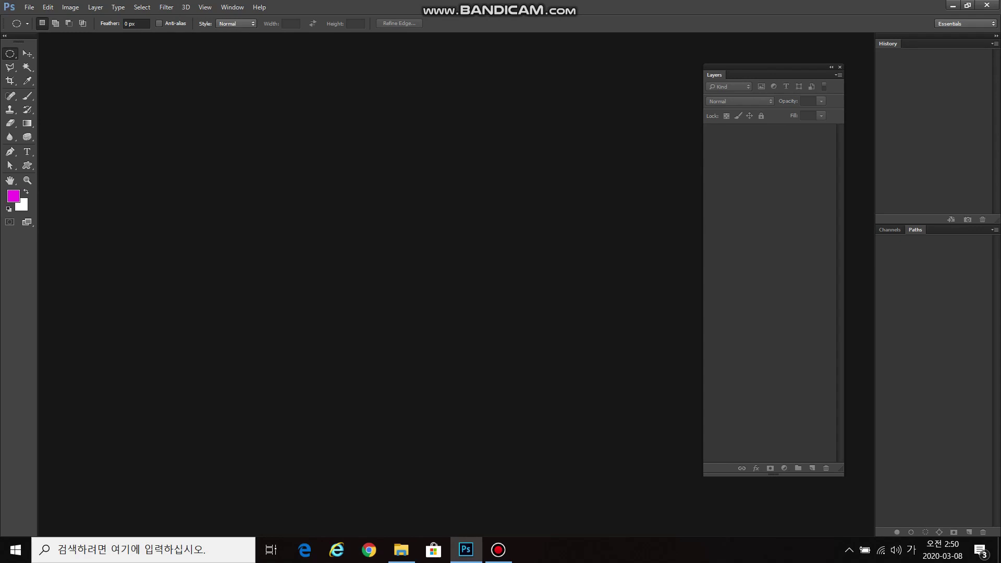
Step: Create a new document 500 pixels wide and 500 pixels high
key(ctrl+n)
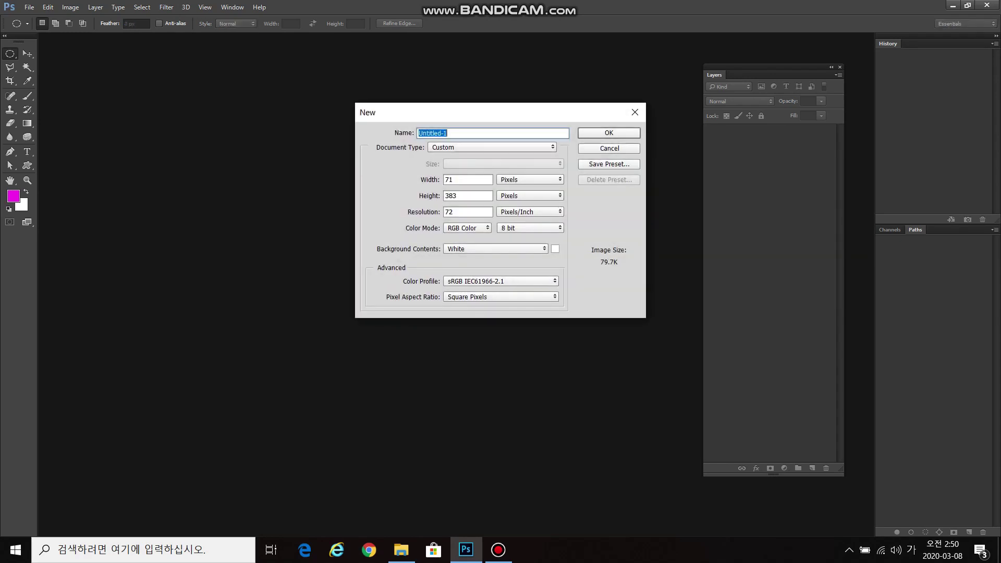
key(Tab)
text(500)
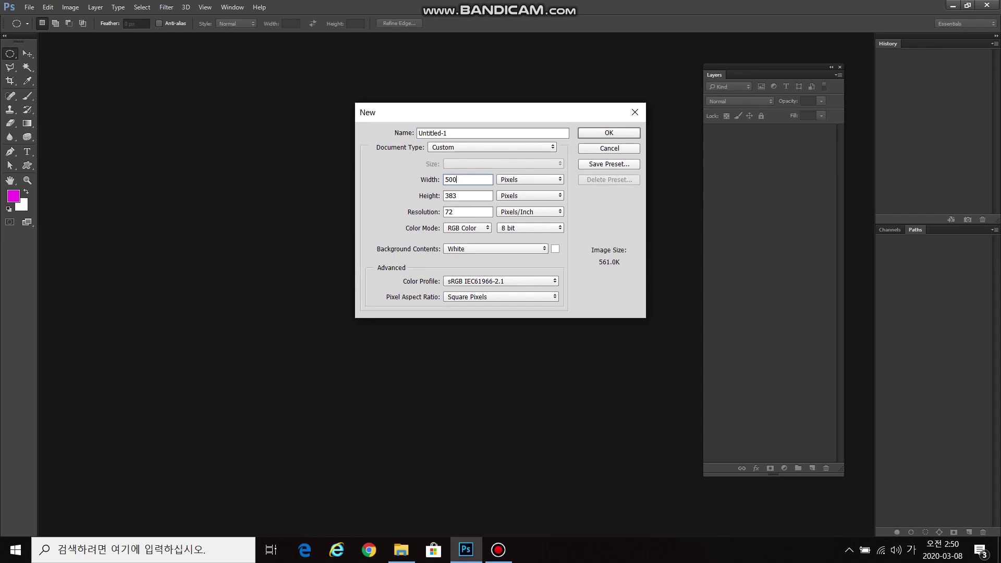
key(Tab)
text(500)
key(Return)
Step: Scribble overlapping magenta lines and loops in the middle of the canvas with the Brush tool
click(27, 96)
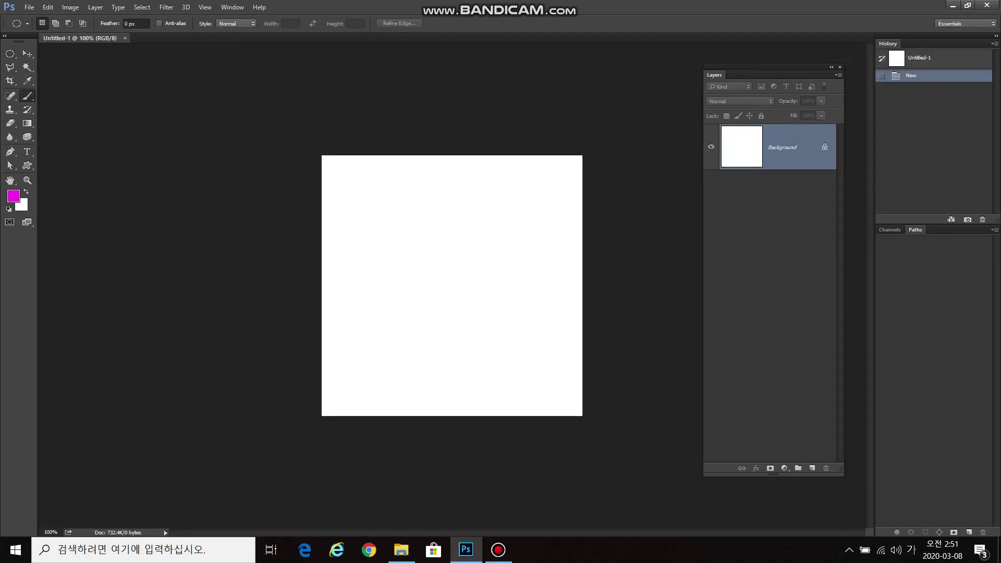
drag(364, 259, 512, 259)
drag(401, 308, 490, 325)
drag(435, 237, 492, 255)
mouse_move(482, 255)
mouse_down()
mouse_move(525, 321)
mouse_move(427, 245)
mouse_move(454, 219)
mouse_move(521, 245)
mouse_move(417, 292)
mouse_move(446, 297)
mouse_up()
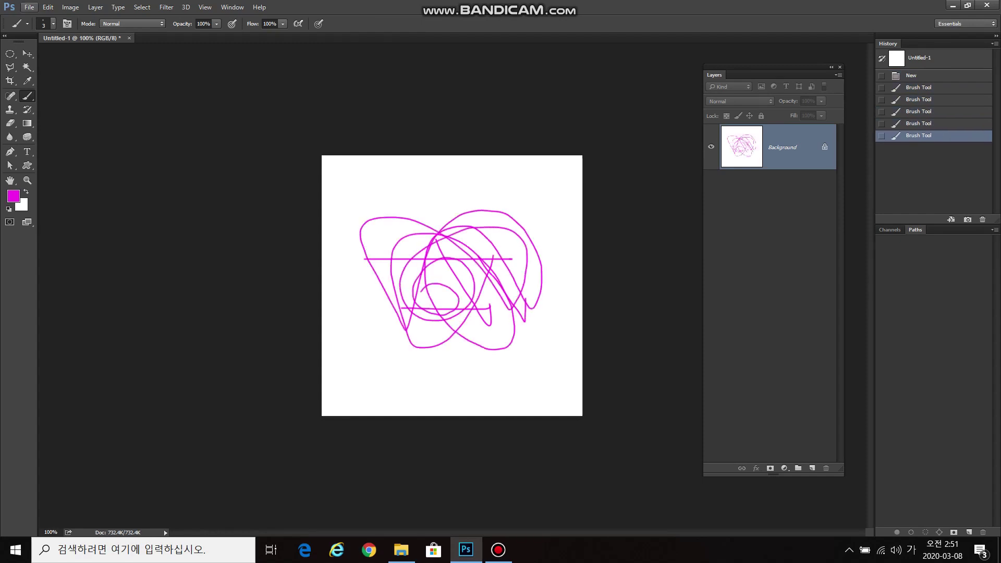
Step: Save the drawing to the Desktop as the JPEG file Untitled-1.jpg with maximum quality 12
click(28, 6)
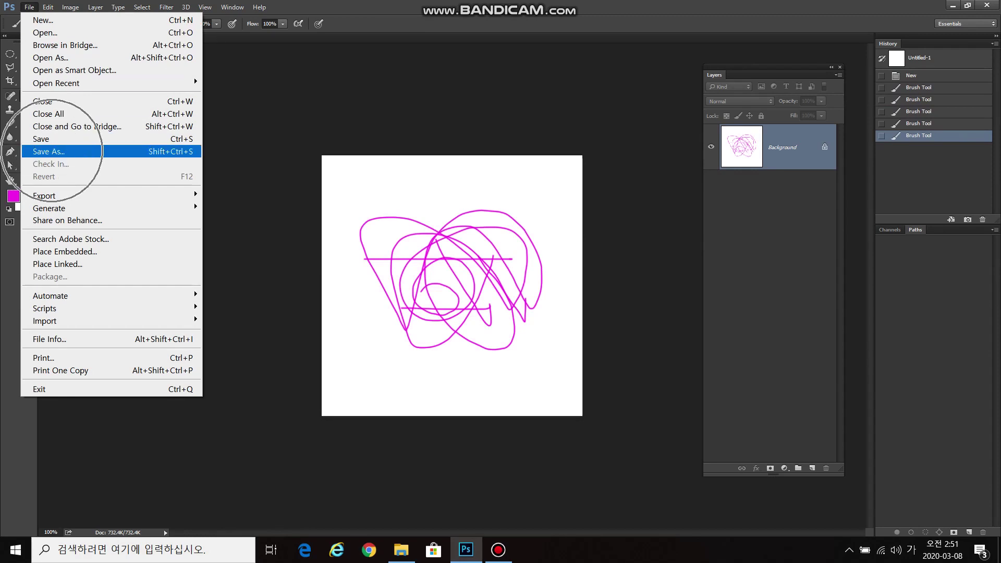
click(49, 151)
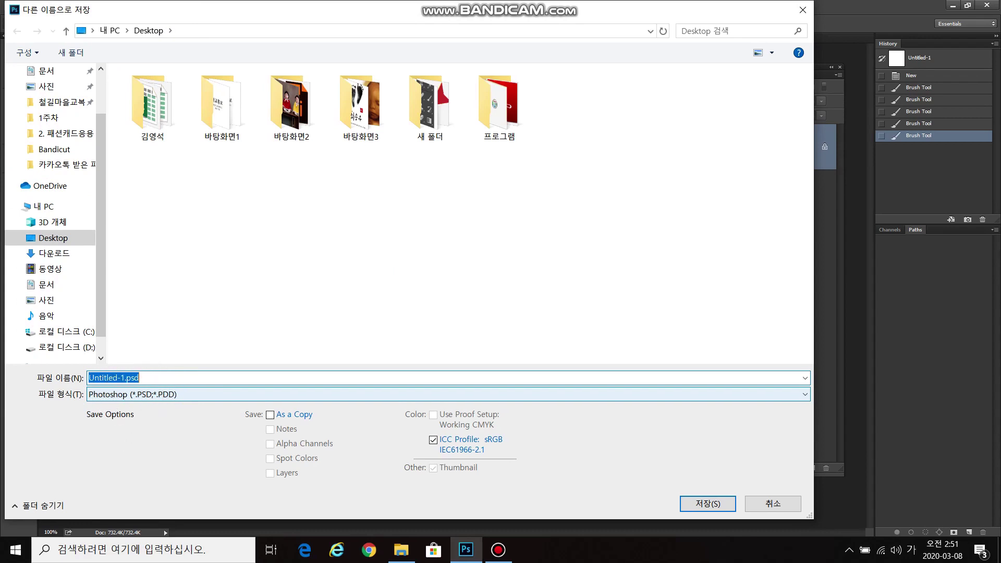
click(133, 395)
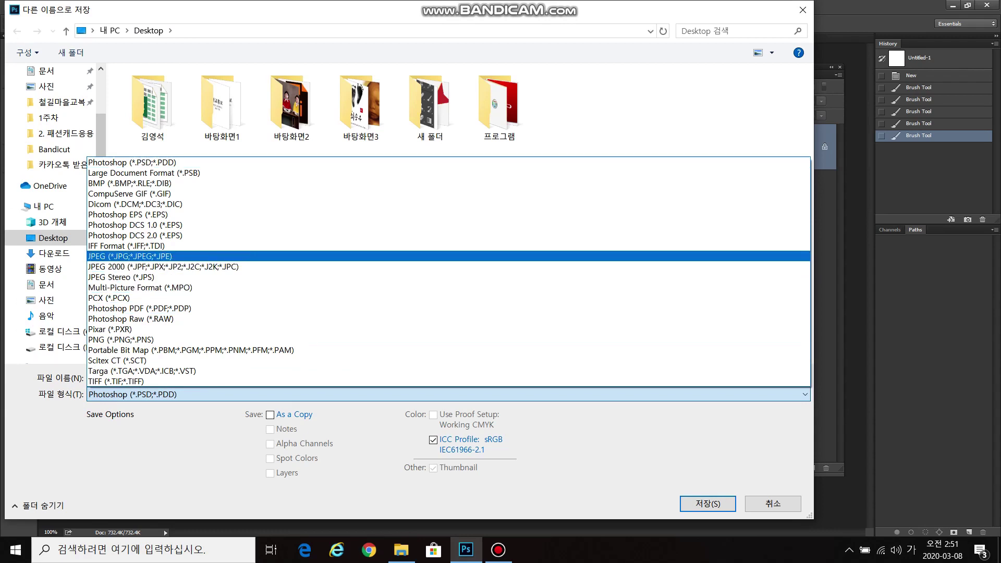
click(156, 256)
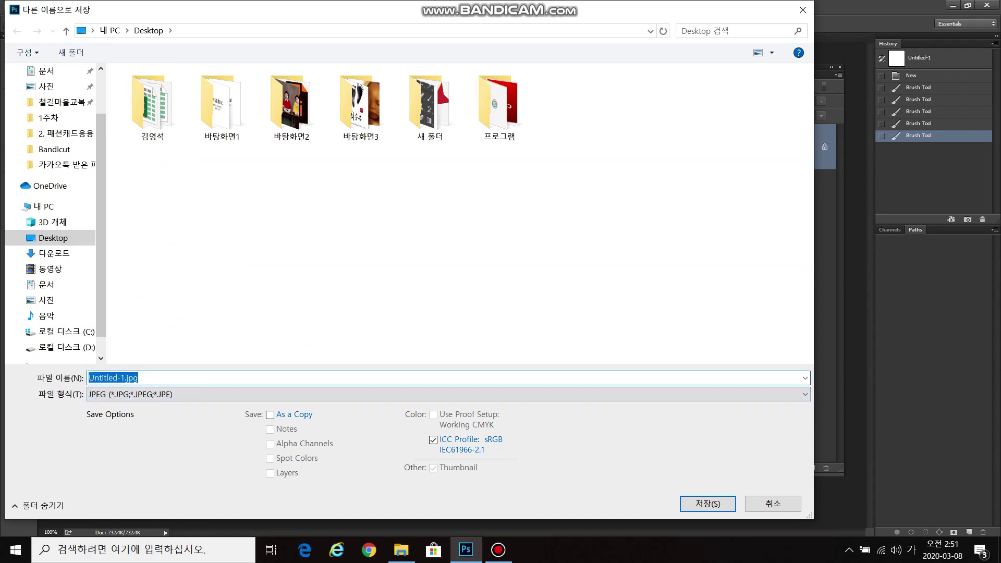
key(Return)
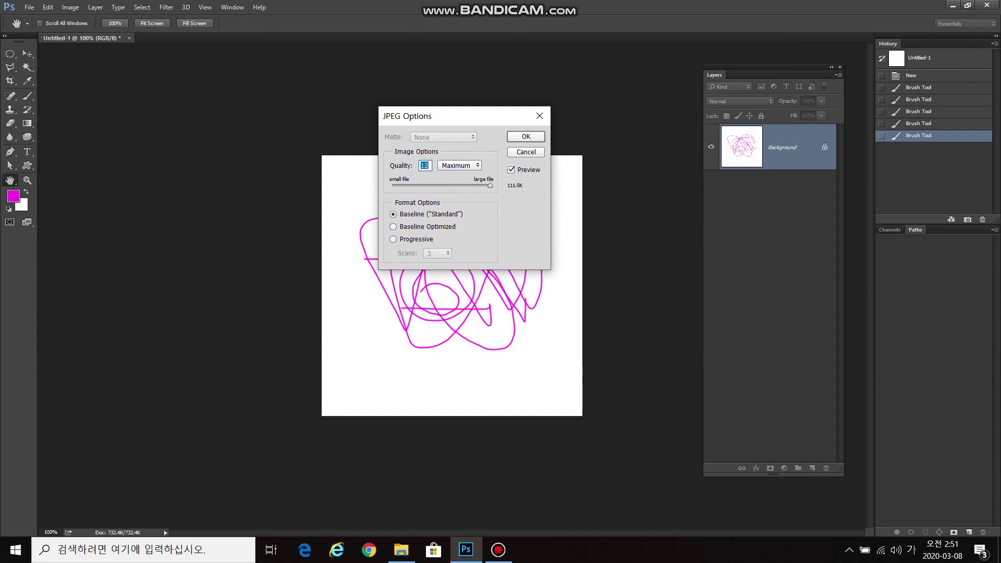
key(Return)
Step: Switch to the desktop, open Untitled-1.jpg in the photo viewer to examine the saved image, and close it
click(953, 5)
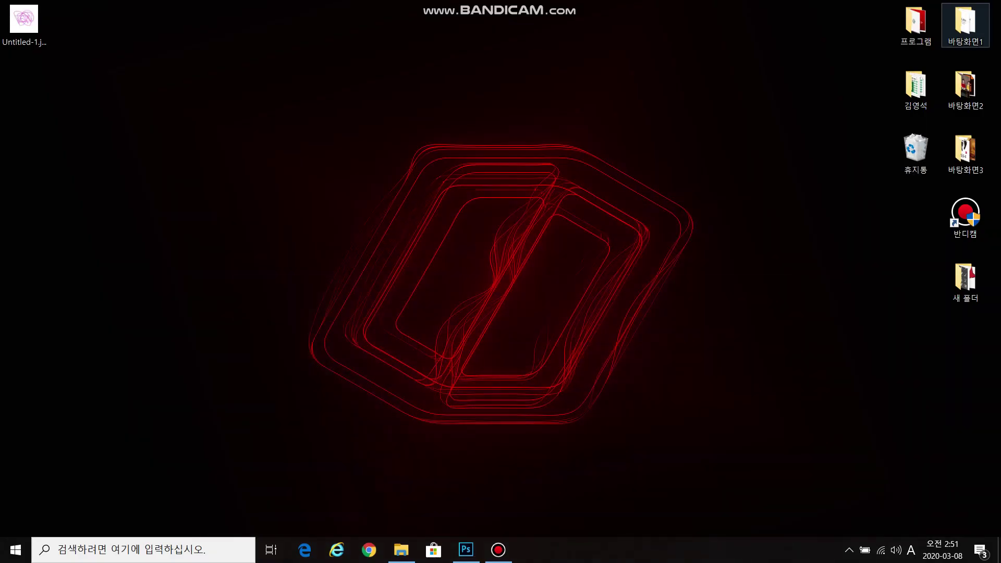
click(26, 21)
double_click(24, 20)
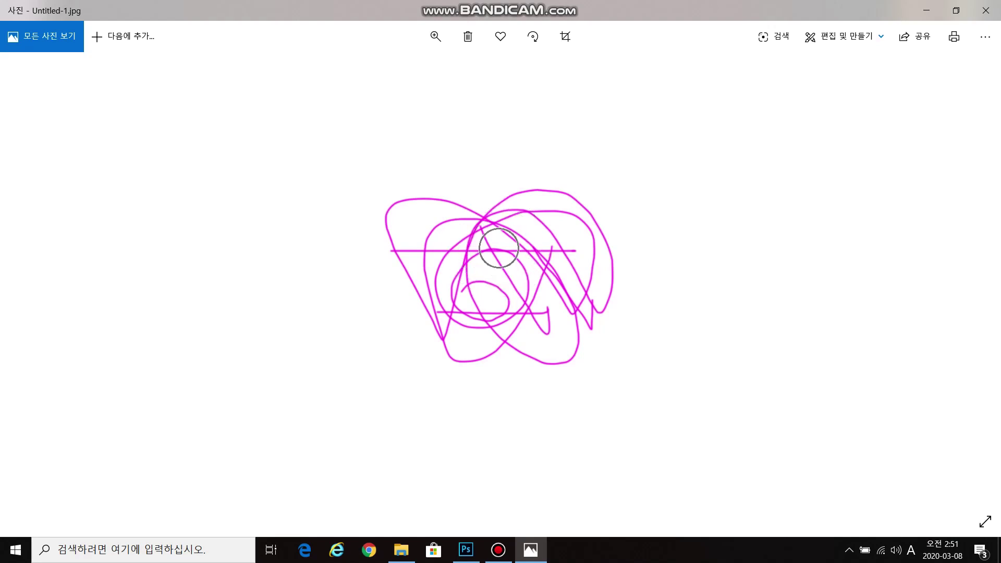
click(985, 10)
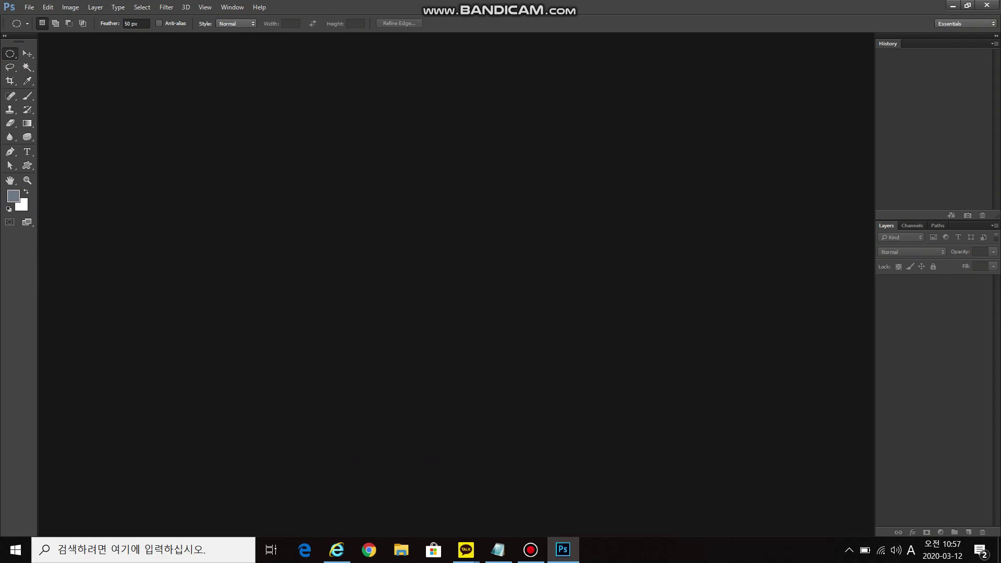
Step: Create a new RGB document 500 pixels wide and 500 pixels high with white background contents
key(ctrl+n)
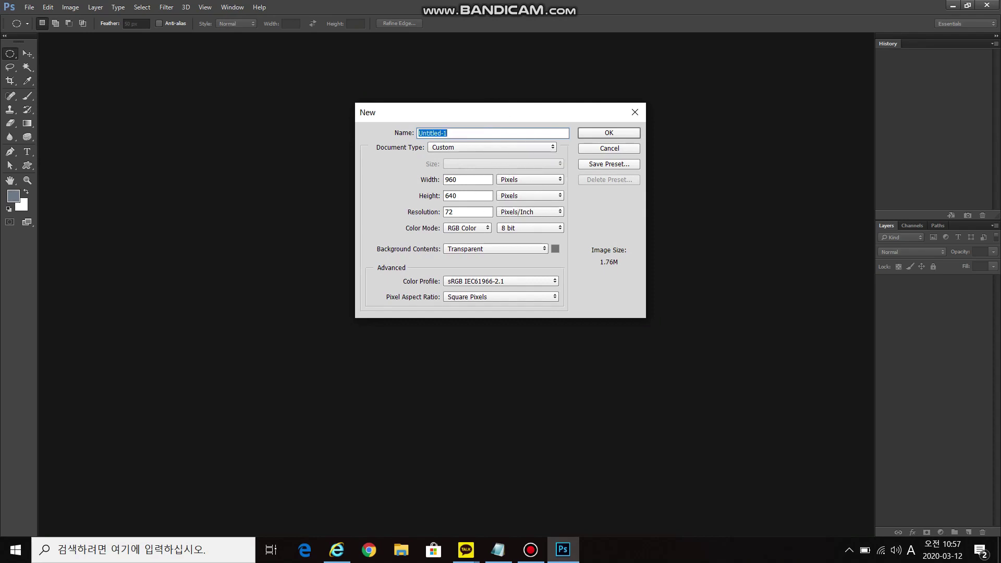
click(467, 179)
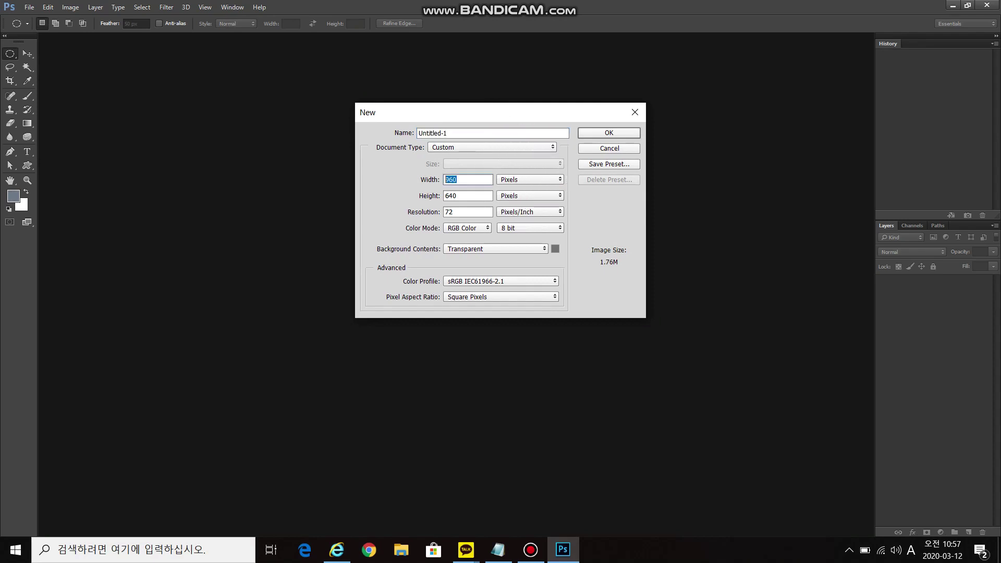
text(500)
key(Tab)
text(500)
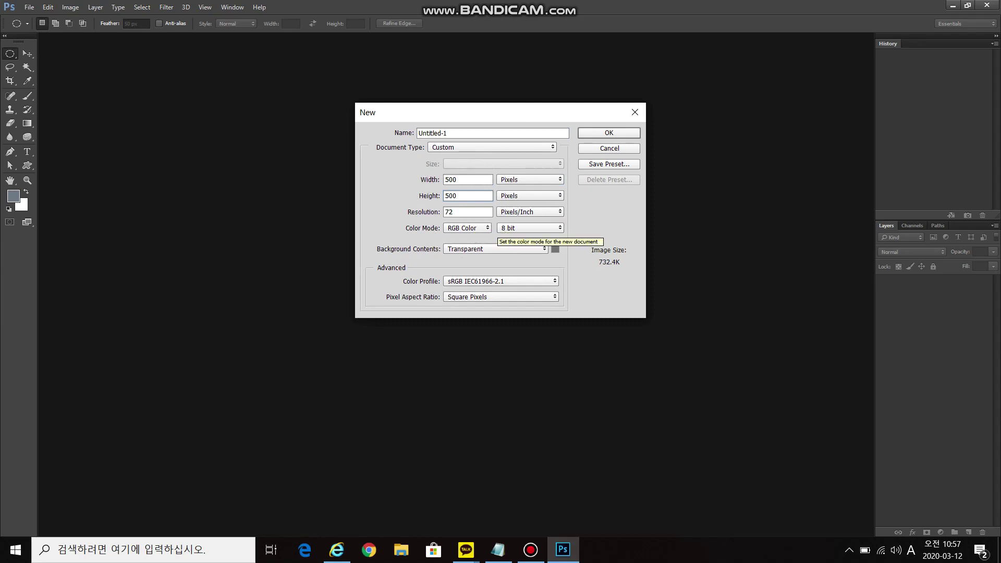
click(464, 251)
click(464, 259)
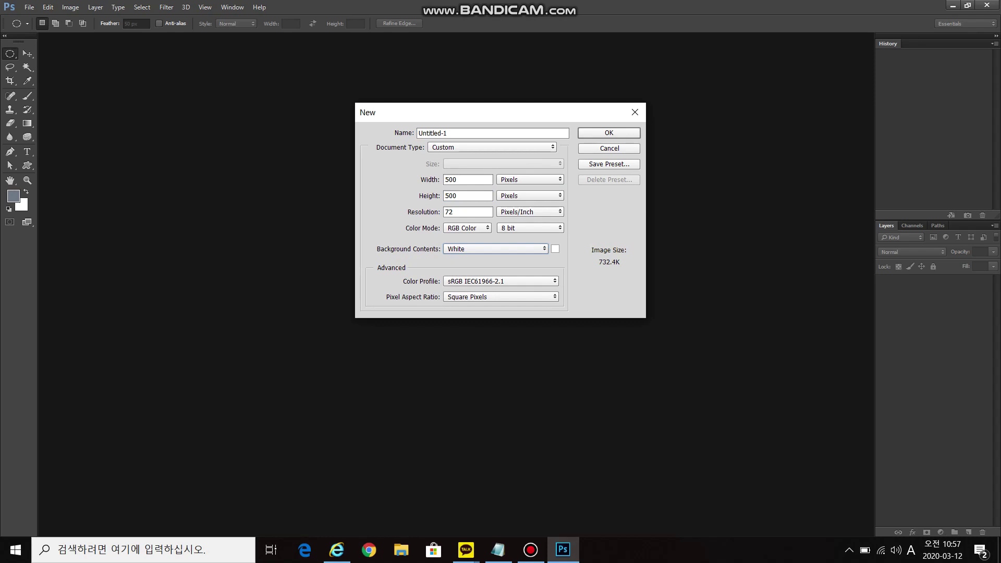
click(451, 179)
click(458, 197)
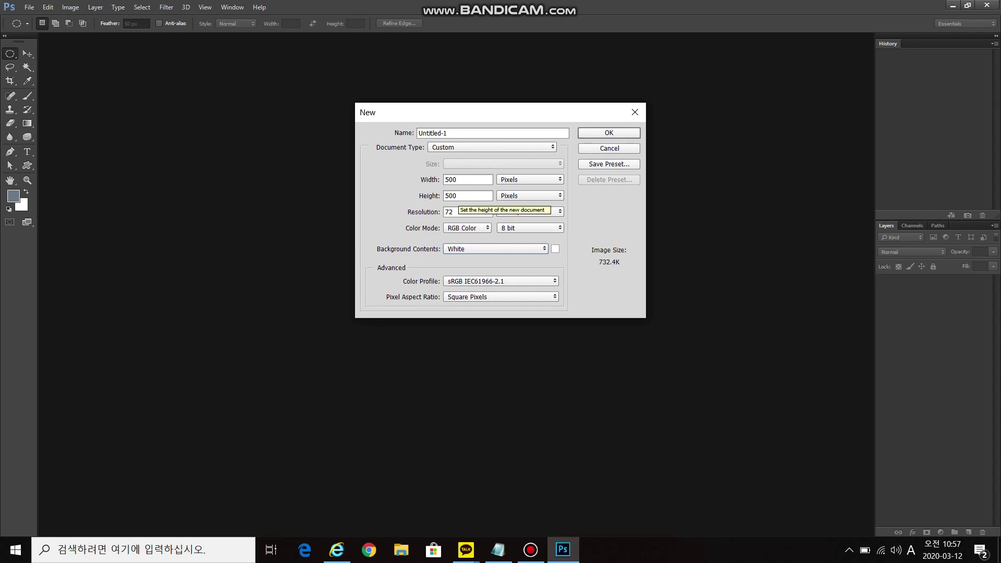
click(524, 179)
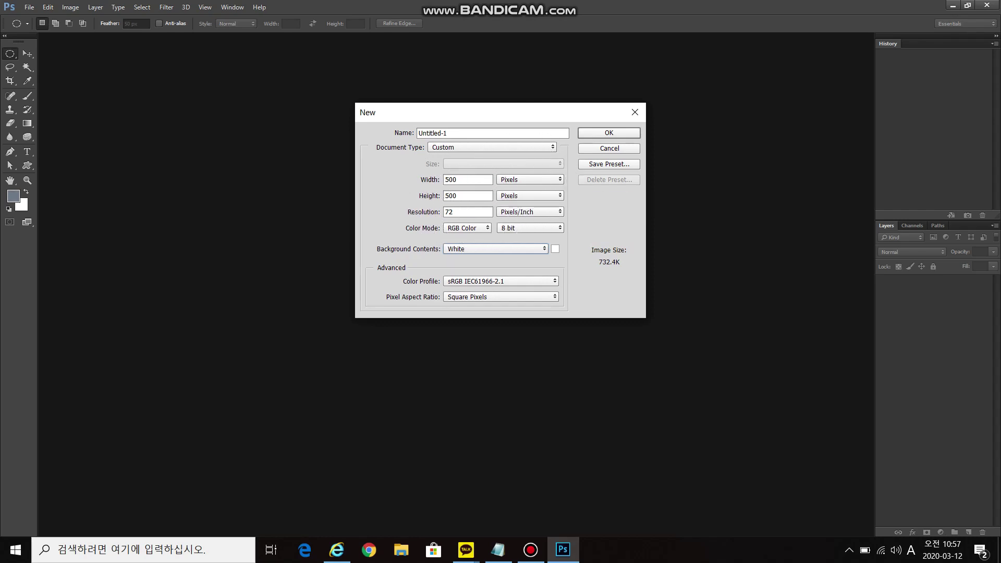
click(454, 230)
key(Return)
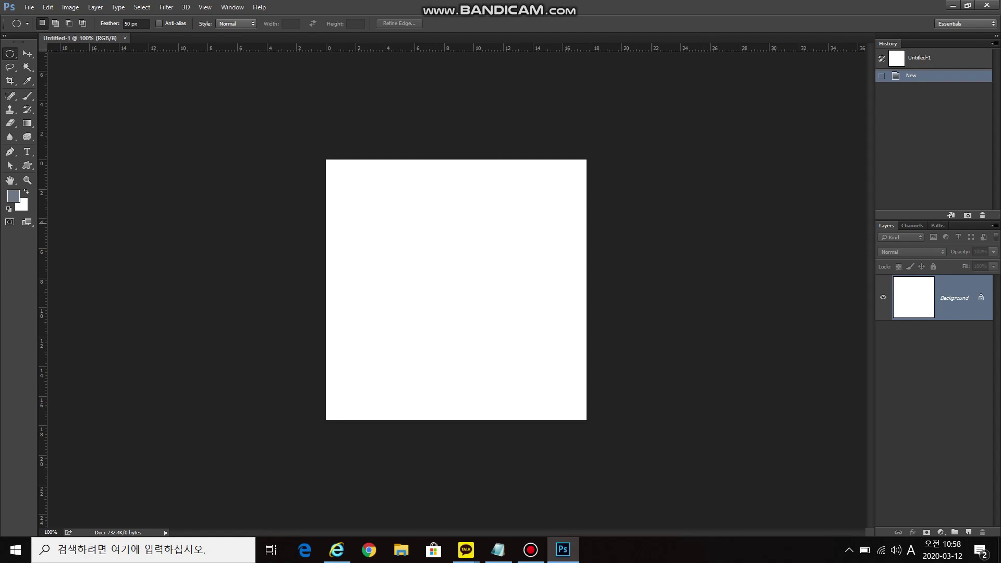
Step: Float the blank document in its own window and disable Open Documents as Tabs in the Workspace preferences
click(94, 40)
drag(94, 39, 415, 100)
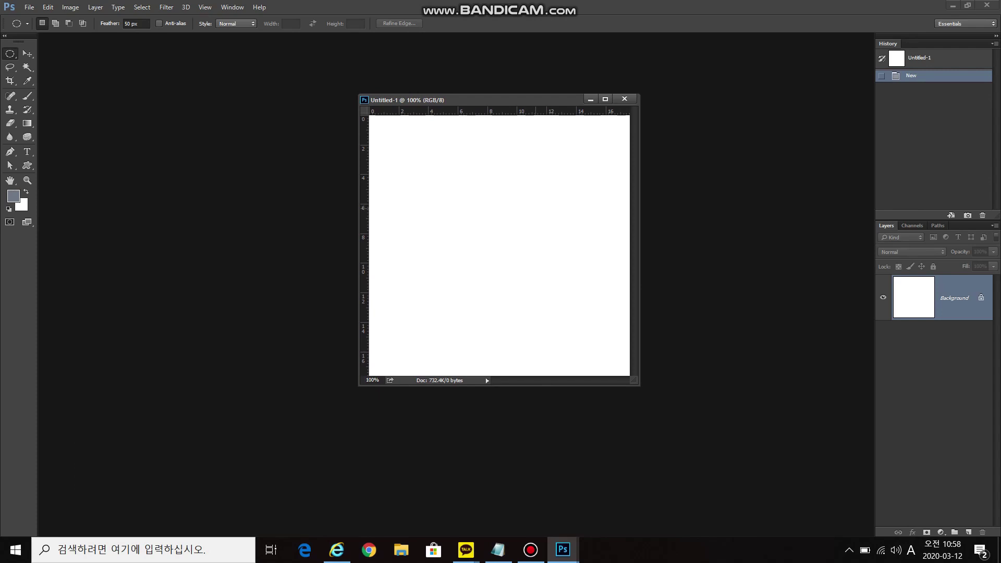
key(i)
key(ctrl+k)
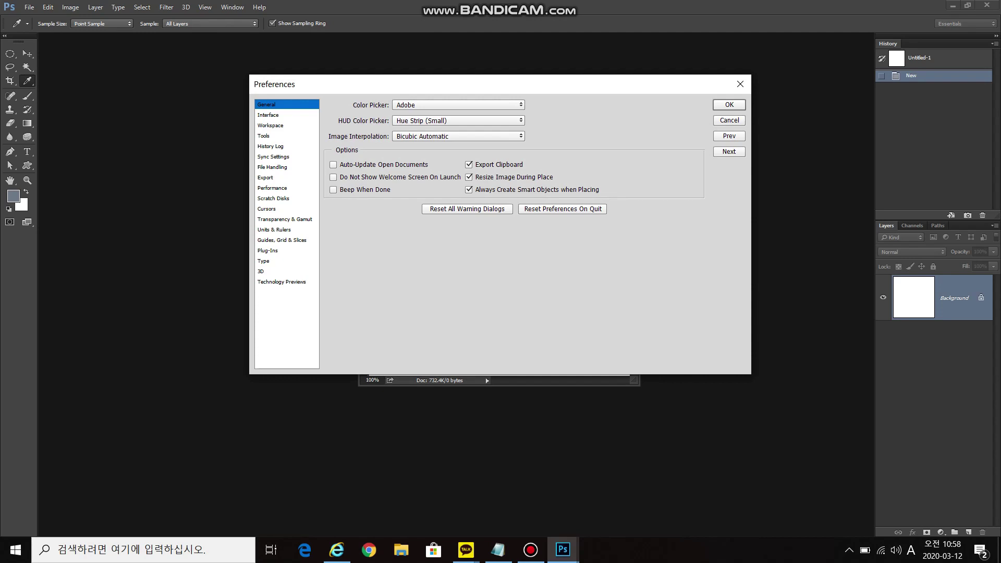
click(270, 125)
click(333, 139)
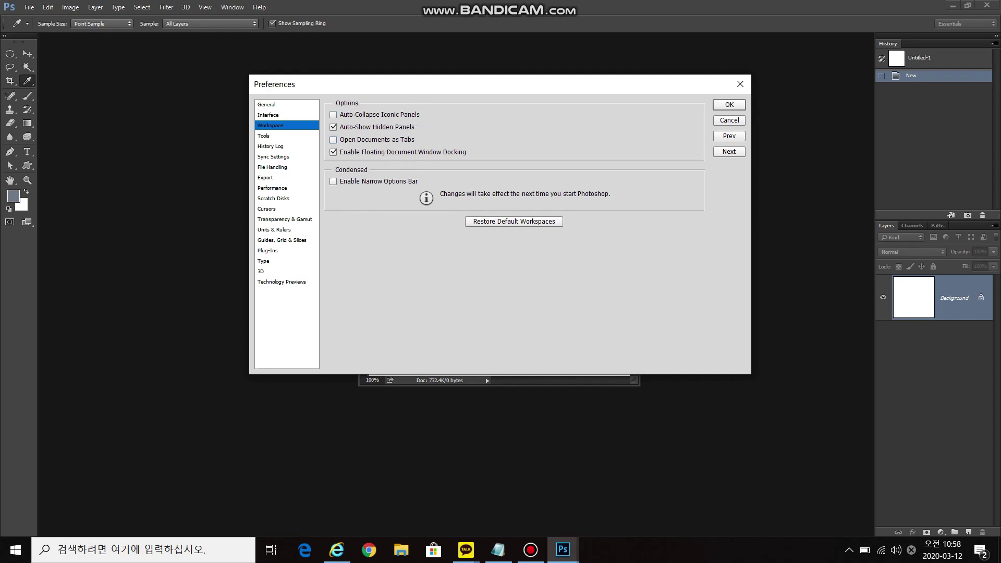
key(Return)
key(m)
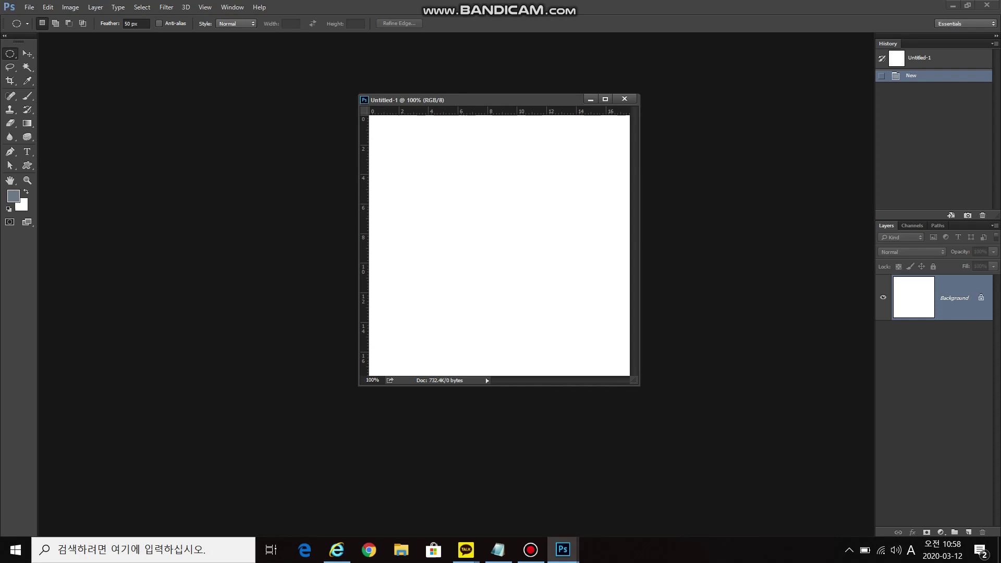
Step: Open the three images 사슴.jpg, 사슴배경.jpg and 사슴완성.jpg together from the 4.리파인엣지 folder
key(ctrl+o)
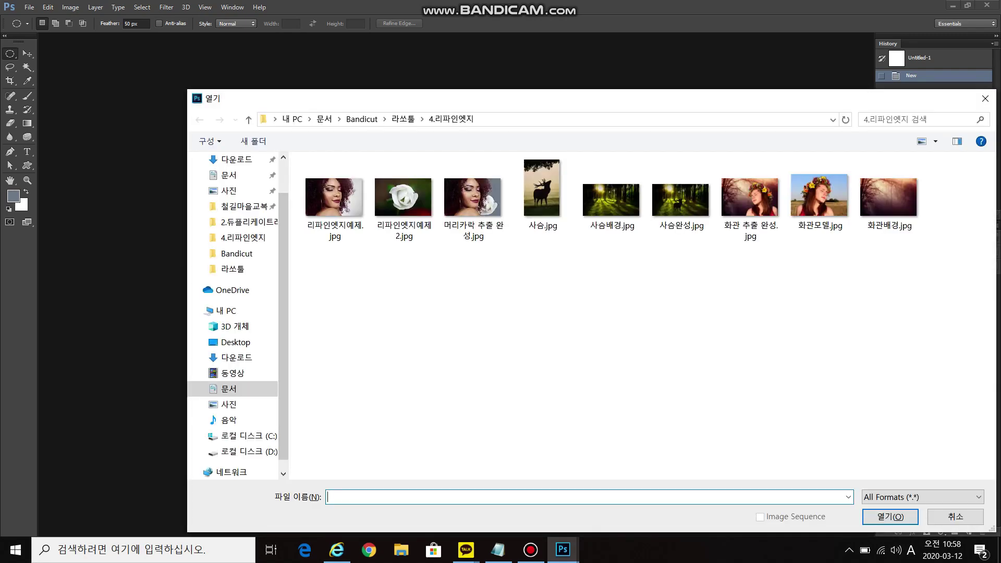
drag(709, 248, 522, 198)
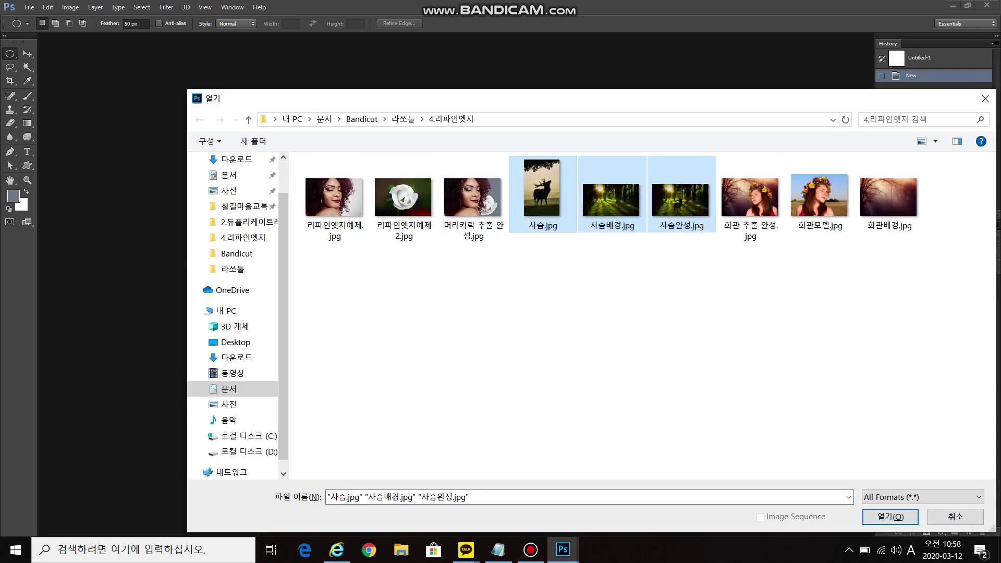
key(Return)
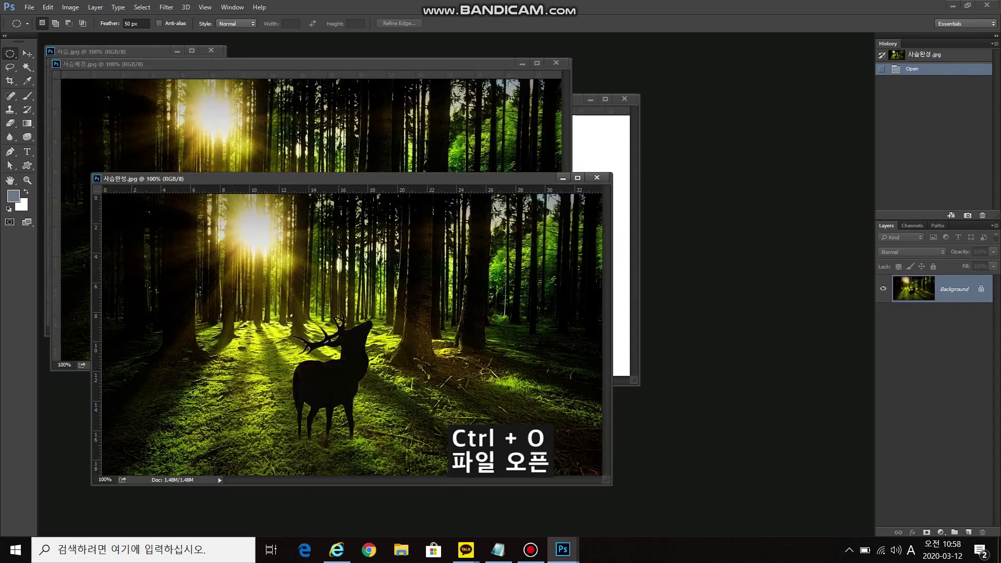
Step: Move the 사슴배경.jpg window clear of the other images and switch between it and 사슴완성.jpg
key(ctrl+Tab)
drag(313, 76, 519, 116)
click(930, 290)
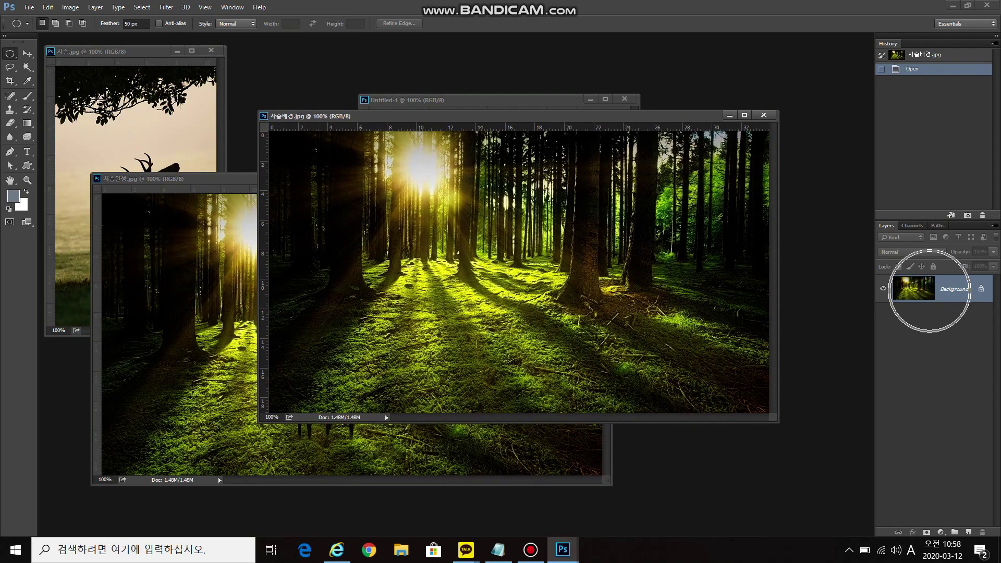
key(ctrl+Tab)
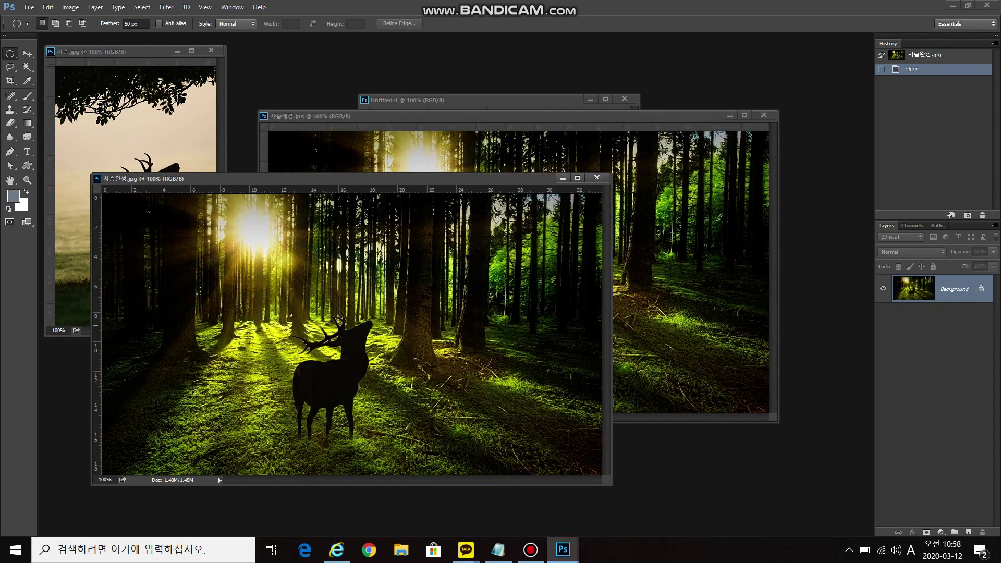
key(ctrl+Tab)
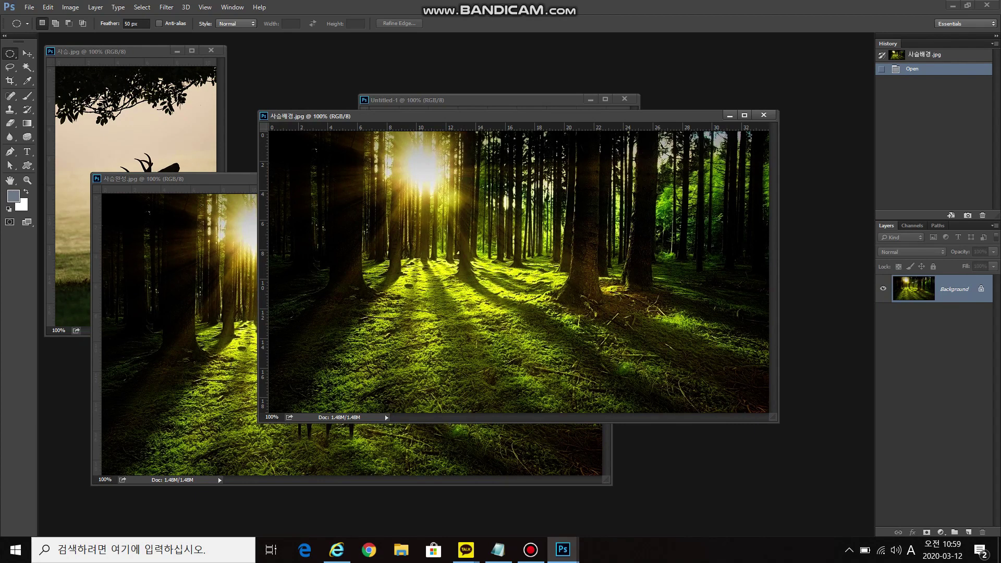
Step: Minimize the 사슴배경.jpg, 사슴완성.jpg and 사슴.jpg windows, leaving only the blank document open on screen
click(729, 115)
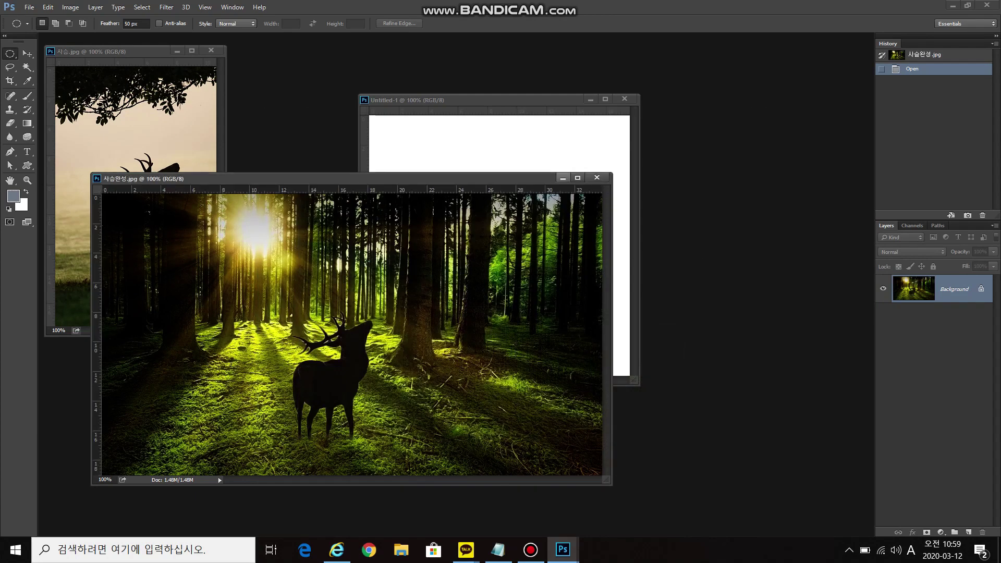
click(563, 178)
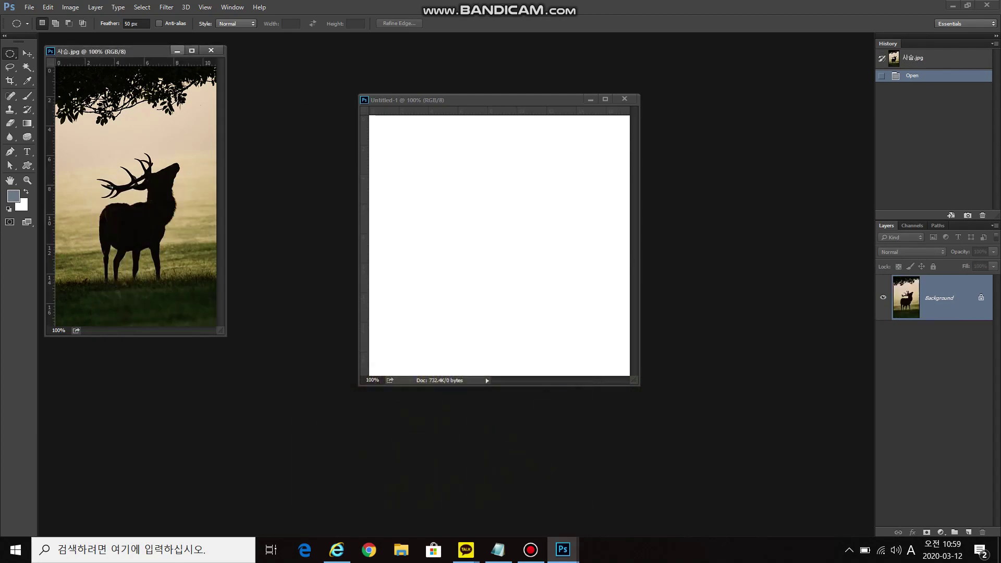
click(177, 51)
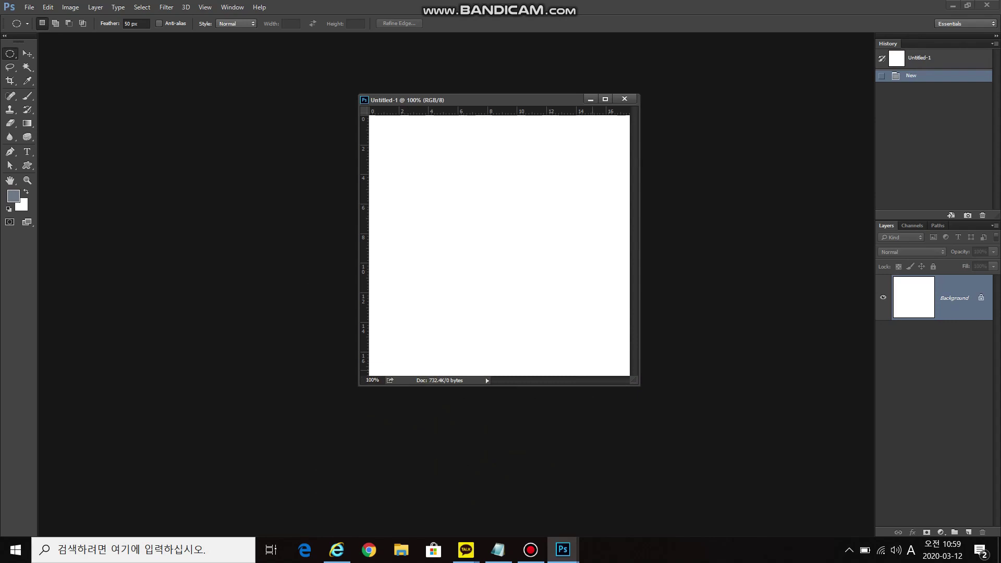
Step: Restore the minimized 사슴.jpg and 사슴배경.jpg windows and close both images
click(562, 550)
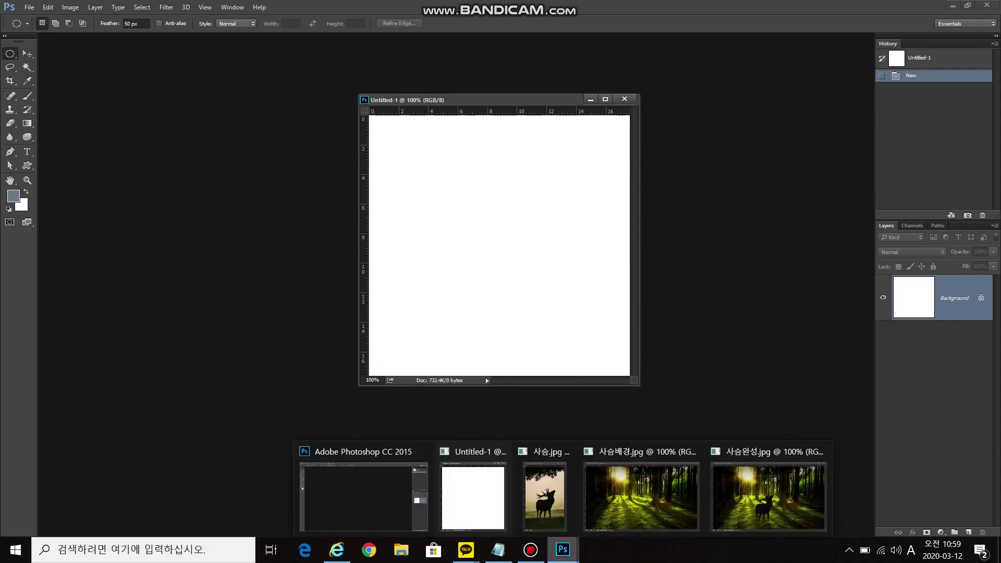
click(544, 496)
click(563, 549)
click(641, 497)
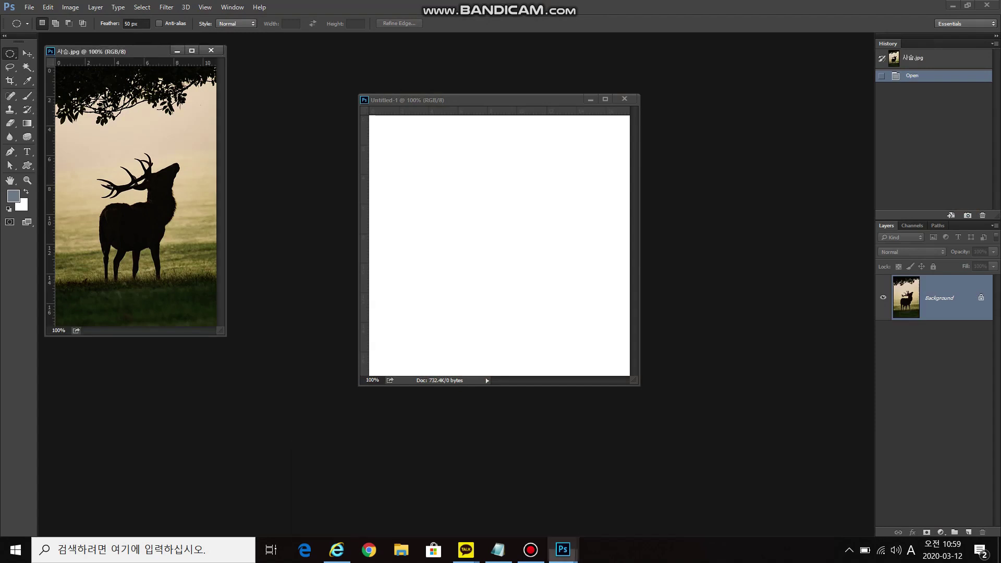
click(764, 115)
click(211, 51)
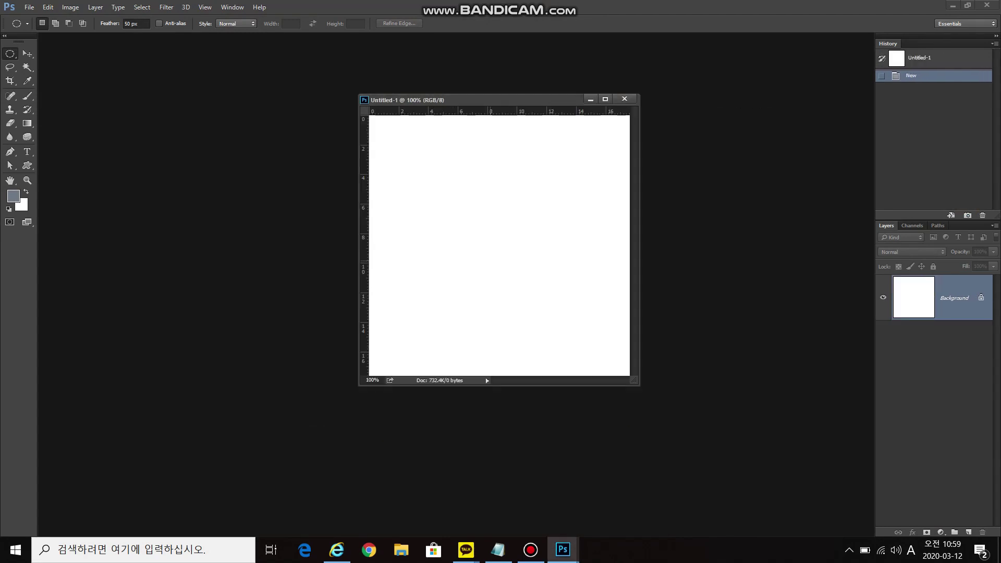
Step: Enable Open Documents as Tabs in the Workspace preferences
key(i)
key(ctrl+k)
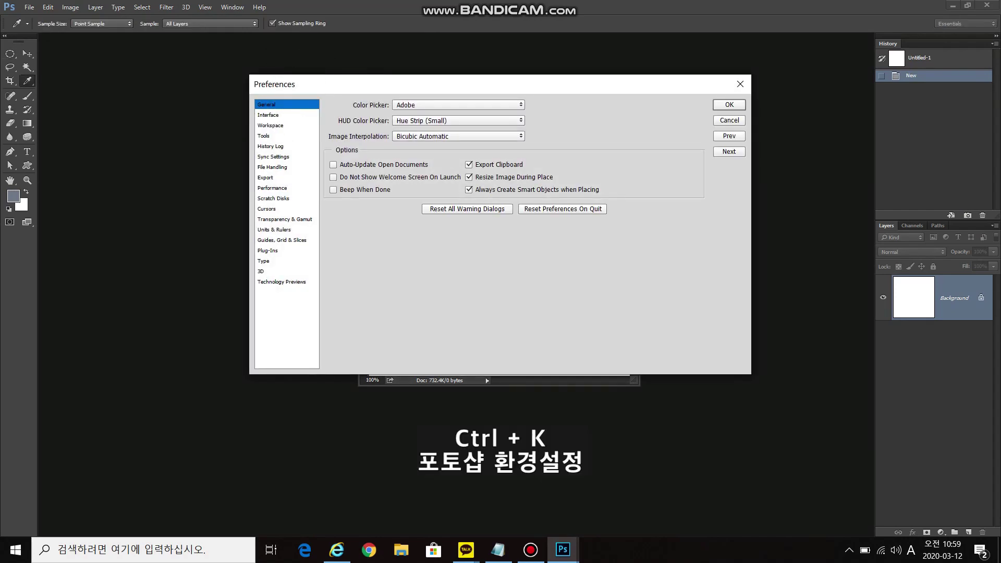
click(270, 125)
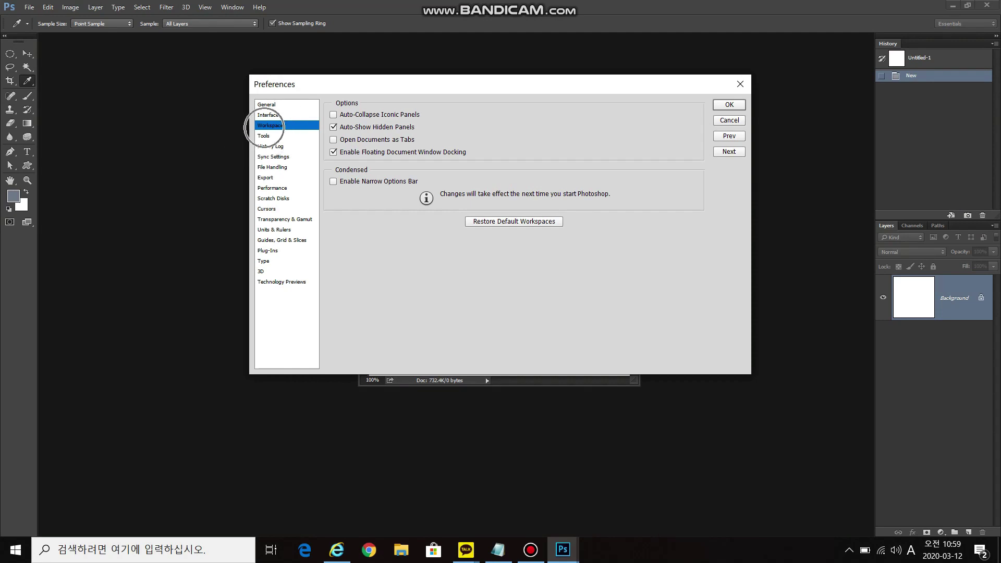
click(334, 140)
click(349, 139)
key(Return)
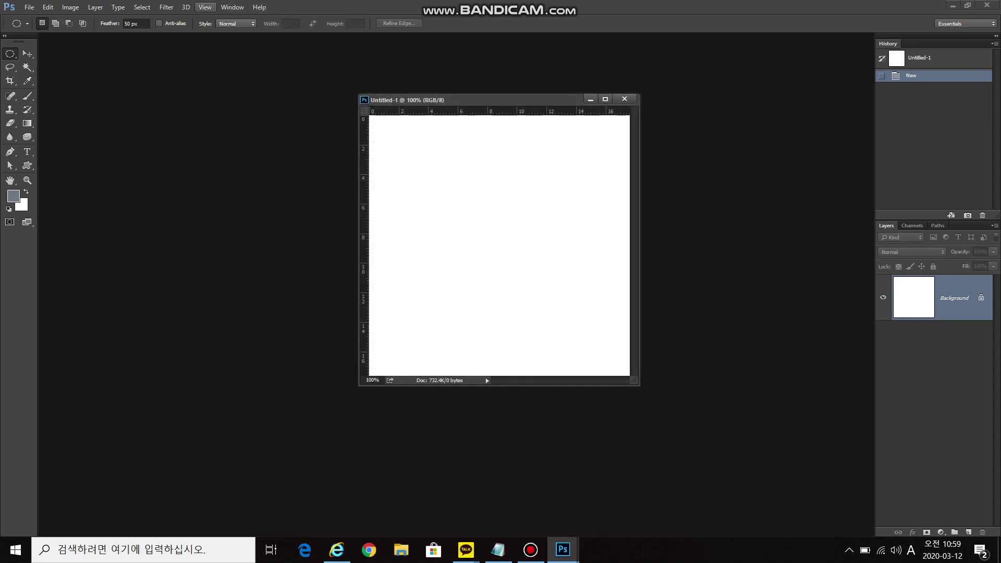
Step: Consolidate all open documents to tabs, switch to 사슴완성.jpg and close it
click(205, 8)
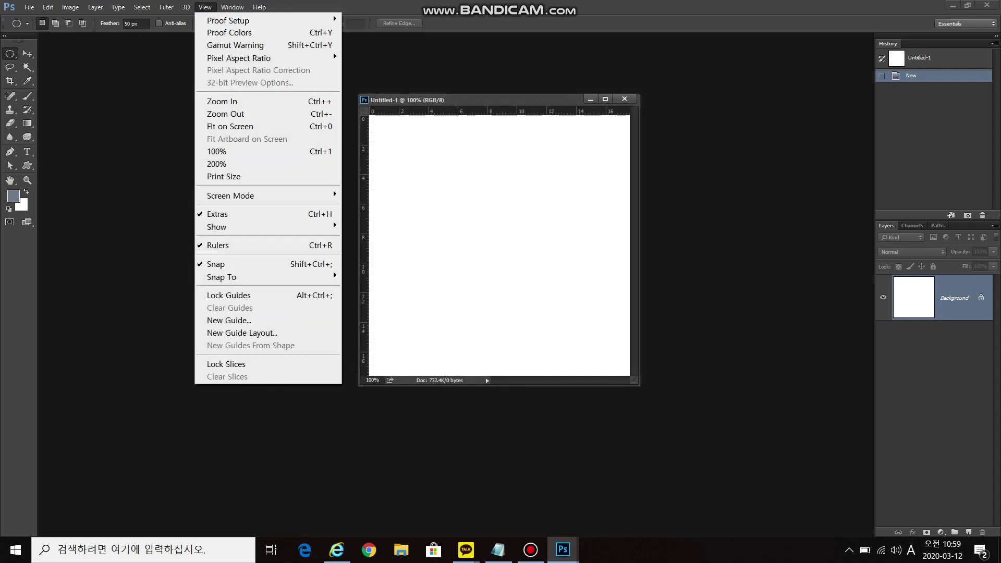
mouse_move(232, 7)
mouse_move(323, 21)
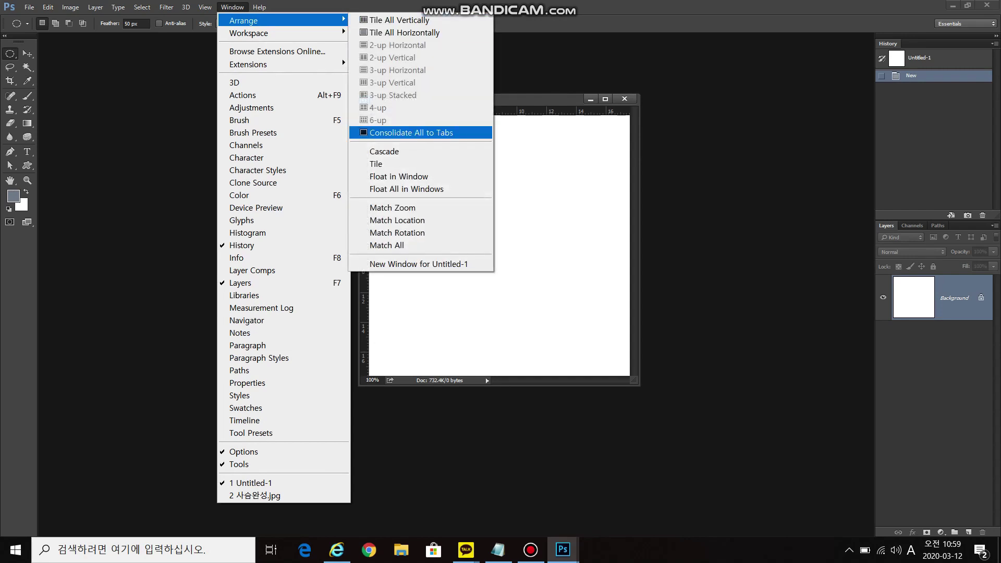
click(426, 133)
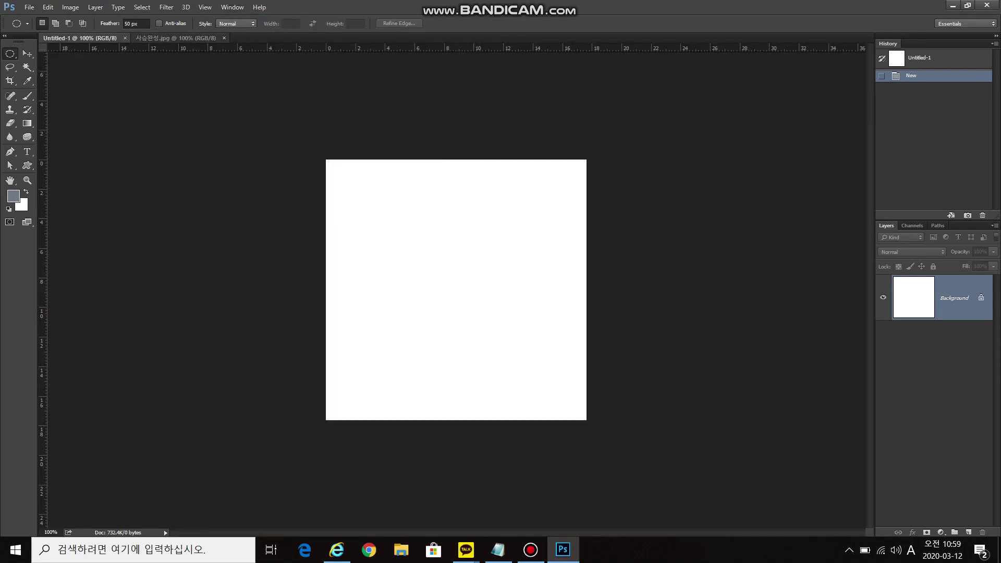
key(ctrl+Tab)
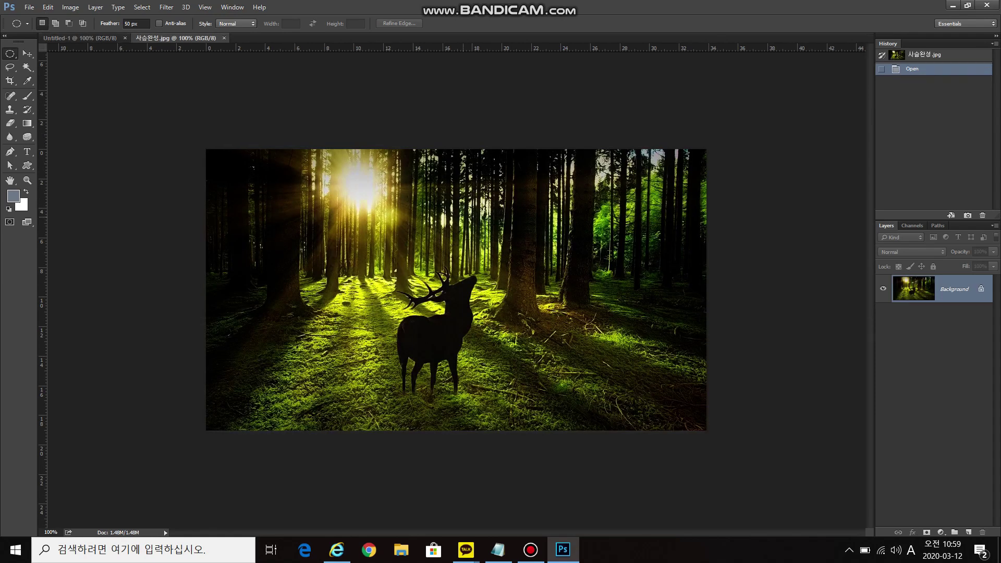
click(224, 38)
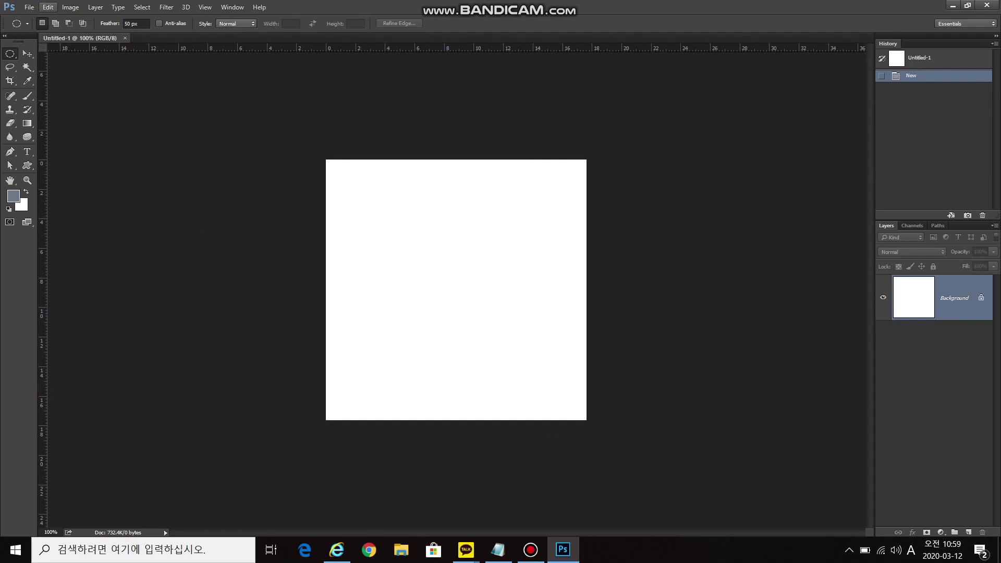
Step: Open the Workspace preferences to examine the document tab and docking options, and close them without changes
click(48, 7)
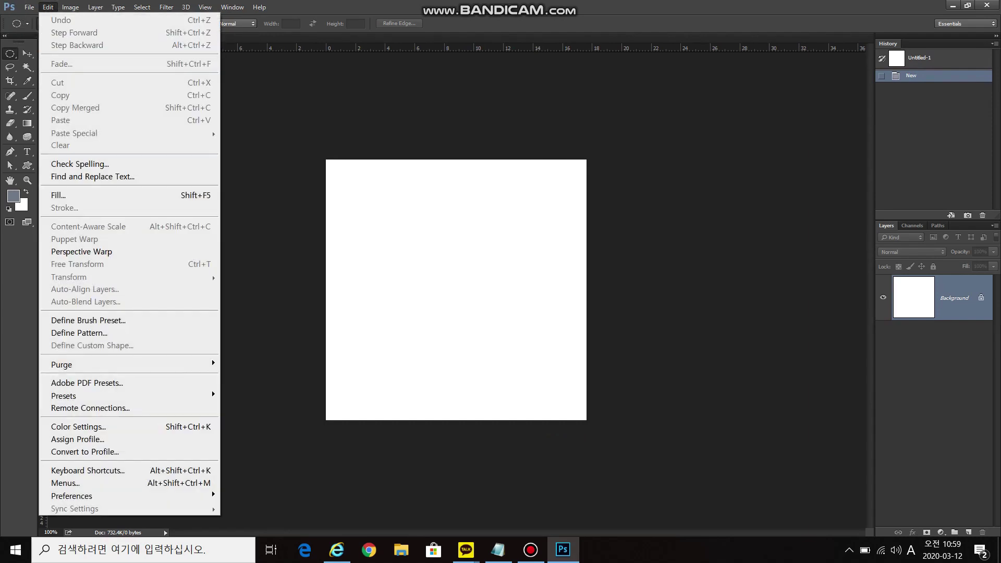
mouse_move(73, 496)
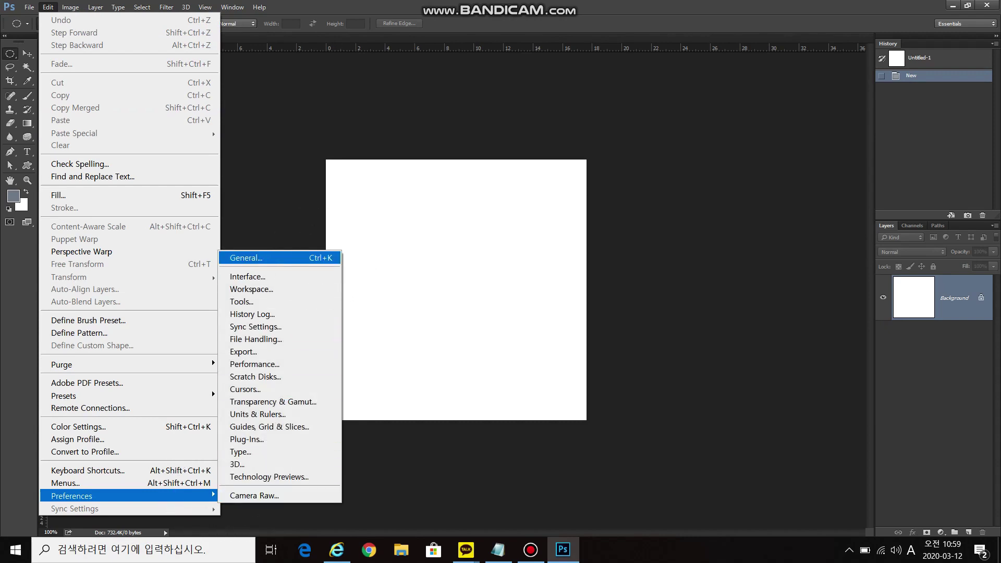
click(251, 289)
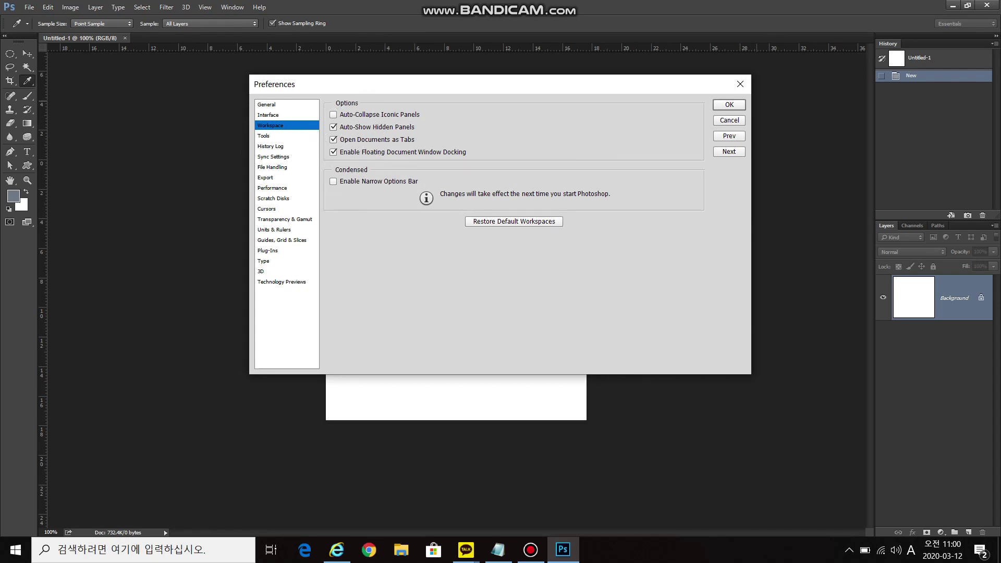
click(741, 84)
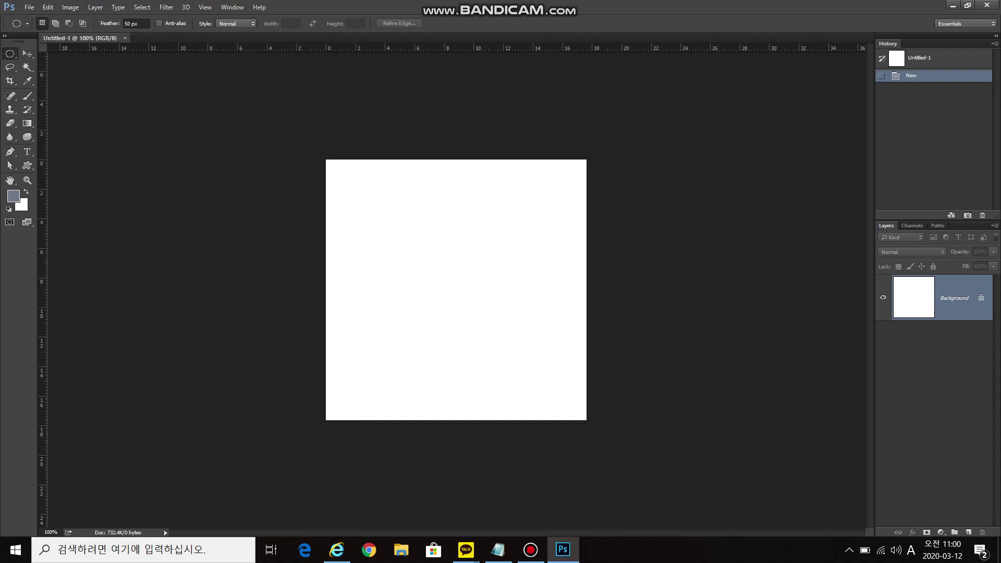
Step: Draw trial elliptical selections on the blank canvas with the current 50 px feather, and deselect them
drag(369, 205, 469, 312)
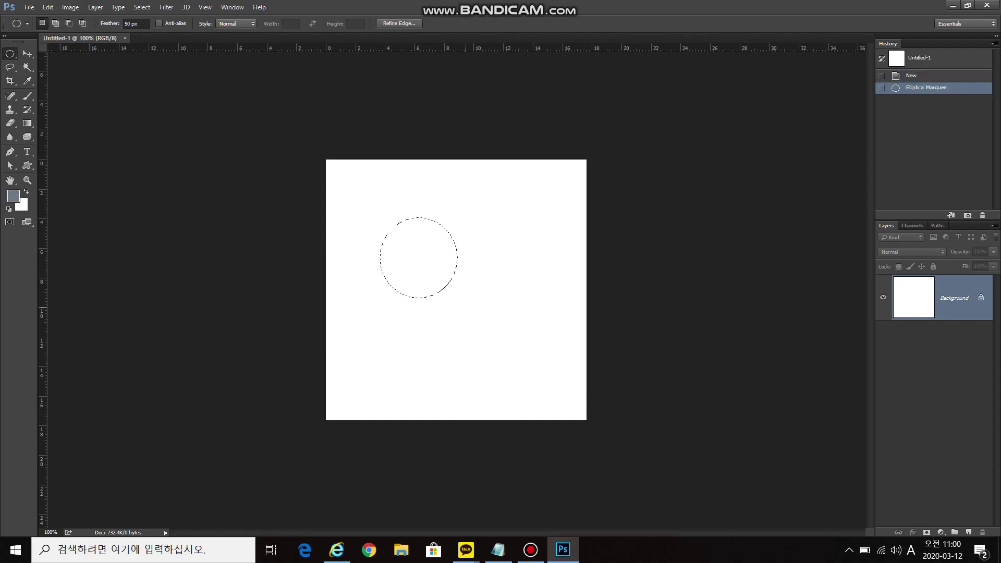
key(ctrl+d)
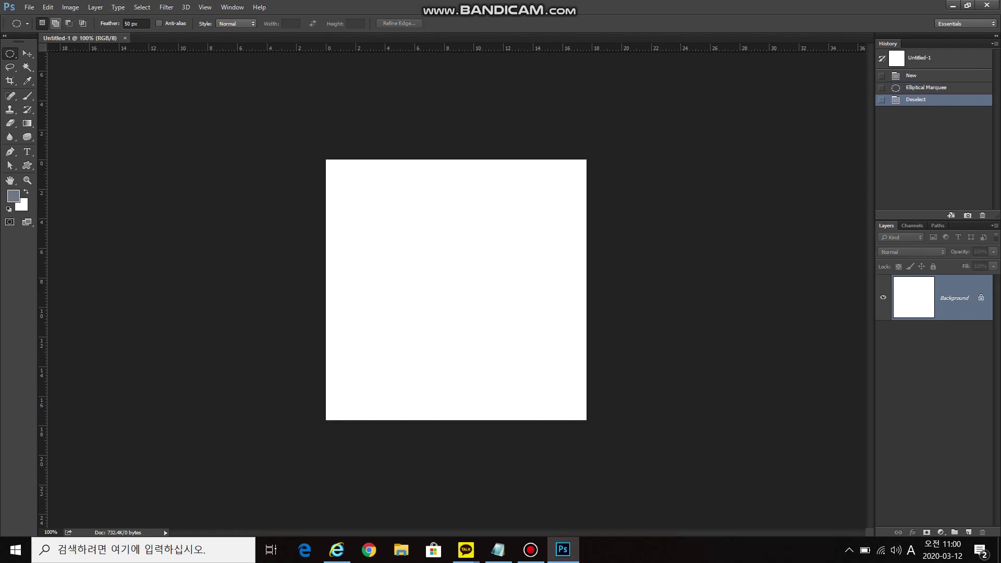
drag(365, 207, 522, 318)
drag(462, 281, 605, 386)
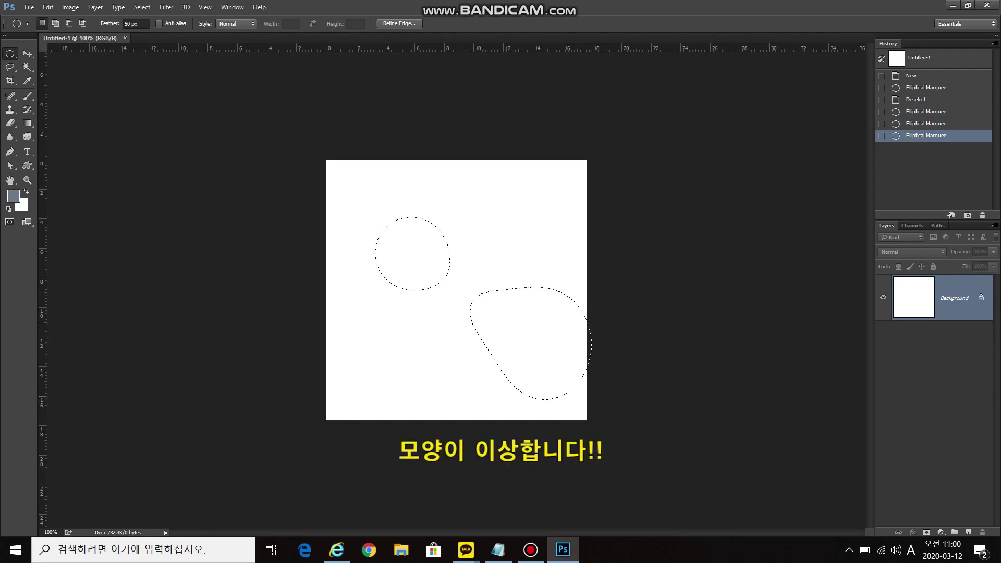
key(ctrl+d)
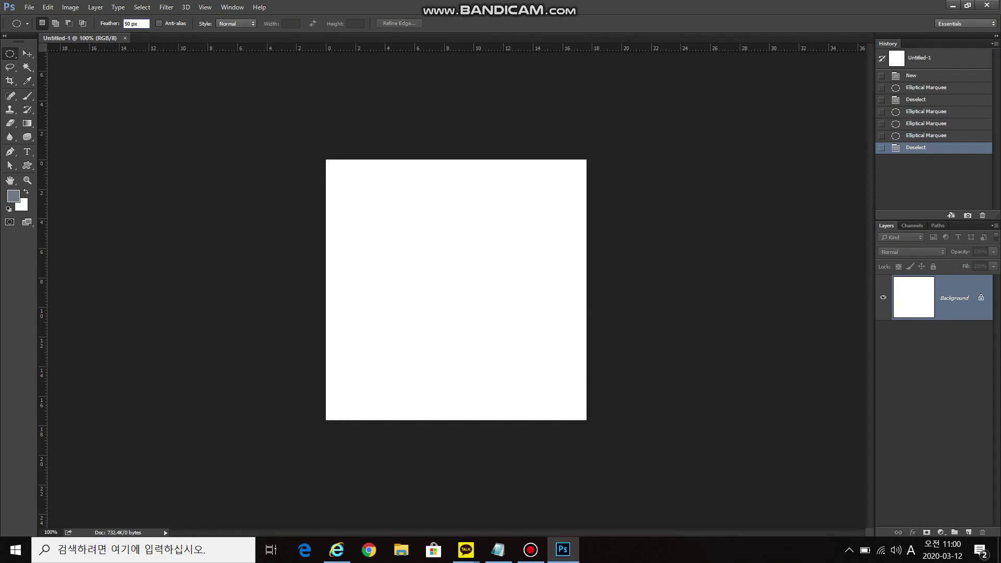
Step: Set the Elliptical Marquee's feather to 0 px
click(133, 24)
text(0)
key(Return)
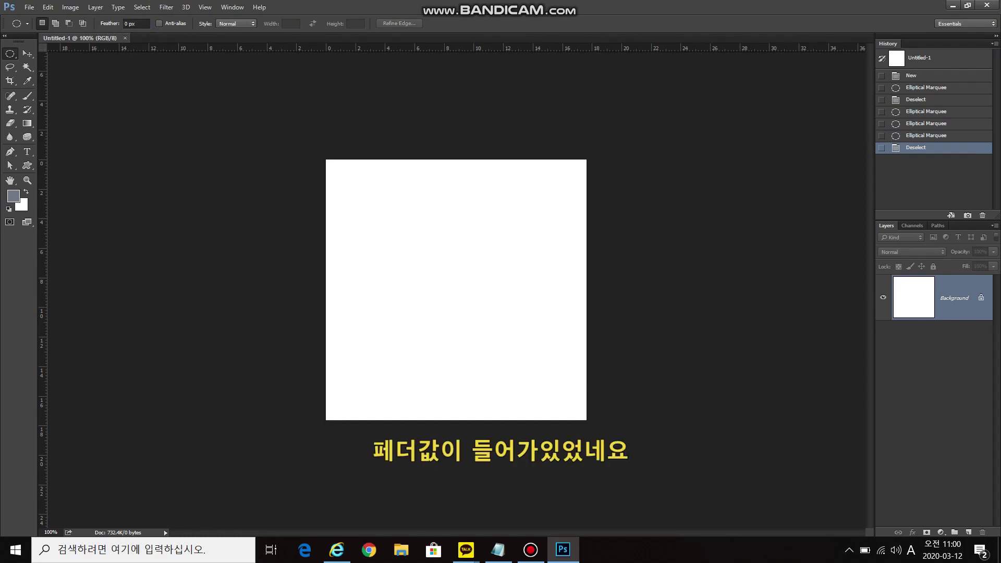
click(139, 24)
Step: Draw several separate circular selections on the canvas without feathering, and deselect them
drag(337, 186, 556, 247)
drag(366, 204, 477, 322)
drag(489, 315, 576, 412)
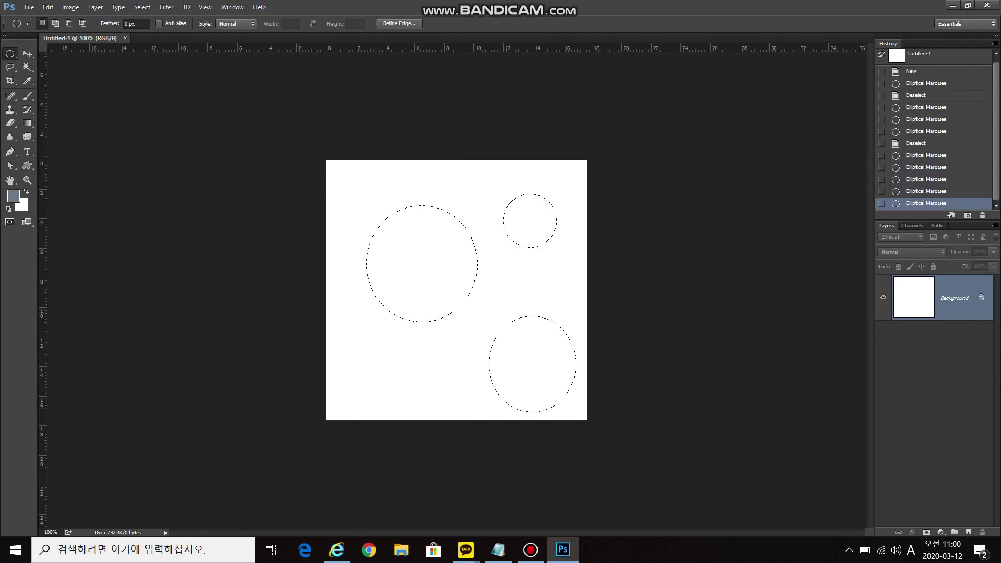
key(ctrl+d)
Step: Enable anti-aliasing for the Elliptical Marquee
click(135, 24)
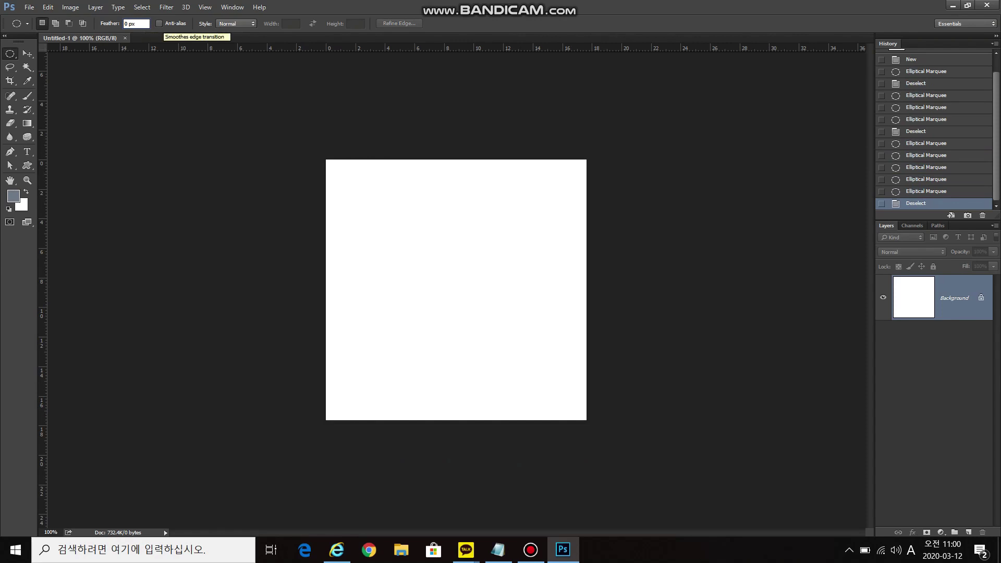
click(159, 24)
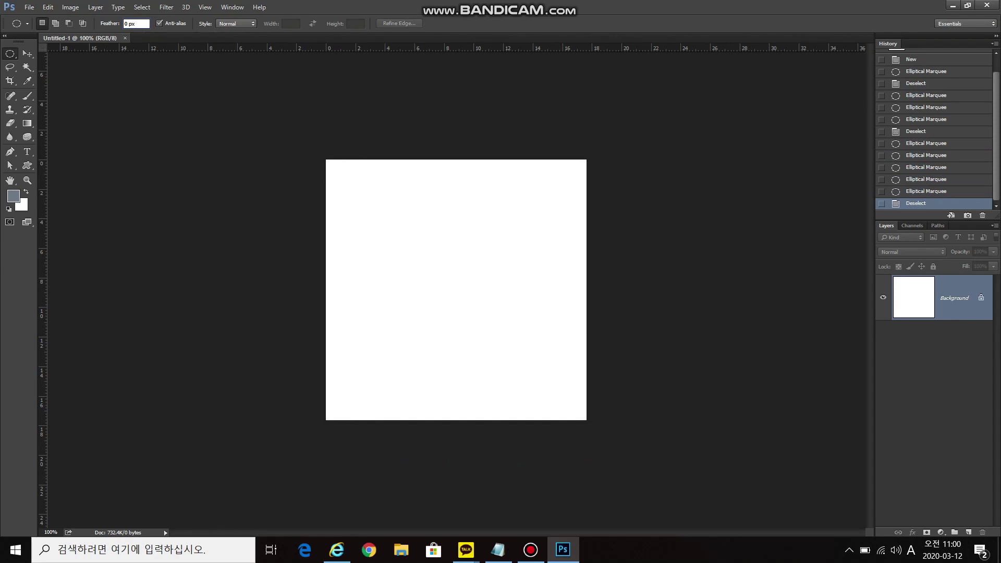
click(162, 27)
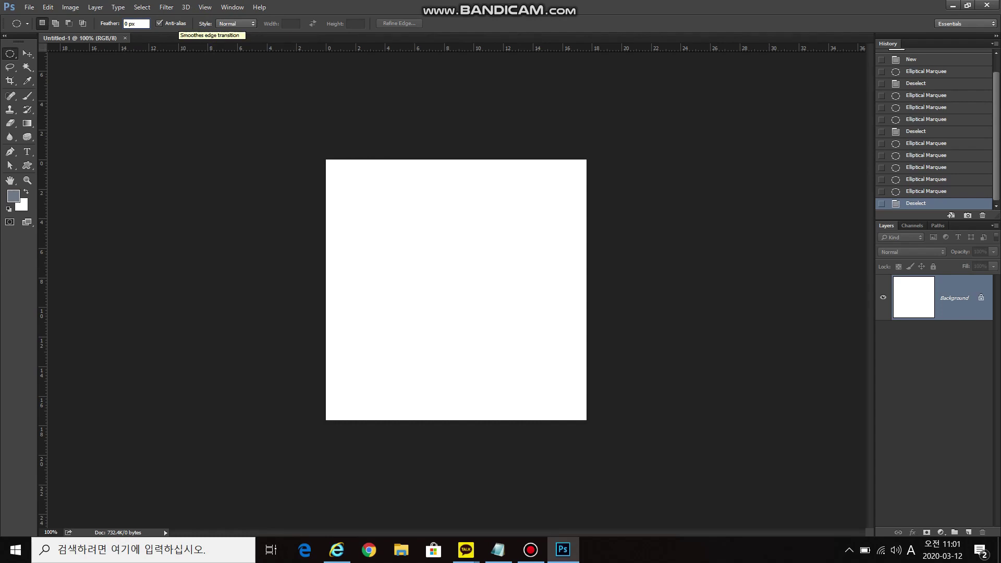
key(Return)
Step: Draw a circular selection about 6 cm across in the upper-left part of the canvas and add a new layer
scroll(456, 289, up, 5)
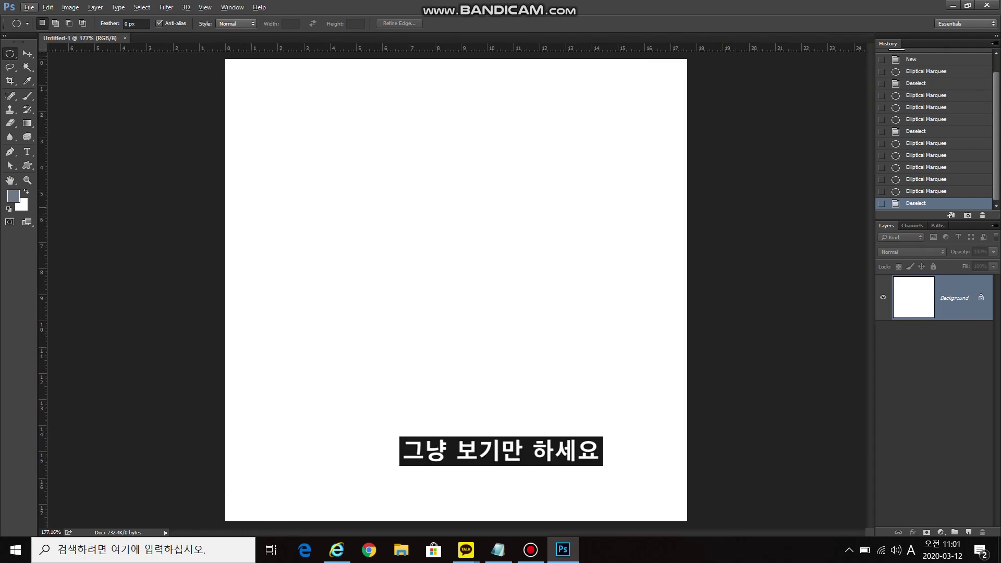
scroll(412, 486, up, 1)
scroll(480, 312, up, 2)
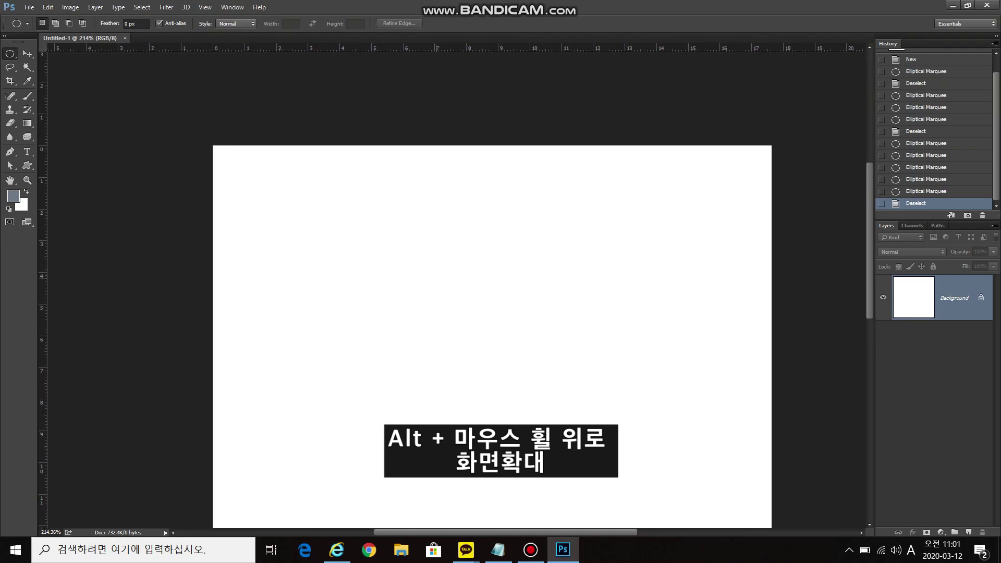
drag(243, 194, 434, 386)
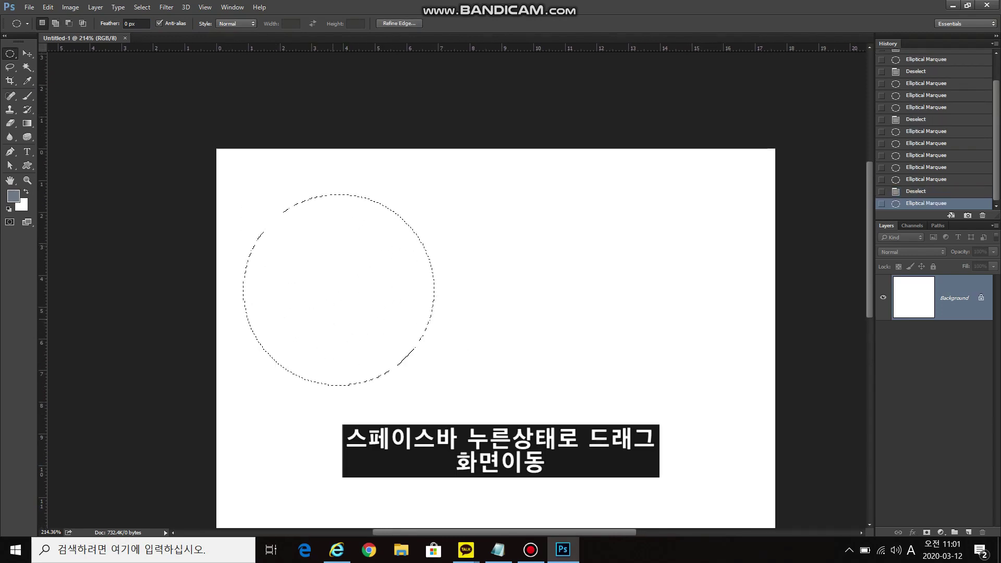
click(905, 302)
click(905, 303)
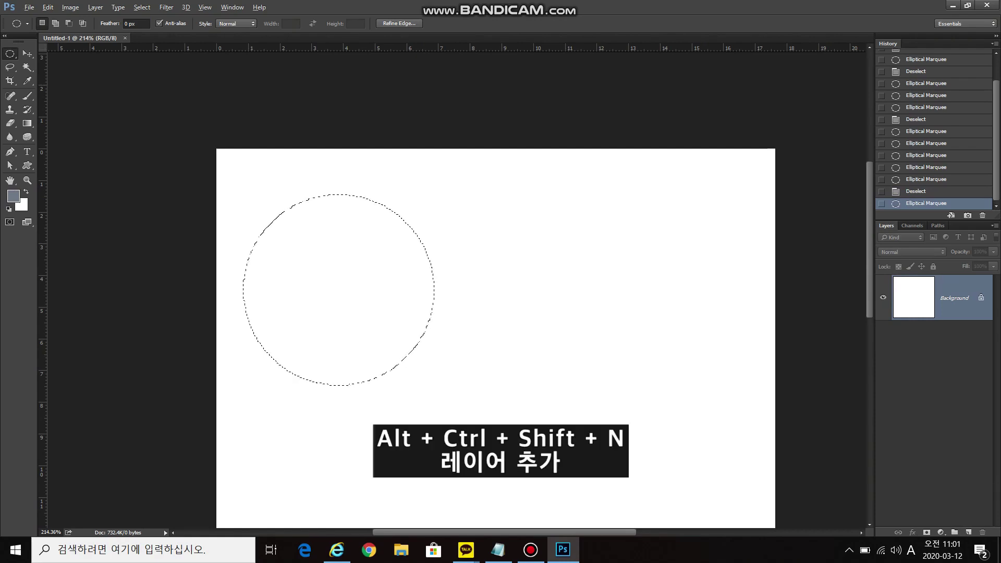
key(ctrl+alt+shift+n)
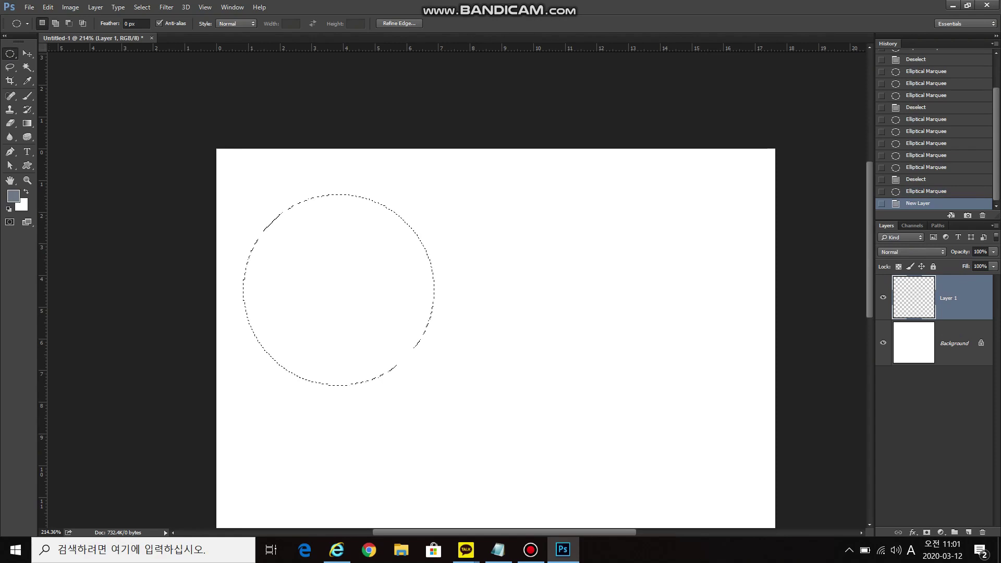
Step: Set the foreground colour to red (fa0606), fill the circular selection with it and deselect
click(13, 195)
text(fa0606)
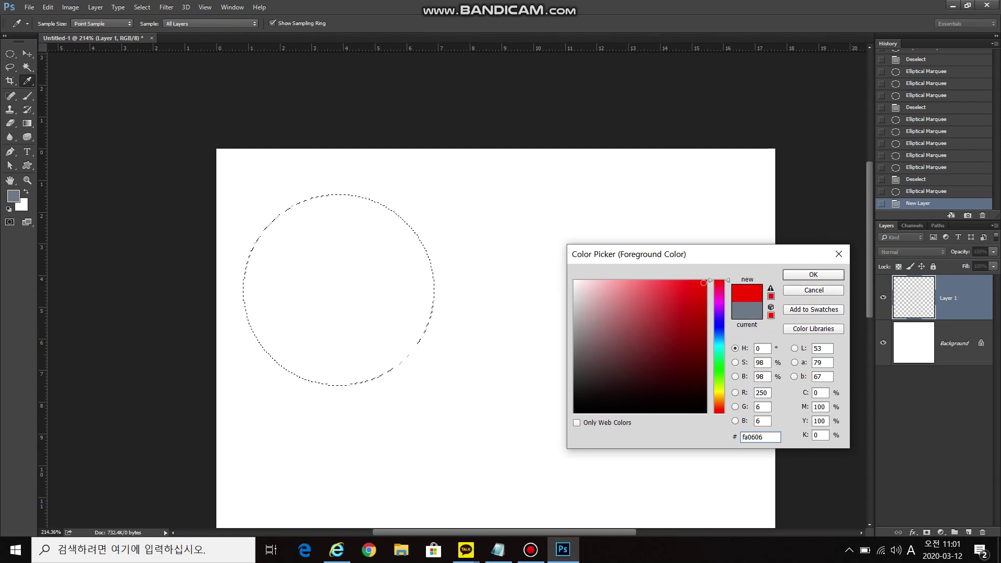
click(814, 274)
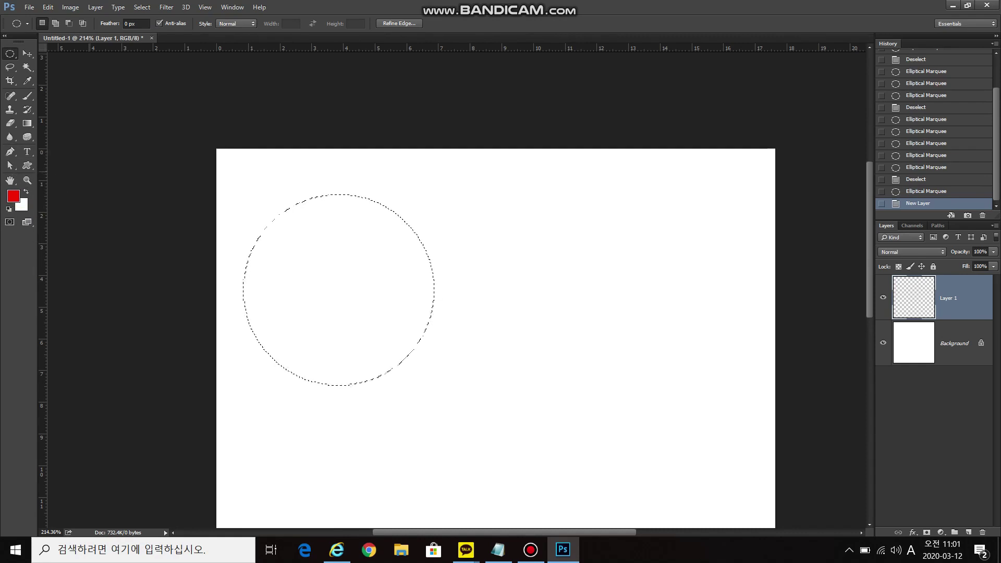
key(alt+Delete)
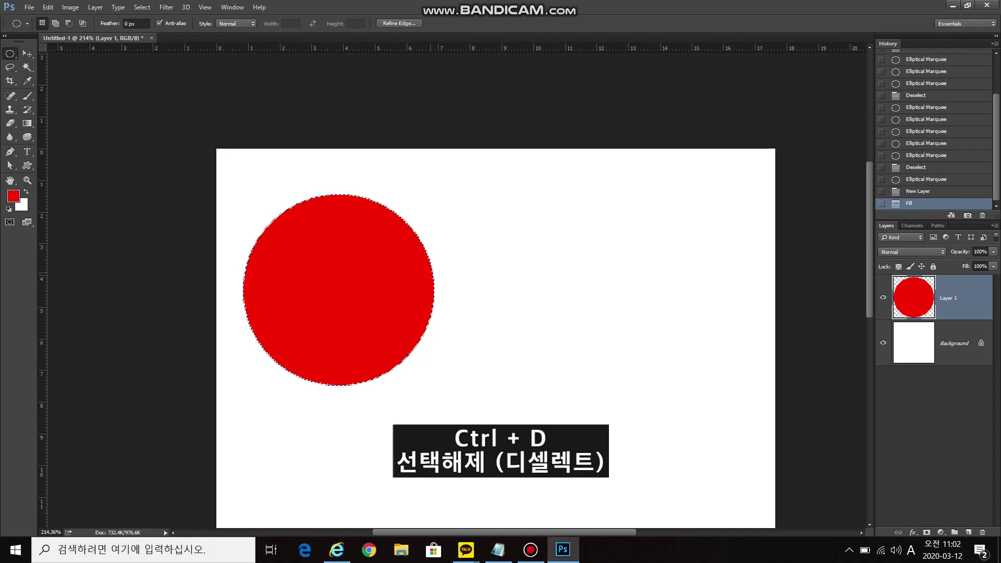
key(ctrl+d)
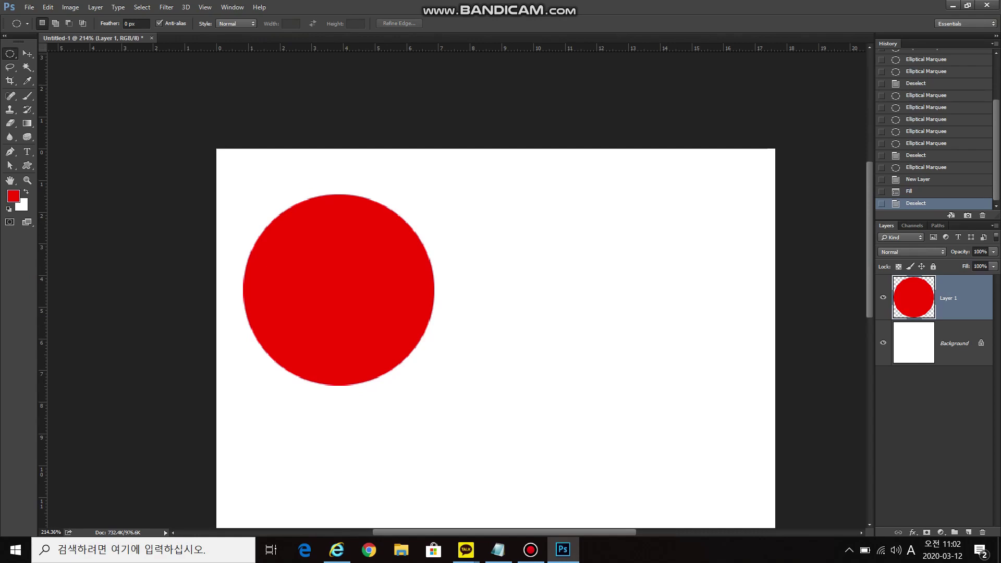
Step: Set the foreground colour to blue (656cff)
click(13, 195)
text(656cff)
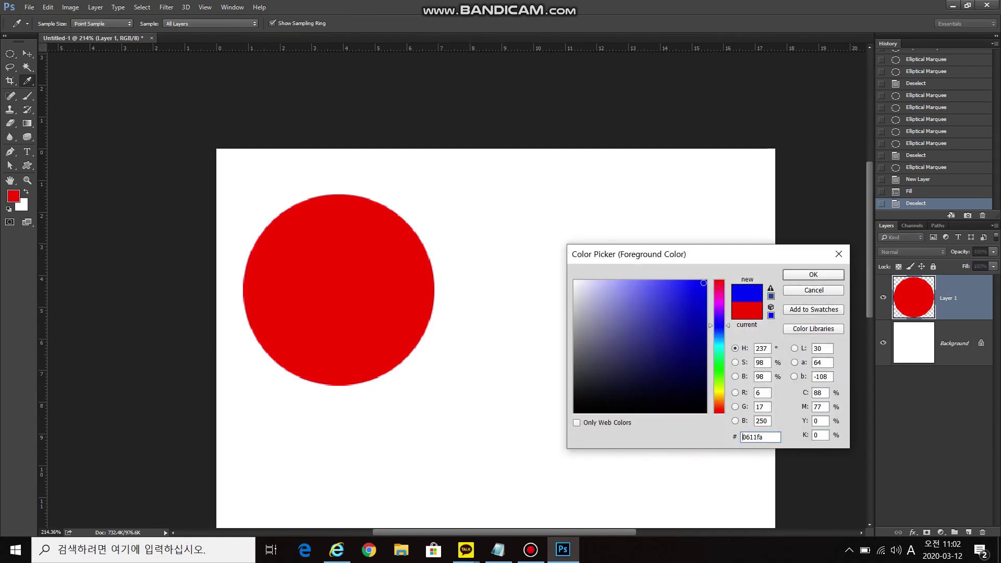
key(Return)
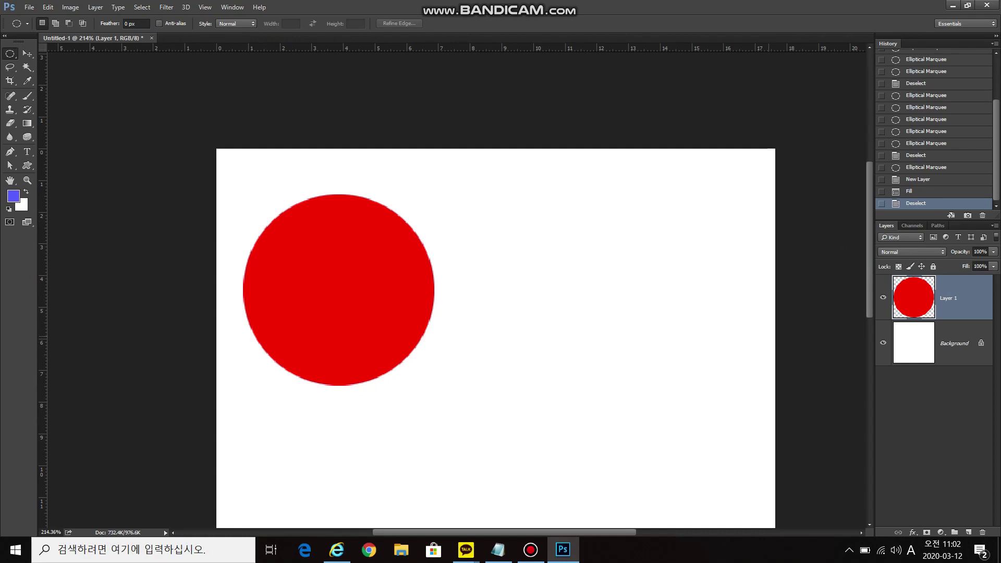
Step: On a new layer, draw a circular selection about 6.3 cm across beside the red circle, fill it with blue and deselect
click(954, 302)
key(ctrl+shift+alt+n)
drag(579, 259, 697, 355)
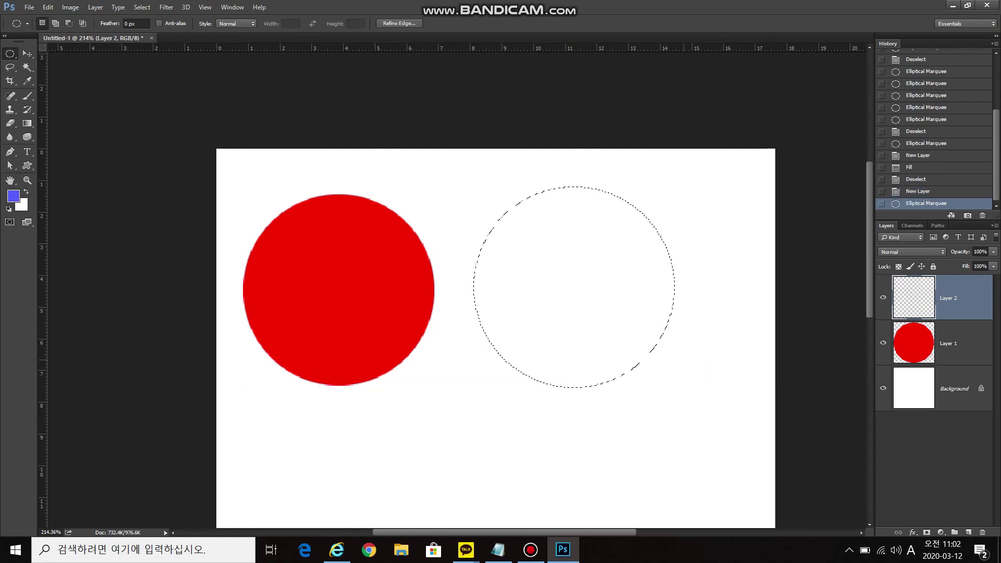
key(alt+BackSpace)
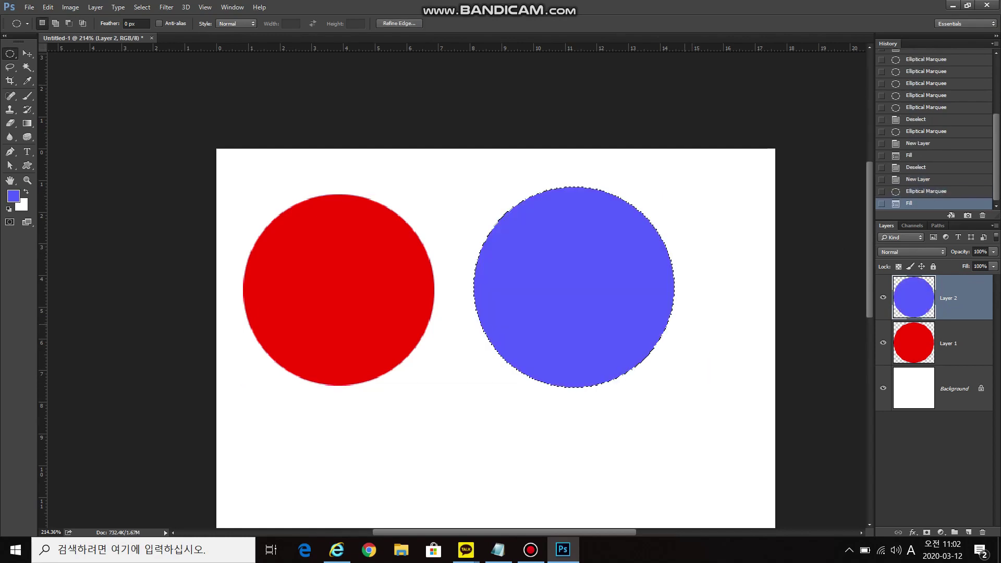
key(ctrl+d)
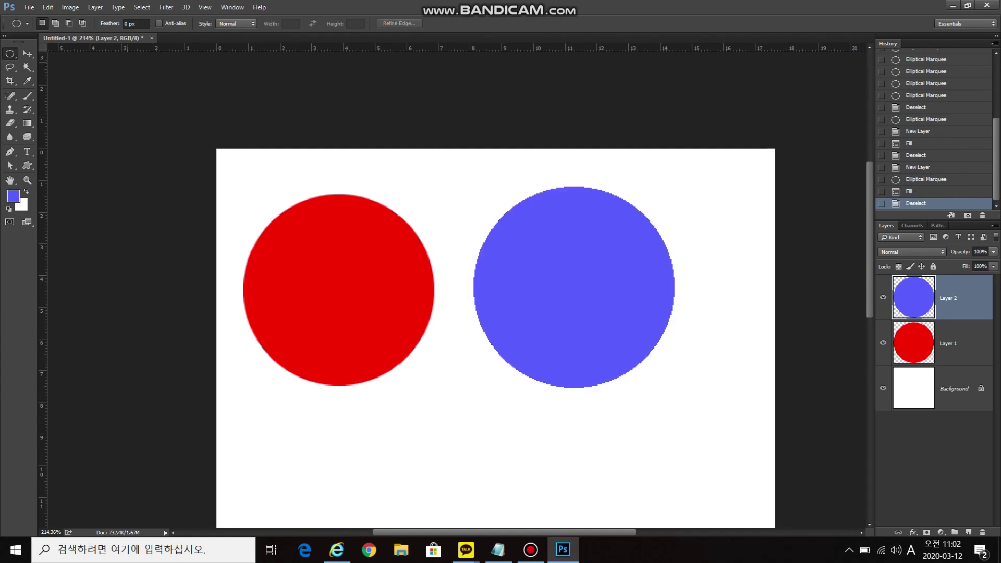
Step: Move the blue circle closer to the red one and compare the edges of both circles up close
click(27, 53)
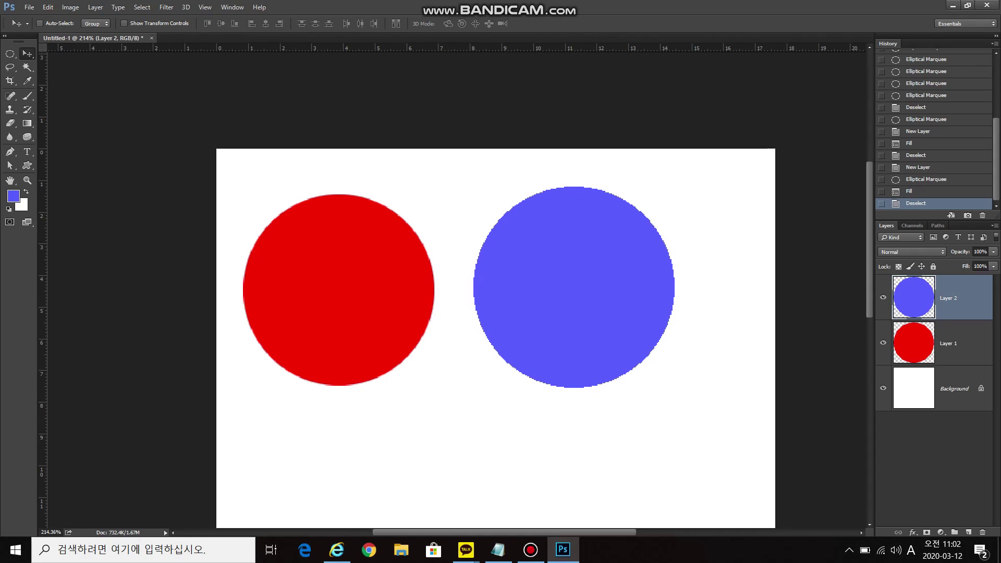
drag(520, 281, 491, 278)
scroll(441, 277, up, 8)
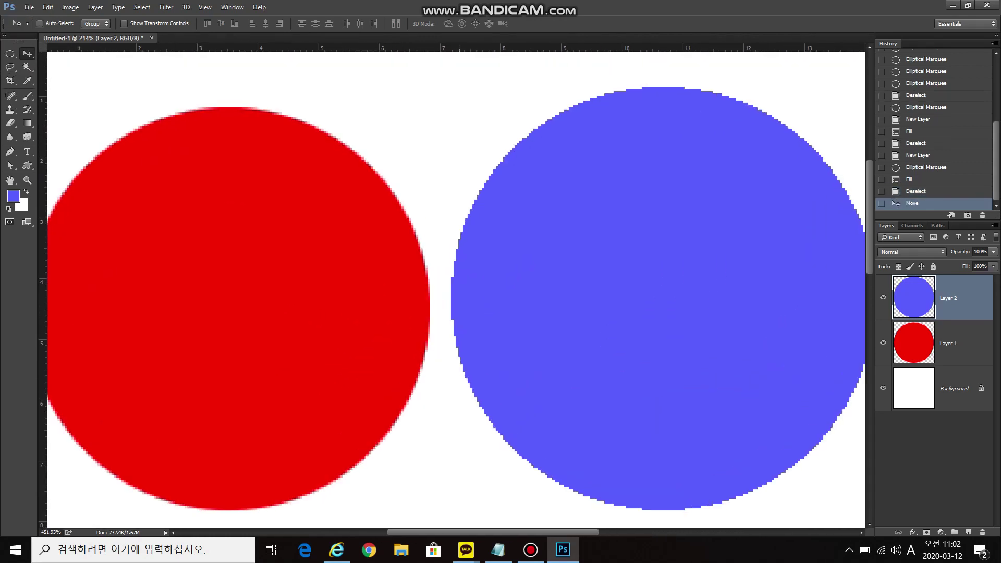
scroll(441, 277, up, 1)
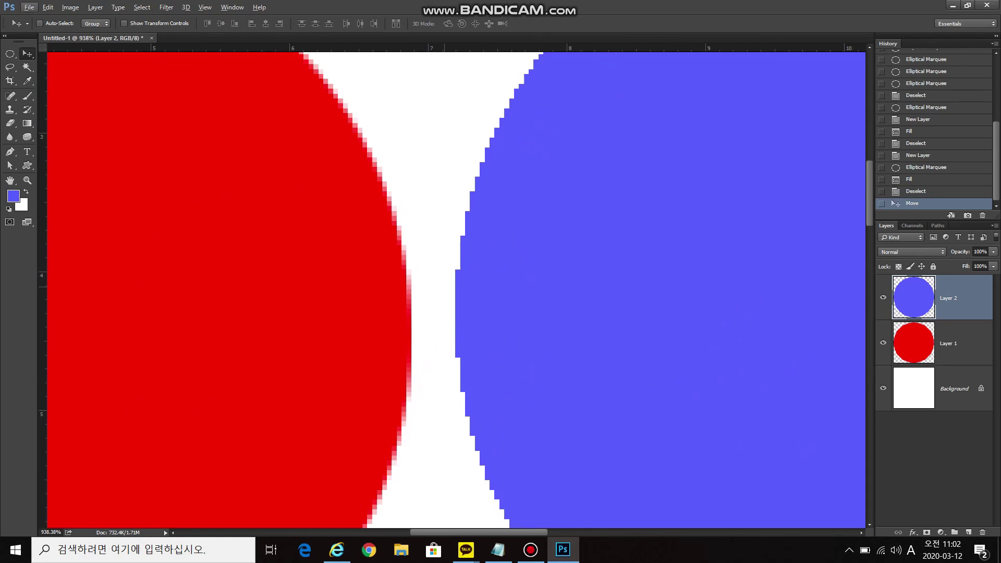
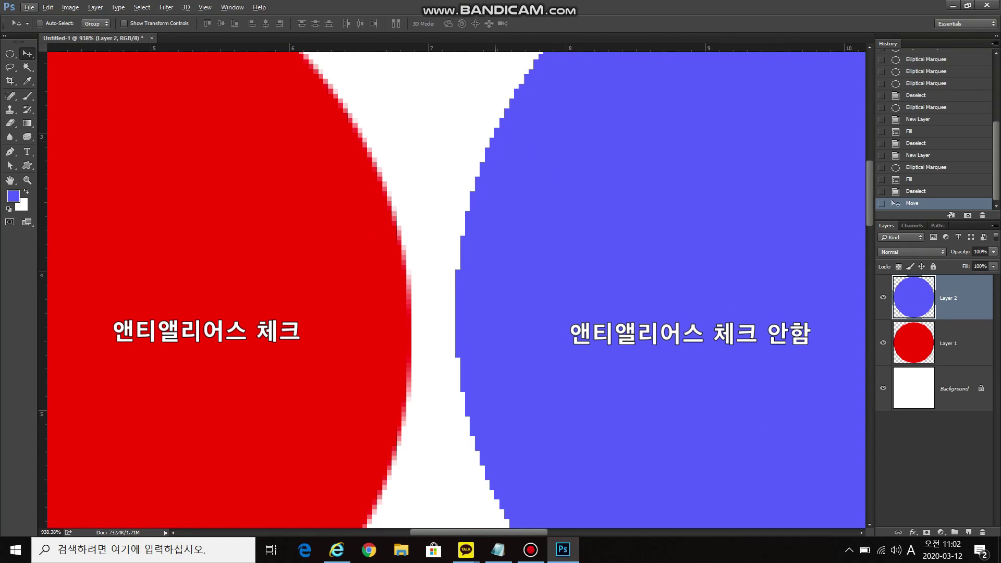
Step: Set the Elliptical Marquee's feather to 30 px and draw a circular selection about 5.4 cm across below the two circles
key(m)
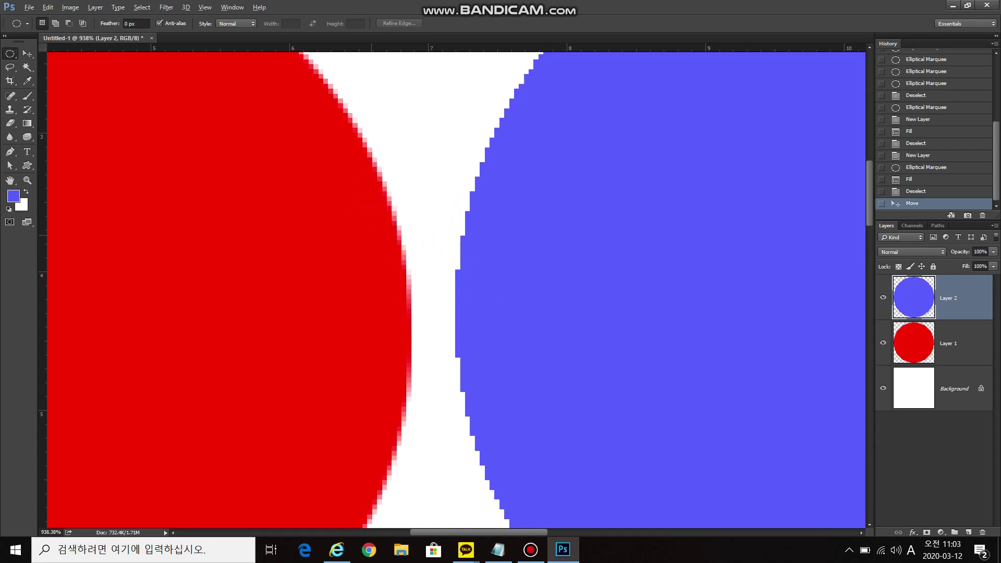
scroll(386, 209, down, 5)
scroll(456, 287, down, 2)
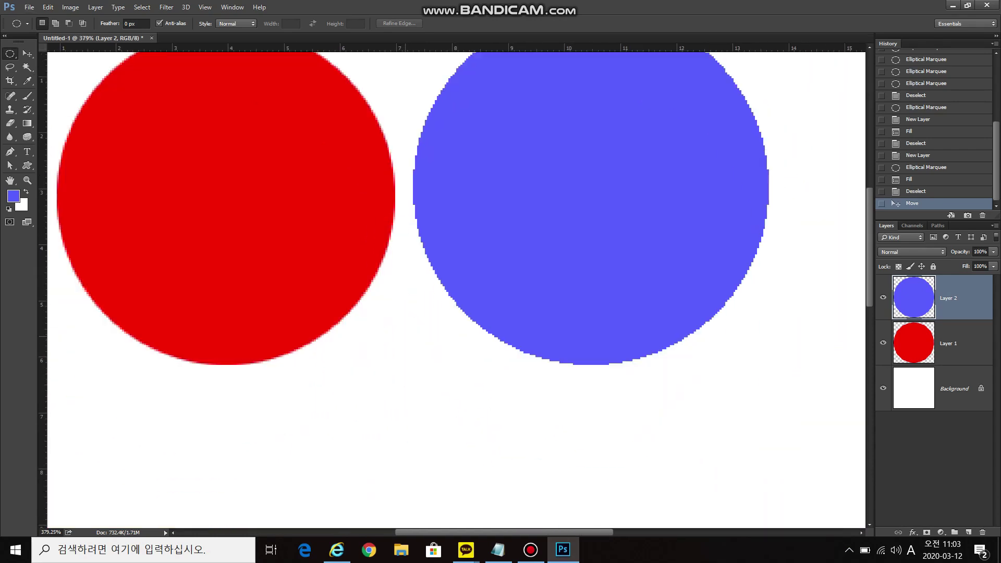
scroll(456, 287, down, 3)
scroll(403, 253, down, 2)
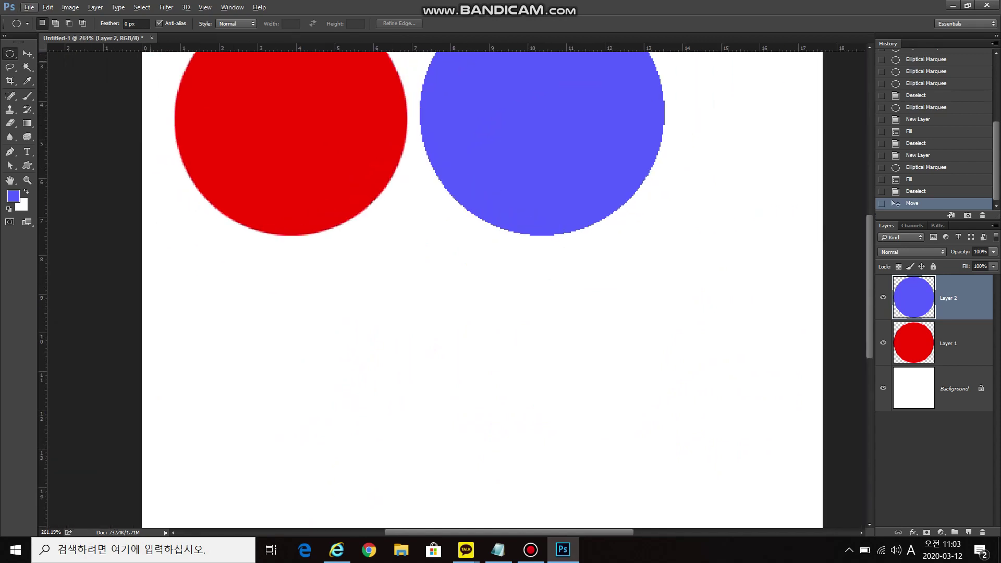
click(133, 23)
text(30)
key(Return)
drag(414, 373, 540, 493)
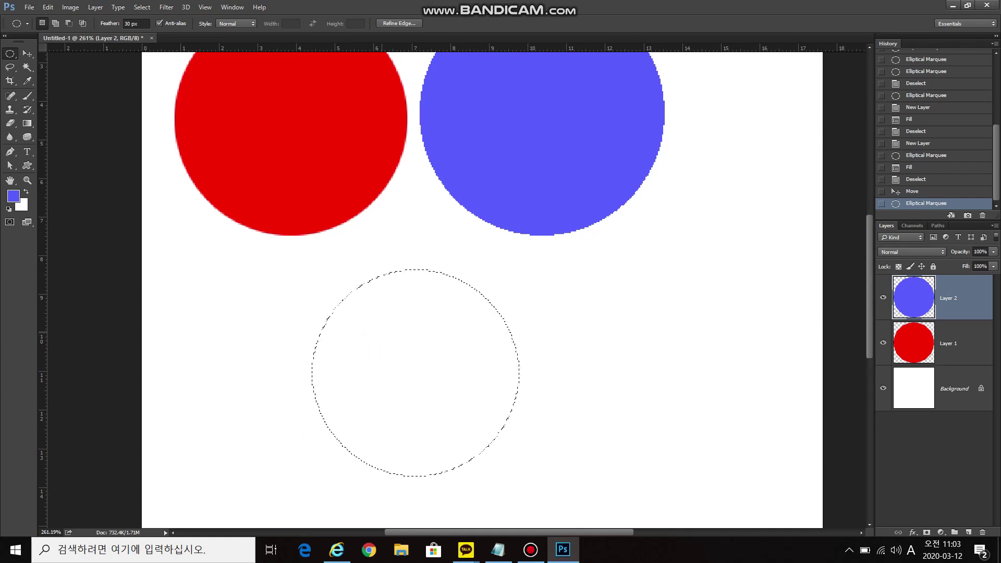
Step: Add a new layer above the blue circle's layer and set the foreground colour to green (54db19)
key(ctrl+shift+alt+n)
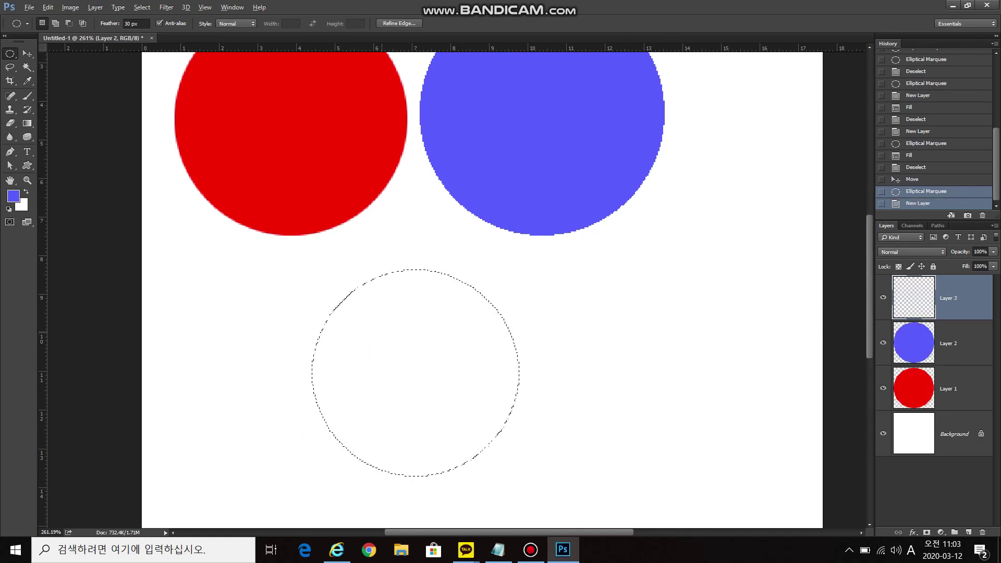
click(937, 291)
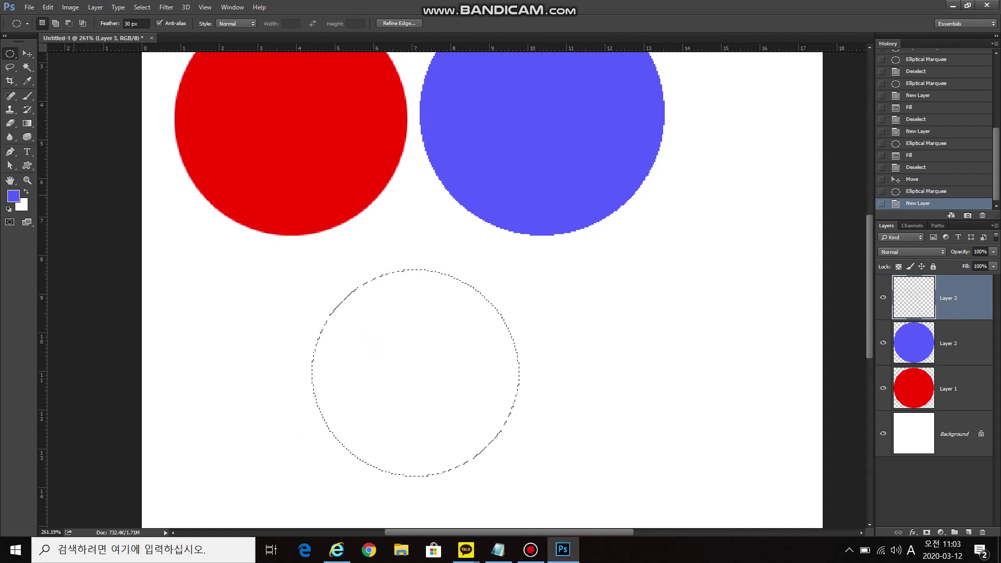
click(13, 196)
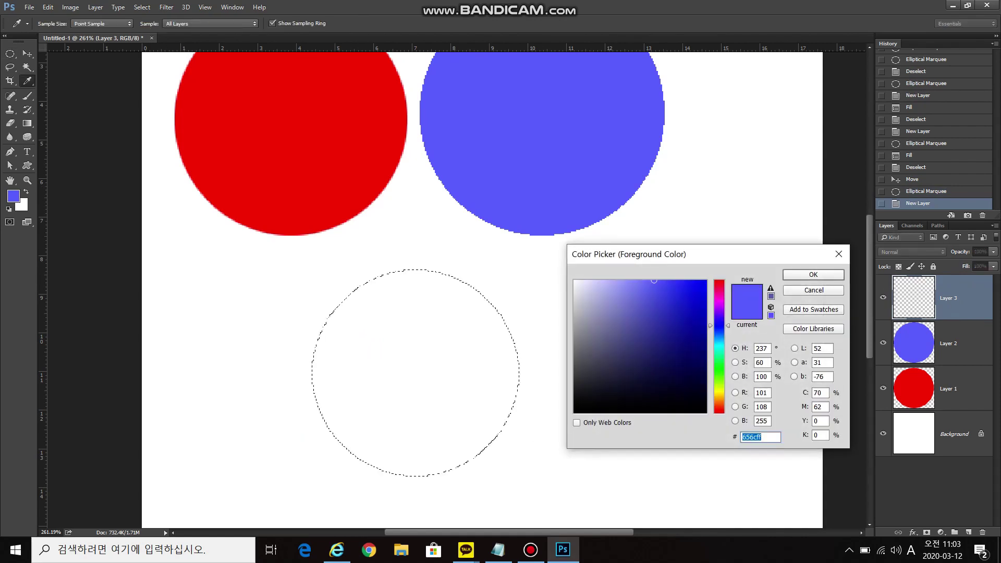
click(719, 376)
click(691, 299)
click(814, 275)
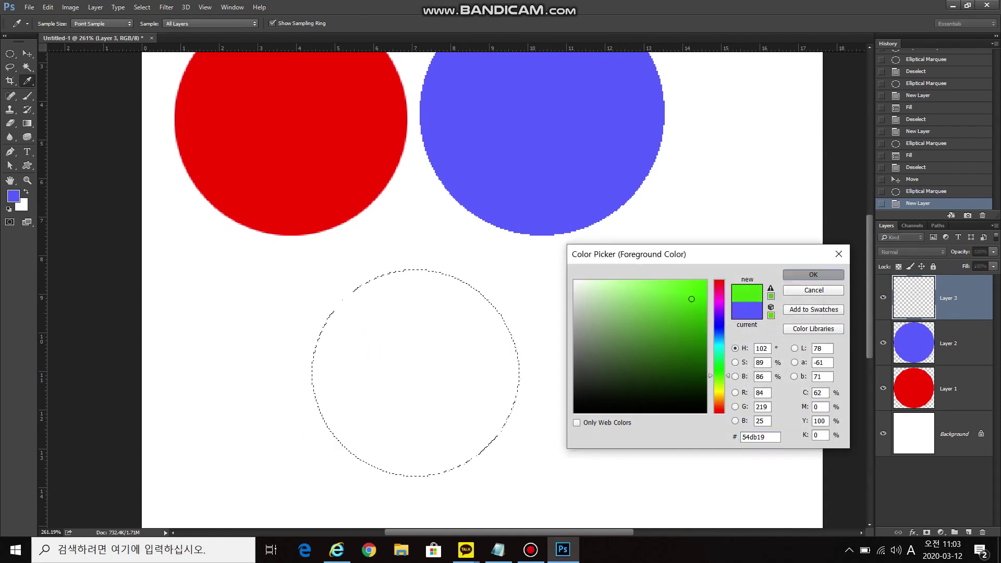
Step: Fill the feathered circular selection with green, deselect, and move the soft green circle slightly down and to the right
key(alt+BackSpace)
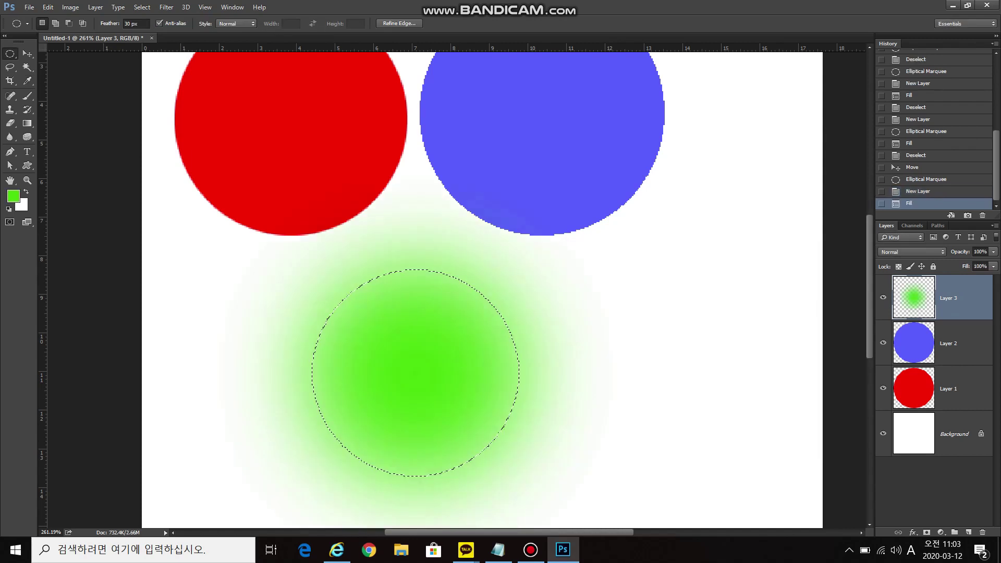
key(ctrl+d)
key(v)
scroll(542, 355, down, 2)
drag(475, 350, 489, 390)
scroll(489, 390, down, 2)
mouse_move(464, 339)
mouse_down()
mouse_move(432, 331)
mouse_move(458, 344)
mouse_move(463, 329)
mouse_move(466, 344)
mouse_up()
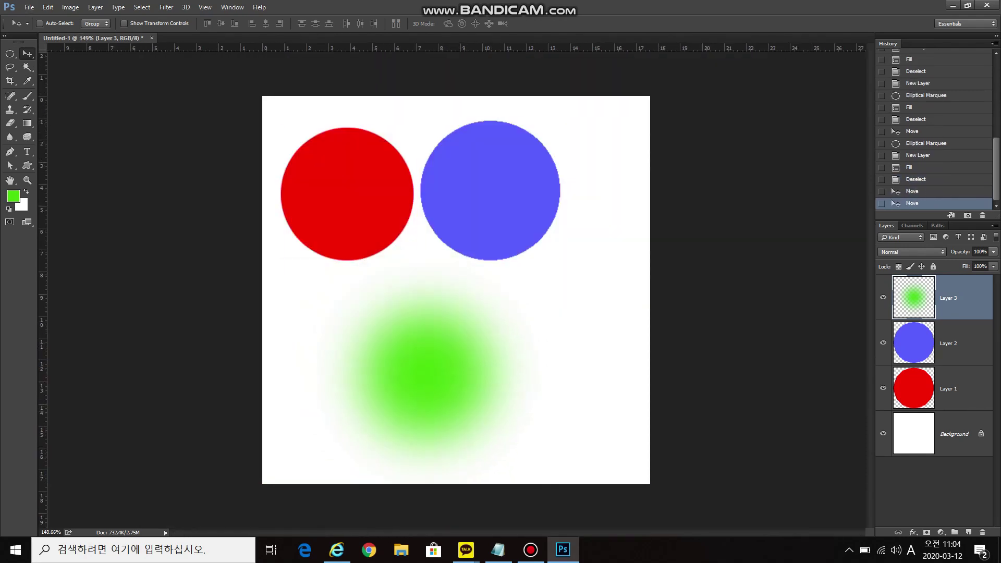
Step: Rearrange the circles layer by layer: blue farther down and right, red slightly down and right, green slightly down
click(948, 343)
drag(500, 187, 542, 217)
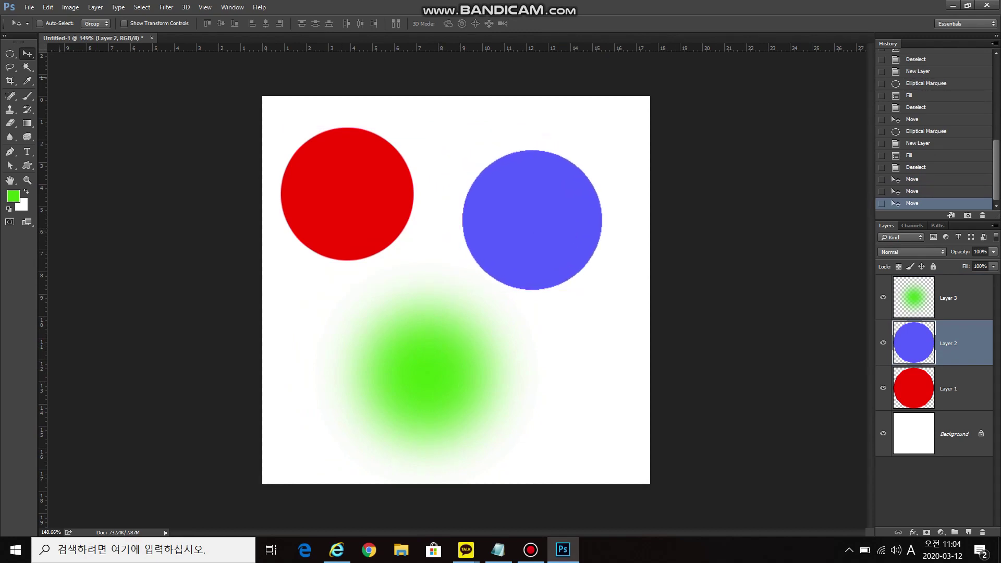
click(515, 232)
click(364, 215)
click(950, 388)
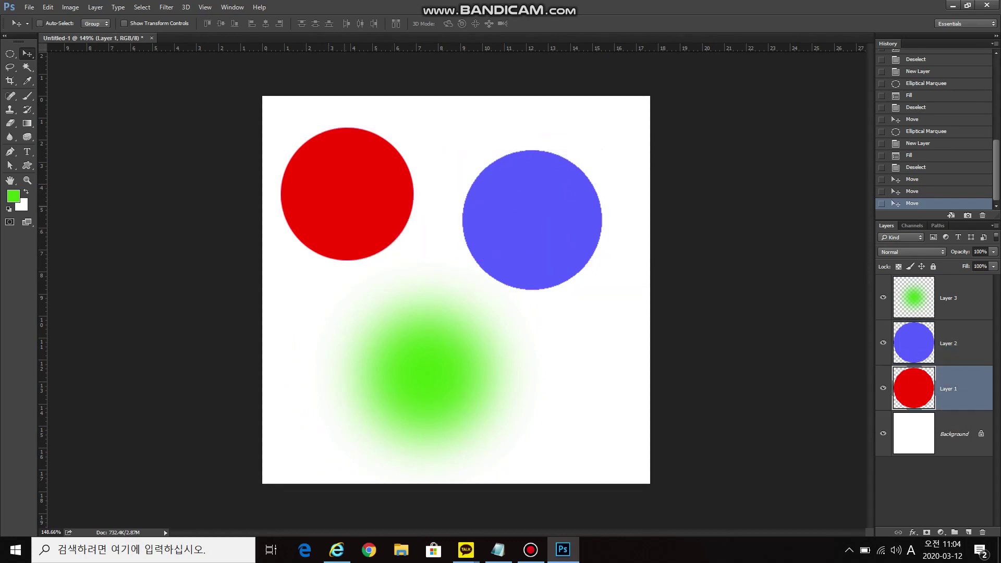
mouse_move(347, 179)
mouse_down()
mouse_move(397, 193)
mouse_move(360, 188)
mouse_up()
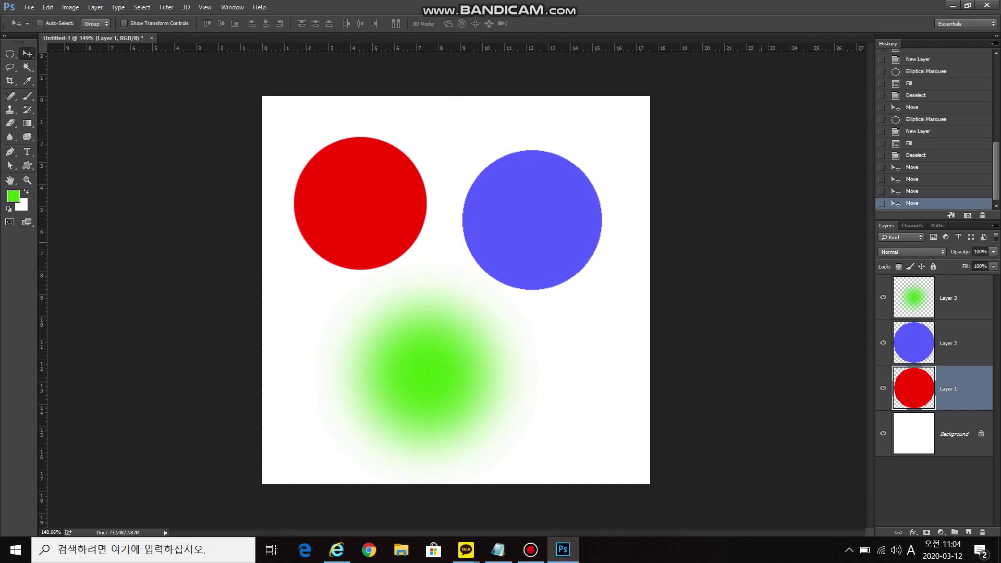
click(954, 298)
mouse_move(433, 358)
mouse_down()
mouse_move(404, 341)
mouse_move(432, 362)
mouse_up()
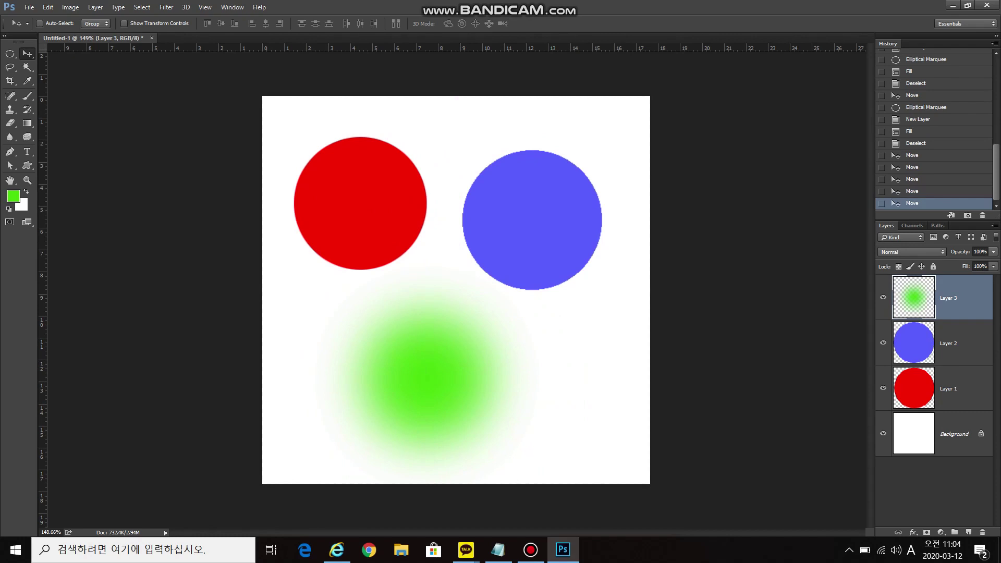
key(ctrl)
key(ctrl)
key(ctrl)
key(ctrl)
key(ctrl)
Step: Set the Elliptical Marquee's feather to 0 px
key(m)
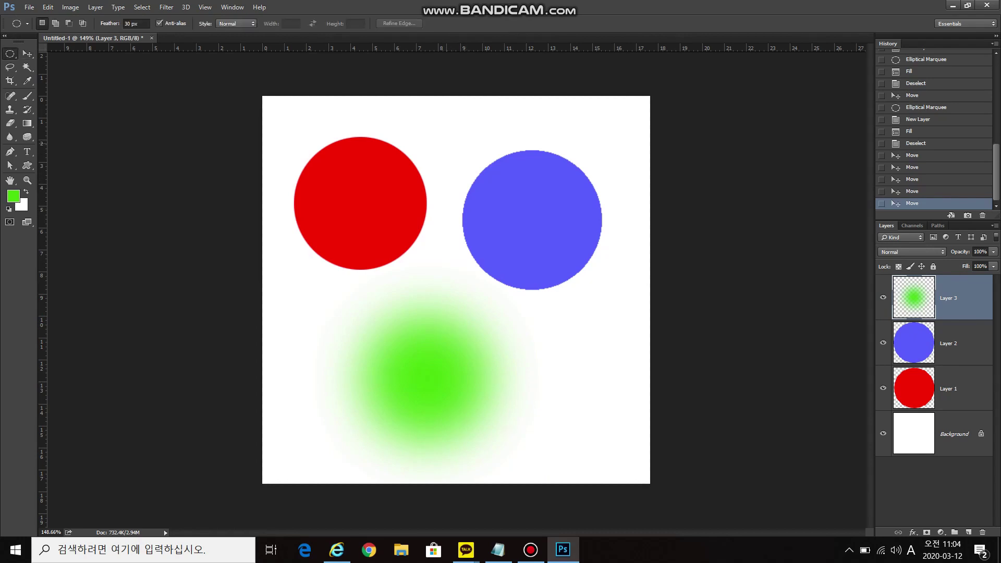
click(134, 24)
text(0)
key(Return)
Step: Set the Elliptical Marquee's style to Fixed Size and place several 64 × 64 px circular selections around the red and blue circles
click(236, 24)
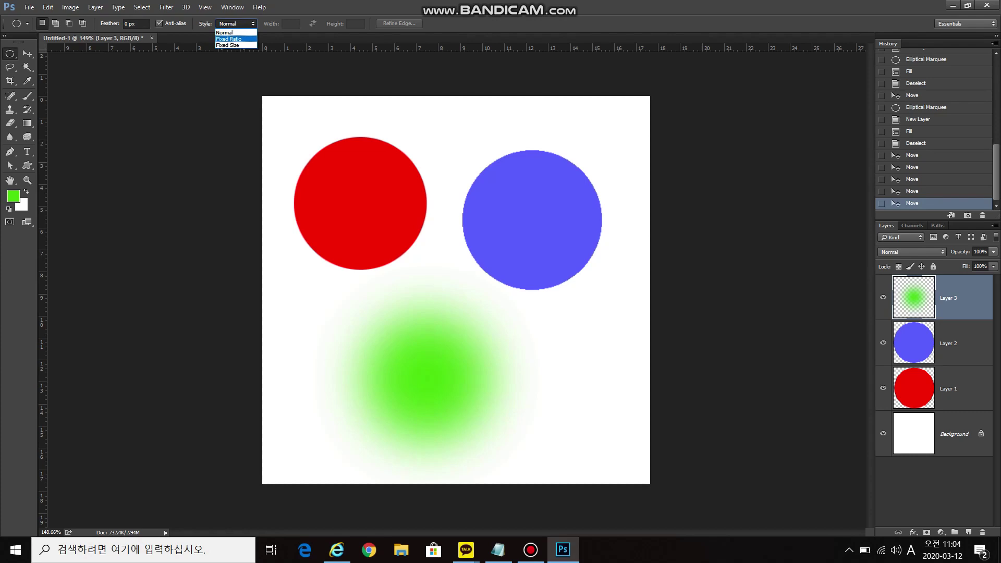
click(246, 45)
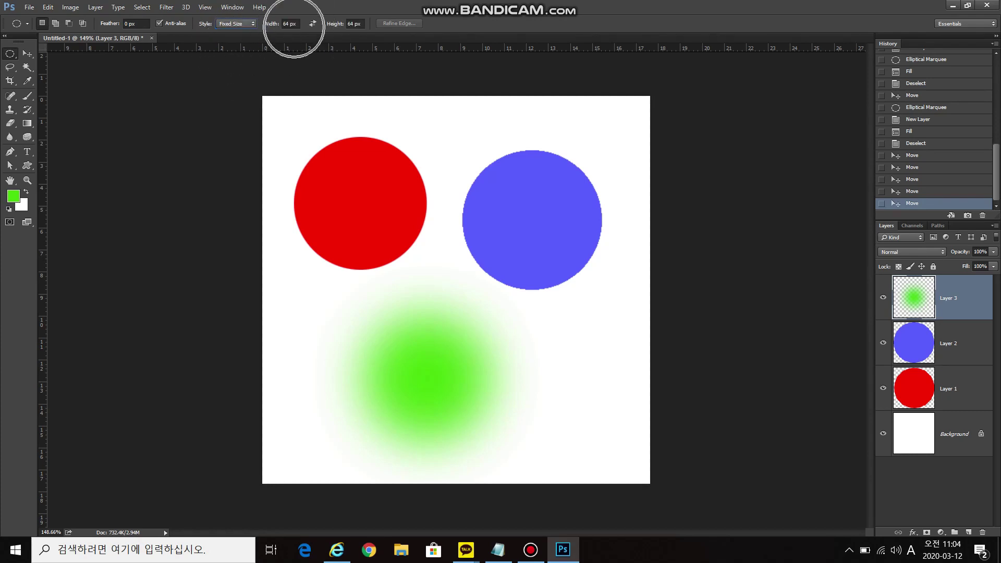
click(438, 111)
click(380, 164)
click(535, 184)
click(484, 183)
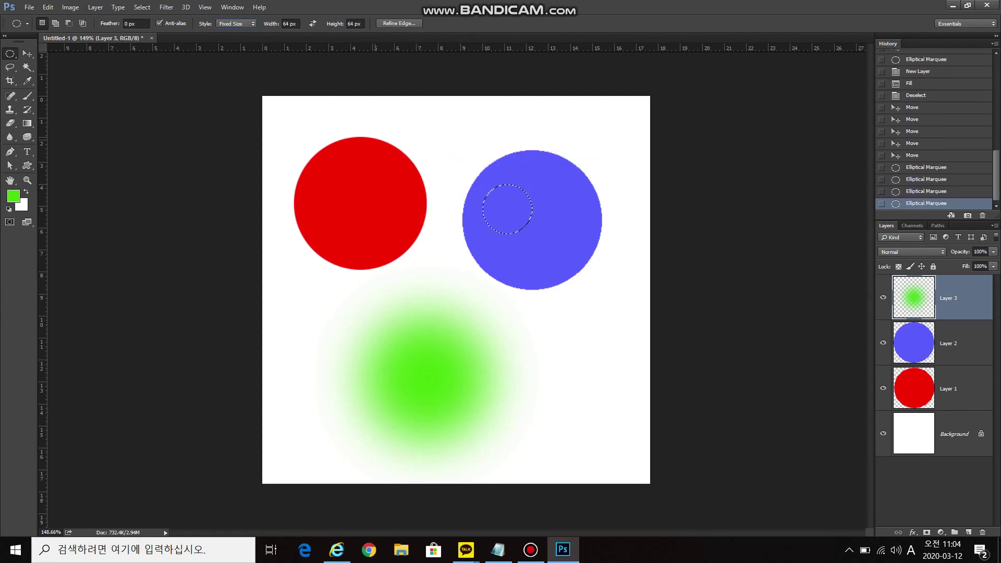
click(508, 133)
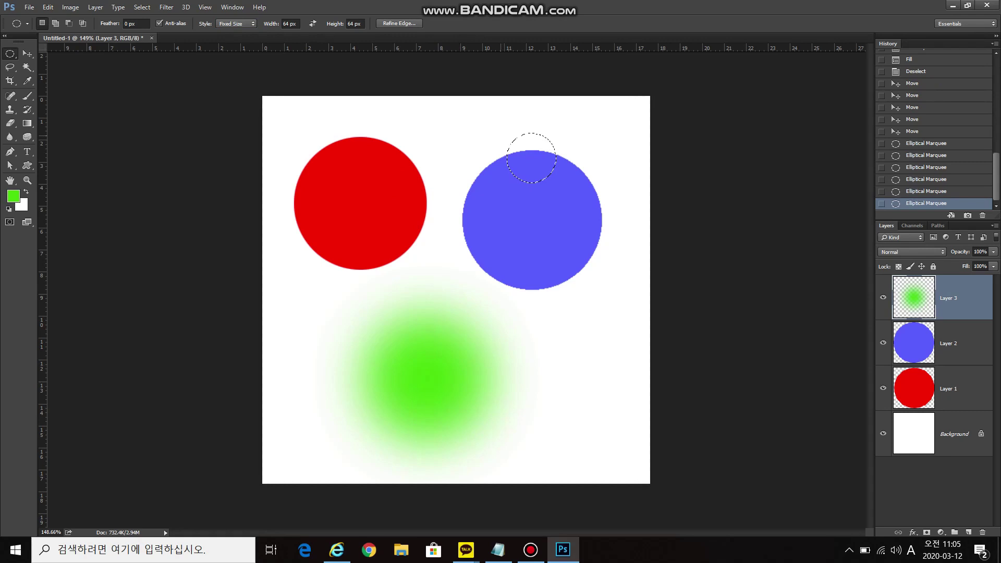
Step: Deselect and set the marquee style back to Normal
key(ctrl+d)
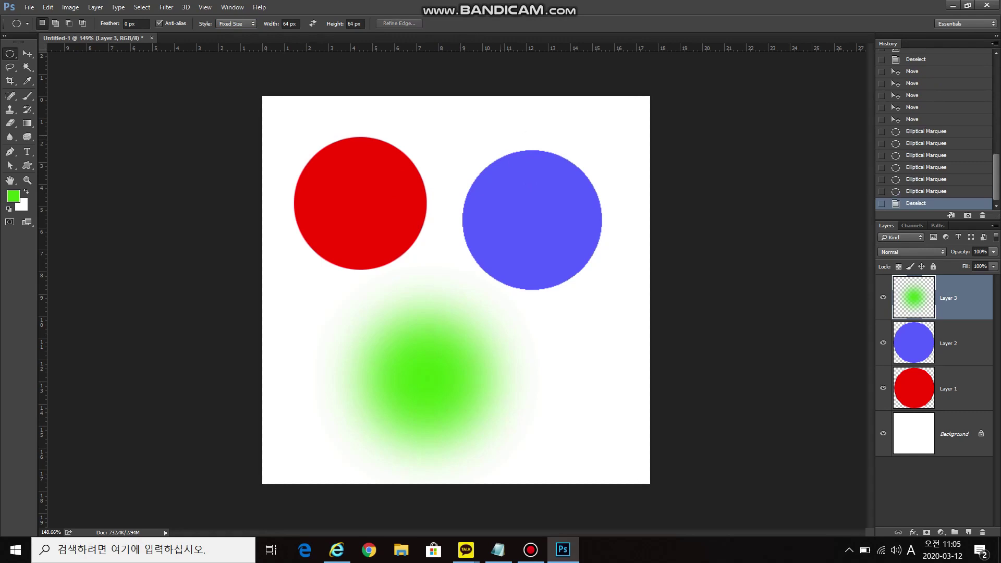
click(245, 24)
click(240, 32)
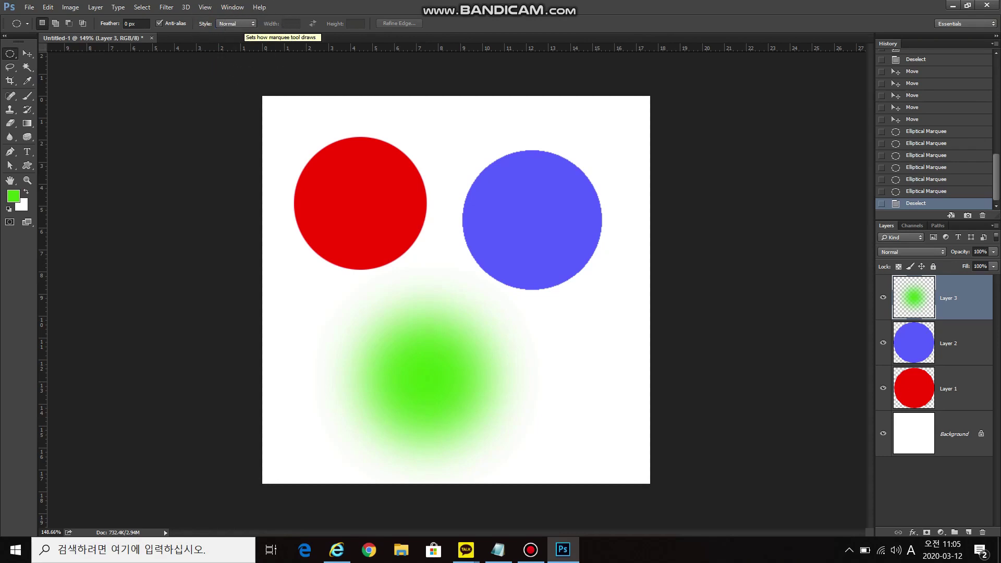
click(528, 245)
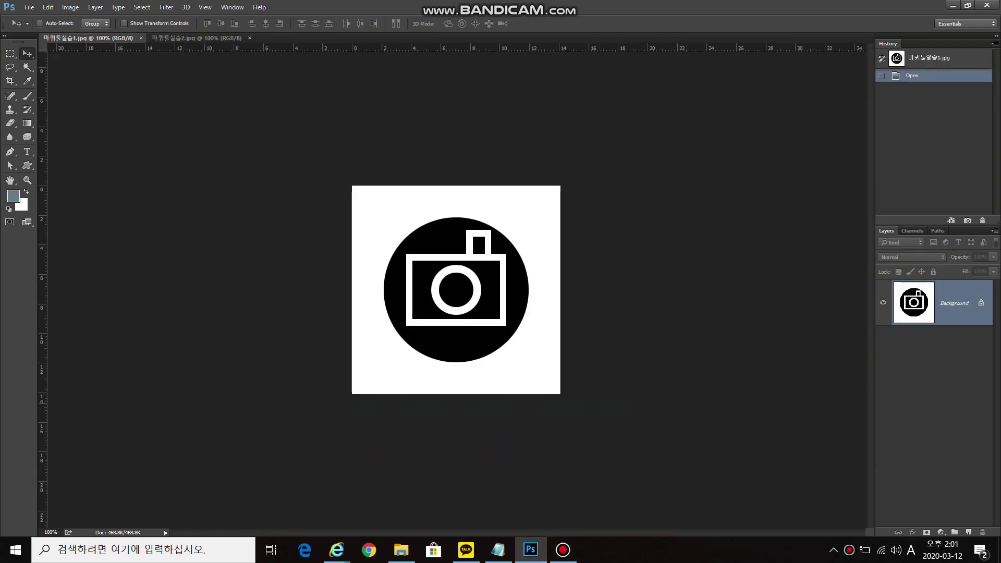
Step: Look through the marquee tool variants and compare the practice images 마퀴툴실습1.jpg and 마퀴툴실습2.jpg
click(40, 23)
click(10, 53)
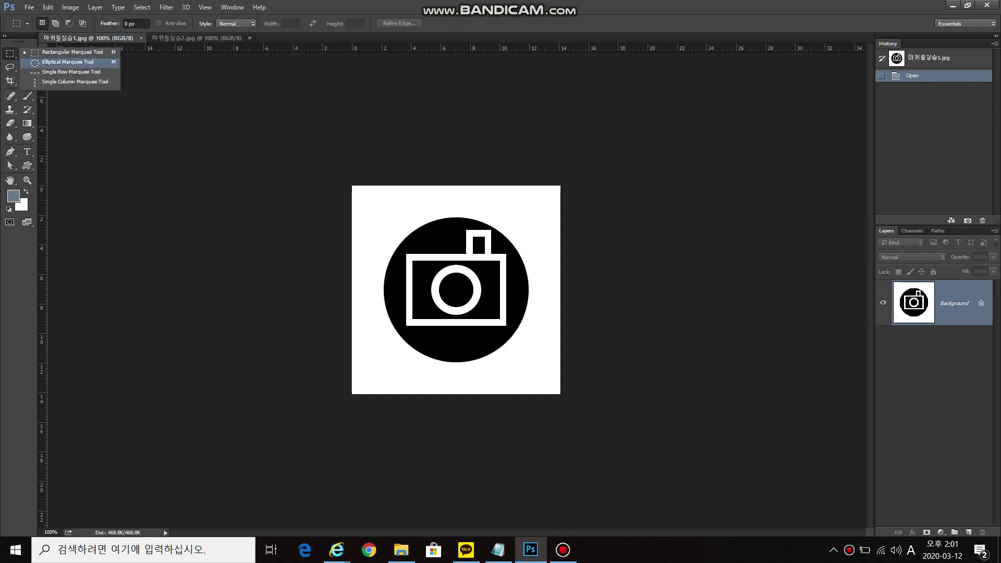
key(Escape)
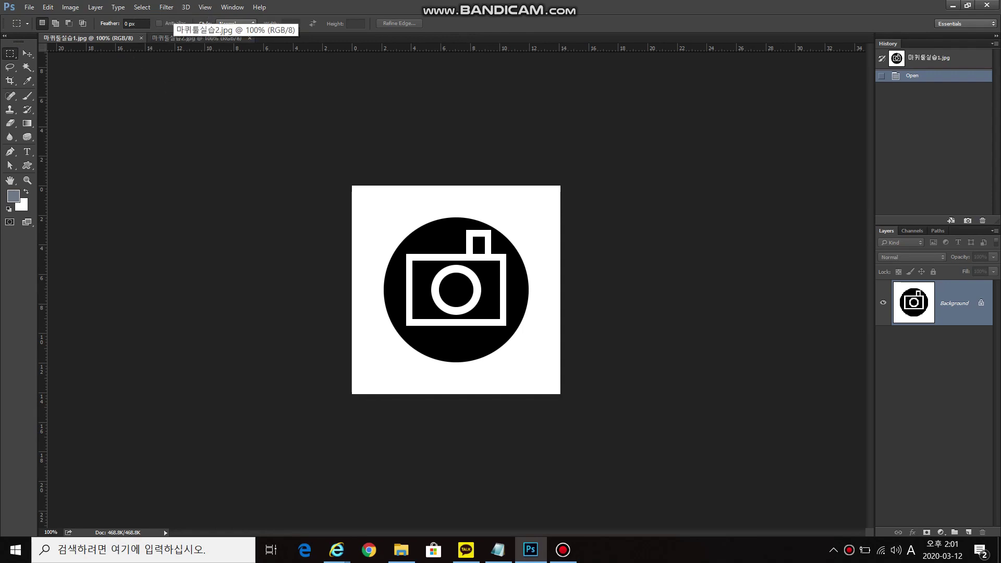
click(196, 38)
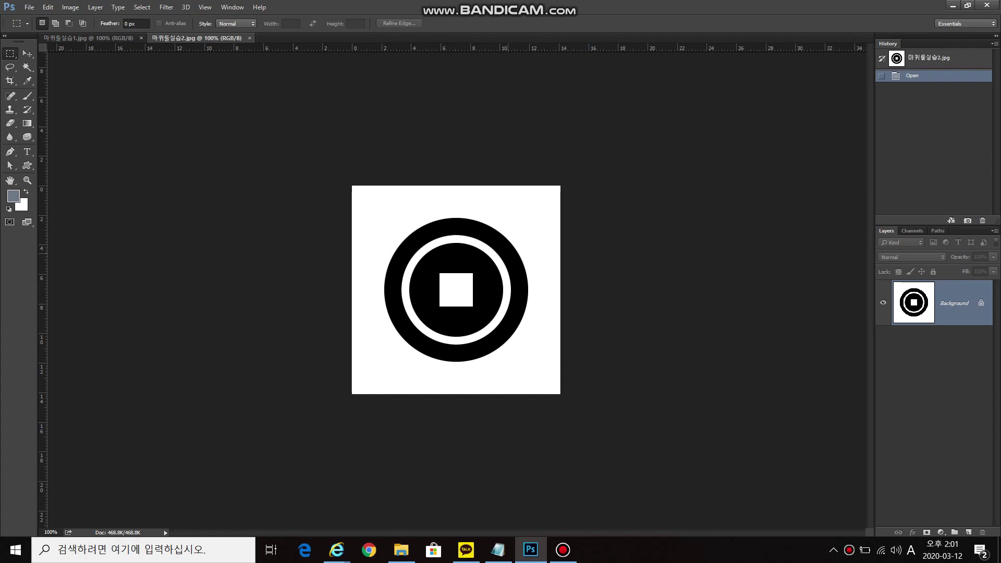
click(89, 38)
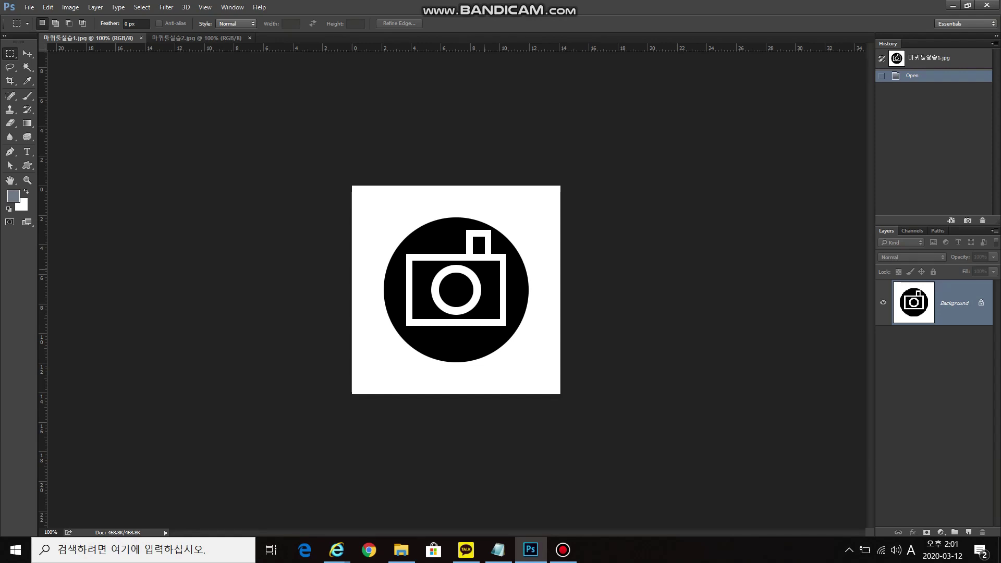
Step: Create a new document 500 px wide and 500 px high with White background contents
key(ctrl+n)
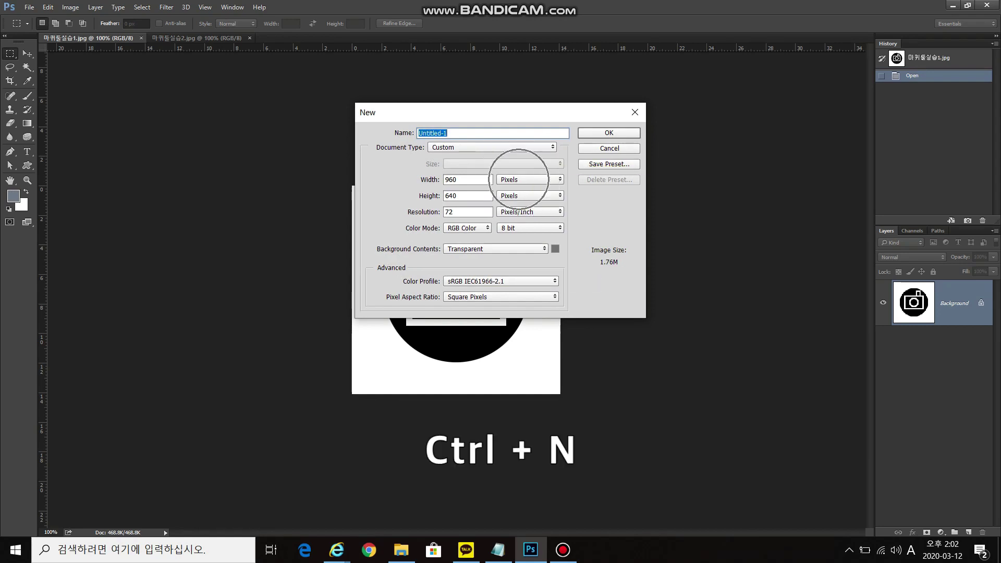
click(467, 179)
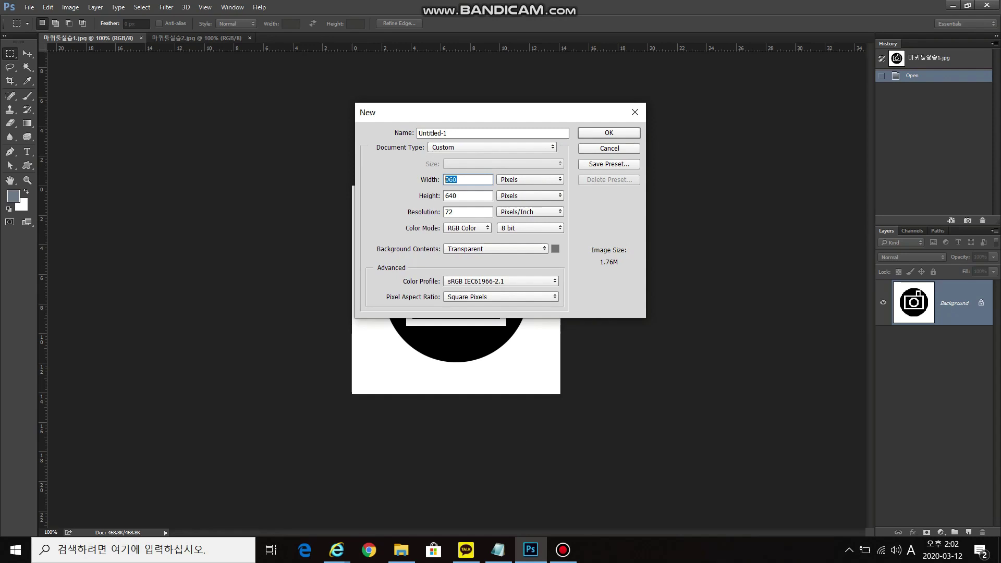
text(500)
click(468, 196)
text(500)
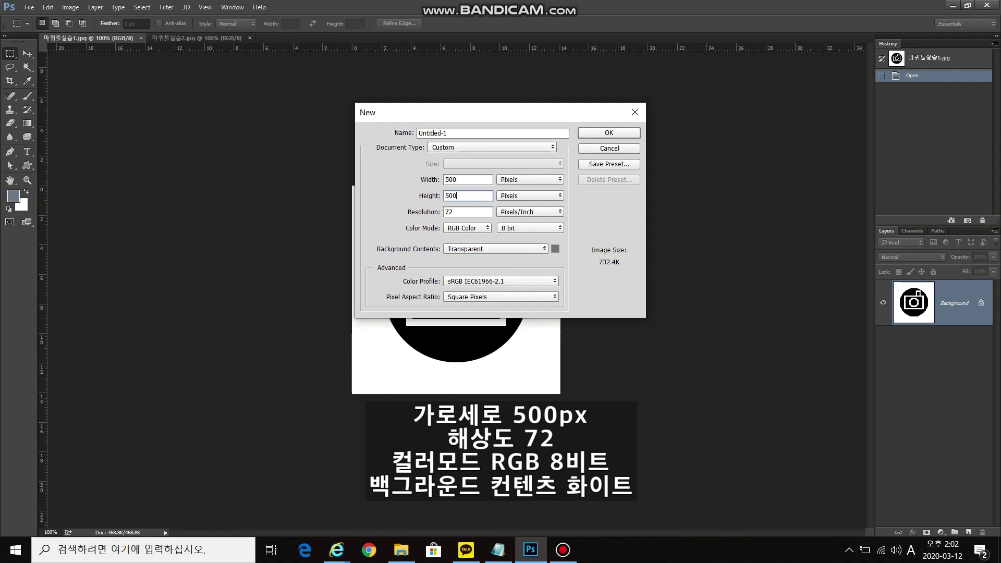
click(495, 249)
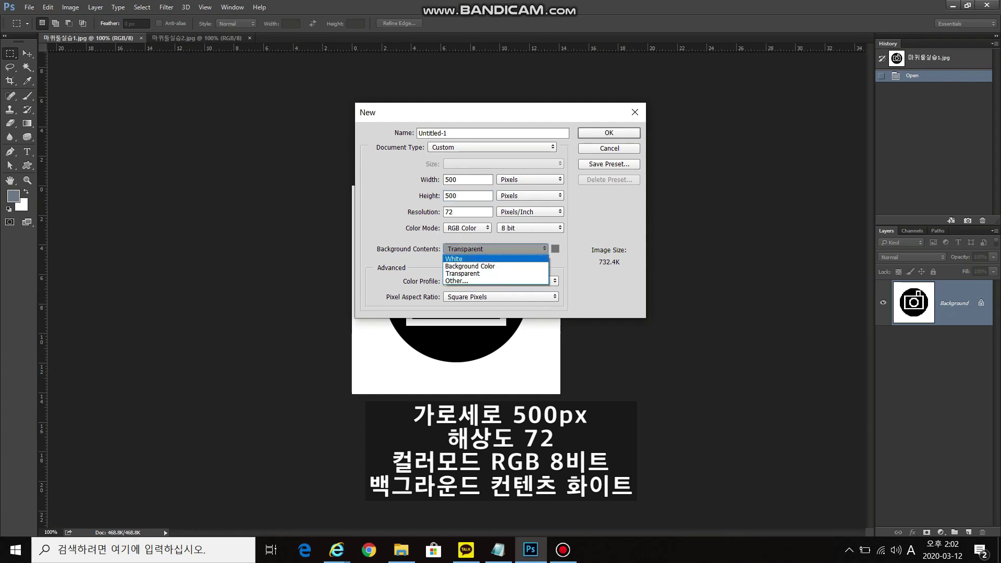
click(495, 258)
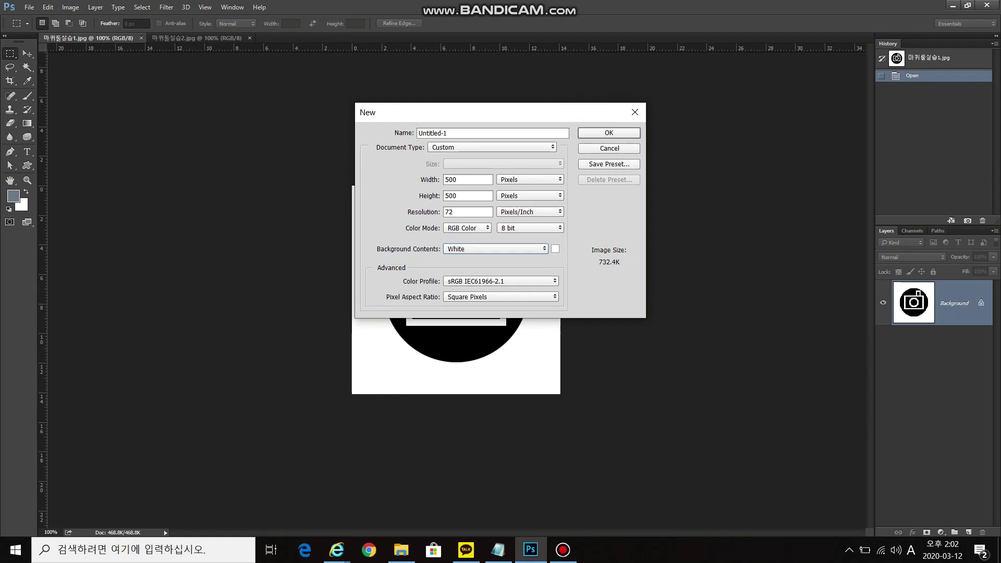
click(609, 148)
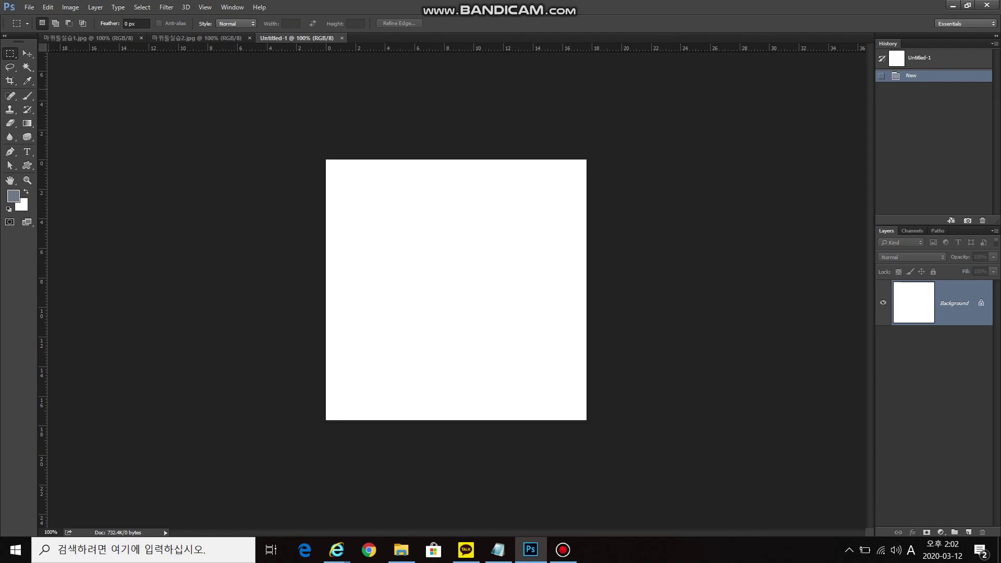
Step: Hide the rulers and show them again, and check the ruler setting among the view options
key(ctrl+r)
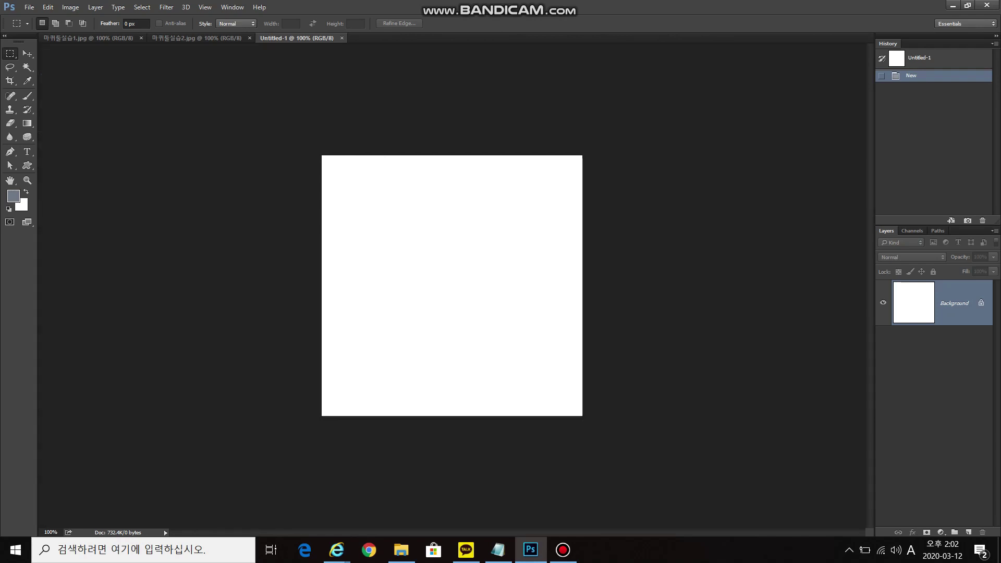
key(ctrl+r)
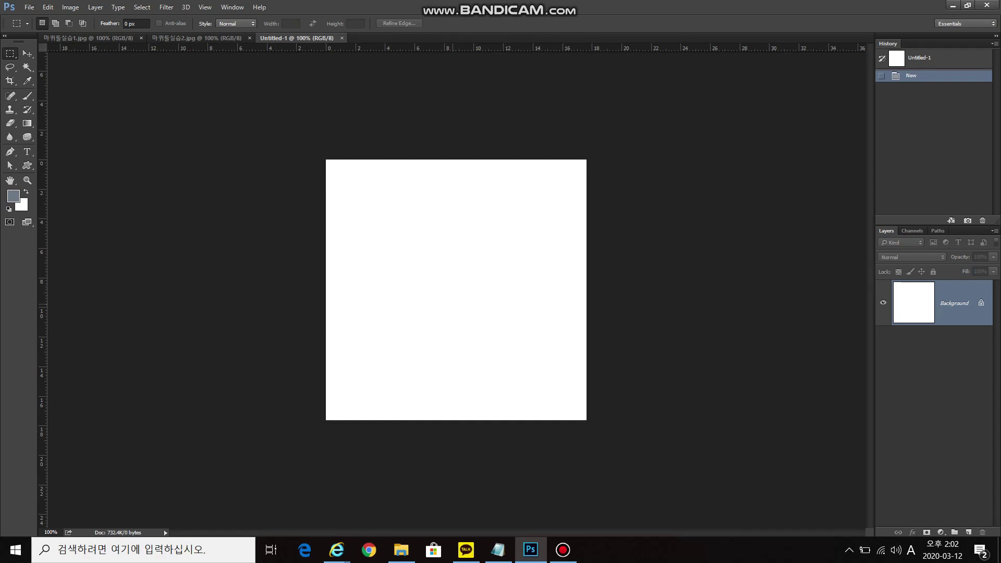
click(453, 301)
click(205, 6)
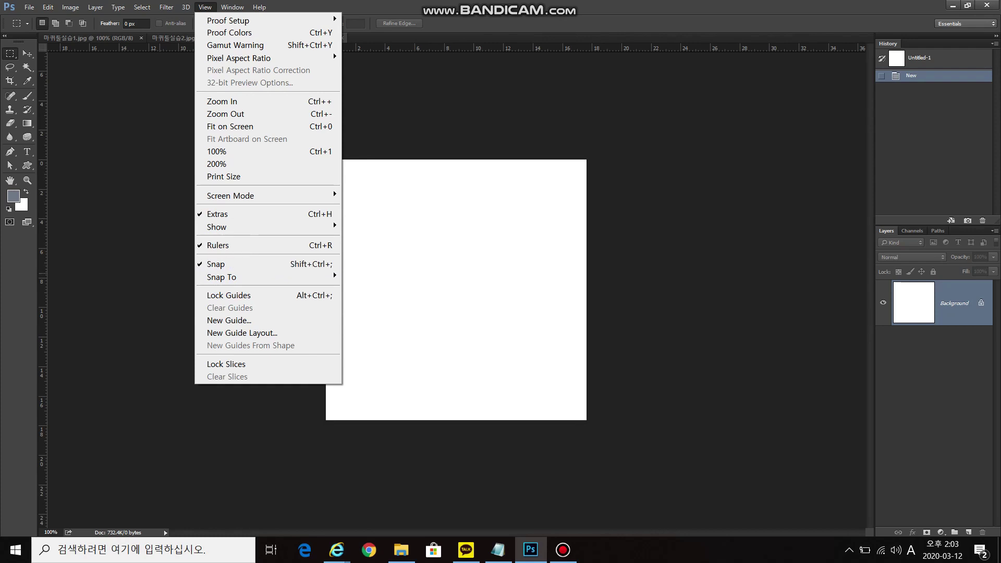
key(Escape)
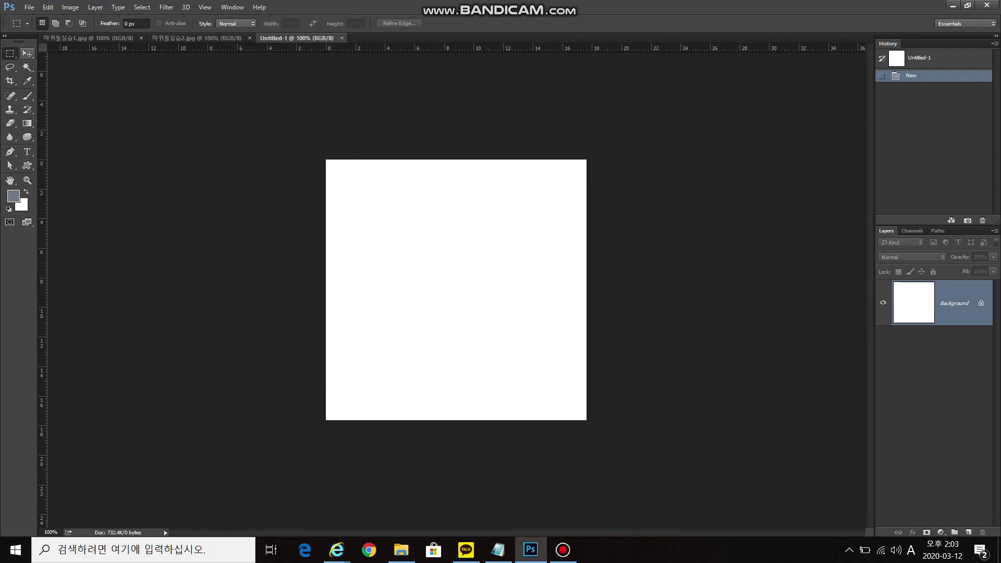
Step: With the Move tool, place a horizontal guide from the ruler across the vertical middle of the canvas
click(27, 54)
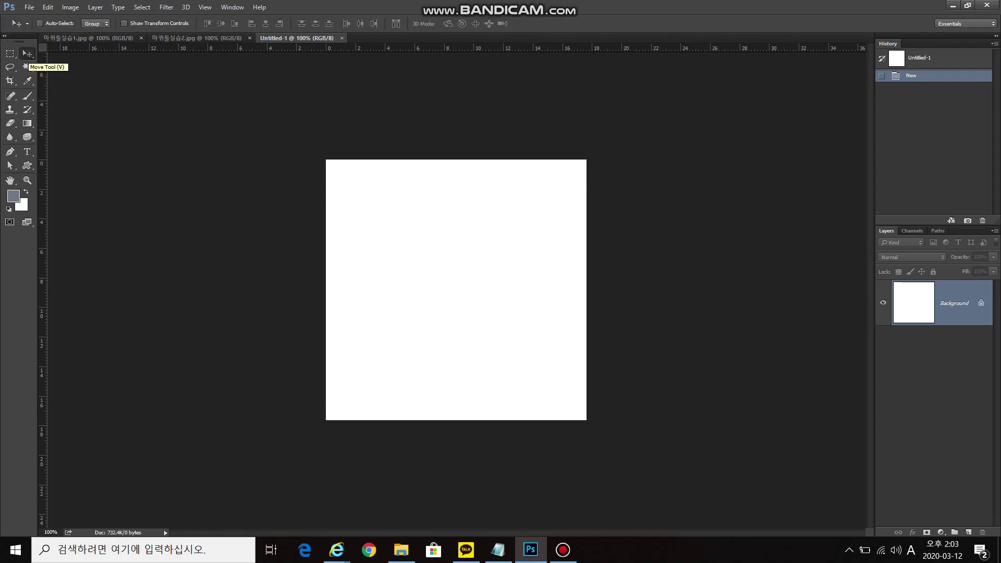
ctrl+click(447, 48)
ctrl+click(447, 48)
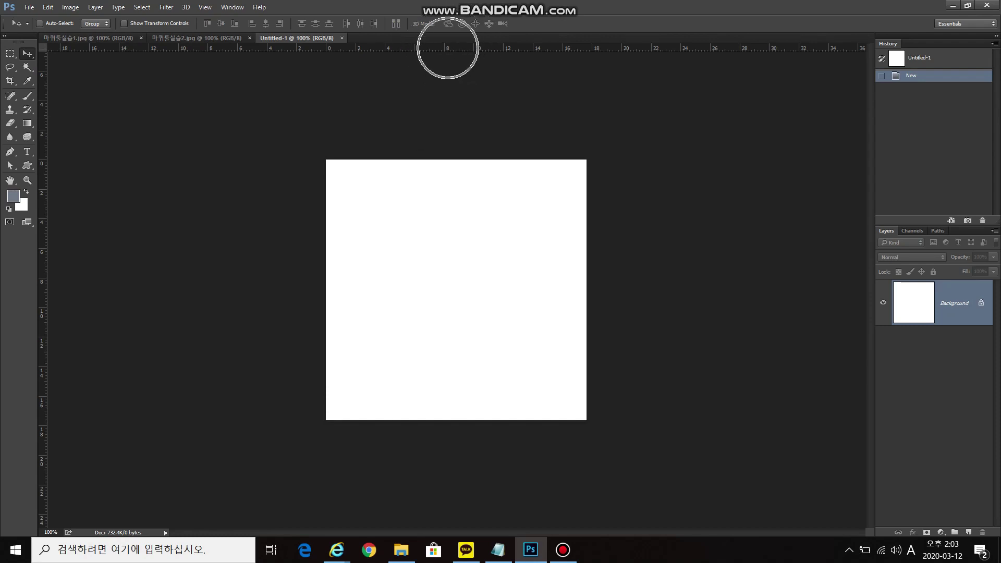
ctrl+click(447, 49)
drag(473, 48, 473, 290)
click(447, 288)
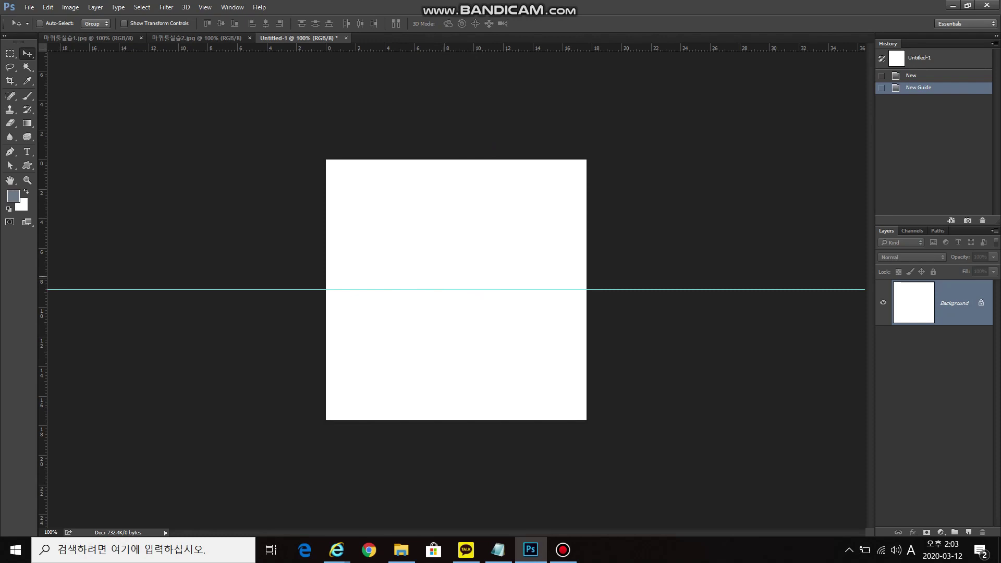
click(457, 288)
Step: Add a vertical guide through the canvas centre, shift it to the left and return it to the centre
click(42, 233)
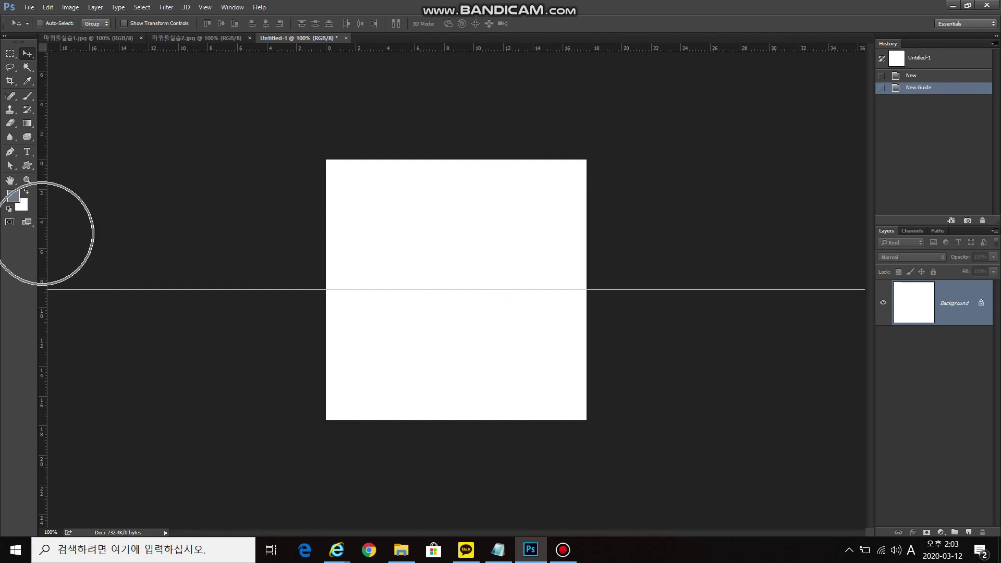
drag(42, 234, 456, 248)
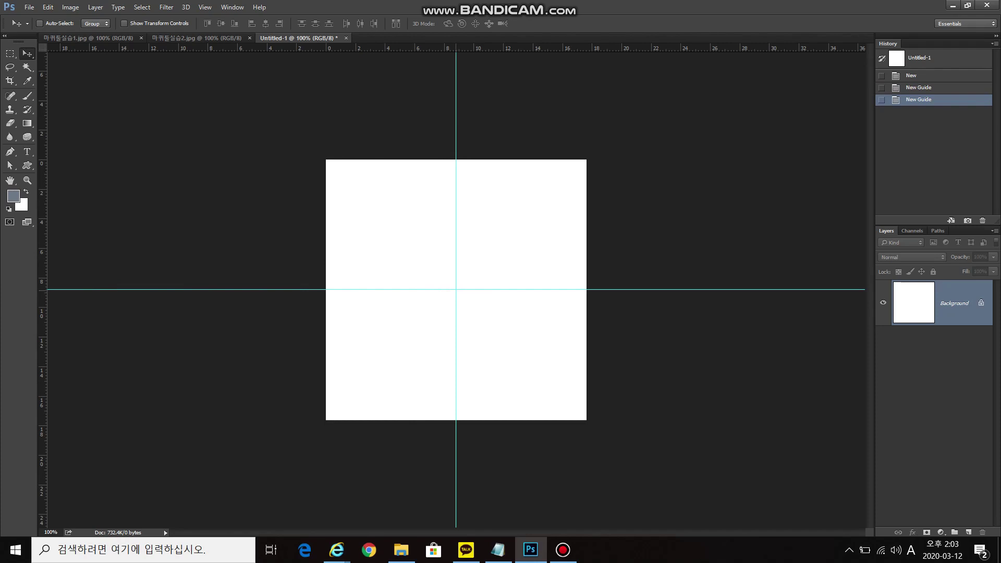
drag(456, 248, 426, 248)
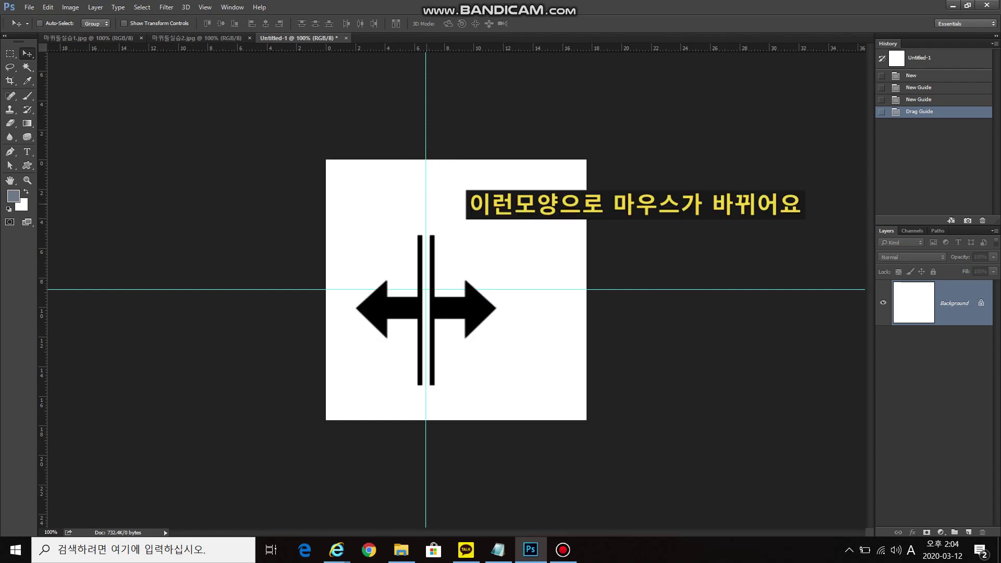
drag(426, 204, 456, 204)
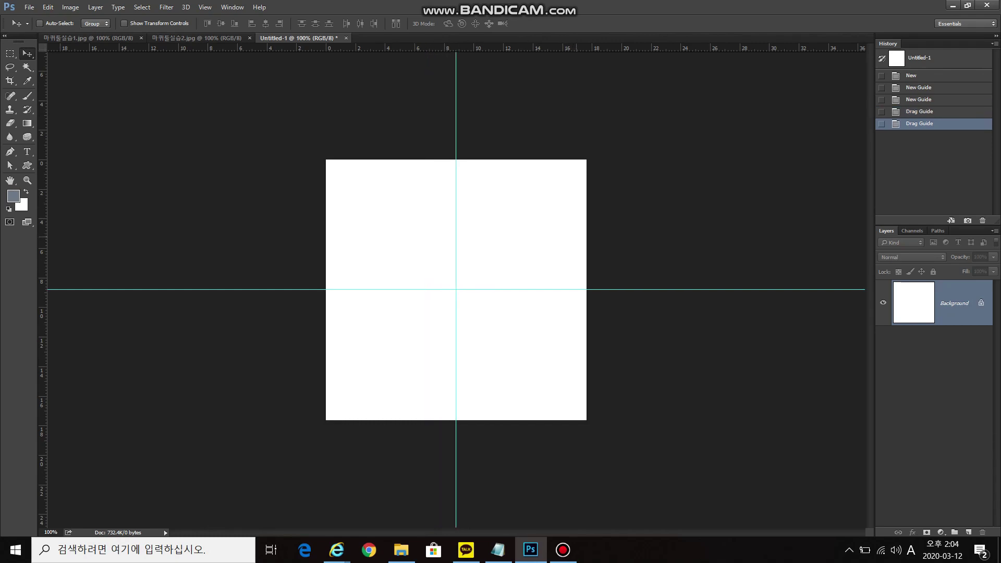
Step: Place two extra vertical guides in the left half of the canvas and remove both by returning them to the ruler
drag(42, 183, 416, 184)
drag(42, 198, 397, 202)
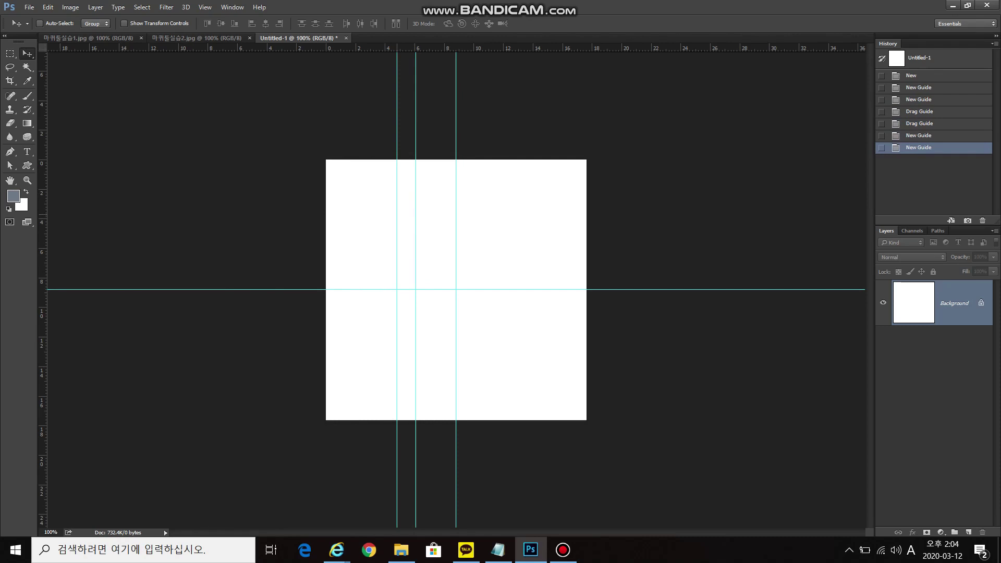
drag(397, 214, 45, 208)
drag(416, 214, 45, 215)
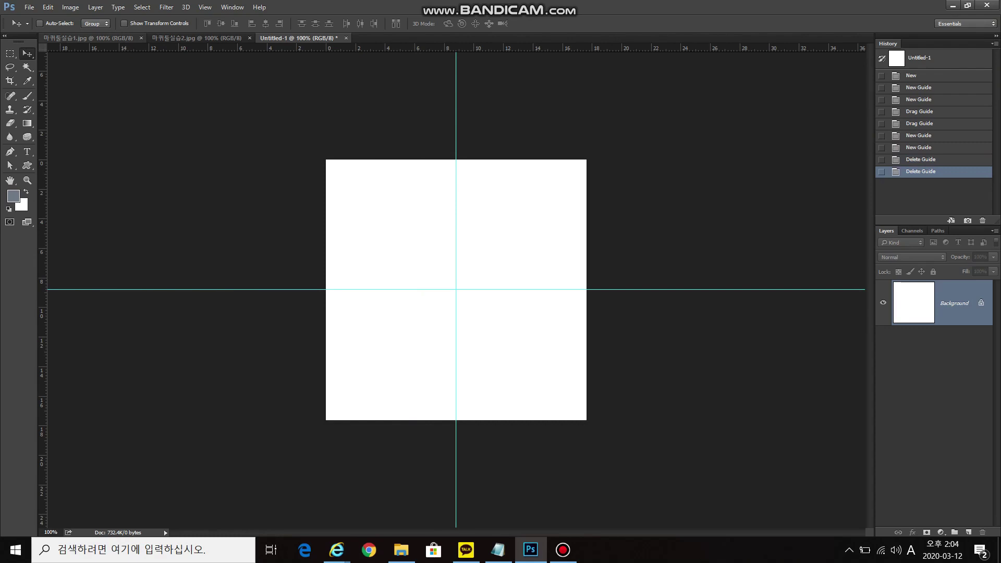
Step: Check the camera reference image, and on the blank canvas select a large centred circle using the Elliptical Marquee with 0 px feather and Anti-alias on
scroll(456, 289, up, 5)
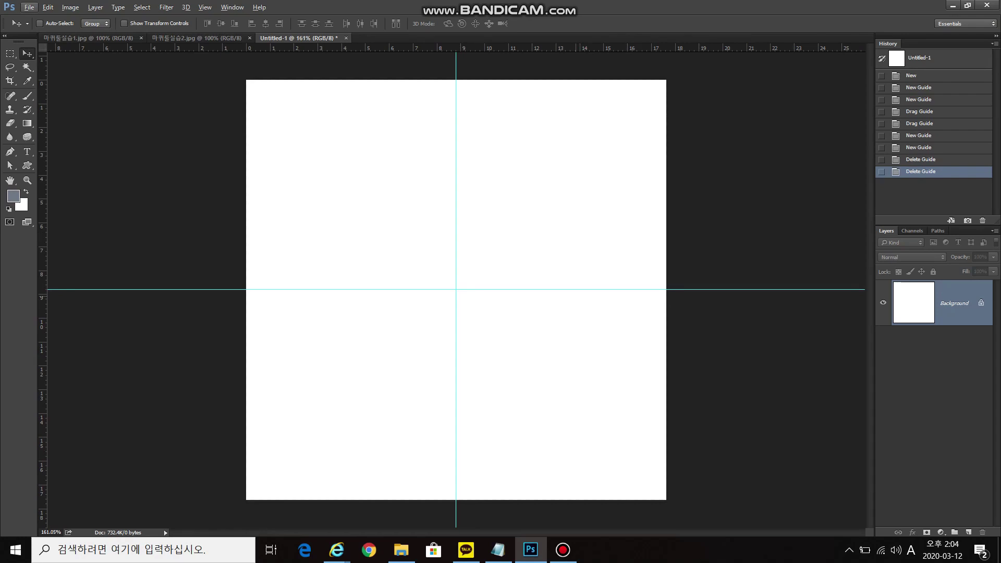
key(ctrl+Tab)
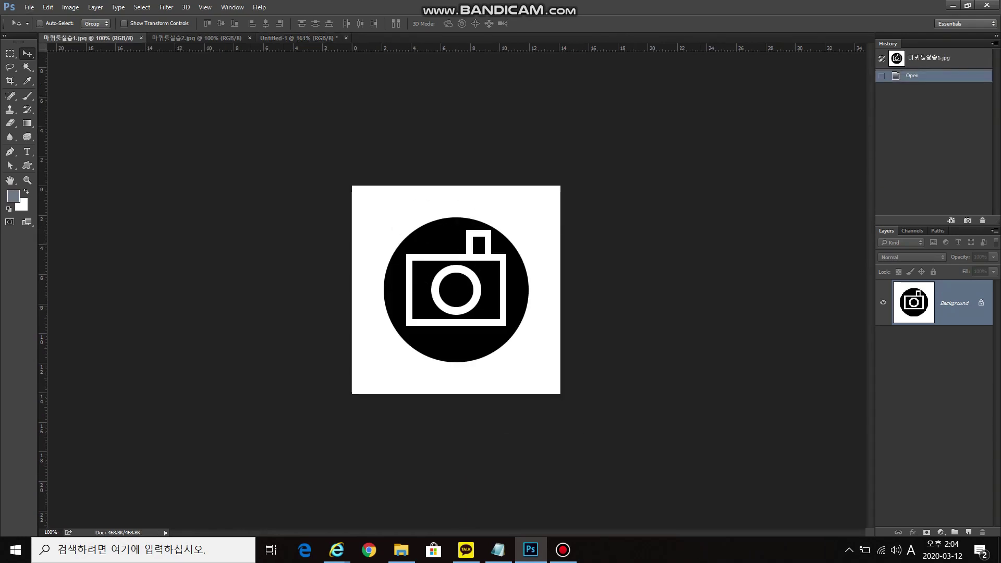
click(298, 38)
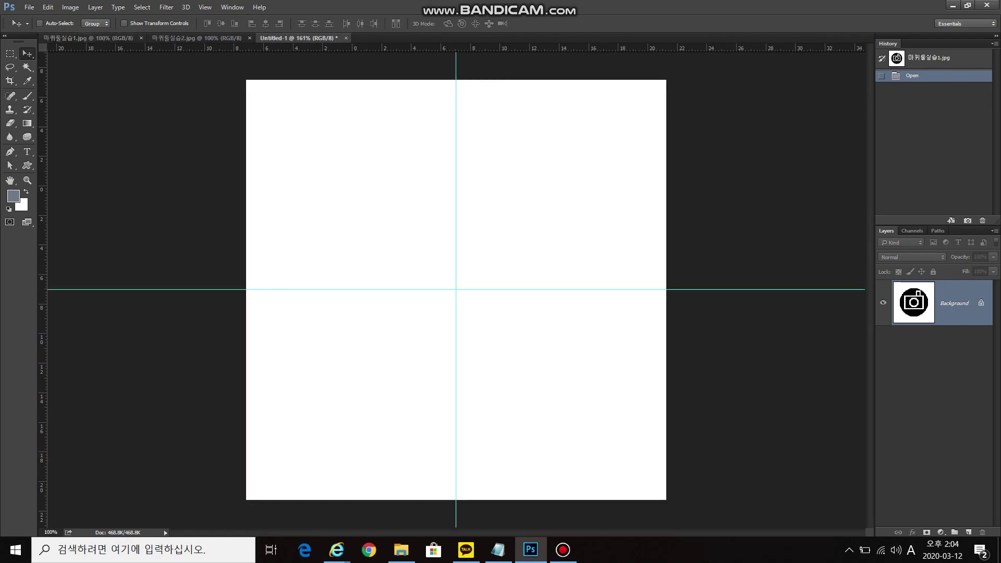
click(10, 53)
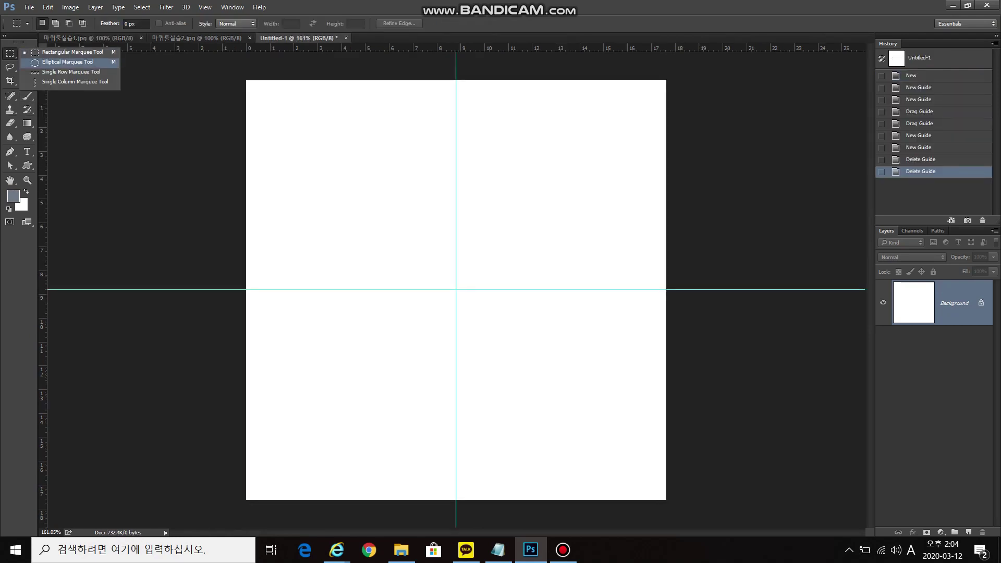
click(67, 62)
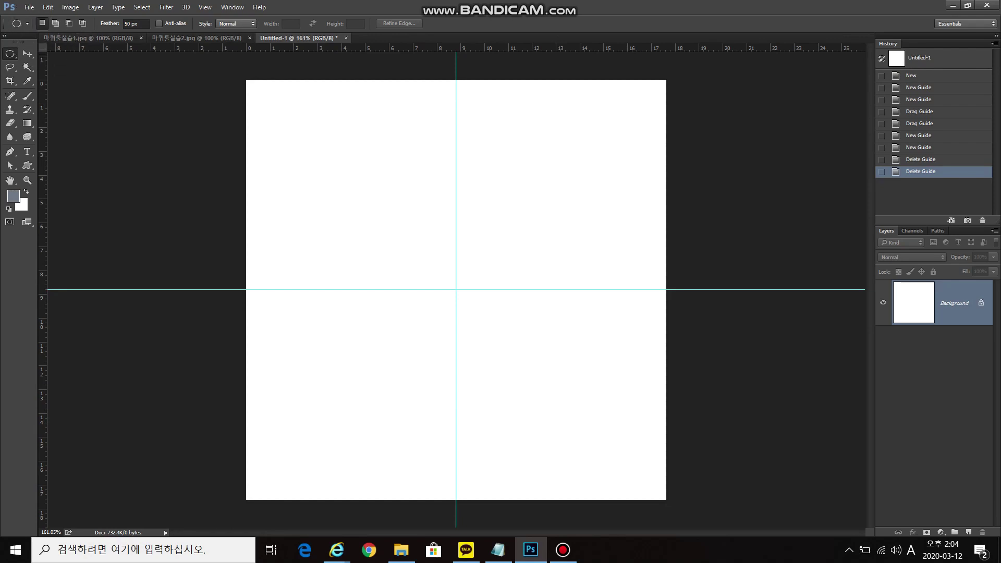
click(131, 23)
text(0)
key(Return)
click(159, 23)
drag(456, 289, 617, 449)
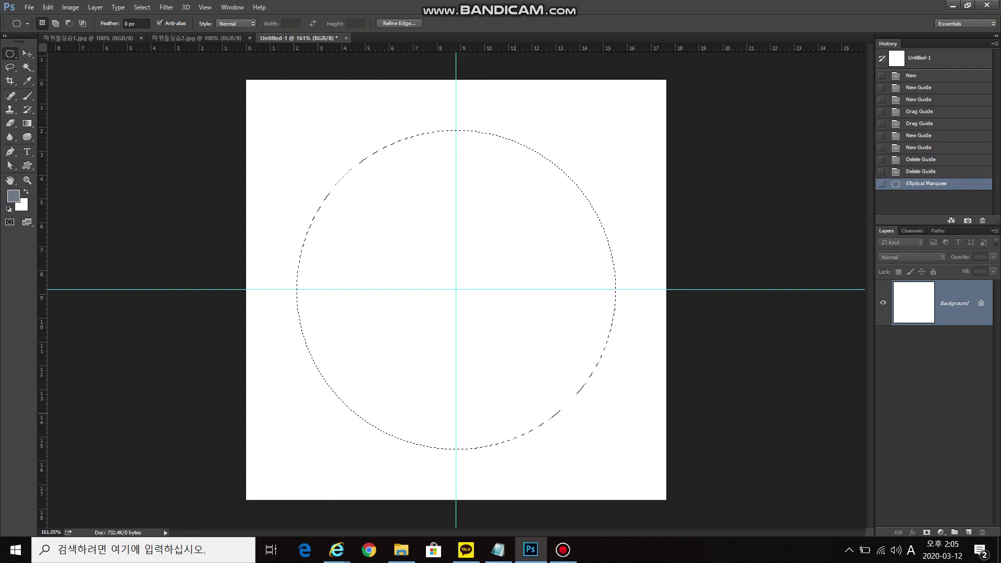
Step: Fill the large circle selection with blue #208eff on a new layer and deselect it
click(935, 310)
key(ctrl+alt+shift+n)
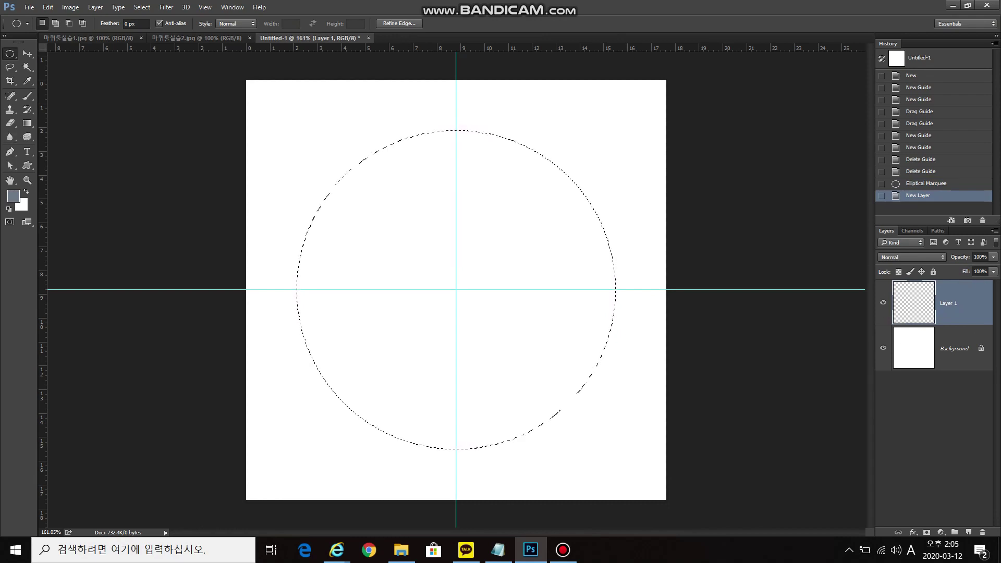
key(i)
click(13, 196)
text(030303)
text(000000)
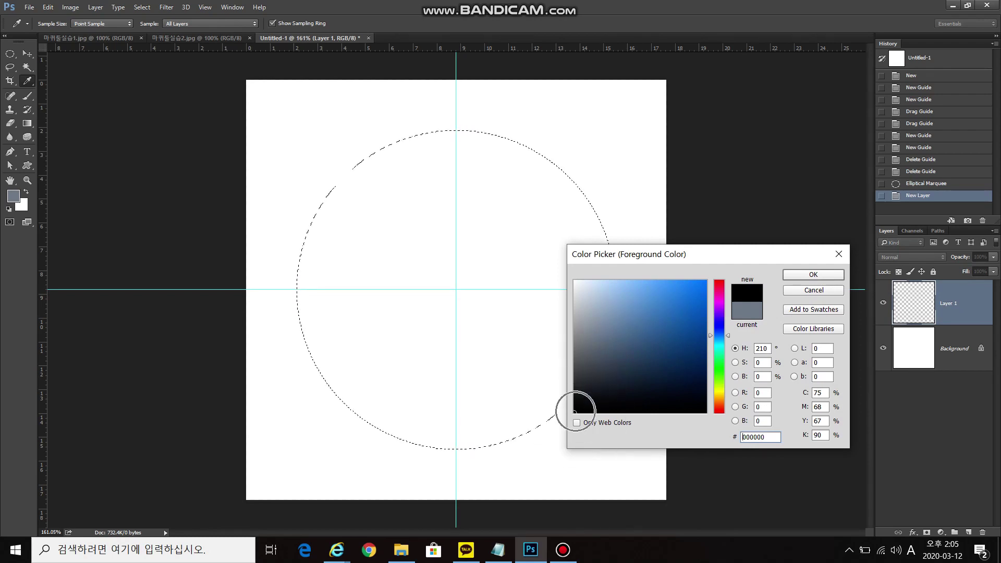
click(689, 281)
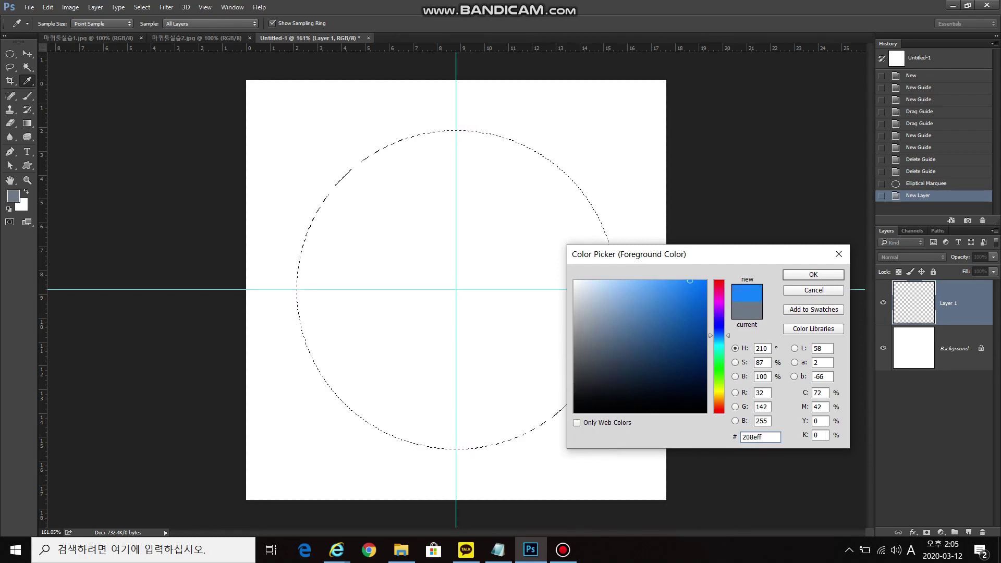
key(Return)
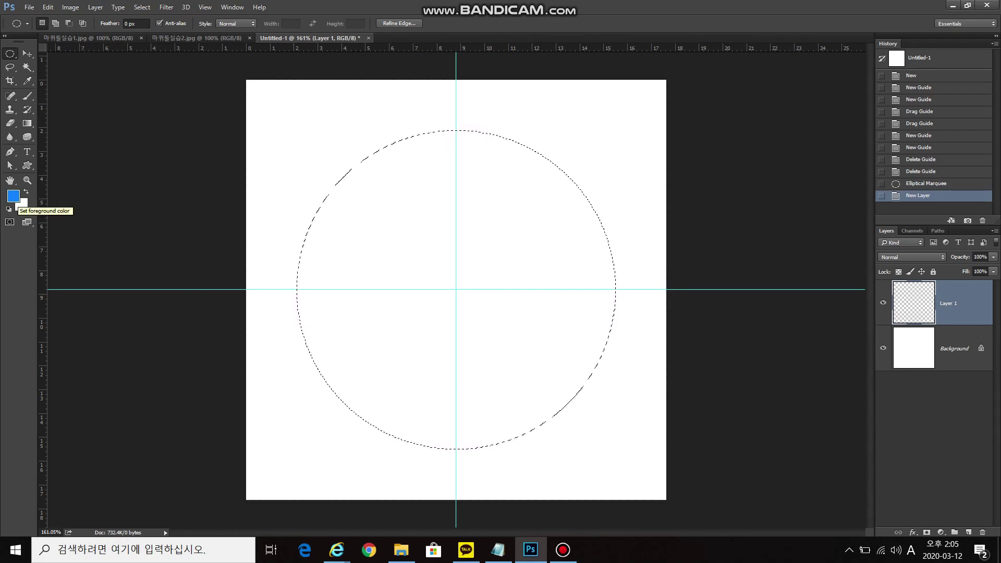
key(alt+Delete)
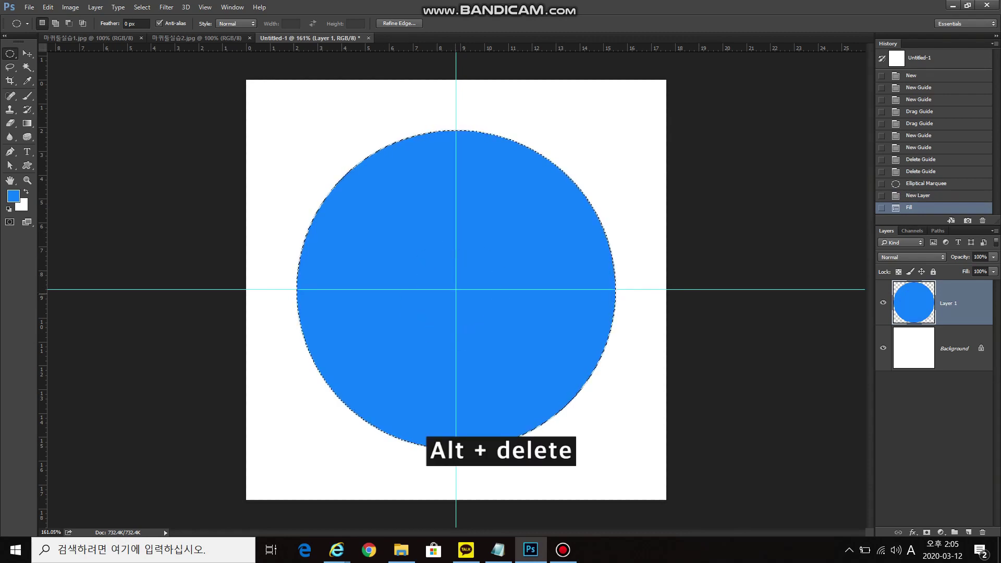
key(ctrl+d)
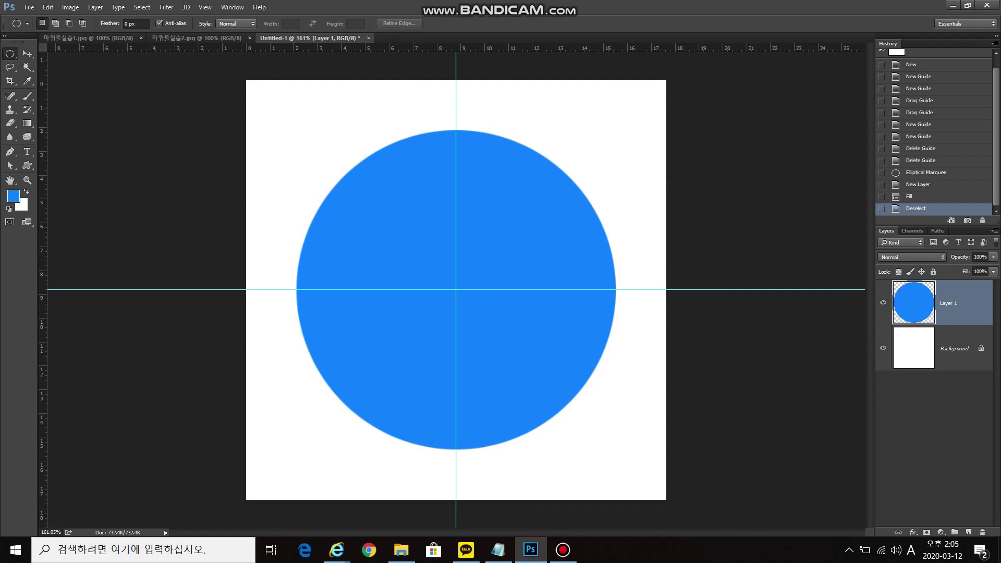
Step: Draw a wide rectangular marquee centred on the guide crossing inside the circle, fill it with white on a new layer and deselect
right_click(9, 53)
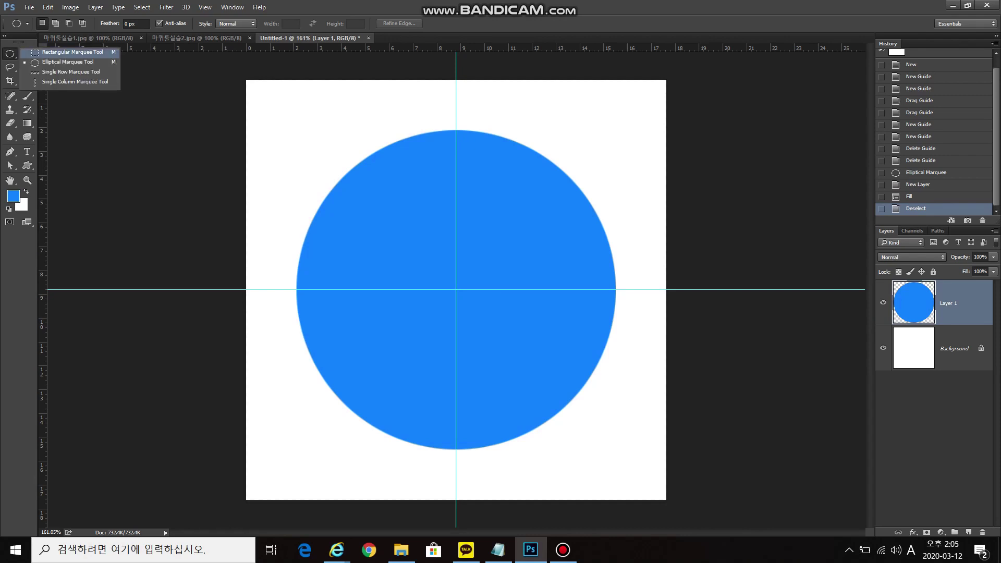
click(72, 52)
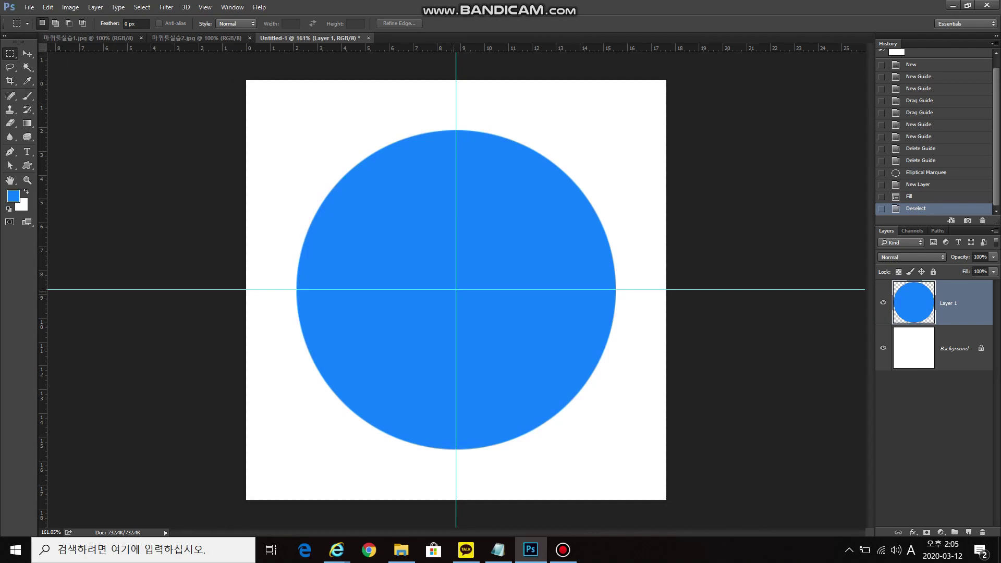
drag(456, 290, 584, 364)
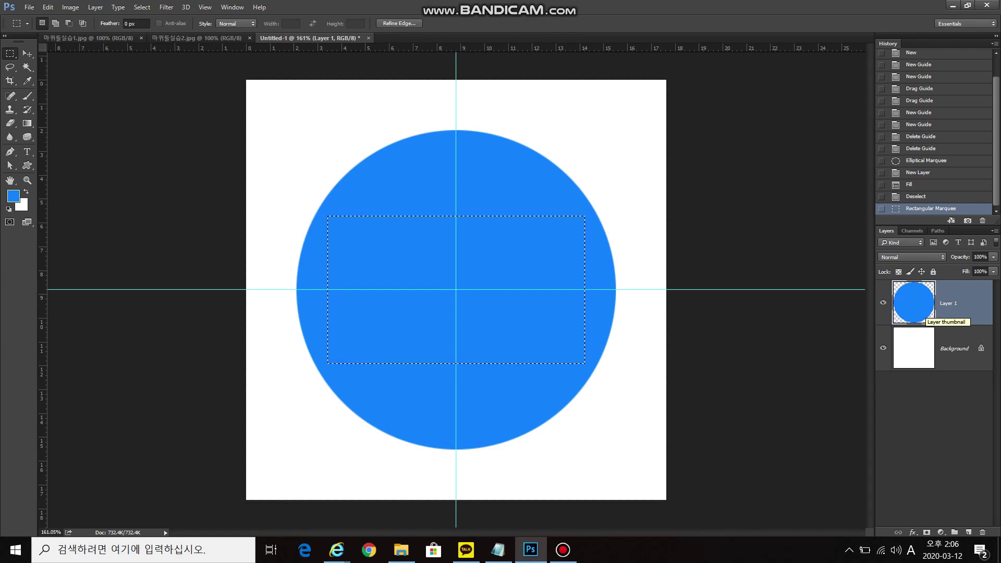
key(alt)
key(ctrl+shift+alt+n)
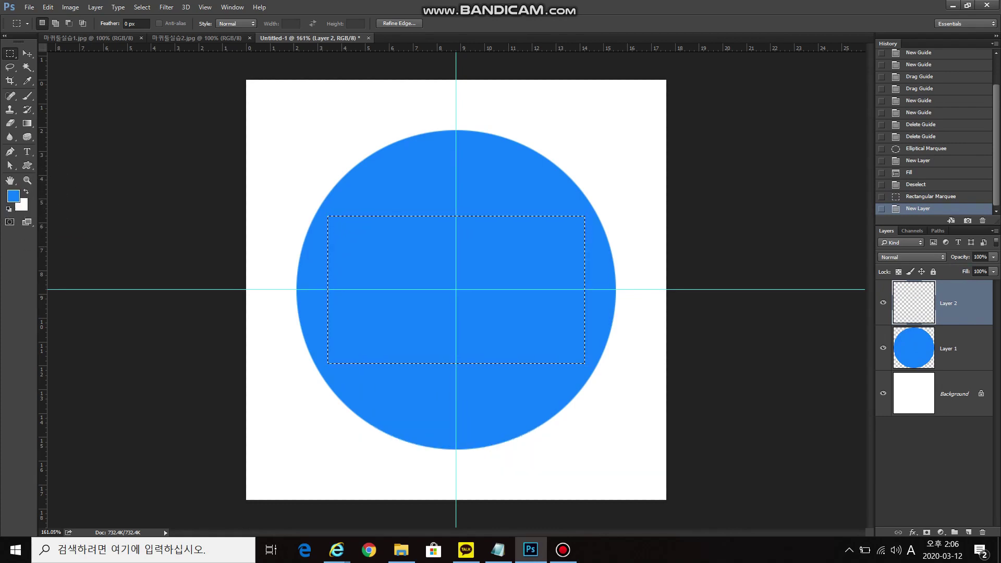
key(ctrl+Delete)
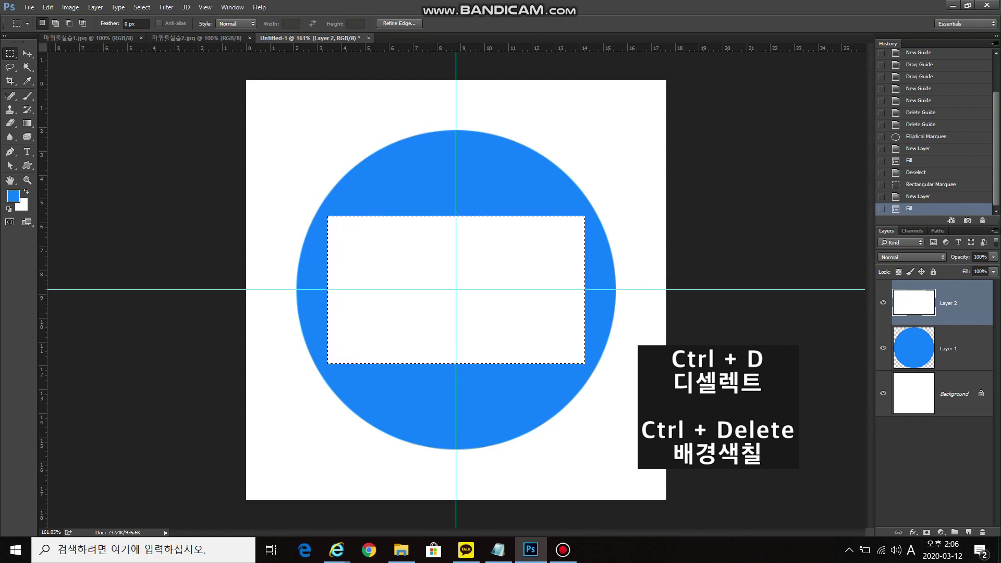
key(ctrl+d)
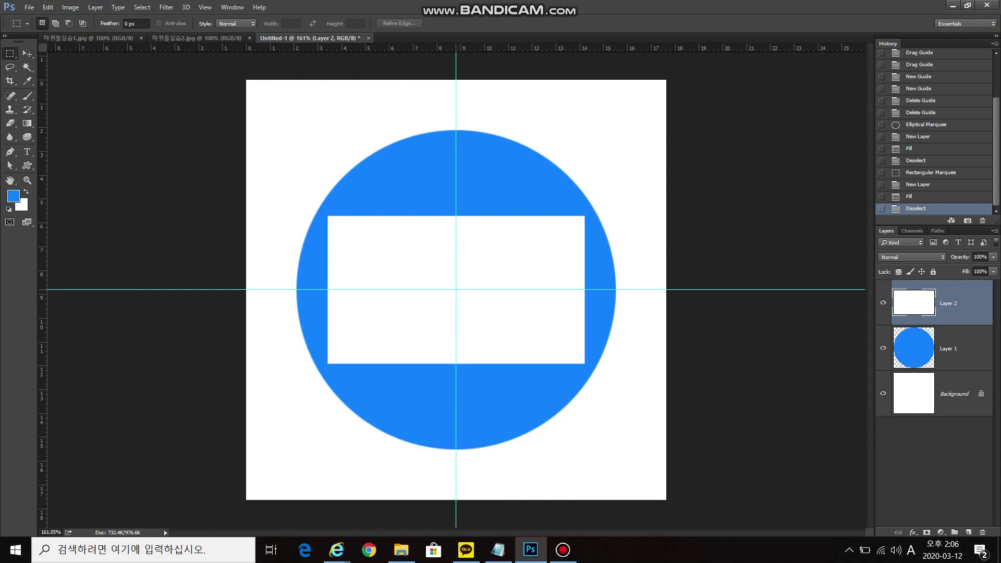
Step: Select a slightly smaller centred rectangle inside the white one, fill it with the blue foreground colour on a new layer and deselect
mouse_move(456, 289)
mouse_down()
mouse_move(525, 313)
mouse_move(569, 348)
mouse_up()
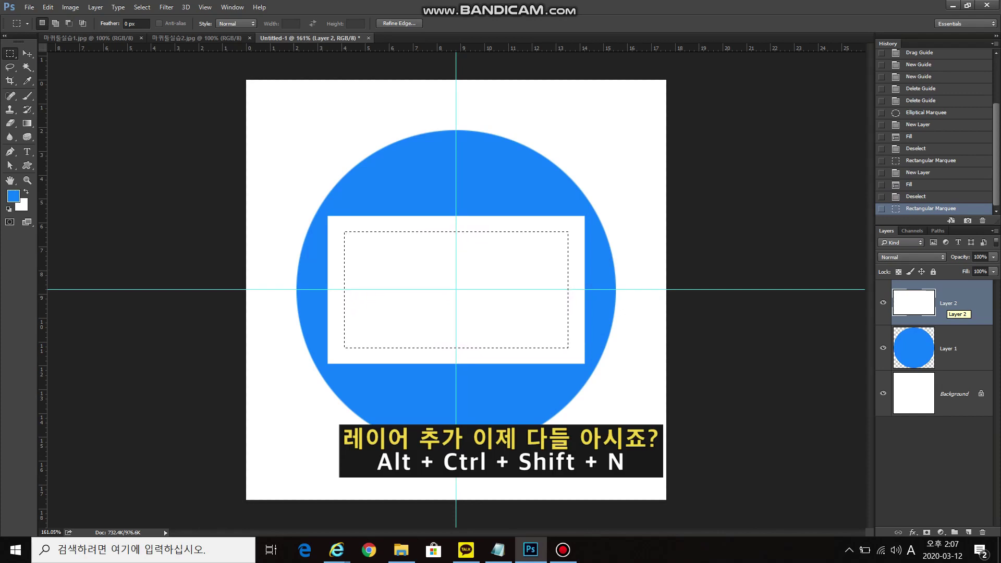
key(ctrl+shift+alt+n)
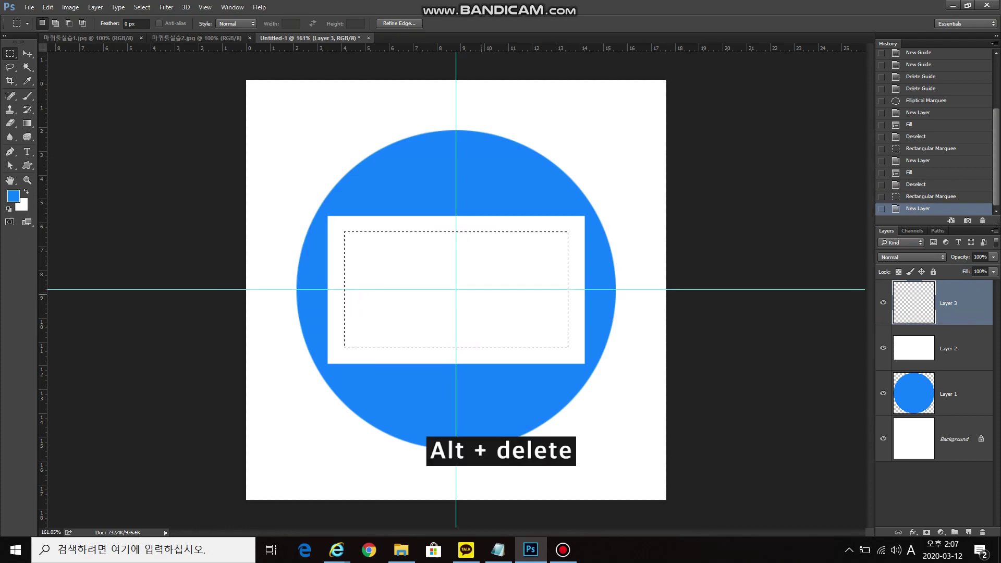
key(alt+Delete)
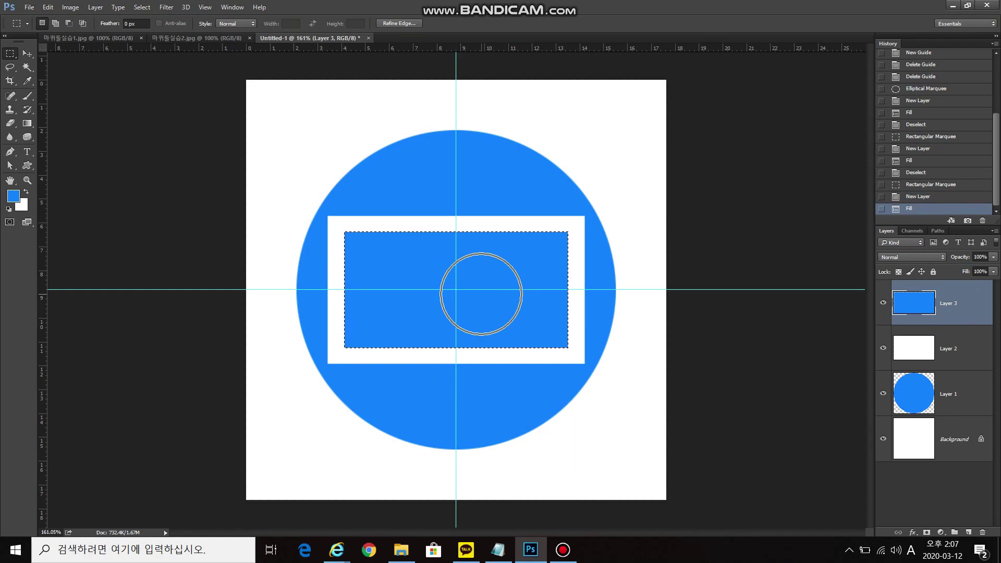
key(ctrl+d)
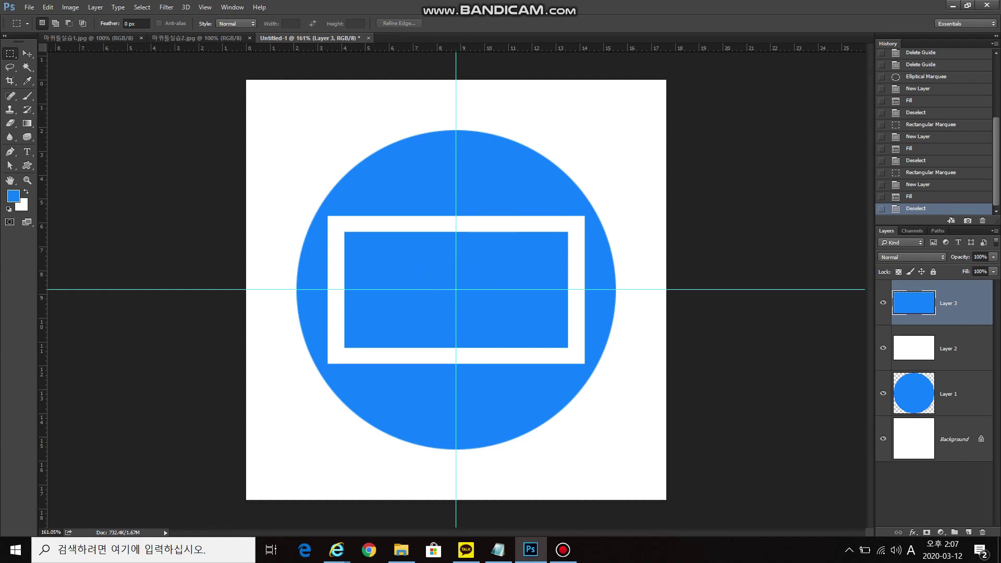
Step: Create the outer lens as a centred Elliptical Marquee circle inside the blue rectangle, filled with white on a new layer, and deselect
right_click(10, 53)
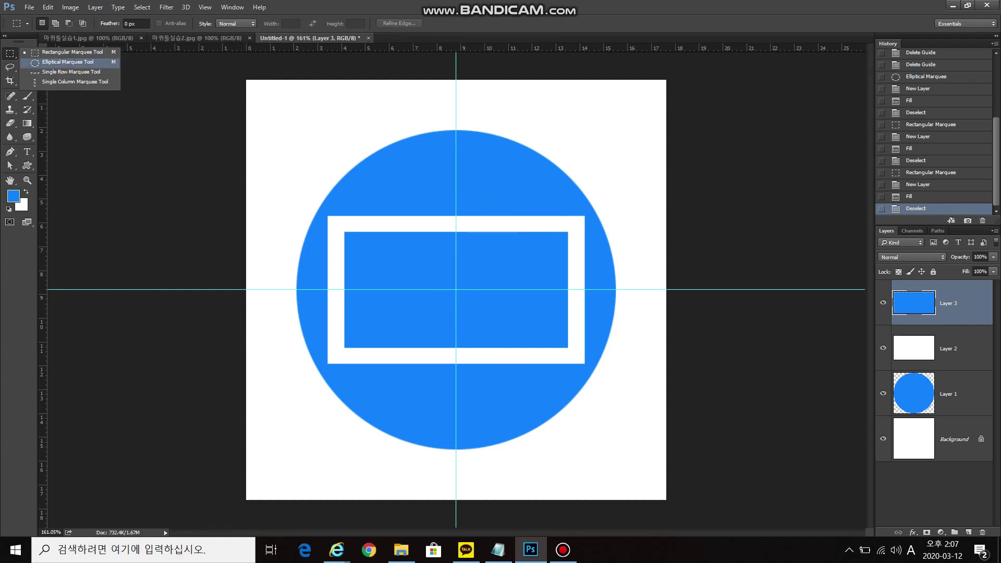
click(68, 63)
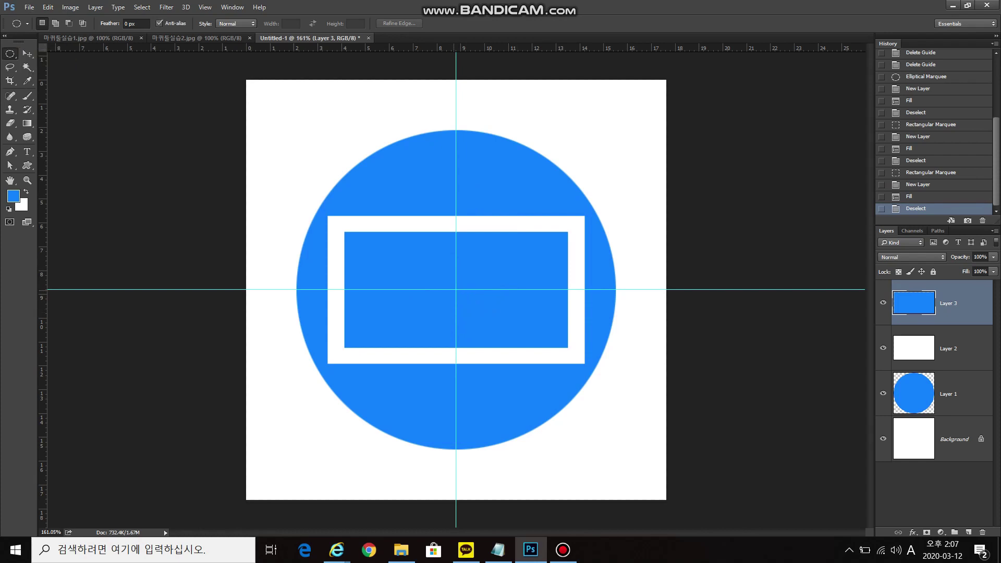
click(456, 290)
drag(456, 290, 499, 332)
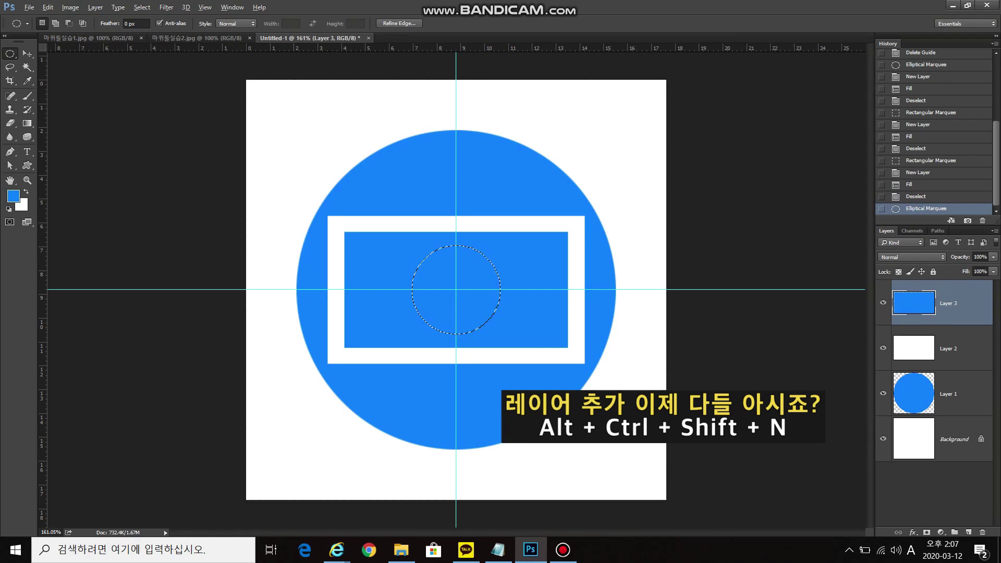
key(ctrl+alt+shift+n)
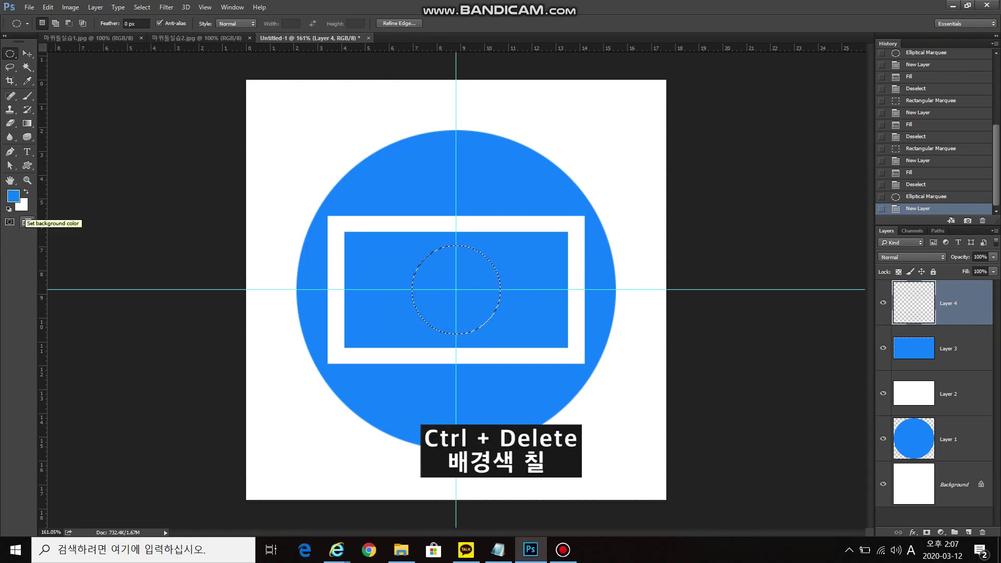
key(ctrl+Delete)
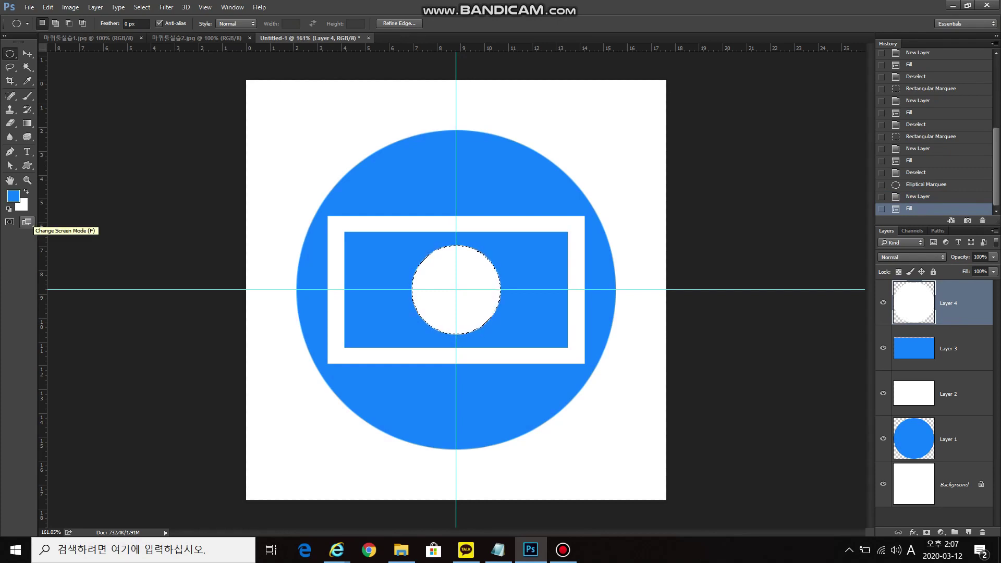
key(ctrl+d)
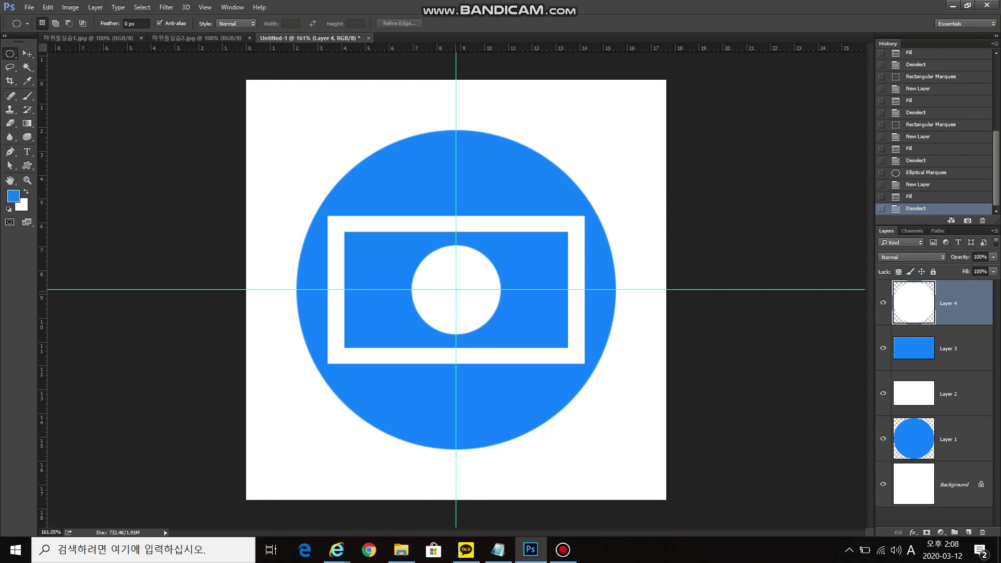
Step: Create the inner lens as a smaller centred circle inside the white one, filled with blue on a new layer, and deselect
drag(457, 289, 488, 320)
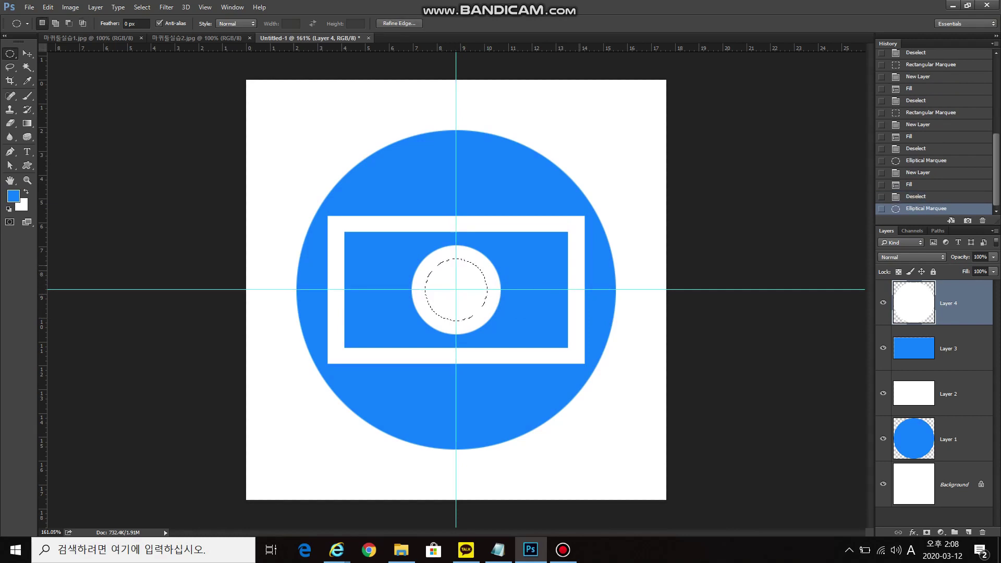
key(alt)
key(ctrl+shift+alt+n)
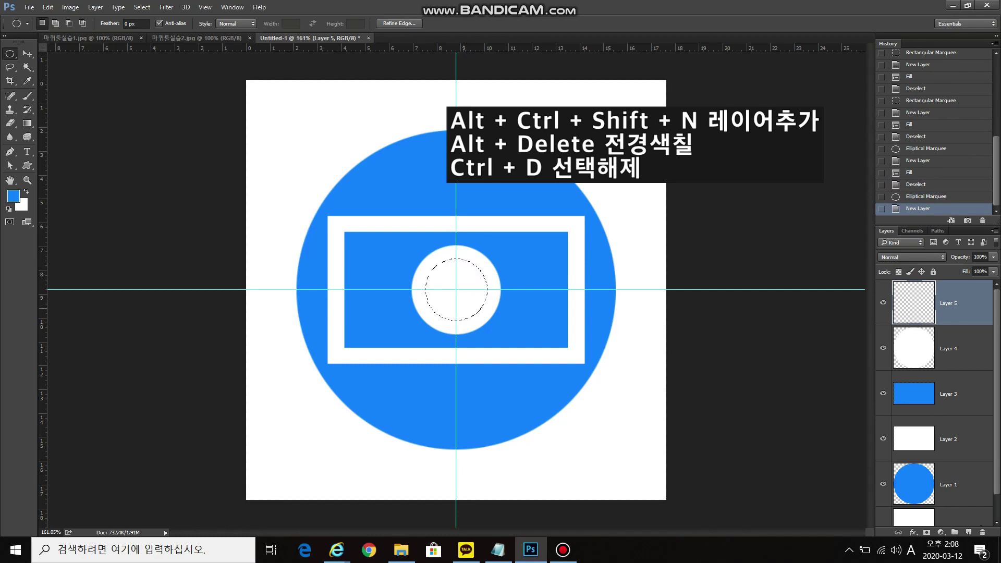
key(alt+Delete)
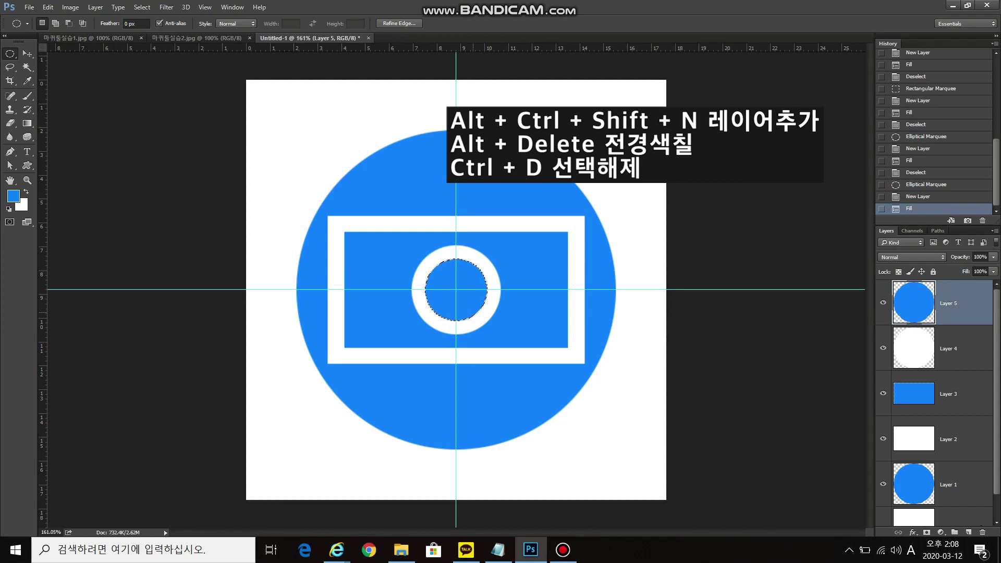
key(ctrl+d)
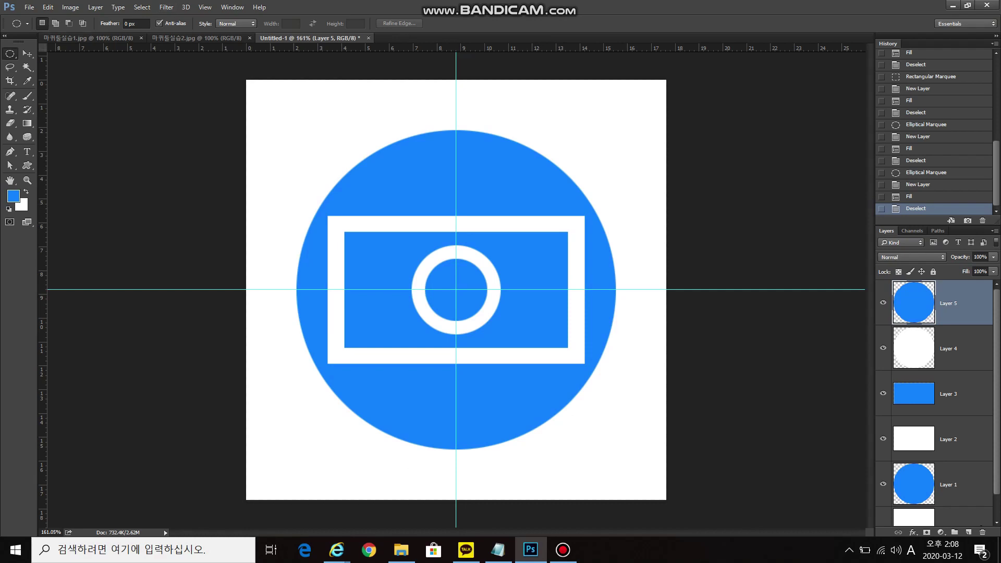
Step: Draw a small Rectangular Marquee touching the camera body's upper edge right of centre, fill it with white on a new layer and deselect
click(10, 53)
click(53, 53)
drag(510, 174, 553, 219)
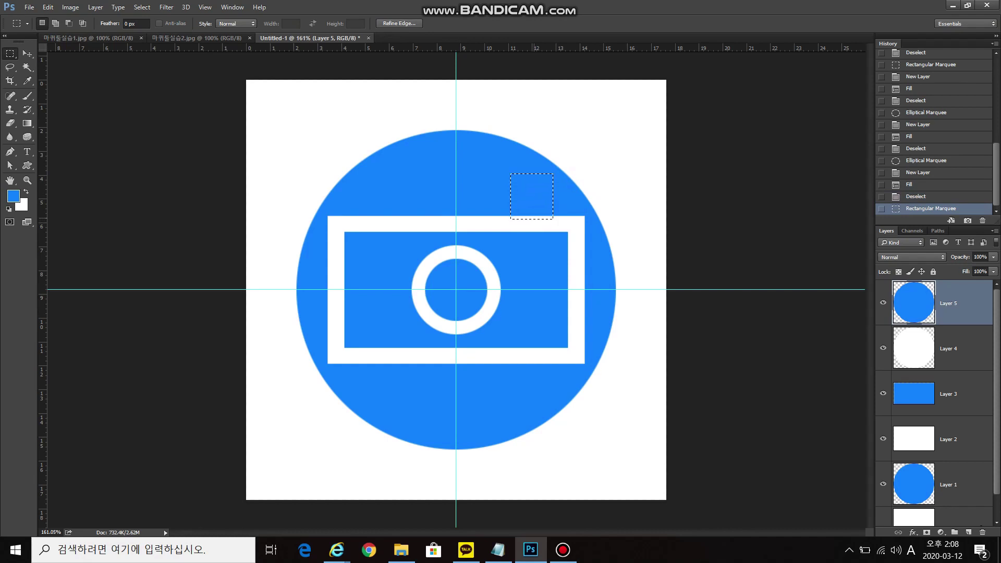
key(ctrl+shift+alt+n)
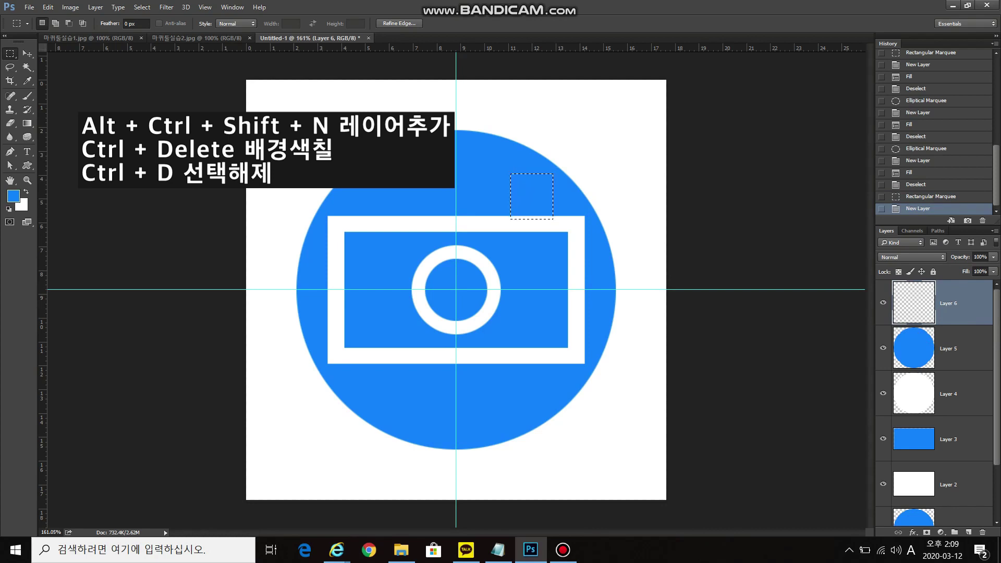
key(ctrl+Delete)
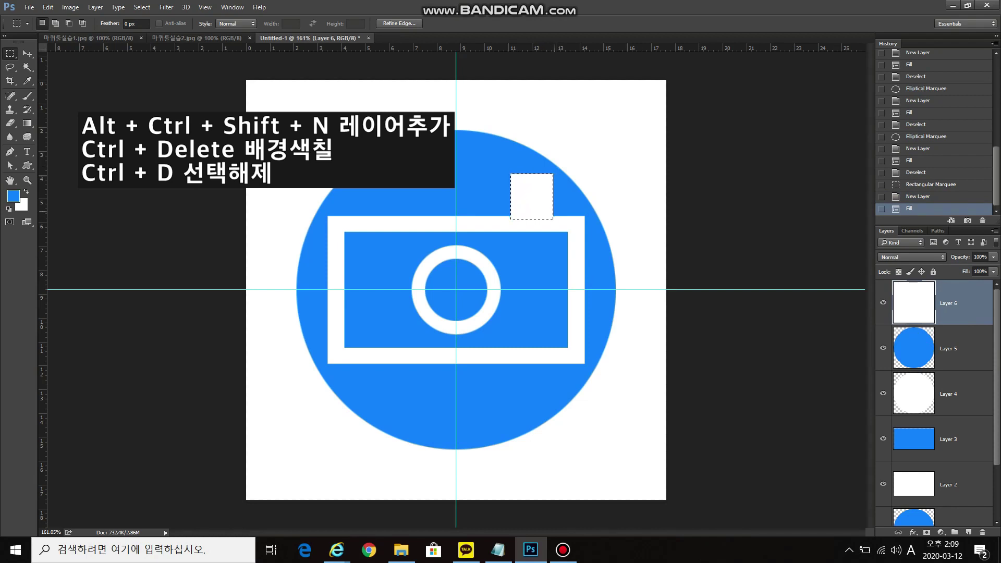
key(ctrl+d)
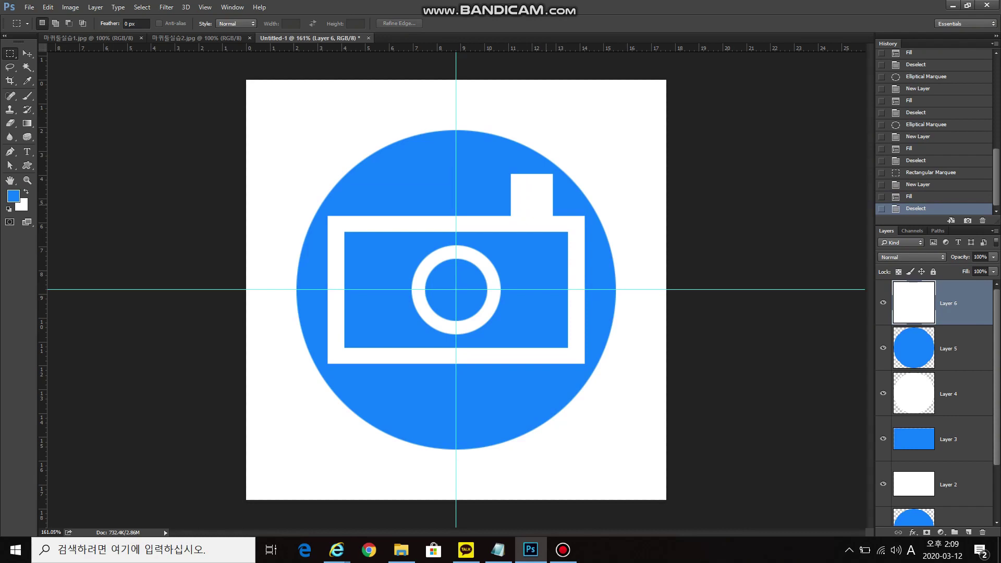
Step: Select a smaller rectangle centred inside the small white block, fill it with blue on a new layer, deselect and hide the guides
mouse_move(523, 186)
mouse_down()
mouse_move(544, 214)
mouse_move(535, 186)
mouse_up()
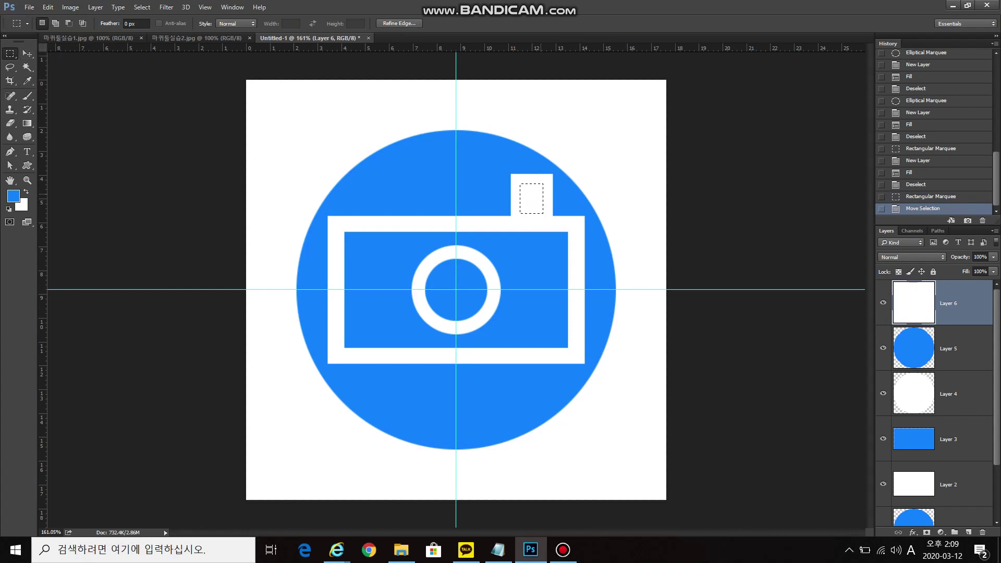
drag(536, 186, 537, 187)
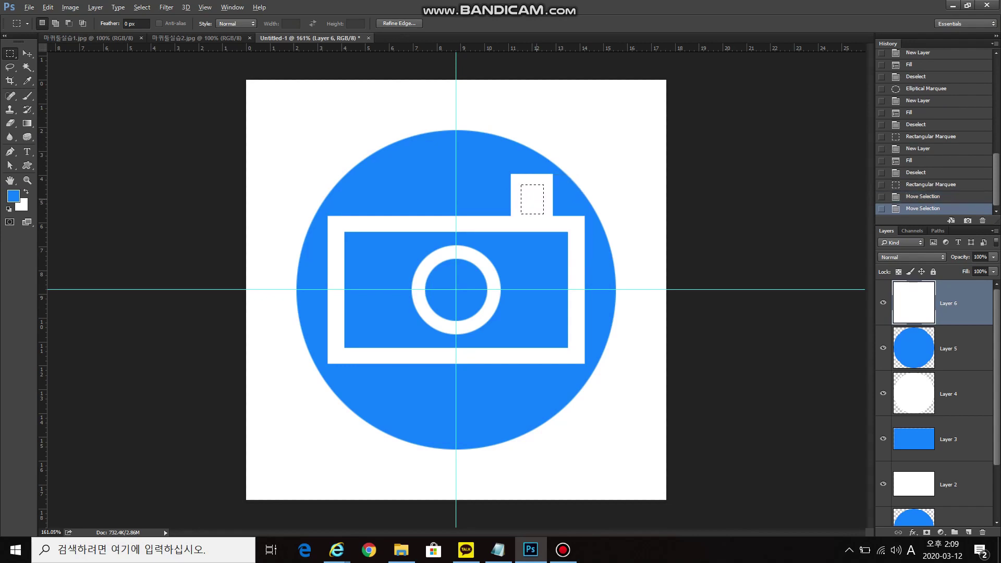
key(ctrl+shift+alt+n)
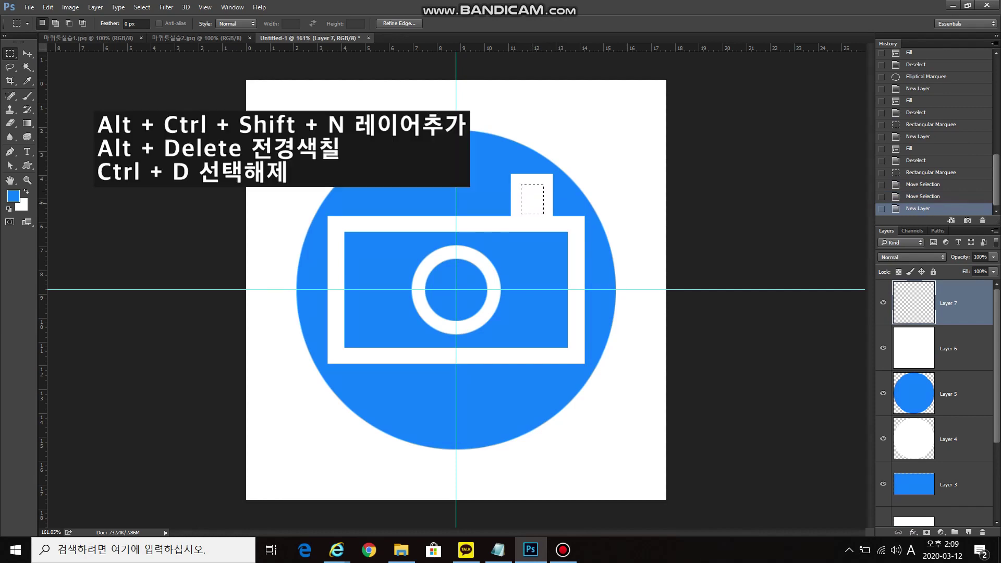
key(alt+Delete)
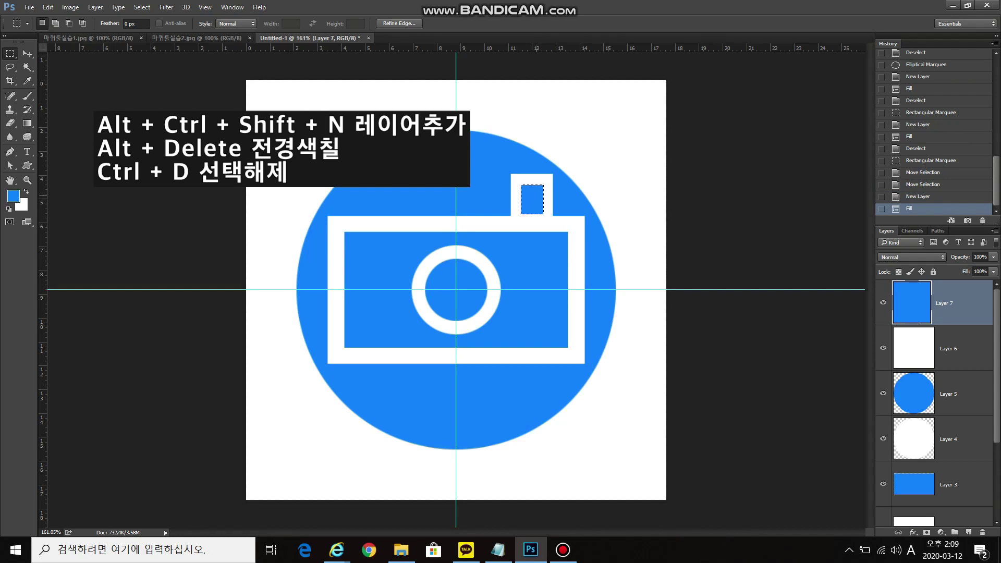
key(ctrl+d)
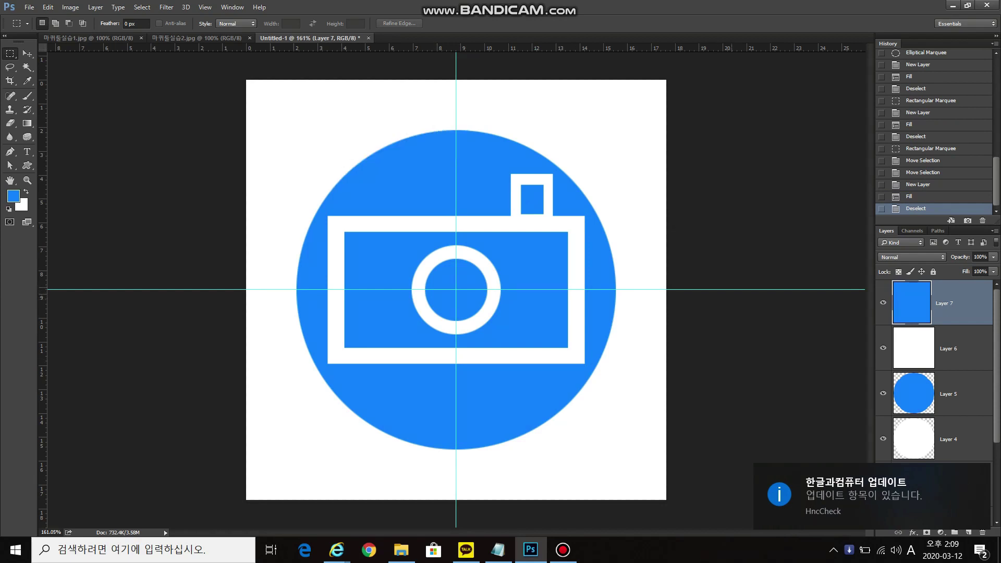
key(ctrl+semicolon)
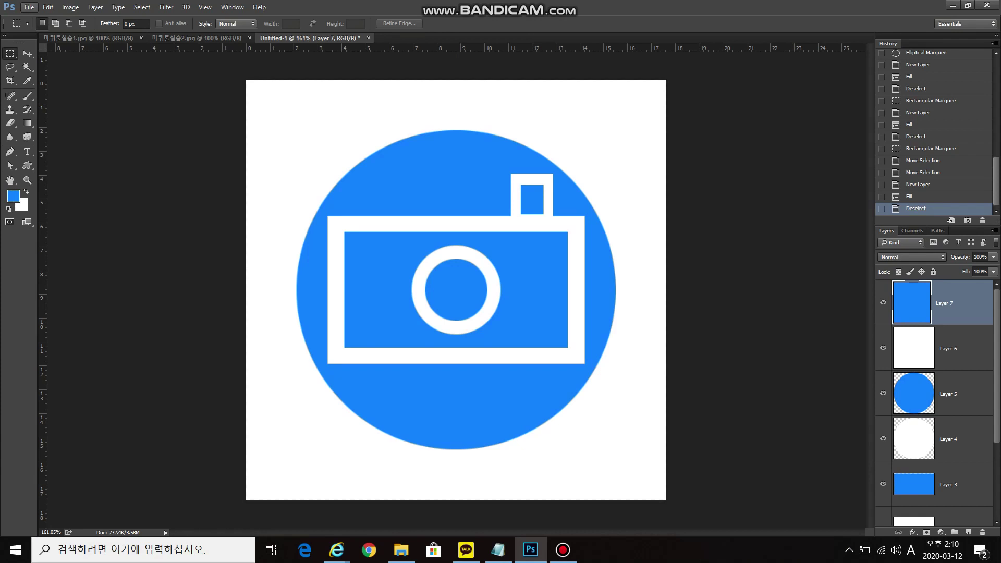
Step: Start saving the icon under a new name, with the Desktop as the location and JPEG as the format
click(29, 7)
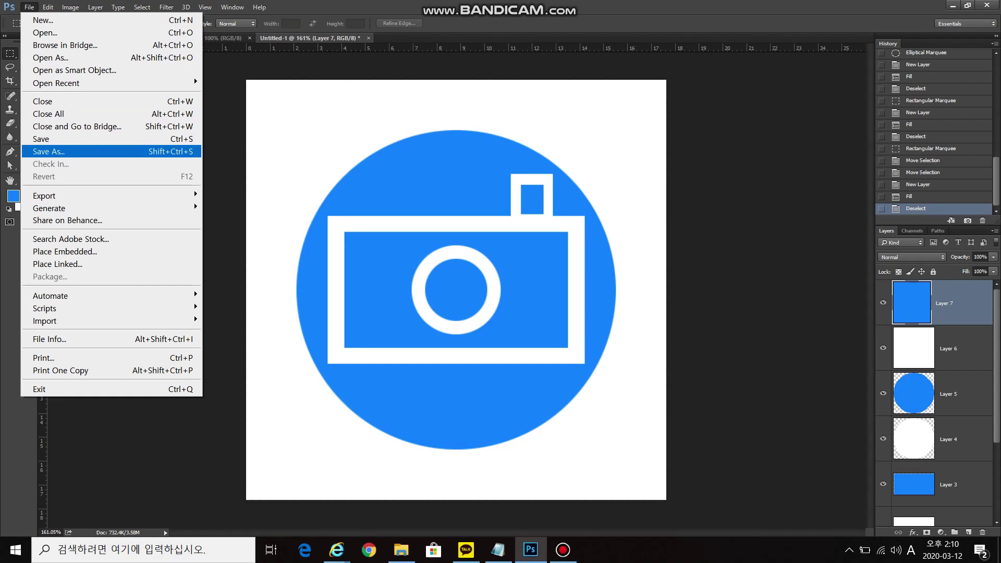
key(Return)
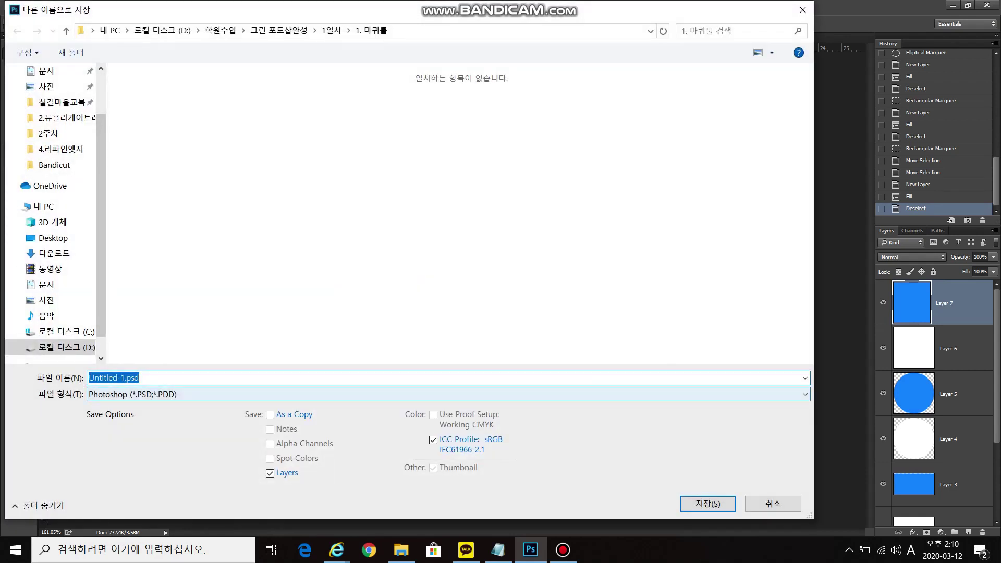
click(448, 394)
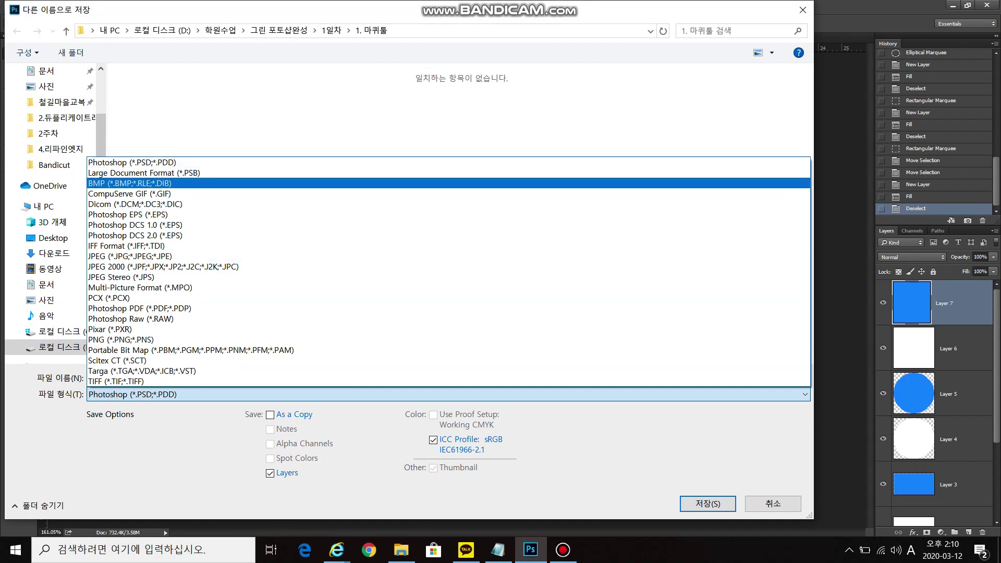
click(52, 238)
click(53, 238)
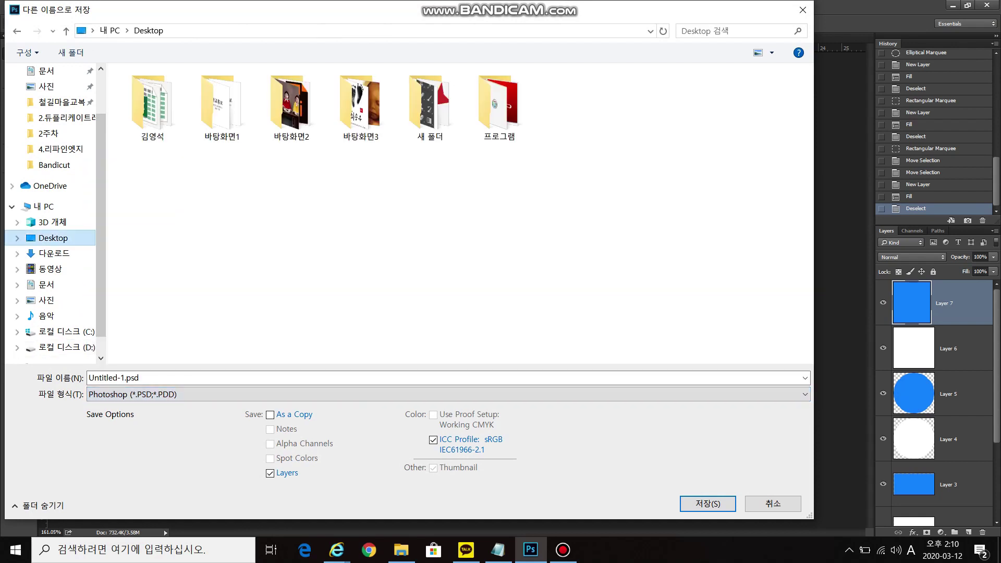
click(448, 394)
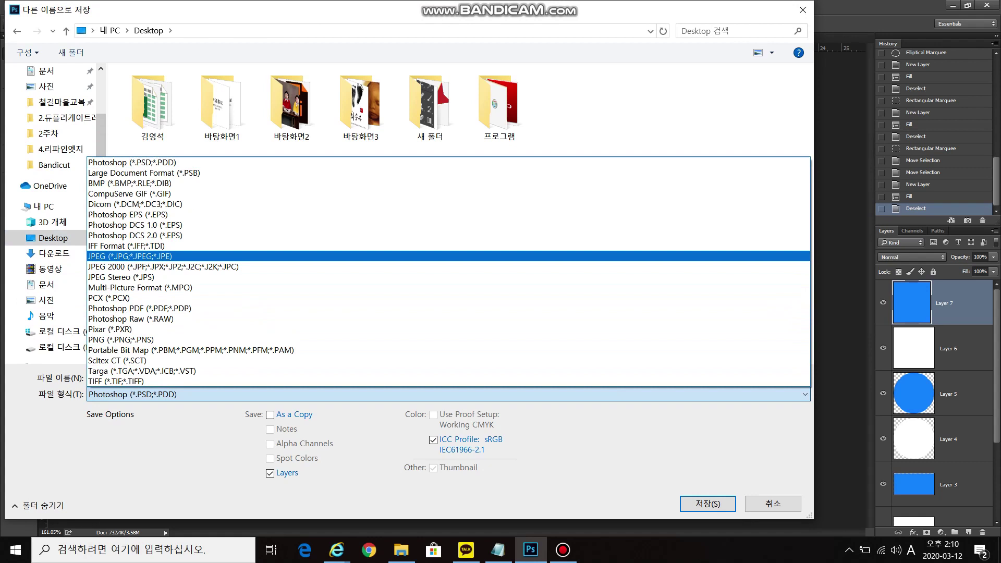
key(Return)
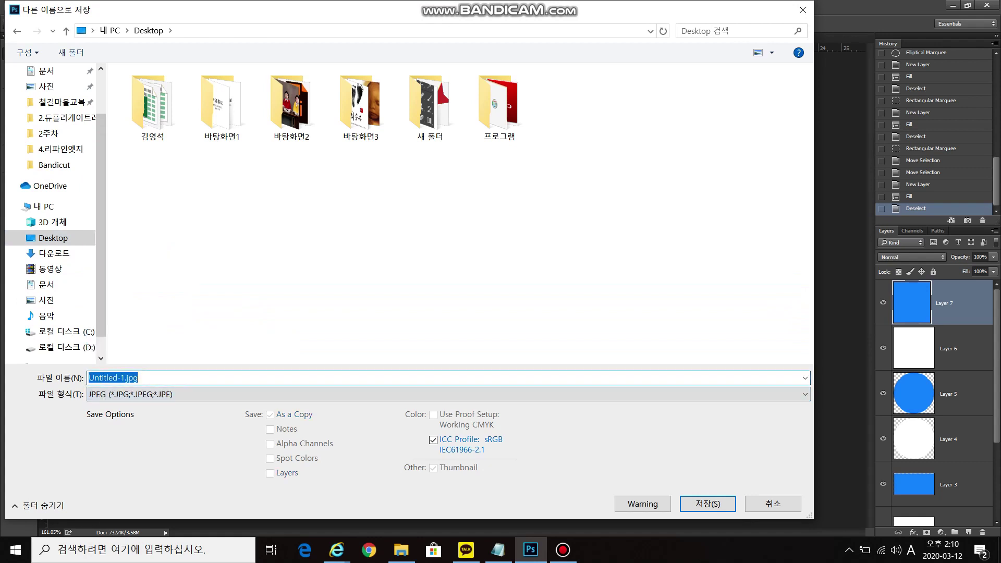
Step: Name the JPEG 카메라아이콘 and save it, accepting the Maximum quality and Progressive options
text(z)
key(BackSpace)
key(Hangul)
text(카멜라아이콘)
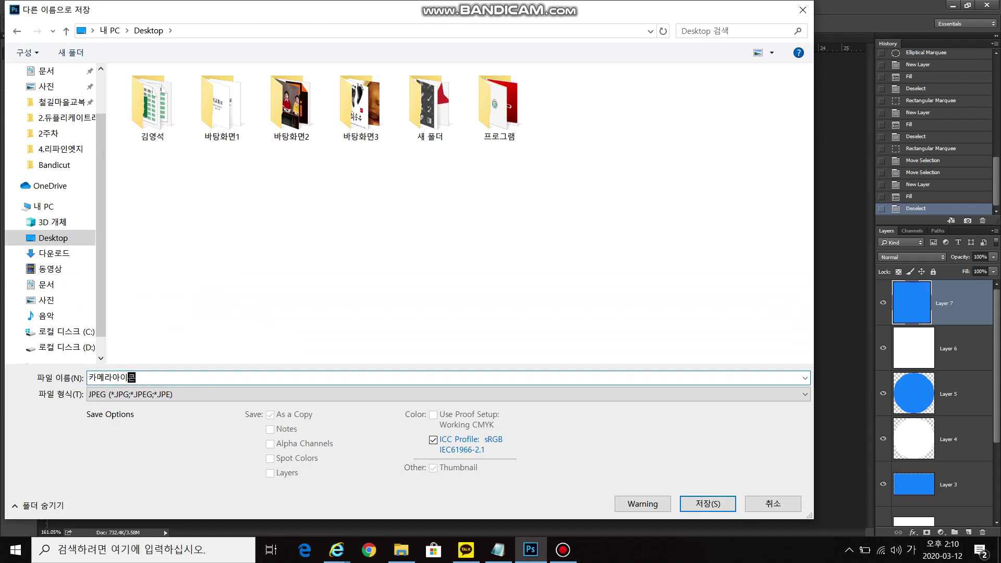
key(Return)
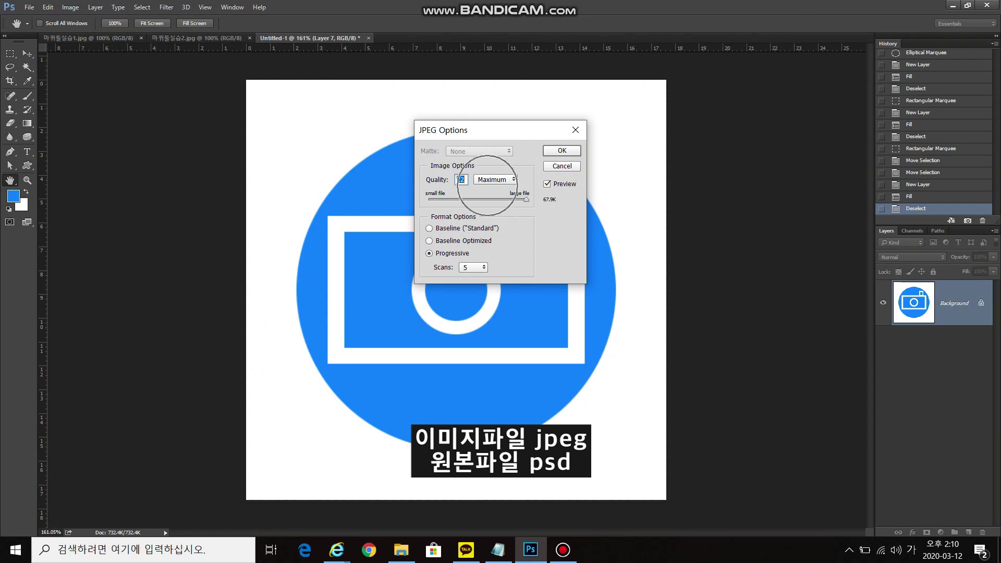
key(Return)
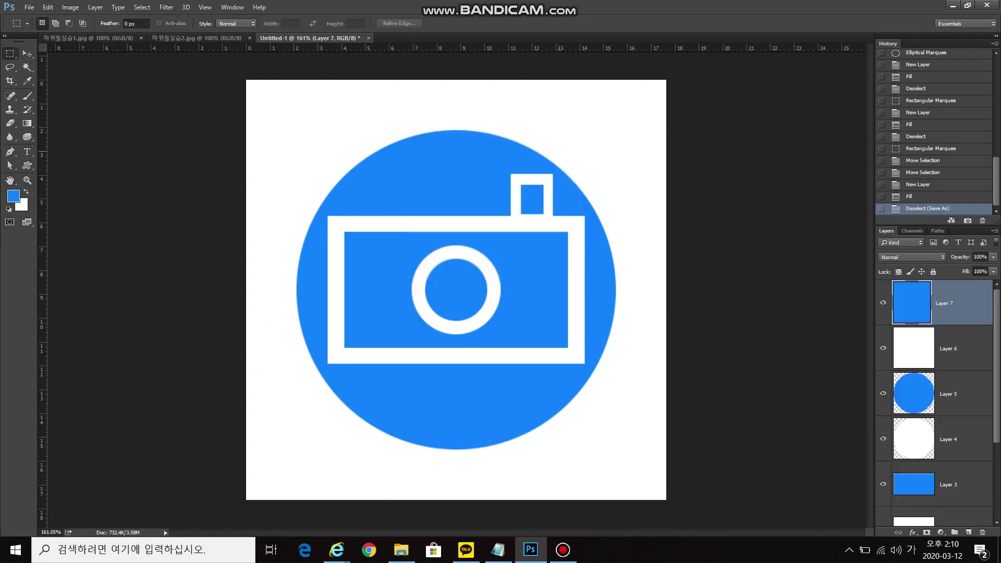
Step: Check the saved JPEG on the desktop, return to Photoshop and look through the document's layer stack
click(953, 5)
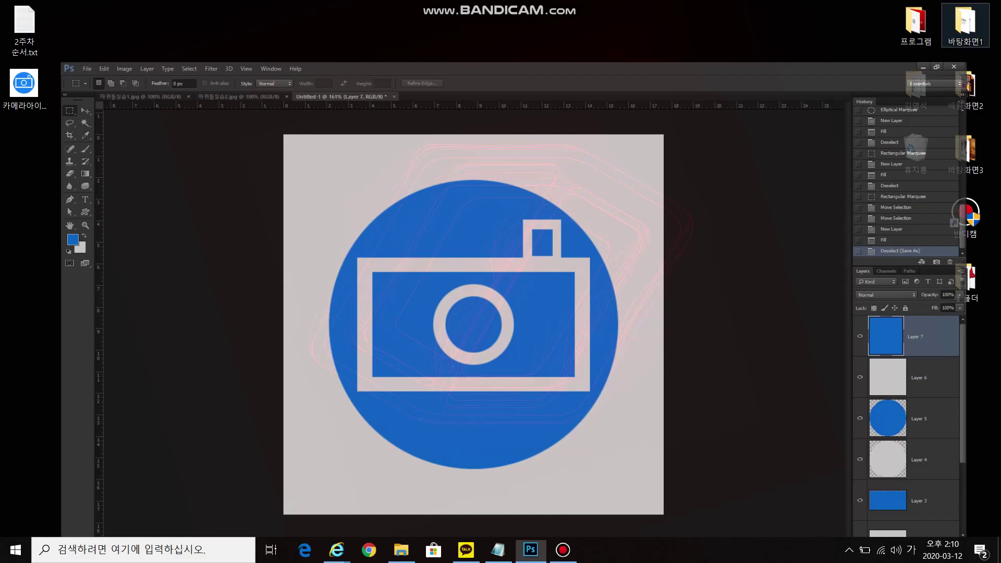
click(24, 86)
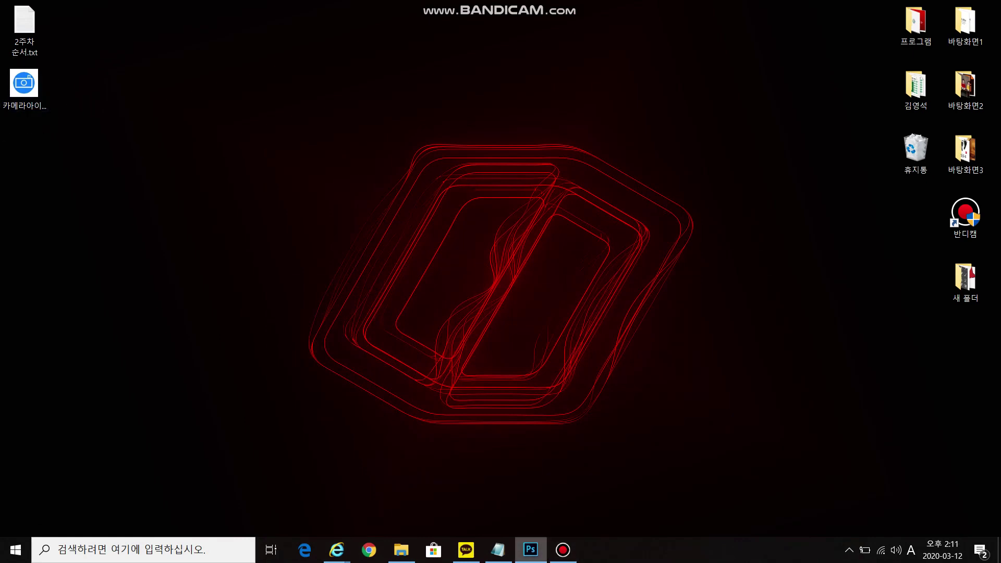
click(531, 550)
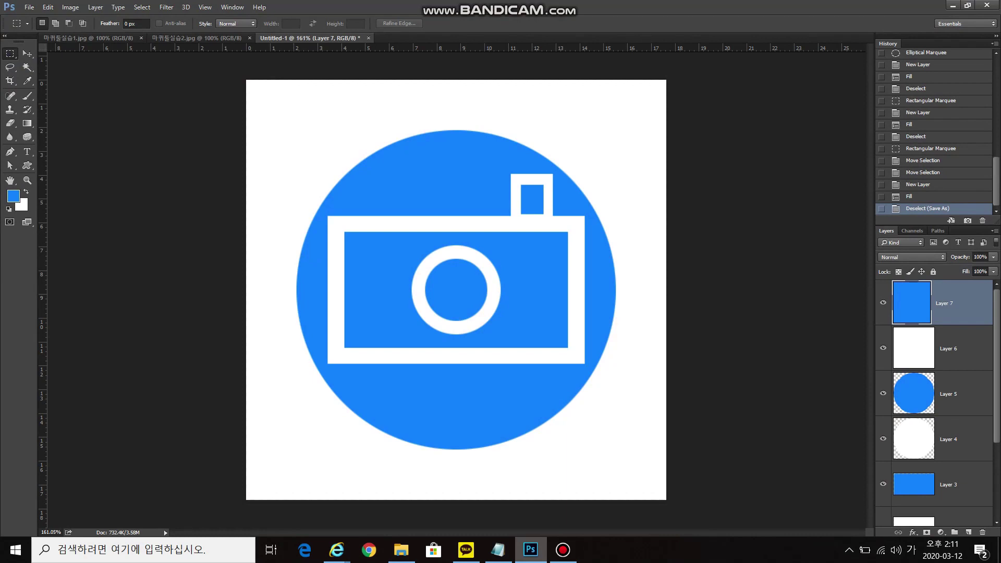
scroll(934, 402, down, 3)
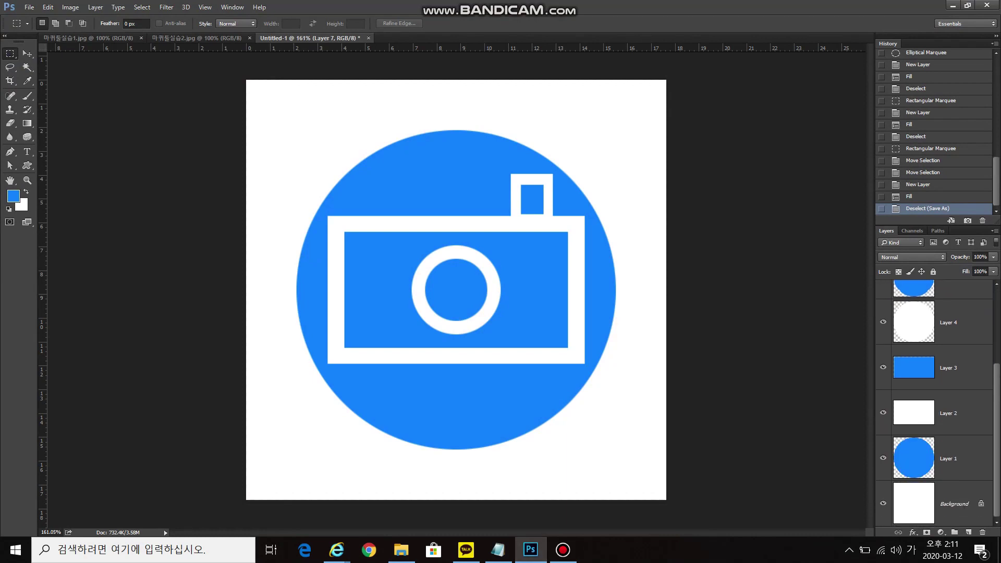
scroll(934, 401, up, 3)
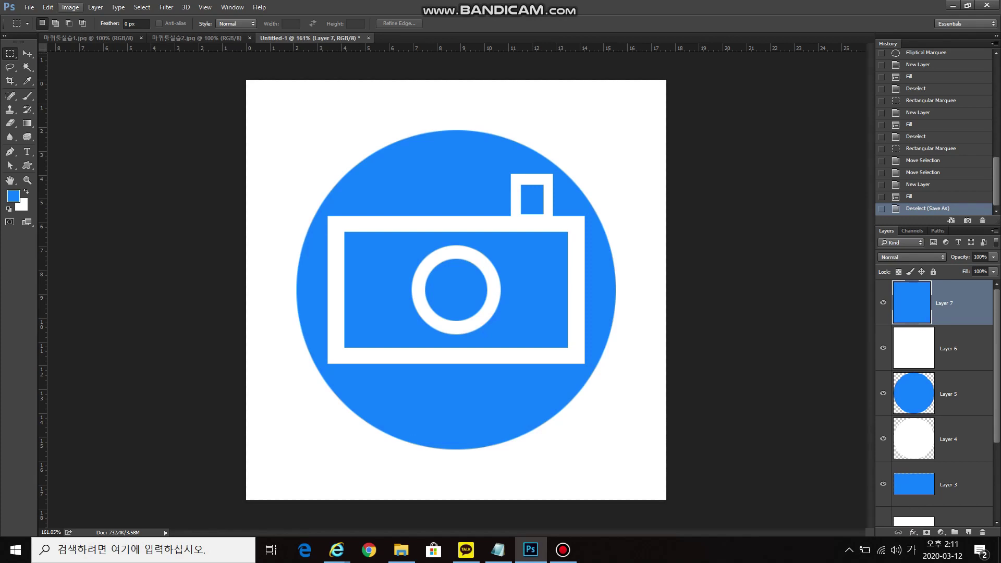
Step: Save the layered original to the Desktop as a Photoshop PSD named 카메라아이콘원본, keeping Maximize Compatibility on
click(29, 7)
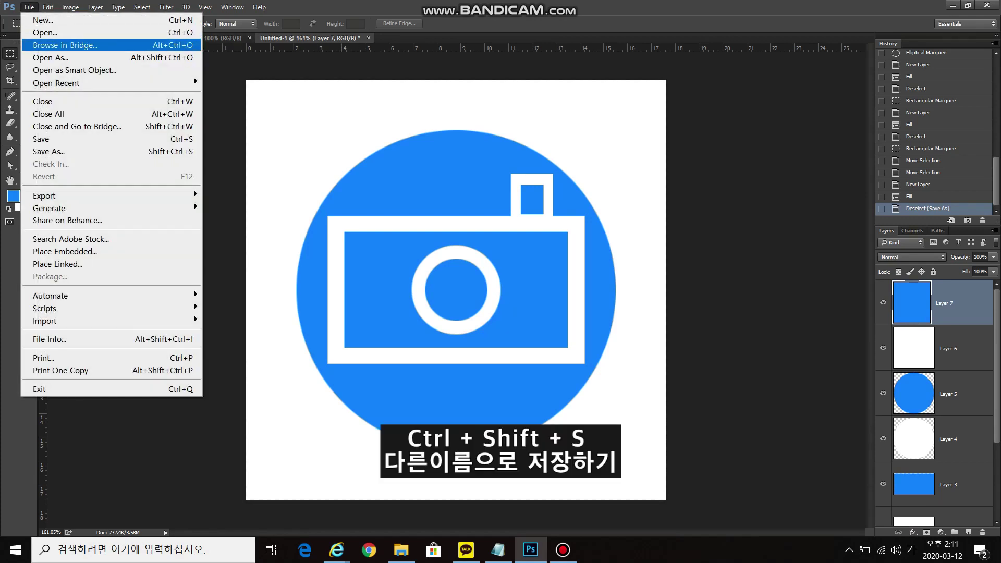
click(49, 151)
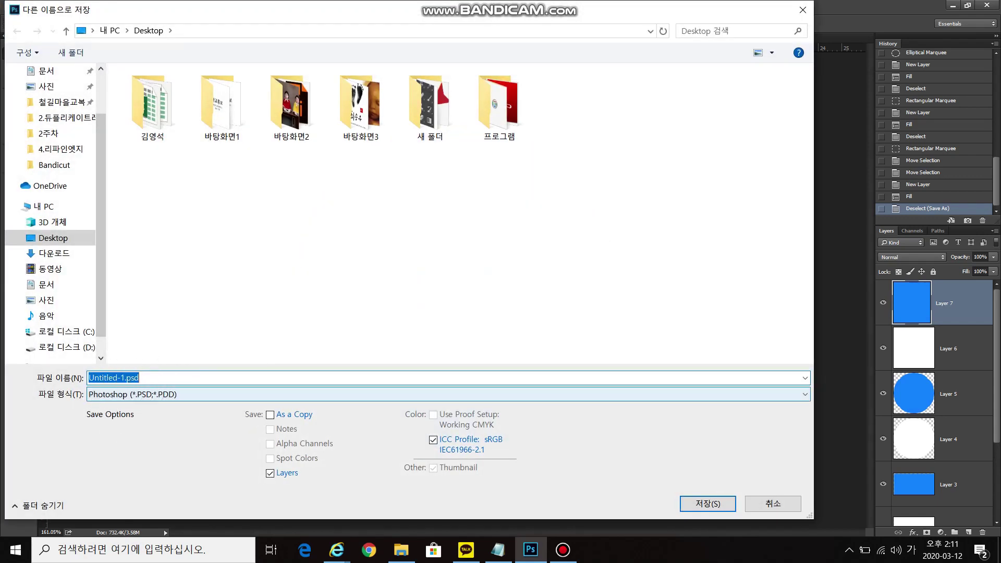
text(카메라앙)
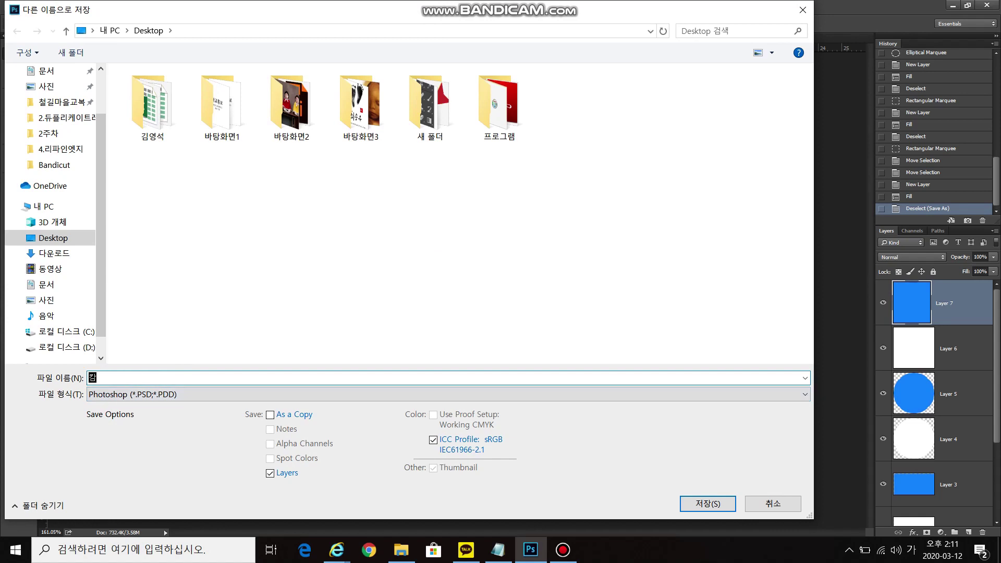
text(이콘)
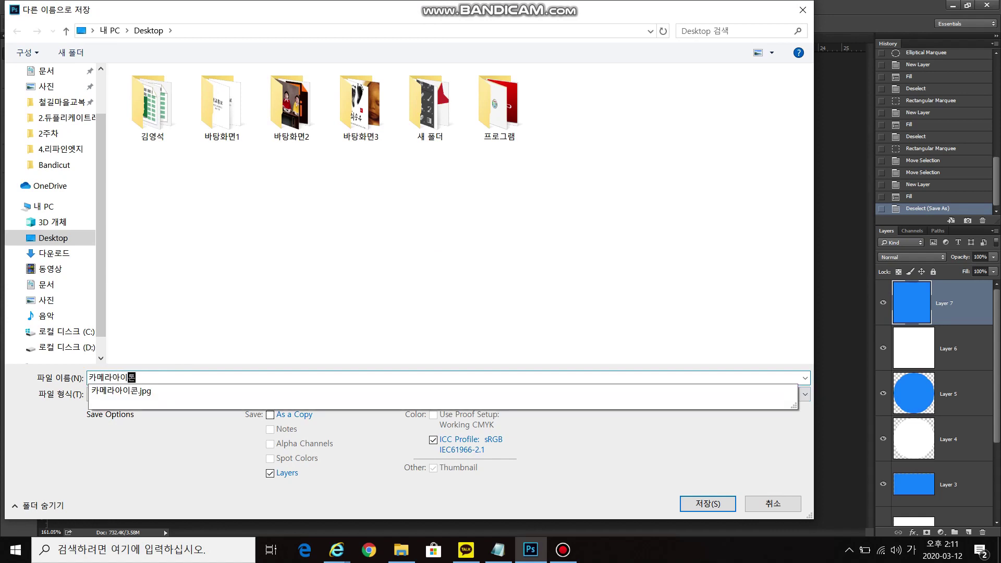
text(원본)
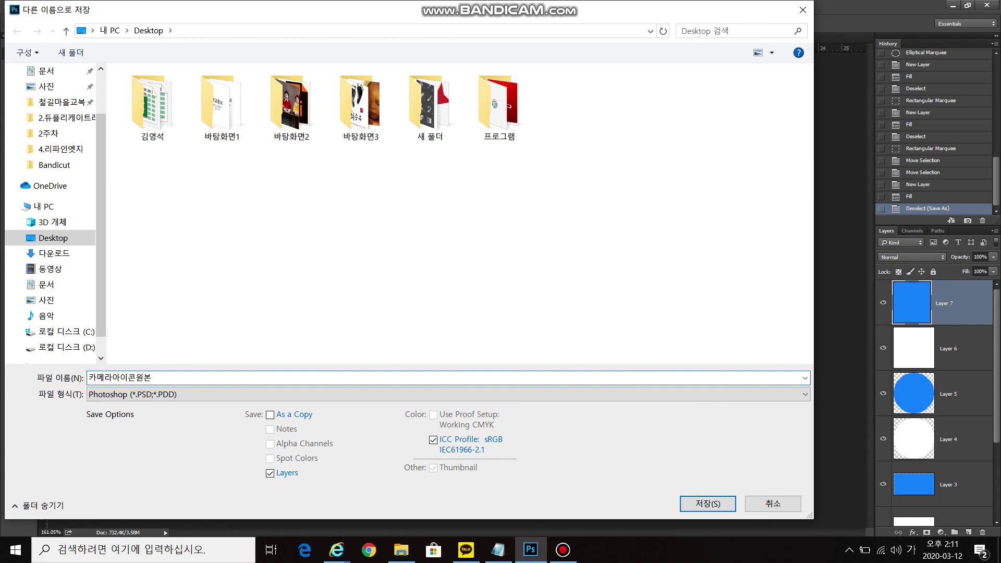
click(156, 378)
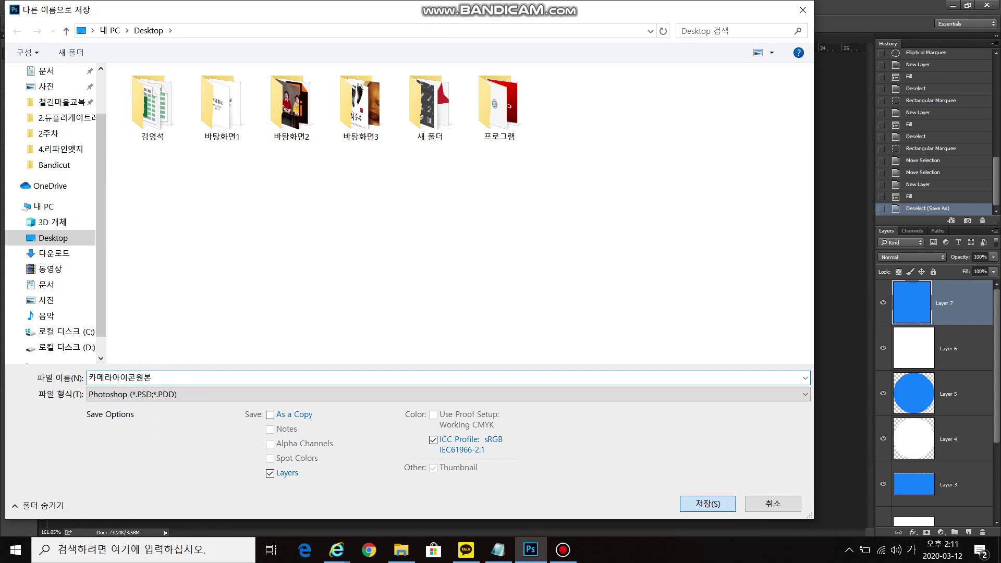
key(Return)
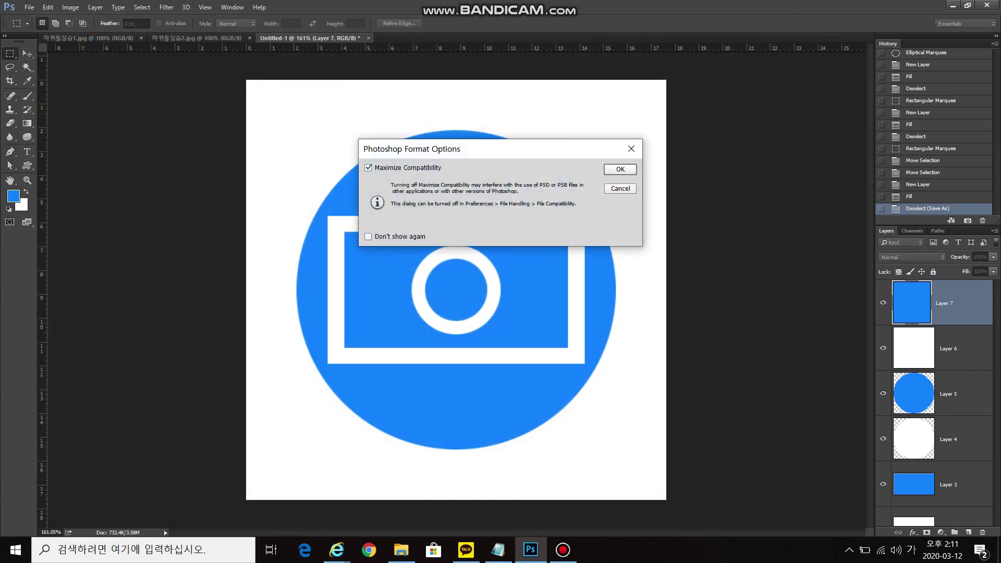
key(Return)
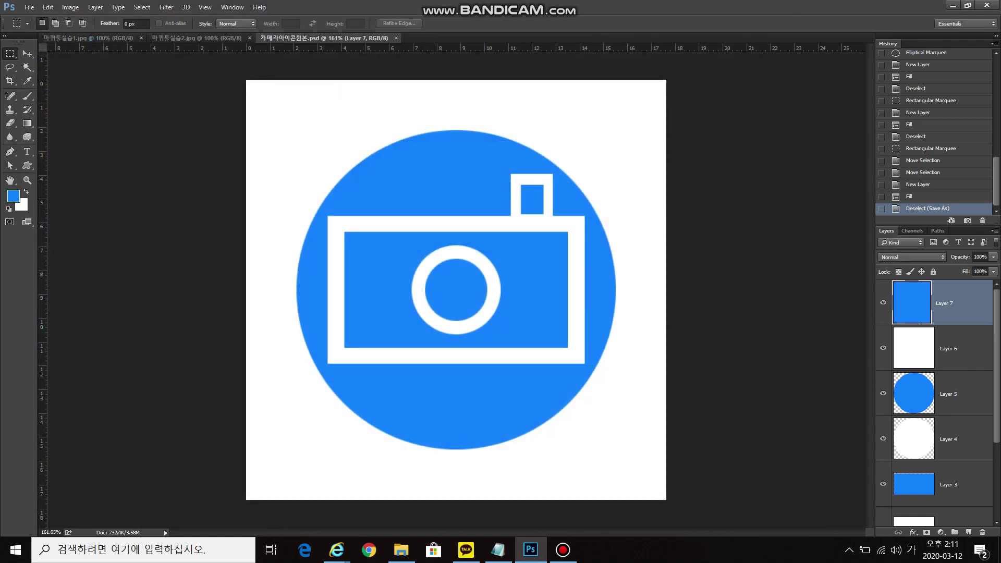
Step: Switch to the desktop and compare the saved 카메라아이콘.jpg and 카메라아이콘원본.psd files
click(953, 5)
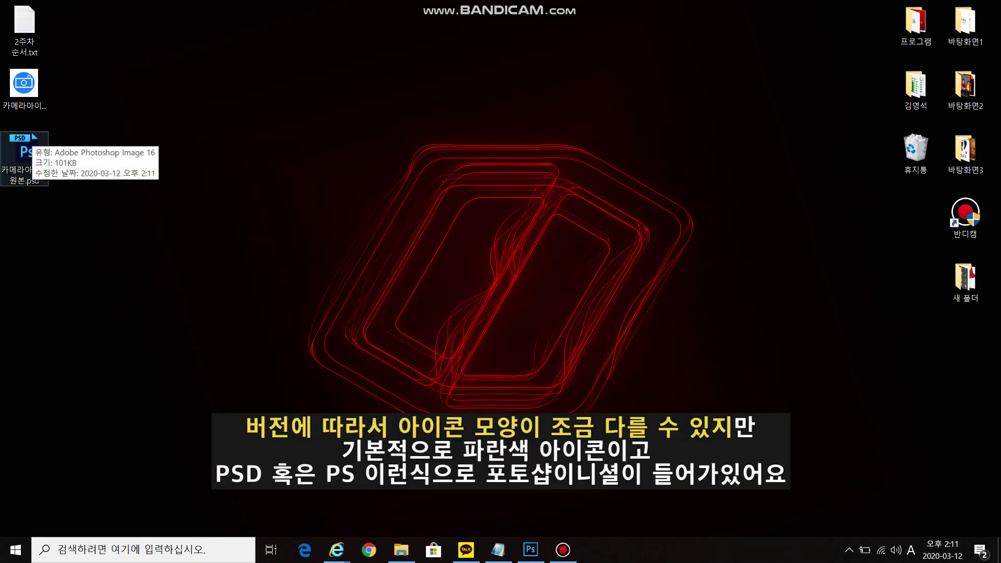
click(23, 83)
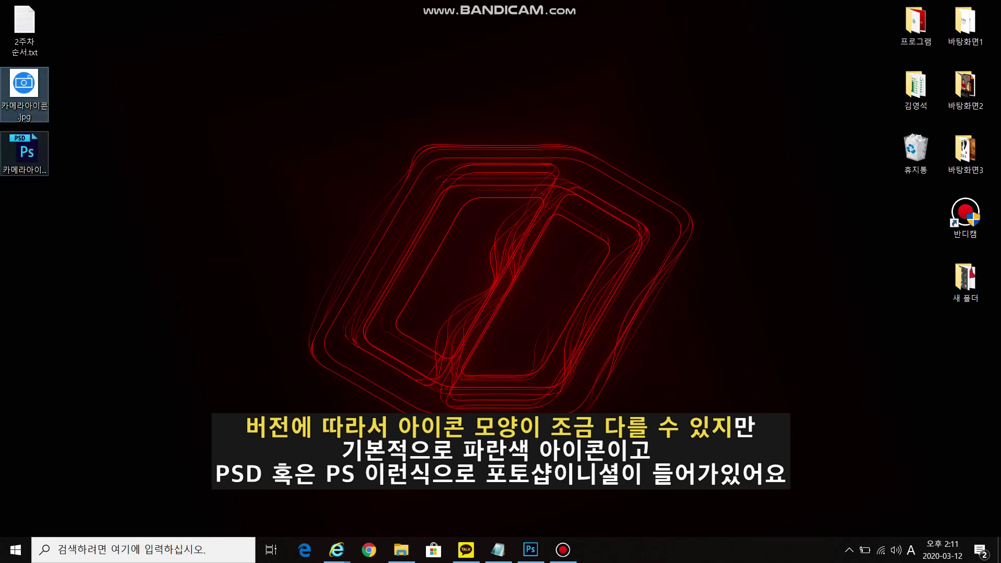
click(25, 151)
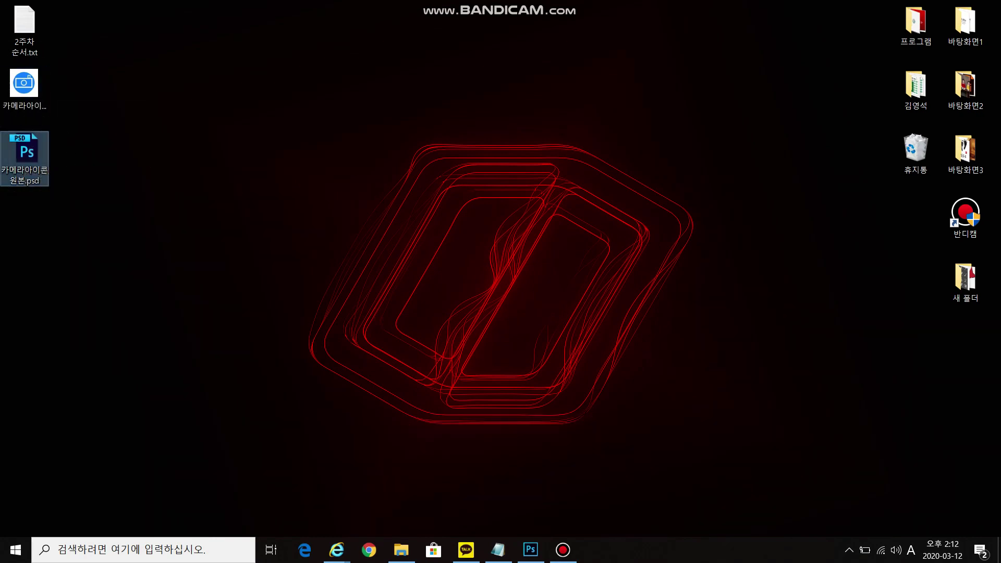
Step: Select both saved camera icon files on the desktop, switch back to Photoshop and look through the document's layer stack
click(24, 83)
ctrl+click(25, 152)
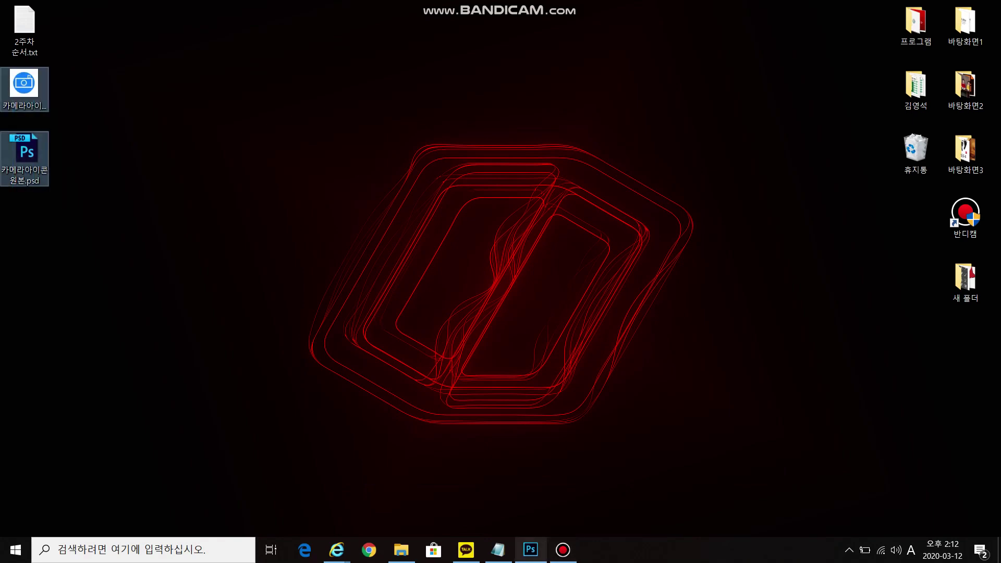
click(531, 550)
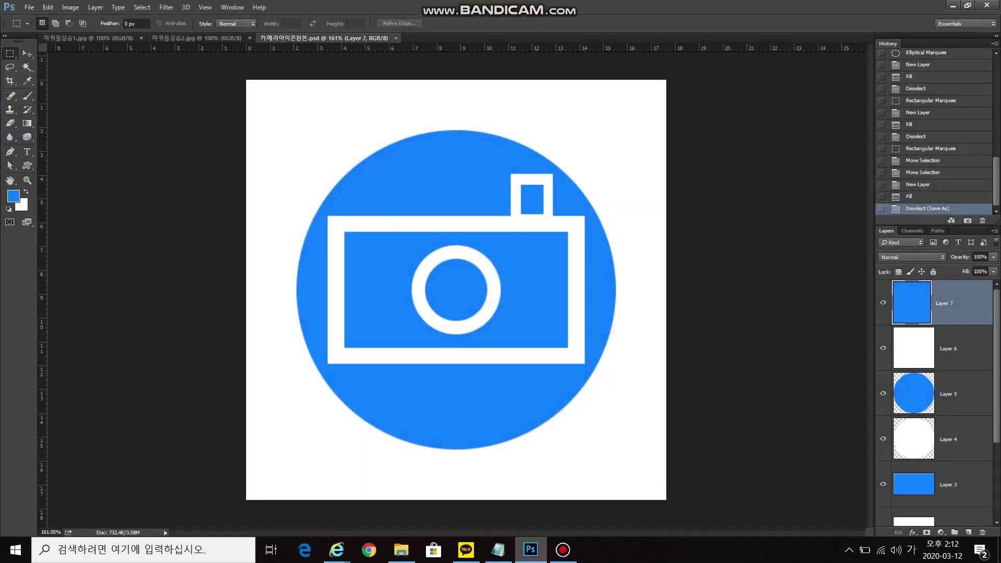
scroll(939, 403, down, 3)
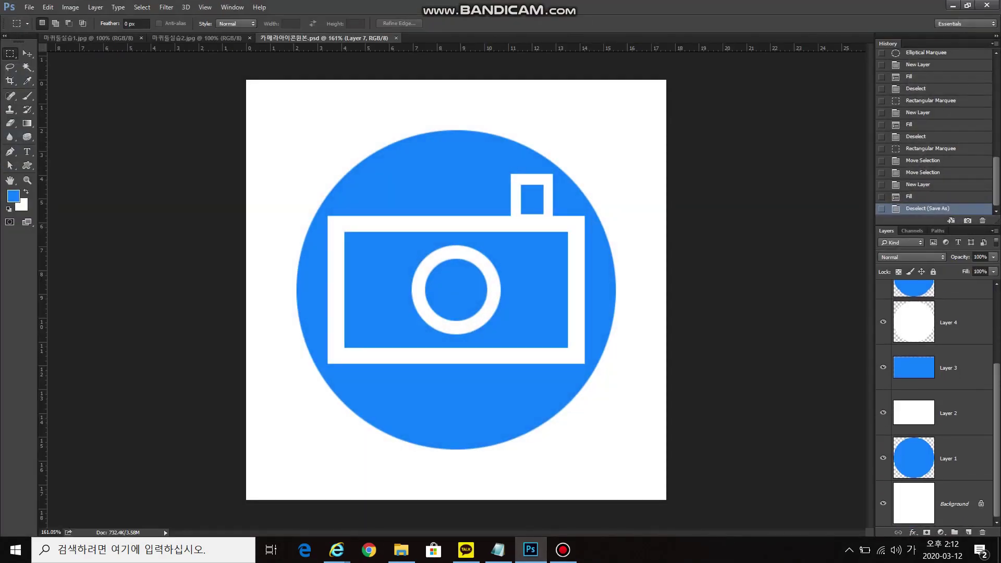
scroll(938, 404, up, 3)
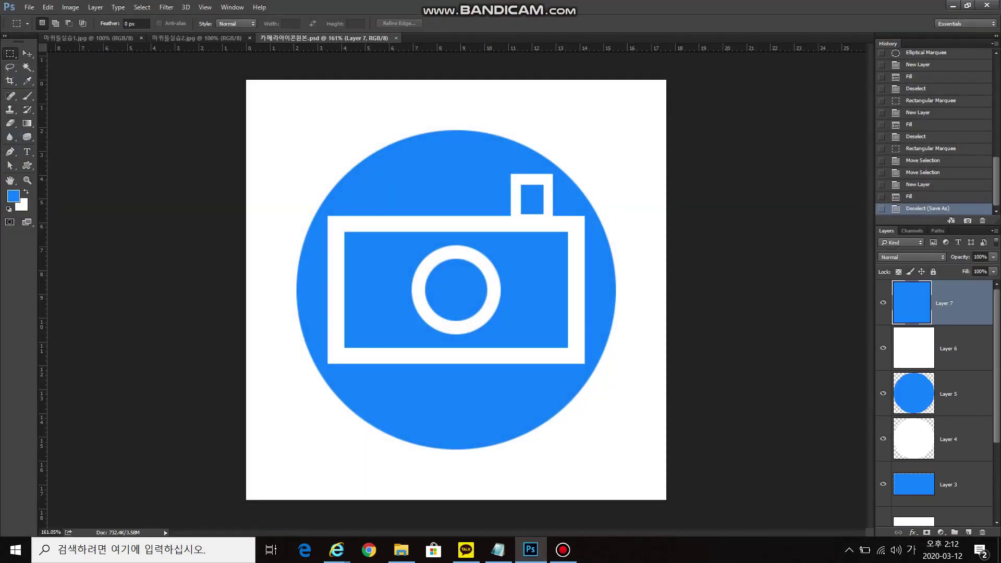
Step: Try merging all the icon's layers into the Background, and undo the merge
scroll(938, 403, down, 3)
key(ctrl+e)
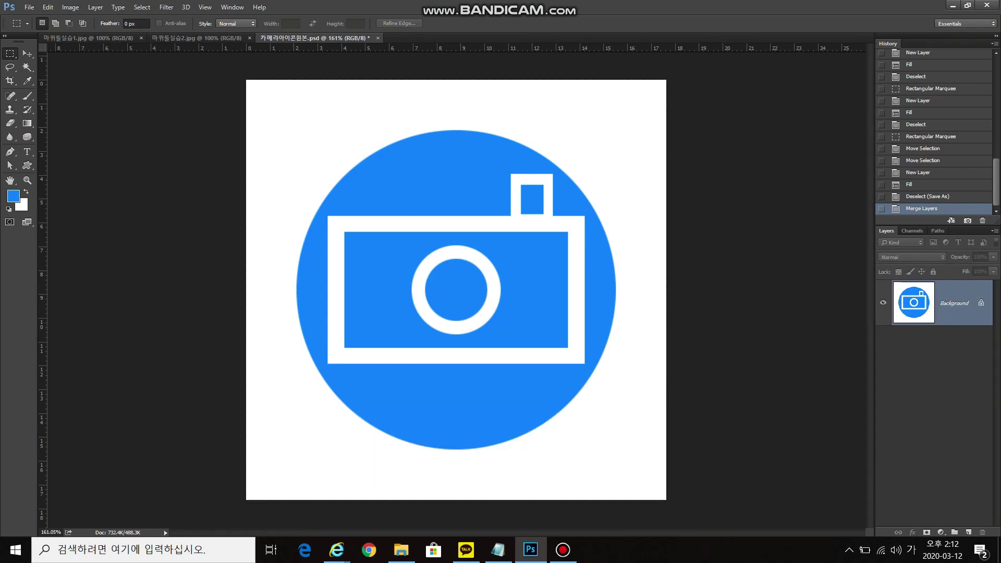
key(ctrl+z)
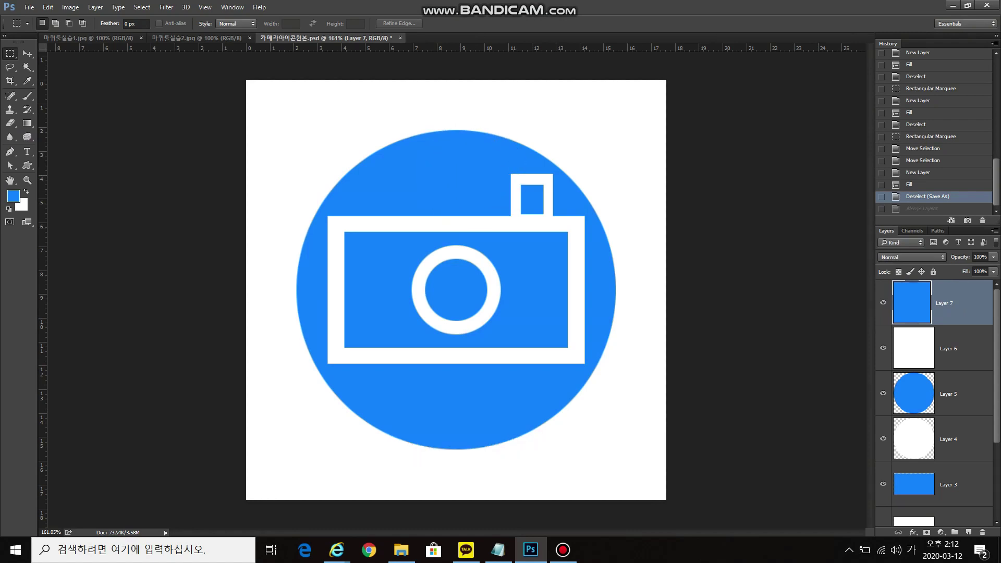
Step: Toggle the visibility of Layer 1 repeatedly to examine the blue circle's separate layer, leaving it shown
scroll(936, 399, down, 3)
click(884, 458)
click(883, 458)
click(883, 458)
click(883, 458)
click(883, 458)
click(883, 458)
click(884, 458)
click(884, 458)
click(883, 458)
click(883, 458)
click(883, 458)
click(883, 458)
Step: Open the Layer Style settings for the large blue circle on Layer 1 and add a cyan outside Stroke at 100% opacity
click(981, 472)
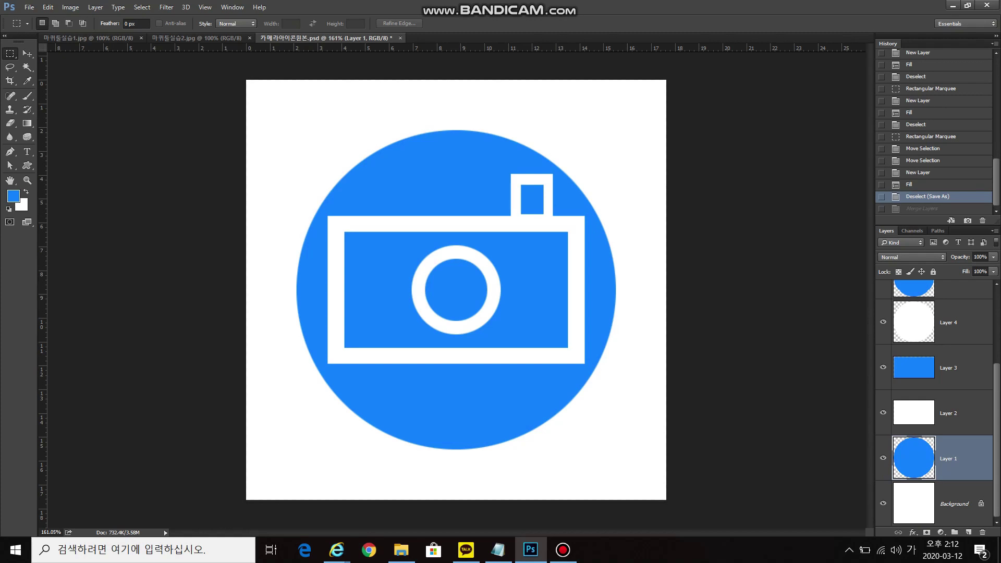
double_click(981, 472)
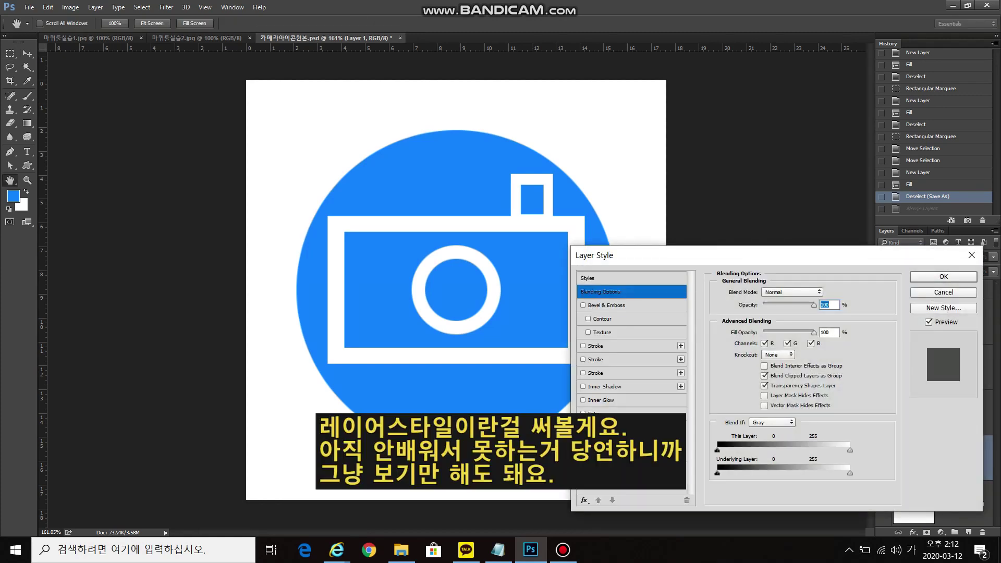
click(584, 345)
key(Down)
key(Down)
key(Down)
key(Down)
key(Down)
key(Down)
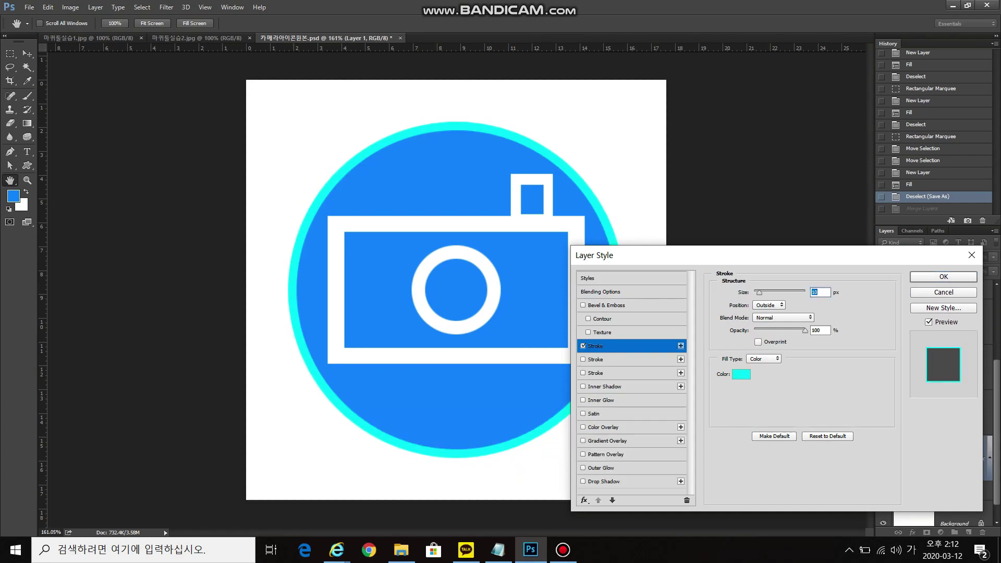
Step: Add a Color Overlay to the Layer 1 circle and set its colour to beige dfdcb6
click(583, 427)
click(829, 318)
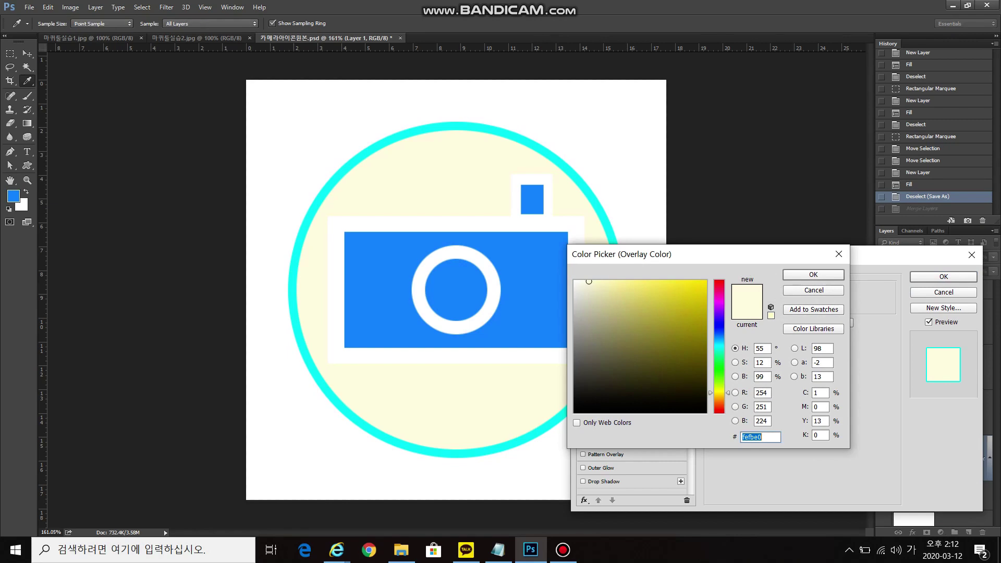
drag(602, 285, 598, 296)
click(821, 274)
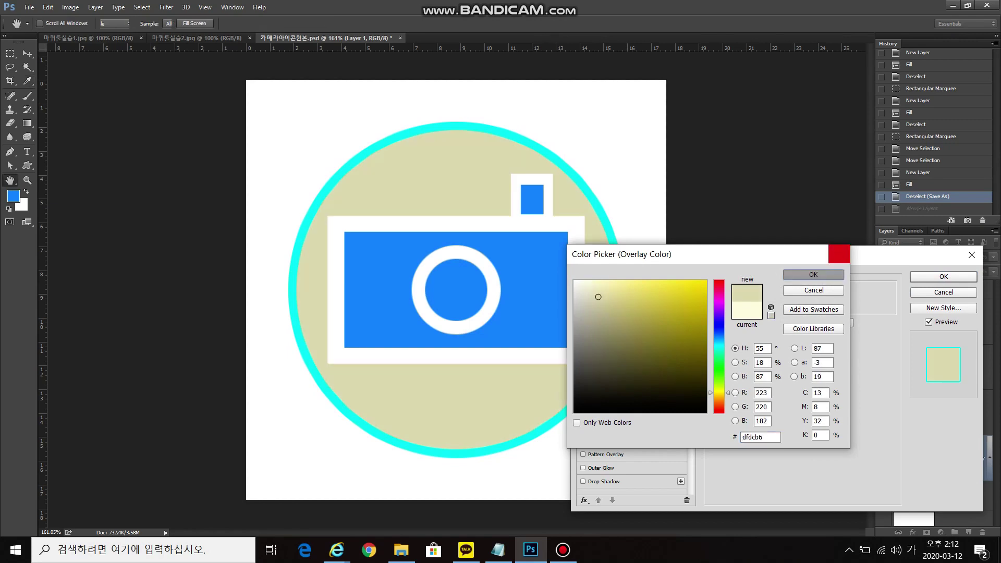
Step: Add a Drop Shadow to Layer 1 with a 4 px distance and reduced spread, and apply the layer style
click(604, 481)
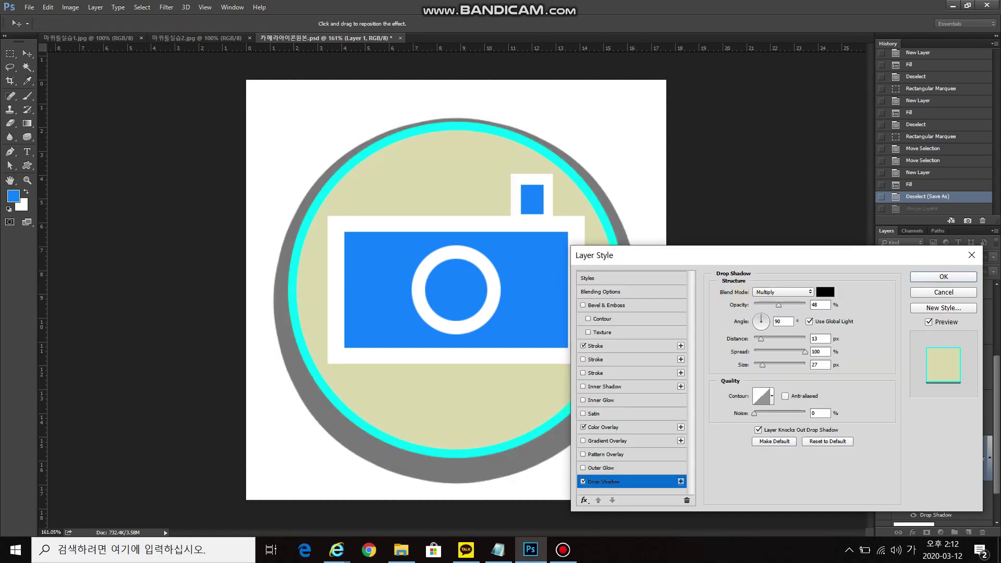
mouse_move(761, 338)
mouse_down()
mouse_move(787, 352)
mouse_move(770, 351)
mouse_up()
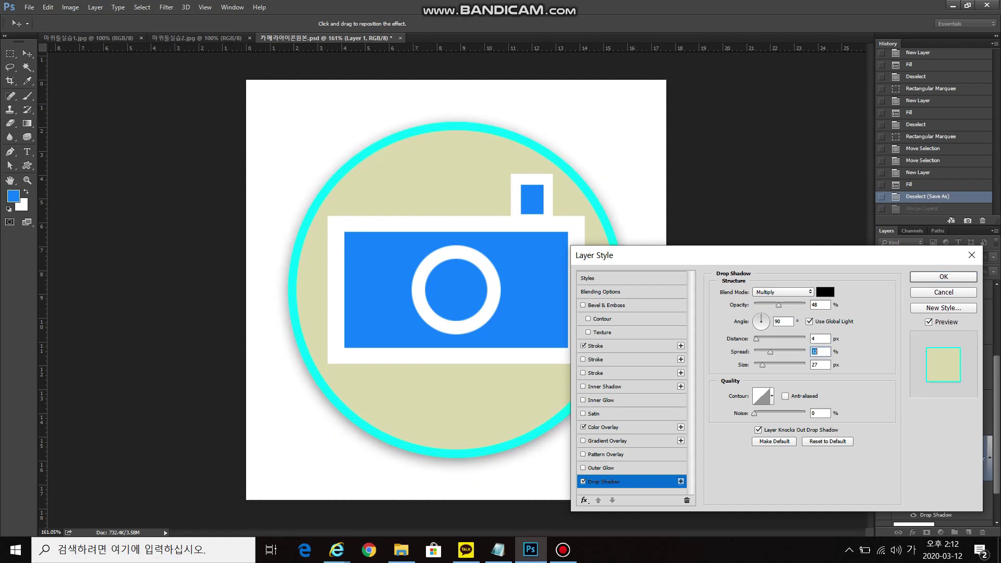
click(755, 318)
key(Return)
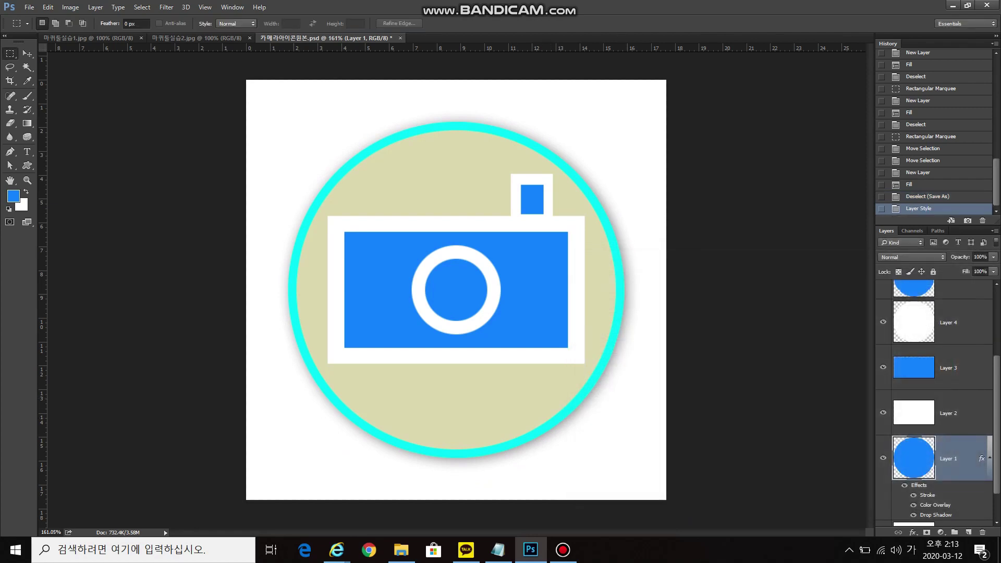
Step: Duplicate Layer 1's effects onto Layer 2 and Layer 3, and clear the copied effects from both layers
click(911, 412)
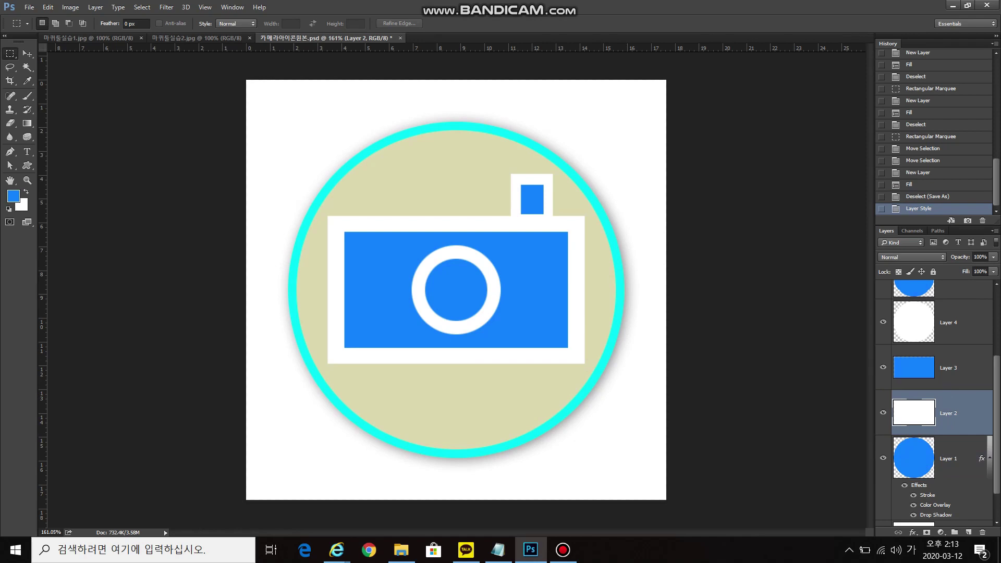
drag(982, 459, 982, 413)
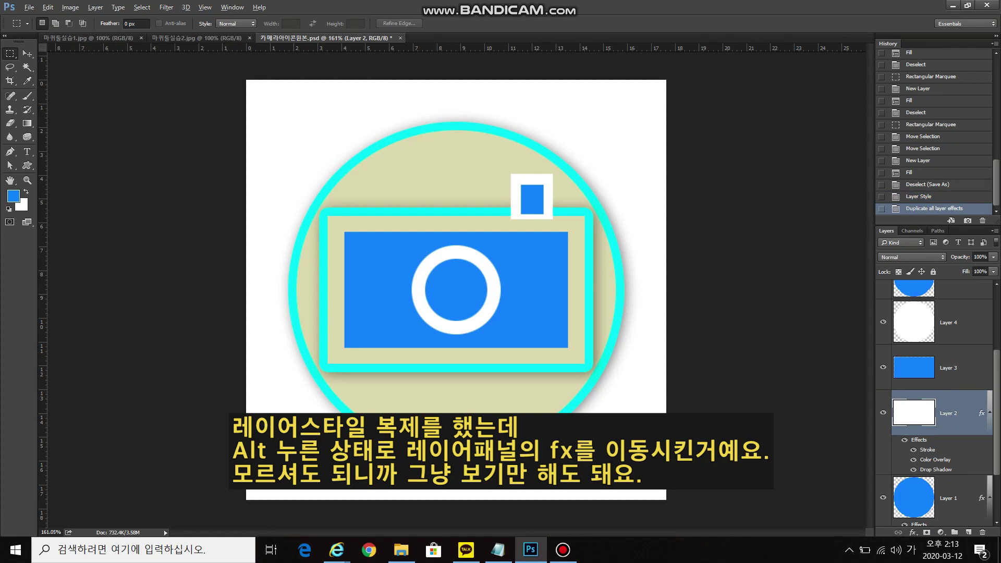
mouse_move(982, 413)
mouse_down()
mouse_move(982, 367)
mouse_move(982, 532)
mouse_up()
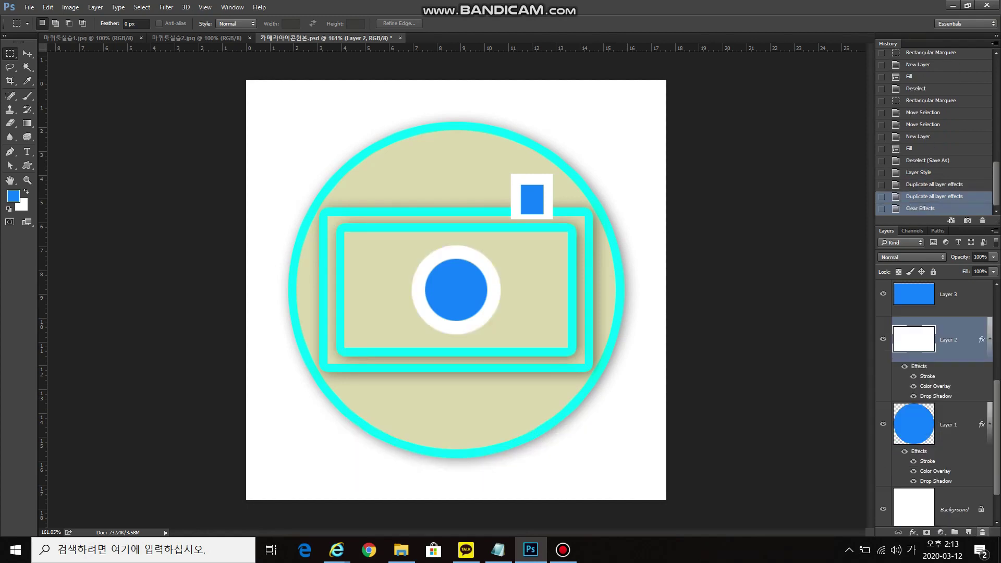
drag(982, 339, 982, 533)
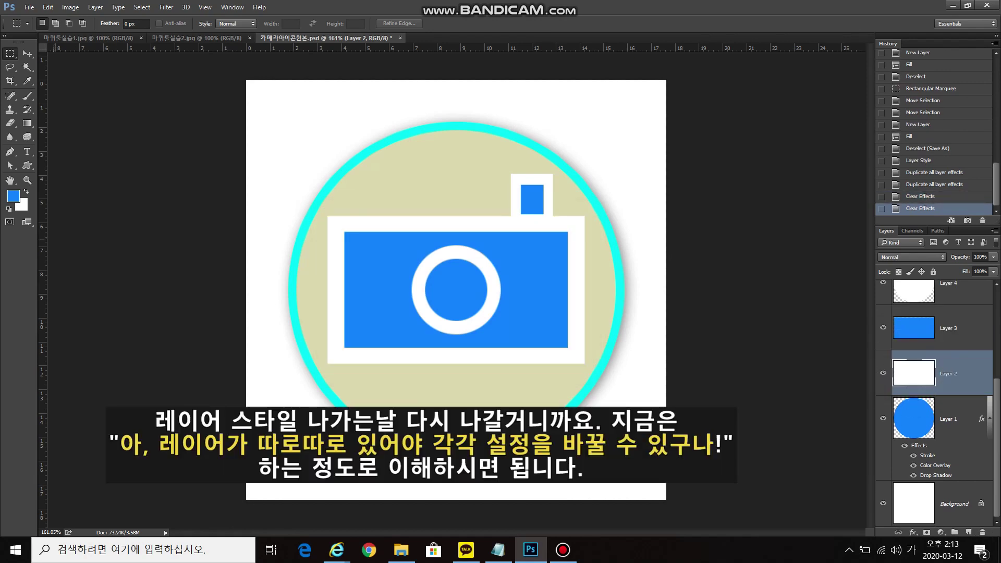
Step: Set the foreground colour to pink ff1e78
click(13, 196)
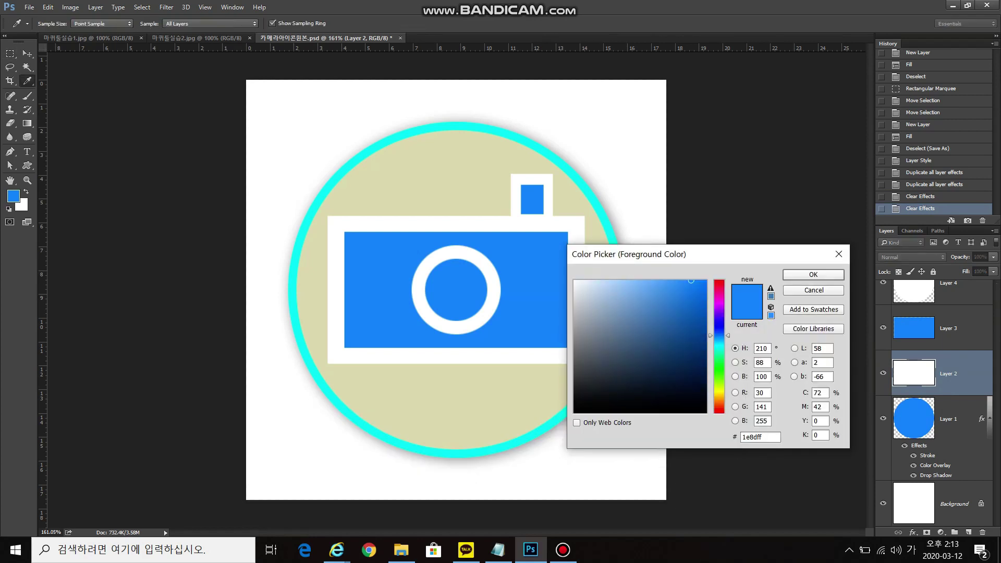
double_click(743, 437)
text(ff1e78)
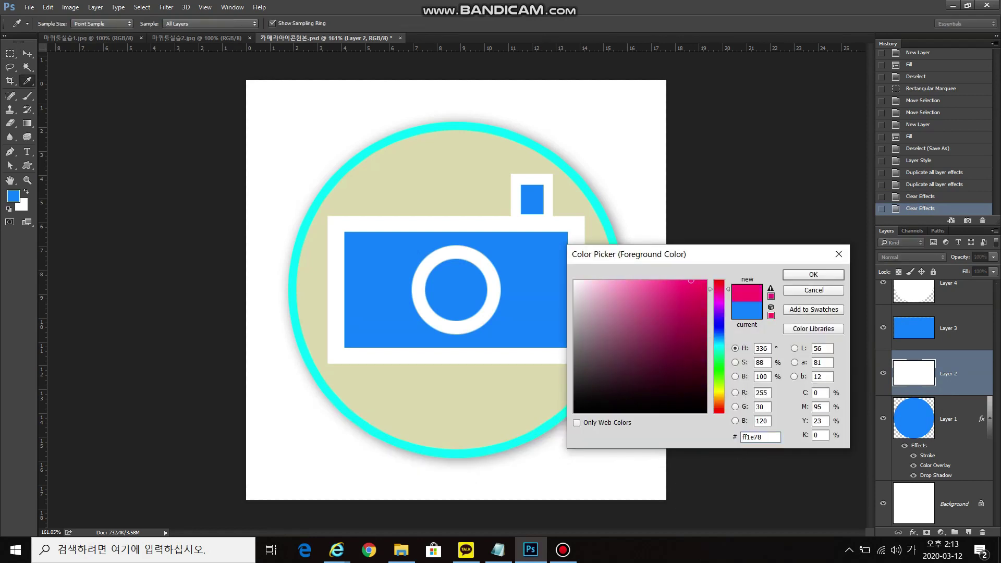
key(Return)
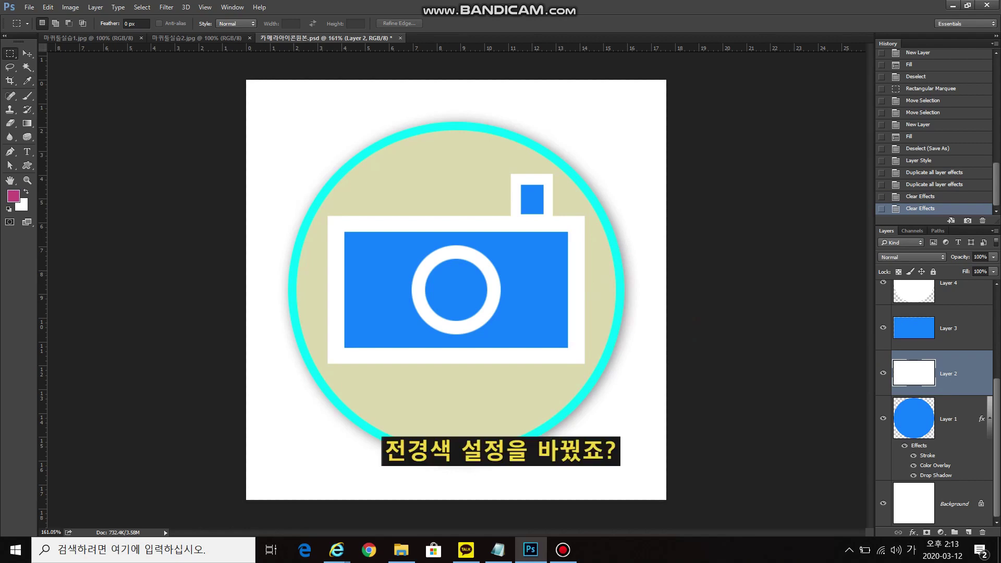
Step: Try filling only the existing pixels of Layer 2's rectangle with the foreground colour, and undo the fill
key(alt+shift+BackSpace)
click(916, 369)
click(927, 380)
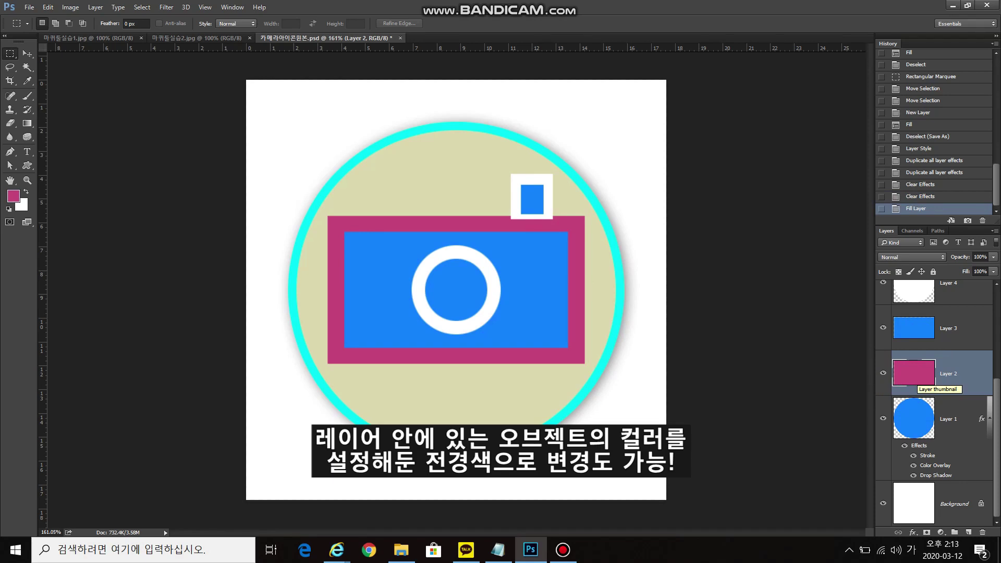
key(ctrl+z)
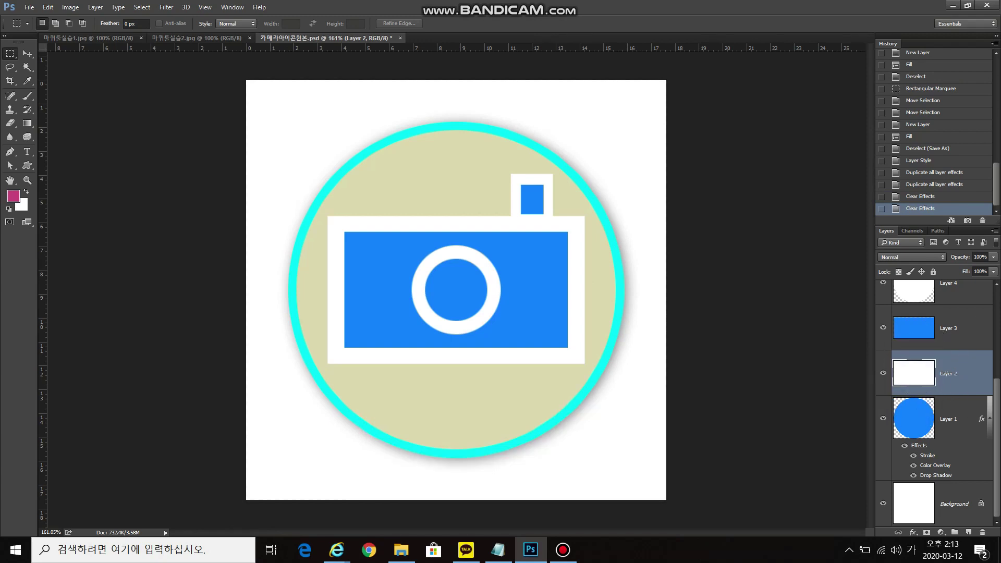
Step: Compare filling the whole of Layer 2 with filling only its existing pixels, undoing each foreground fill
key(alt+Delete)
click(917, 376)
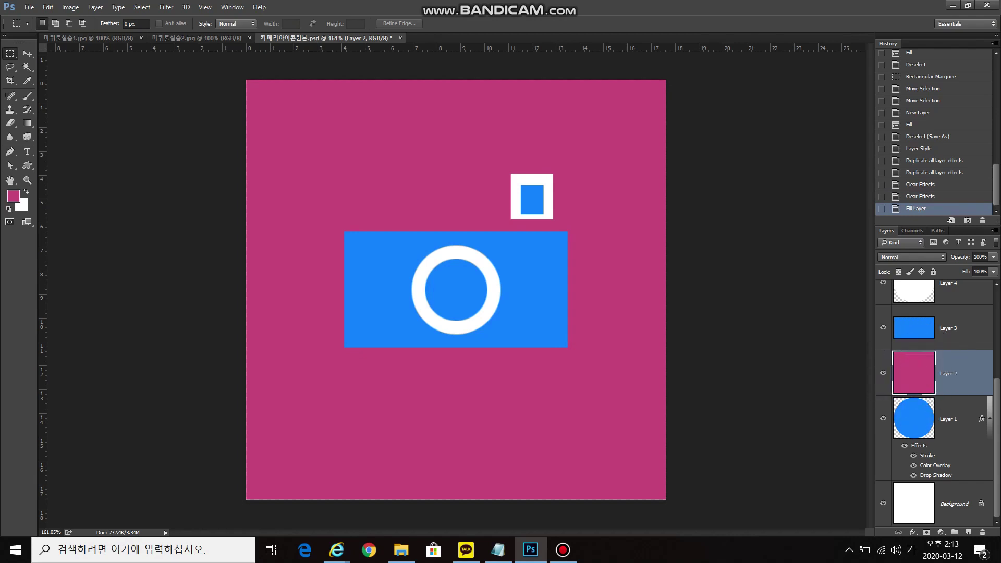
key(ctrl+z)
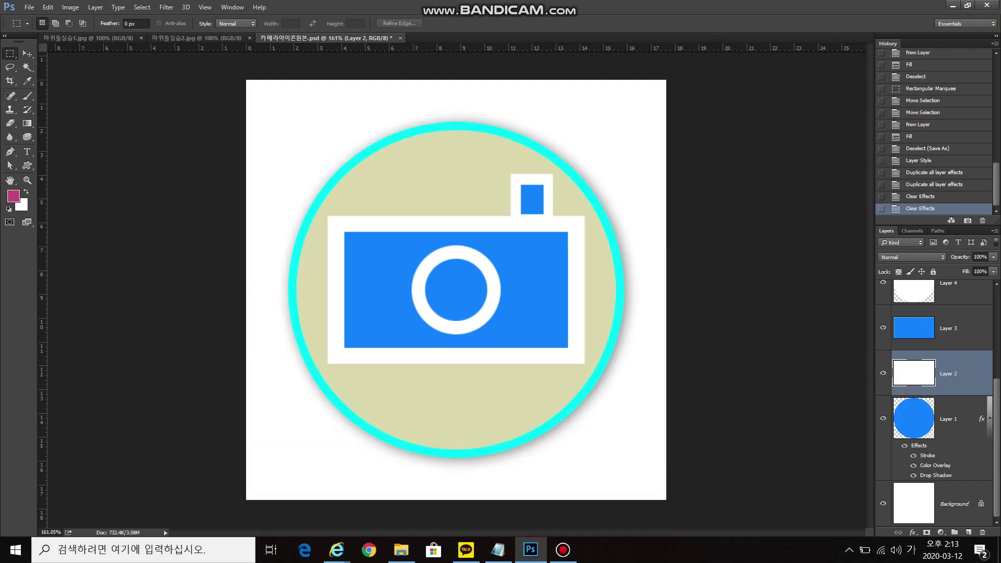
key(alt+BackSpace)
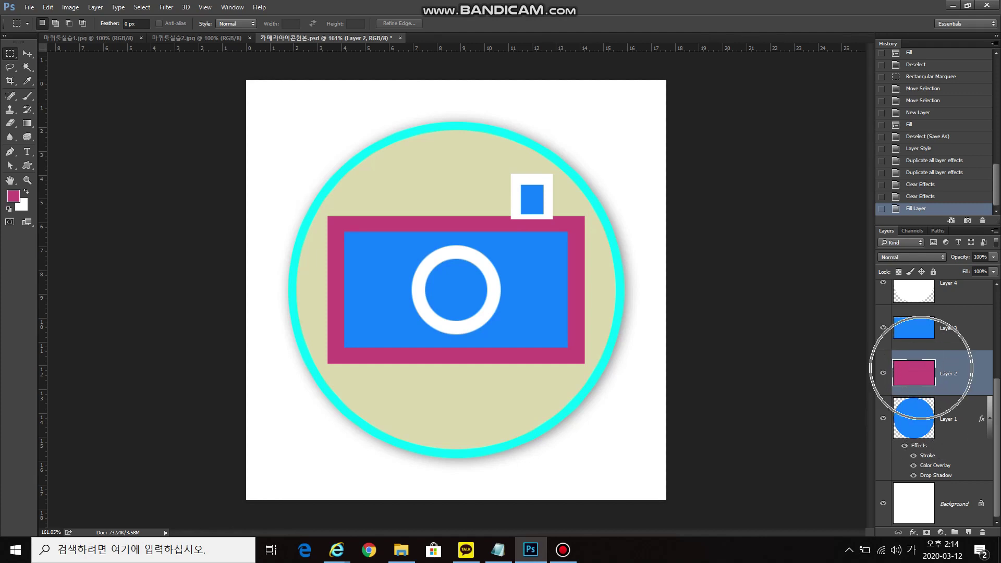
key(ctrl+z)
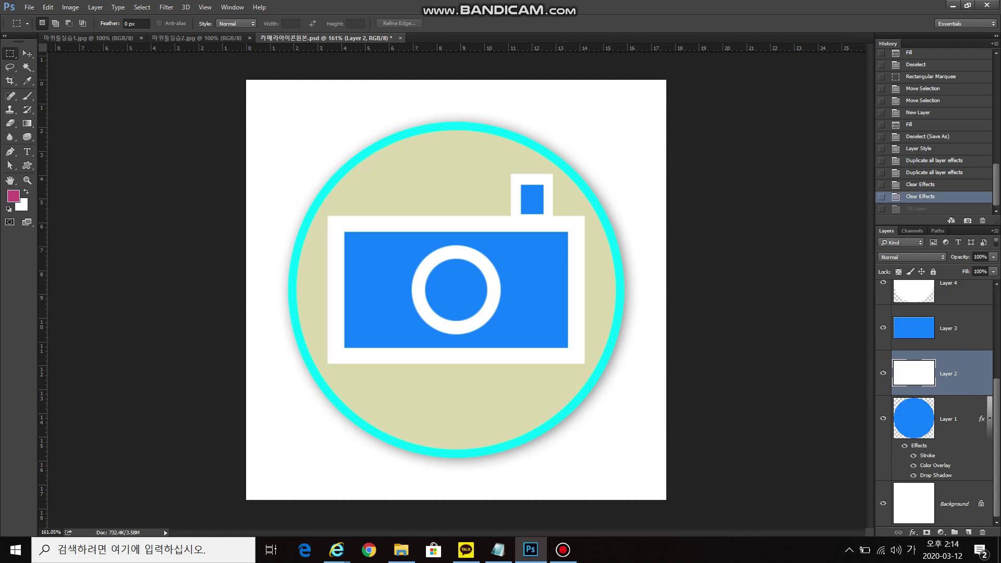
Step: Clear all effects from Layer 1 and merge the camera body's Layer 2 and Layer 3
drag(982, 418, 982, 532)
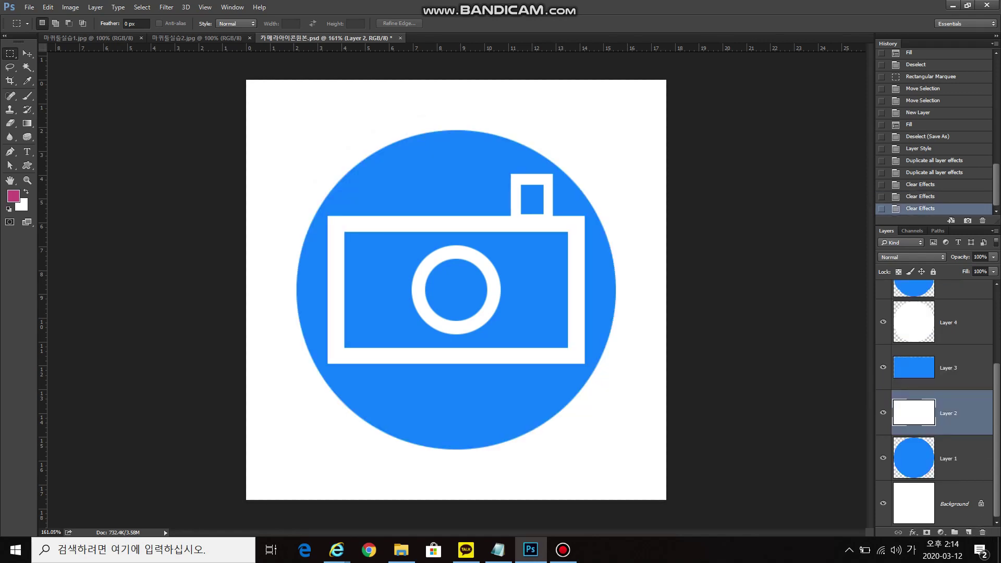
shift+click(949, 367)
key(ctrl+e)
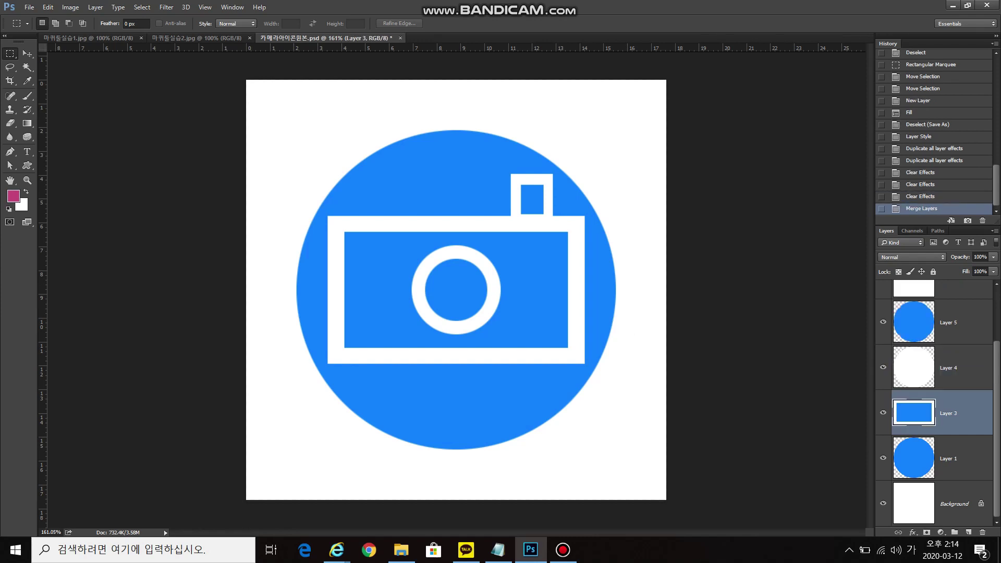
Step: Try filling the existing pixels of the merged camera body layer with the foreground colour, and undo the fill
click(912, 409)
key(alt+shift+BackSpace)
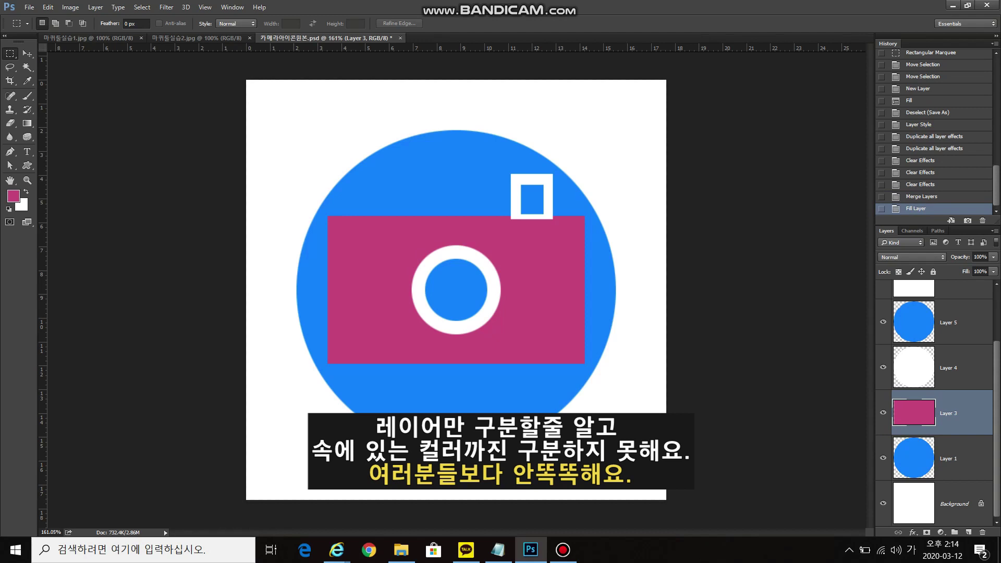
key(ctrl+z)
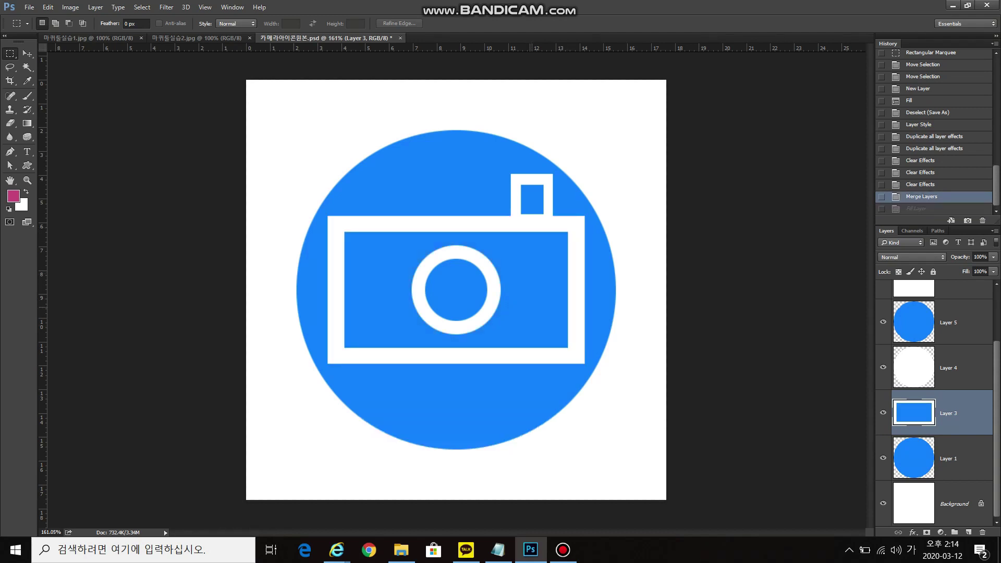
Step: Merge the camera body layer with Layer 1's circle and fill the merged pixels with the foreground colour, undoing and redoing the fill
click(923, 416)
shift+click(949, 459)
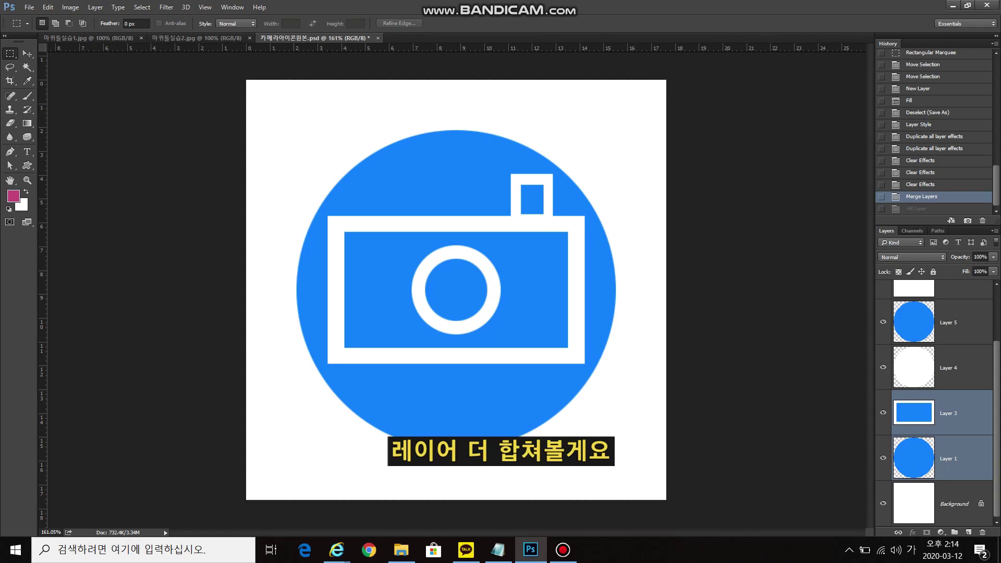
key(ctrl+e)
key(shift+alt+BackSpace)
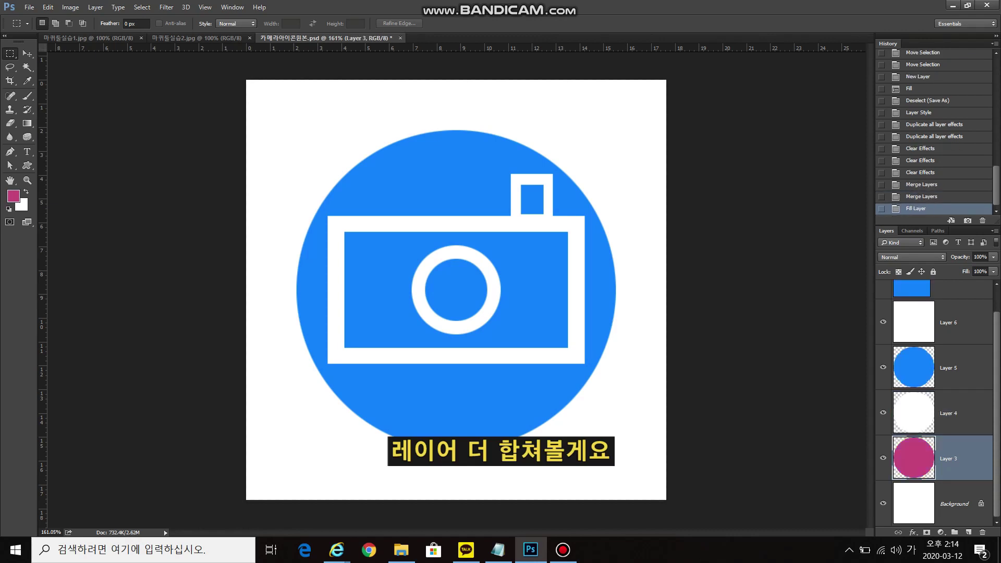
key(ctrl+z)
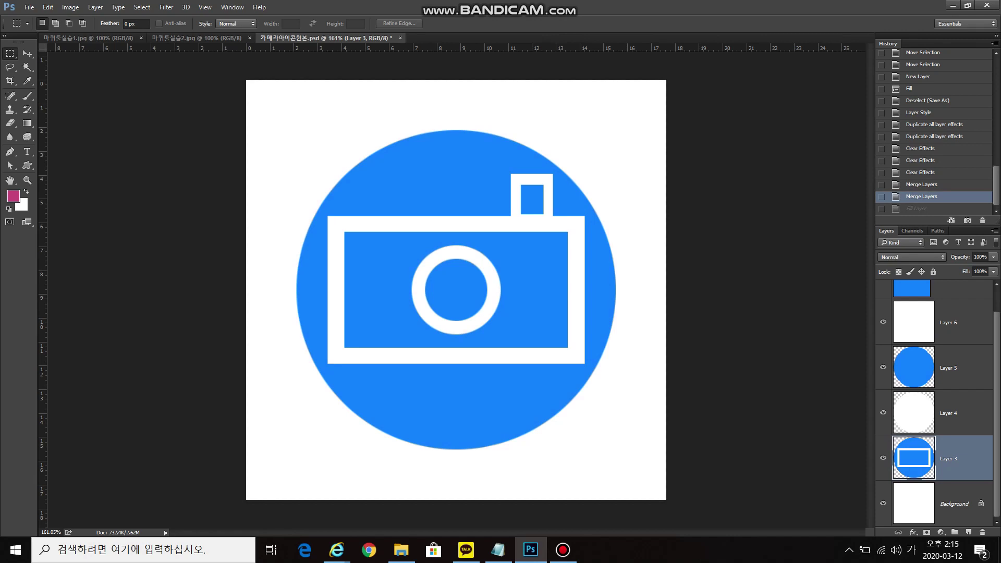
key(ctrl+z)
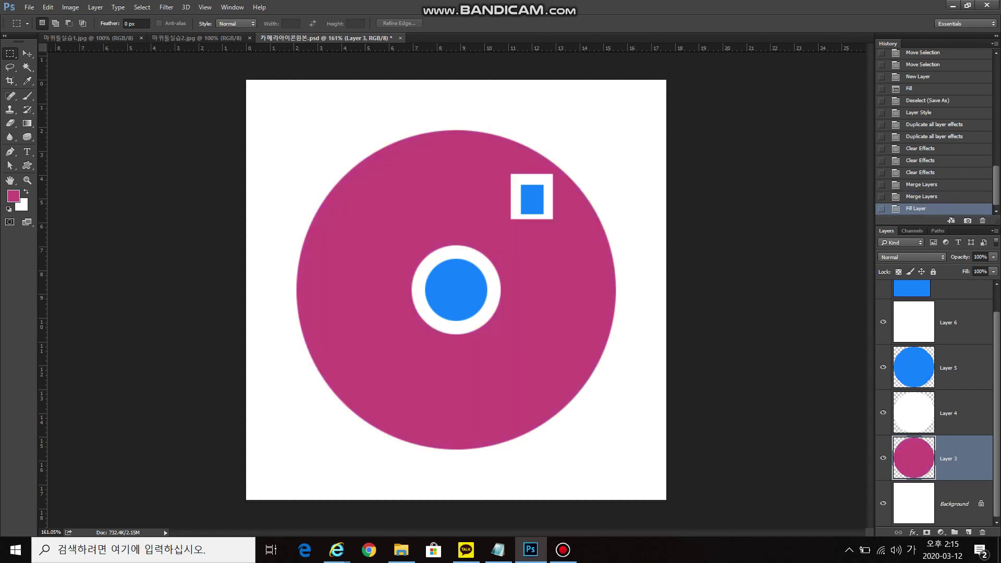
Step: Undo the fill, merge Layer 4 and Layer 5 into the merged icon layer, and try filling its existing pixels with the foreground colour
key(ctrl+z)
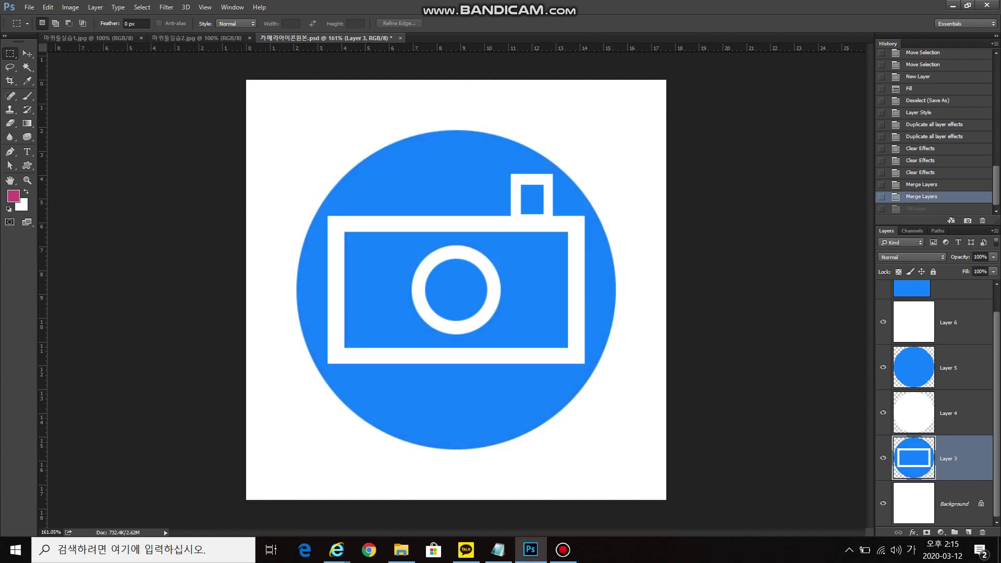
key(alt+shift+bracketright)
key(alt+shift+bracketright)
key(ctrl+e)
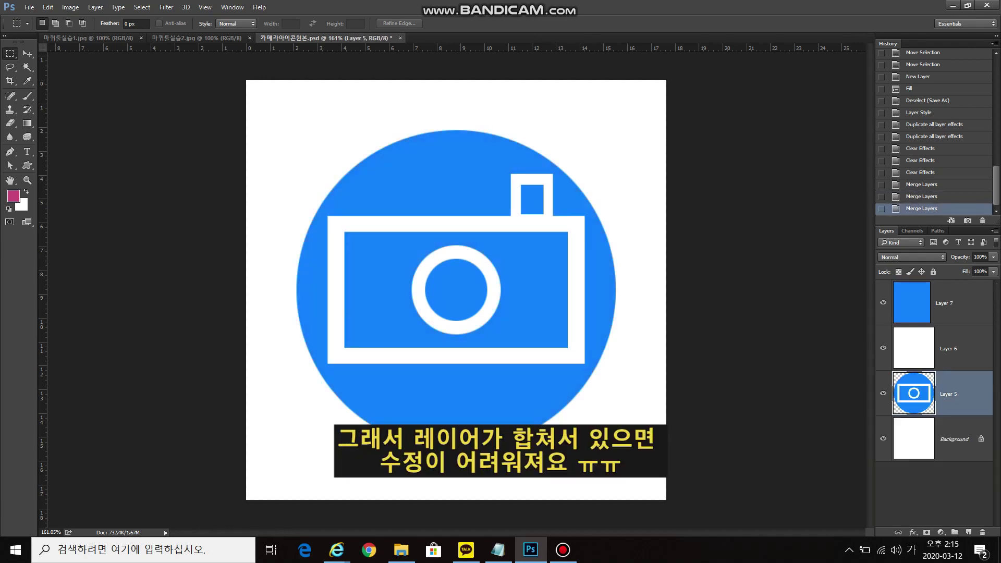
key(alt+shift+BackSpace)
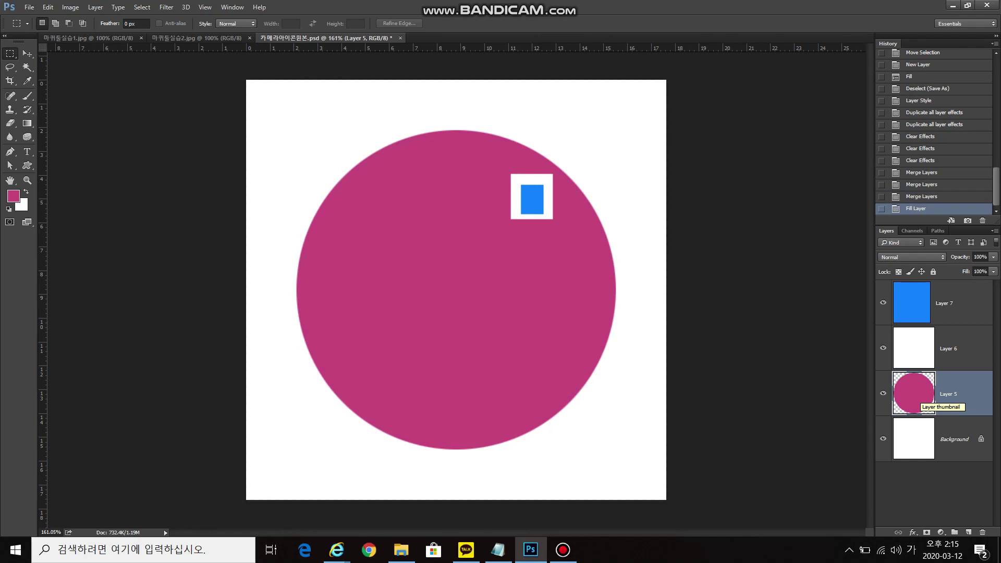
key(ctrl+z)
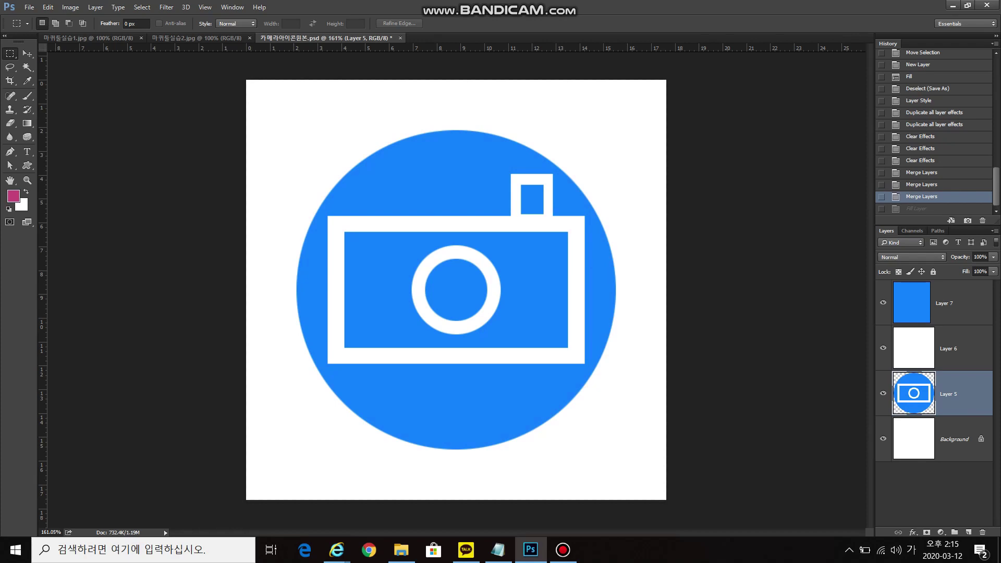
Step: Try moving the merged Layer 5, and undo the moves and layer merges until every shape has its own layer
key(v)
drag(456, 290, 481, 309)
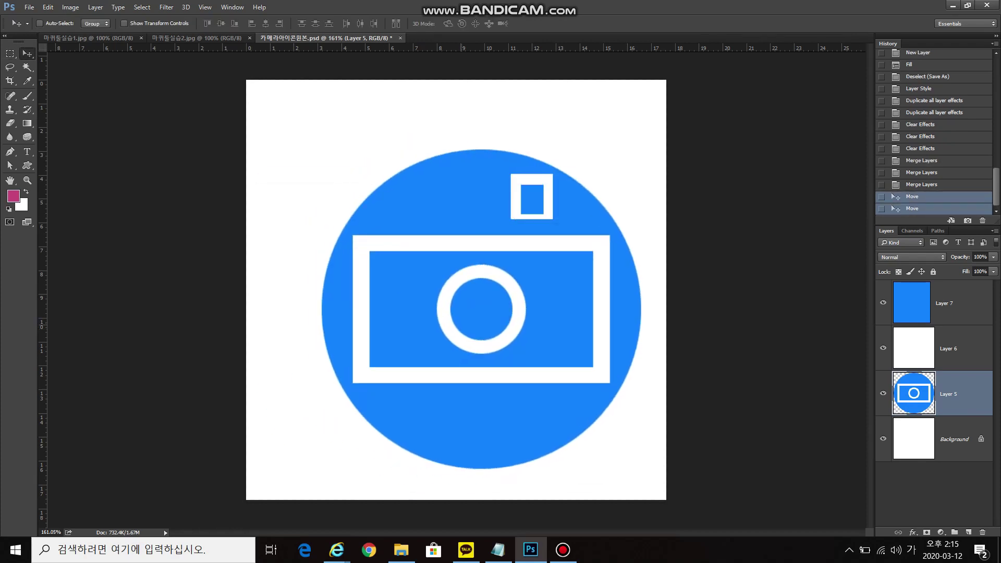
key(ctrl+alt+z)
key(ctrl+alt+z)
key(ctrl+alt+z)
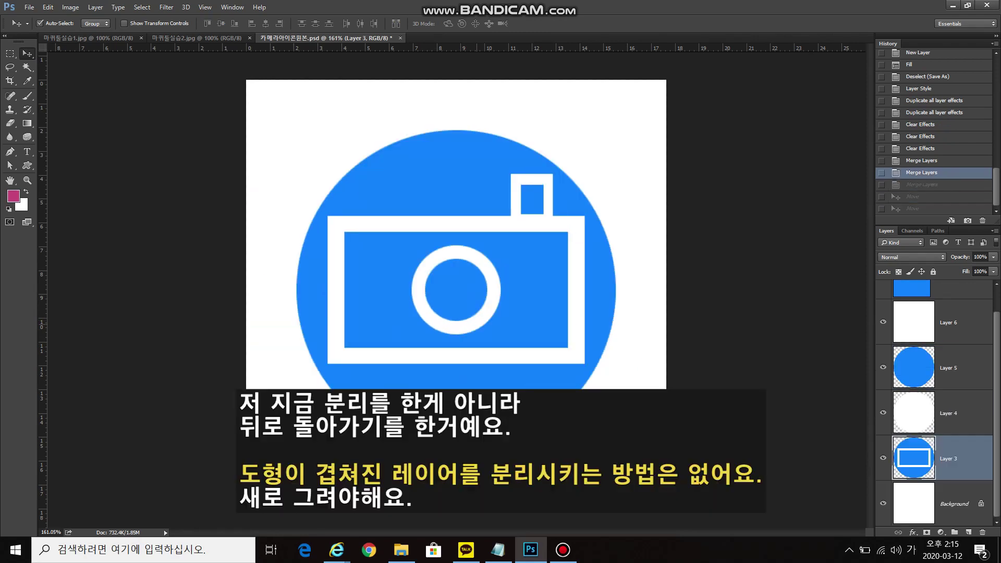
key(ctrl+alt+z)
key(ctrl+alt+z)
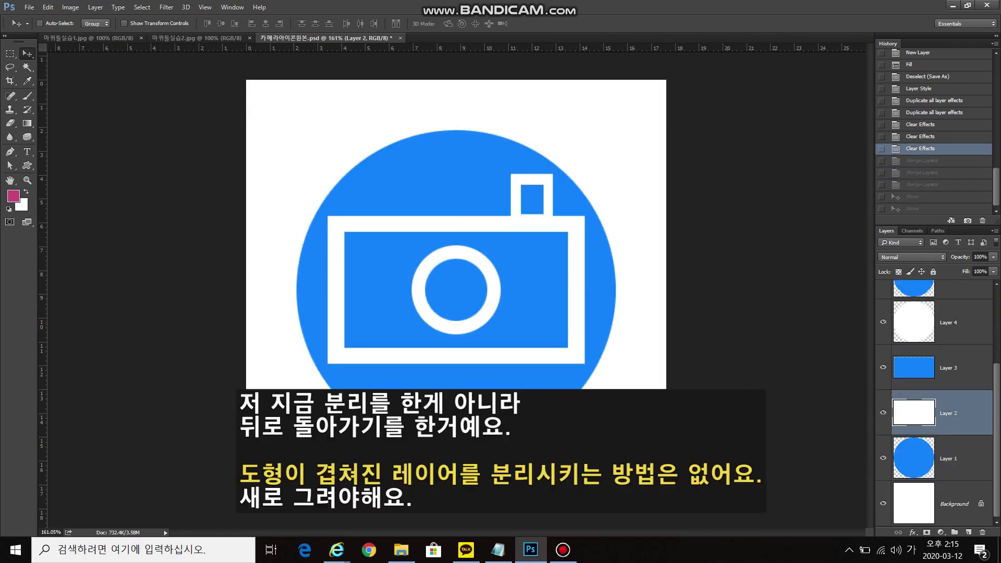
Step: Move the shapes on Layers 1 to 5 individually to offset them from one another
drag(453, 146, 459, 168)
drag(497, 246, 512, 312)
click(949, 367)
click(949, 322)
click(949, 290)
drag(459, 271, 471, 313)
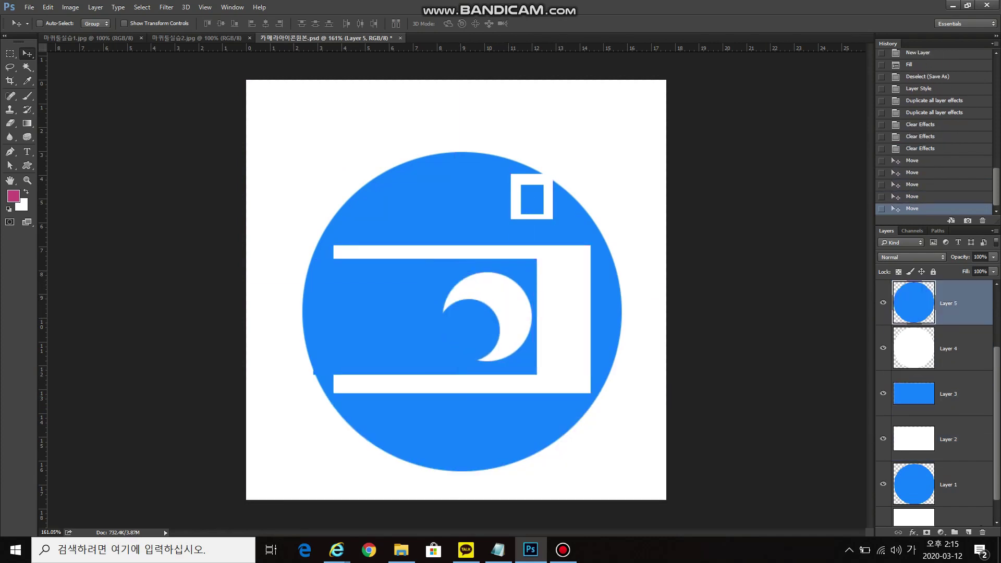
Step: Merge Layer 7, Layer 6 and Layer 5 into a single layer
scroll(934, 401, up, 2)
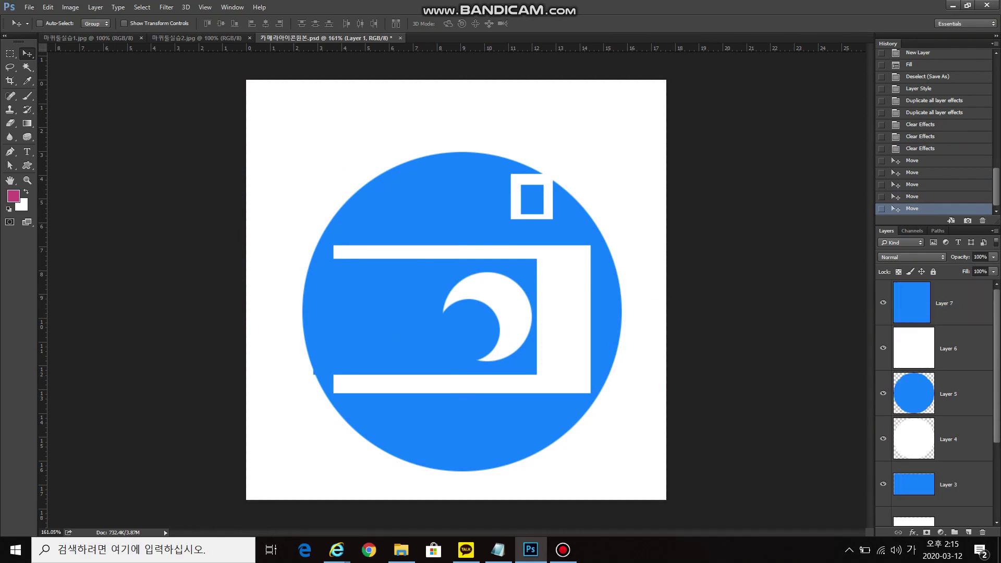
click(949, 303)
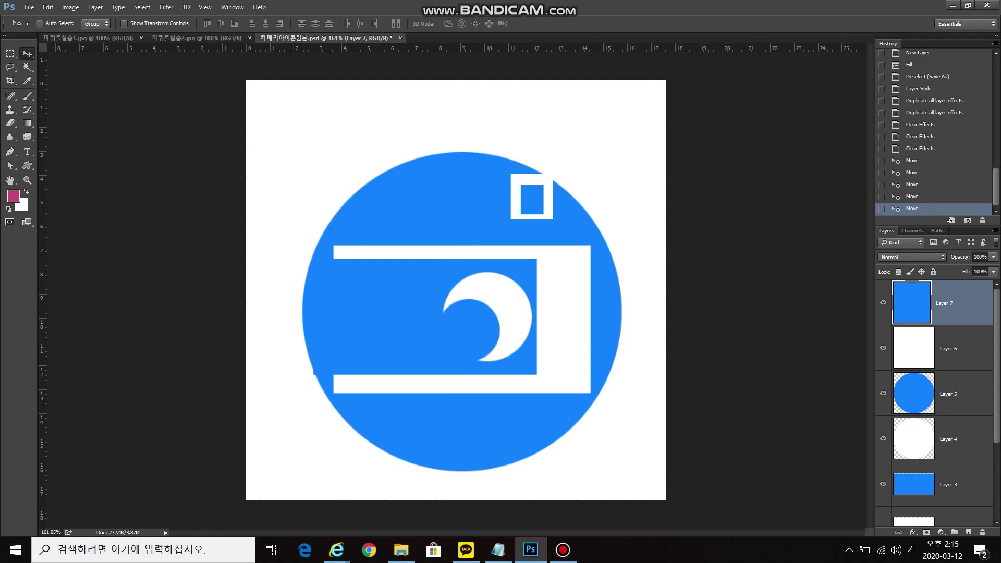
key(ctrl+e)
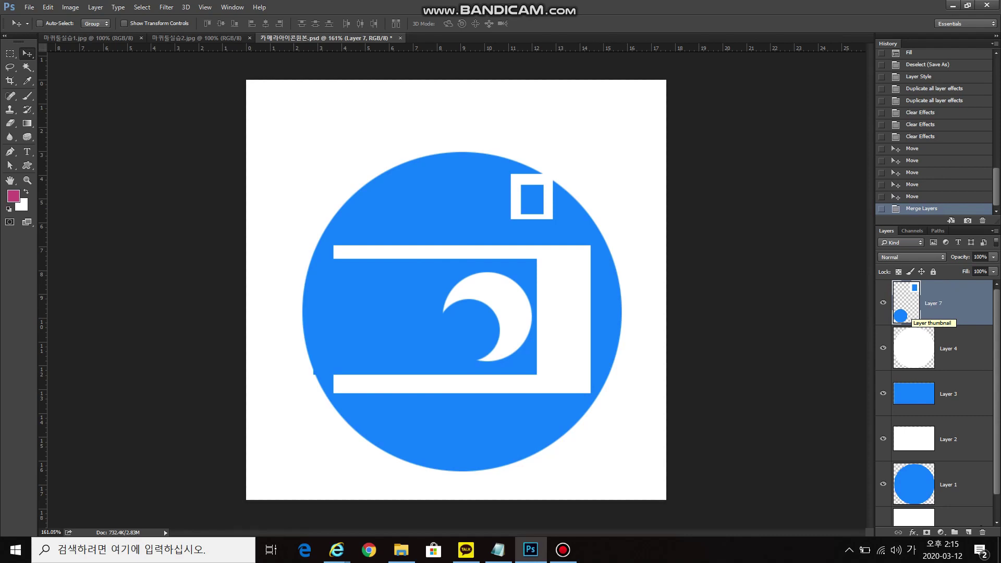
Step: Paint a large X and two curved magenta strokes across the icon on the merged Layer 7 with the Brush tool
click(27, 96)
drag(400, 150, 476, 258)
mouse_move(500, 160)
mouse_down()
mouse_move(377, 261)
mouse_move(483, 324)
mouse_up()
drag(546, 279, 313, 332)
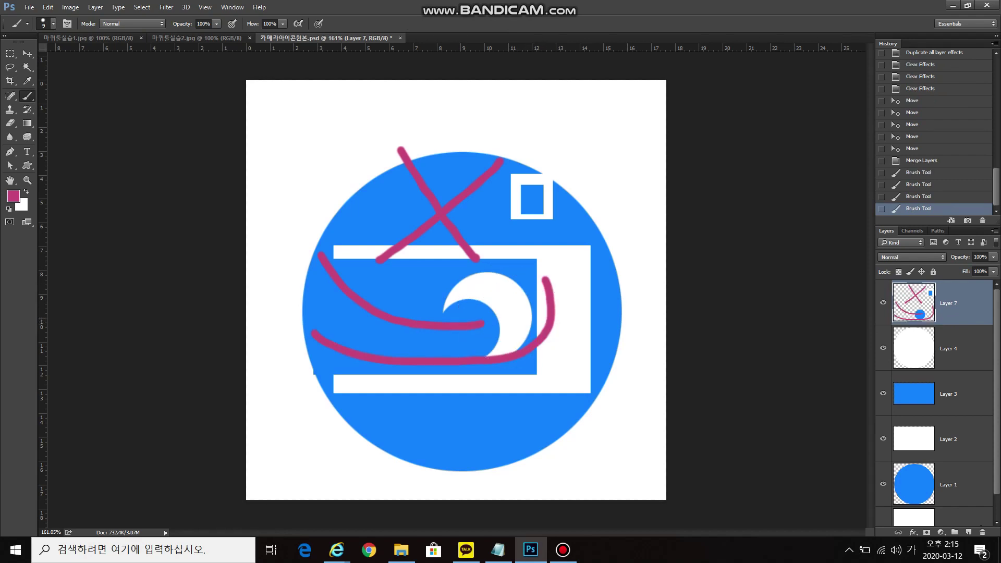
Step: Undo the brush strokes, the layer merge and all the individual layer moves
click(914, 303)
key(ctrl+alt+z)
key(ctrl+alt+z)
key(ctrl+alt+z)
key(ctrl+alt+z)
key(ctrl+alt+z)
key(ctrl+alt+z)
key(ctrl+alt+z)
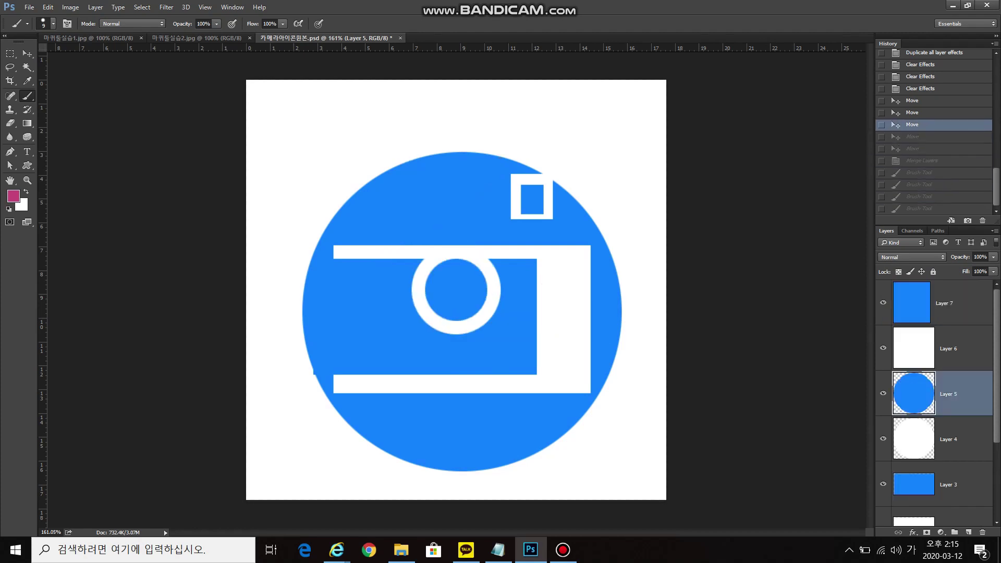
key(ctrl+alt+z)
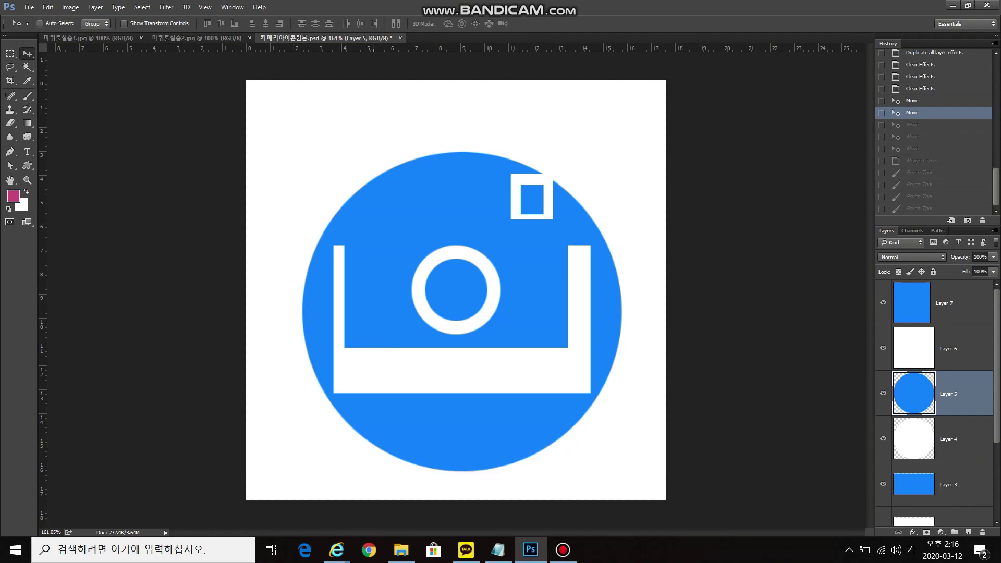
key(v)
scroll(933, 401, down, 3)
key(ctrl+alt+z)
key(ctrl+alt+z)
key(ctrl+alt+z)
key(ctrl+alt+z)
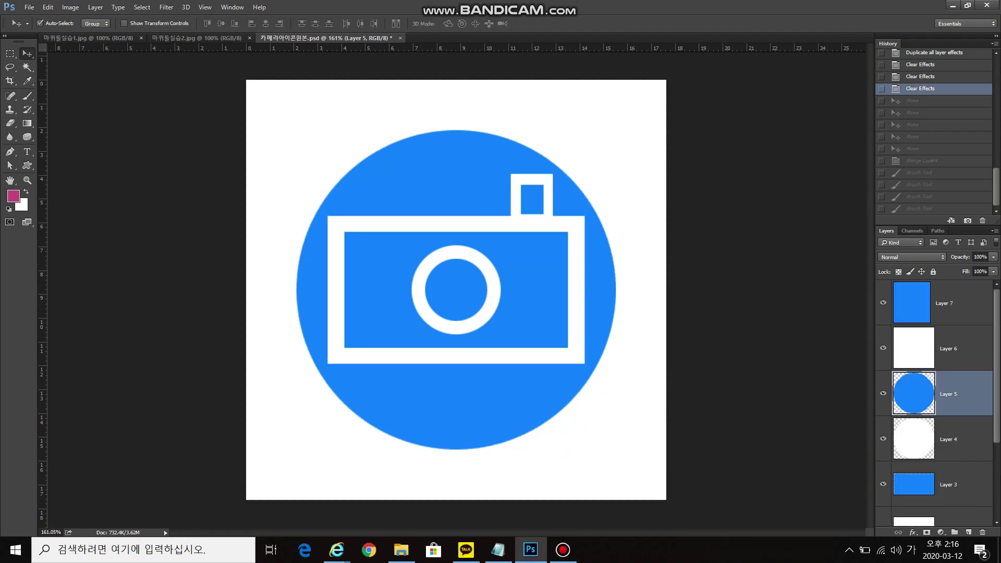
Step: Clear the layer effects from Layer 1 and Layer 2
scroll(933, 401, down, 5)
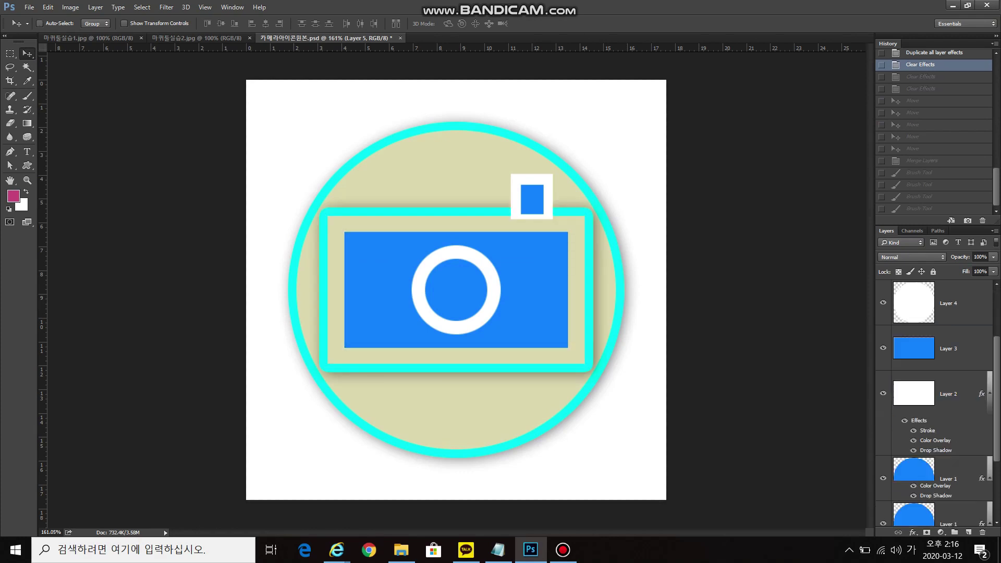
drag(983, 514, 982, 533)
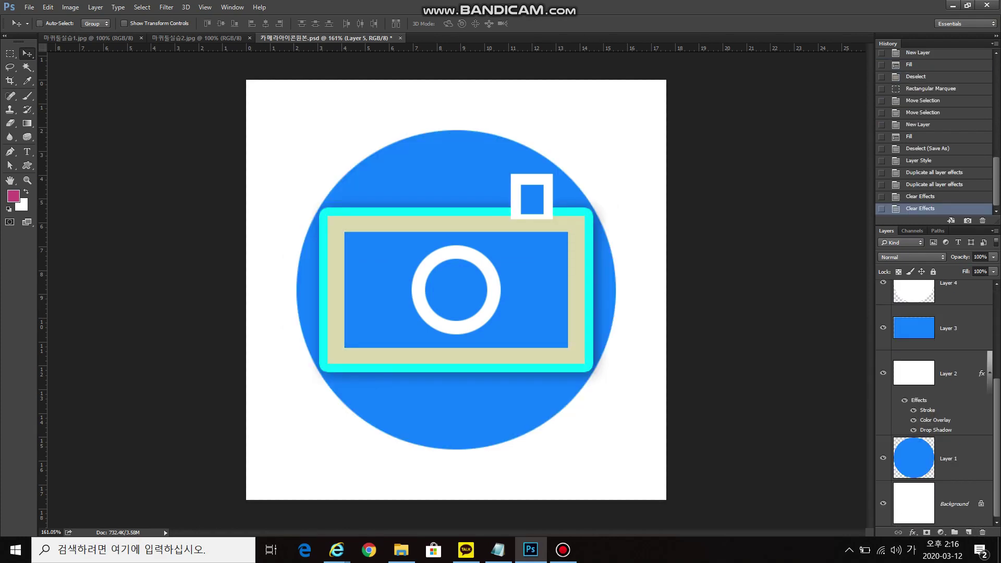
drag(982, 373, 982, 533)
scroll(933, 401, up, 3)
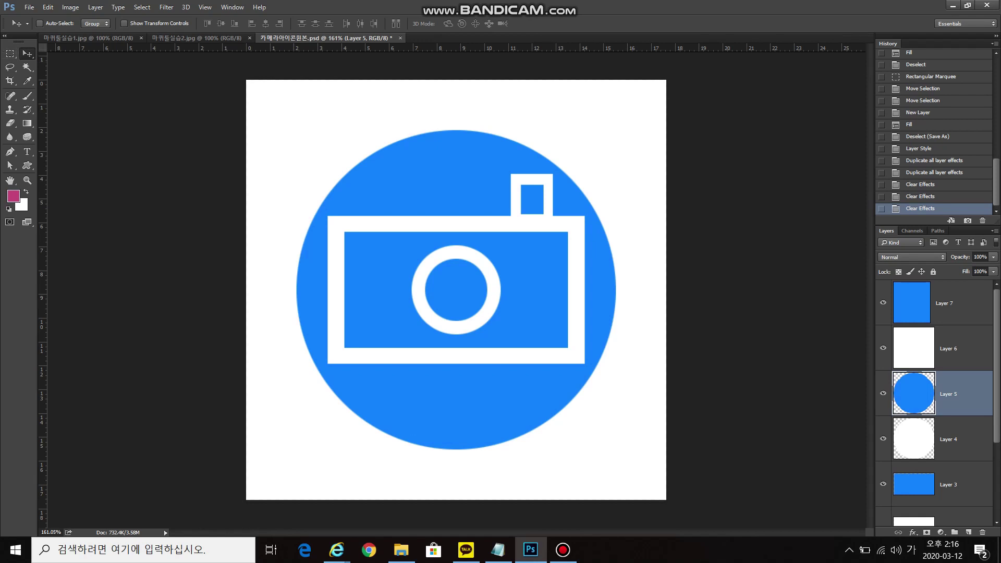
Step: Close 카메라아이콘원본.psd without saving its changes
click(193, 38)
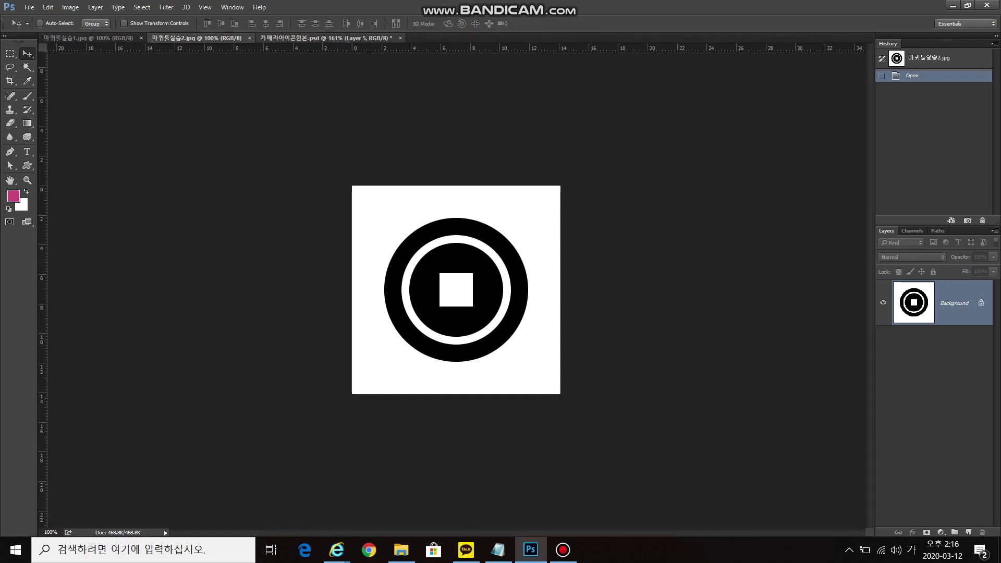
click(326, 38)
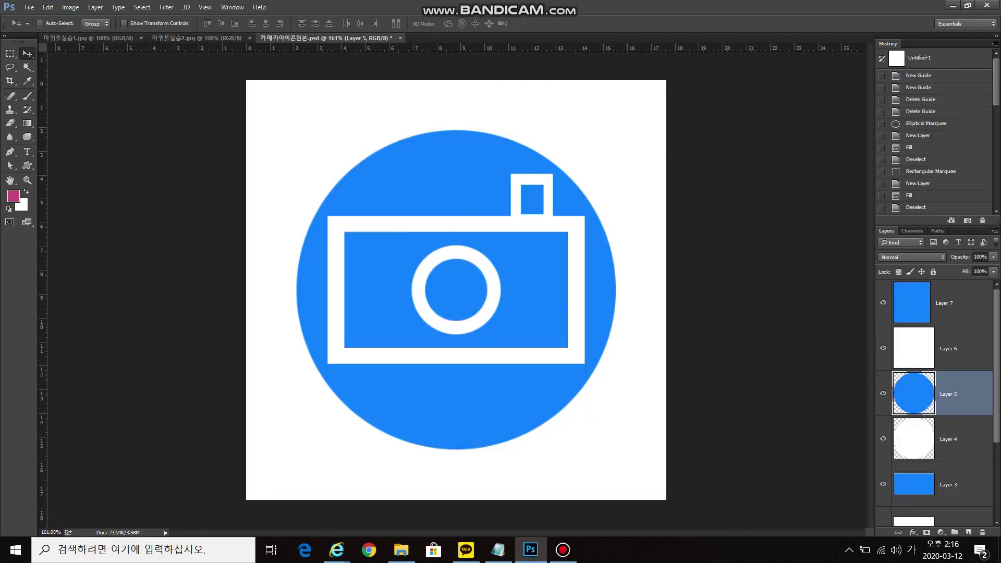
click(400, 38)
click(400, 38)
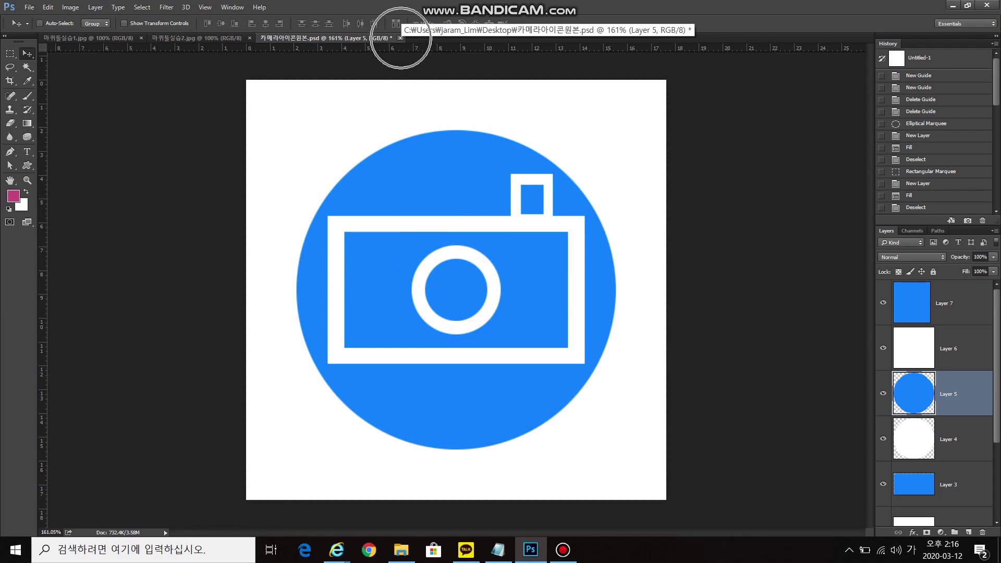
key(ctrl)
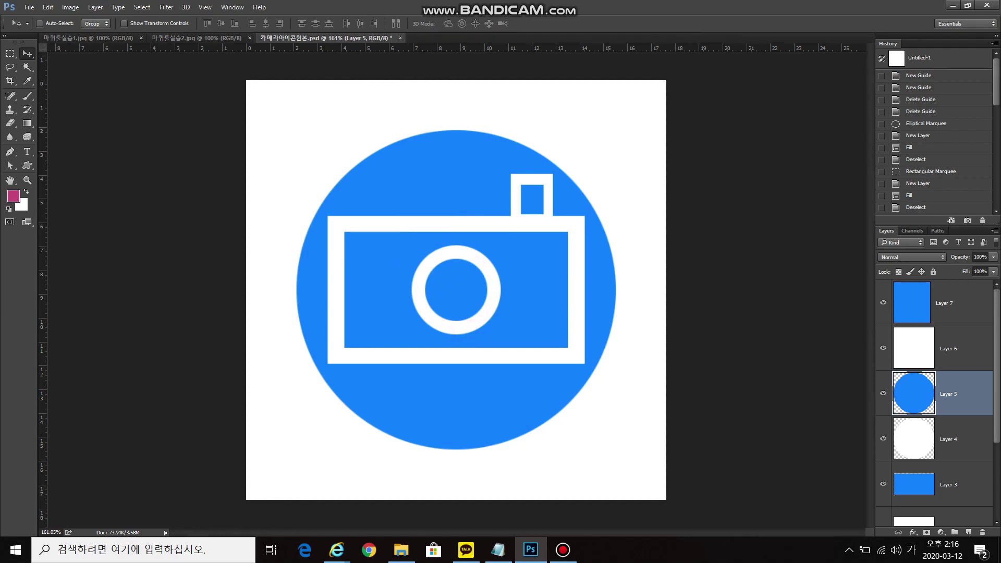
key(ctrl+w)
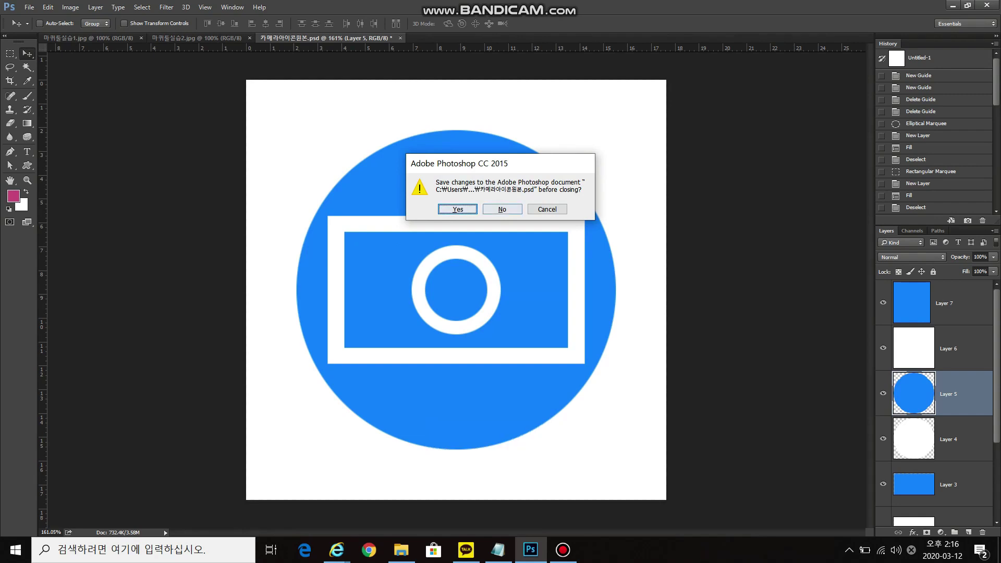
click(502, 209)
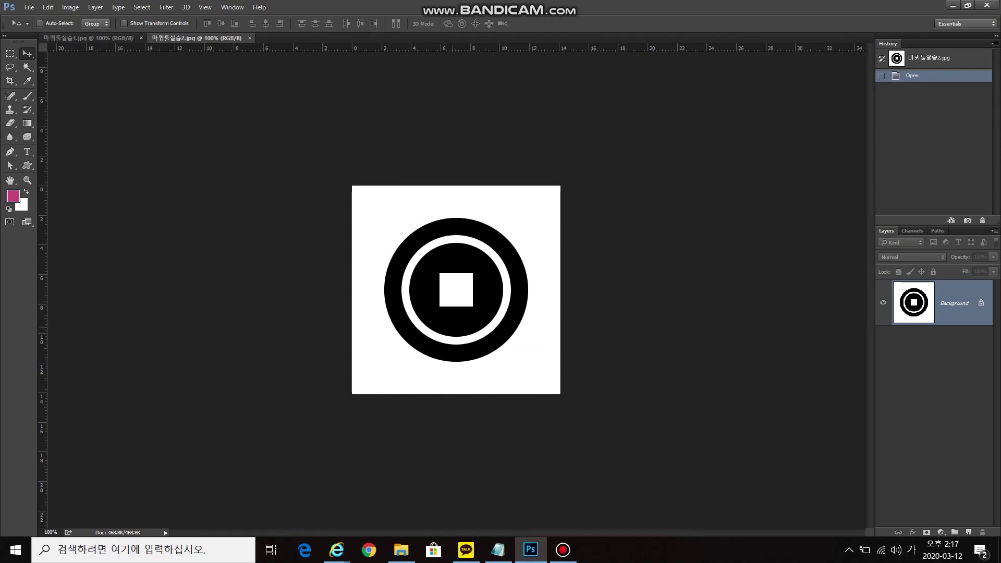
Step: Create a new 500 x 500 pixel document at 72 pixels/inch in RGB Color with a white background
key(ctrl+n)
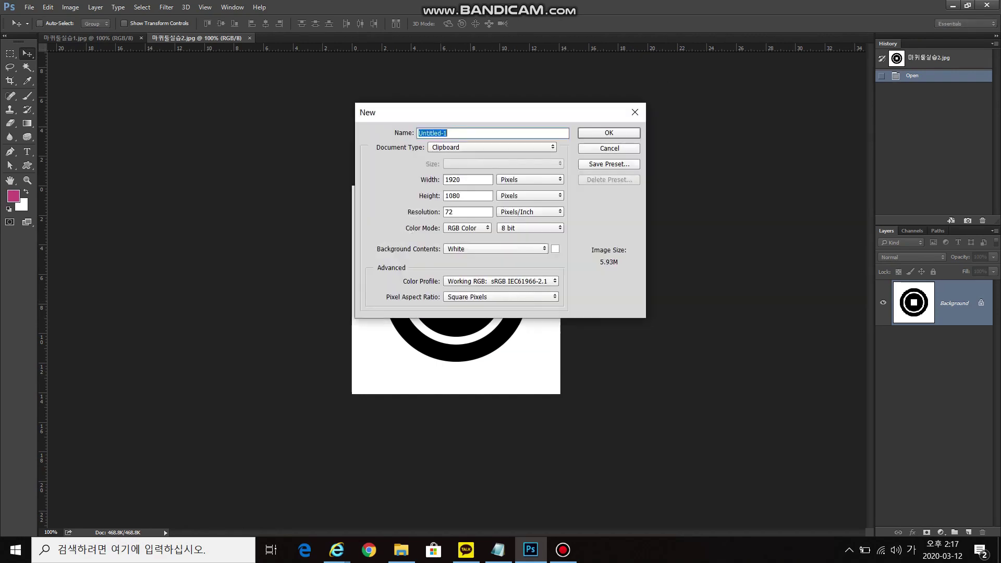
key(Tab)
text(500)
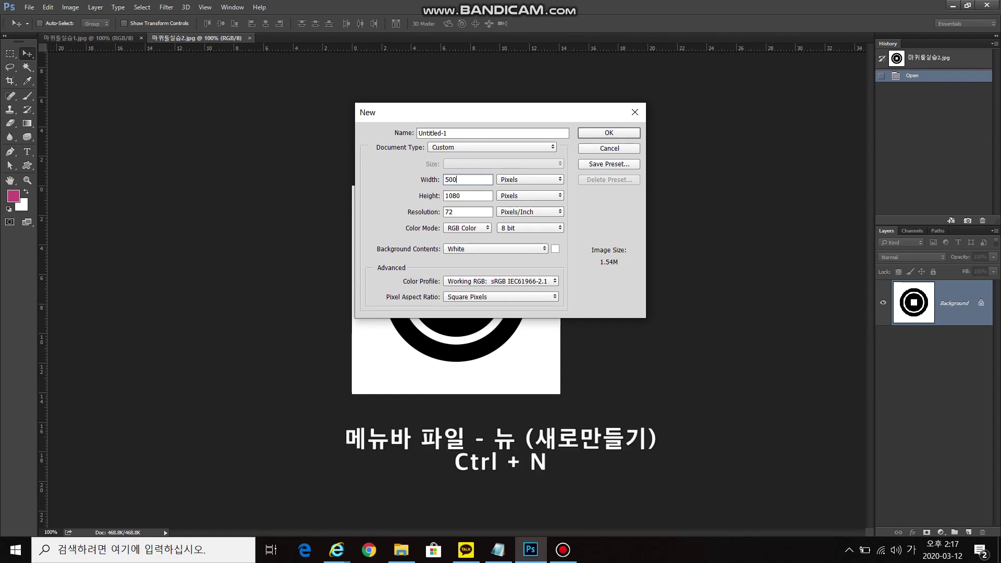
key(Tab)
text(500)
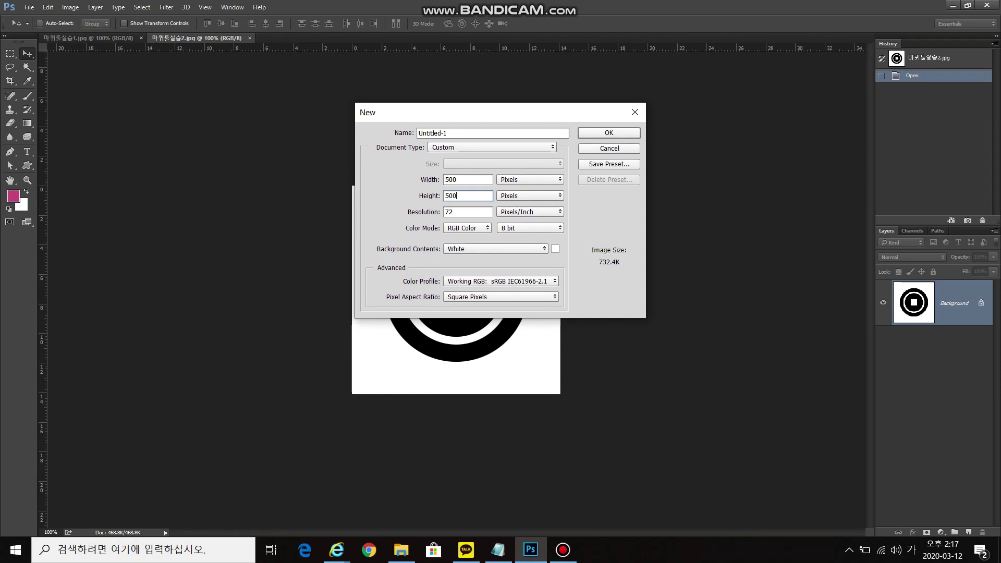
key(Return)
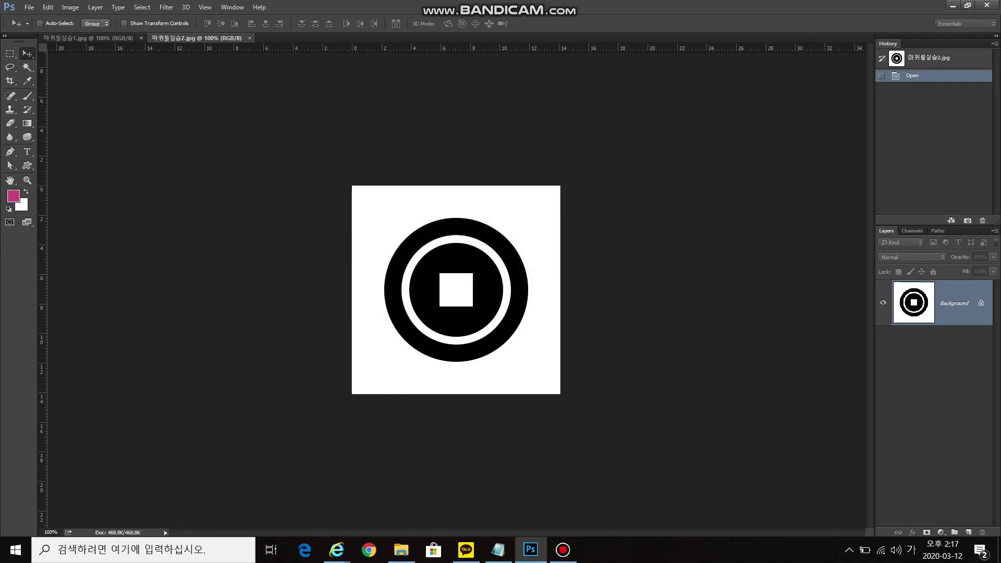
Step: Add a horizontal and a vertical guide crossing at the canvas centre, and check the Snap setting
drag(386, 48, 386, 289)
drag(42, 188, 456, 207)
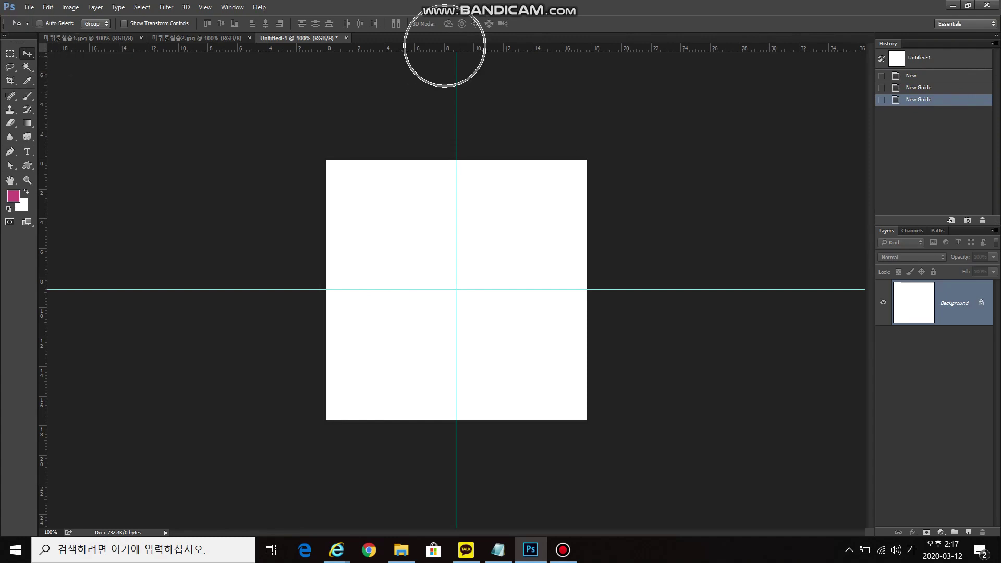
mouse_move(490, 289)
mouse_down()
mouse_move(490, 280)
mouse_move(490, 289)
mouse_up()
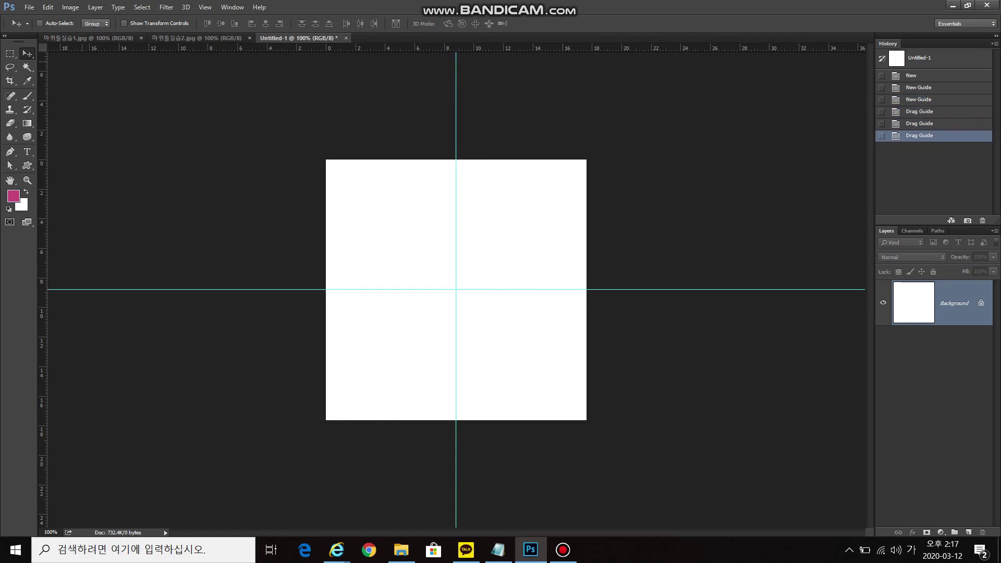
click(205, 7)
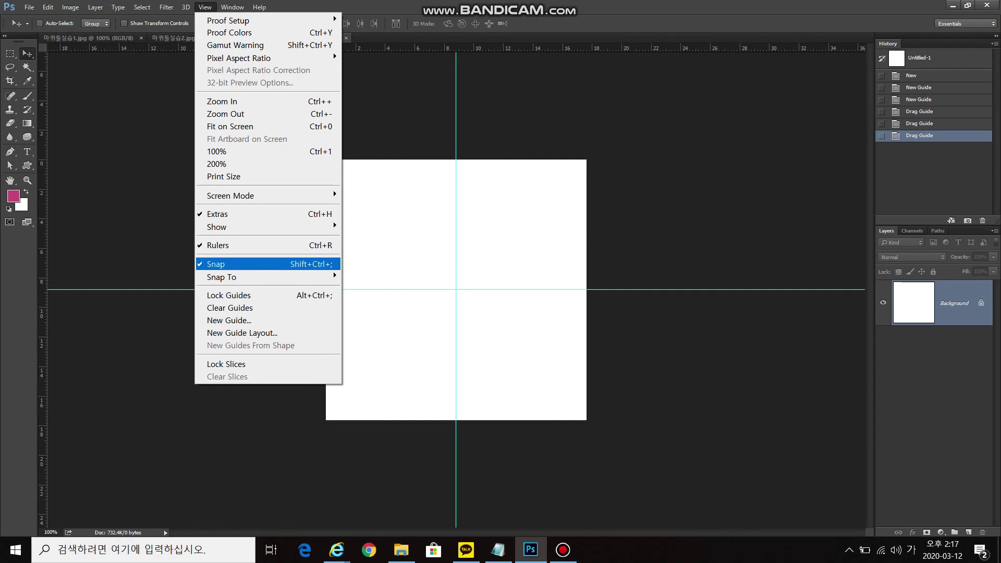
key(Escape)
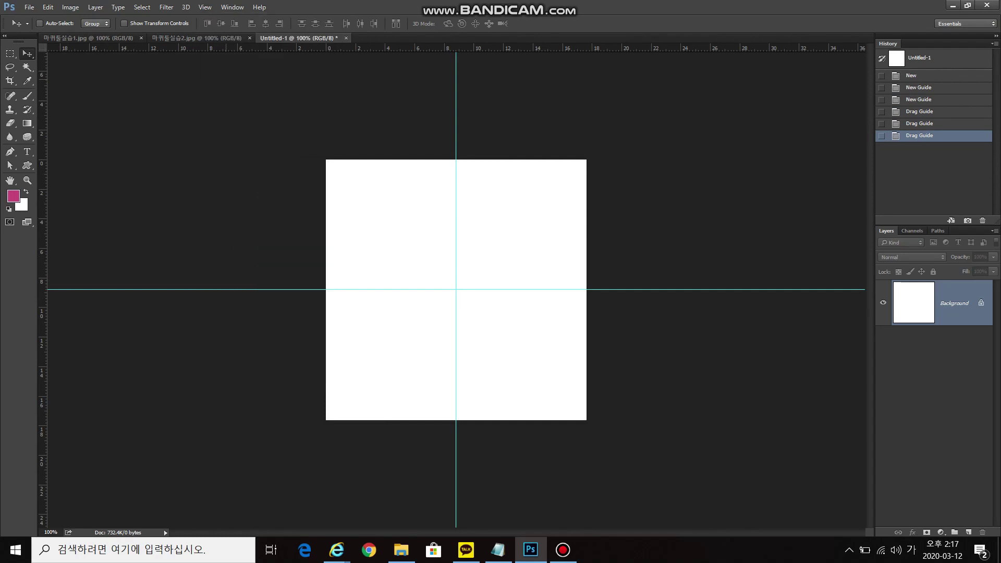
Step: Draw a circular selection about 14.5 cm across, centred on the guides' intersection, with the Elliptical Marquee, and add a new layer
drag(10, 53, 68, 62)
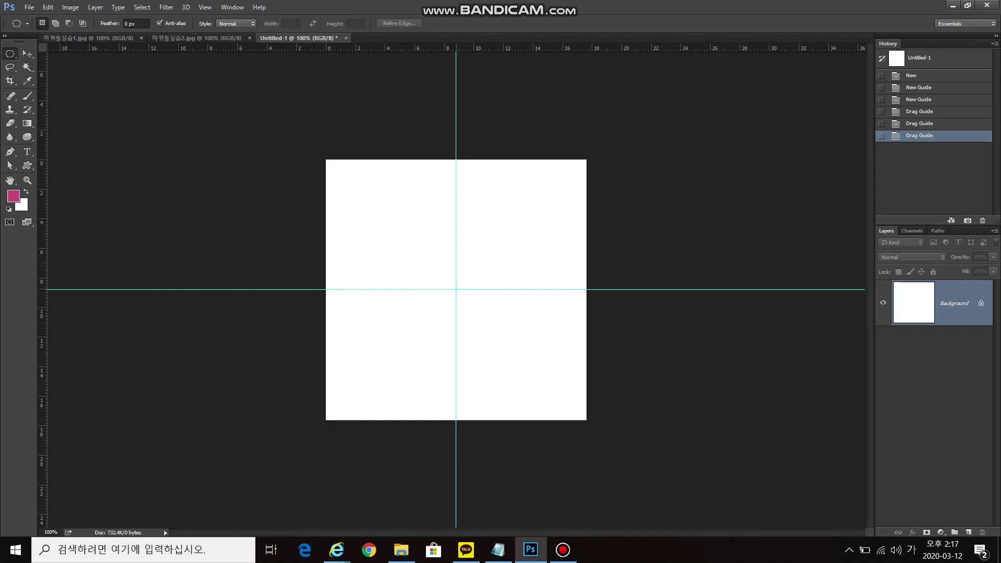
drag(456, 290, 564, 383)
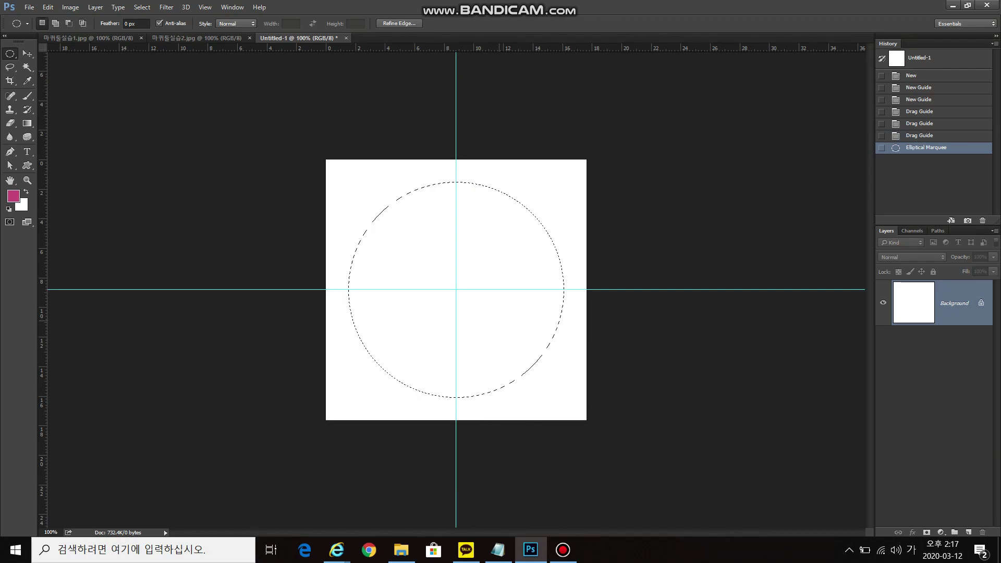
key(ctrl+shift+alt+n)
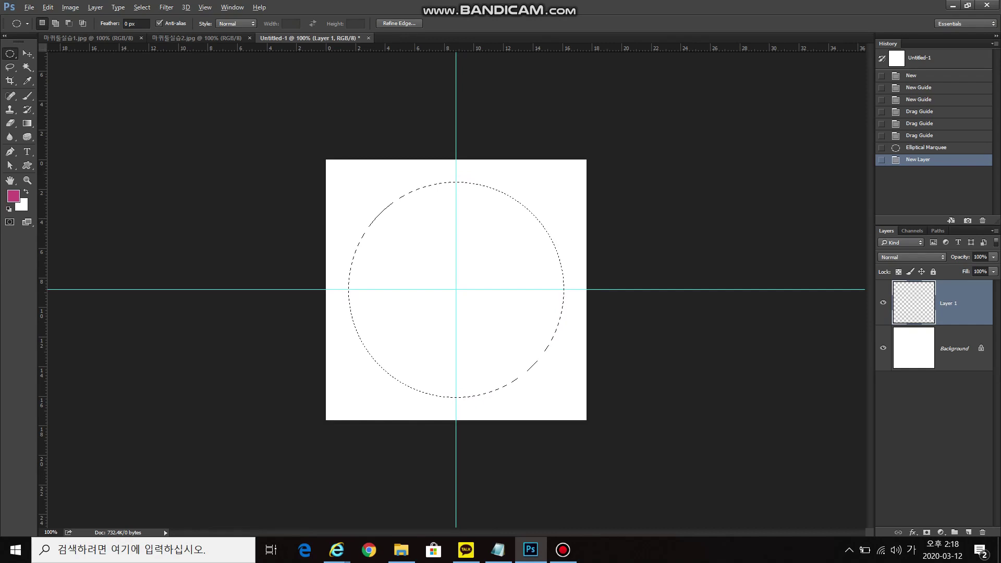
Step: Fill the large circle with the magenta foreground colour, and add a centred white circle about 10.6 cm across on a new layer
key(alt+BackSpace)
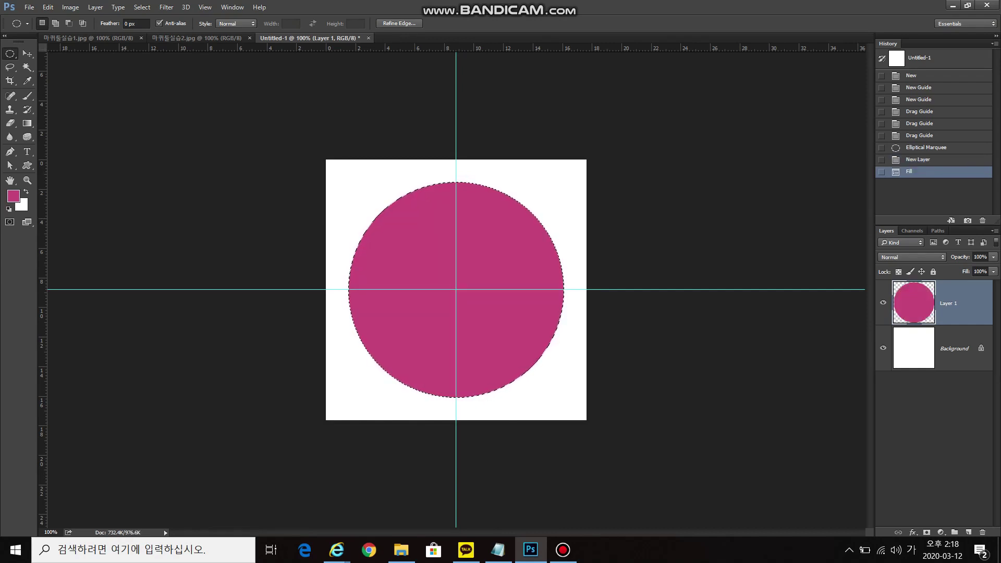
key(ctrl+d)
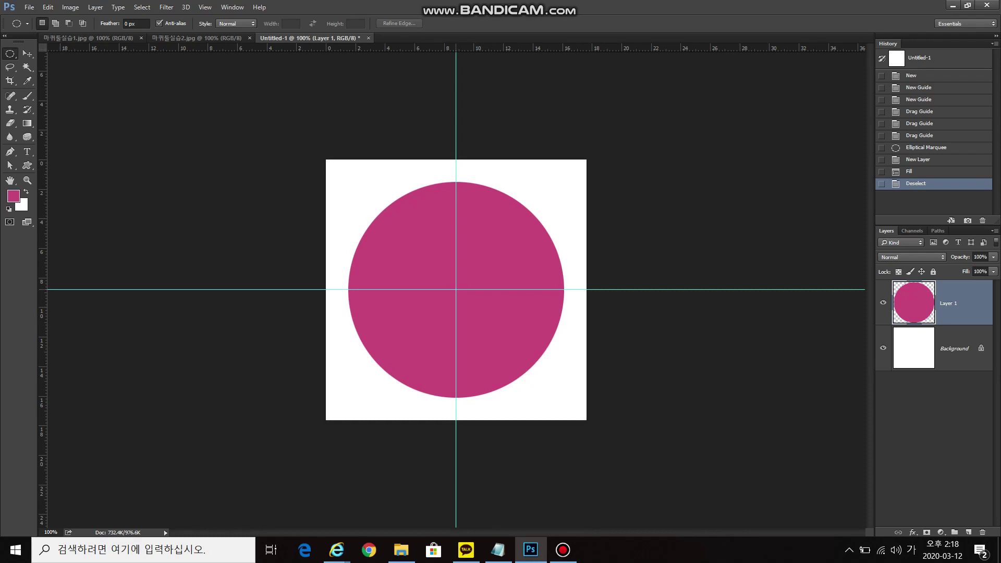
drag(456, 289, 534, 341)
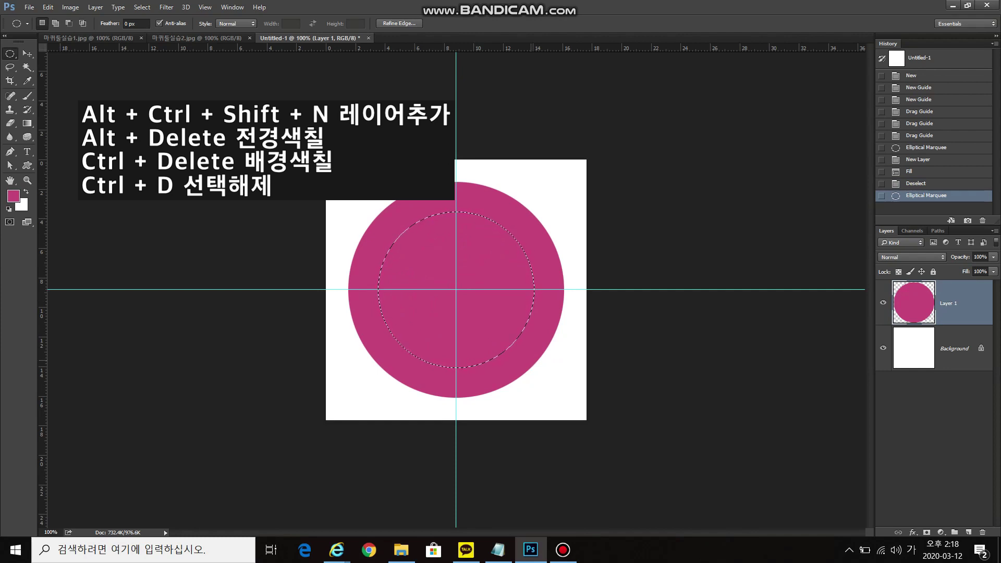
key(ctrl+alt+shift+n)
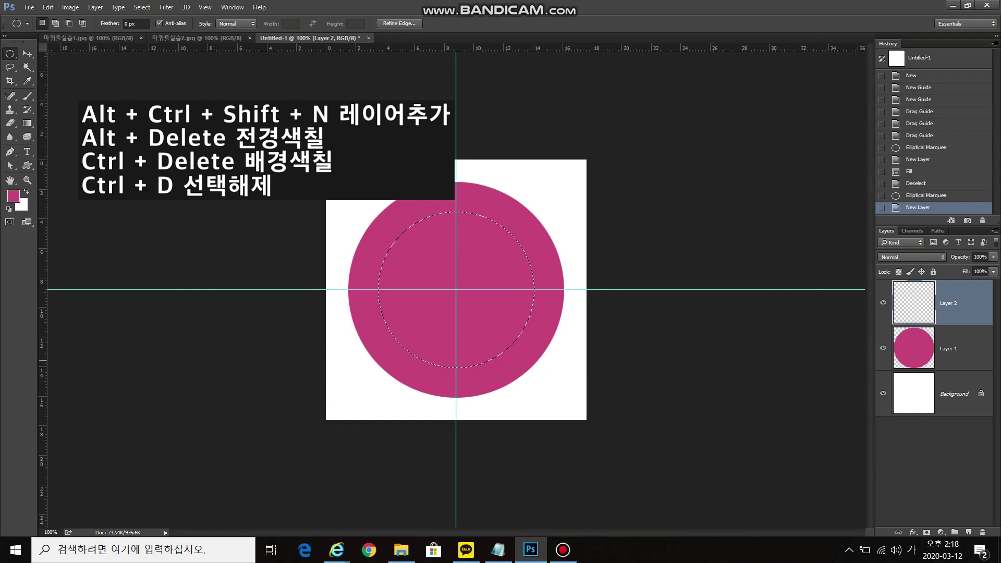
key(ctrl+Delete)
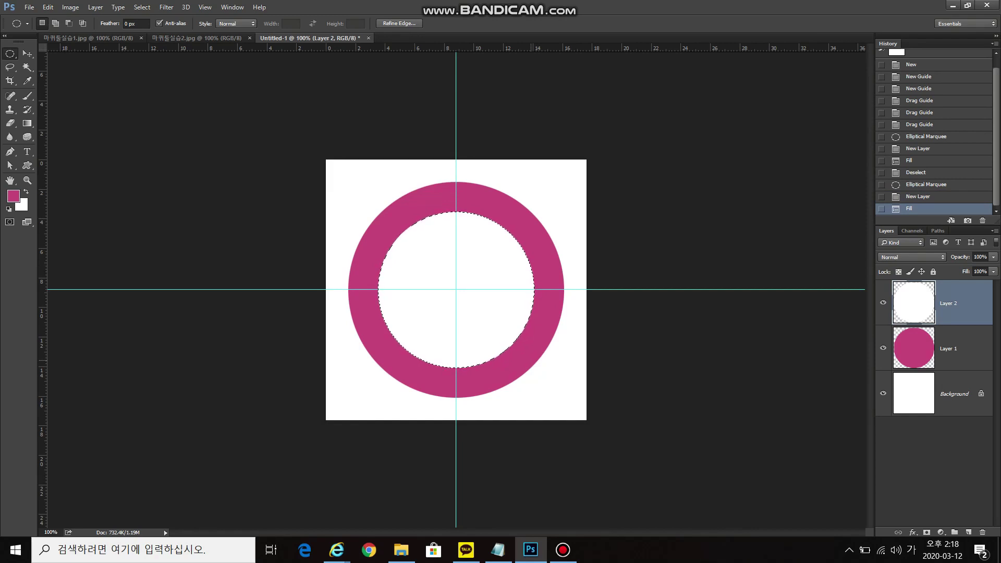
key(ctrl+d)
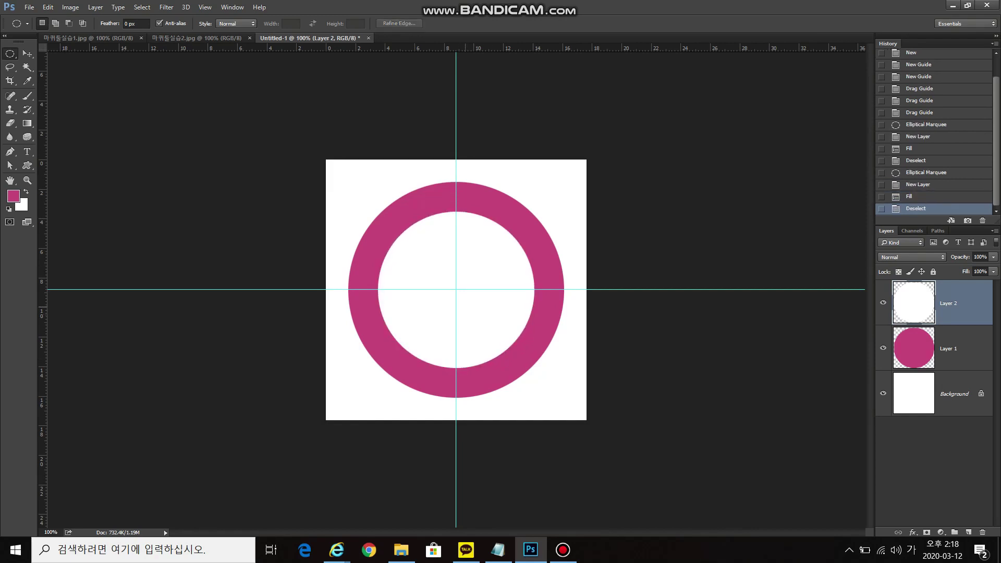
Step: Draw a centred circle about 8.5 cm across on a new layer, fill it with the magenta foreground colour and deselect
drag(457, 290, 519, 352)
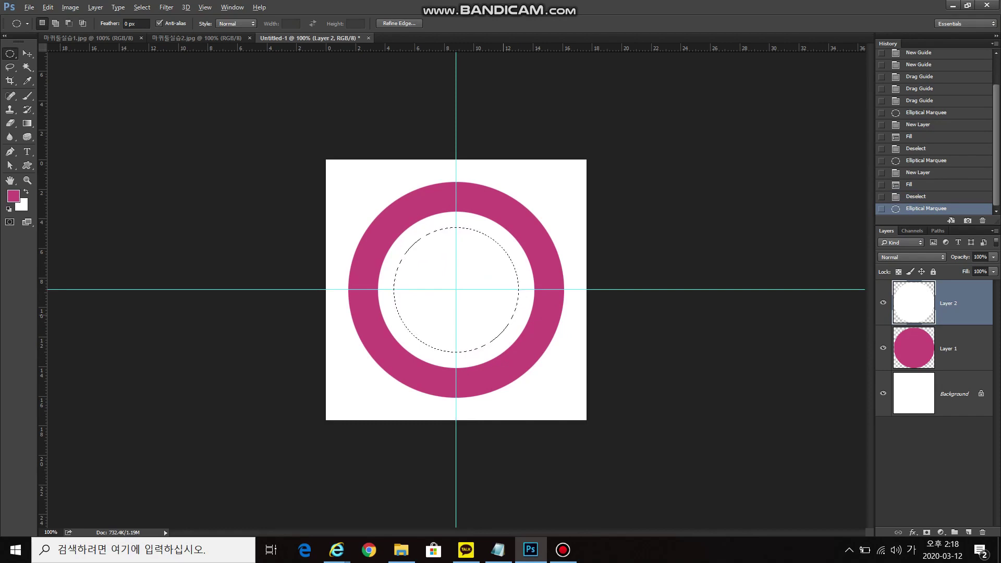
key(ctrl+shift+alt+n)
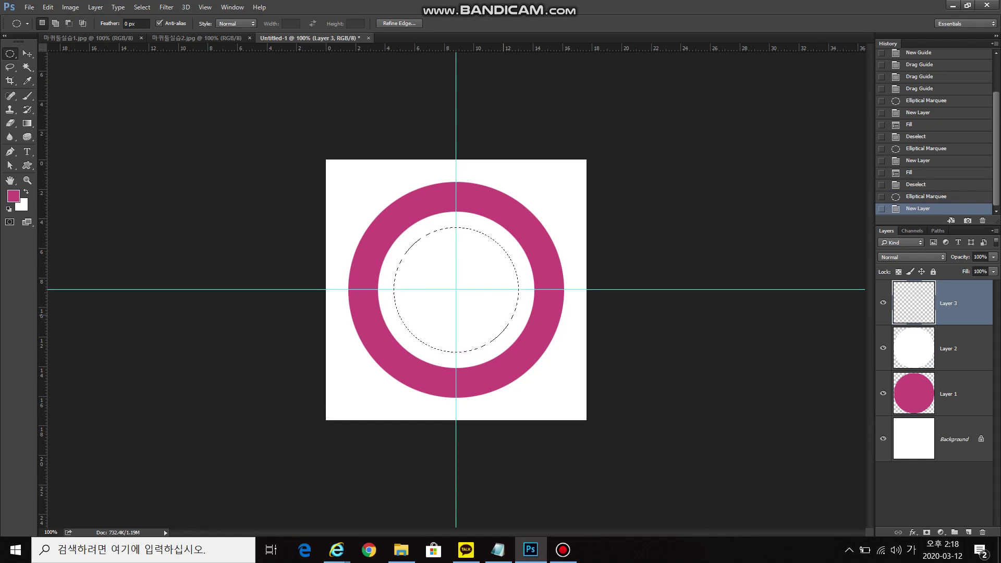
key(alt+BackSpace)
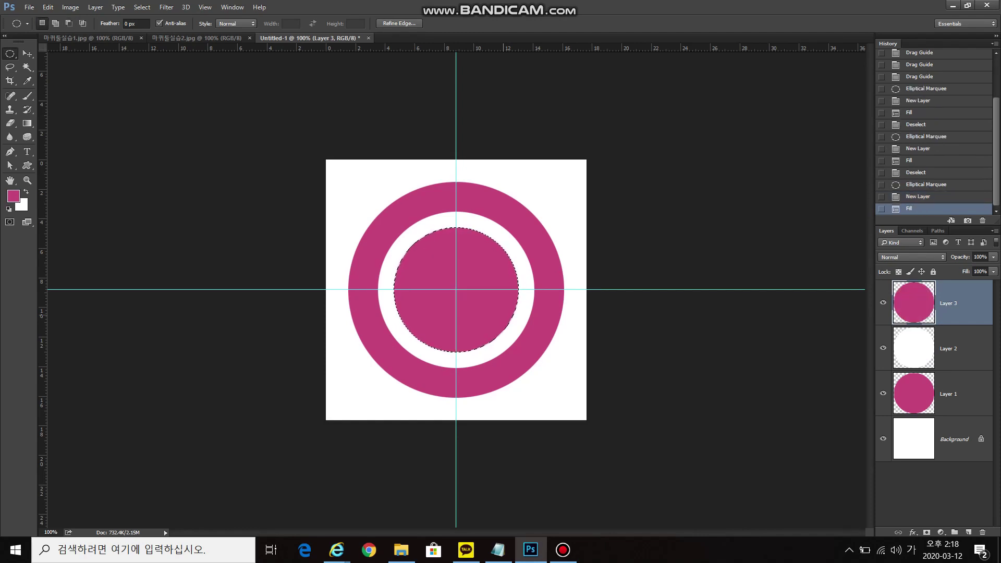
key(ctrl+d)
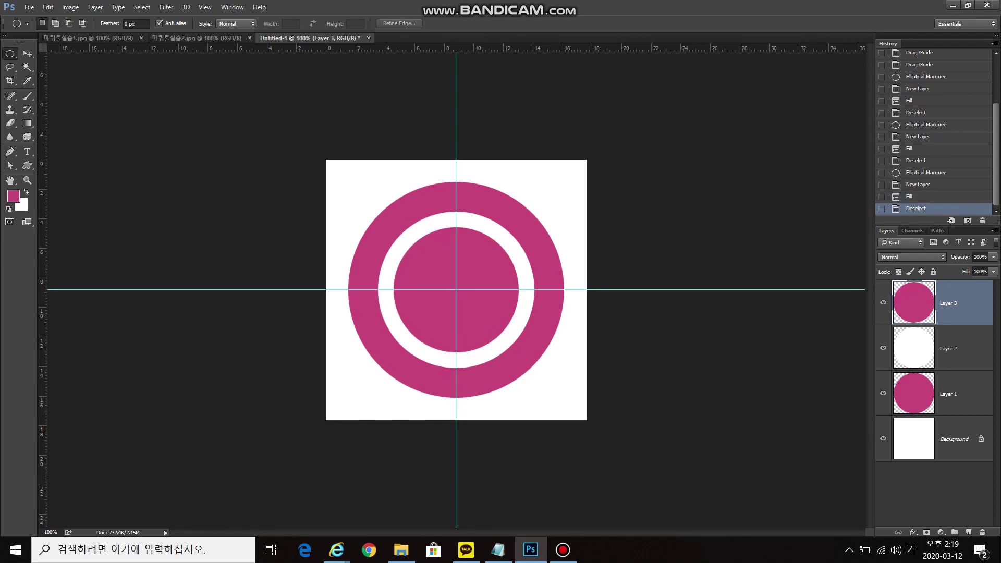
Step: Add a white square about 3.4 cm wide, centred on the guides' intersection, on a new layer, and hide the guides
right_click(10, 53)
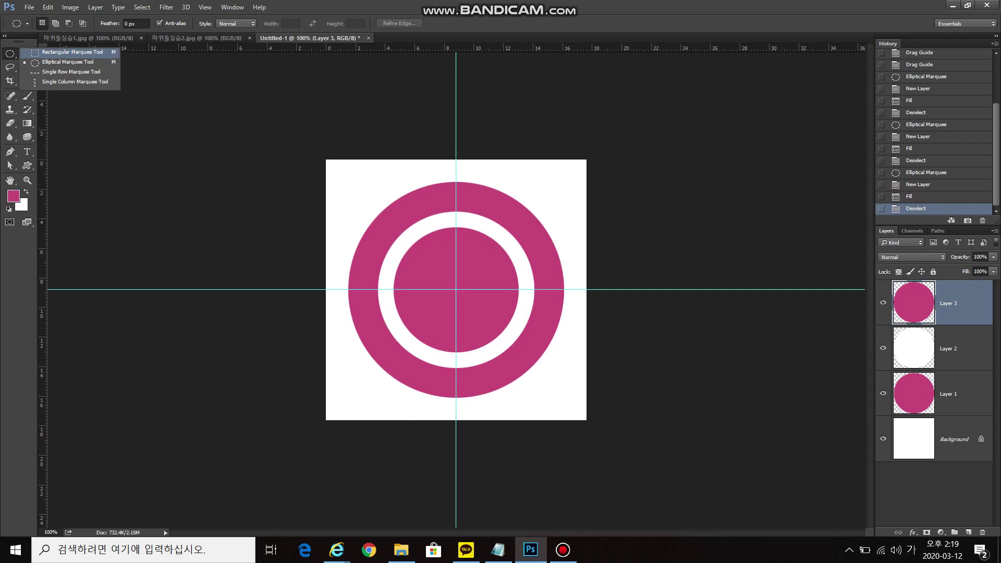
click(68, 52)
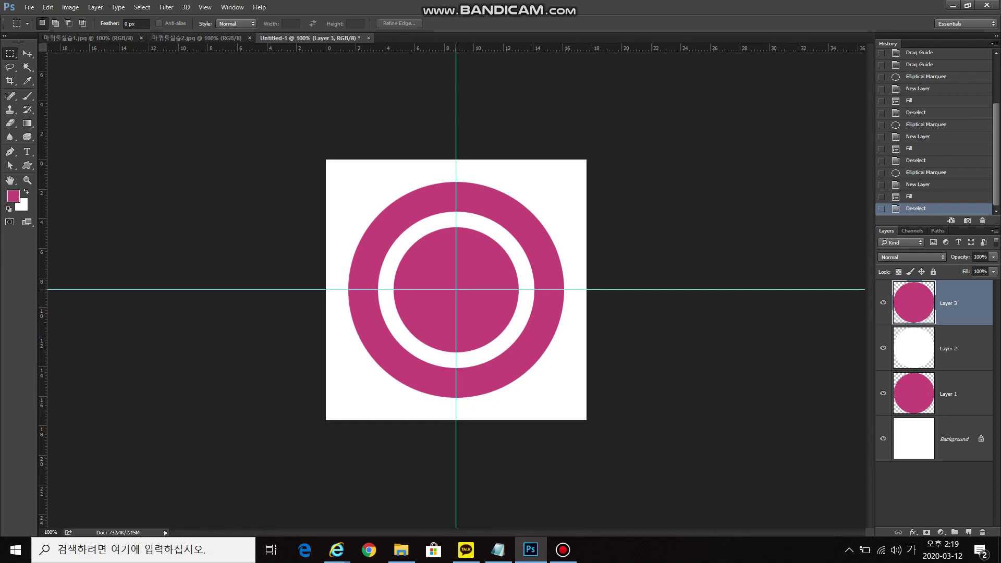
key(ctrl+shift+alt+n)
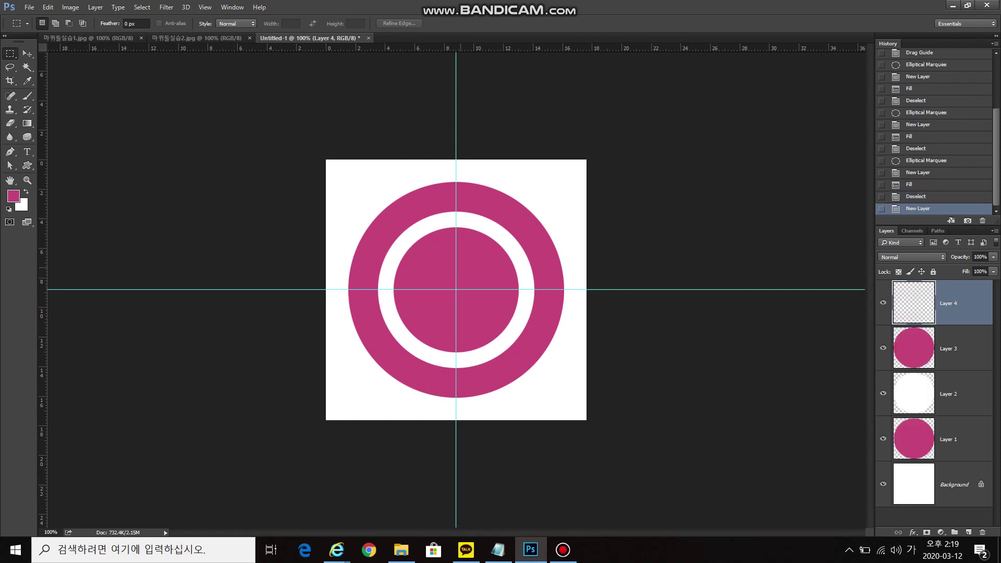
drag(456, 289, 481, 315)
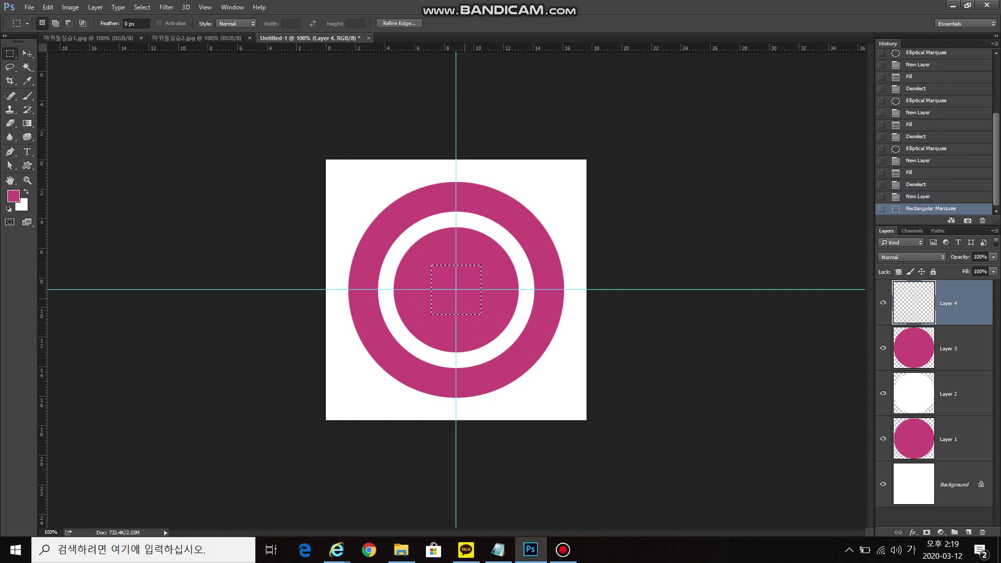
click(38, 208)
key(ctrl+BackSpace)
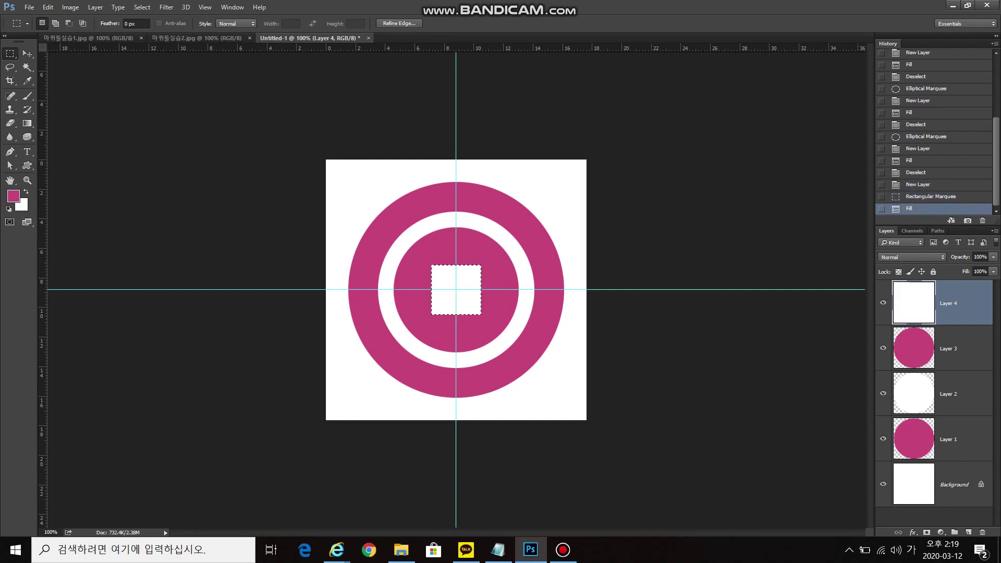
key(ctrl+d)
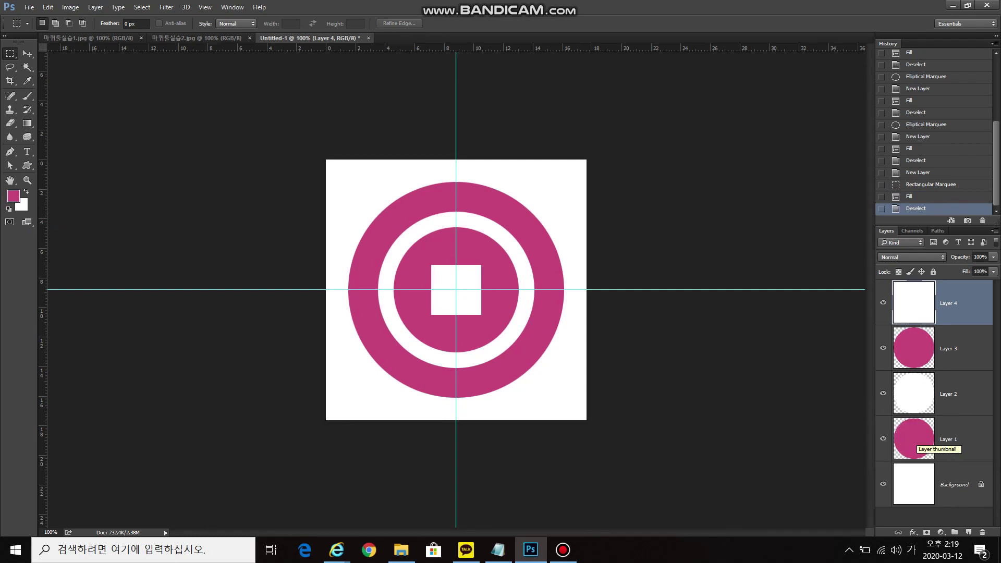
click(704, 290)
key(ctrl+semicolon)
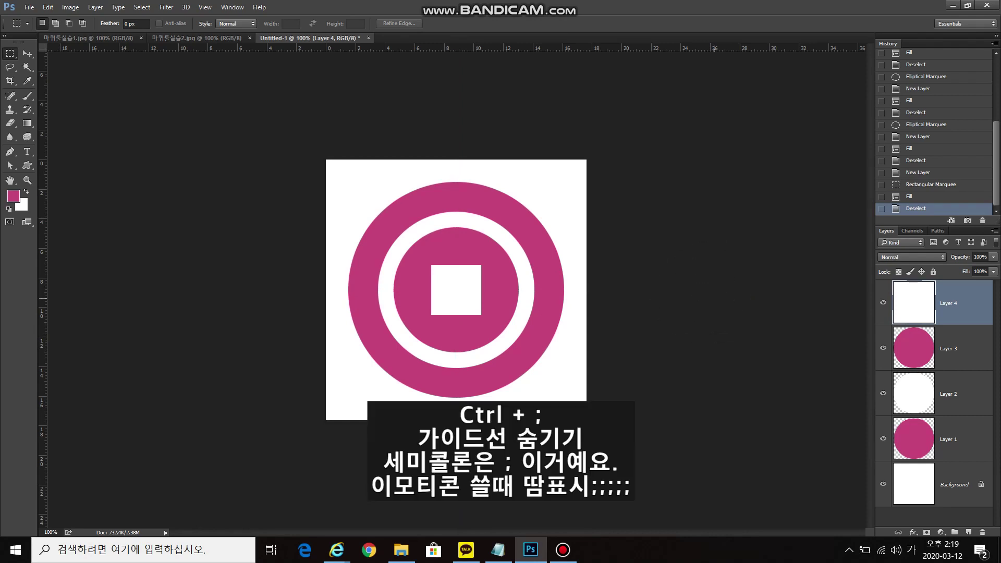